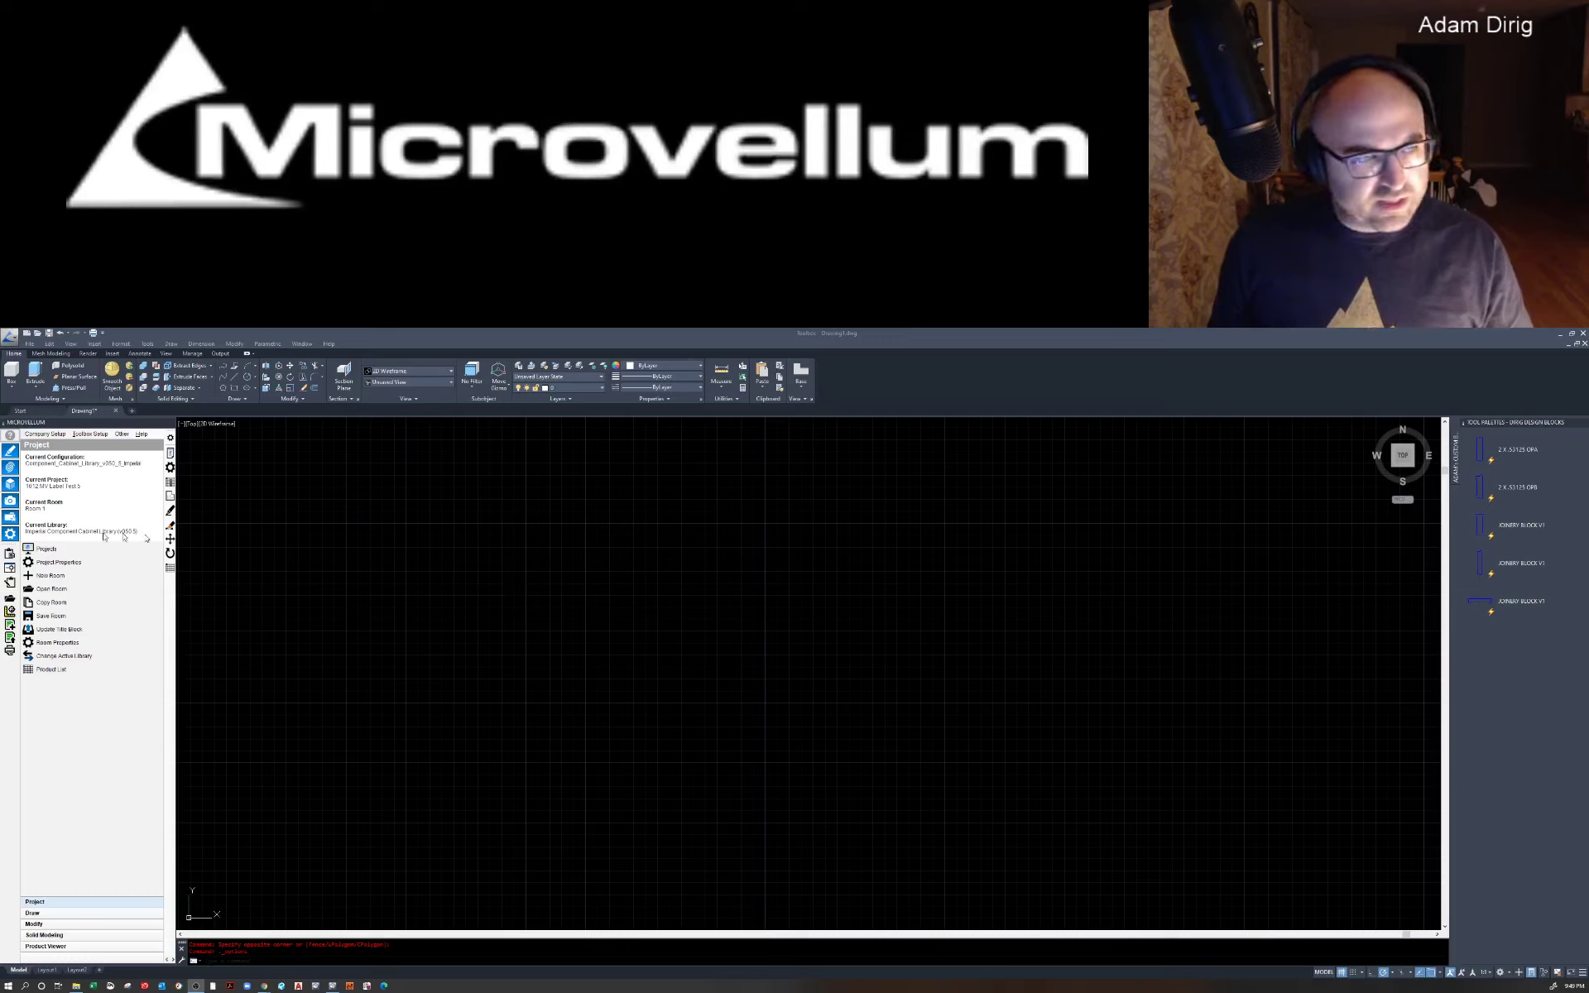
# Step: Create a new project named 1013 MV Label Test 6 Video and save its project properties with the default settings
pyautogui.click(56, 554)
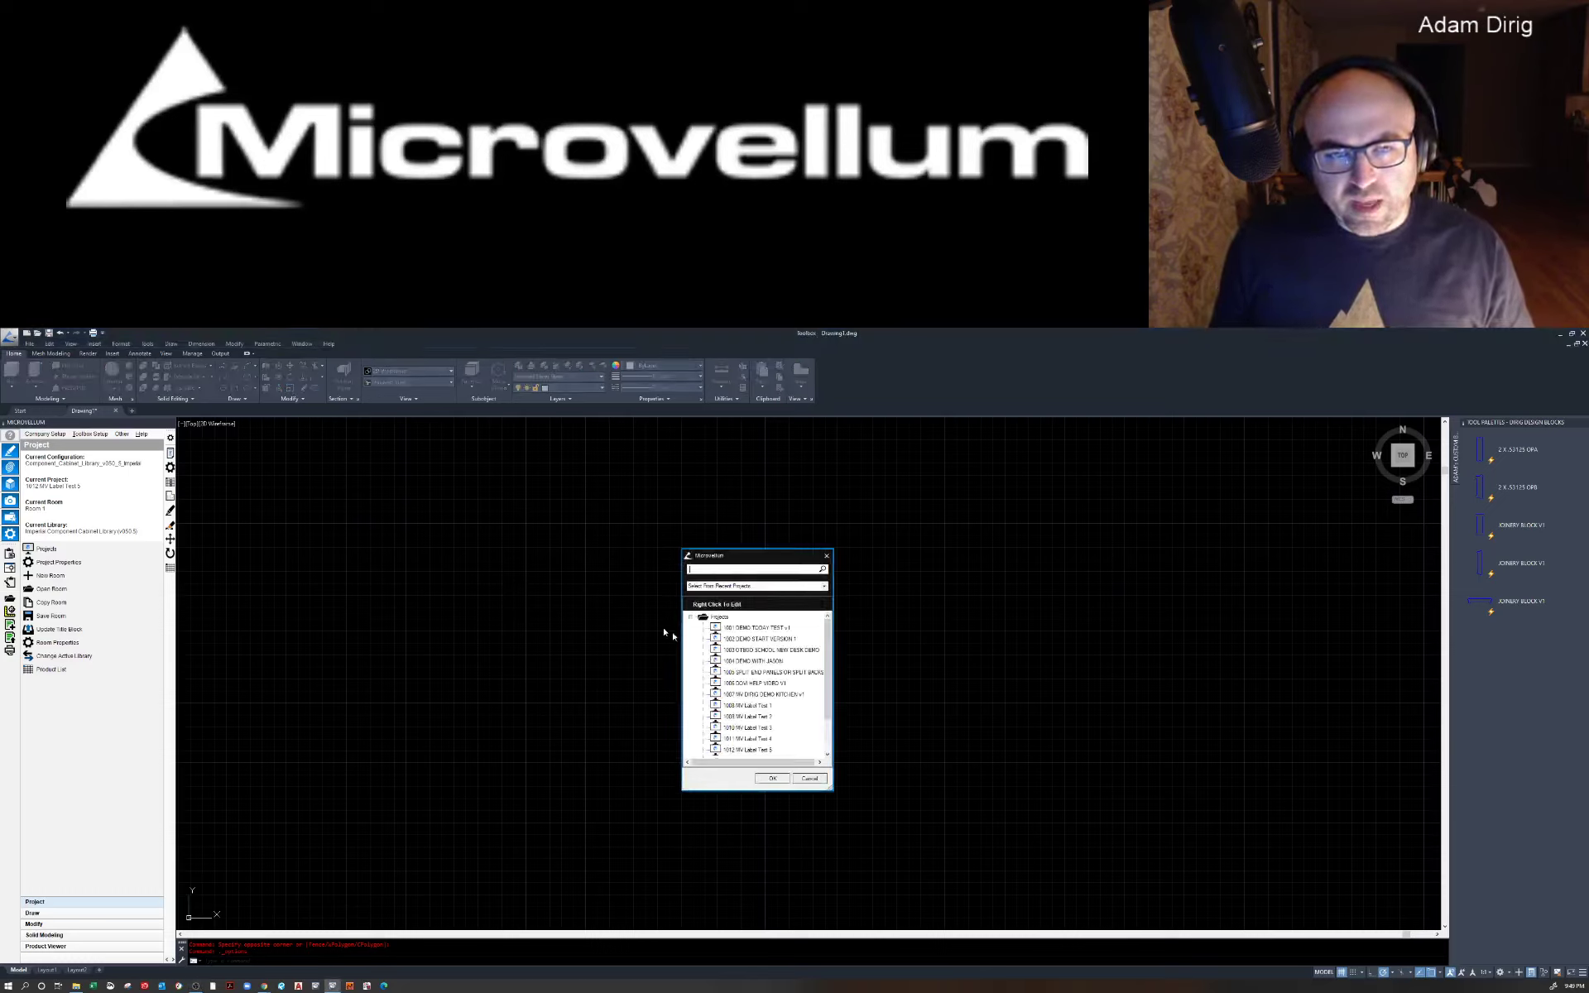
pyautogui.click(722, 617)
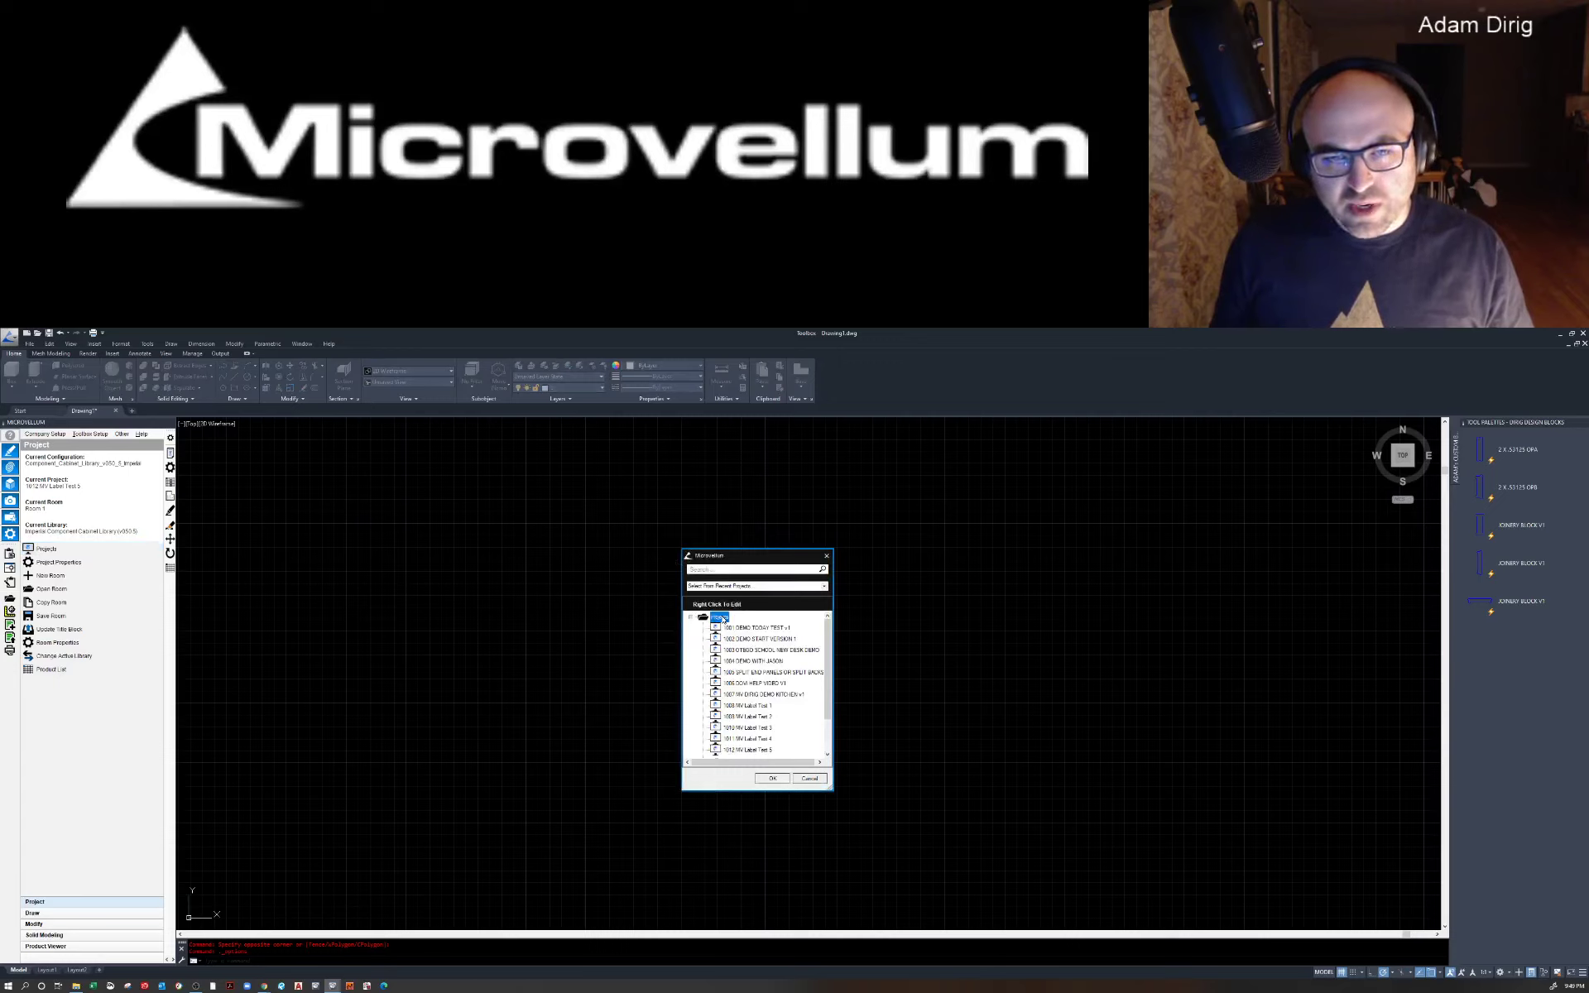
pyautogui.rightClick(722, 617)
pyautogui.click(668, 669)
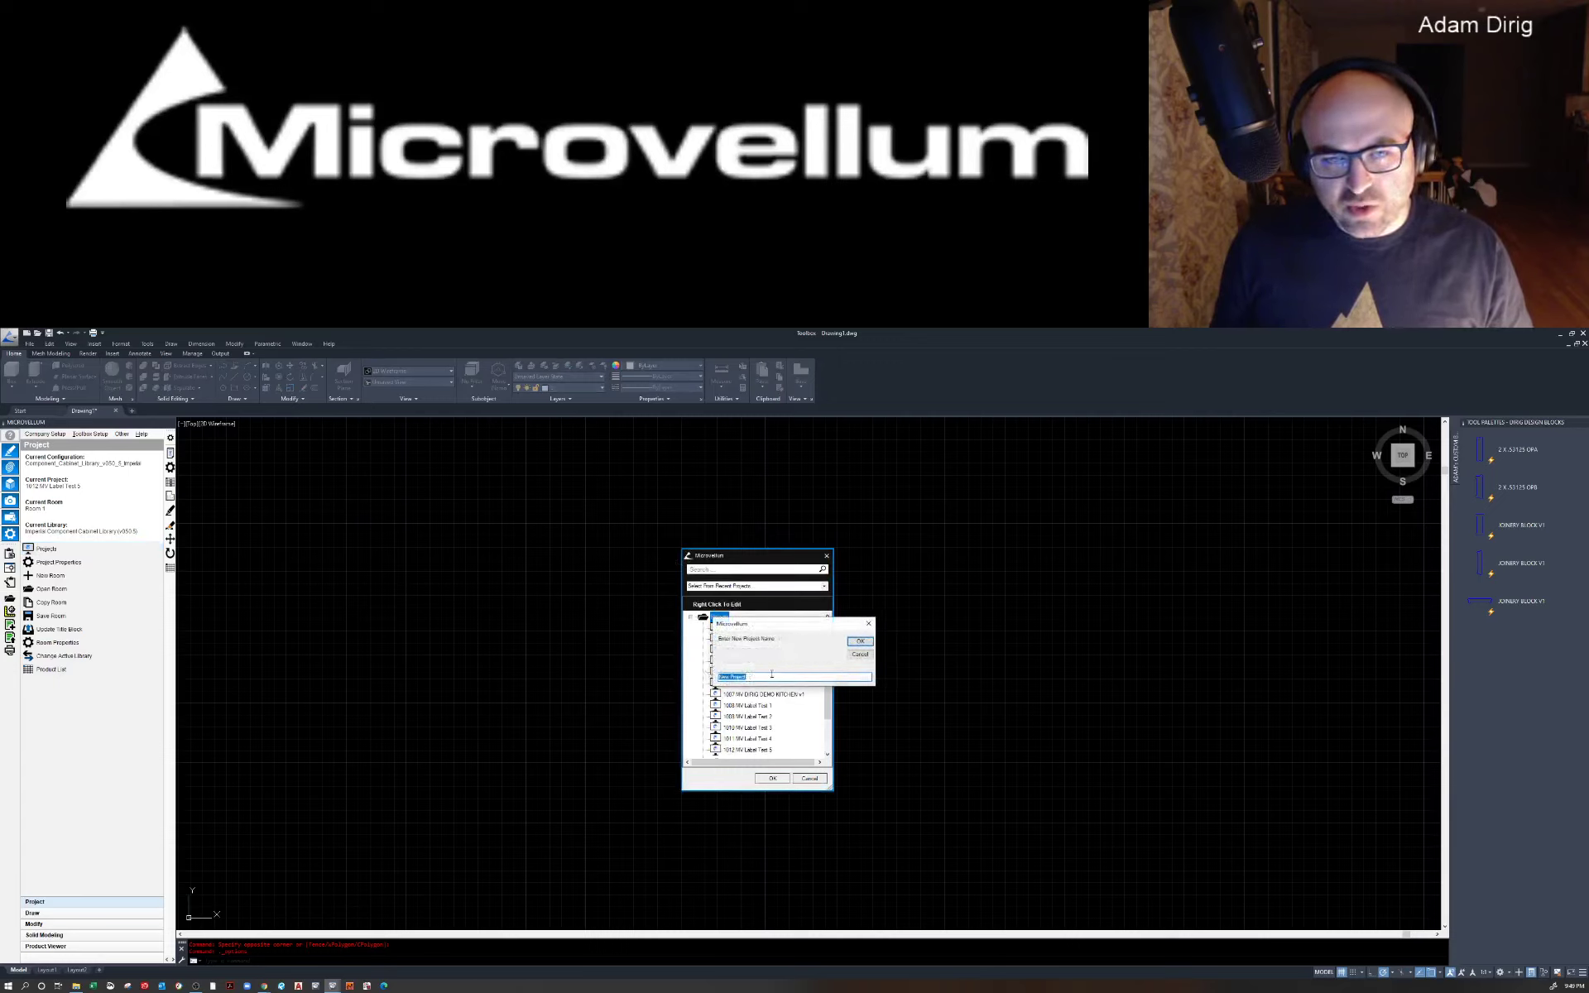
pyautogui.write('1')
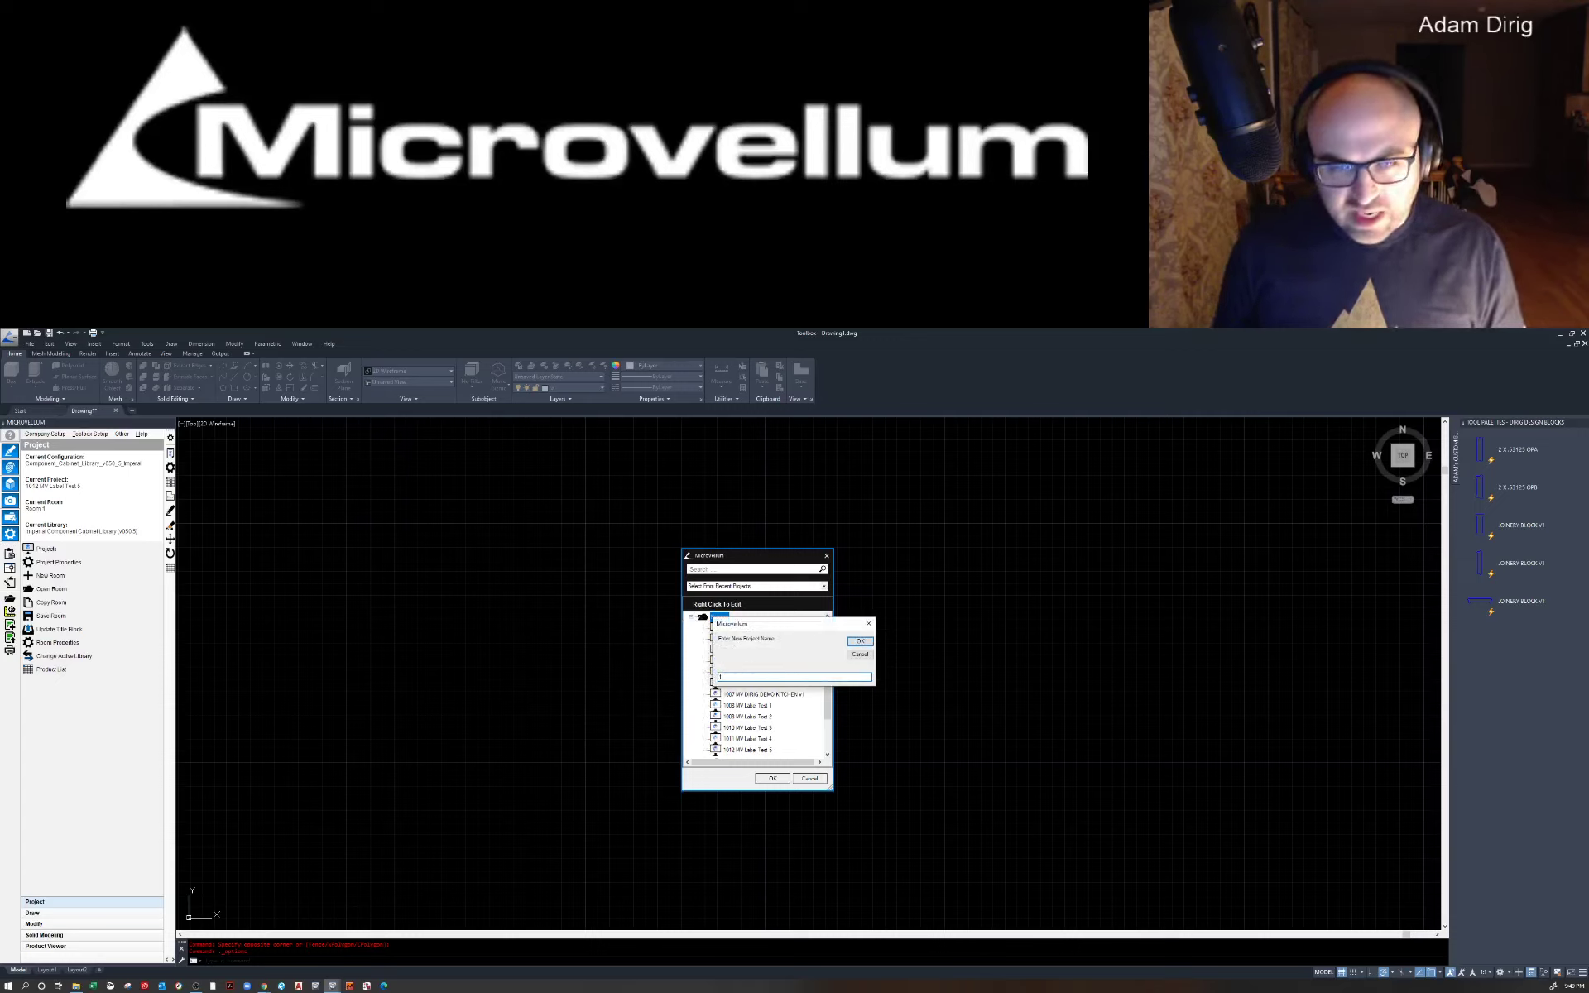
pyautogui.write('013')
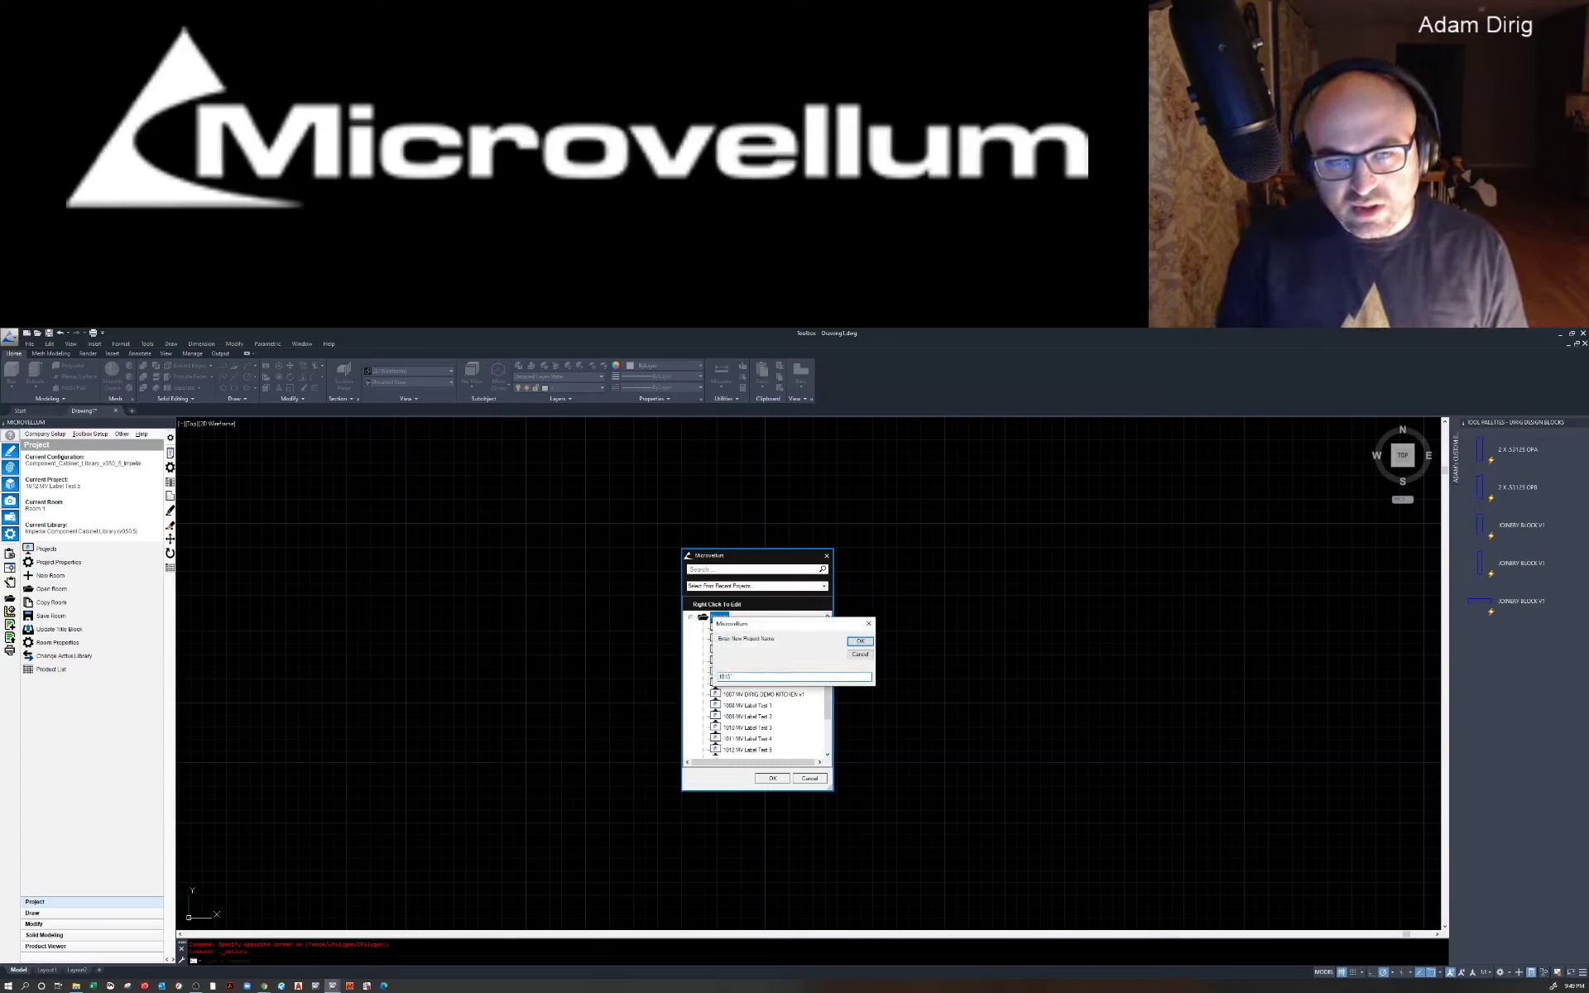
pyautogui.write(' MV Label')
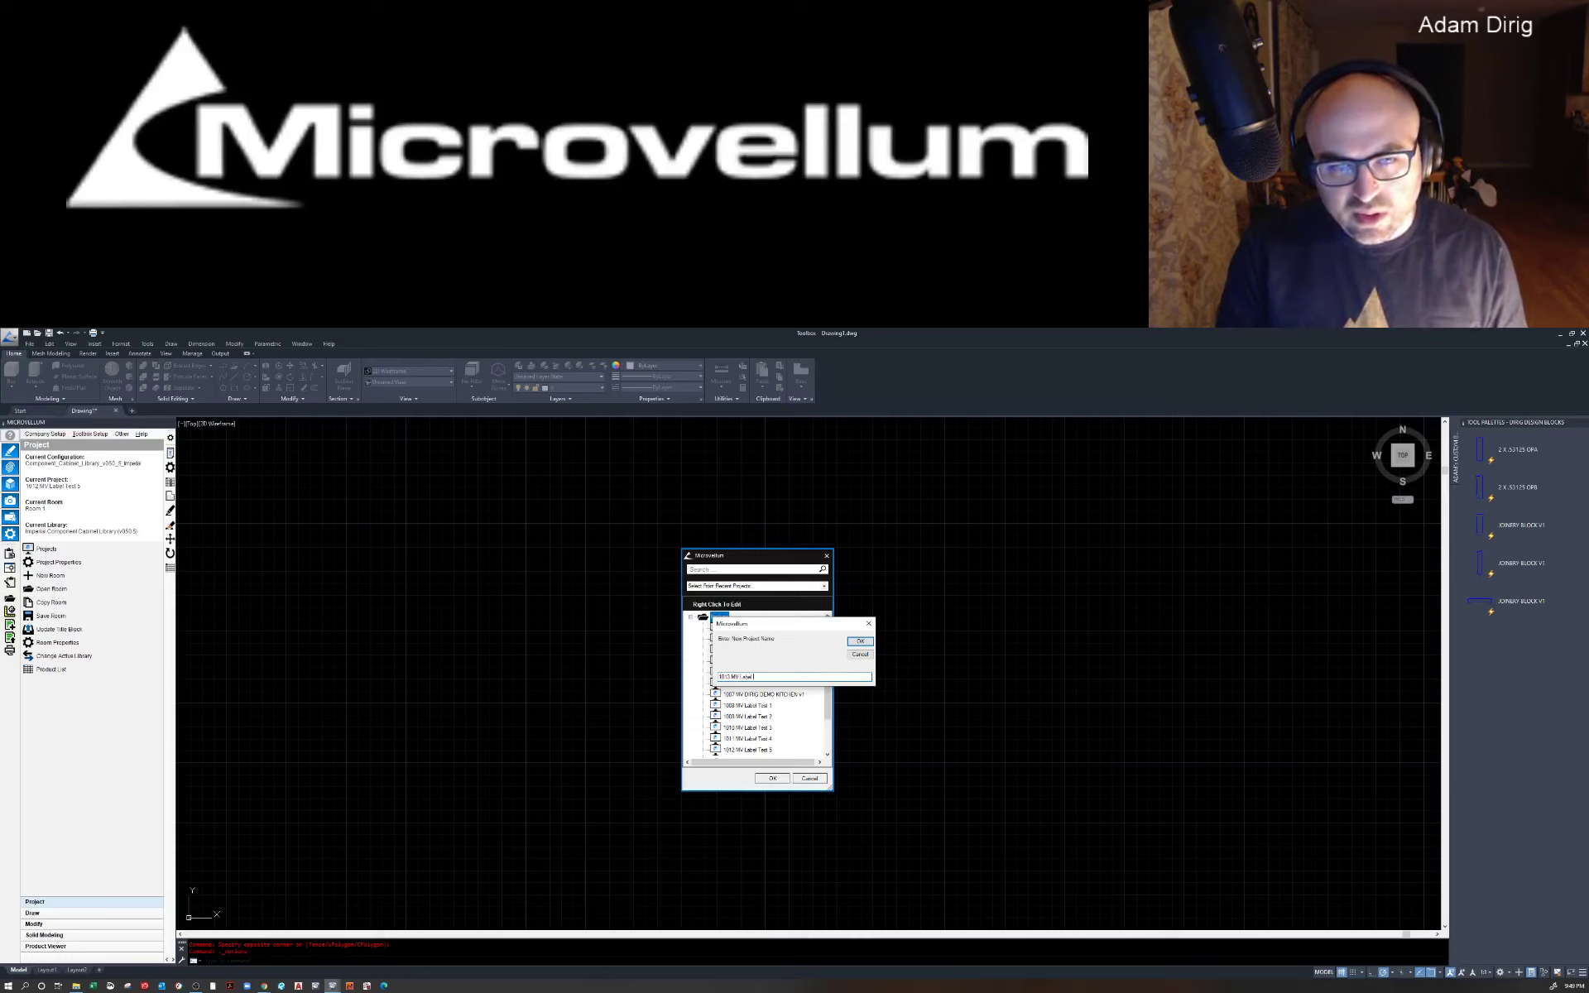
pyautogui.write(' Test')
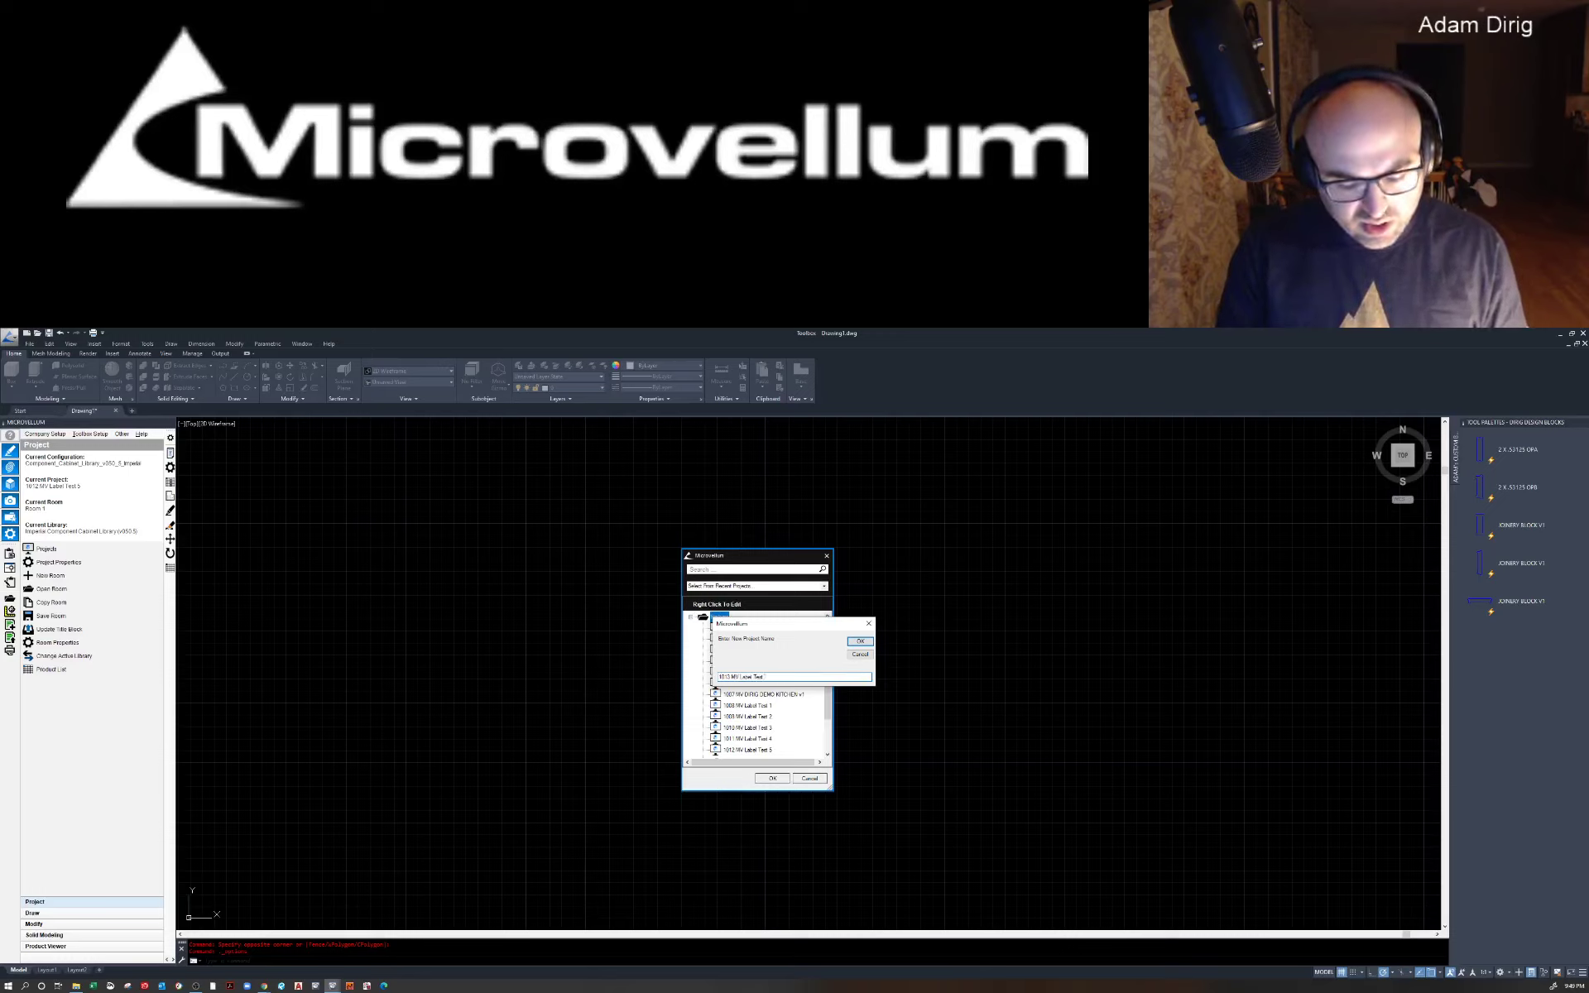
pyautogui.write(' 6 V')
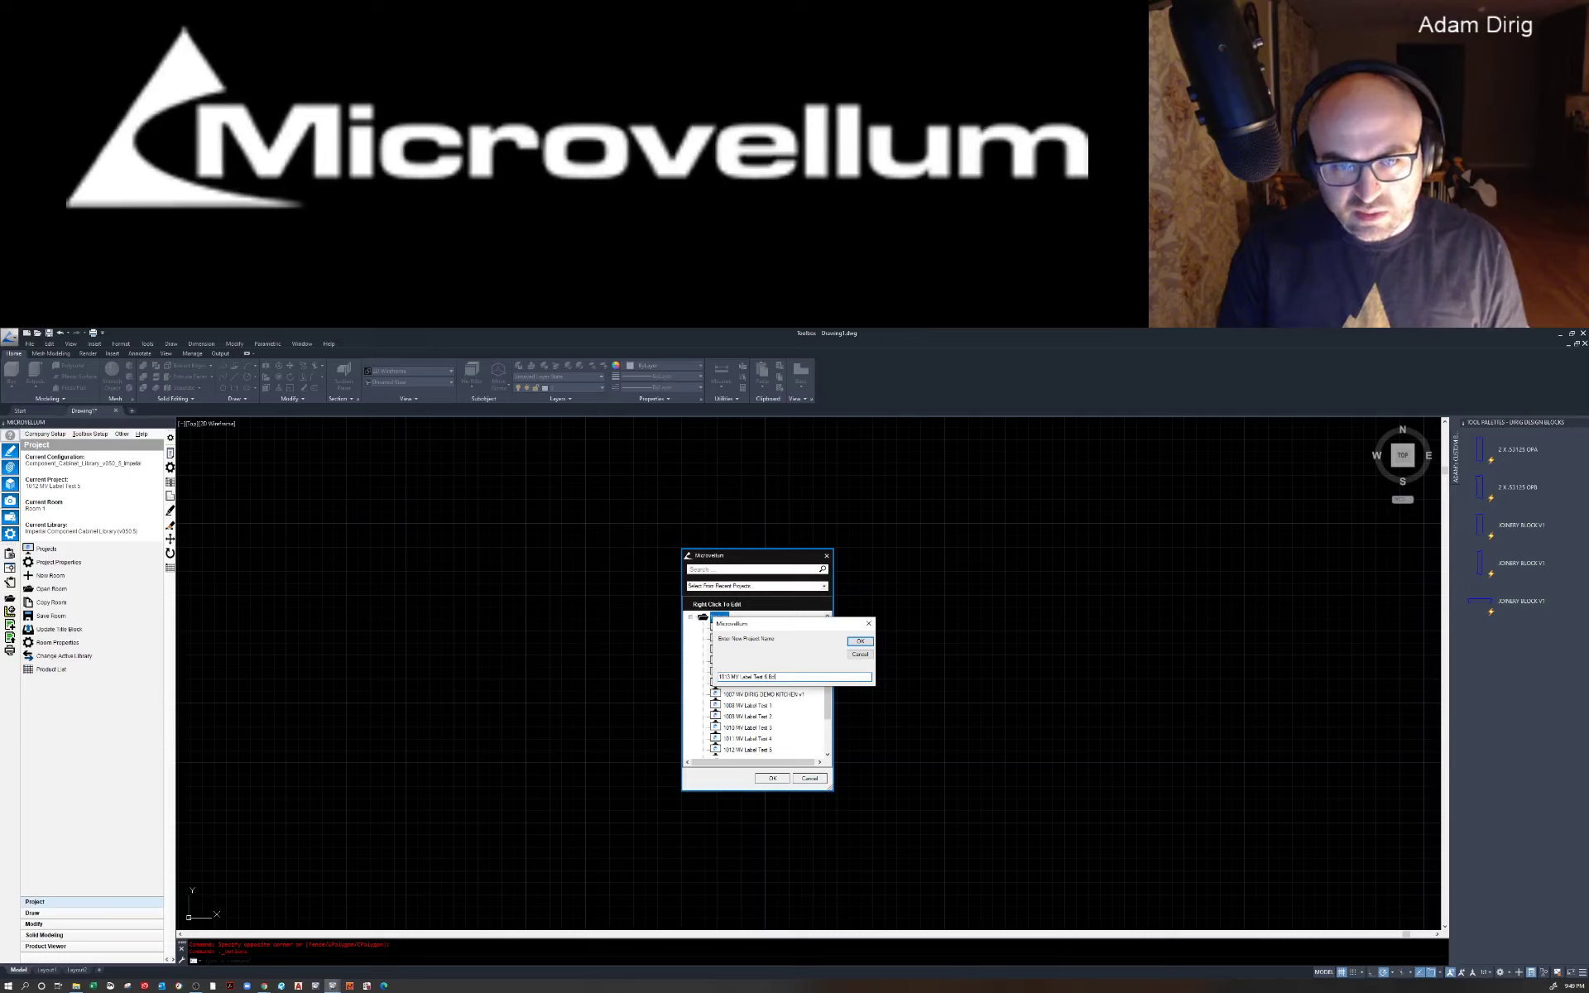
pyautogui.write('ideo')
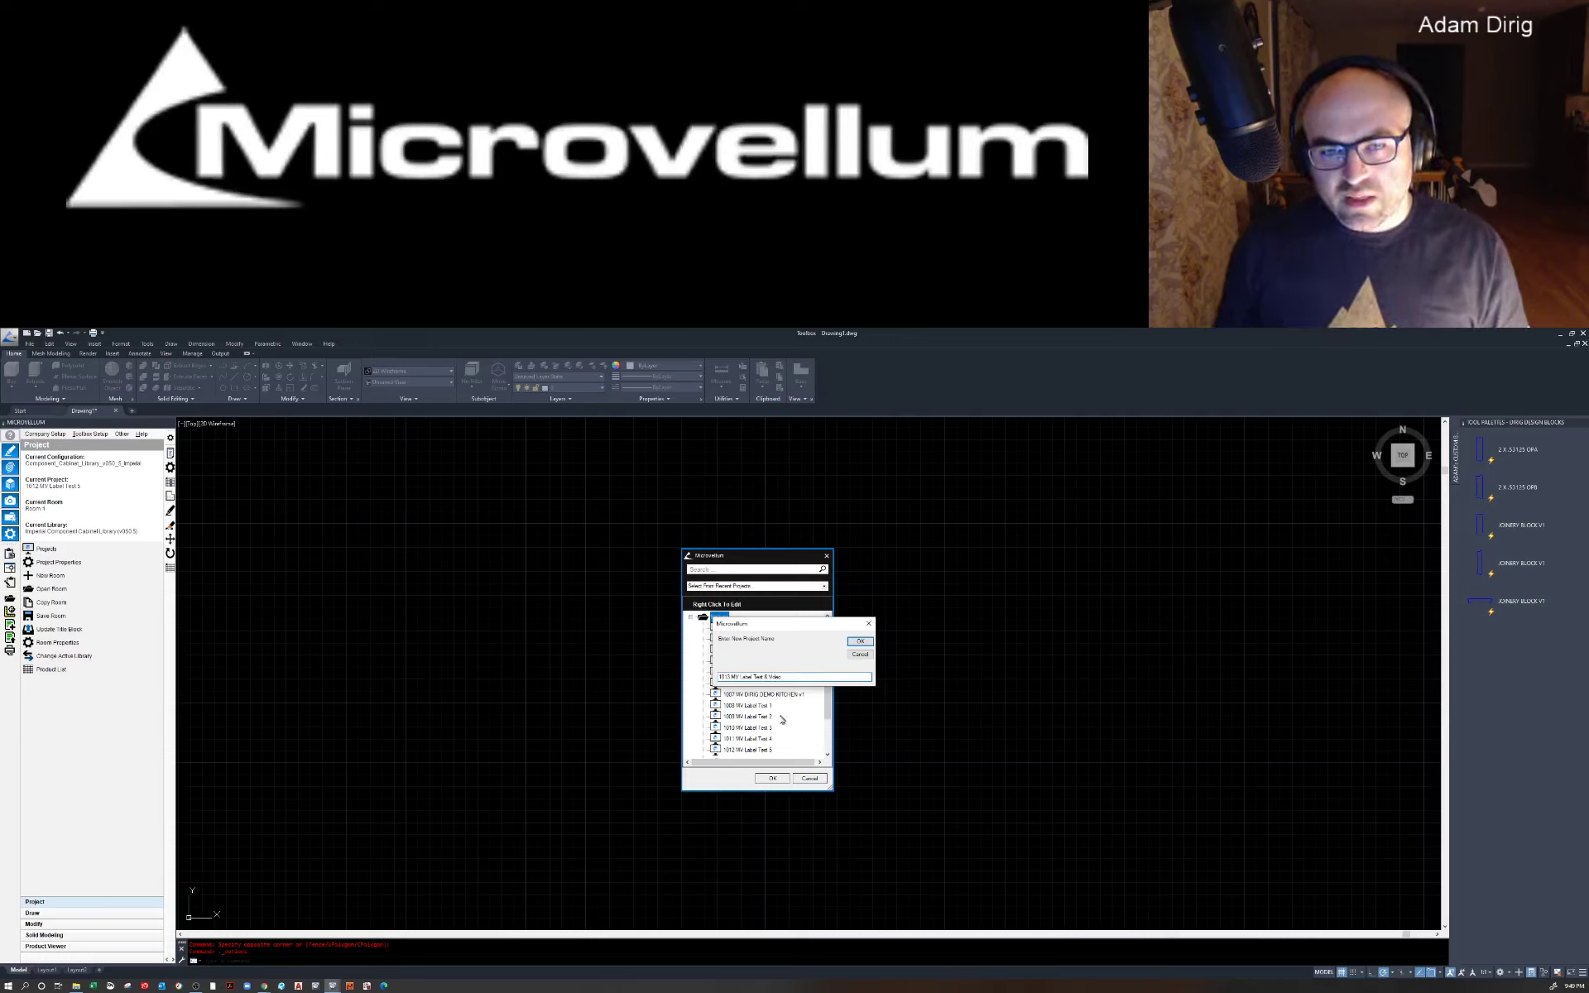
pyautogui.click(861, 643)
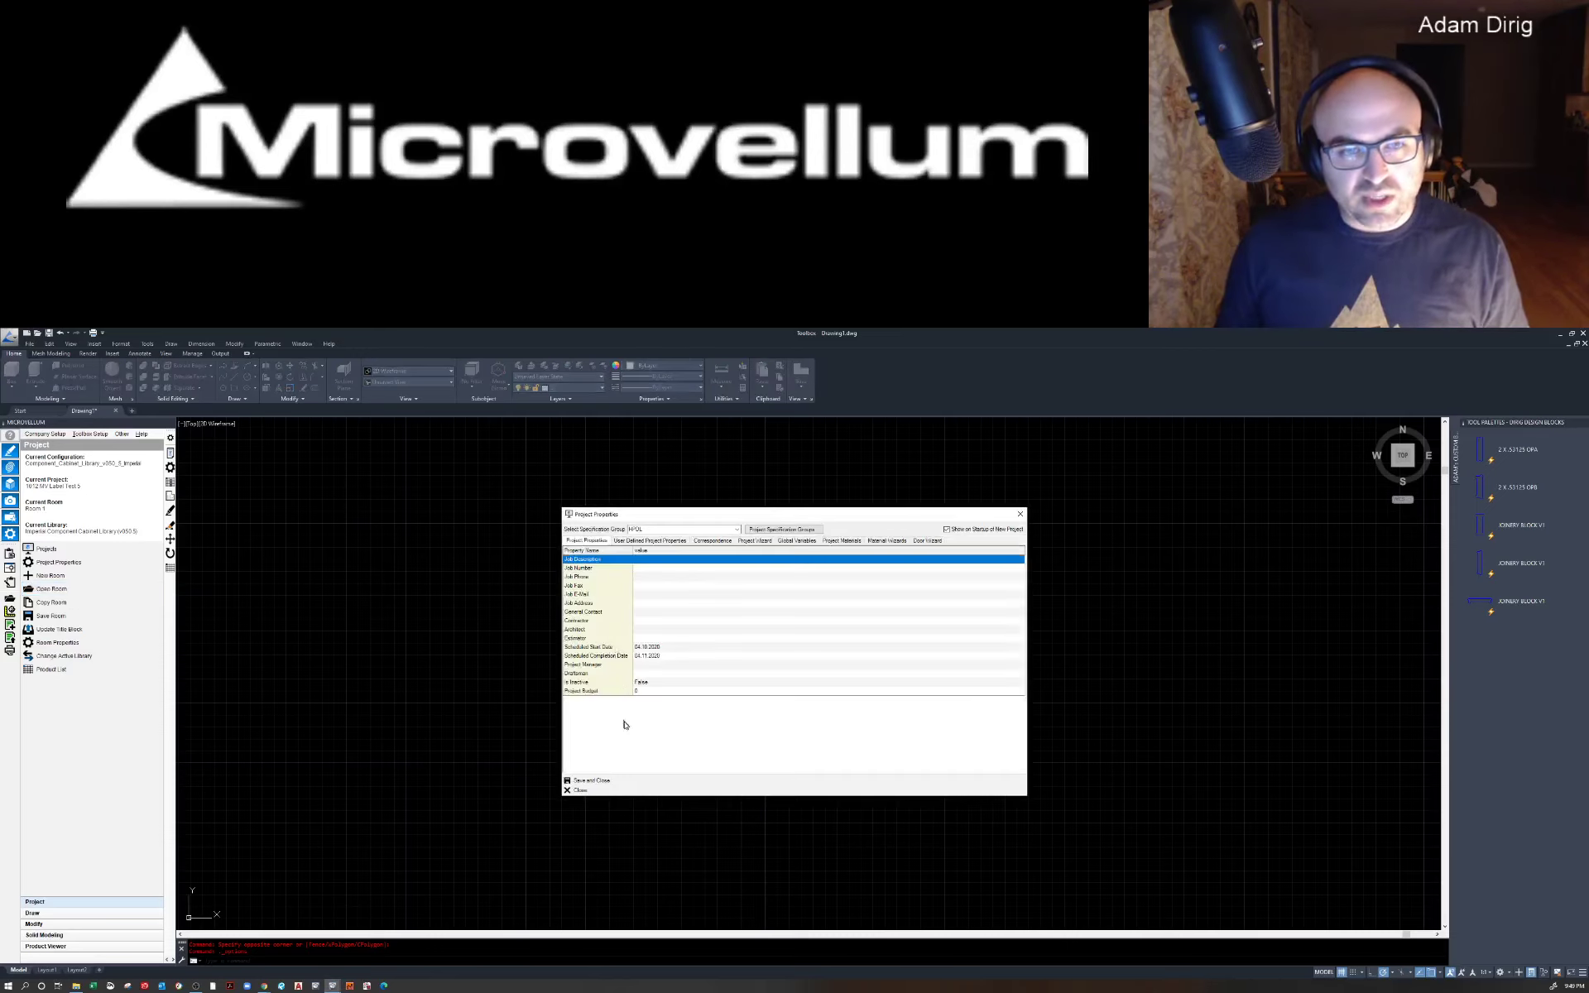
pyautogui.click(608, 780)
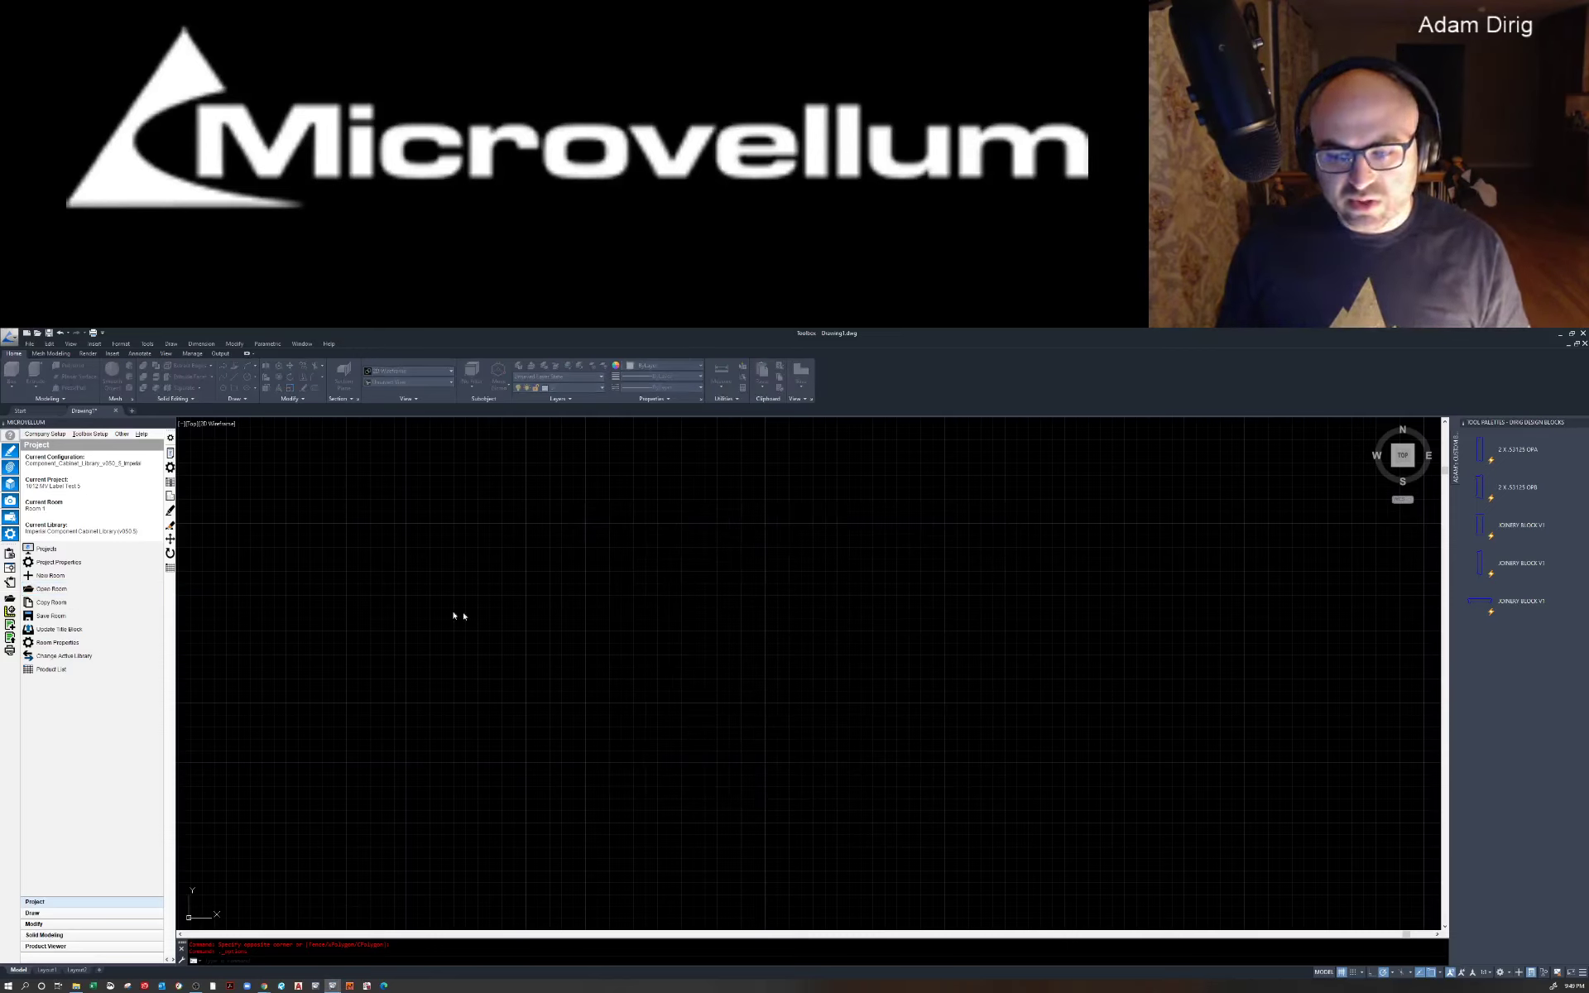
# Step: Add a room with the default name to the new project and open its drawing with the preselected imperial template
pyautogui.click(49, 575)
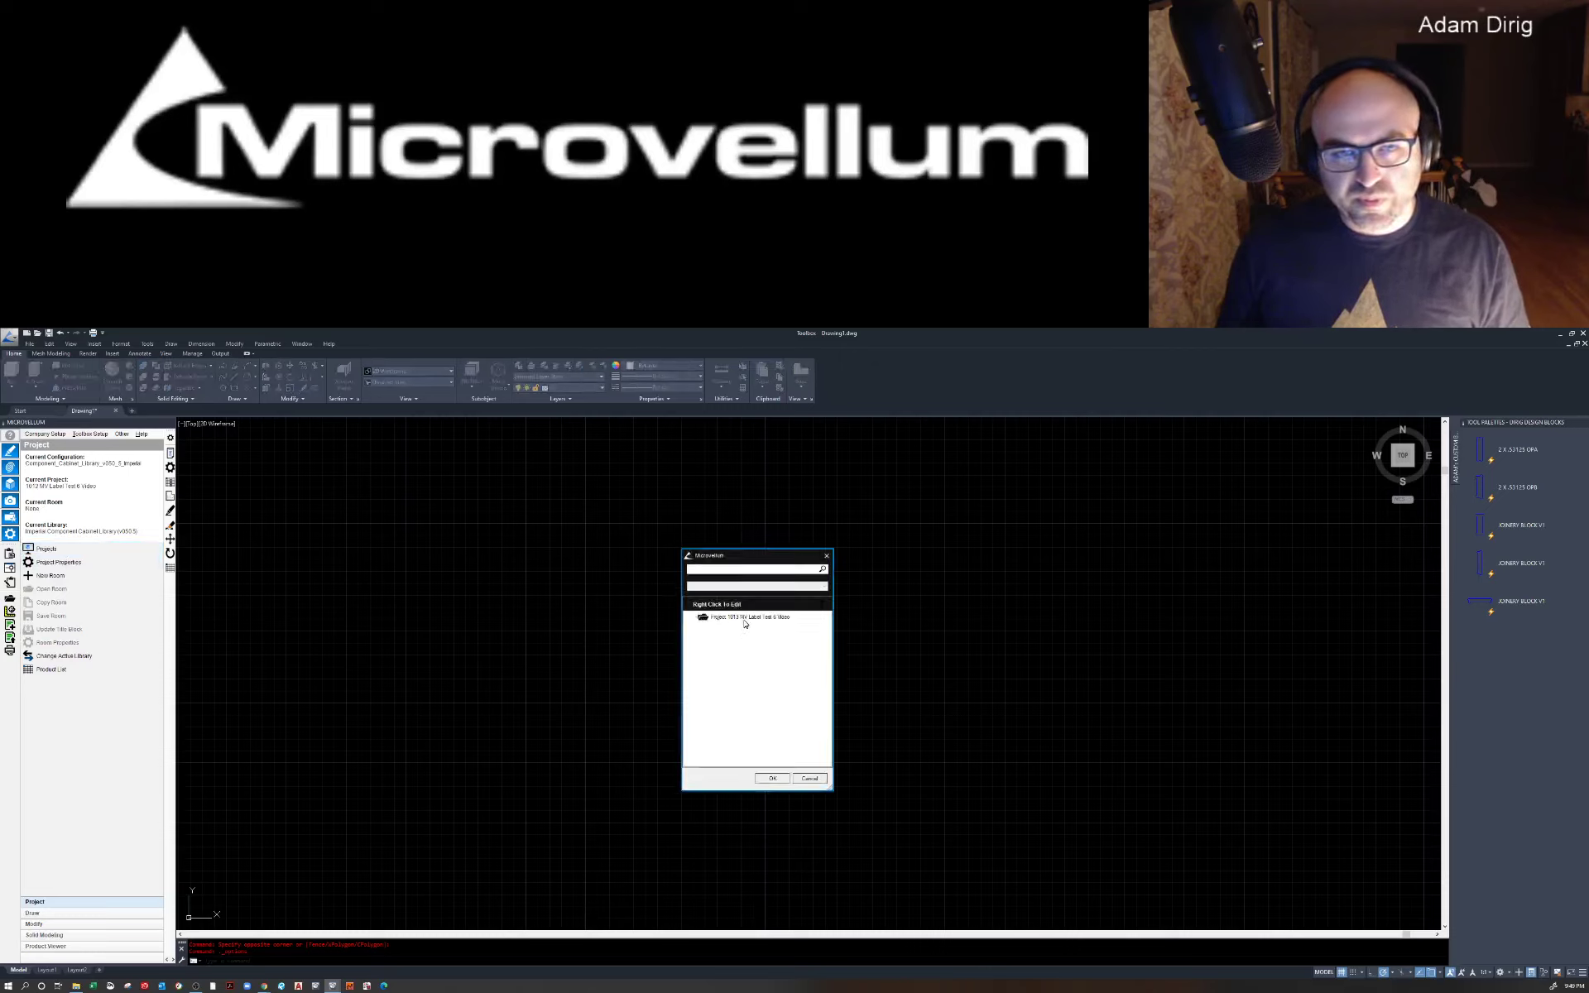
pyautogui.rightClick(741, 618)
pyautogui.click(690, 672)
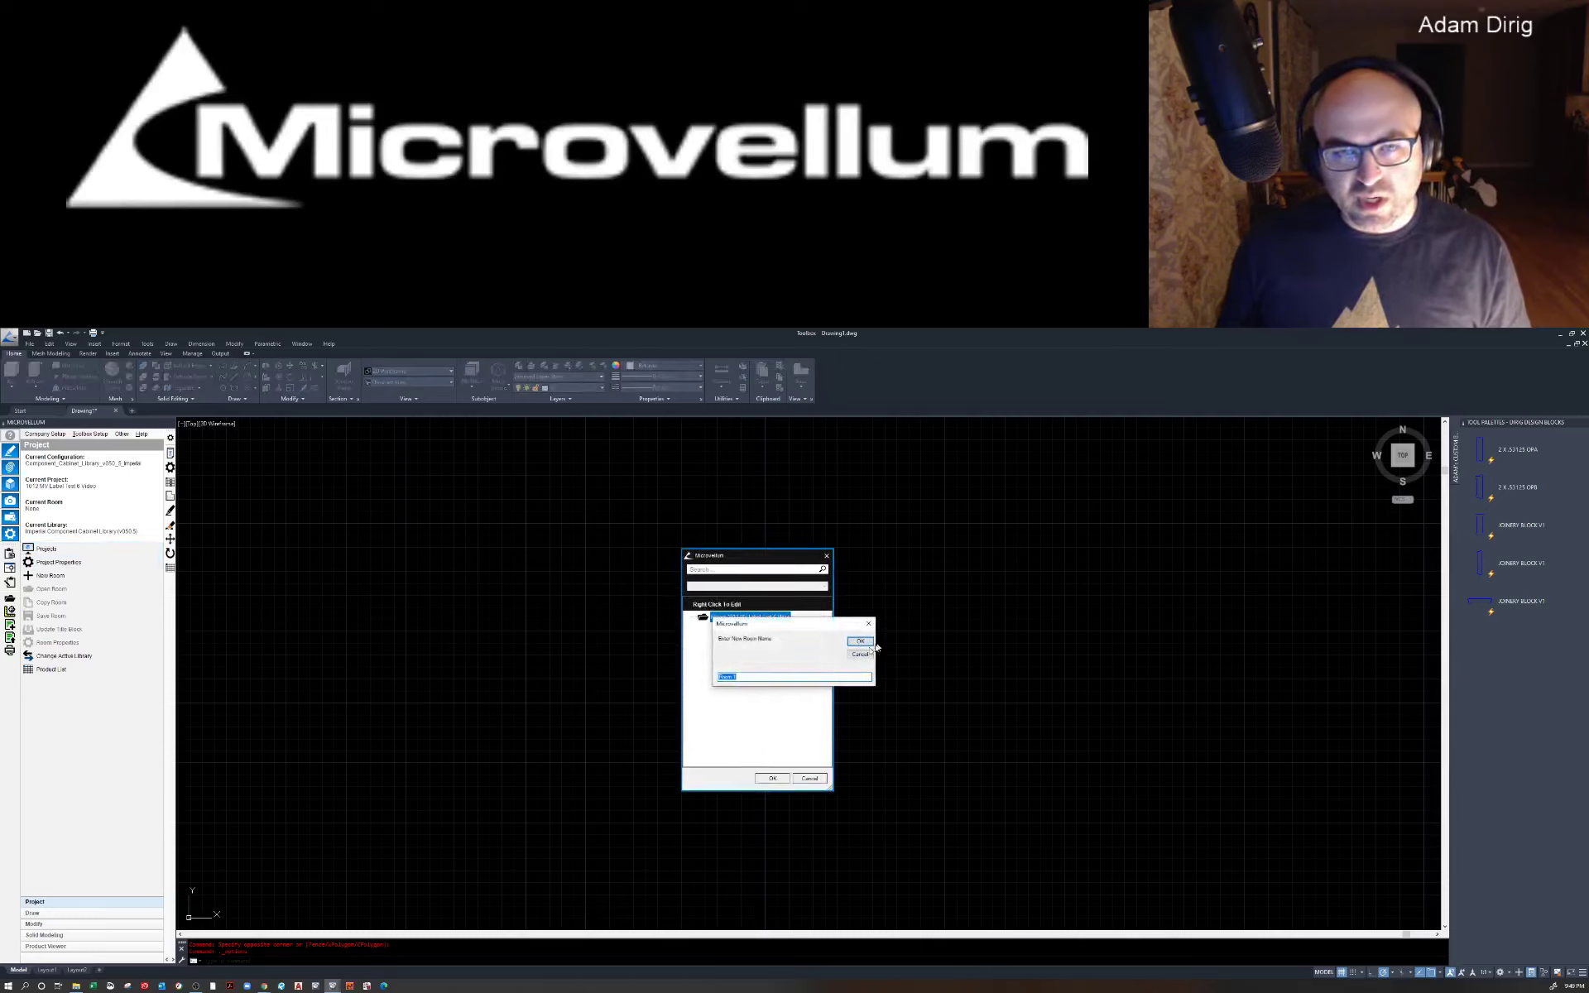
pyautogui.click(860, 641)
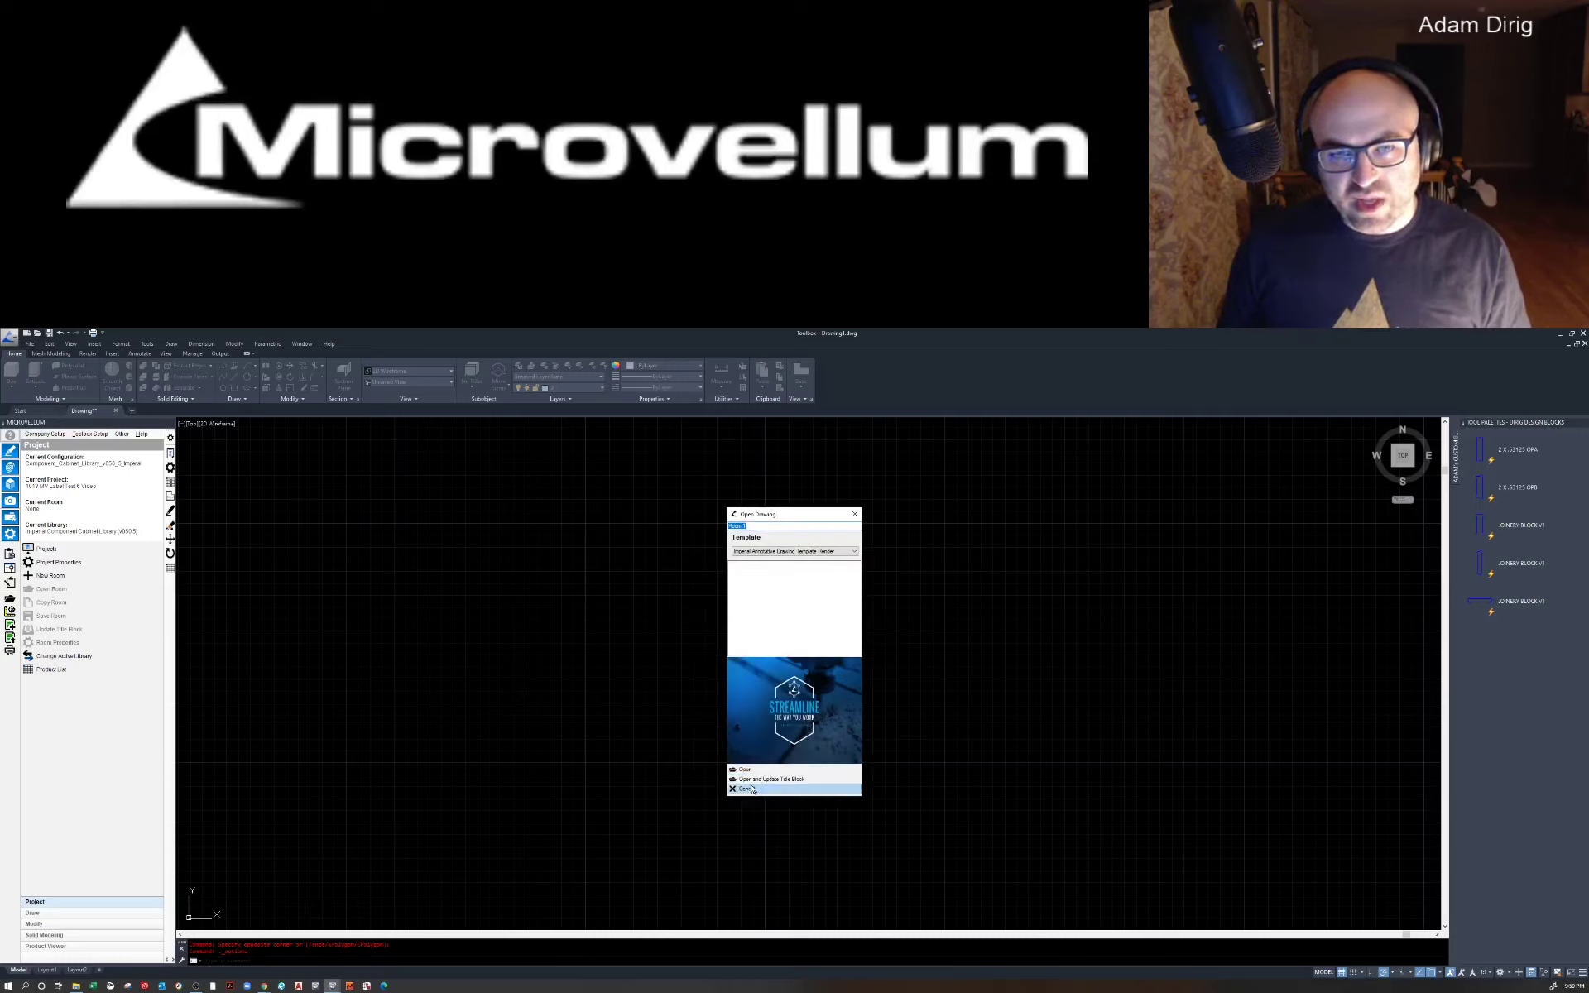
pyautogui.click(747, 770)
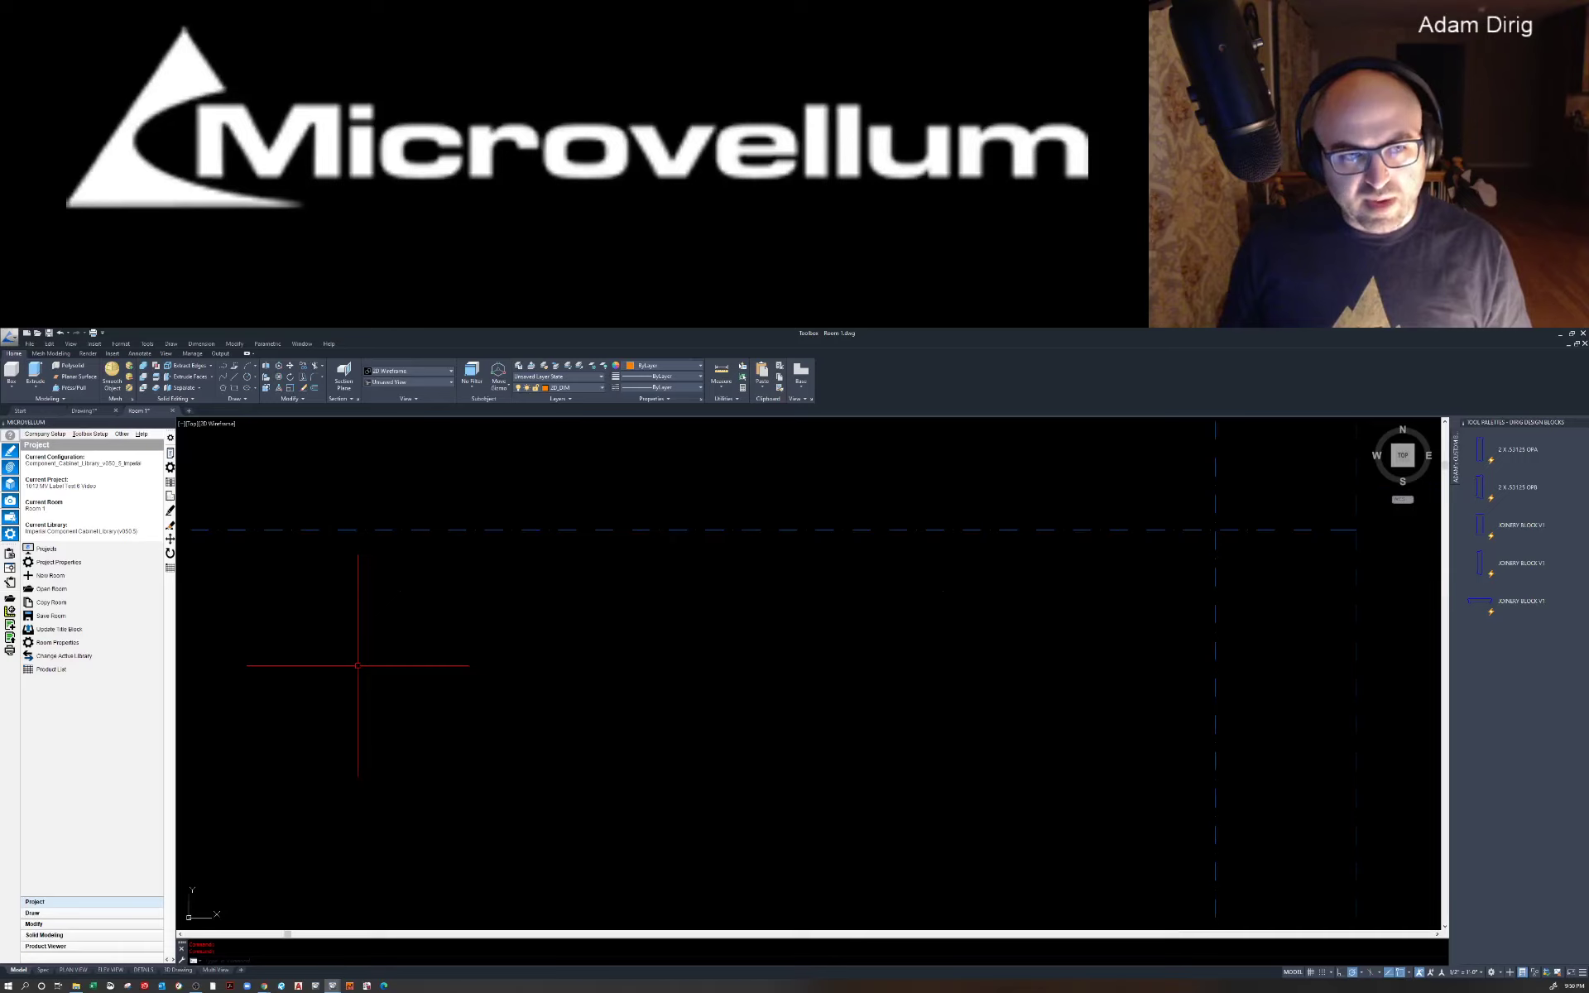
# Step: Place a 2 Door Base cabinet at point 0,0,0 in the room drawing, accepting its default prompts
pyautogui.moveTo(464, 736)
pyautogui.mouseDown(button='middle')
pyautogui.moveTo(489, 706)
pyautogui.moveTo(590, 668)
pyautogui.moveTo(622, 676)
pyautogui.mouseUp(button='middle')
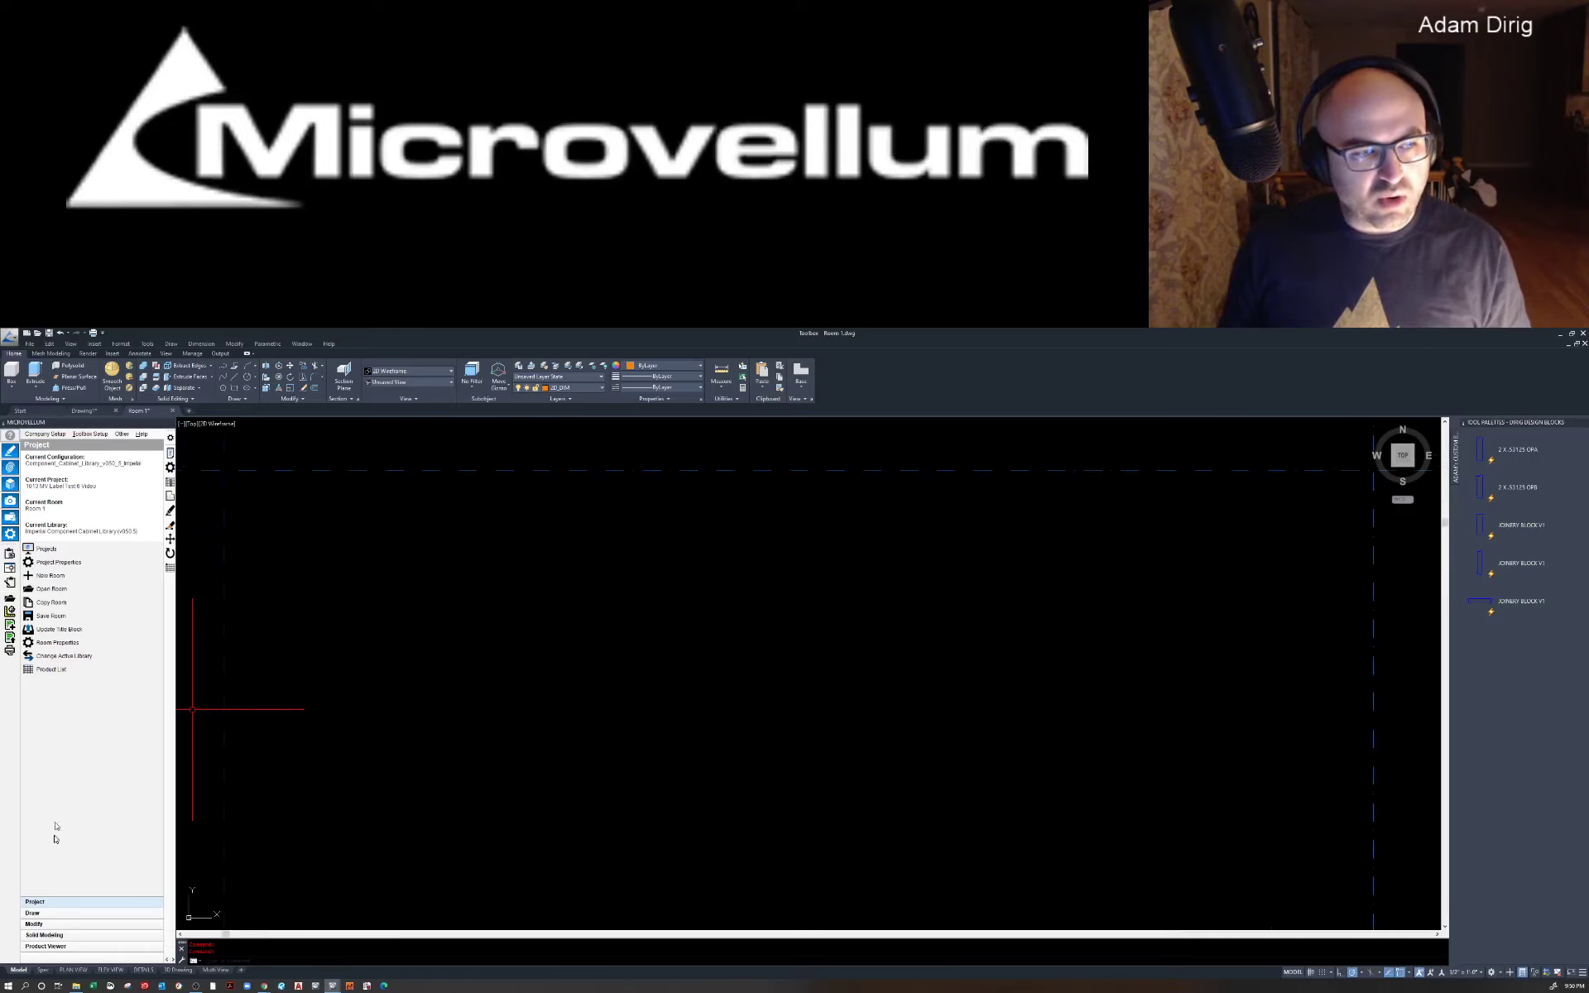
pyautogui.click(47, 915)
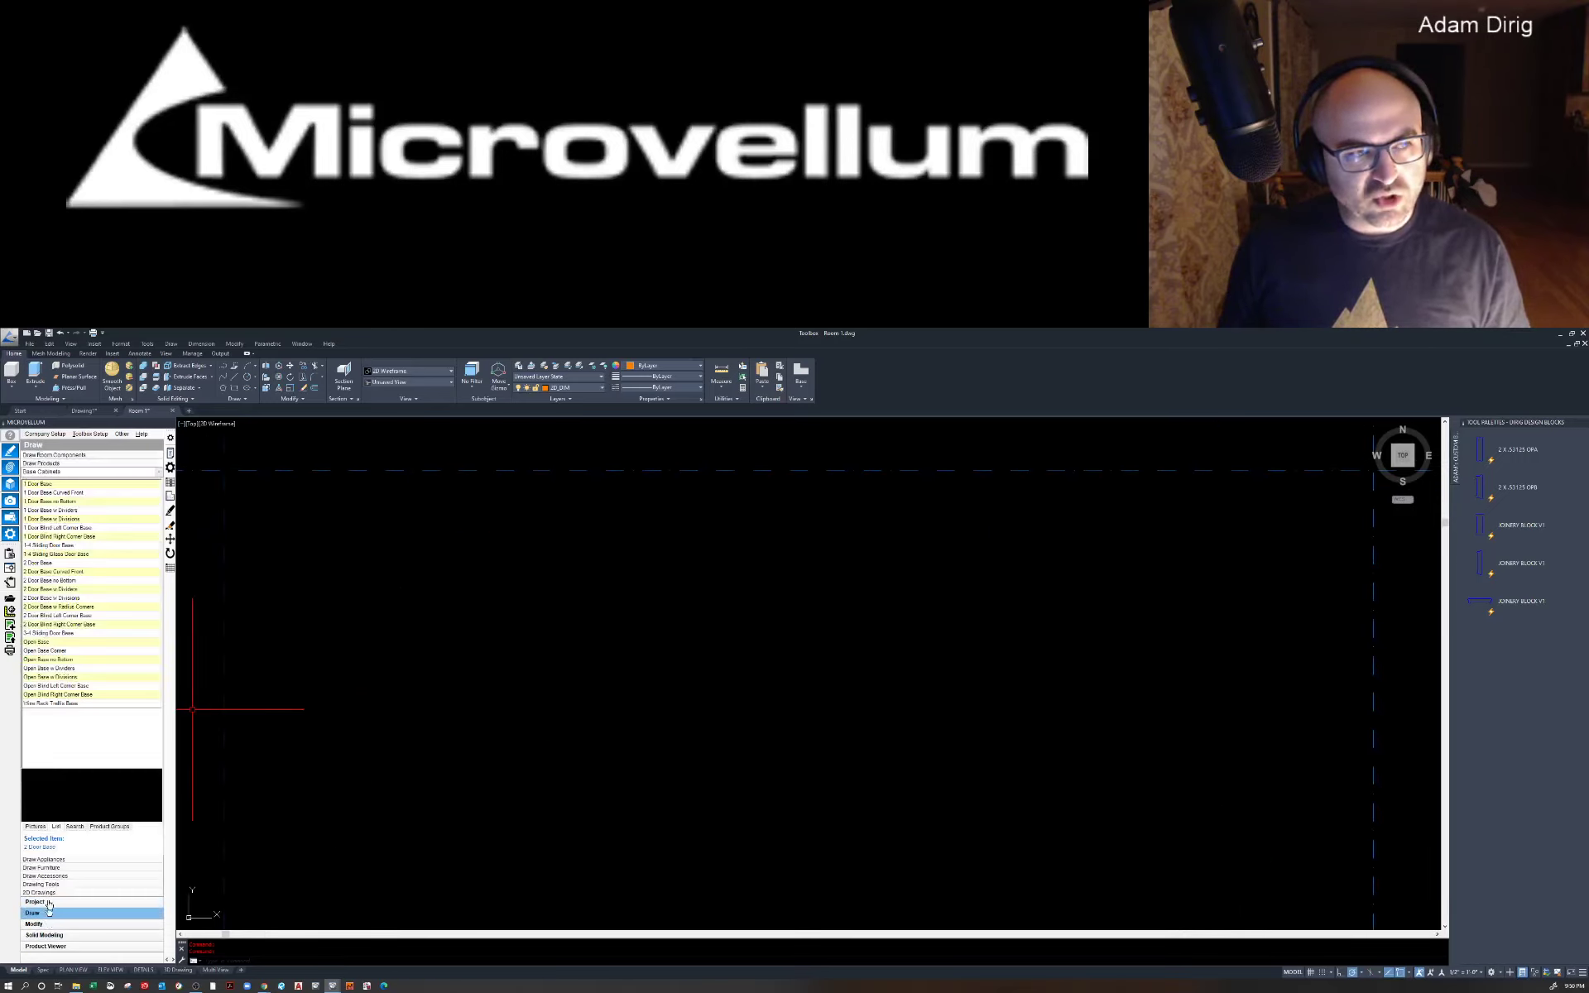
pyautogui.click(47, 564)
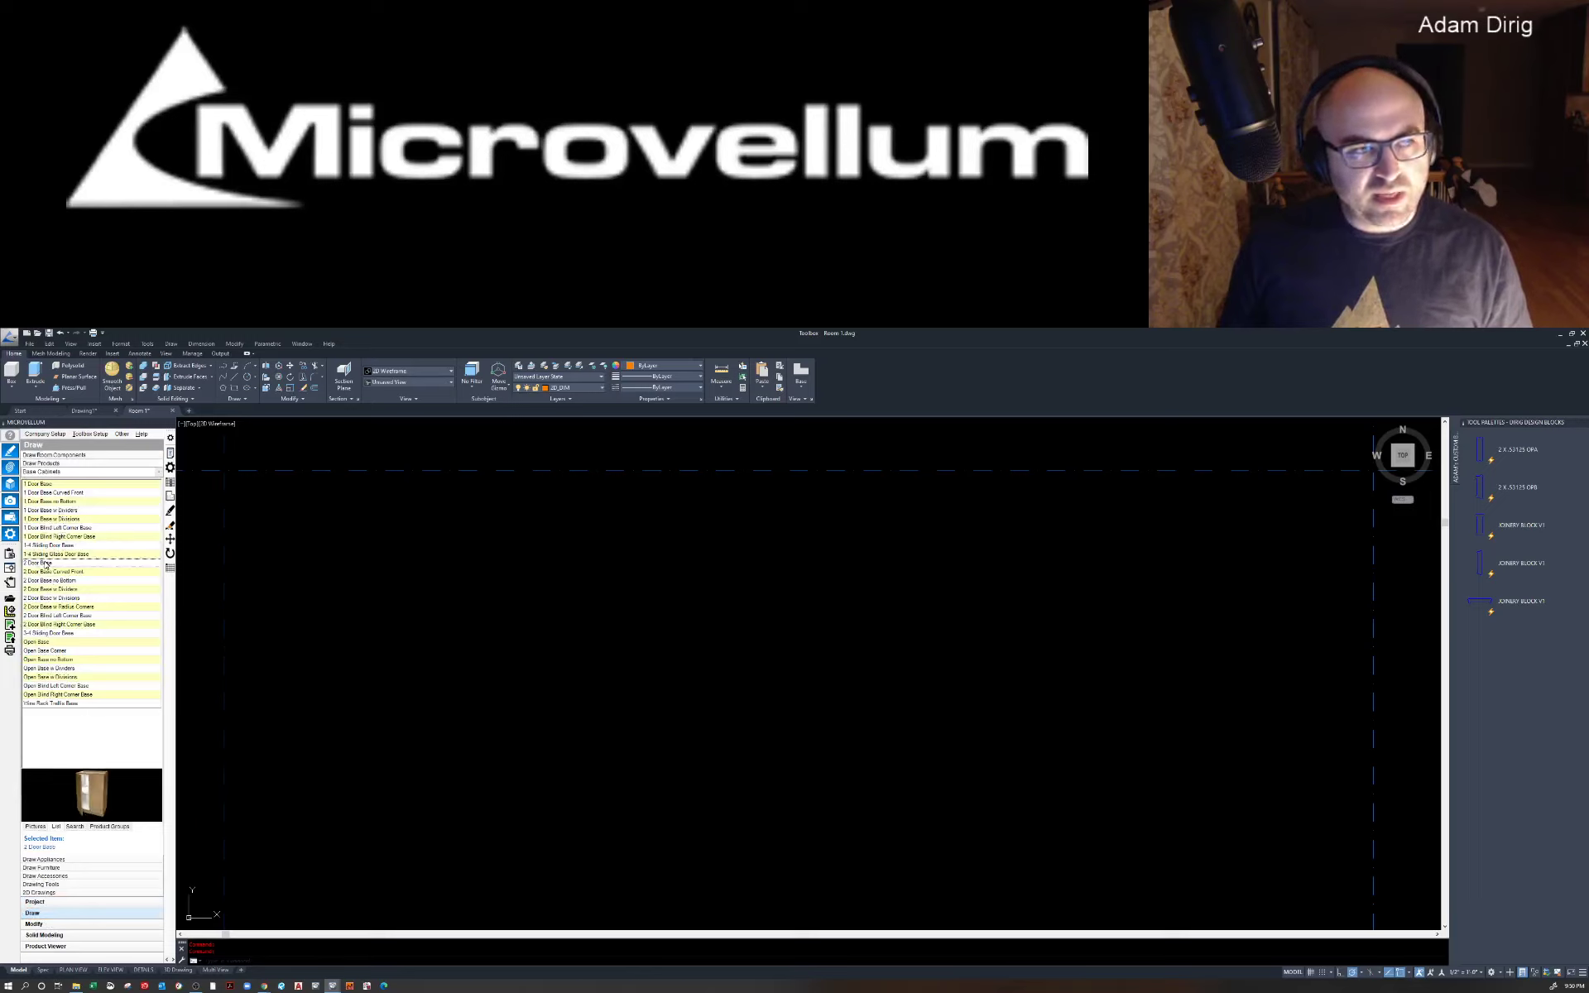
pyautogui.rightClick(47, 564)
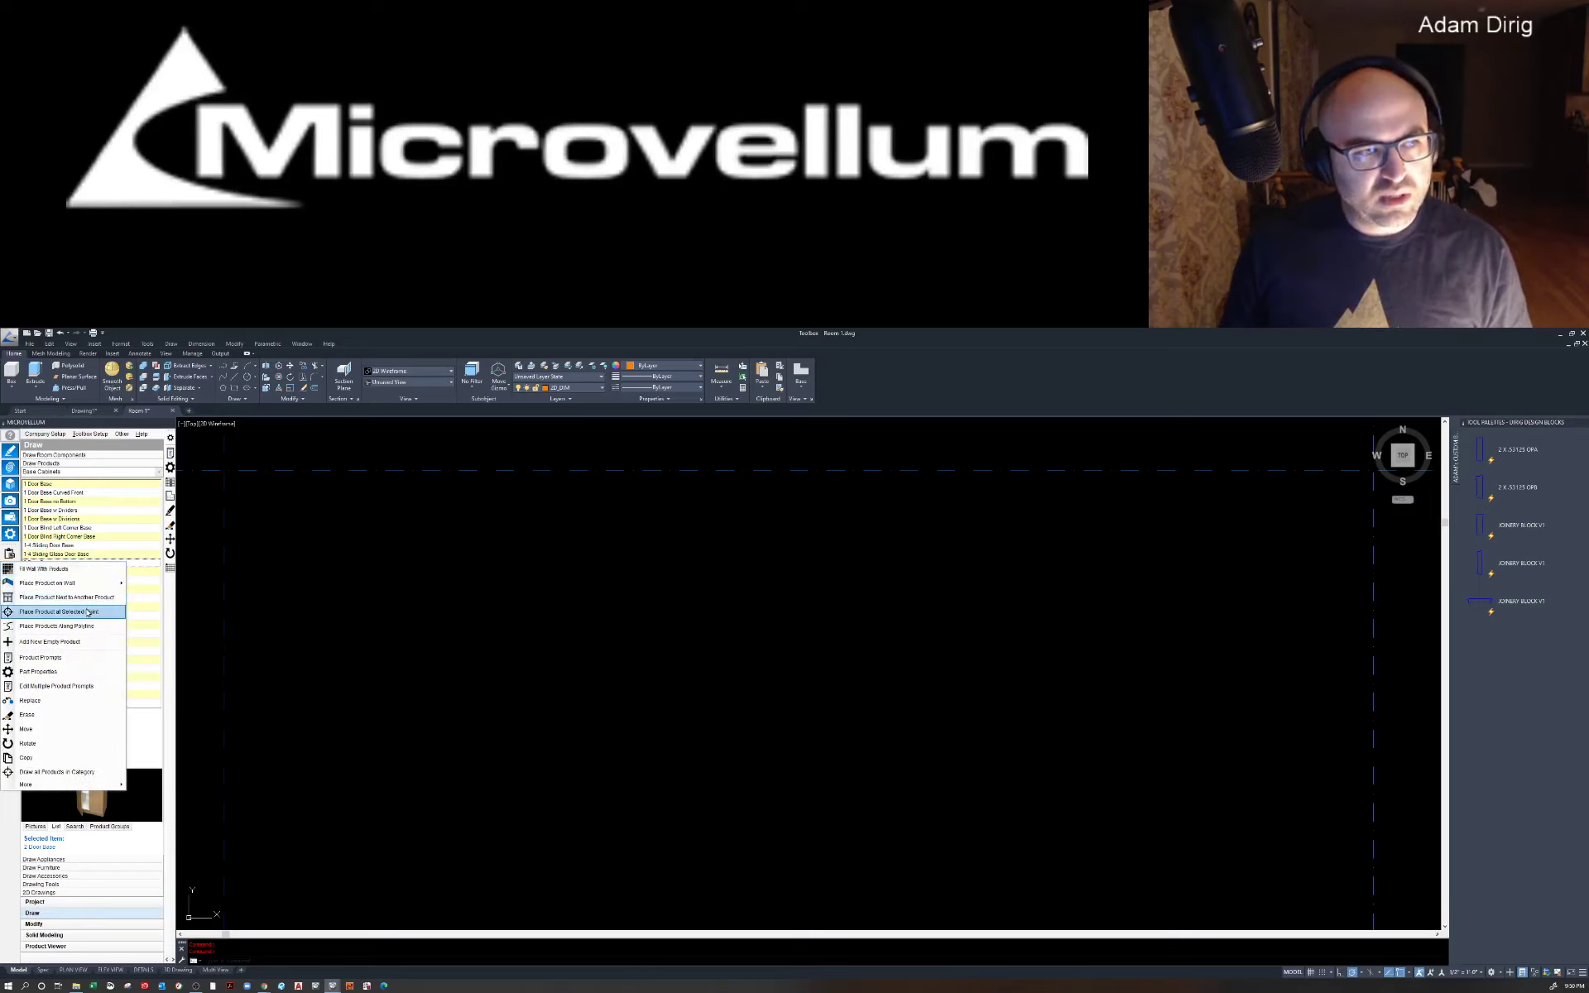
pyautogui.click(89, 612)
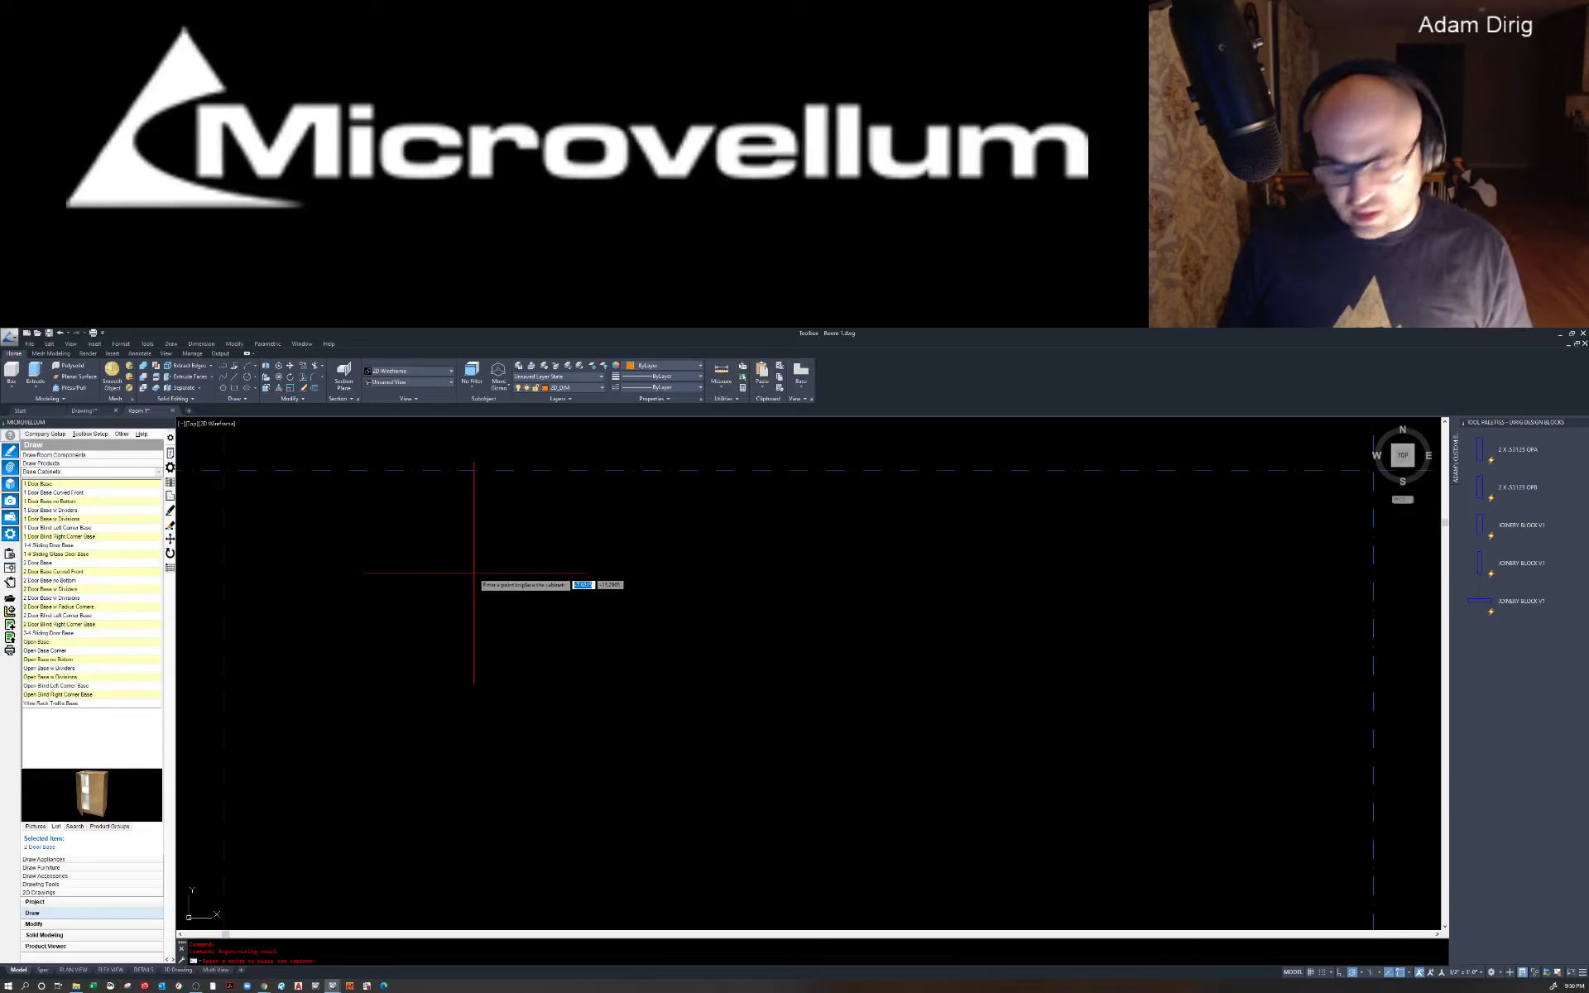
pyautogui.write('0')
pyautogui.press('Tab')
pyautogui.write('0')
pyautogui.press('Tab')
pyautogui.write('0')
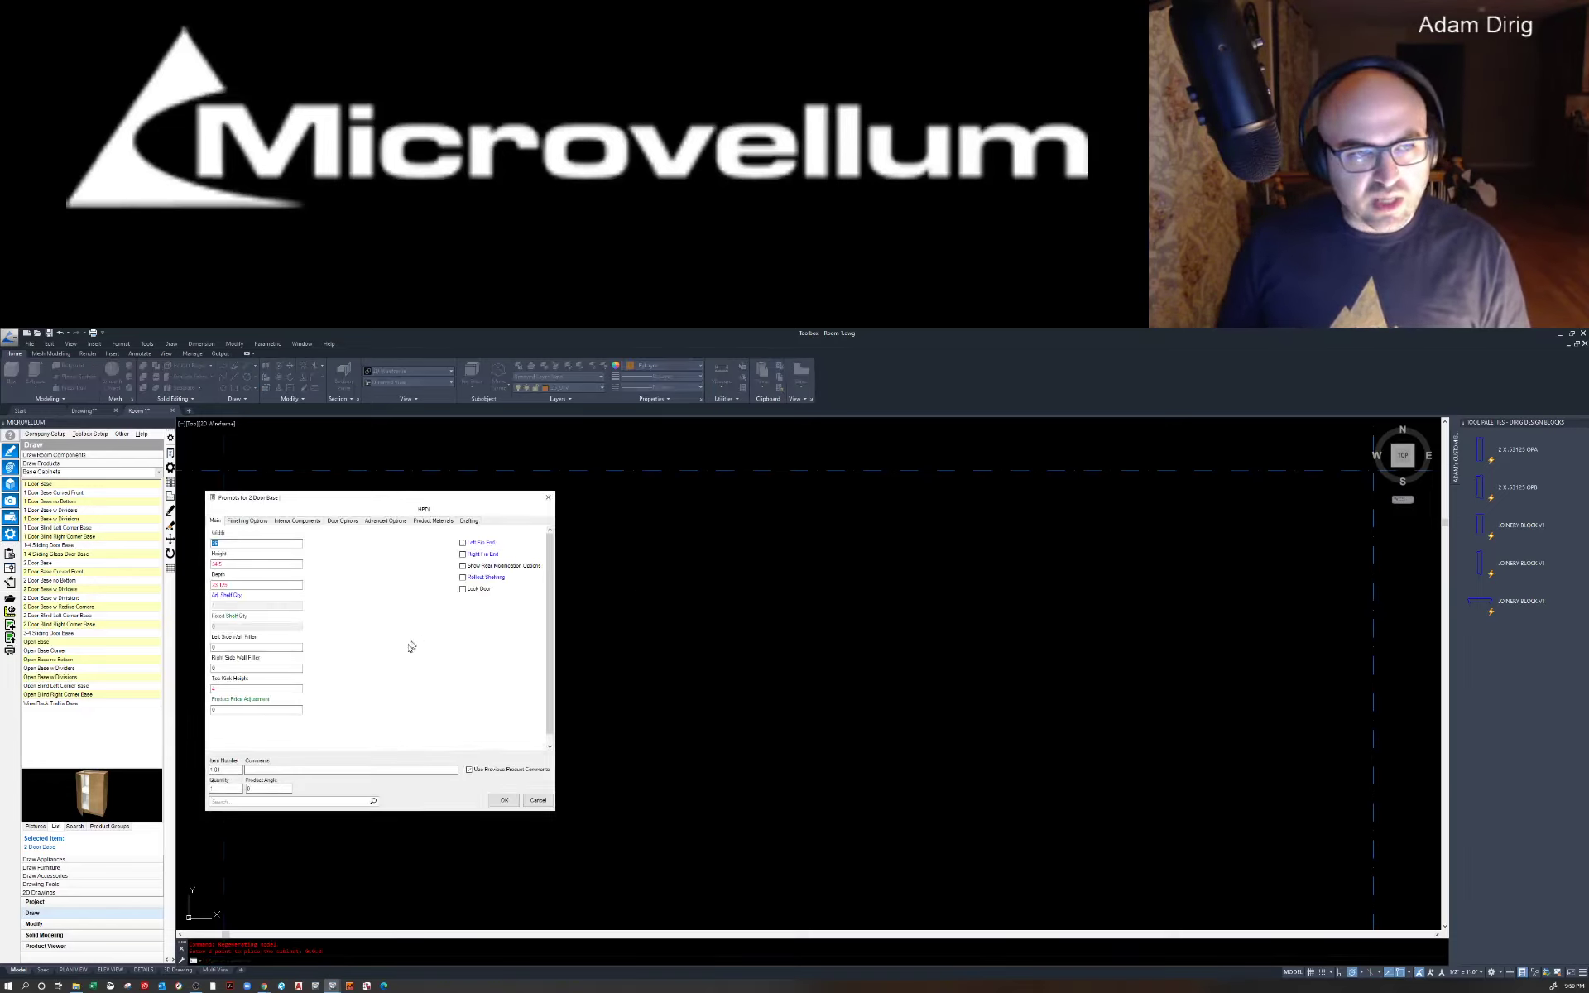
pyautogui.click(500, 801)
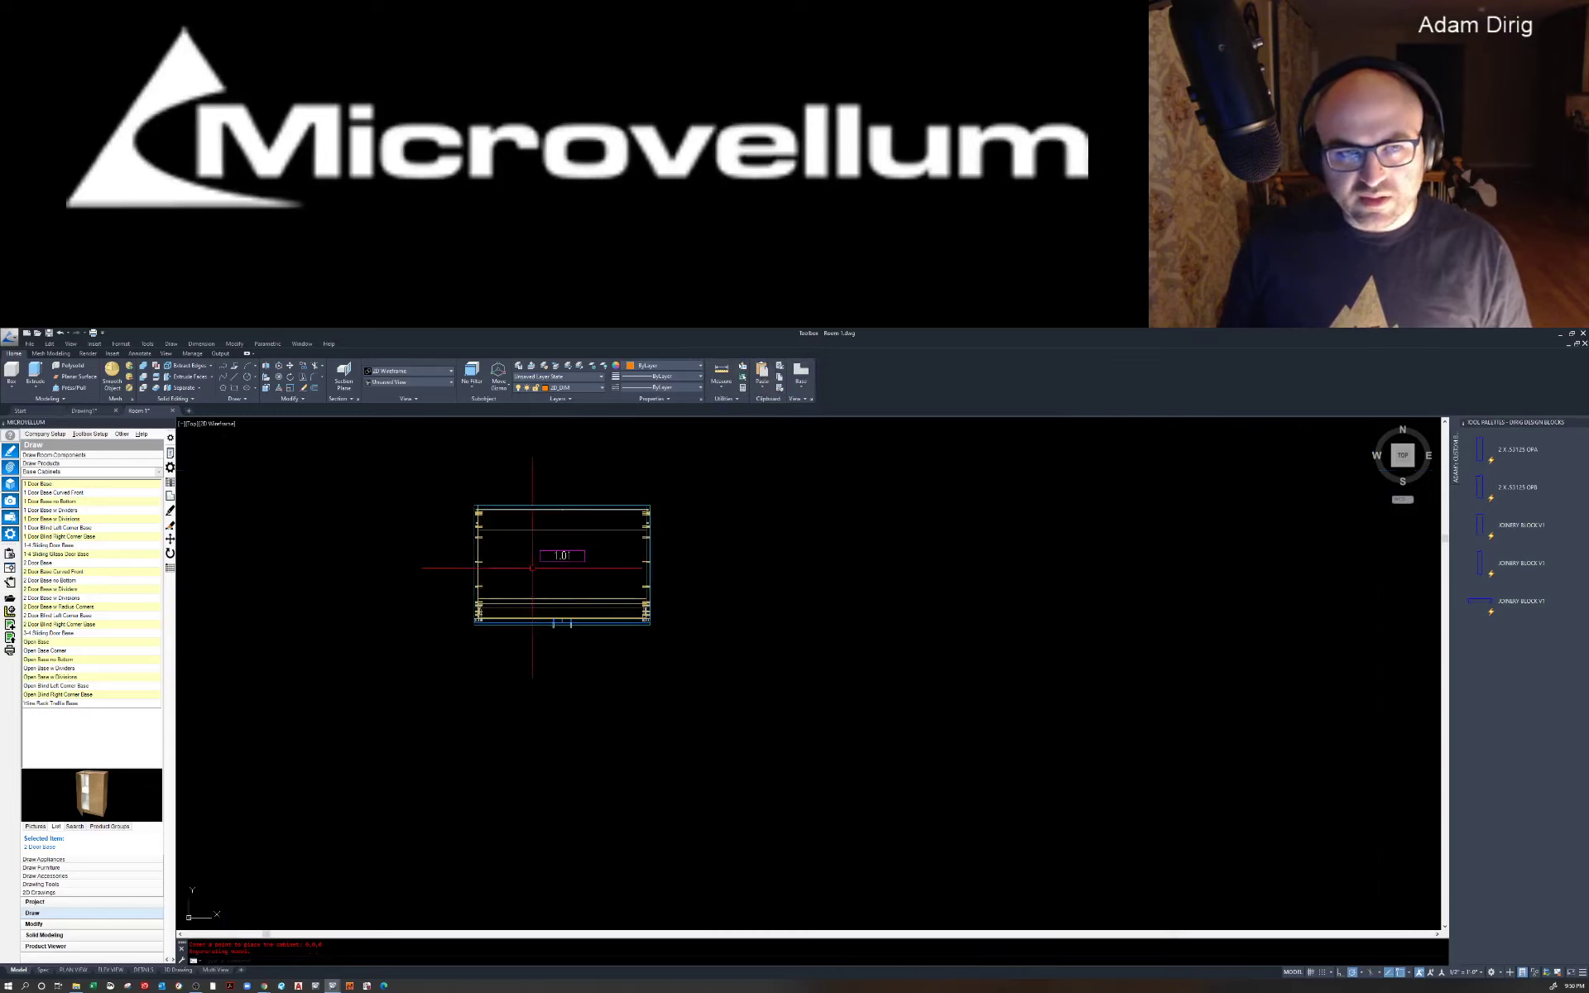
# Step: Process a work order for the placed 2 Door Base cabinet and open it in the Processing Center
pyautogui.scroll(2, 530, 563)
pyautogui.moveTo(530, 562); pyautogui.dragTo(591, 655, button='middle')
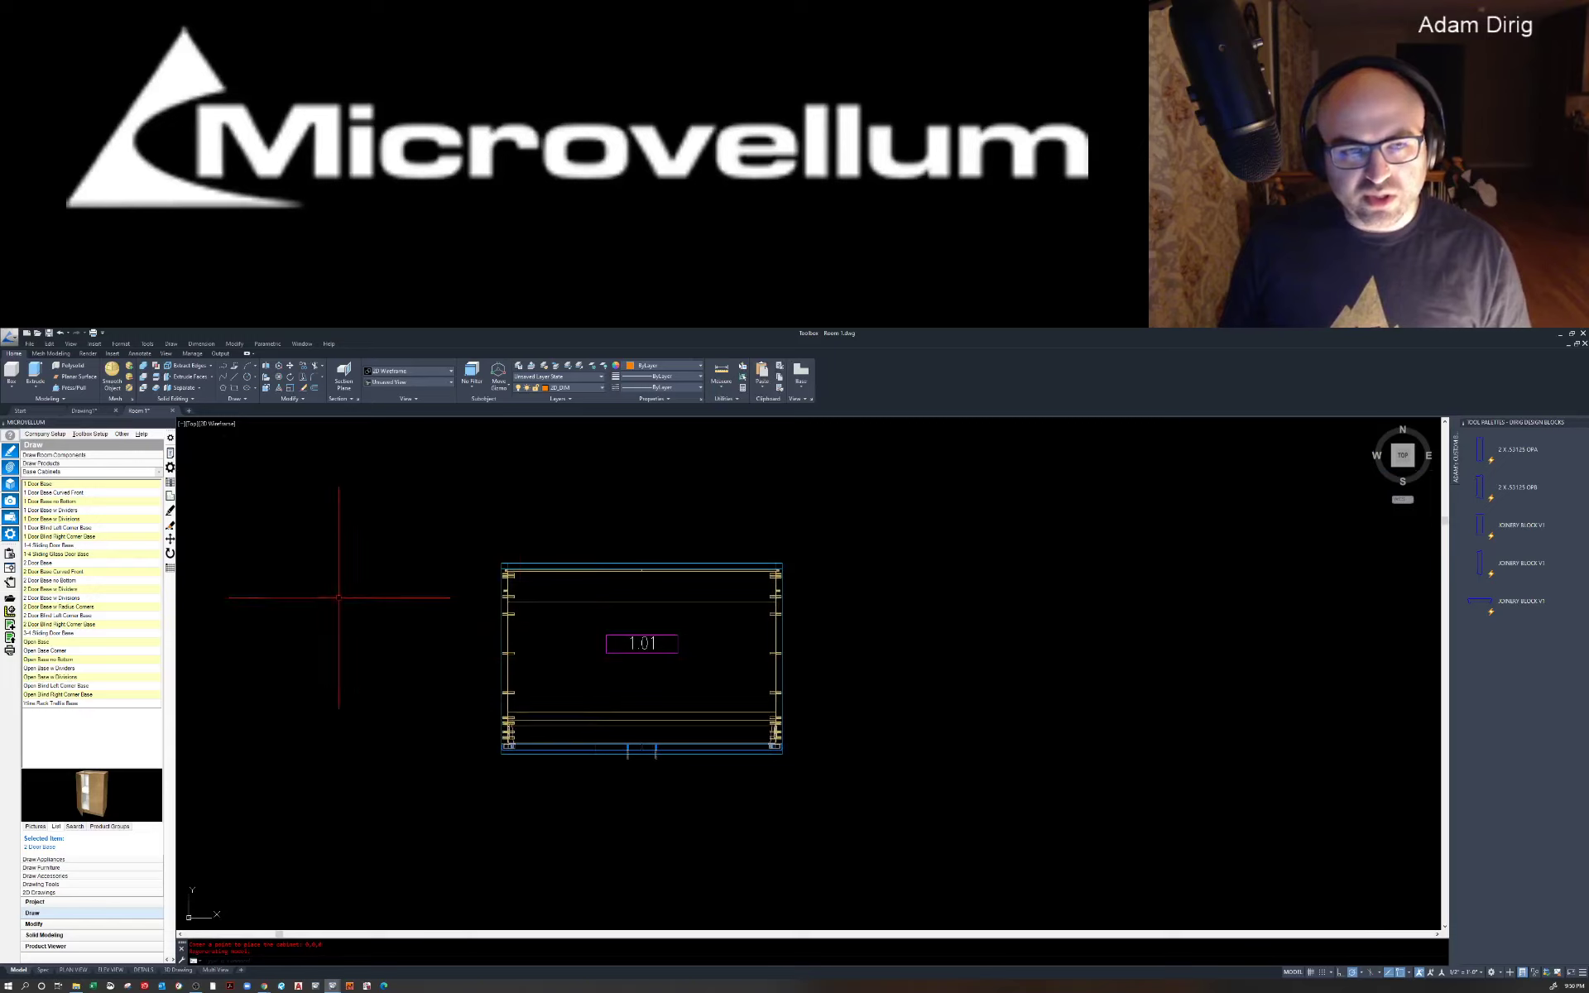
pyautogui.click(10, 569)
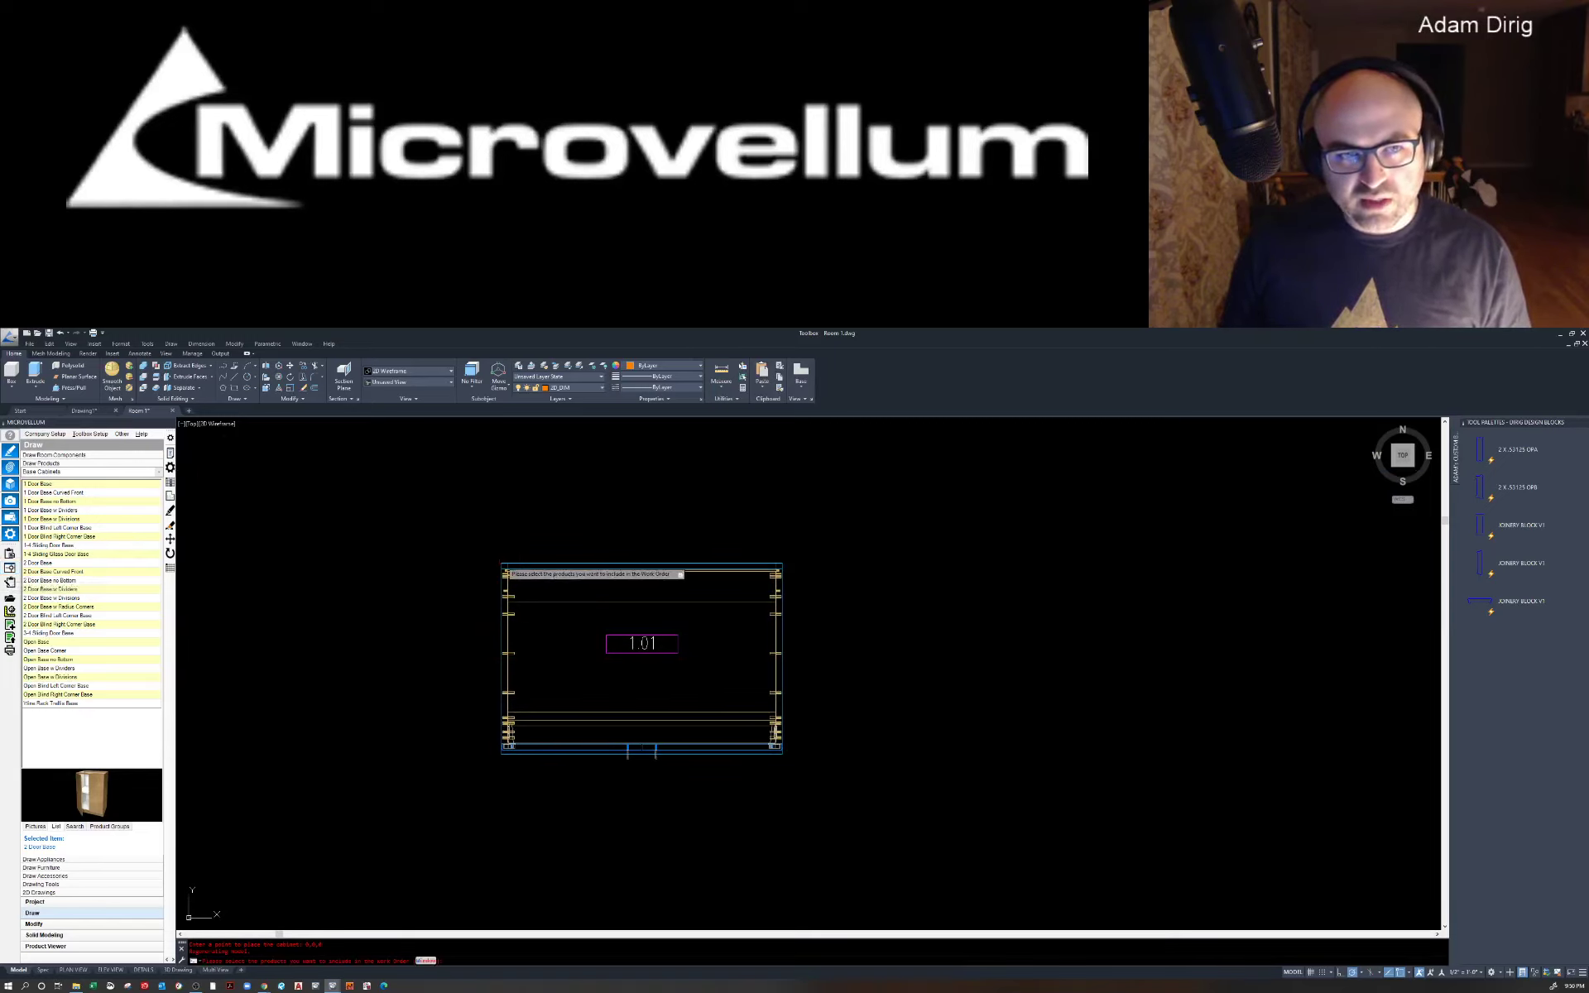
pyautogui.click(506, 637)
pyautogui.rightClick(431, 629)
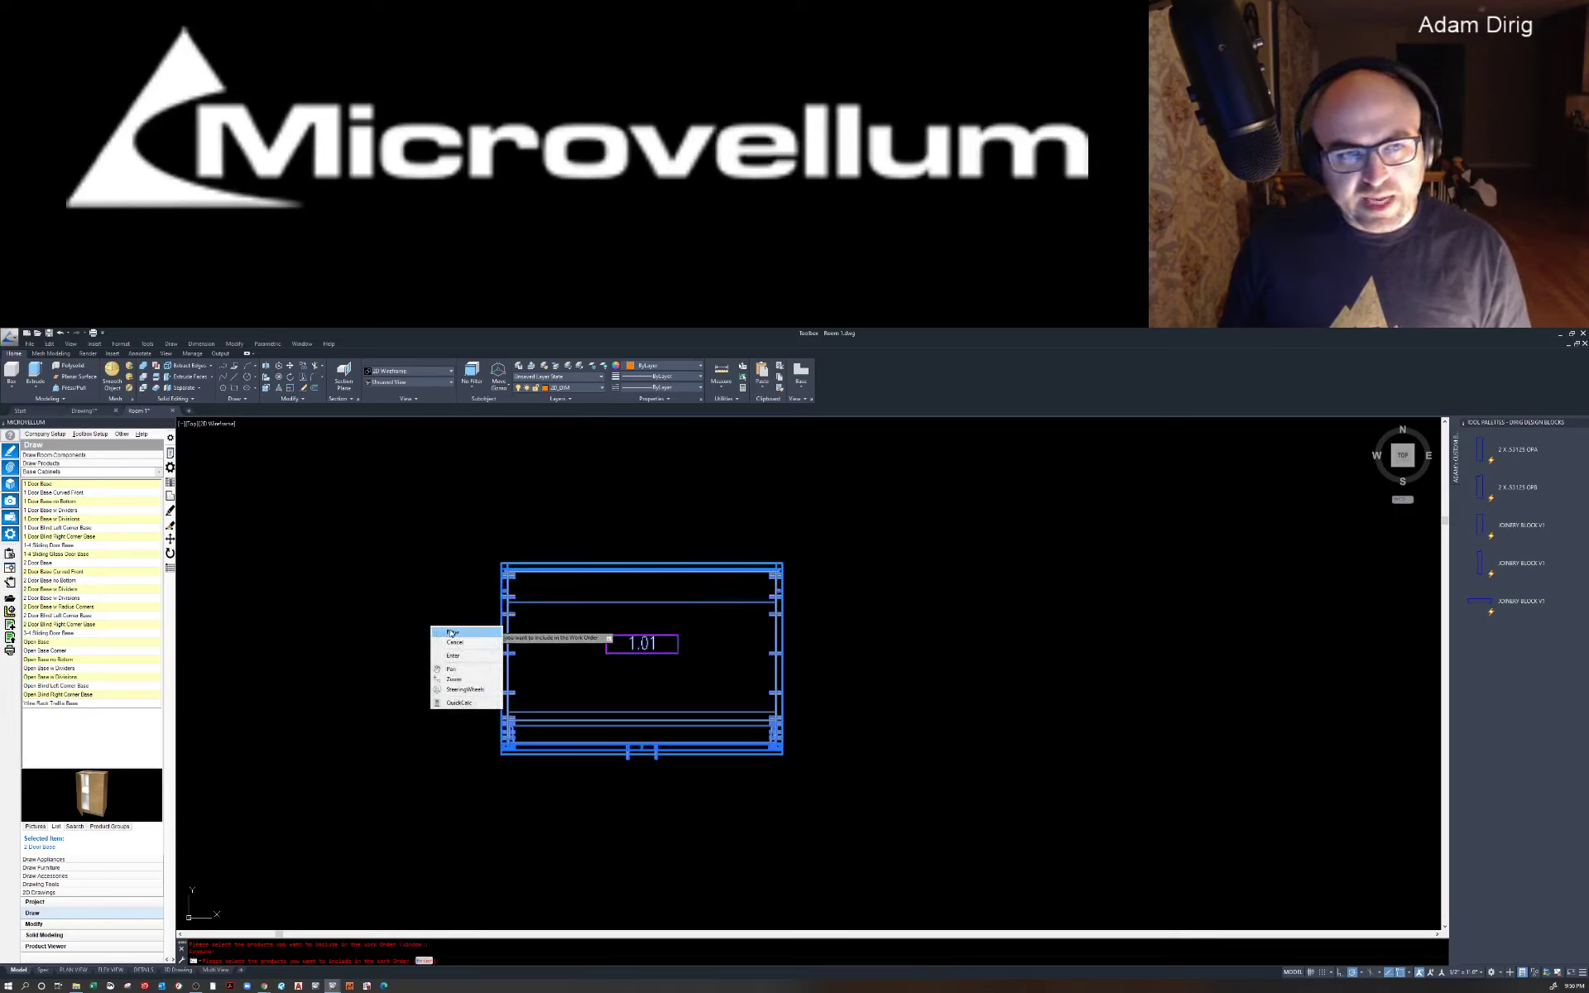
pyautogui.click(452, 633)
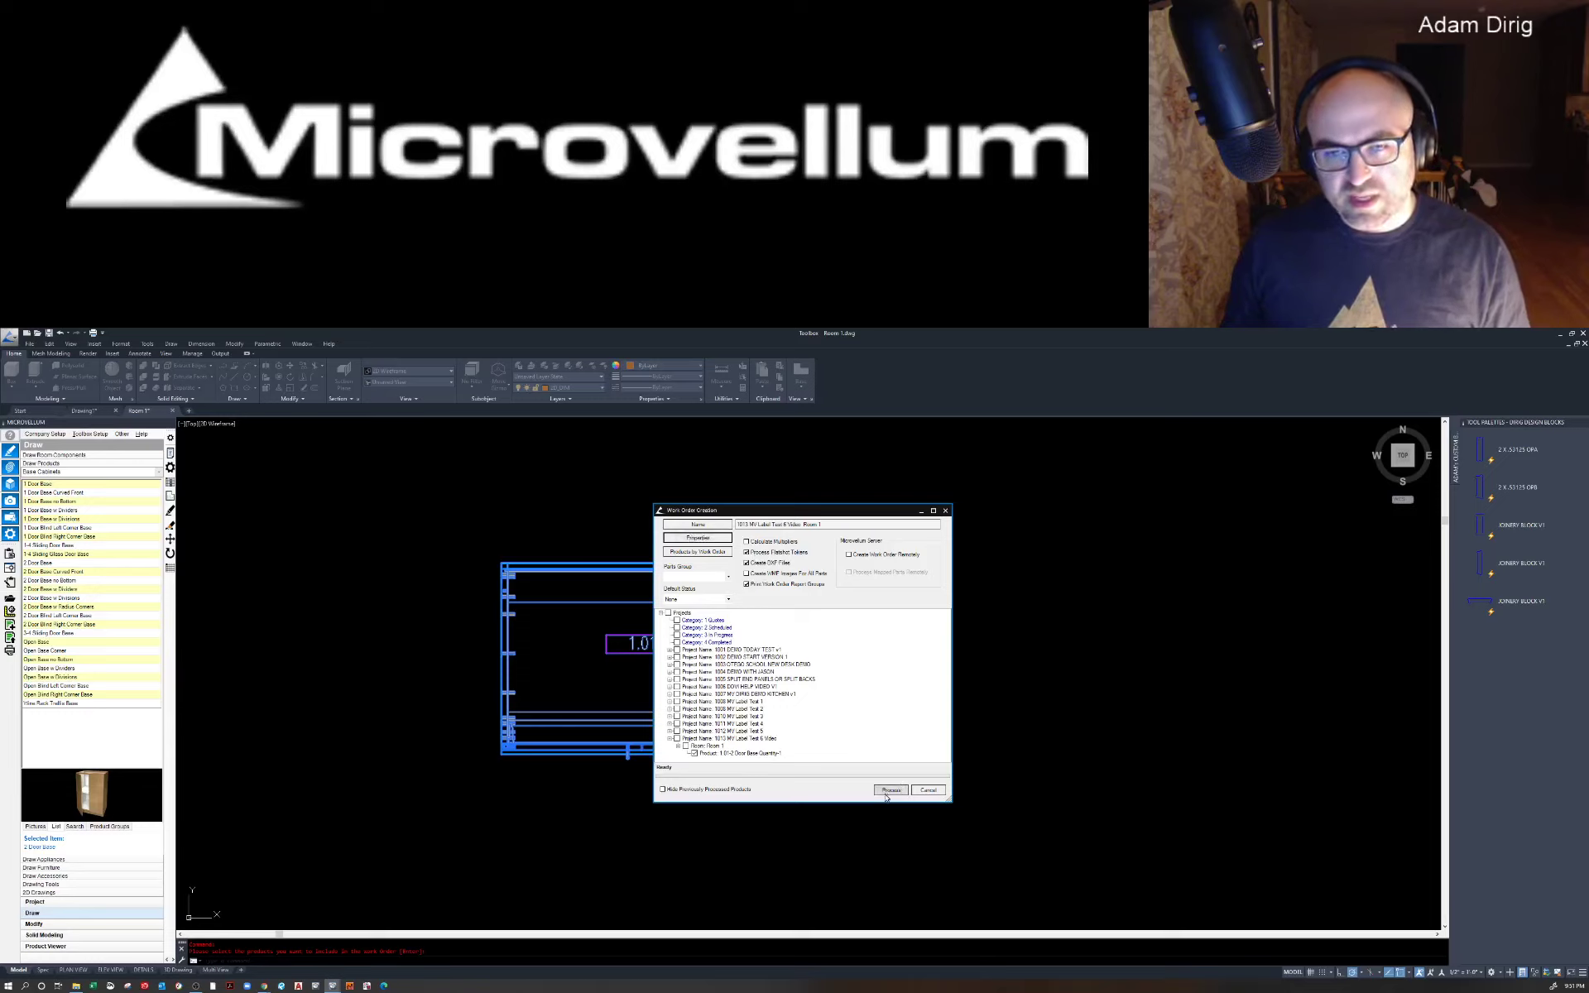
pyautogui.click(890, 790)
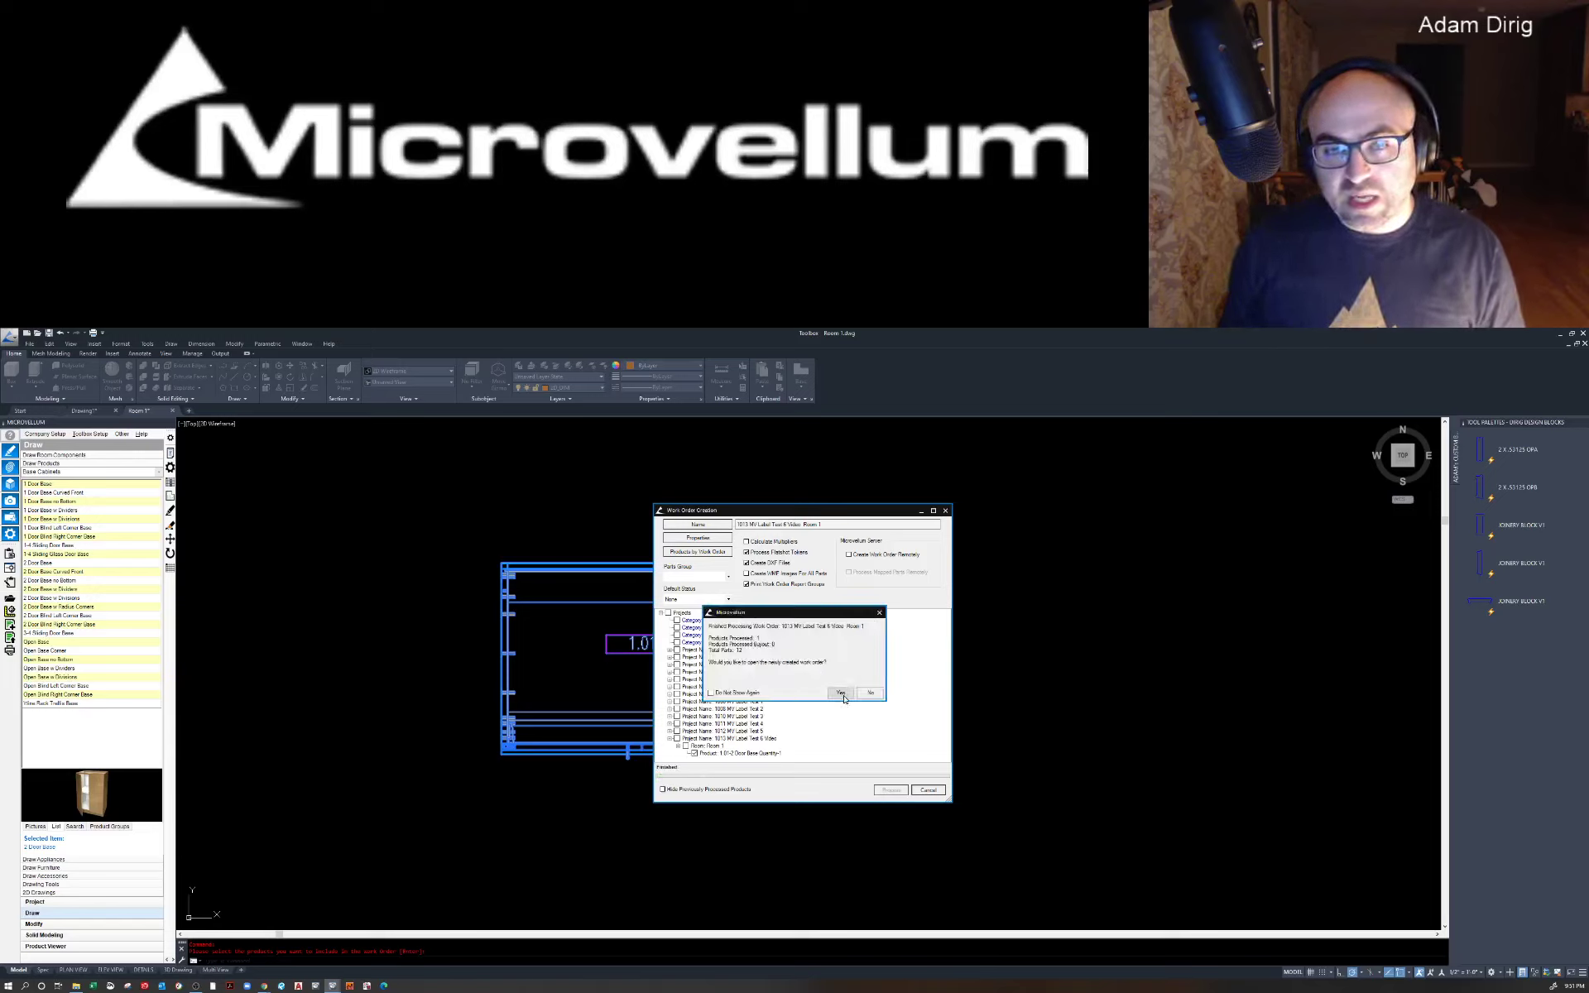
pyautogui.click(840, 693)
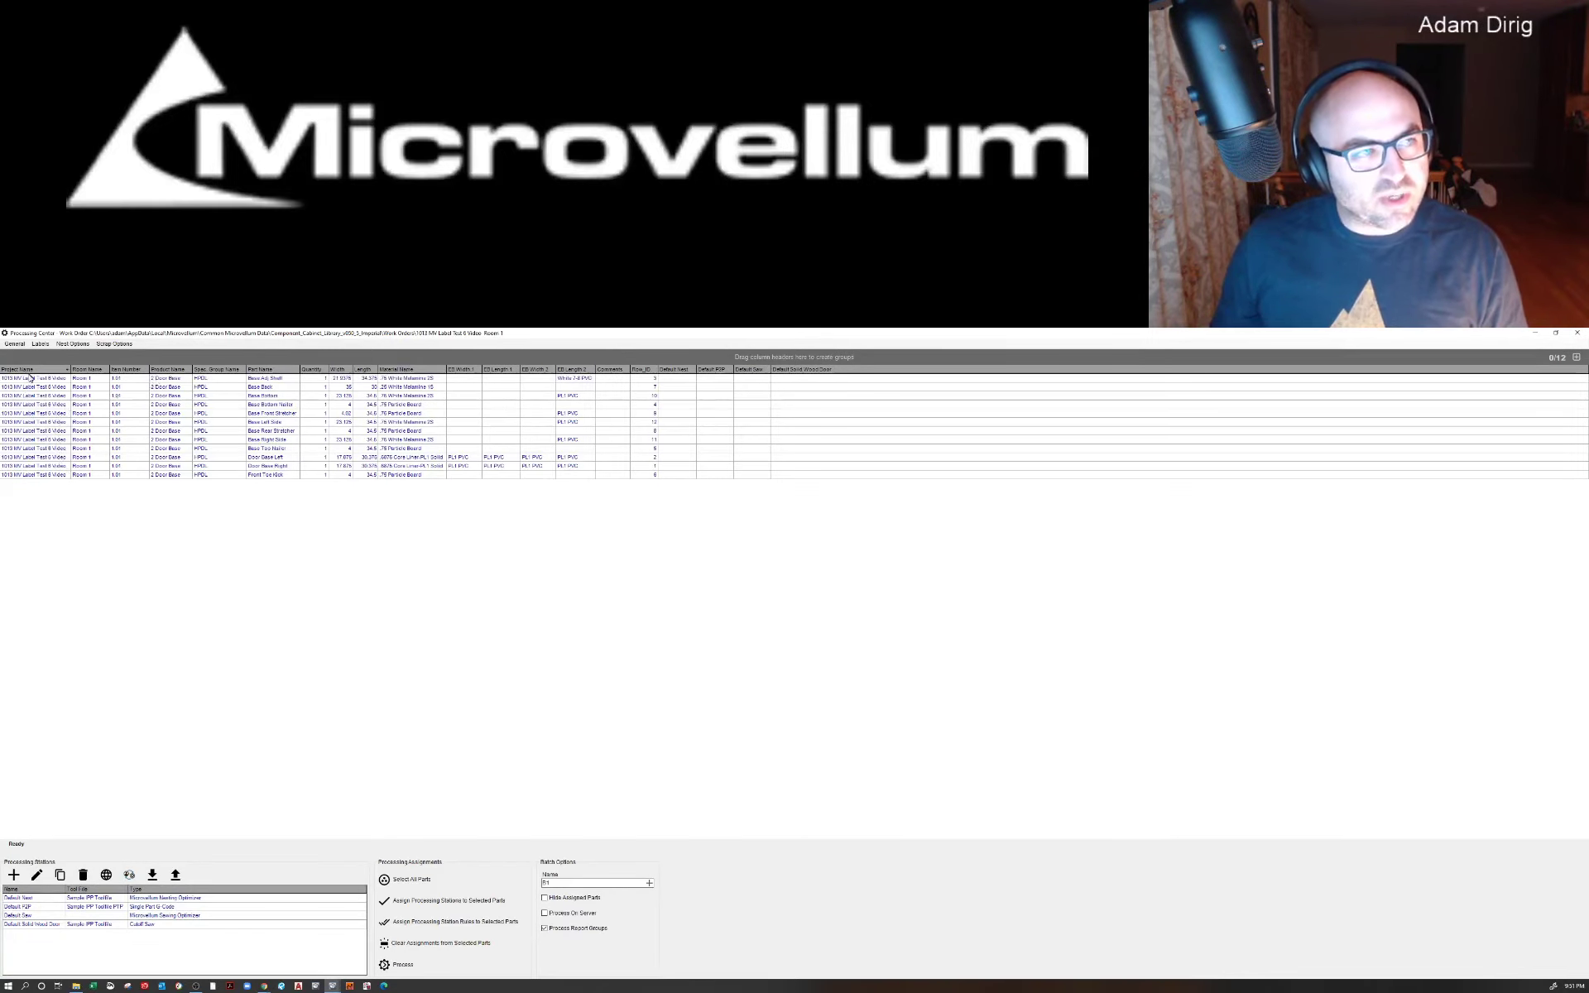
# Step: Assign the Default Nest processing station to all parts of the work order and process them
pyautogui.moveTo(30, 376); pyautogui.dragTo(38, 474)
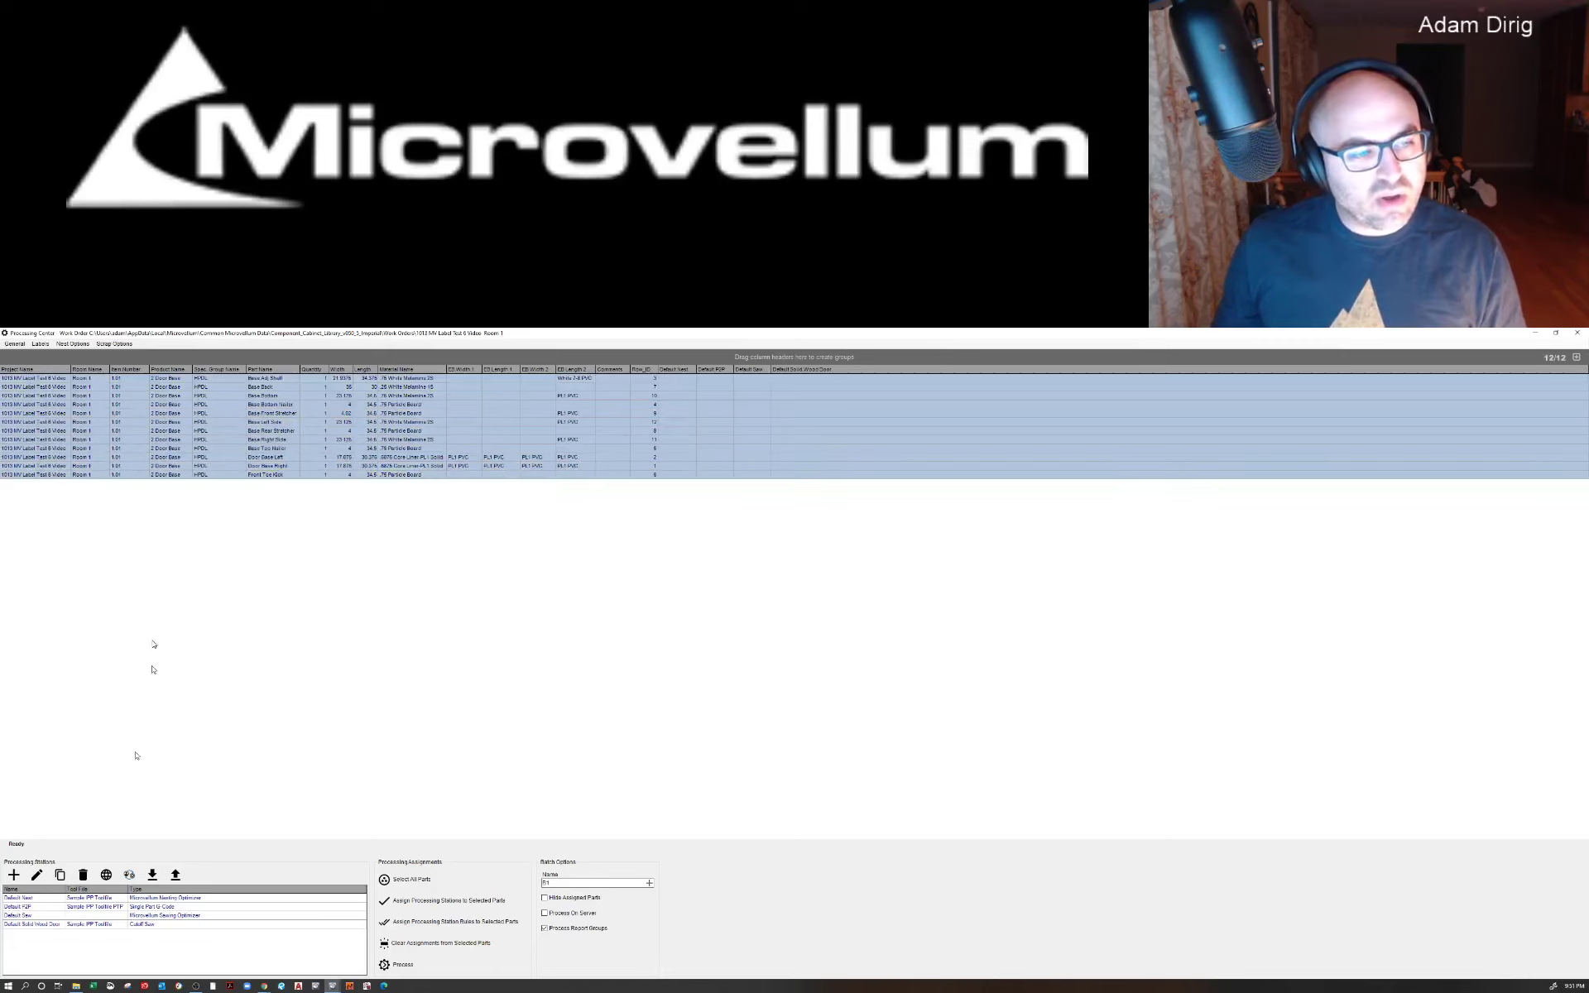
pyautogui.click(22, 898)
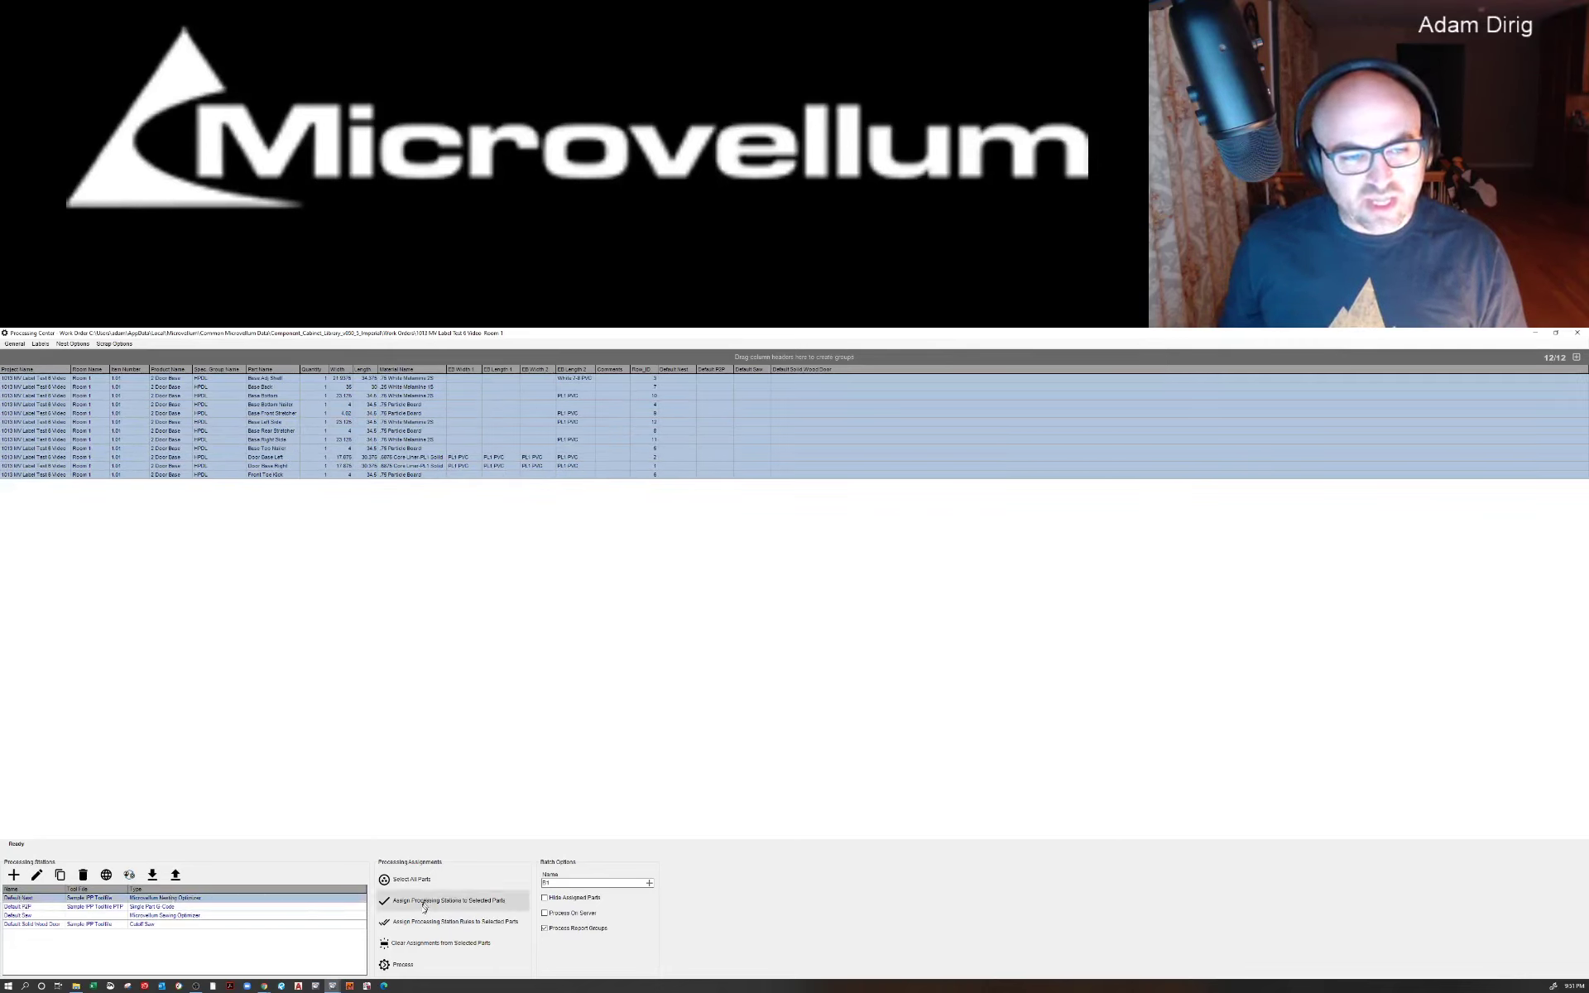
pyautogui.click(421, 911)
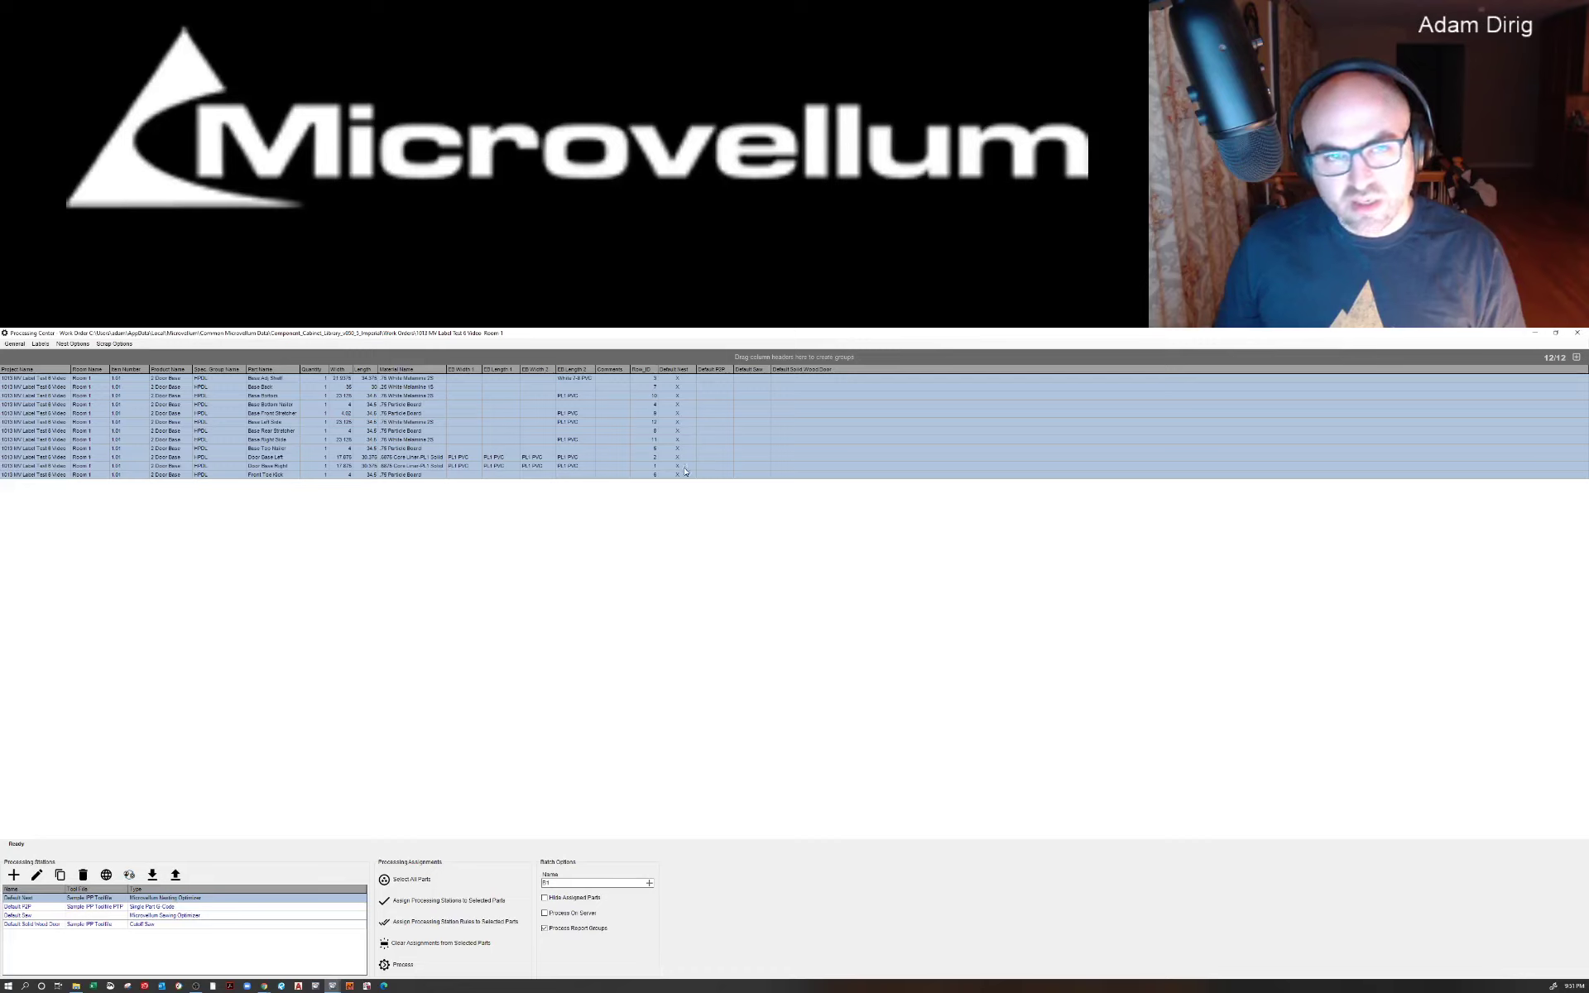
pyautogui.click(398, 966)
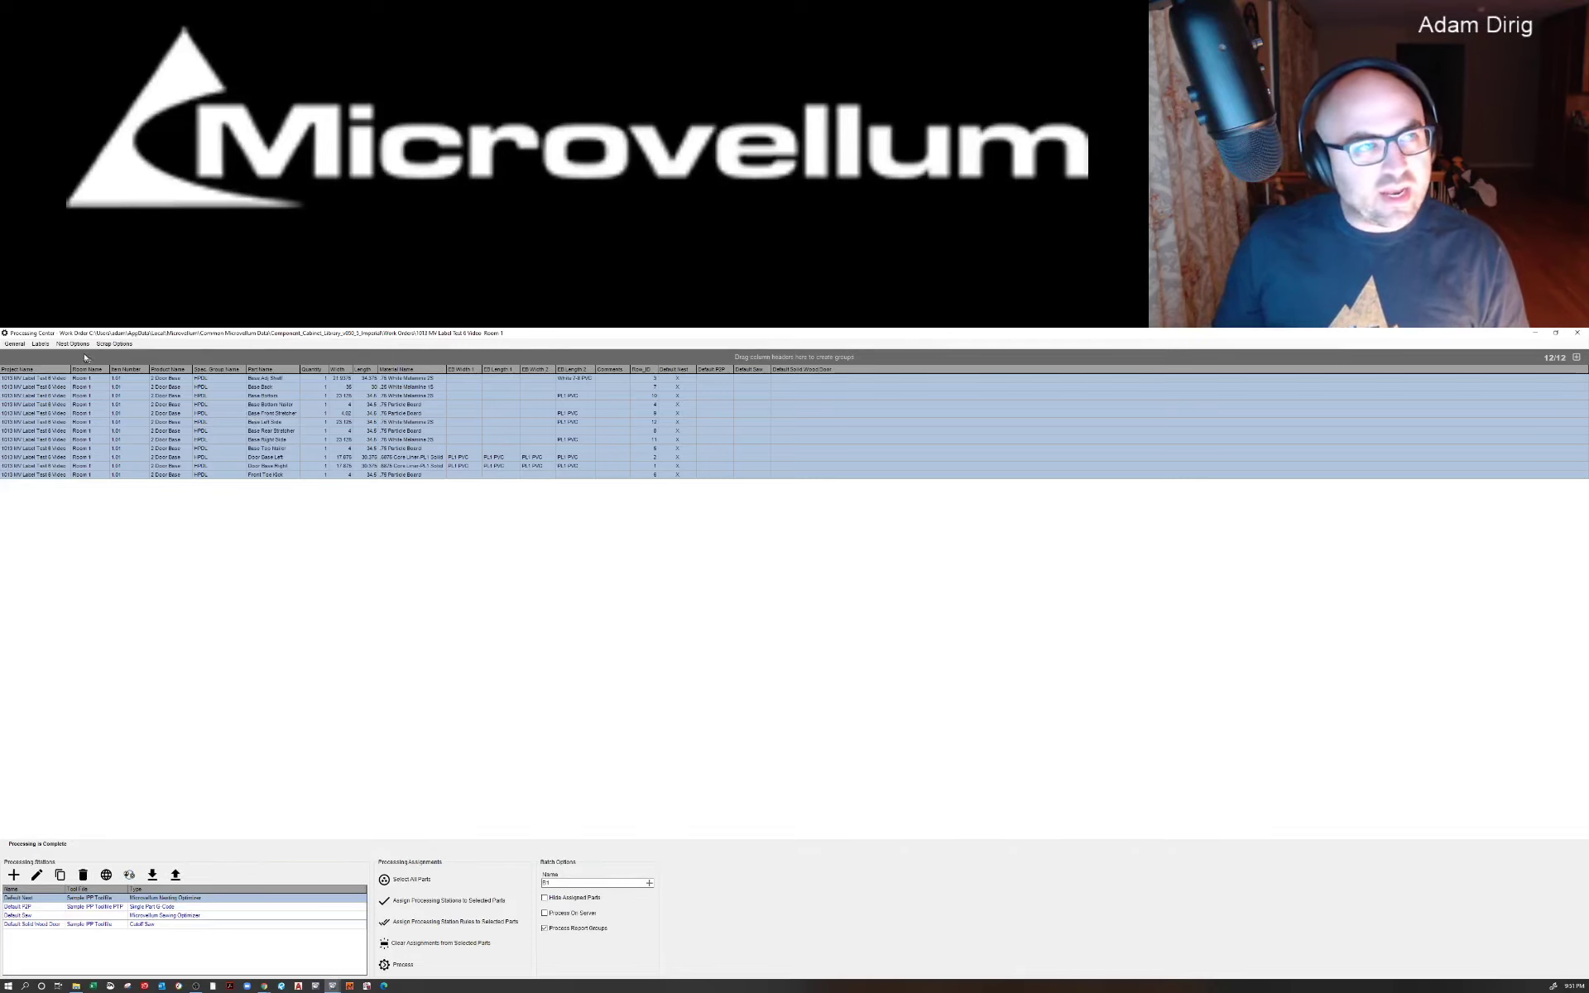
# Step: Set the current part label and the current auto nest part label to the first RollFeed template in their lists
pyautogui.click(43, 345)
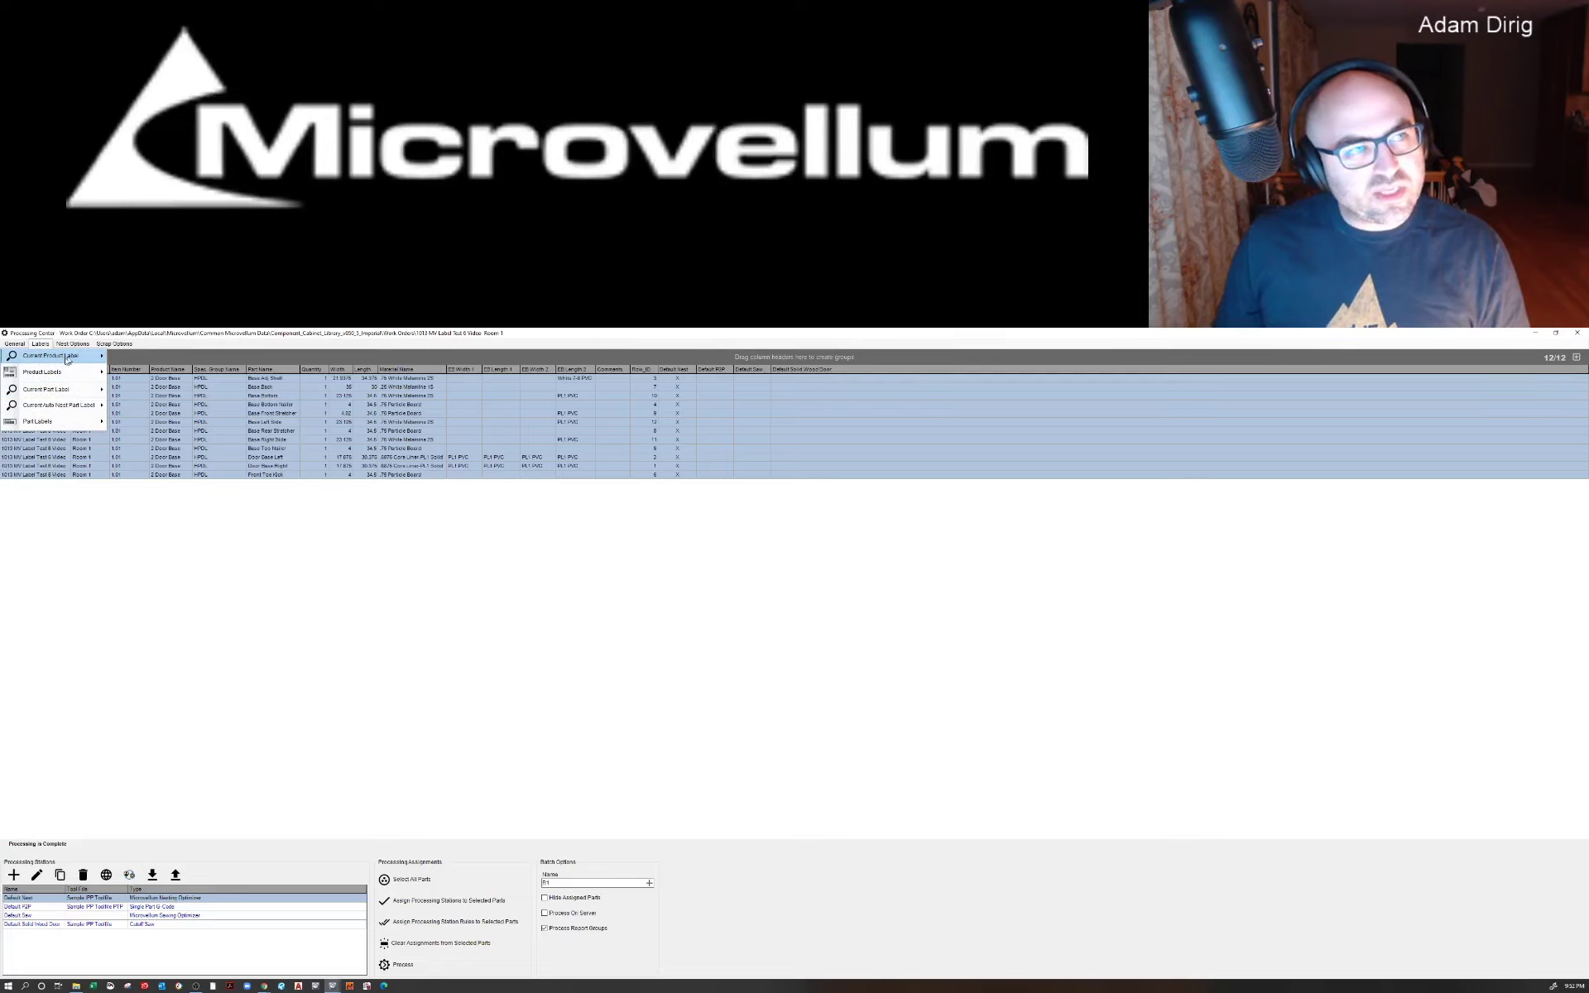
pyautogui.moveTo(83, 356)
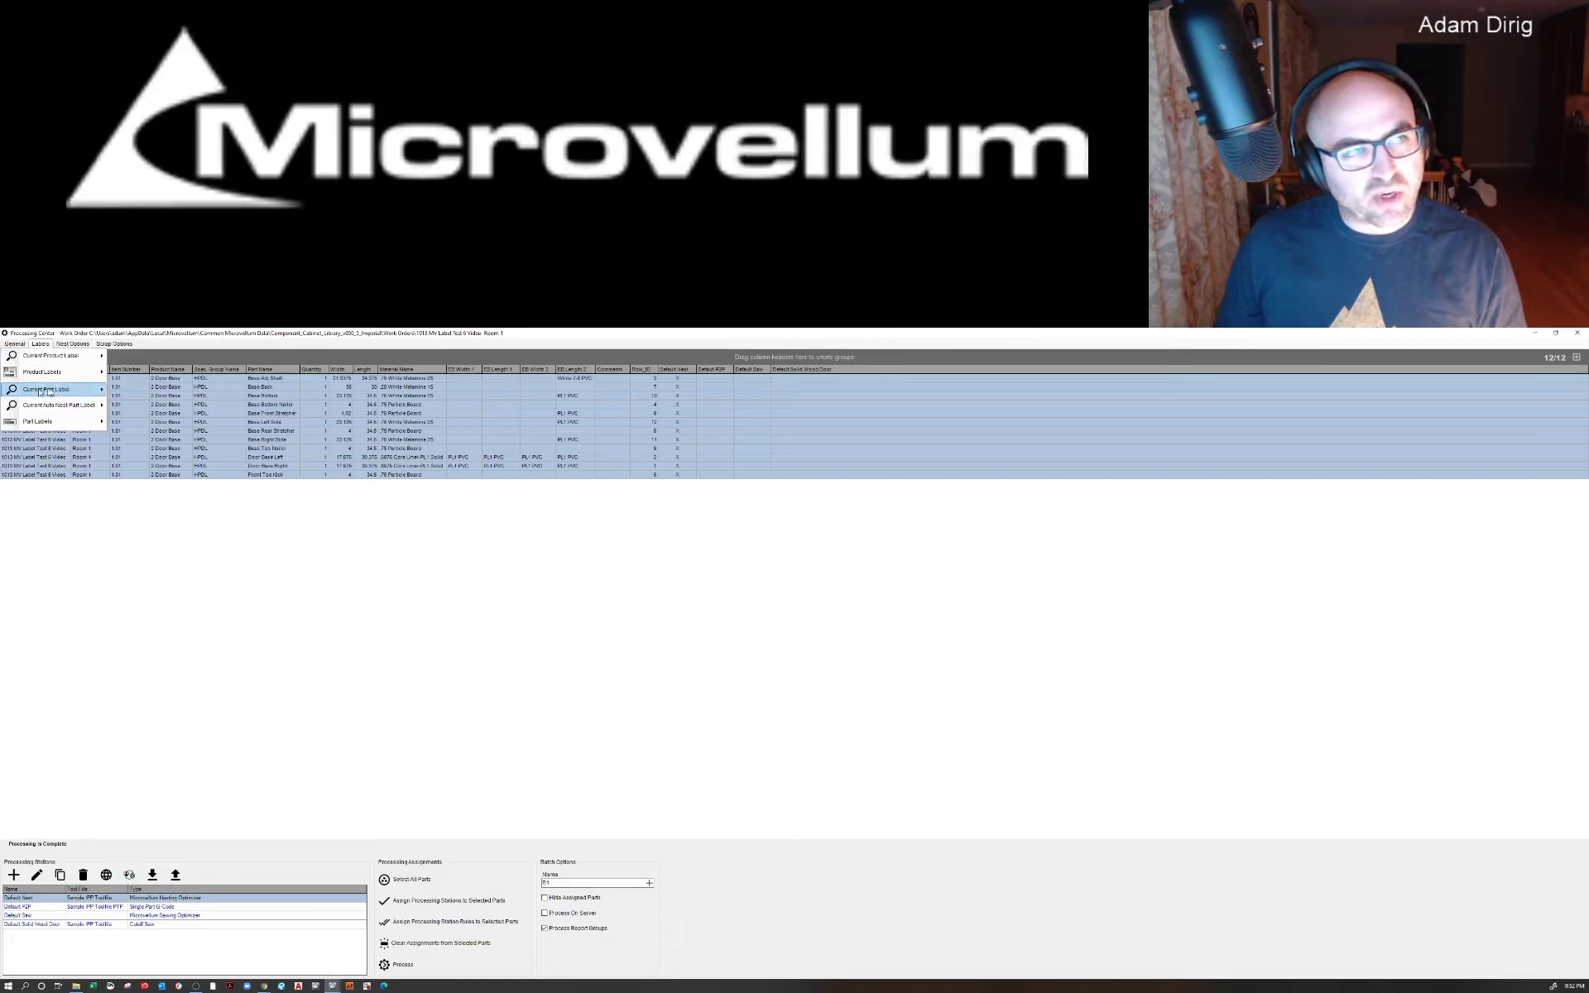
pyautogui.click(82, 391)
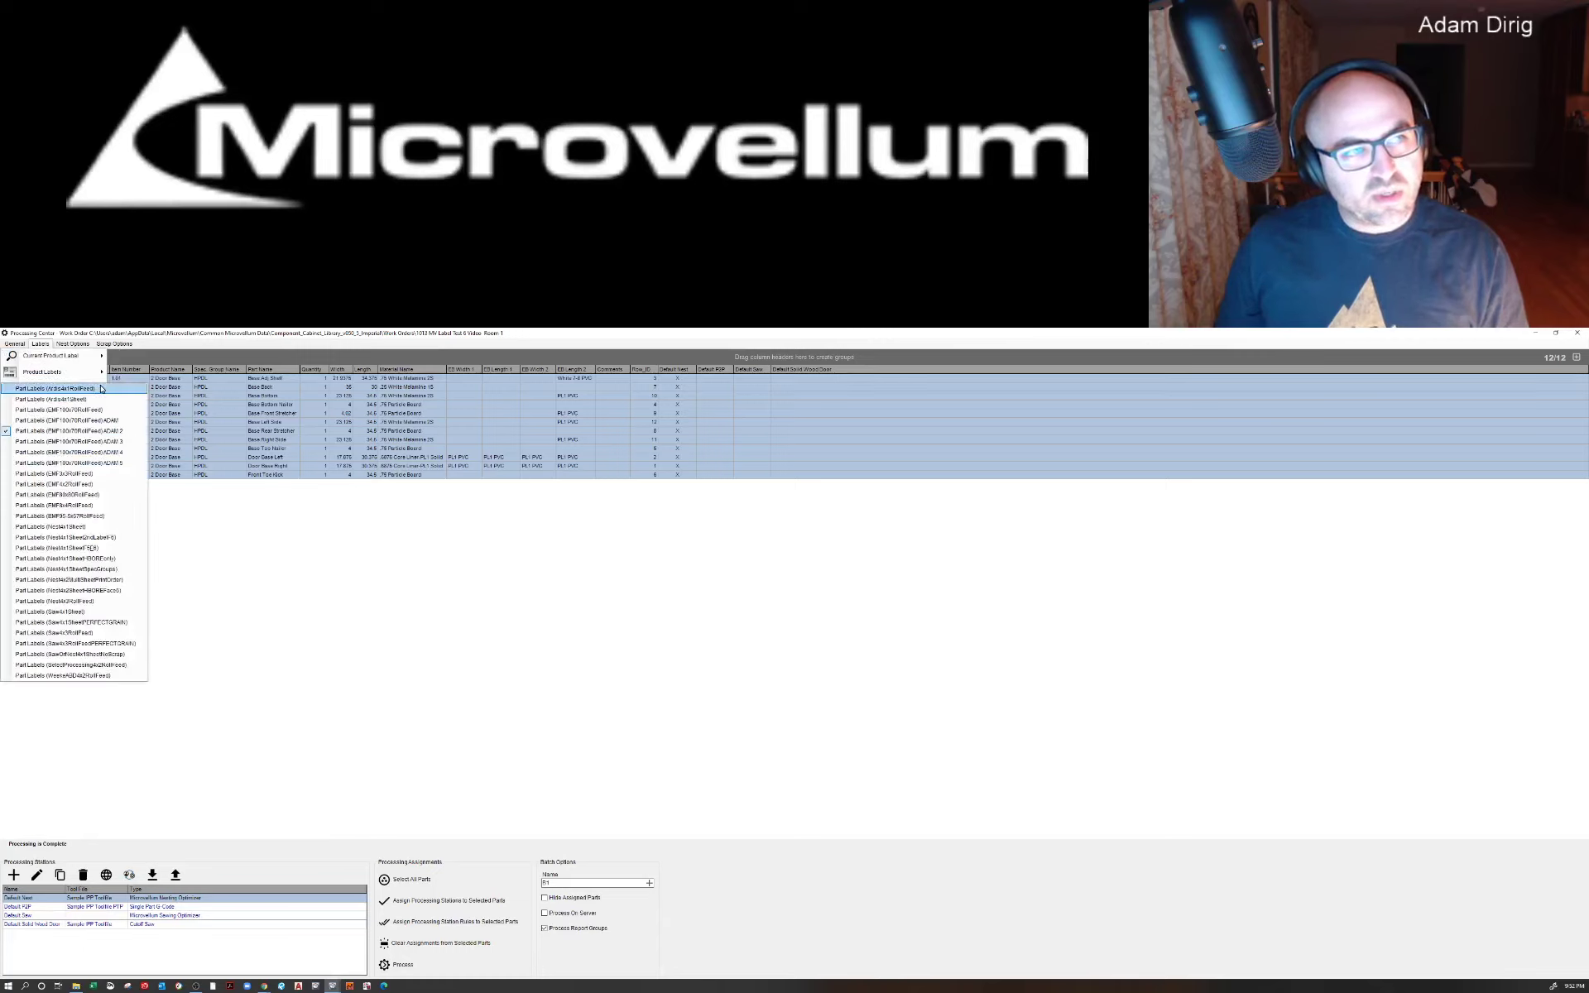
pyautogui.click(45, 400)
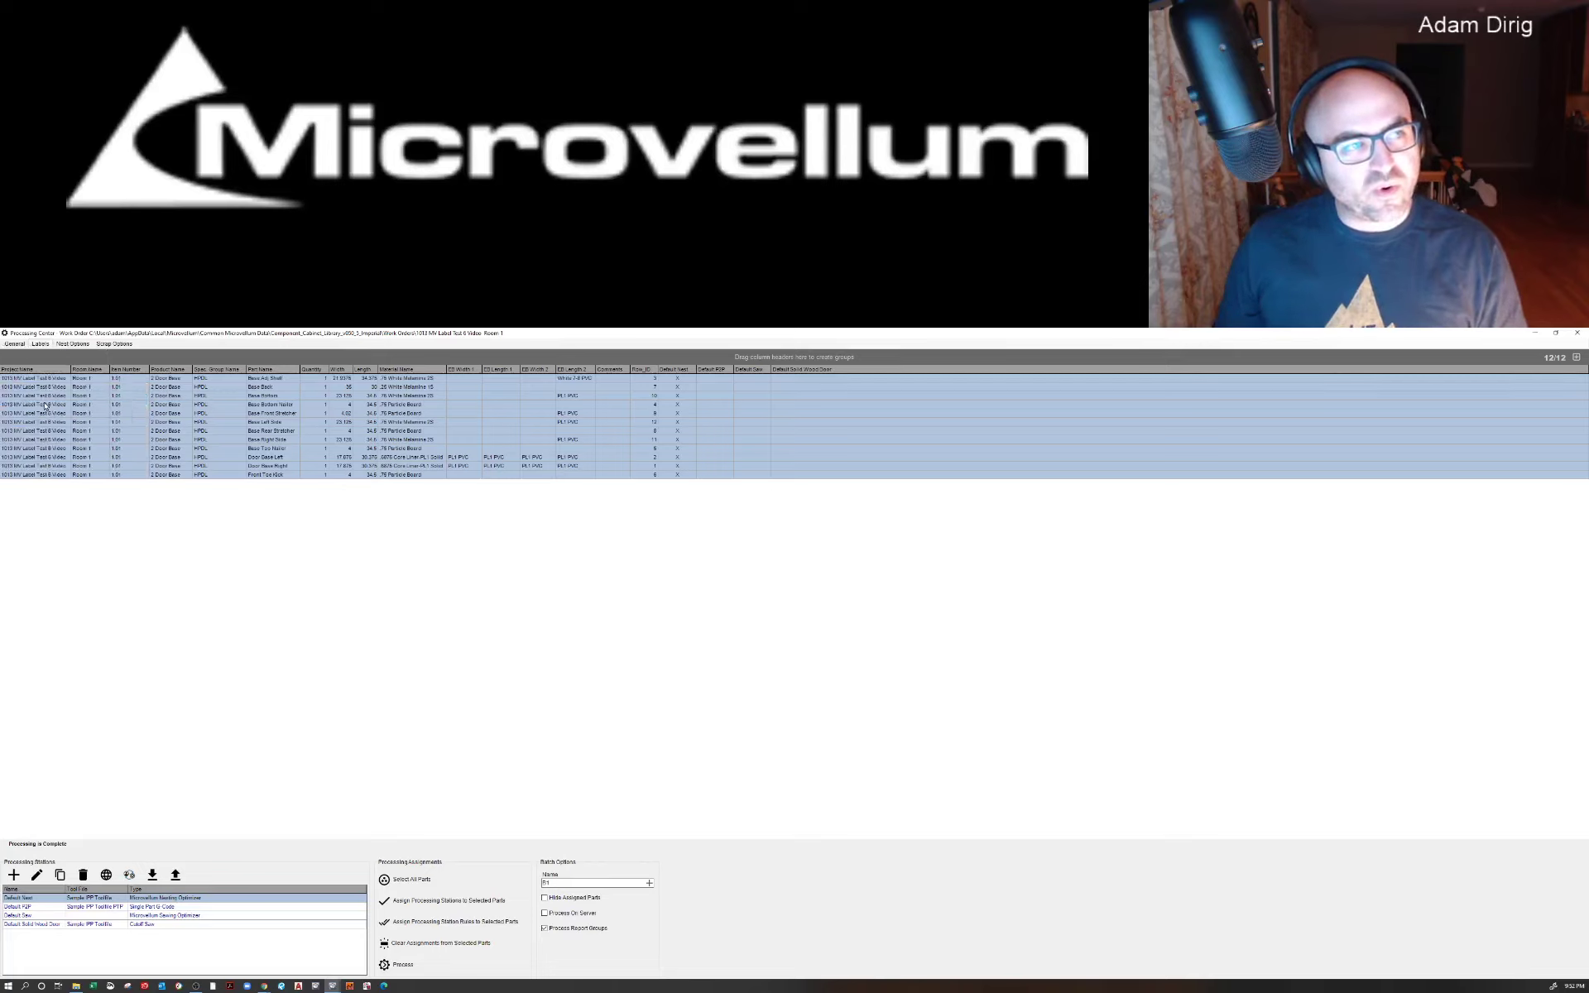
pyautogui.click(40, 345)
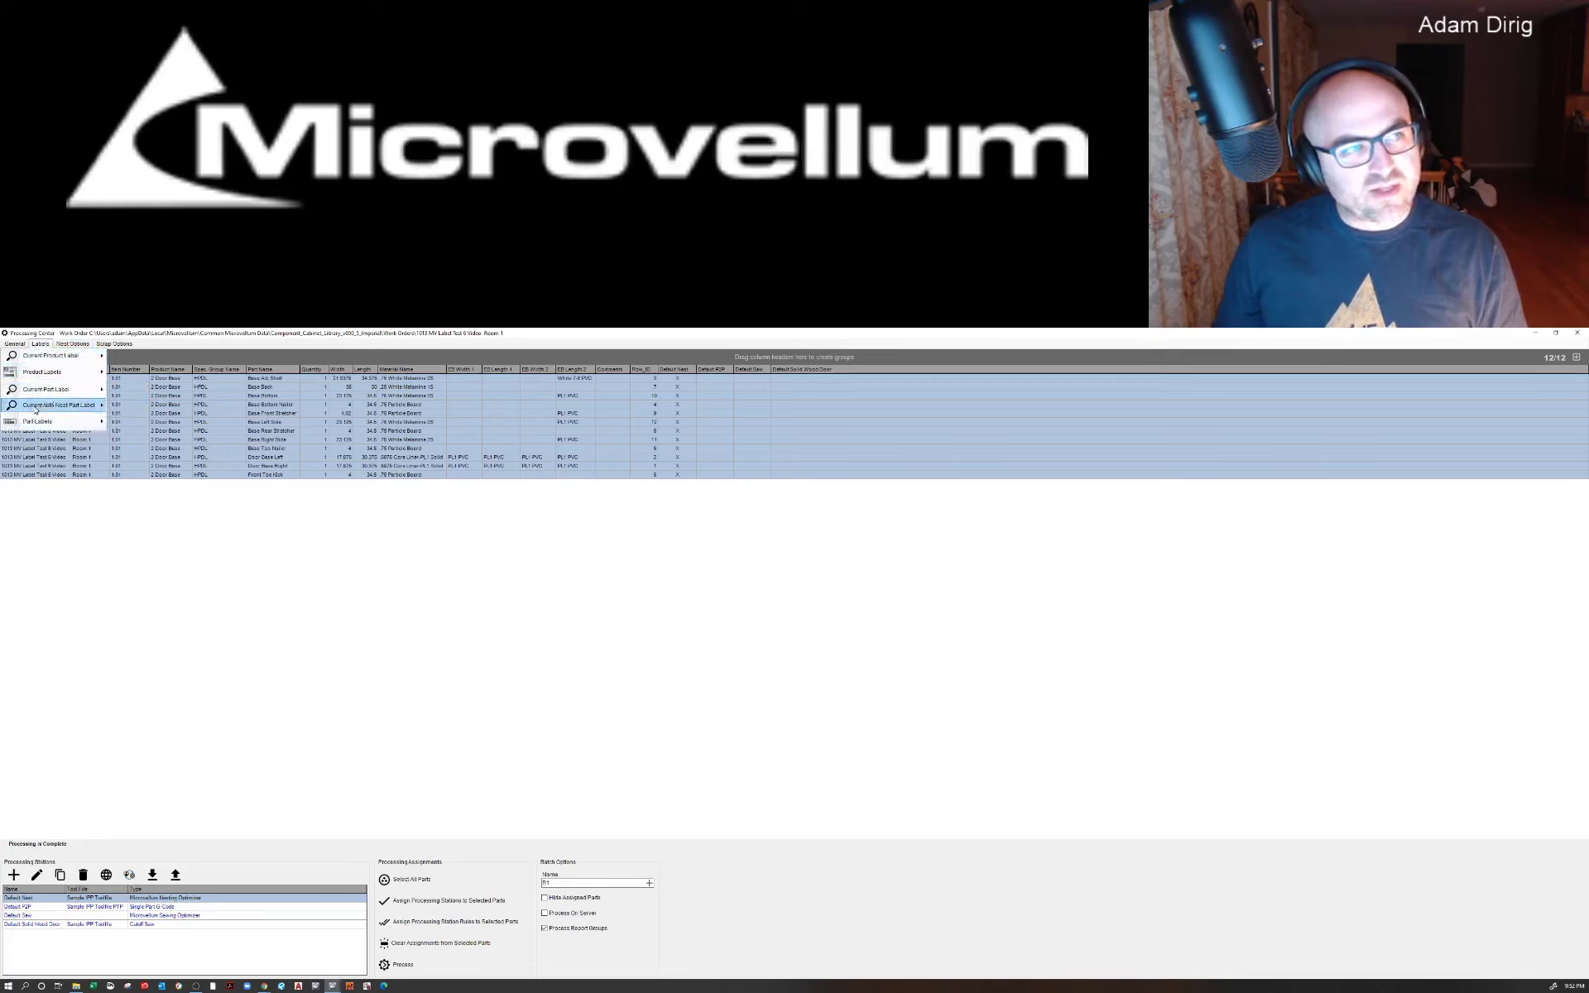
pyautogui.moveTo(37, 421)
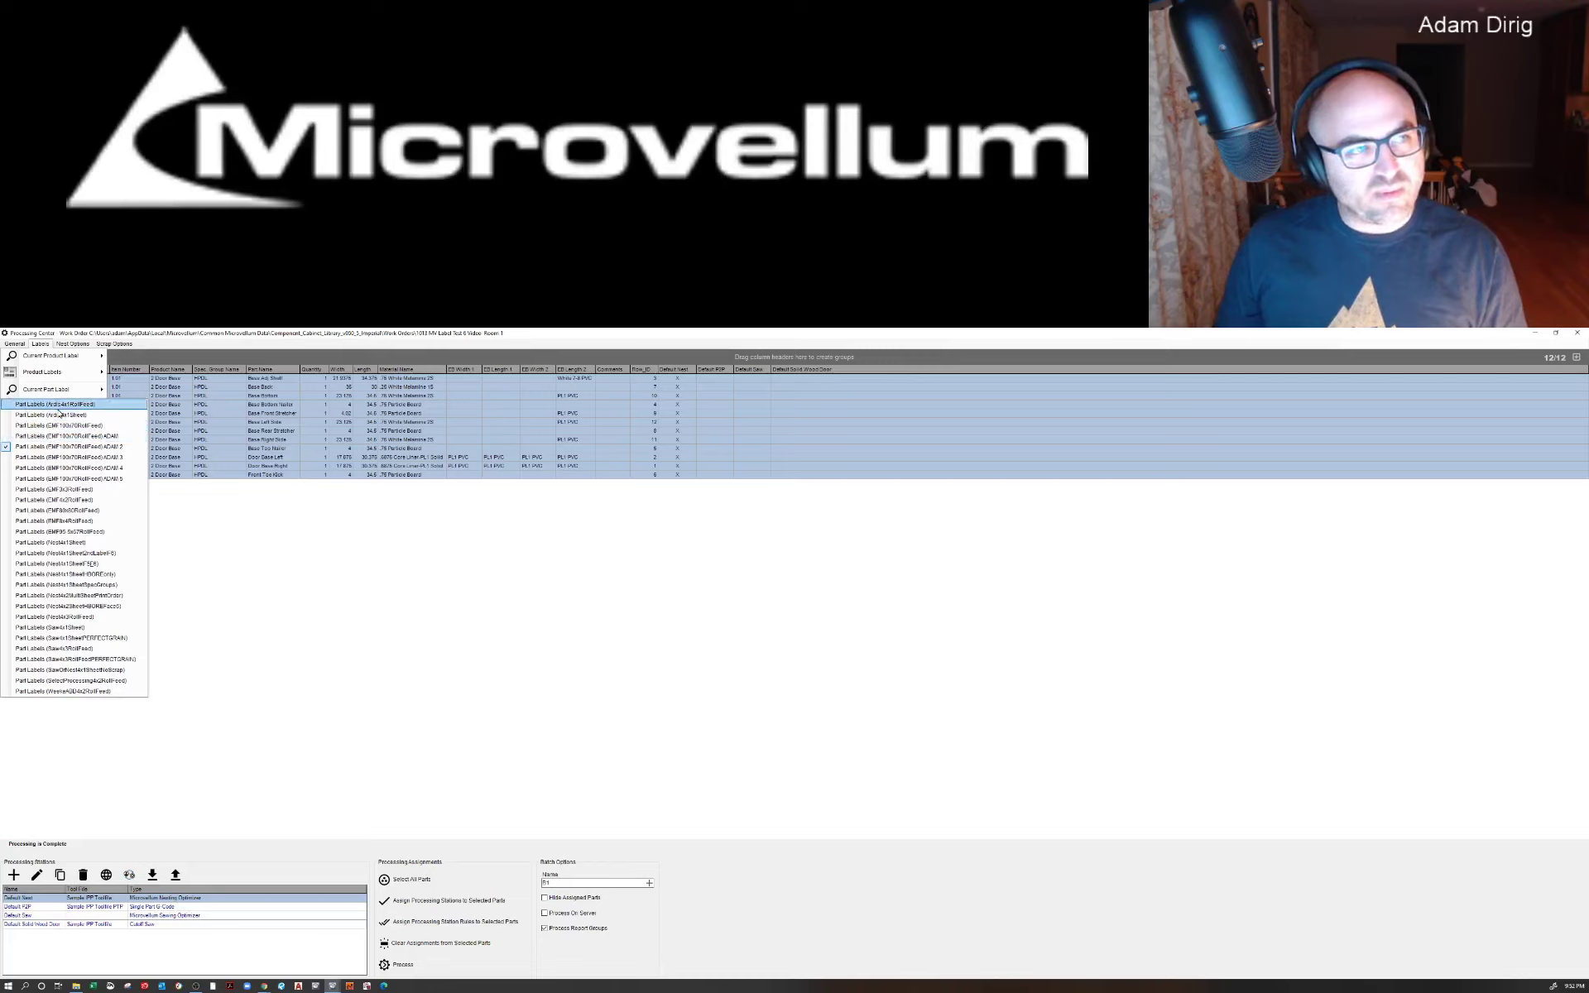
pyautogui.click(58, 406)
pyautogui.click(39, 344)
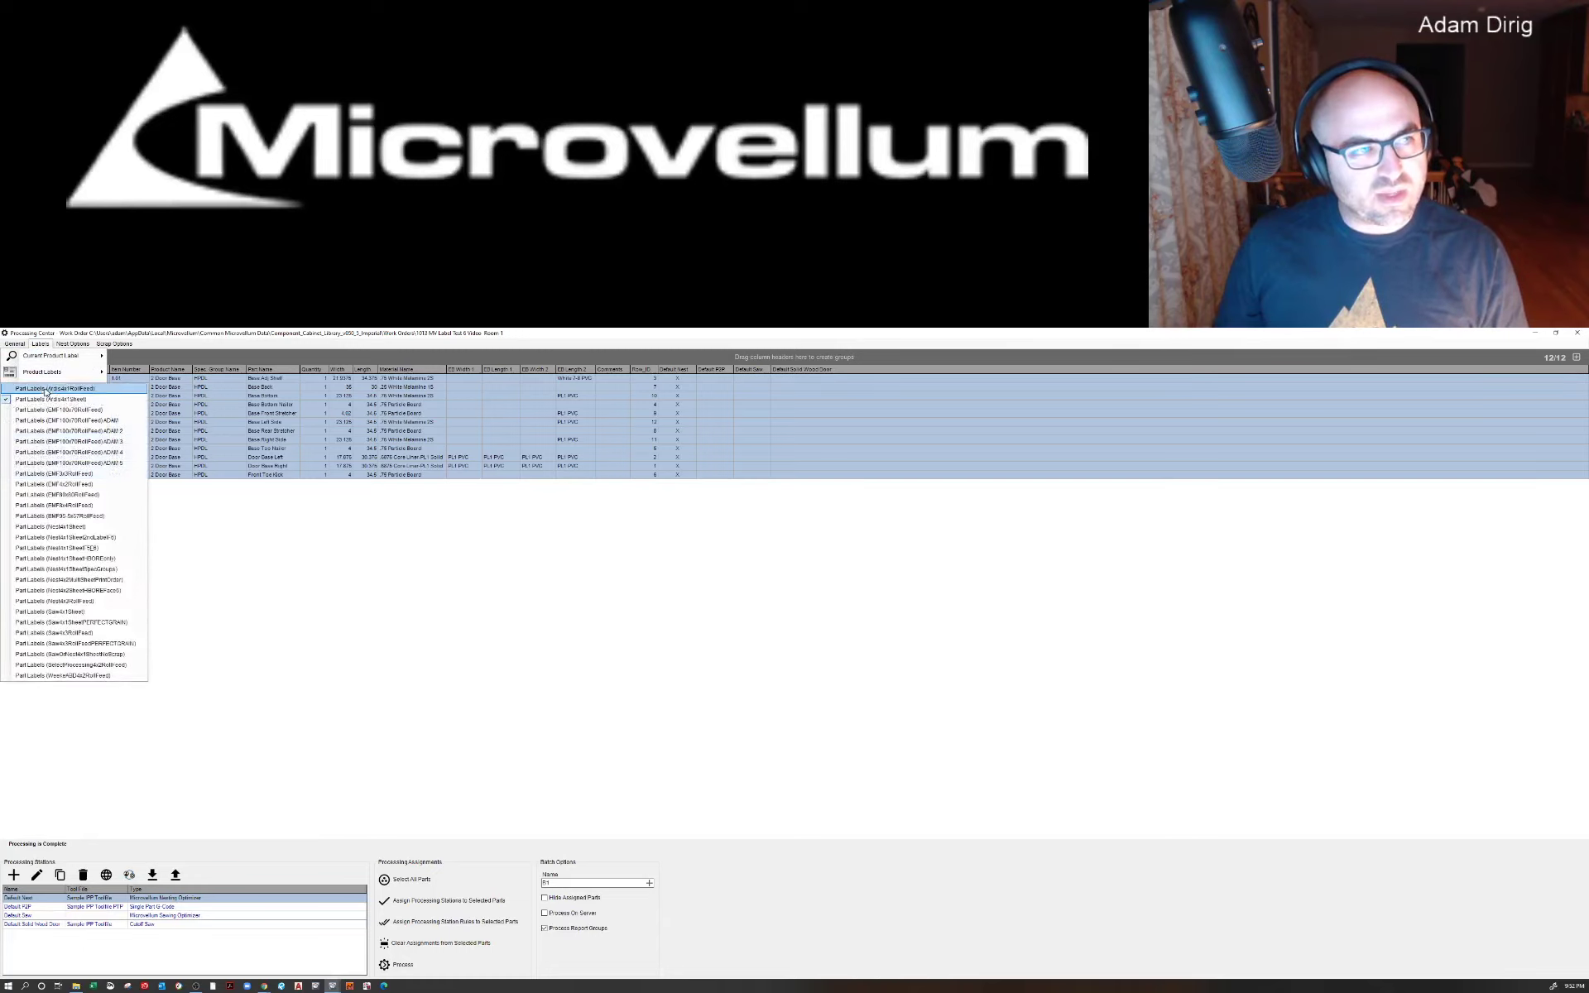
pyautogui.click(73, 391)
# Step: Preview the work order's part labels in a maximized viewer, examine their layout, and close the preview
pyautogui.click(40, 343)
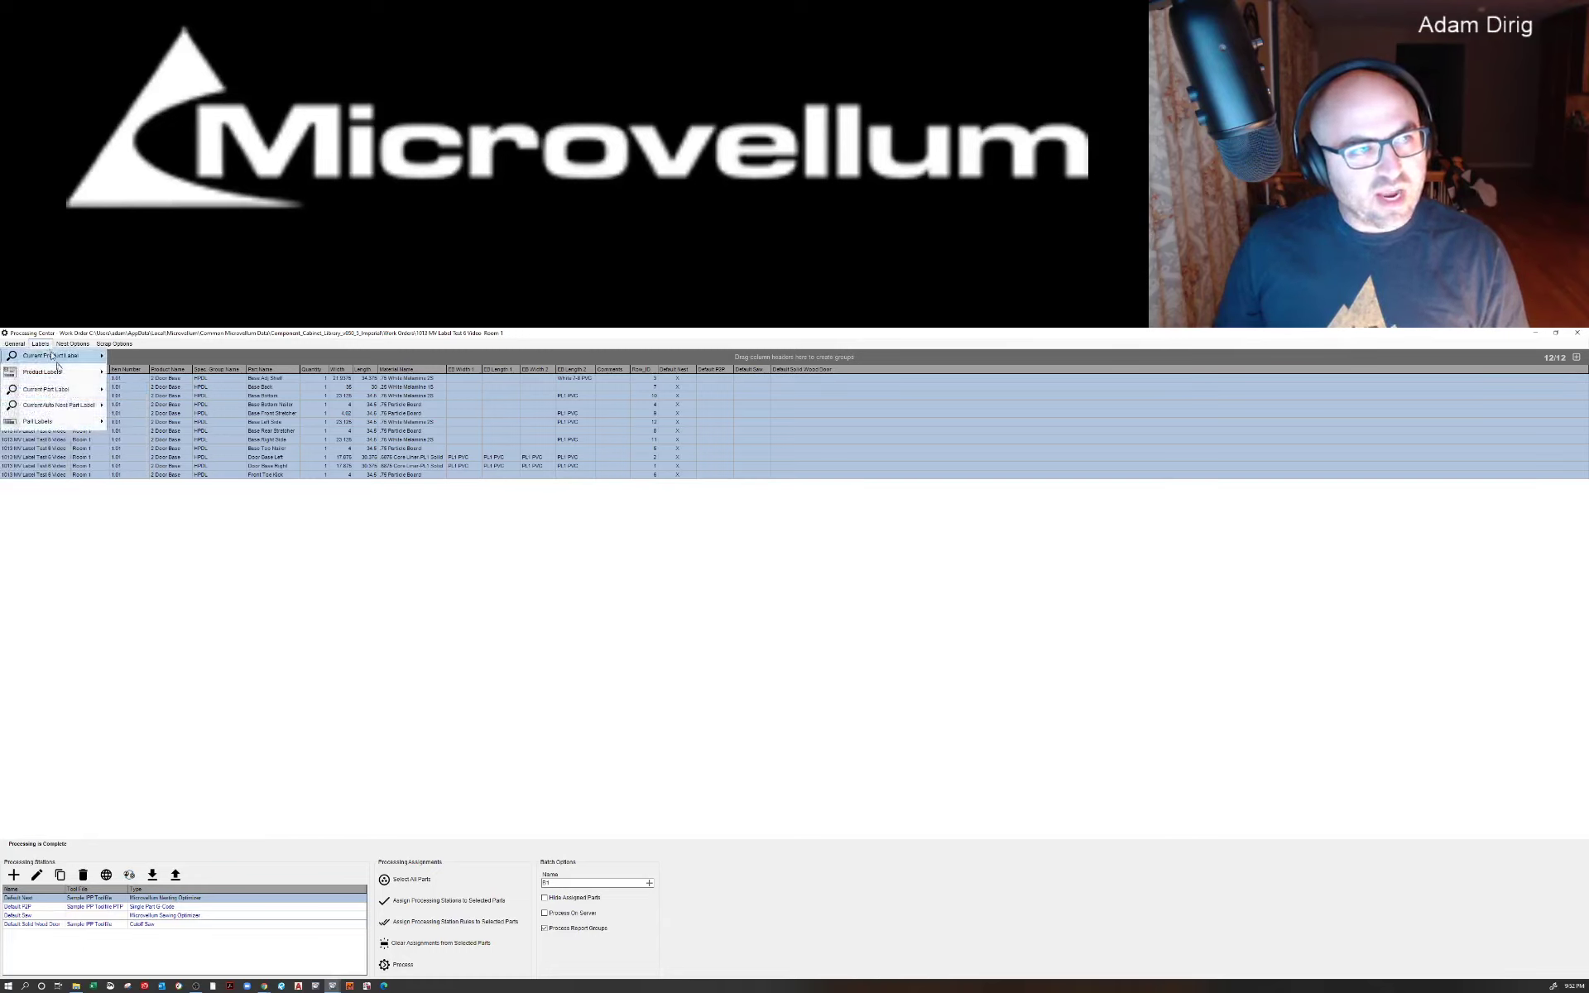
pyautogui.moveTo(37, 421)
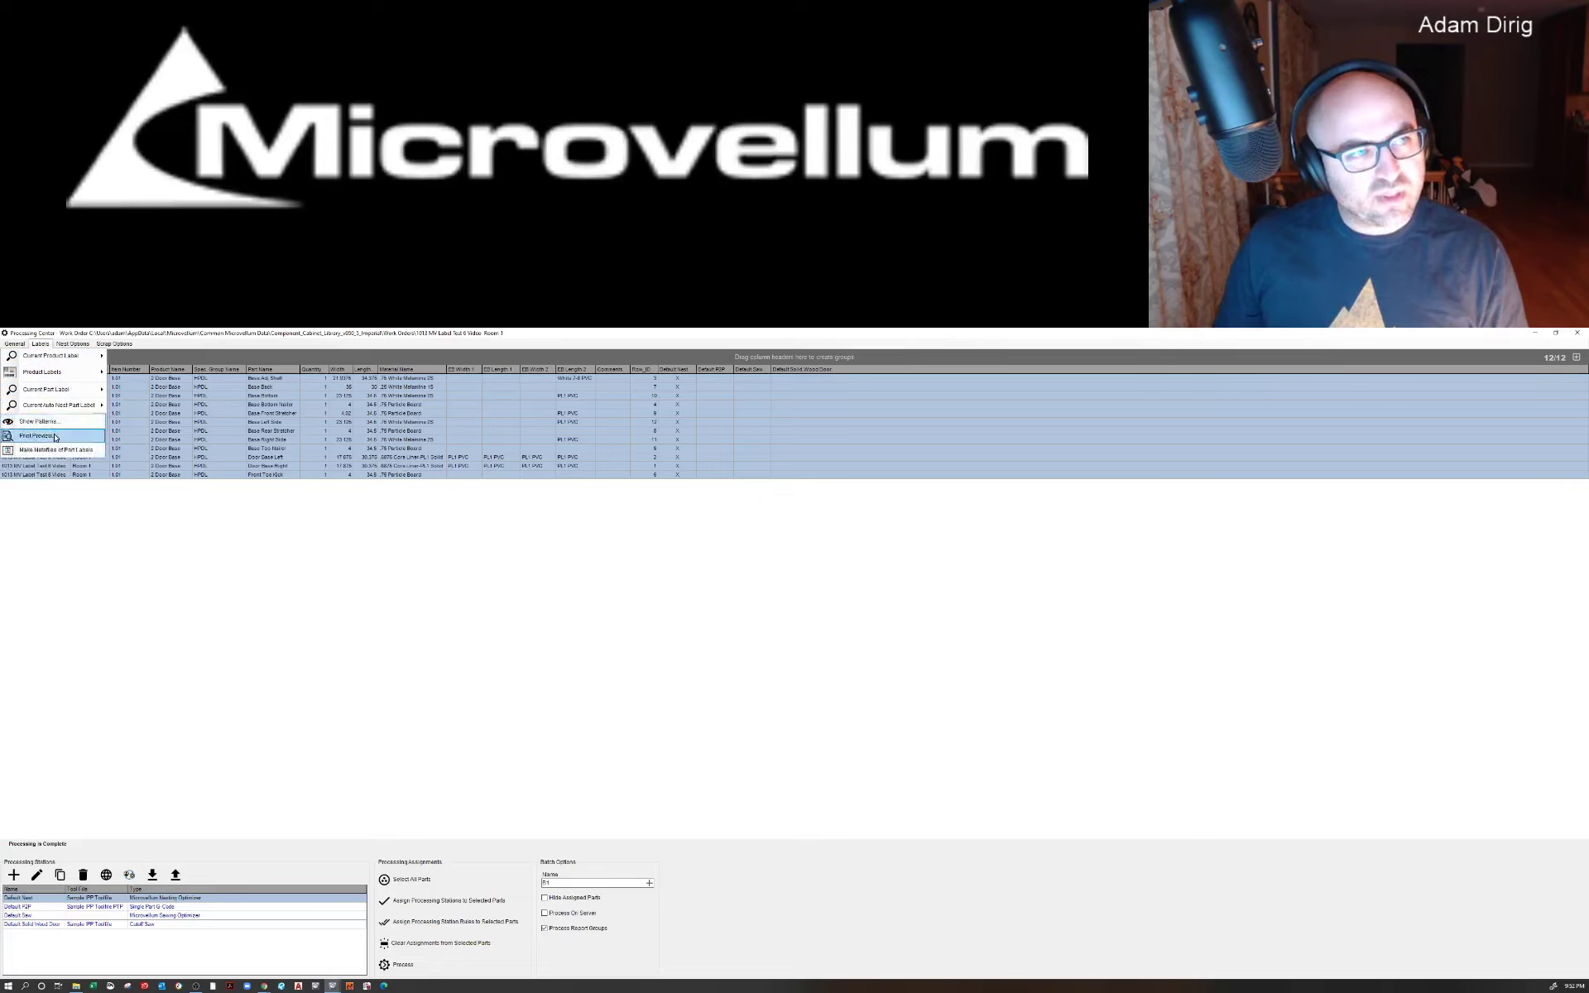
pyautogui.click(37, 435)
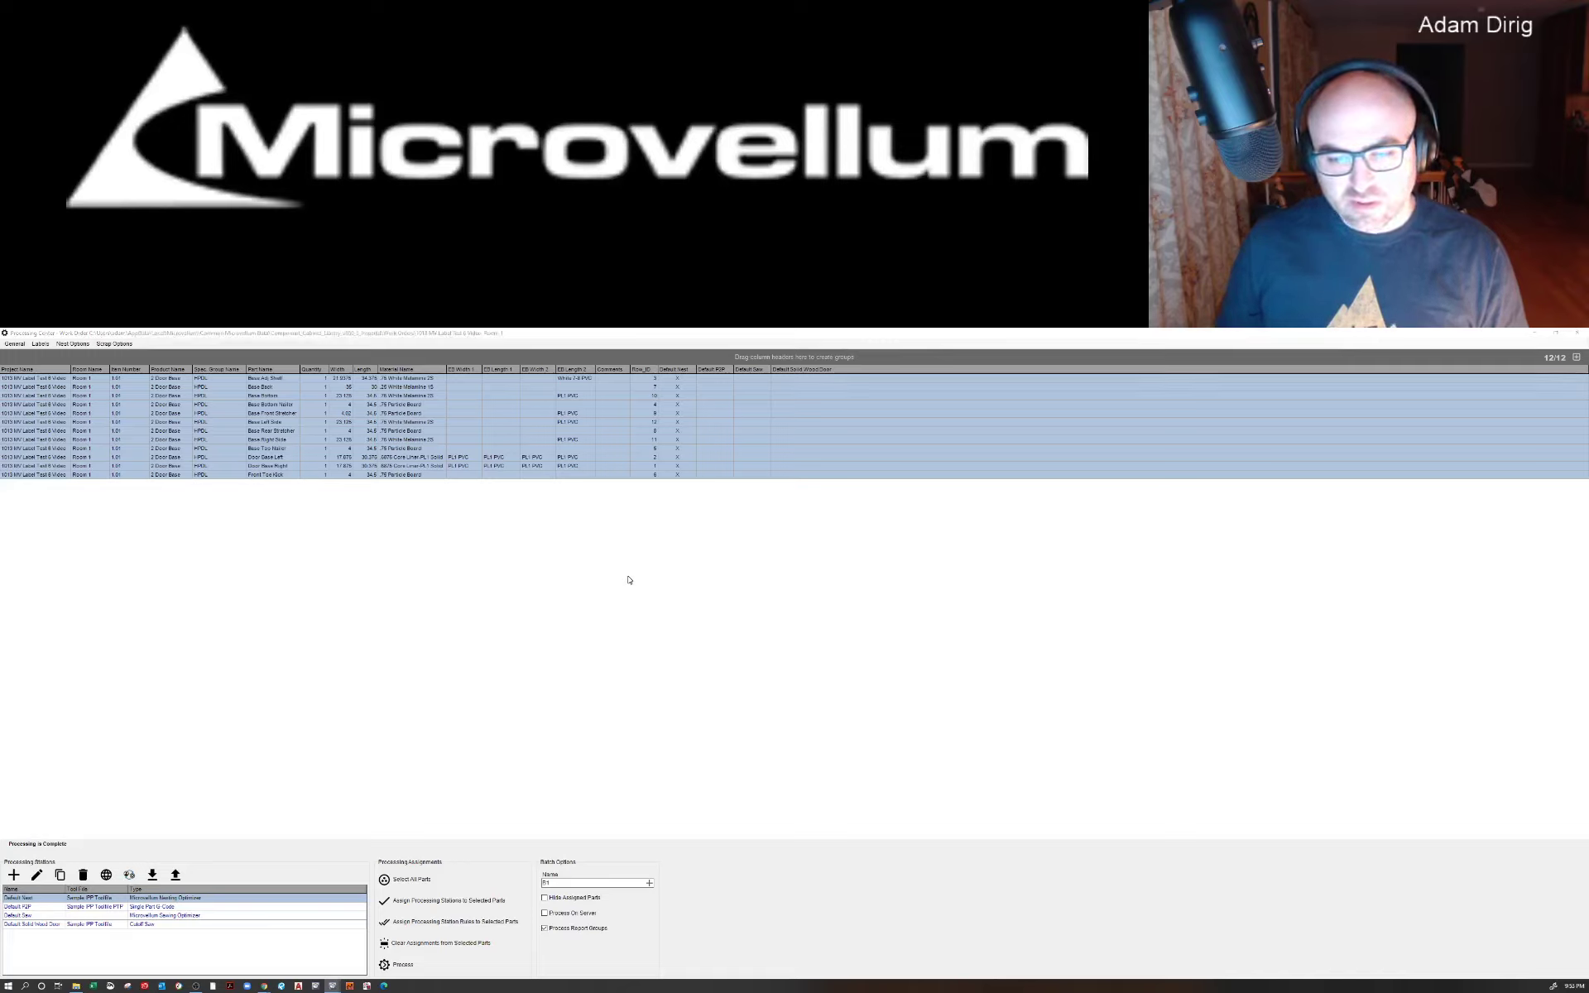
pyautogui.moveTo(600, 989); pyautogui.dragTo(506, 441)
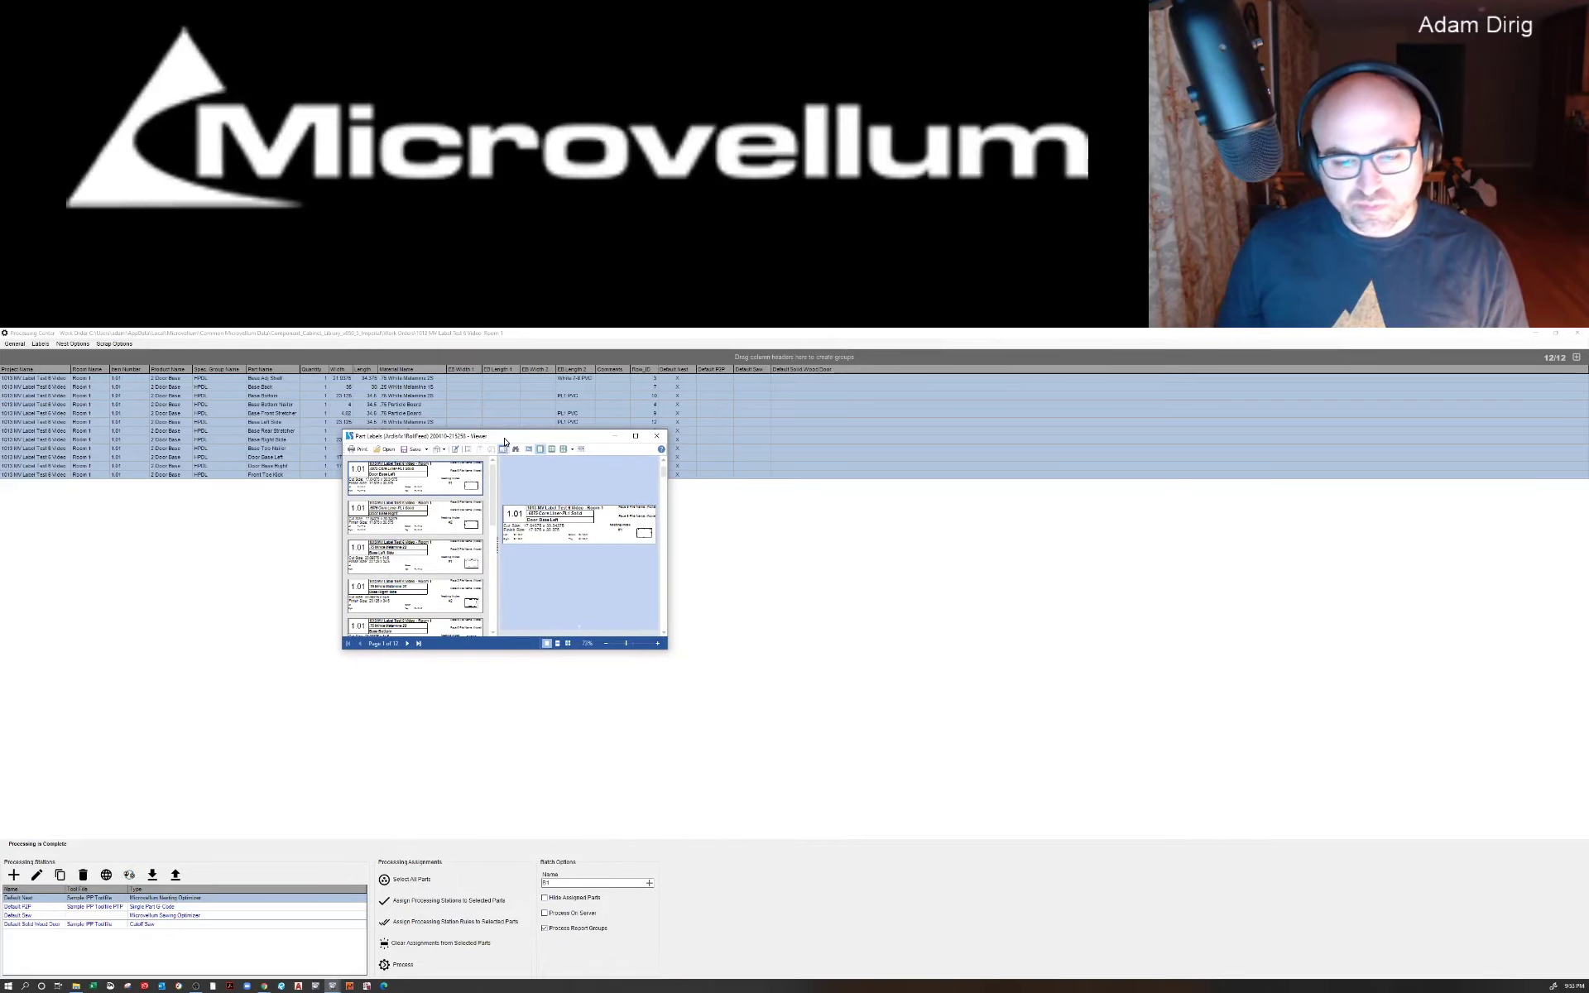
pyautogui.doubleClick(506, 441)
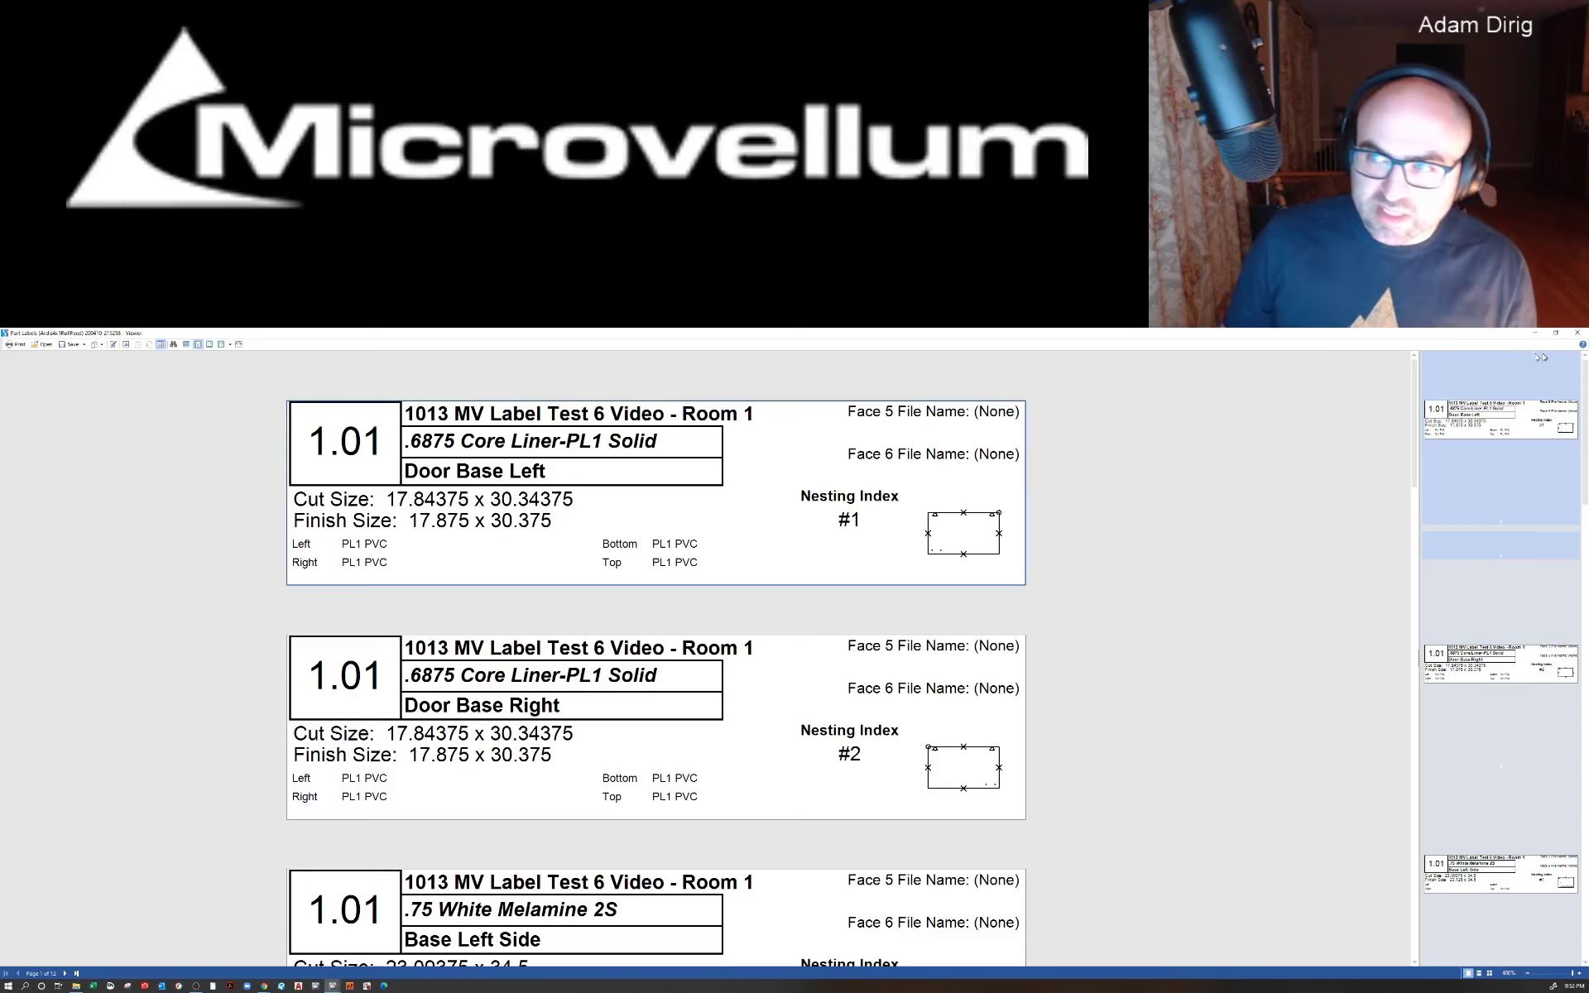
pyautogui.click(1578, 333)
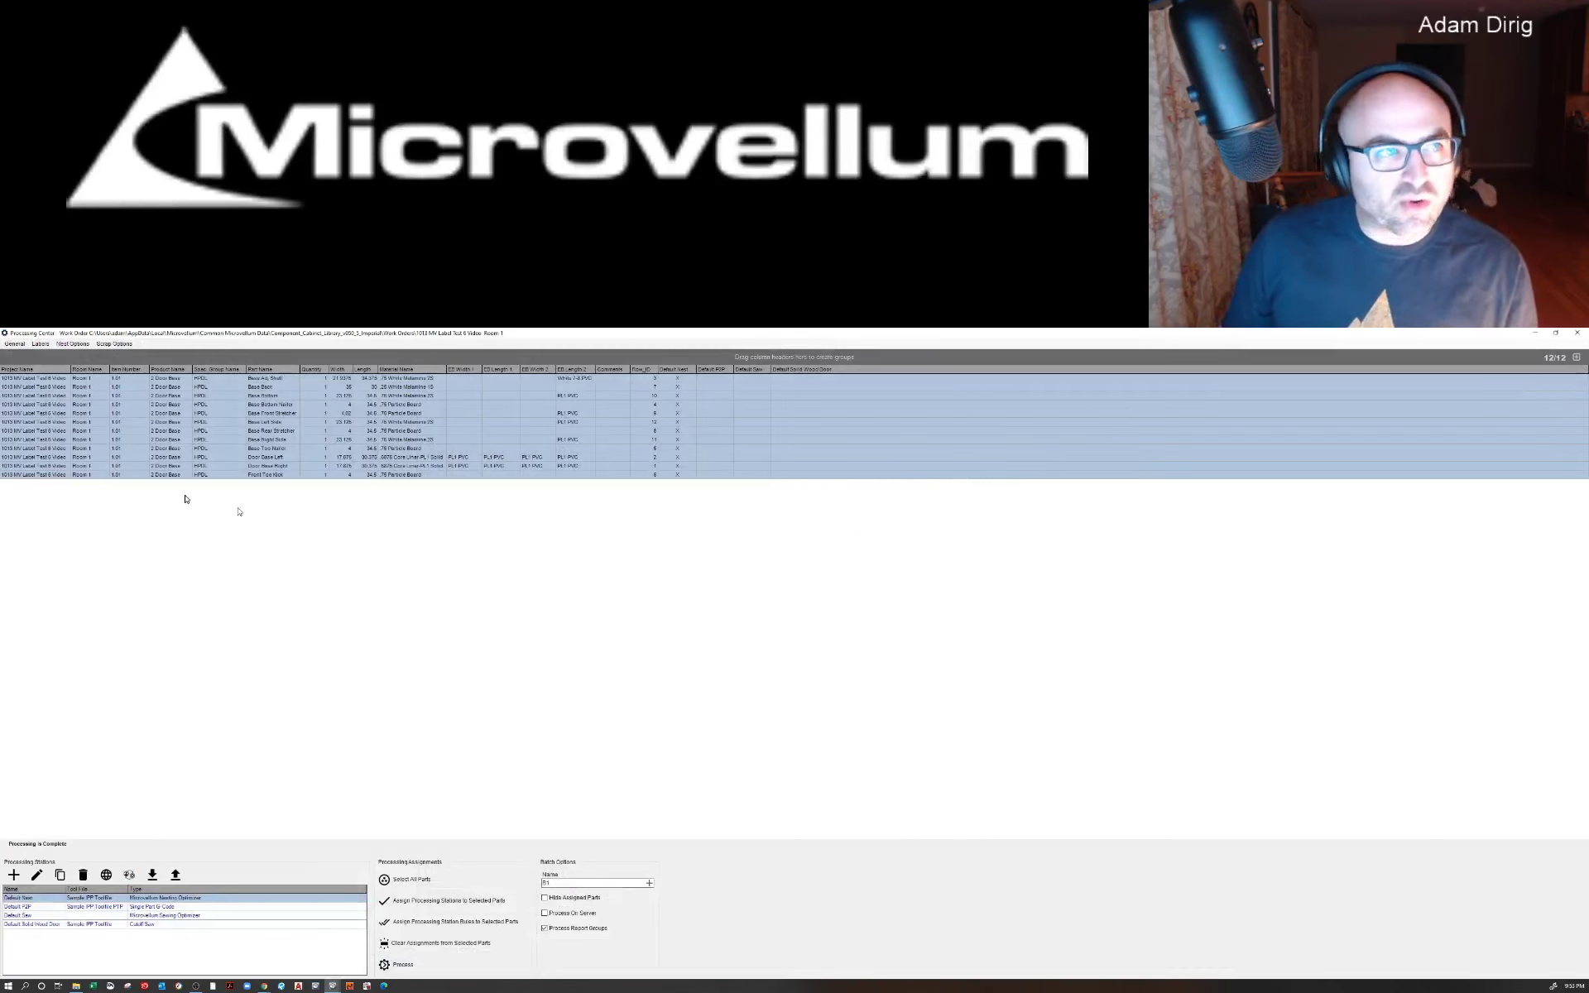
# Step: Set the current part label to Part Labels (EMF100x70RollFeed) and open a print preview of the work order's part labels
pyautogui.click(40, 343)
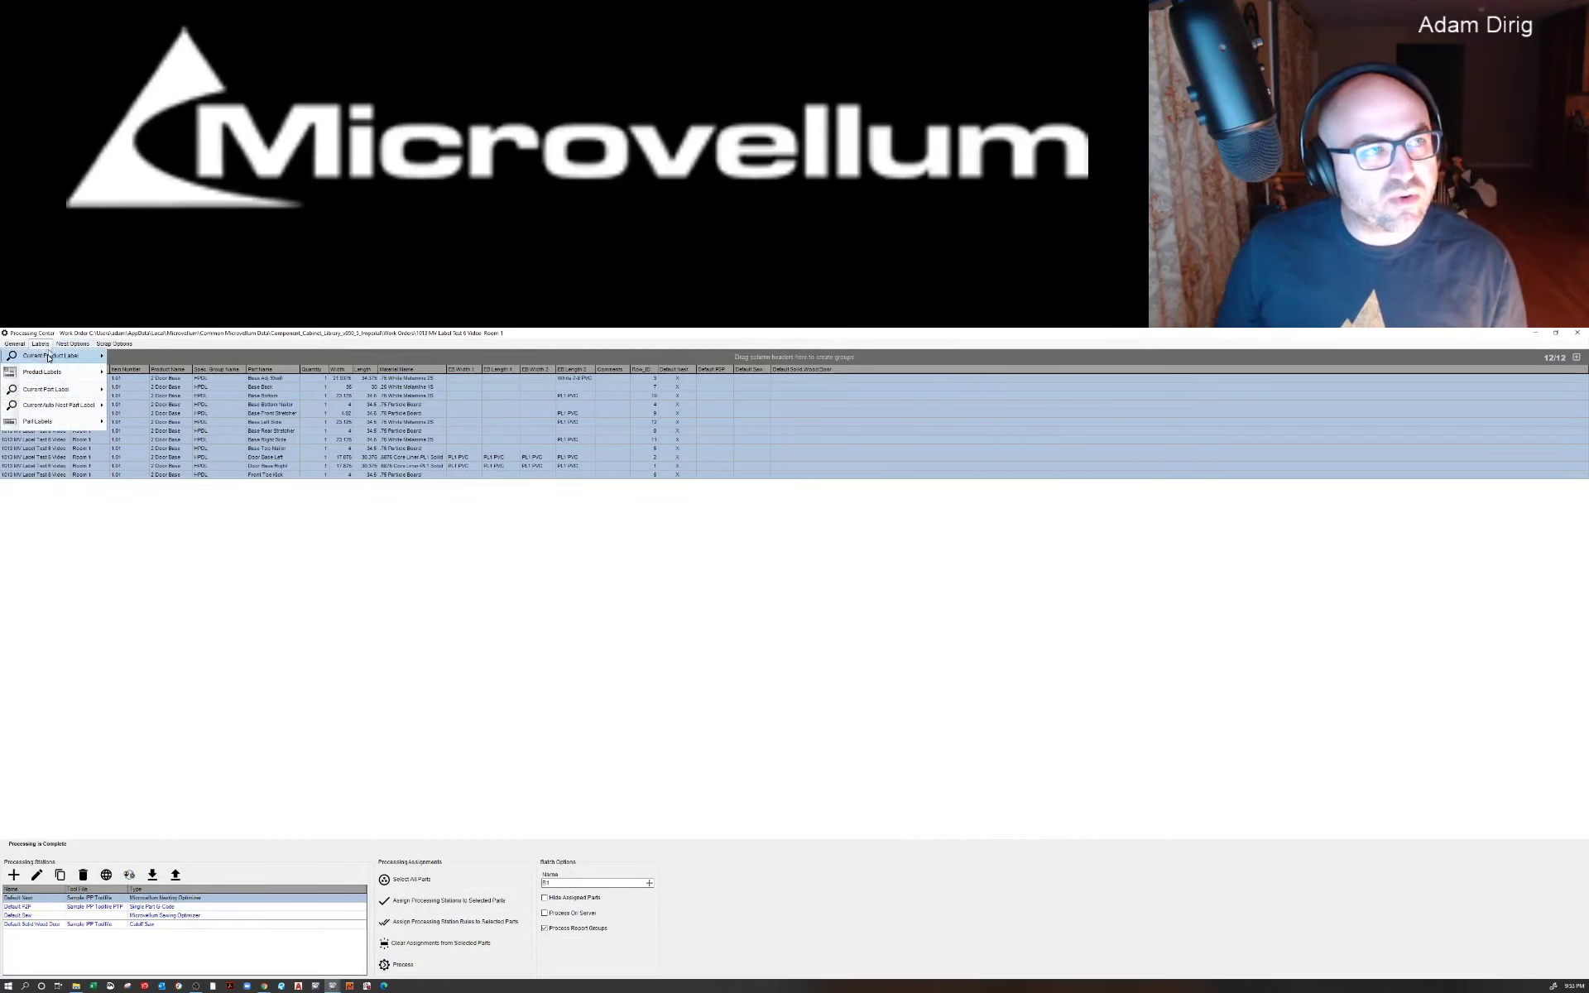
pyautogui.moveTo(77, 392)
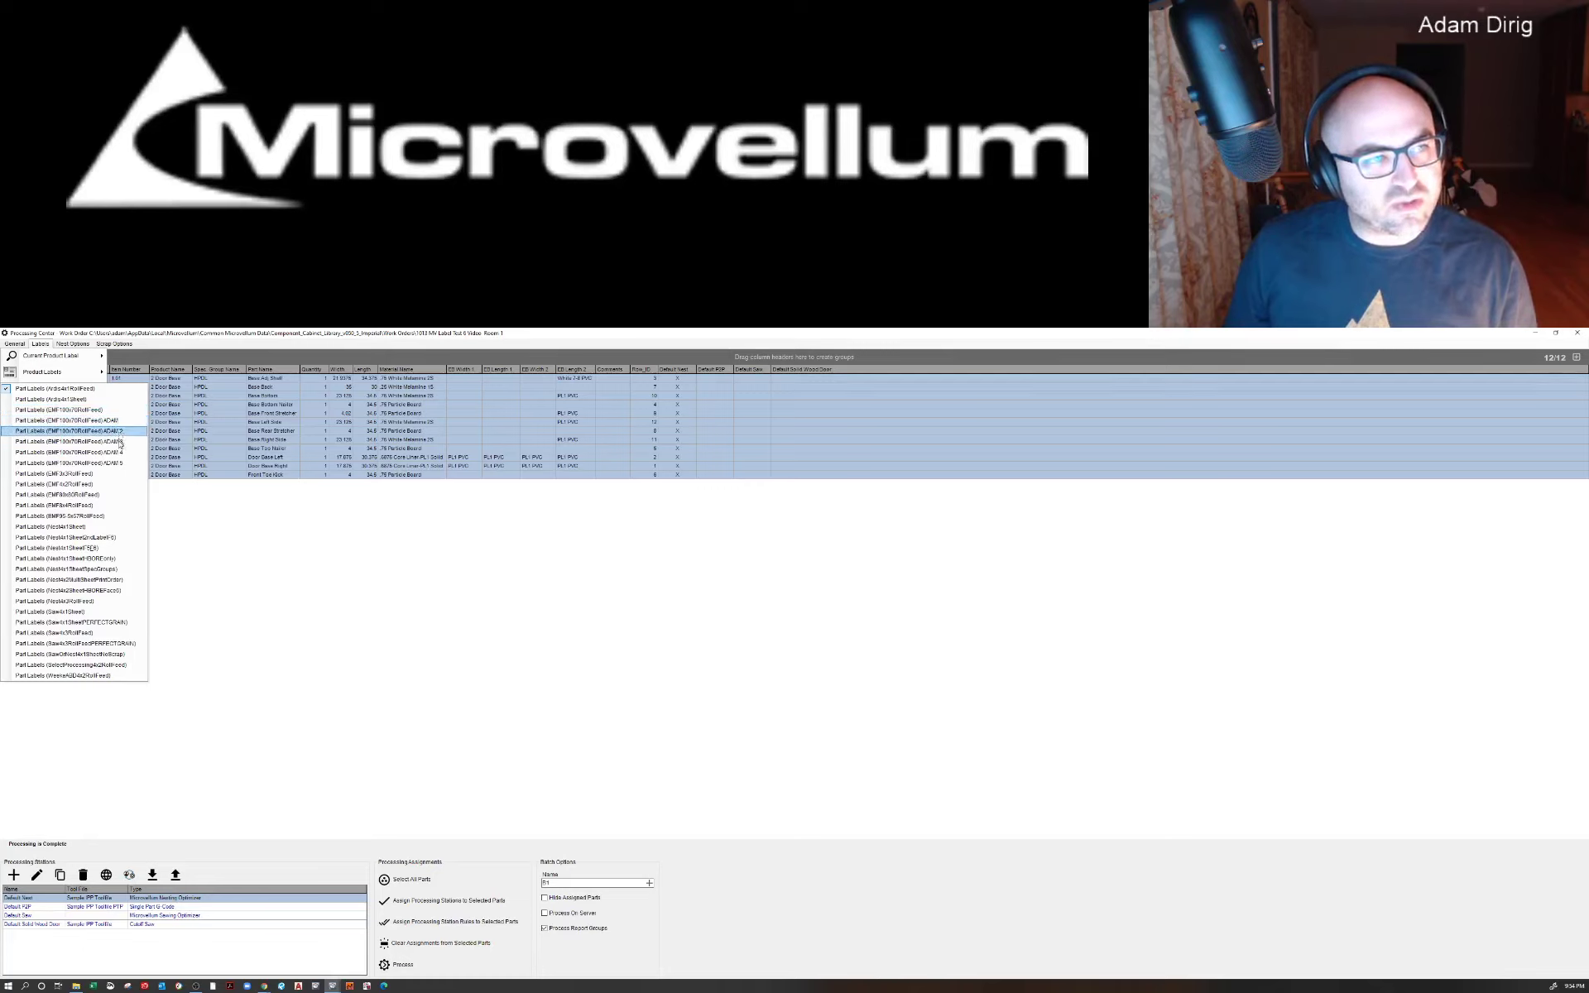
pyautogui.click(39, 413)
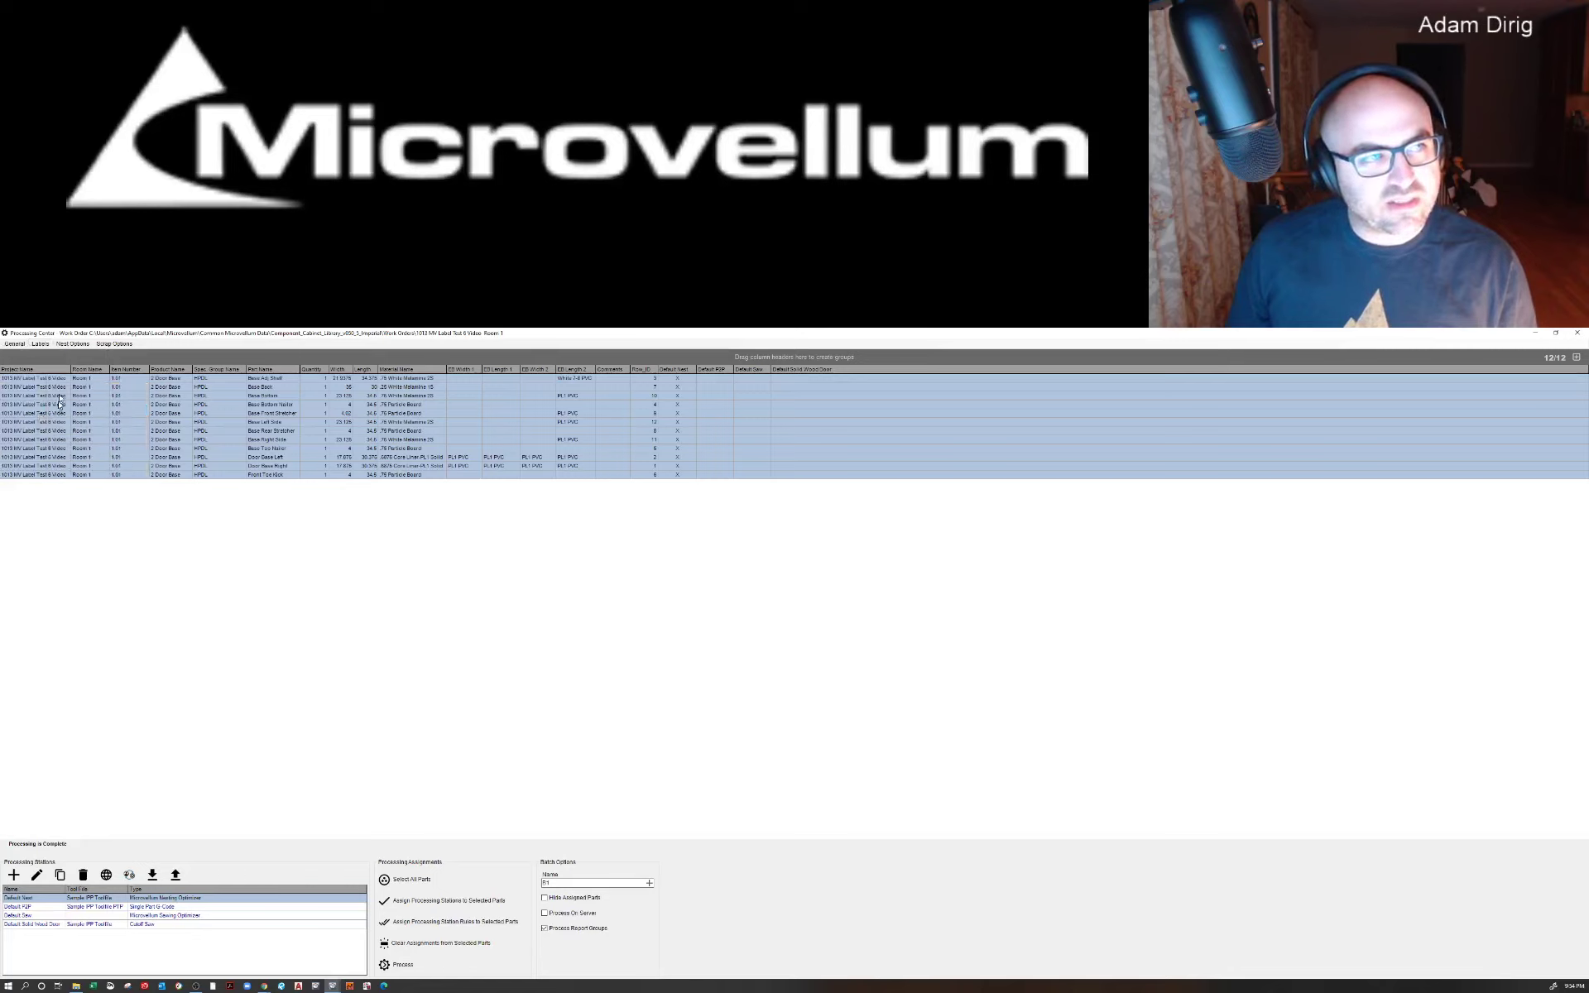
pyautogui.click(40, 345)
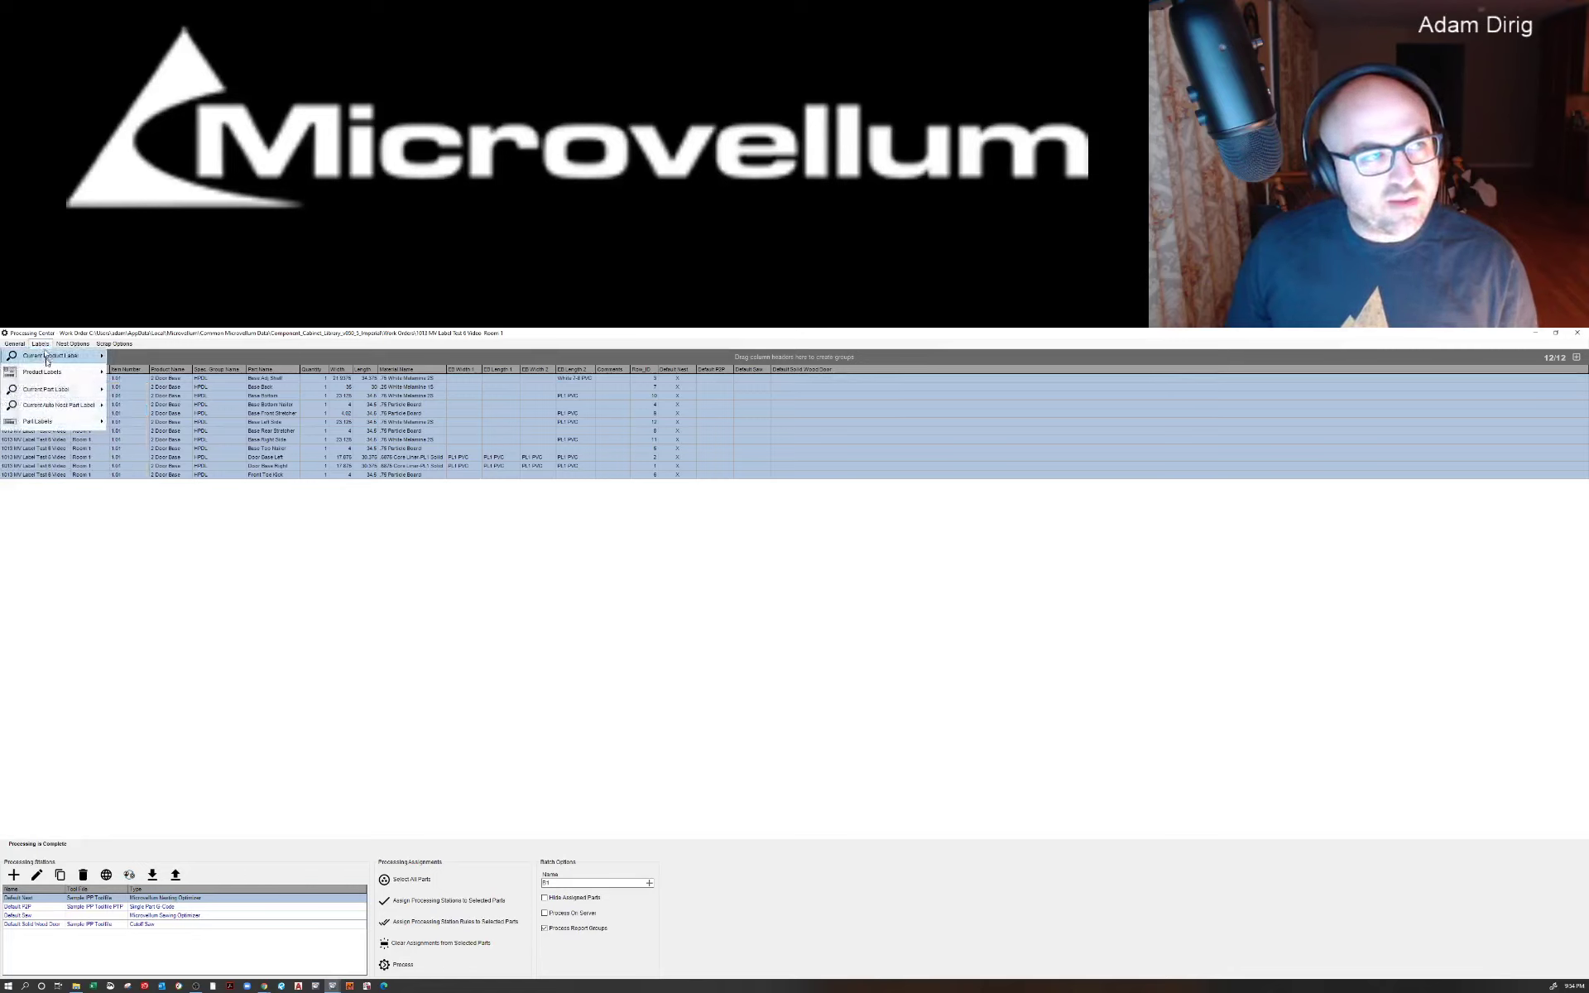
pyautogui.moveTo(45, 423)
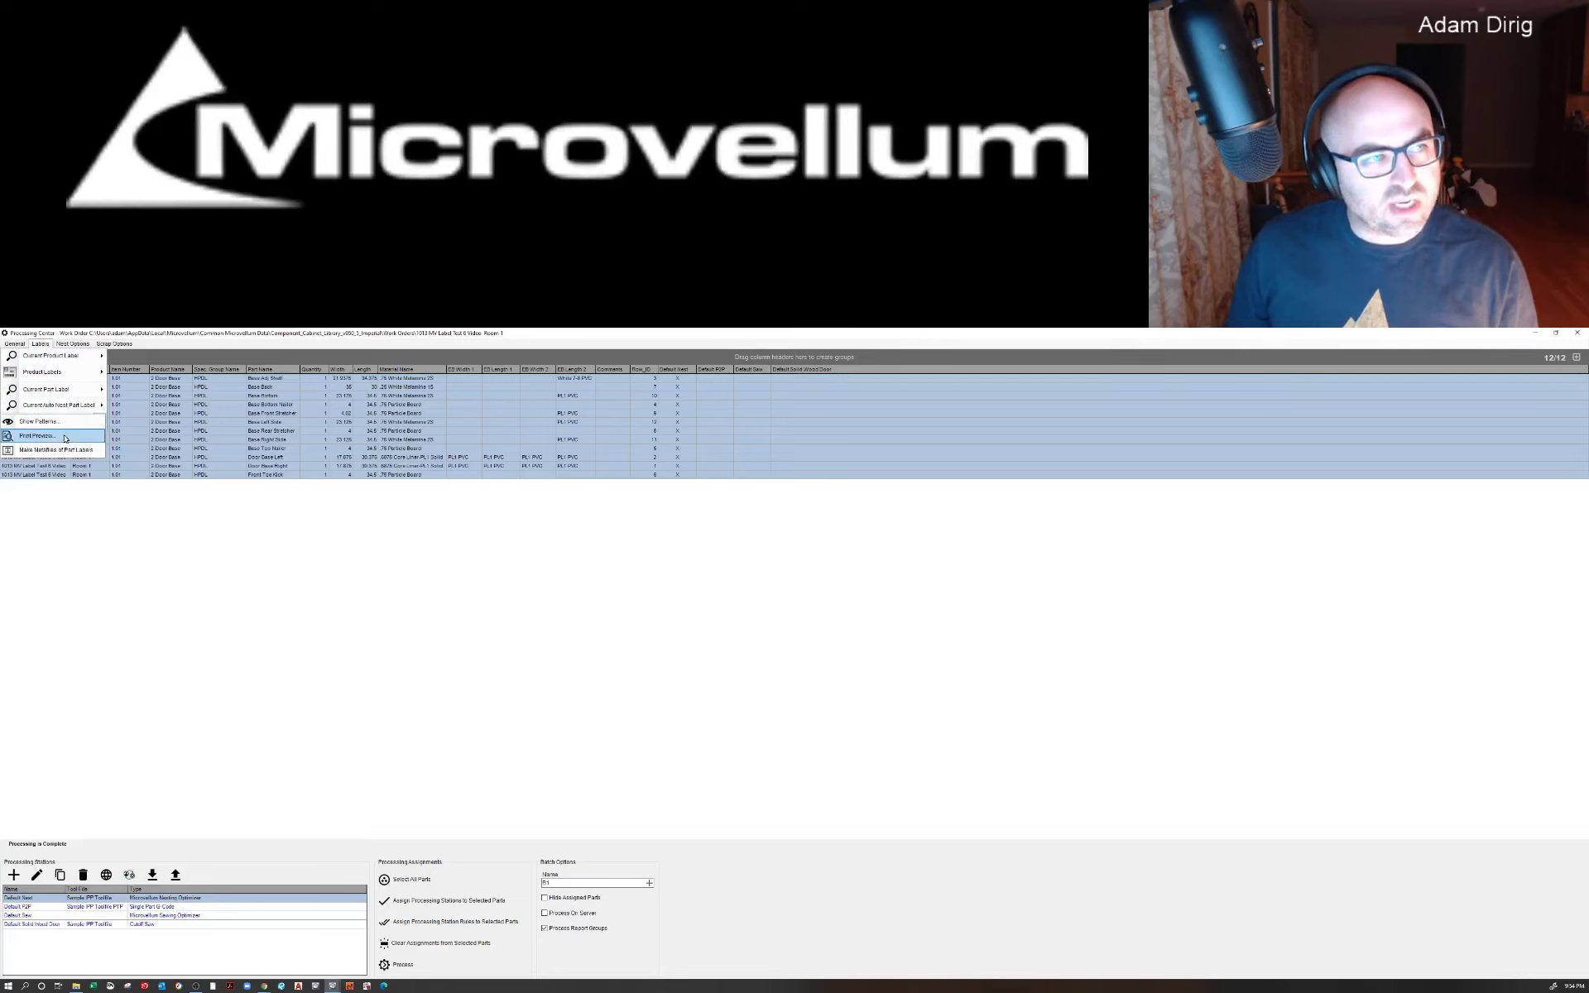
pyautogui.click(65, 438)
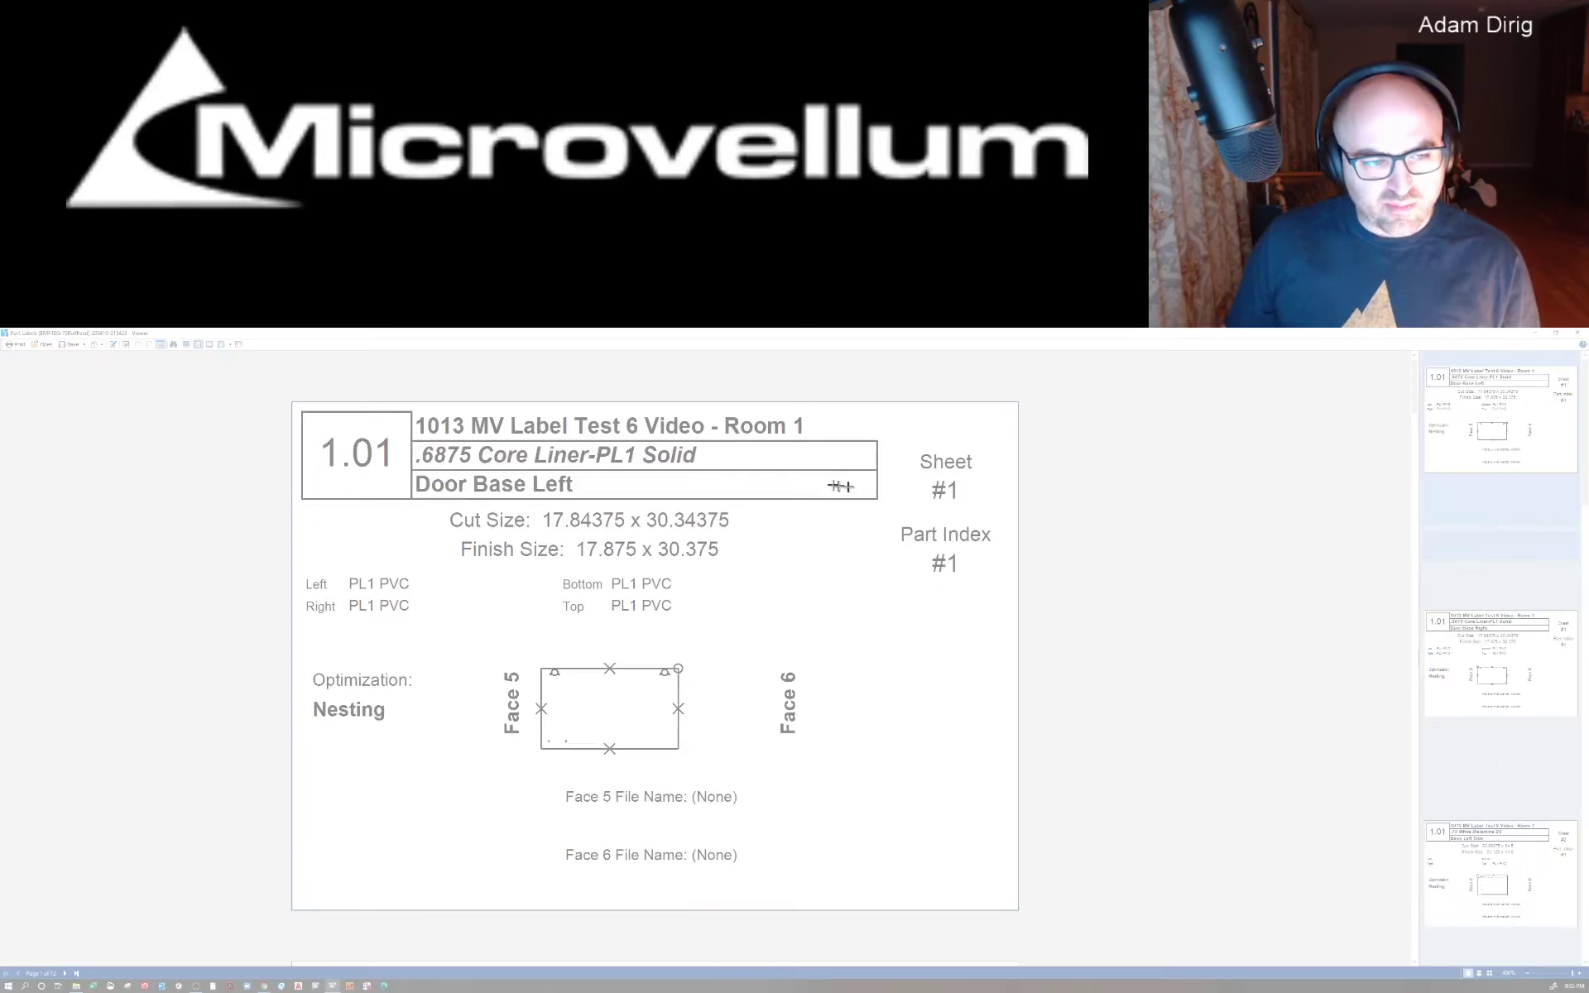
# Step: Capture the complete Door Base Left label with the Snipping Tool, minimize the capture, and close the label preview
pyautogui.moveTo(269, 925); pyautogui.dragTo(1042, 381)
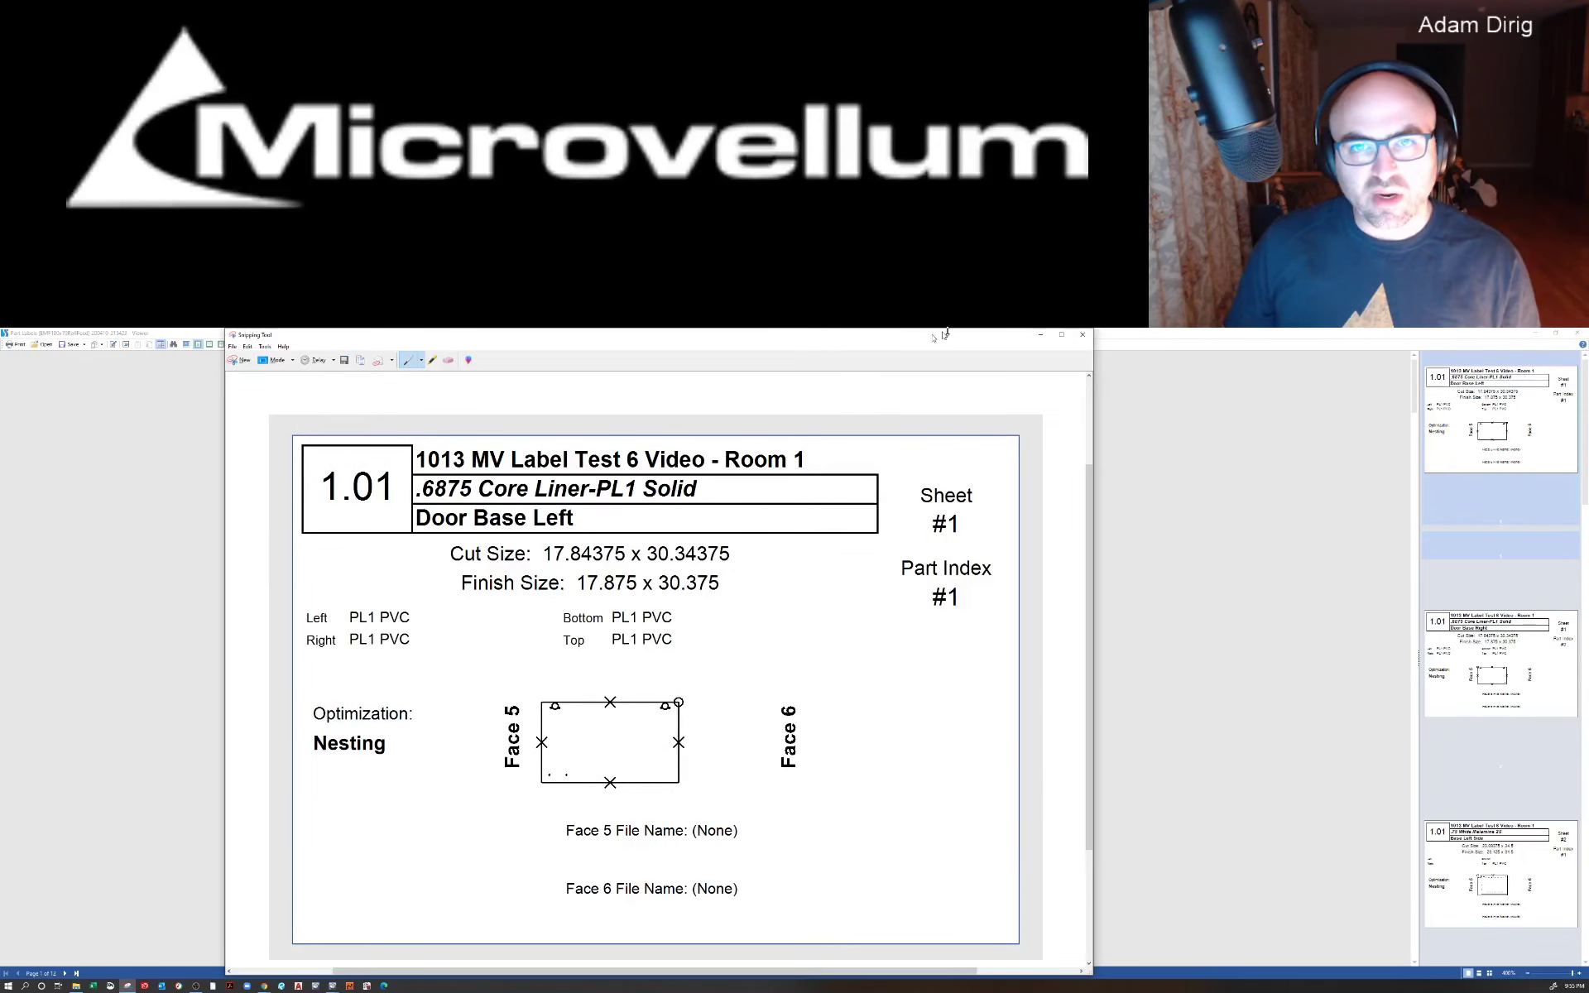
pyautogui.moveTo(944, 334); pyautogui.dragTo(942, 459)
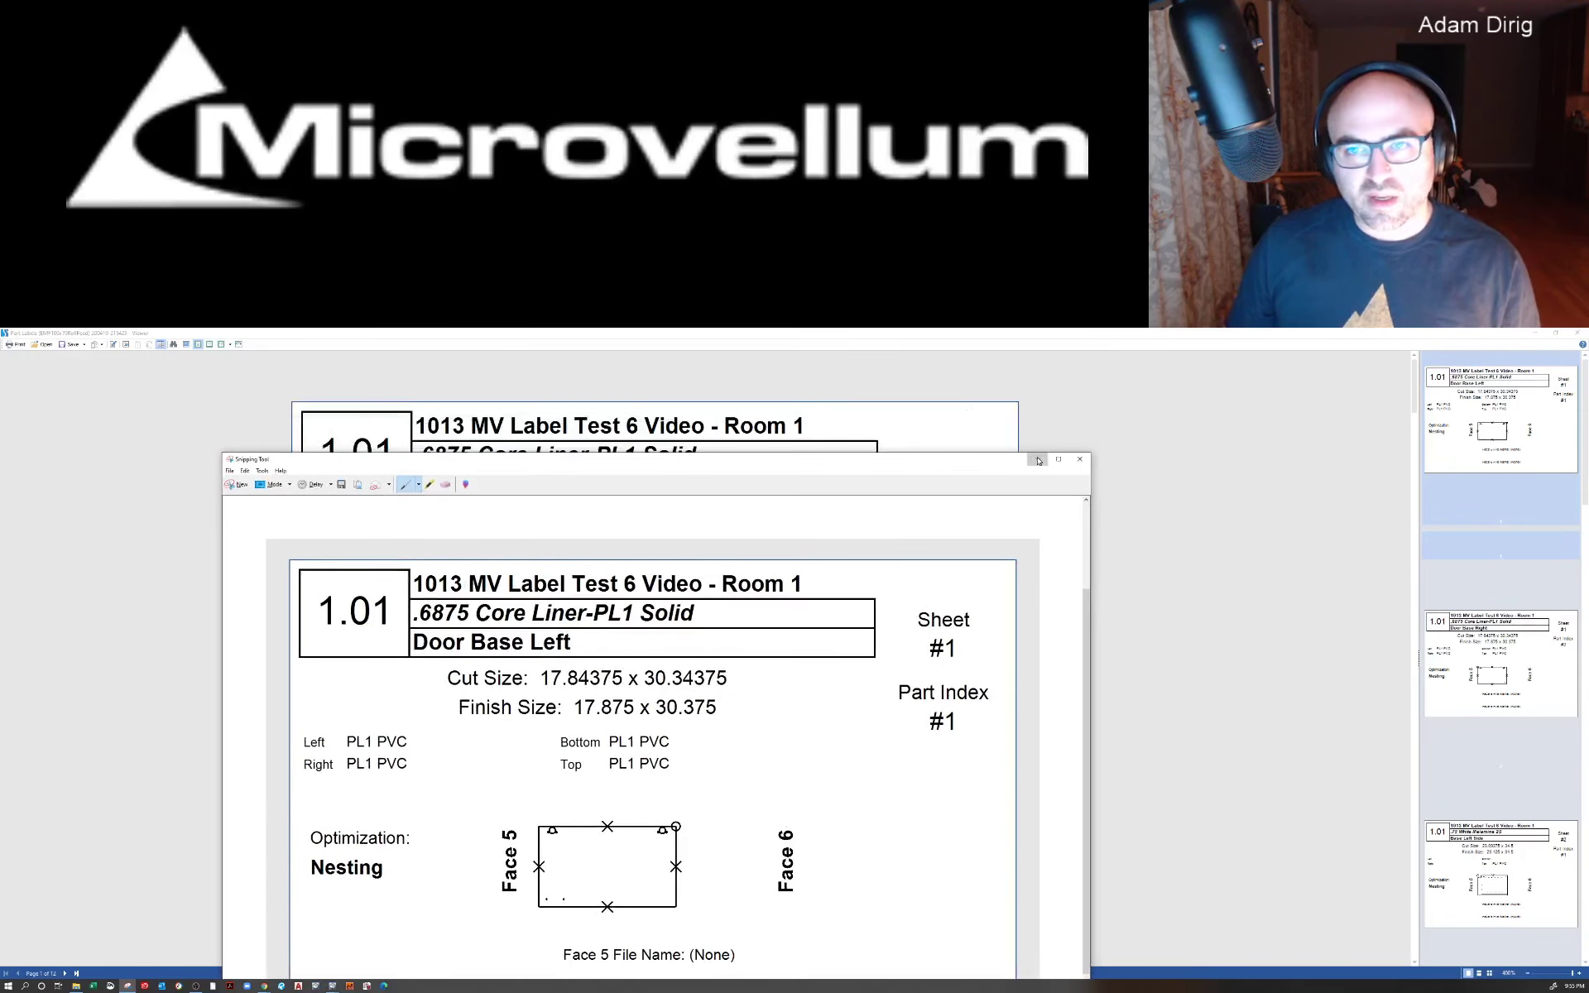
pyautogui.click(1038, 460)
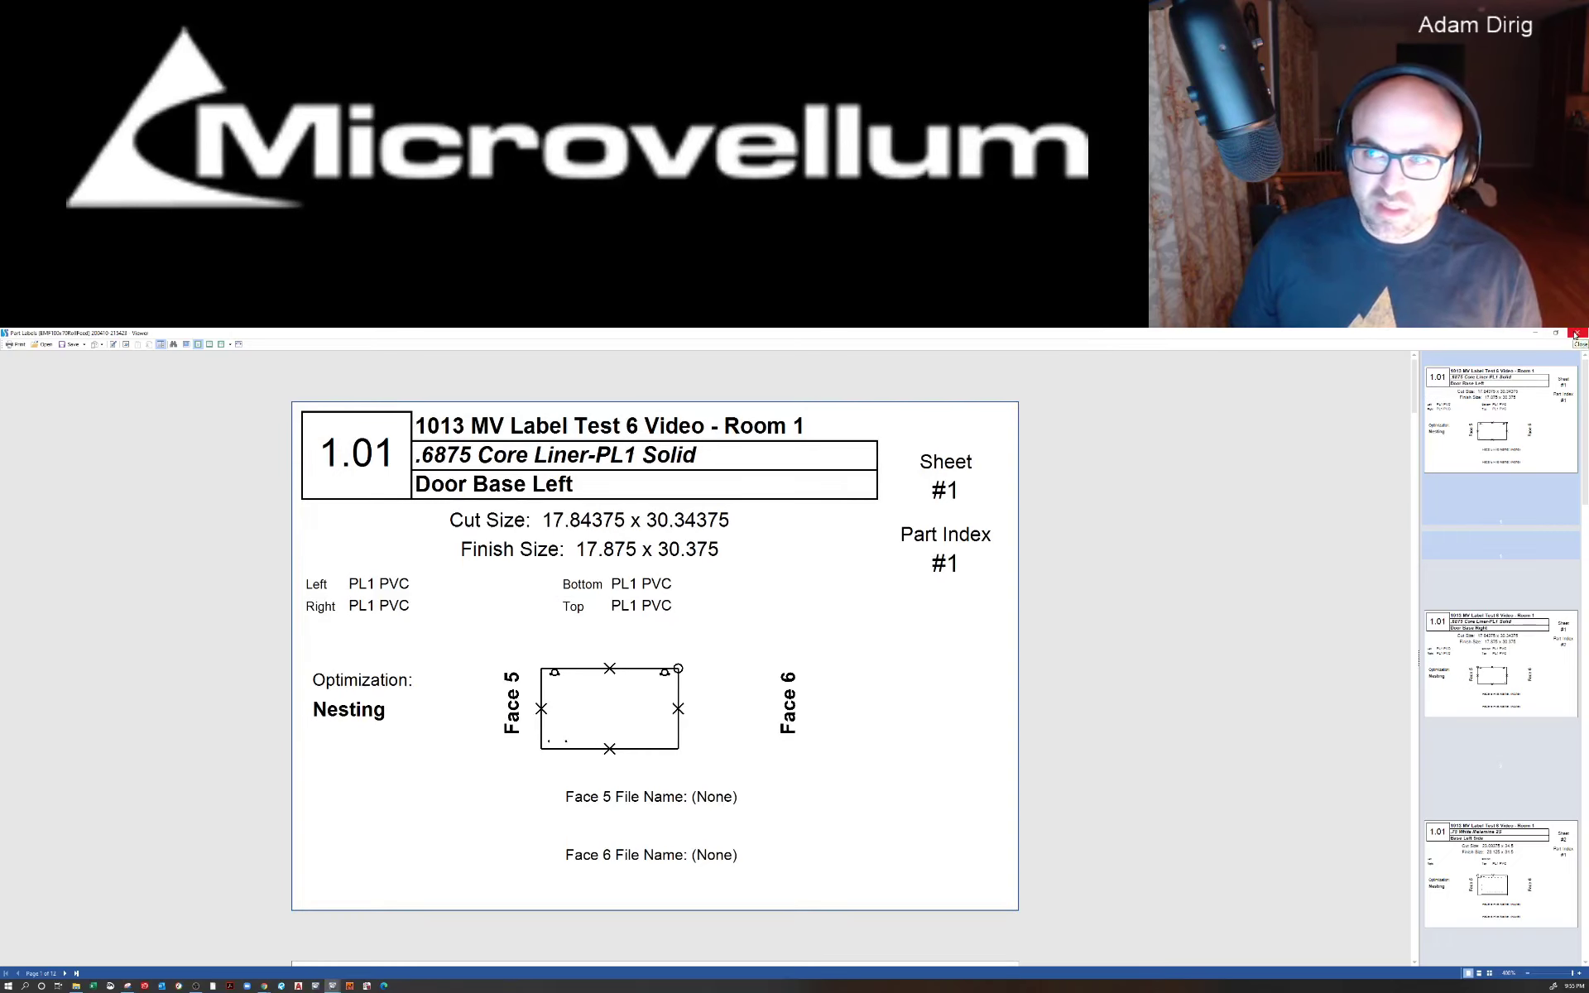
pyautogui.click(1575, 334)
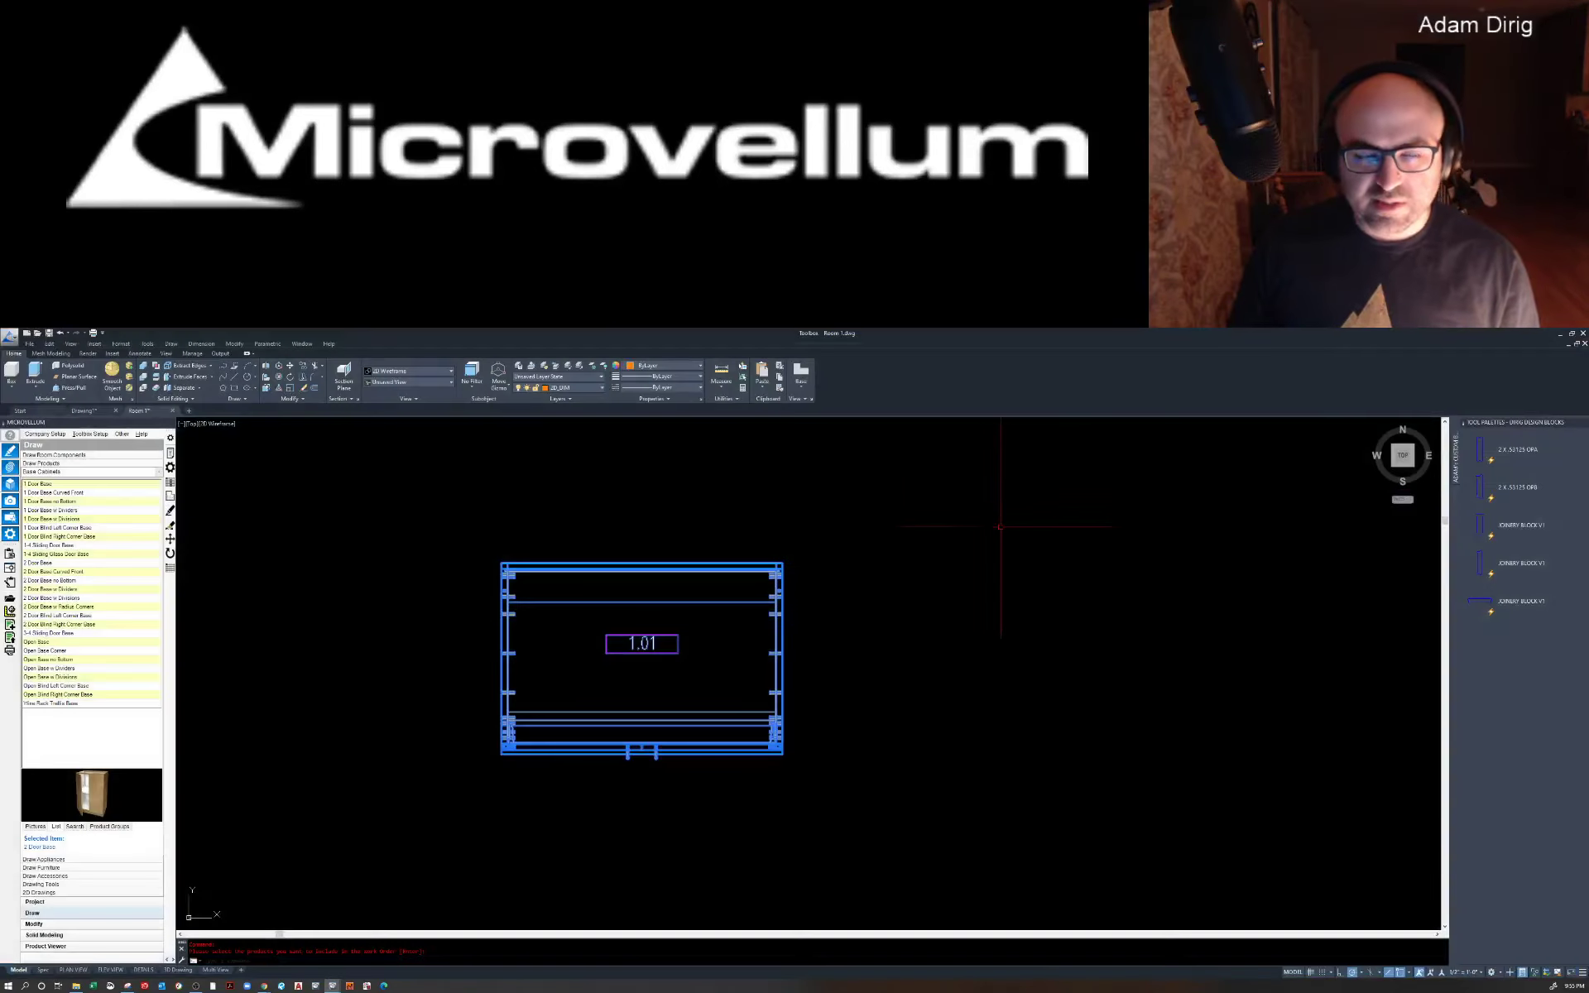
# Step: Start a new placed part label report based on the existing Part Labels (EMF100x70RollFeed) template
pyautogui.click(92, 434)
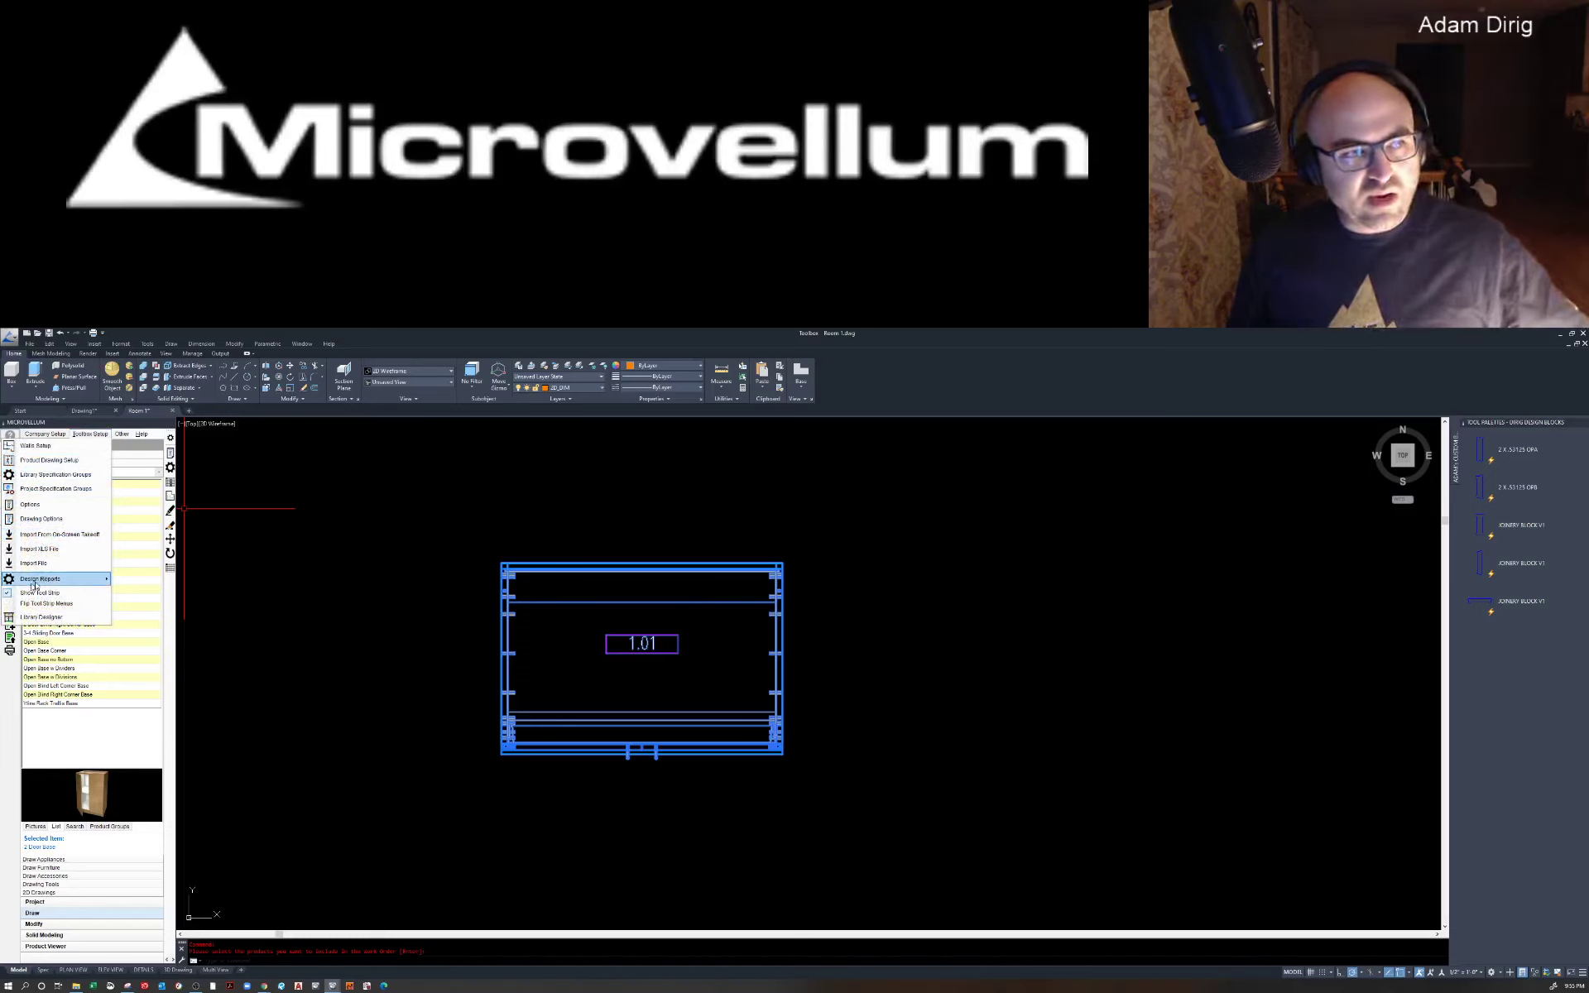
pyautogui.moveTo(39, 584)
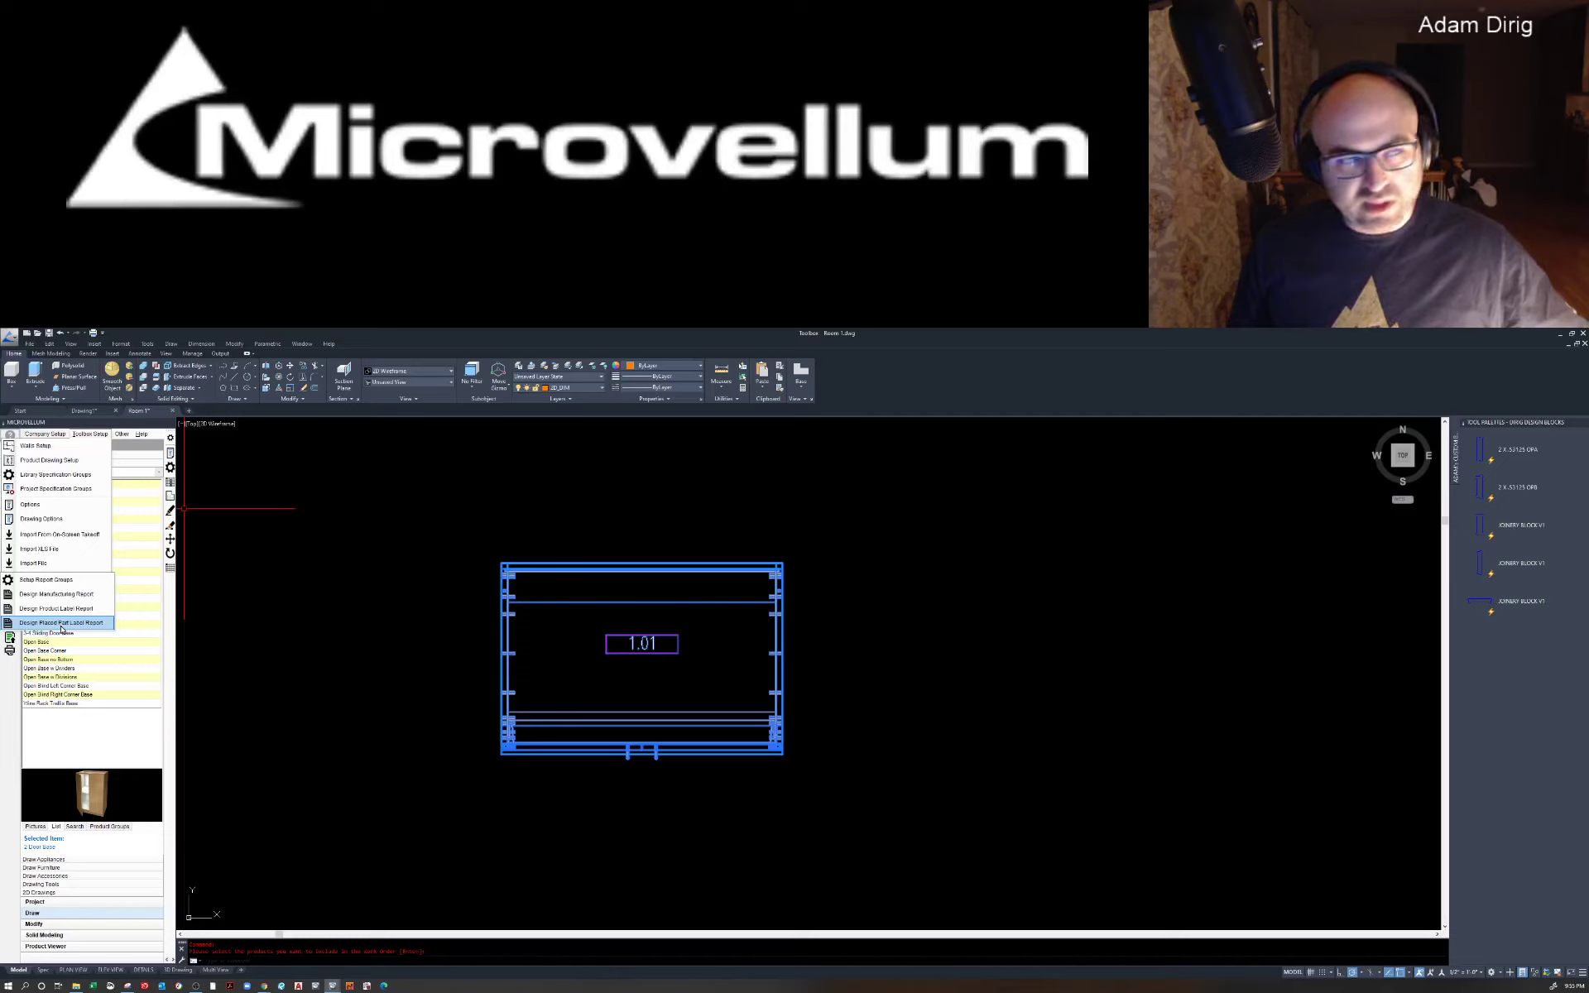
pyautogui.click(61, 623)
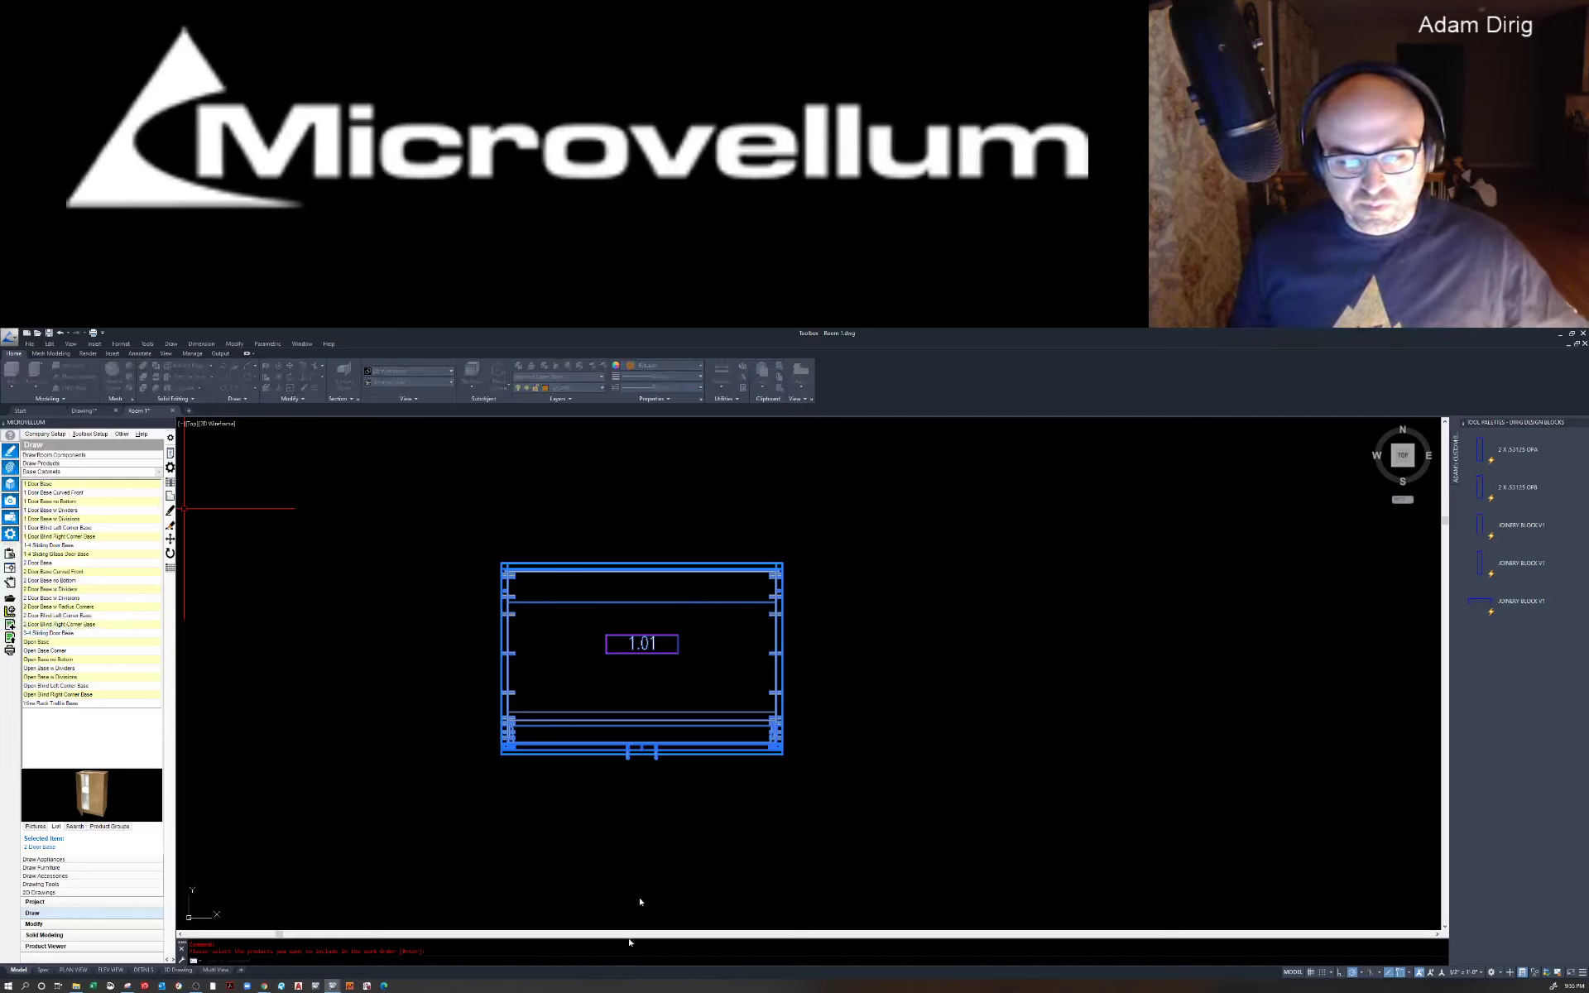
pyautogui.moveTo(635, 531); pyautogui.dragTo(611, 329)
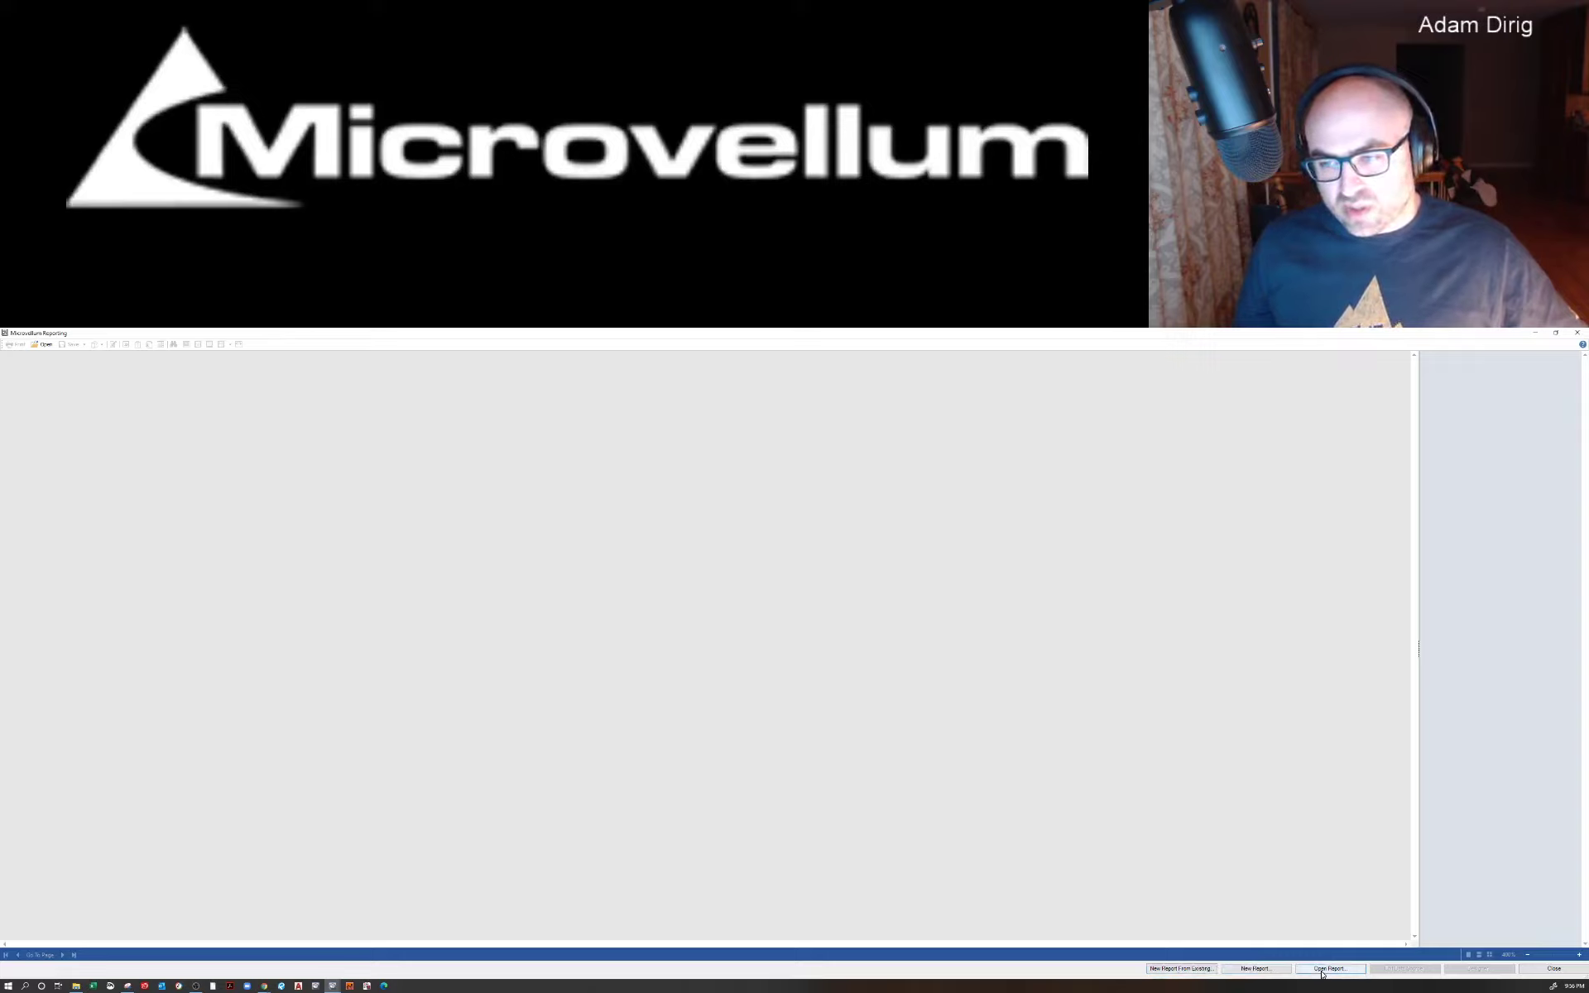
pyautogui.click(1158, 972)
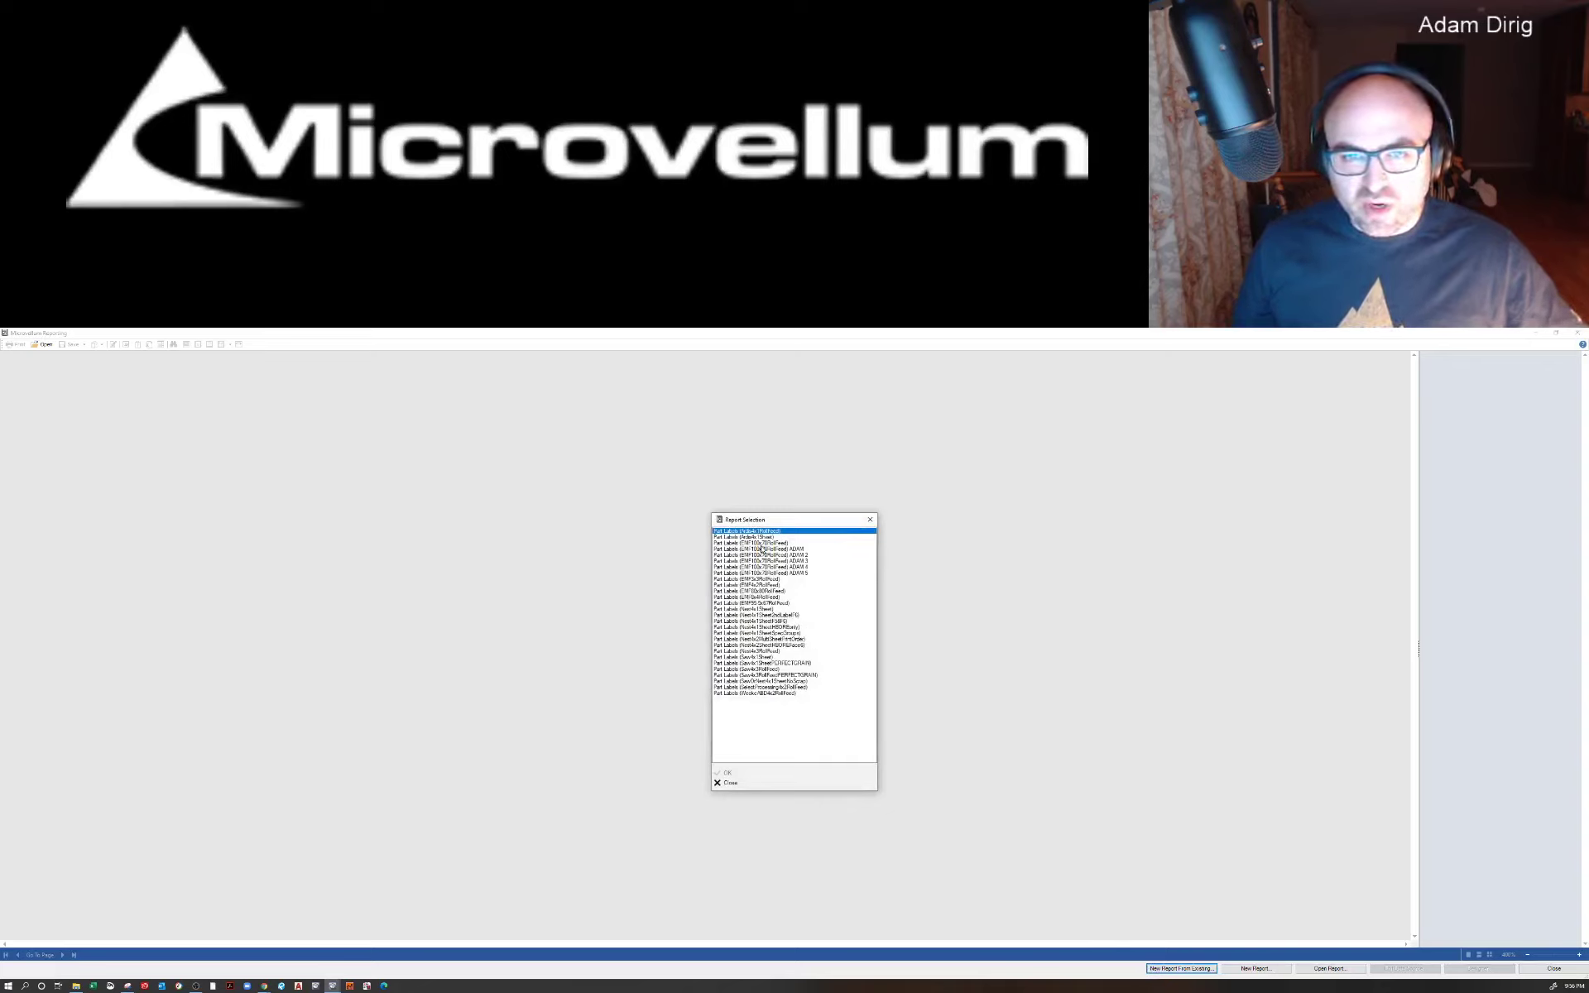
pyautogui.click(759, 543)
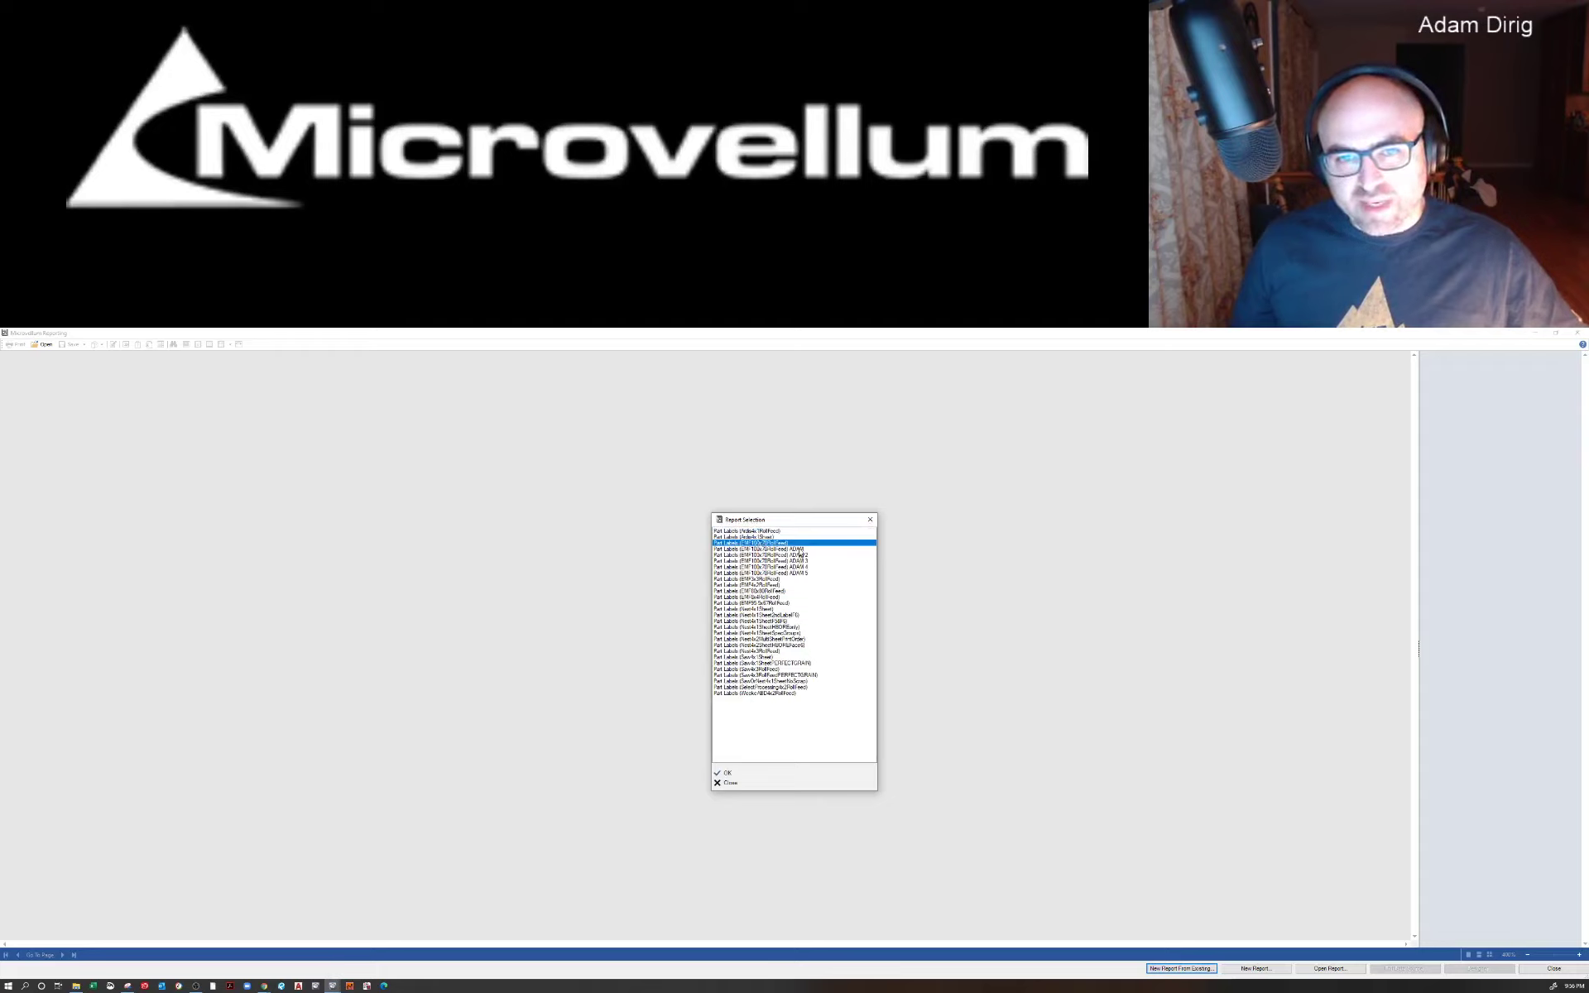
pyautogui.click(737, 774)
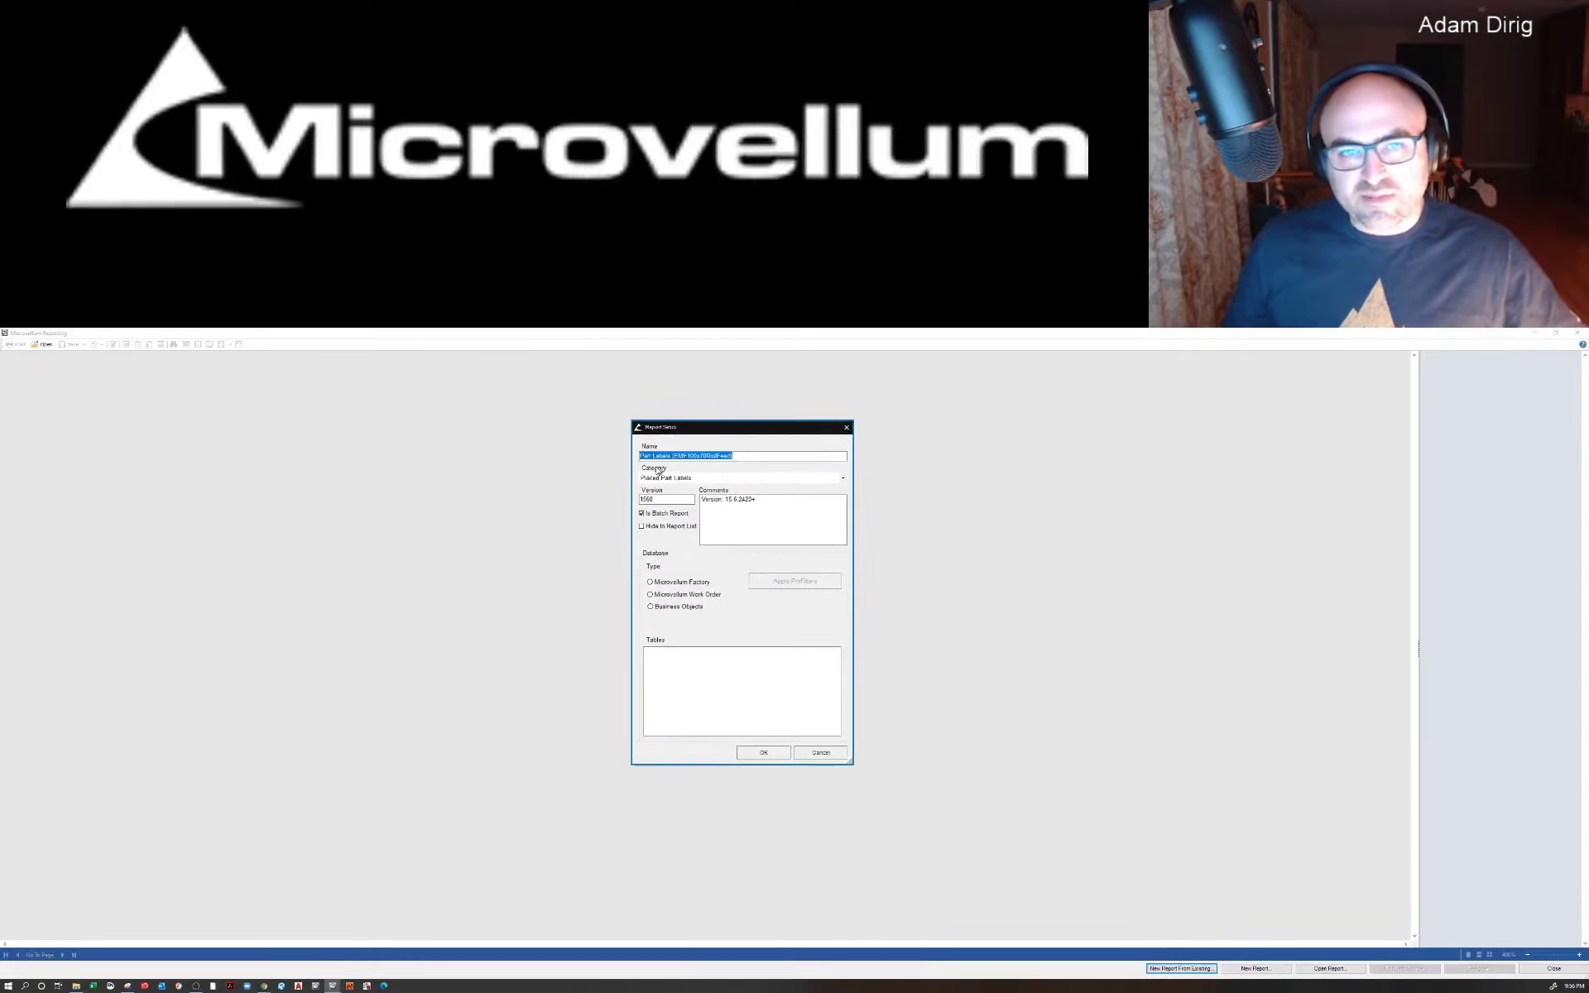
# Step: Name the new report "Part Labels (EMF100x60RollFeed)" followed by the author's first name and "Video v1"
pyautogui.moveTo(746, 457); pyautogui.dragTo(642, 459)
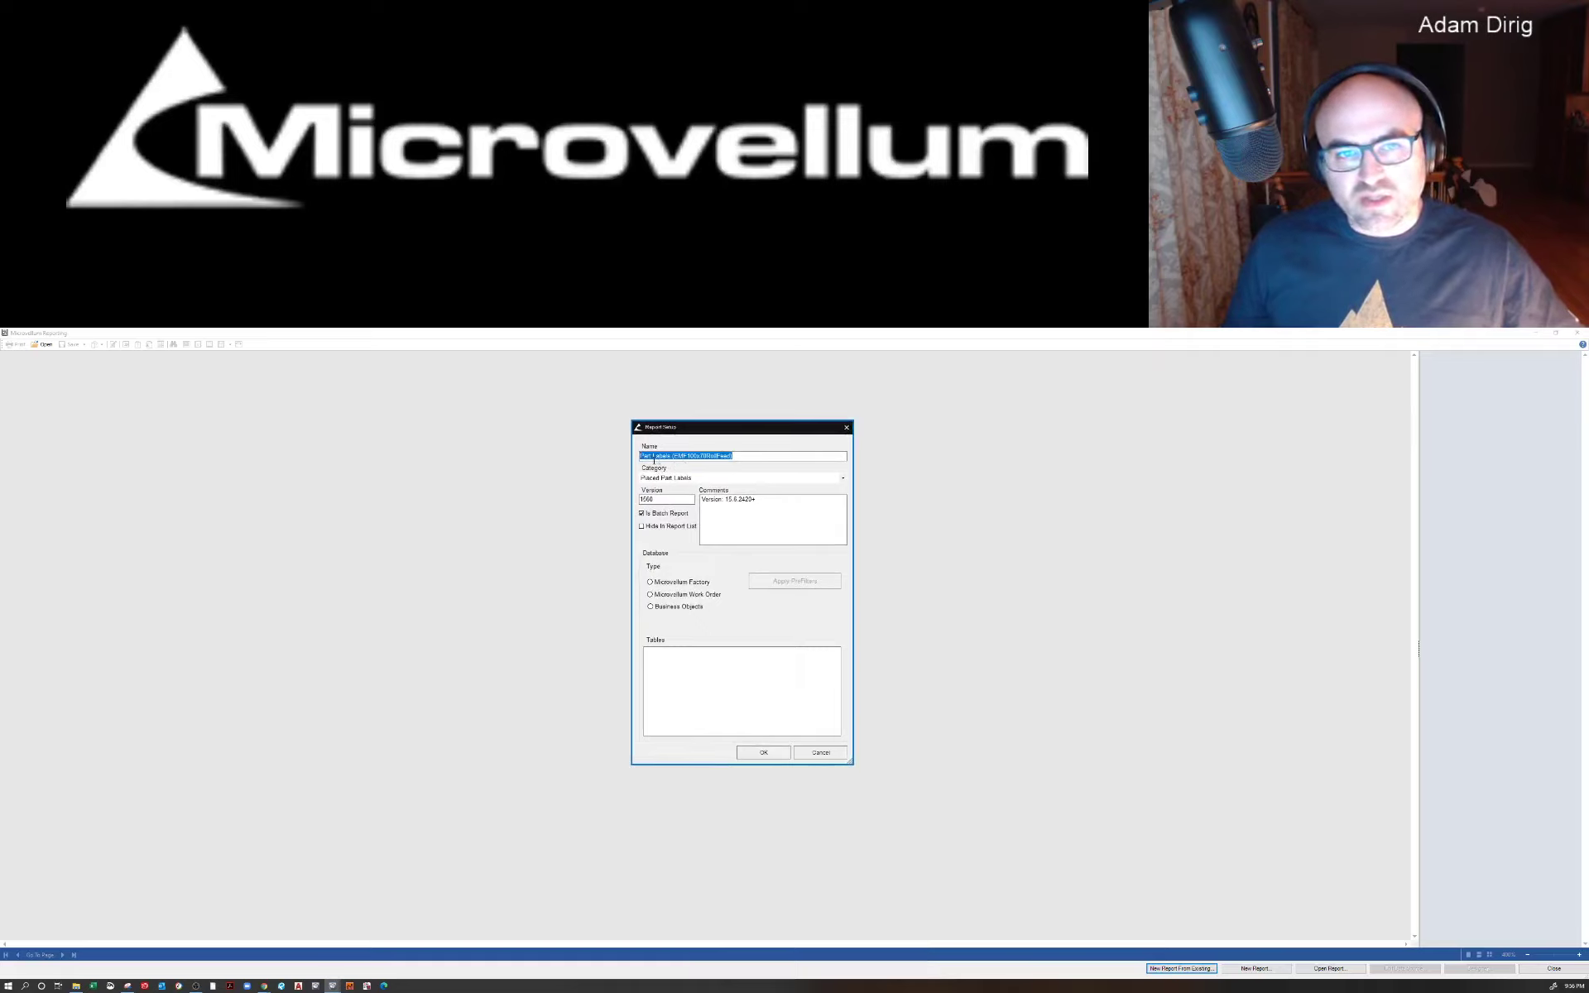
pyautogui.click(645, 455)
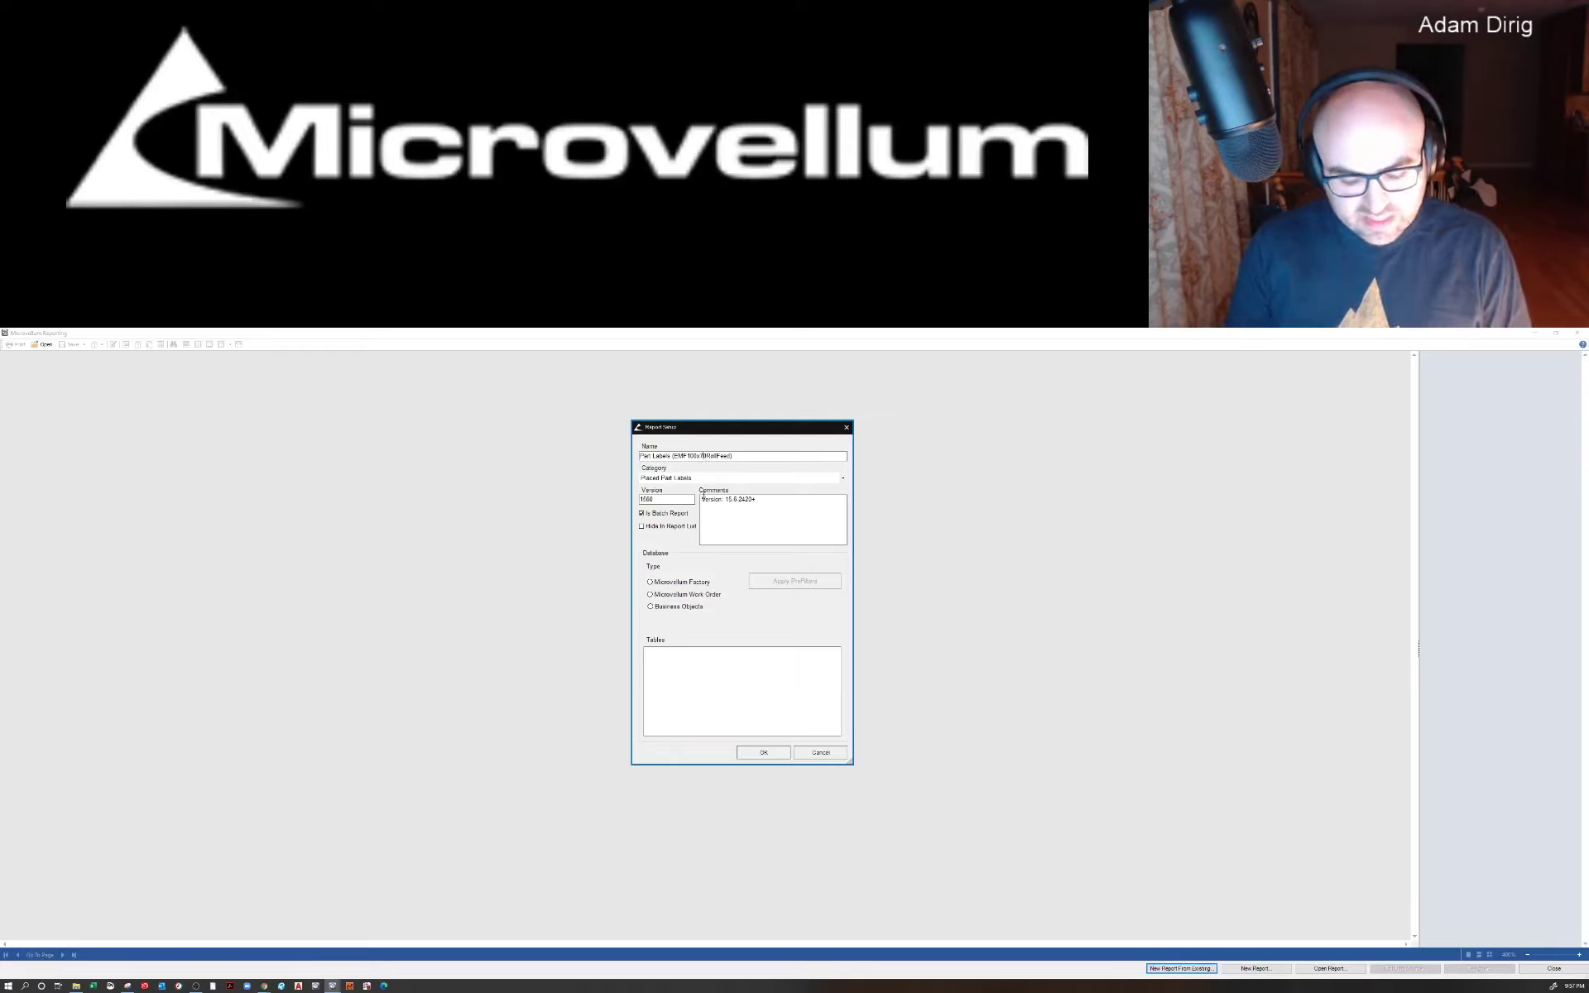
pyautogui.press('BackSpace')
pyautogui.write('6')
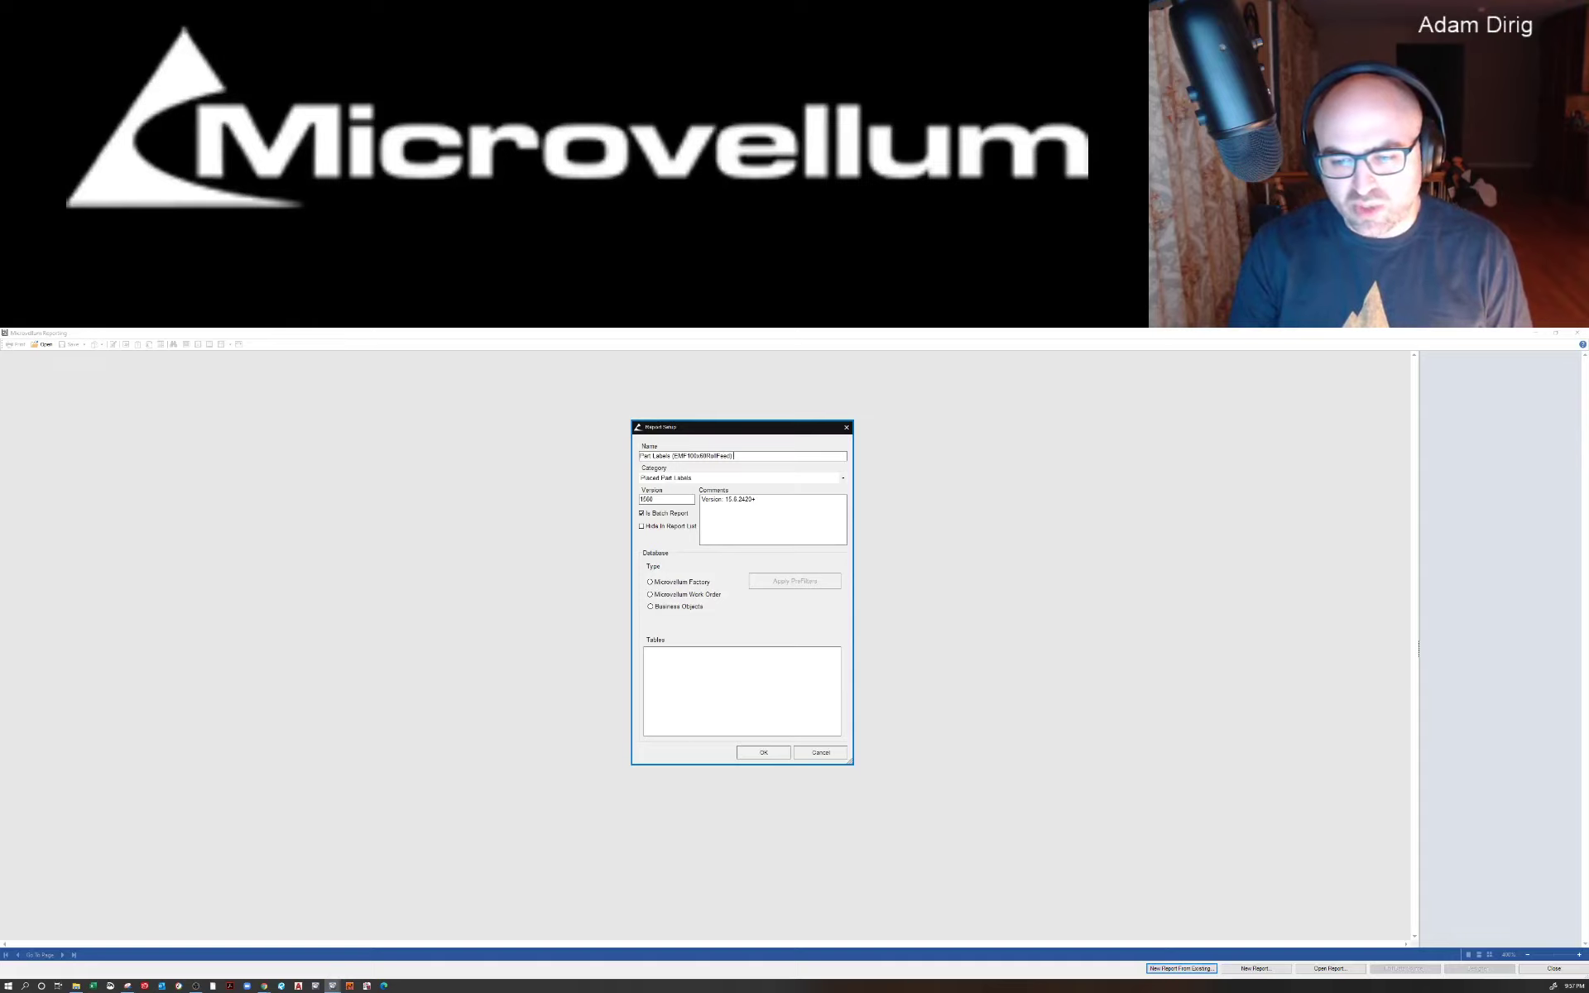
pyautogui.write('ADAM Vide')
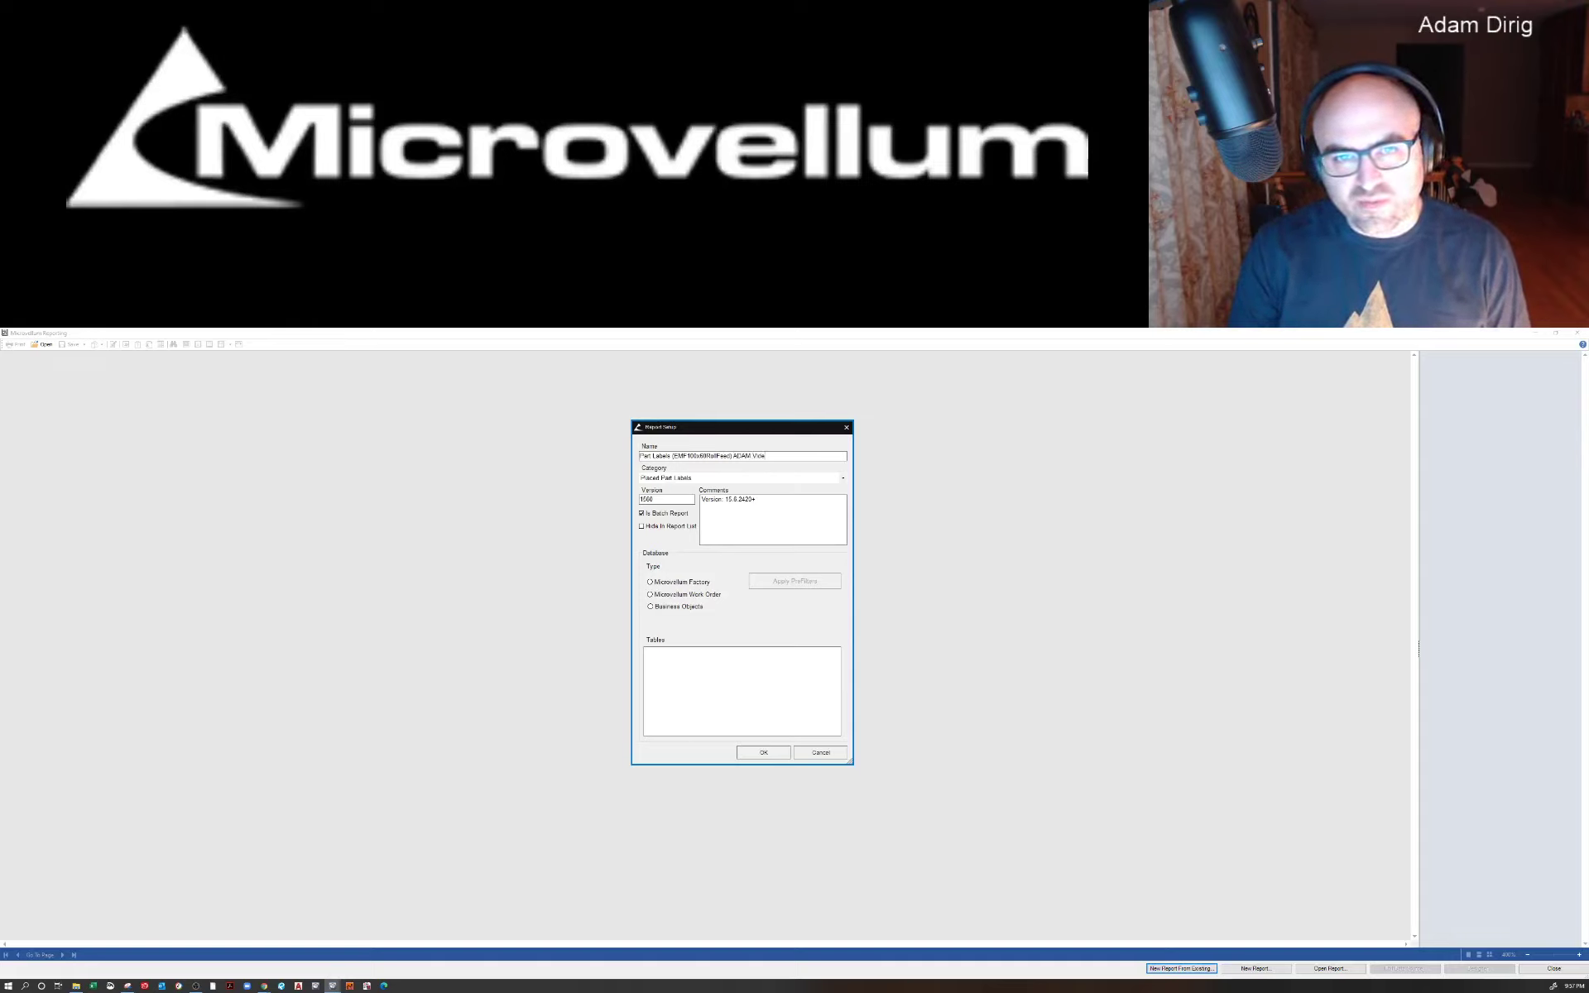
pyautogui.write('o V1v1')
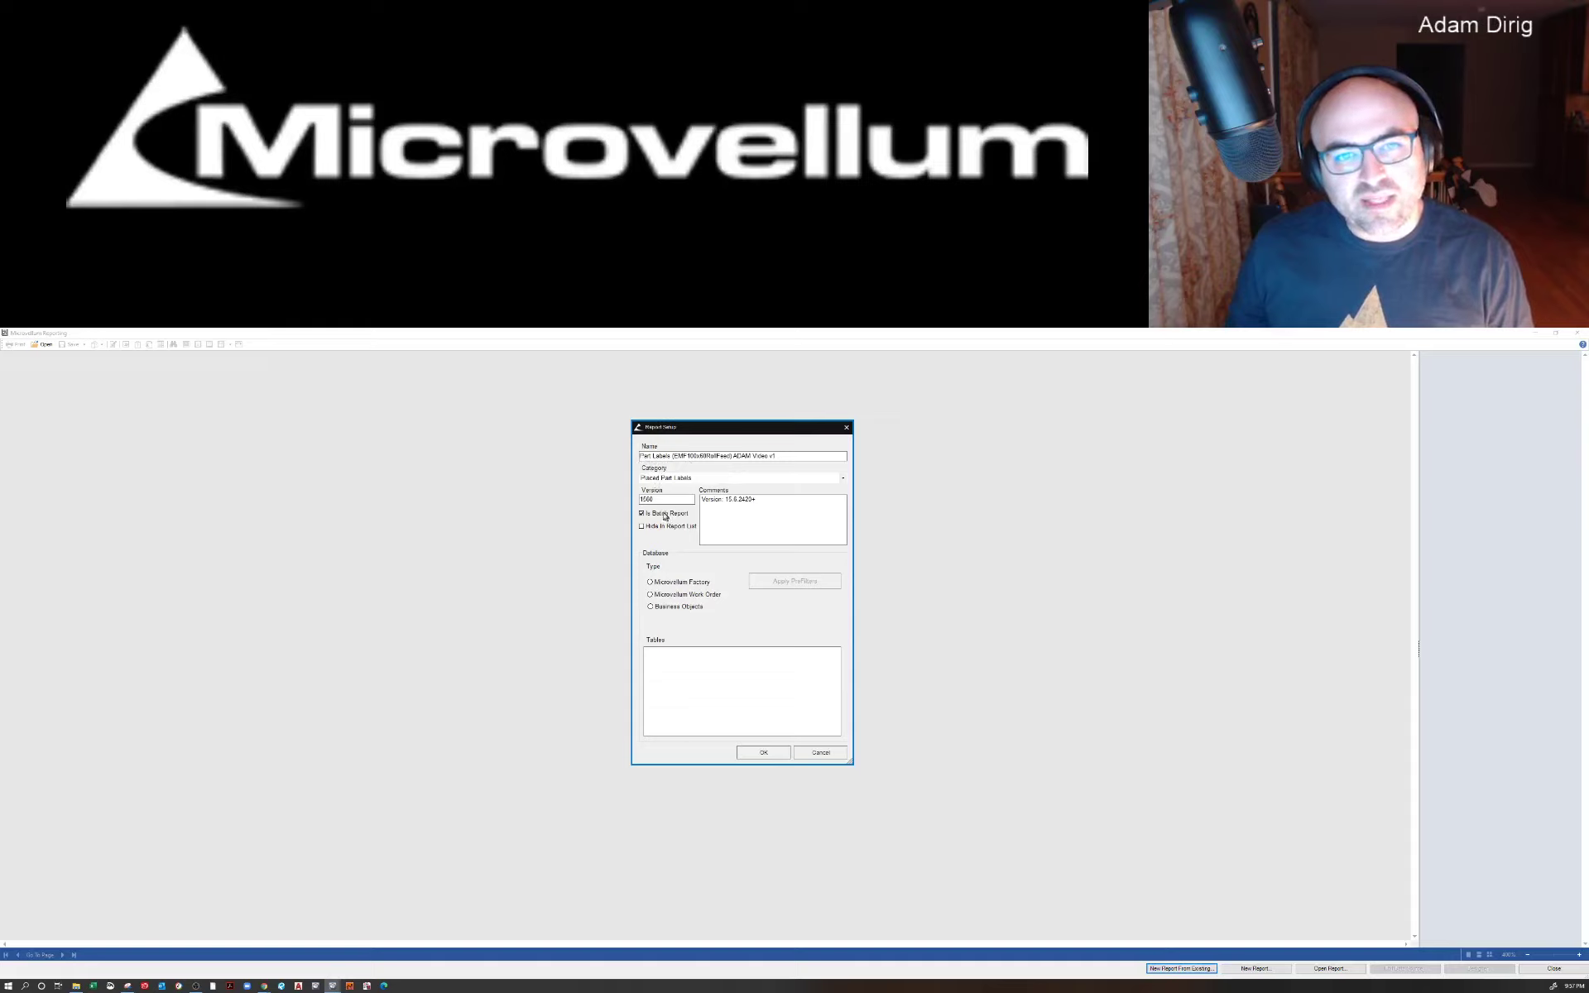
# Step: Set the report's database type to Microvellum Factory and load it with the work order 1013 MV Label Test 6 Video - Room 1
pyautogui.click(651, 583)
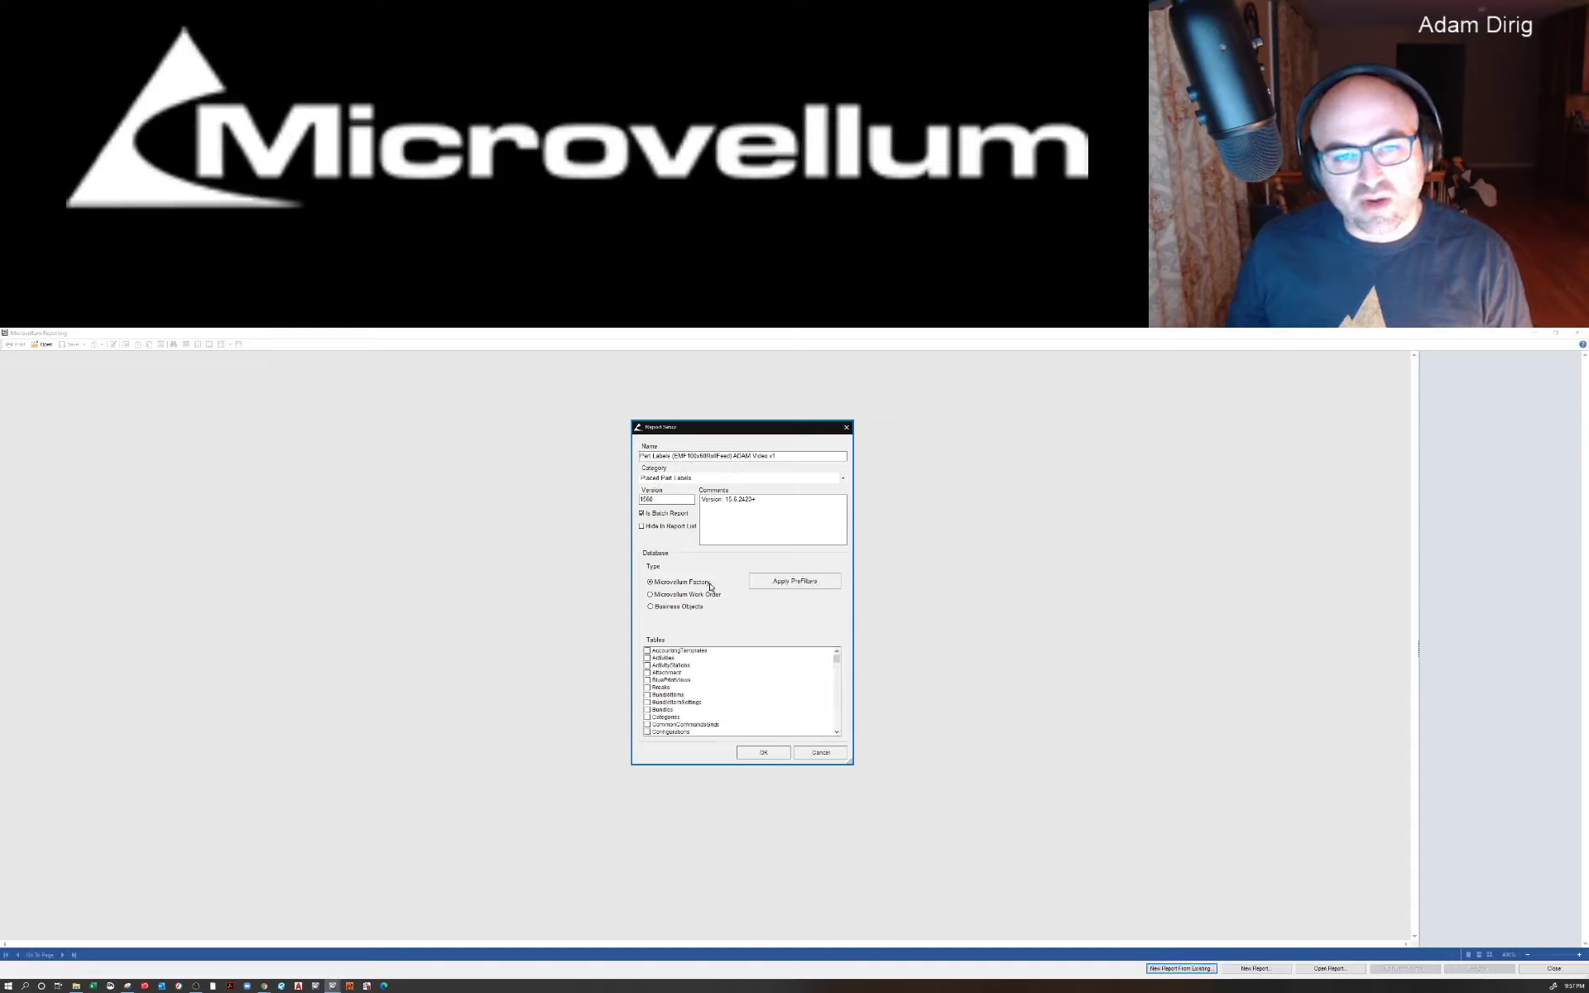
pyautogui.click(763, 753)
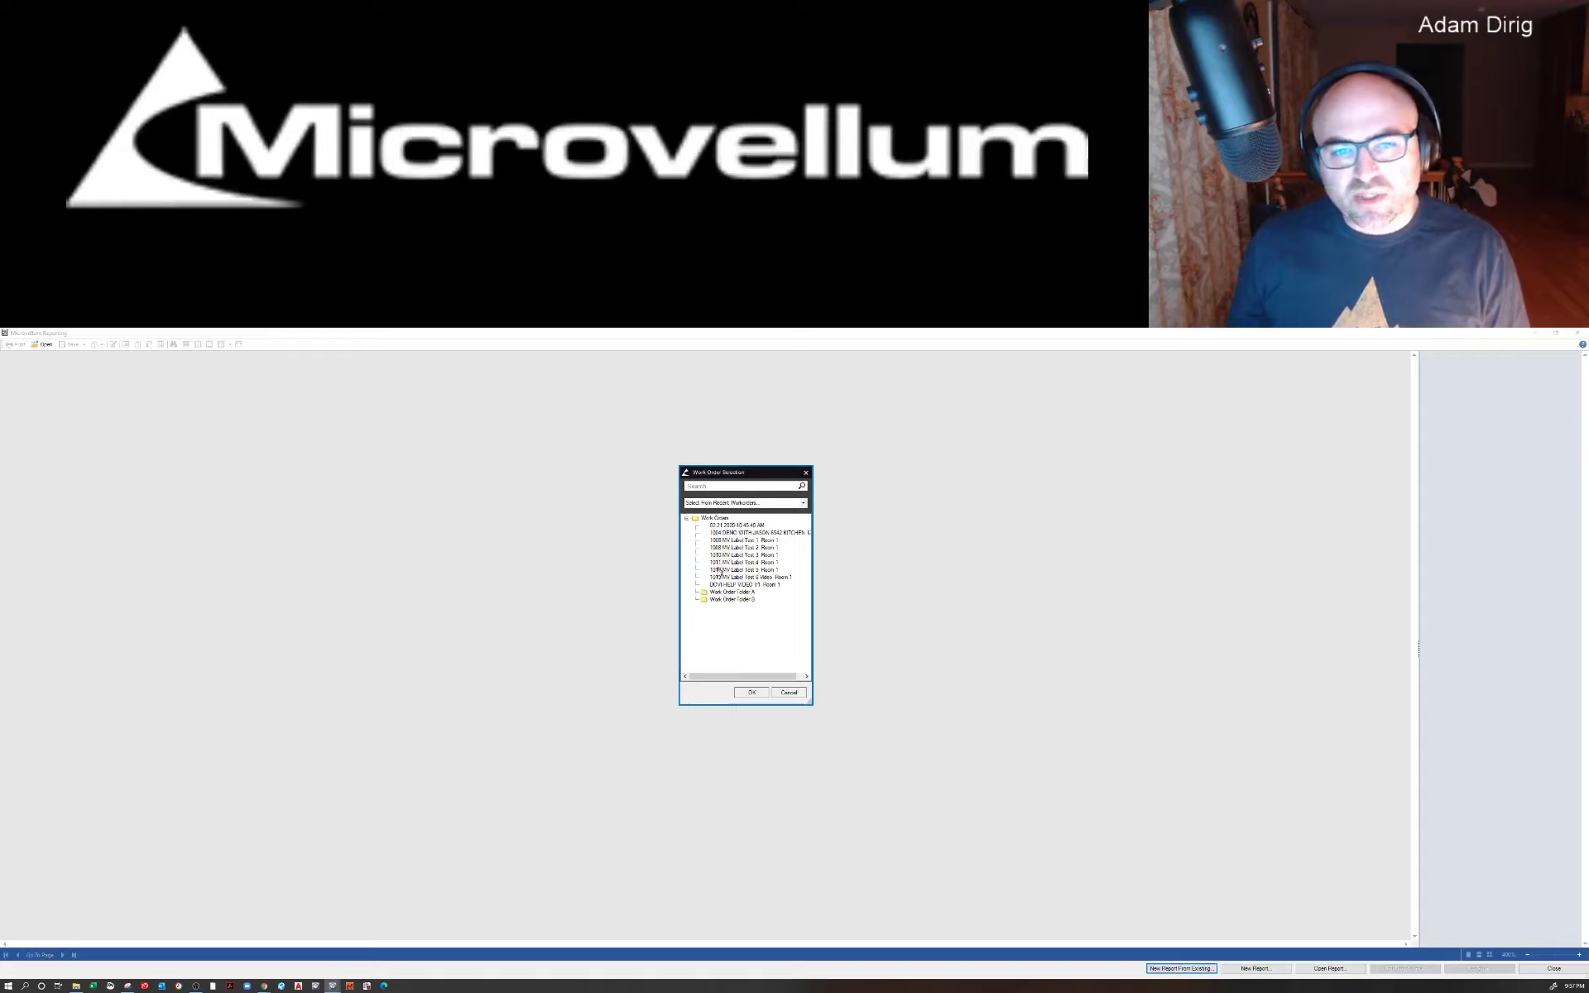
pyautogui.click(726, 577)
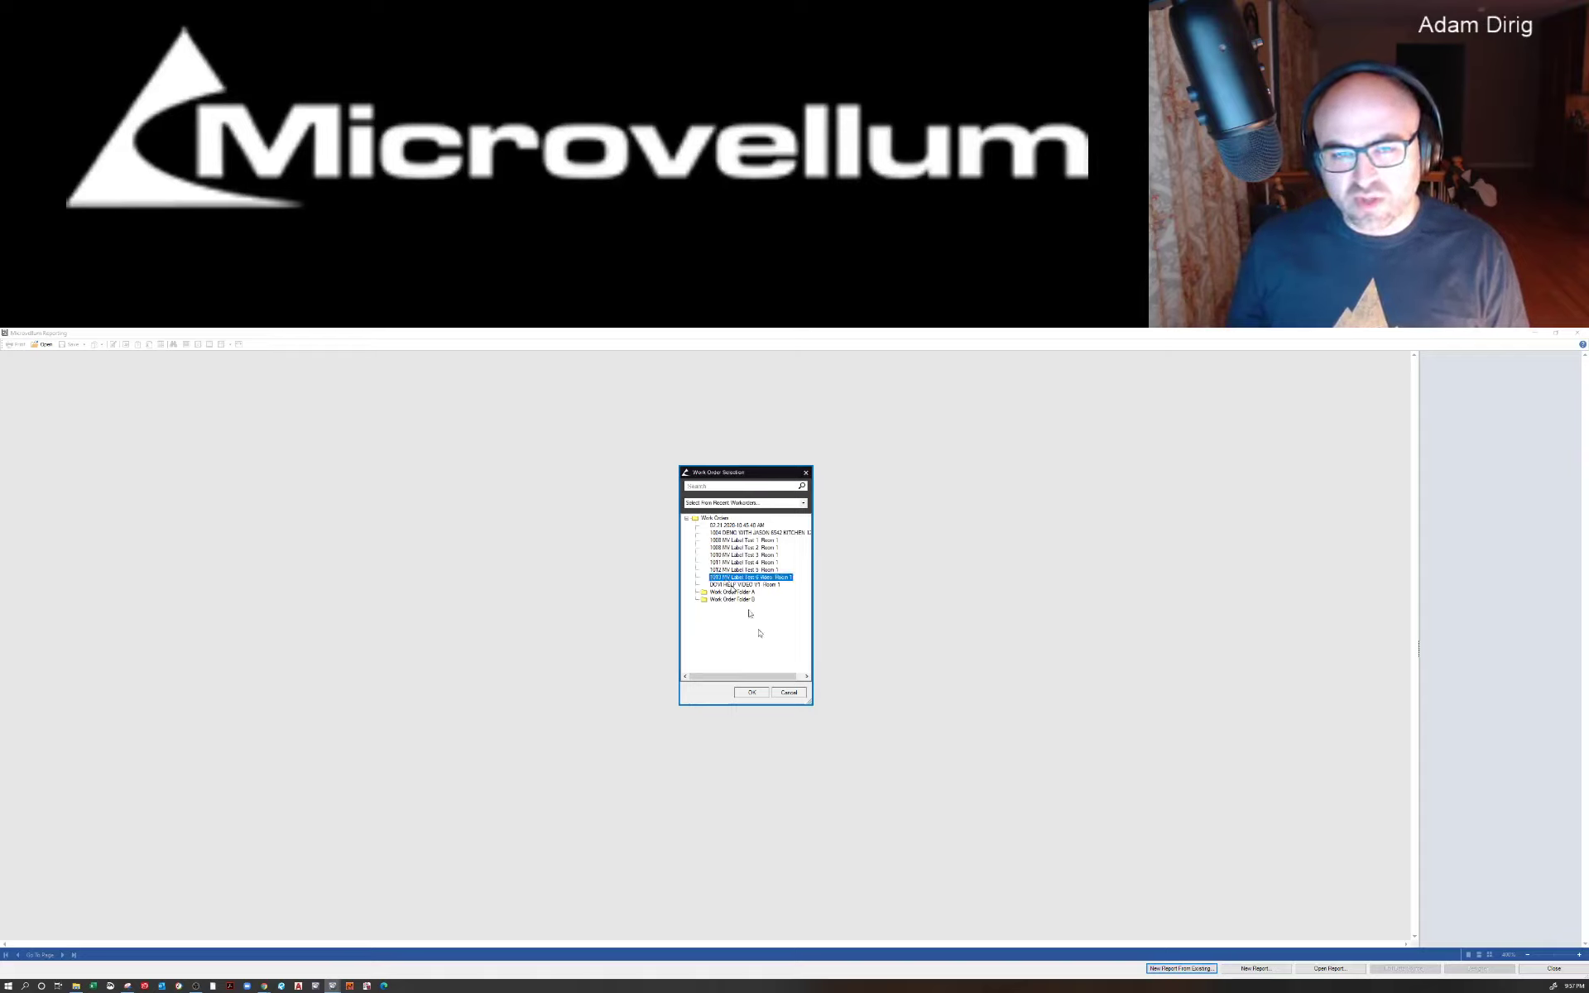
pyautogui.click(751, 694)
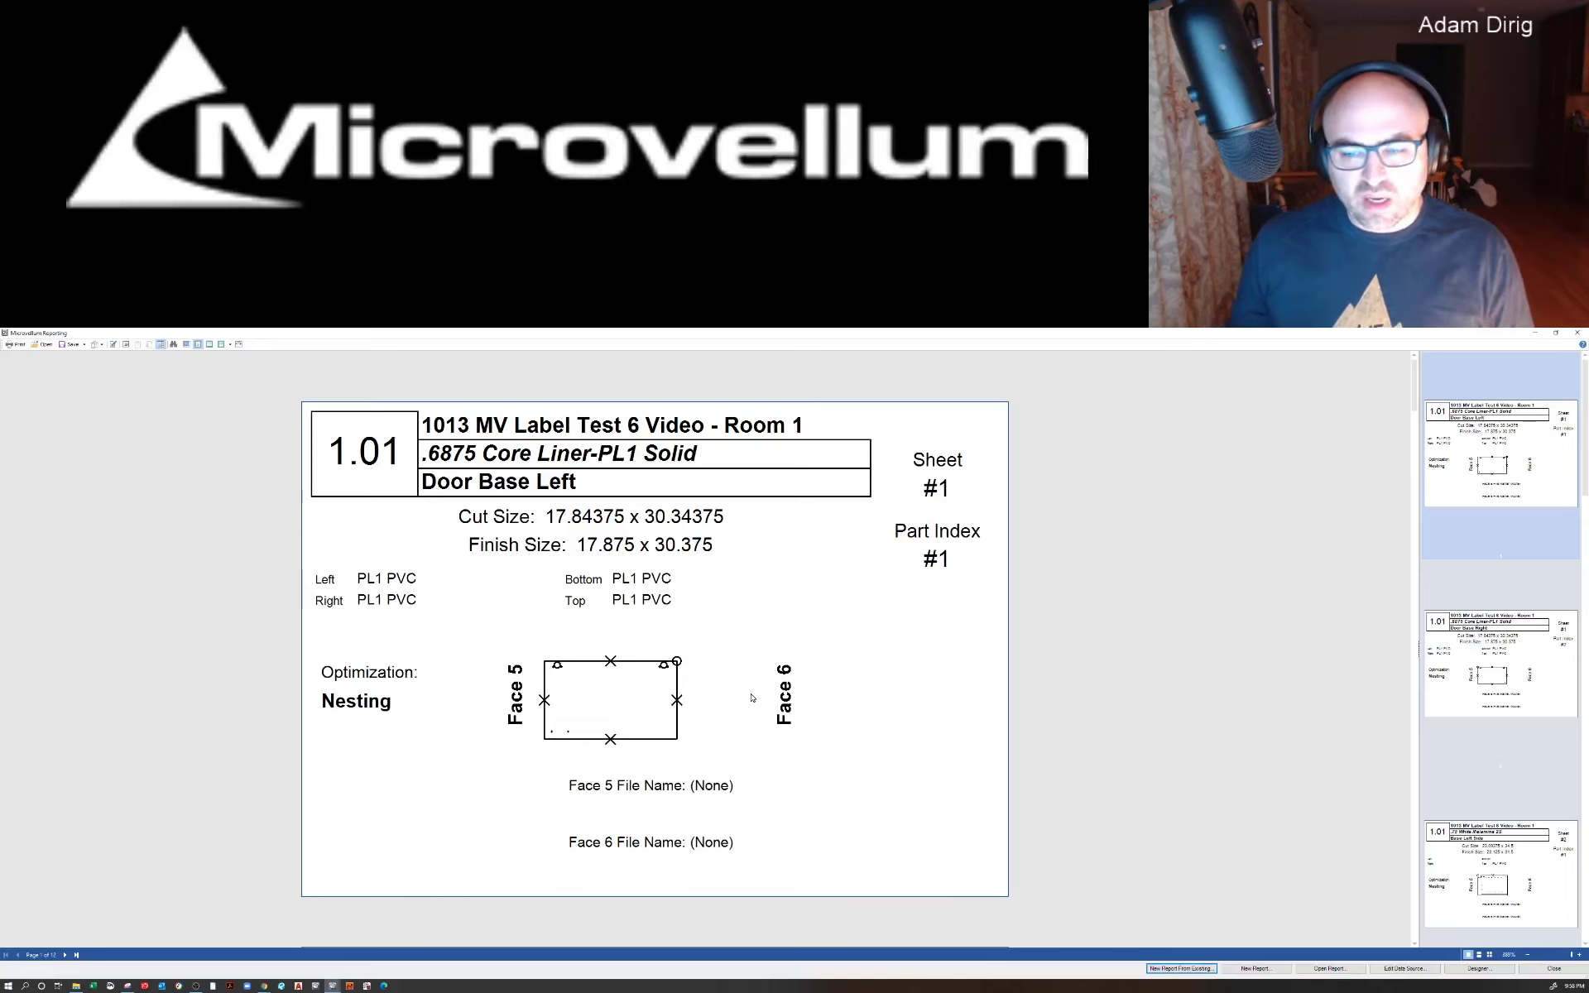
# Step: Open the new label report in the Designer and maximize the Designer window on the main screen
pyautogui.scroll(-4, 583, 563)
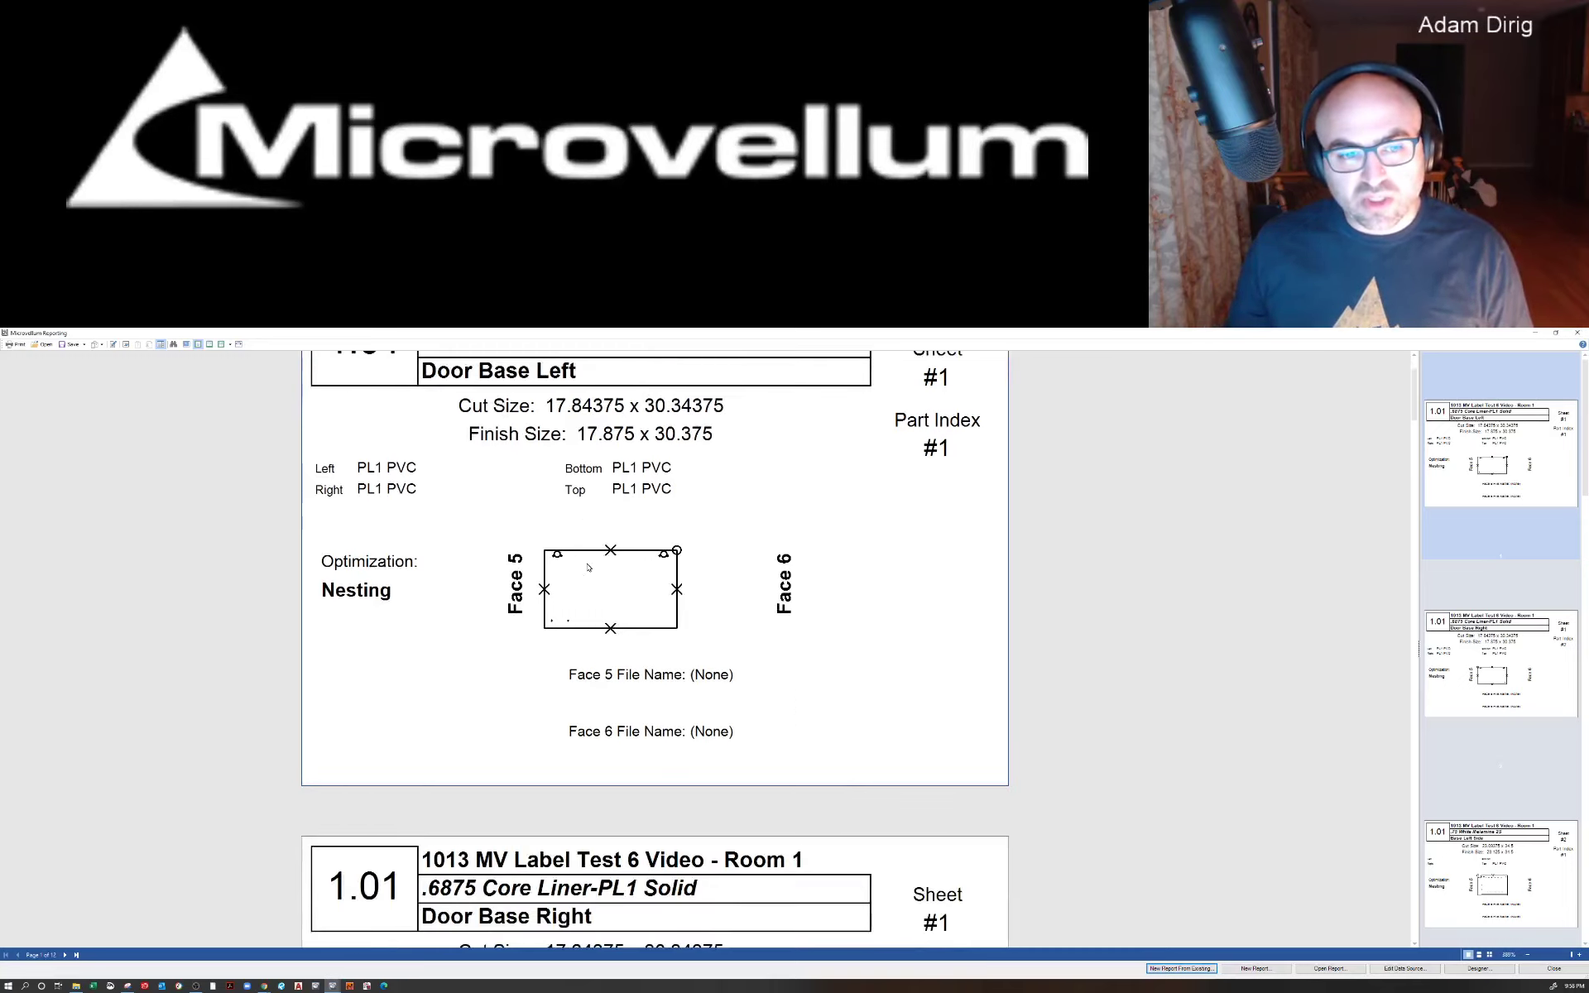
pyautogui.scroll(-9, 589, 567)
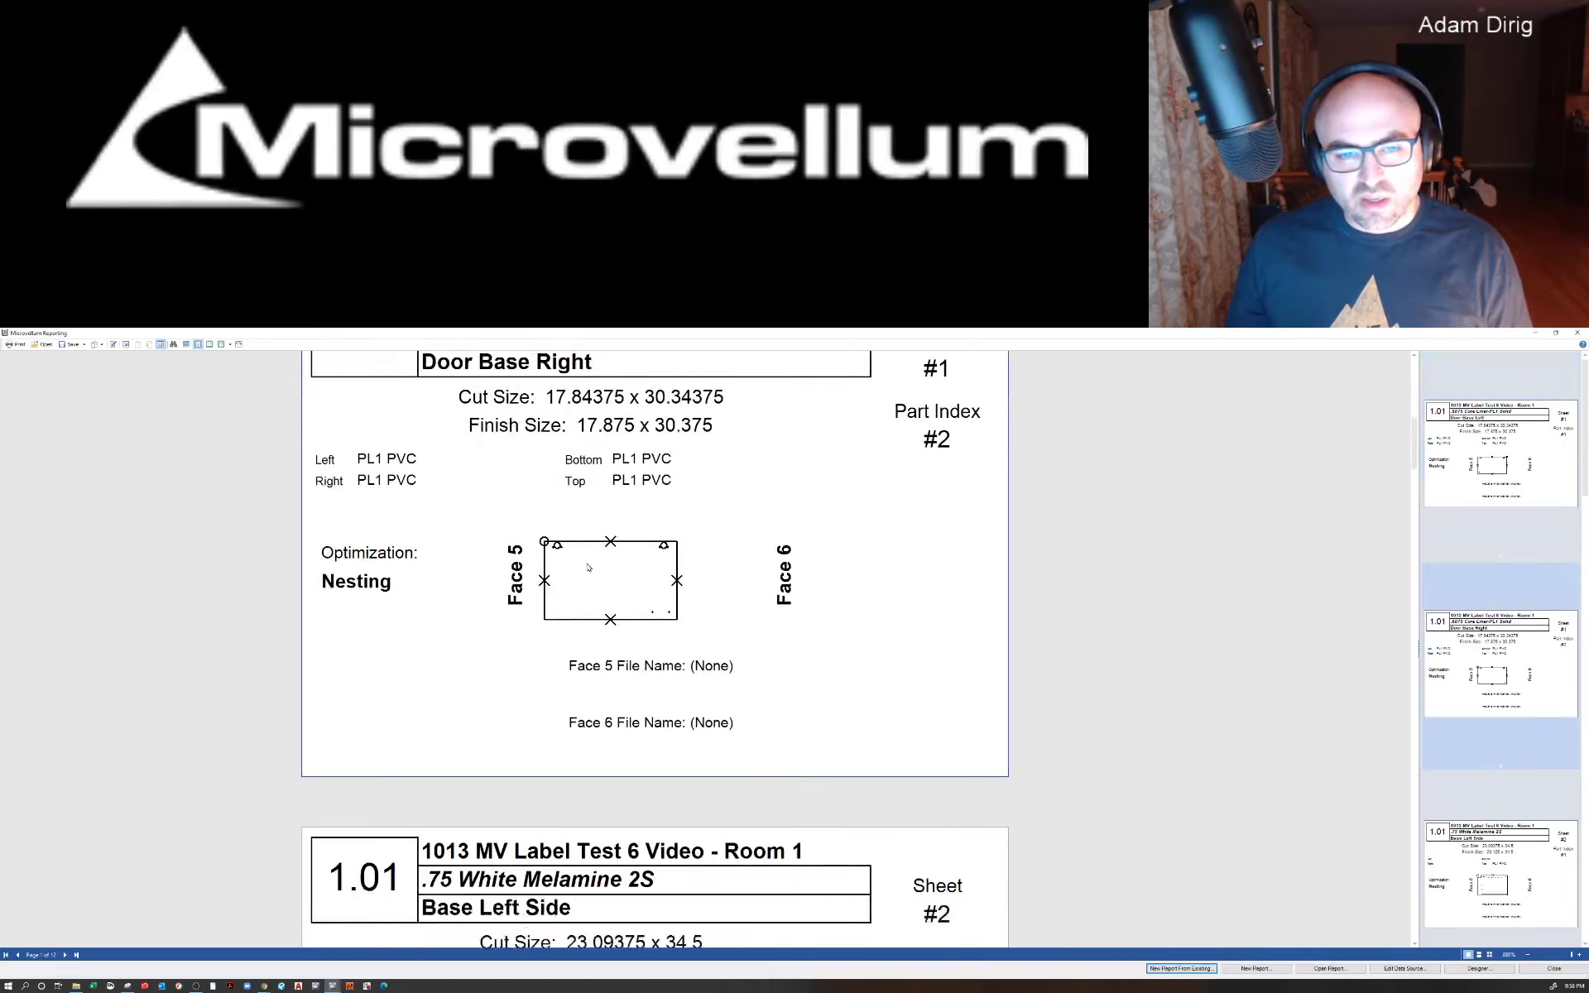
pyautogui.scroll(13, 588, 567)
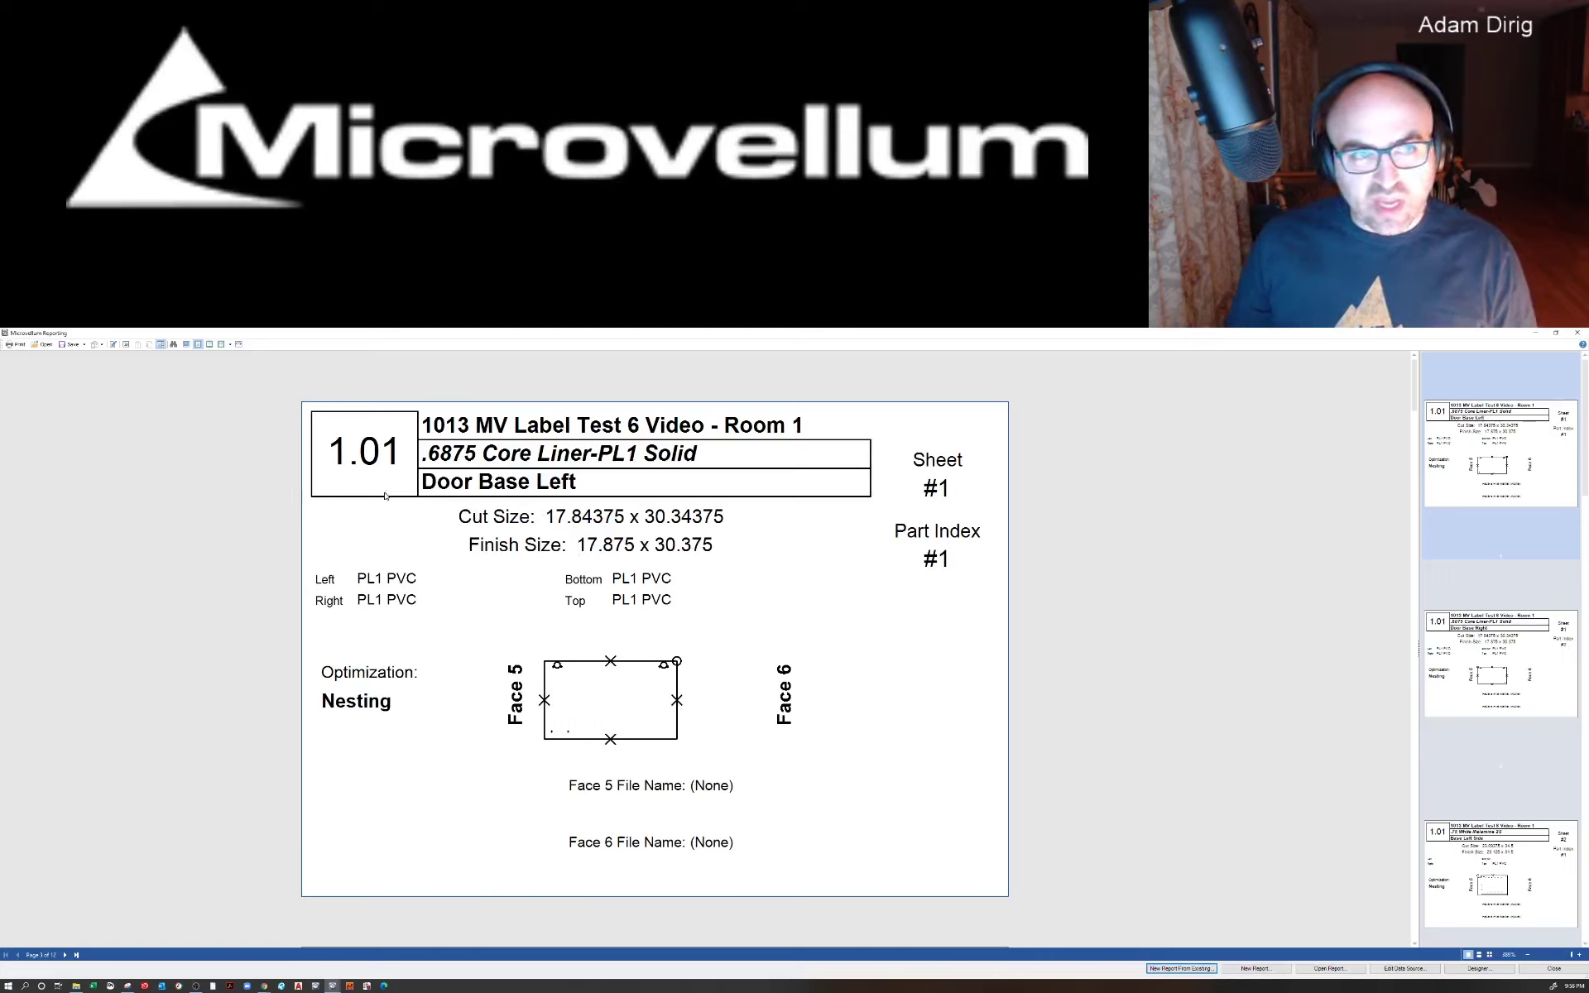
pyautogui.click(1479, 970)
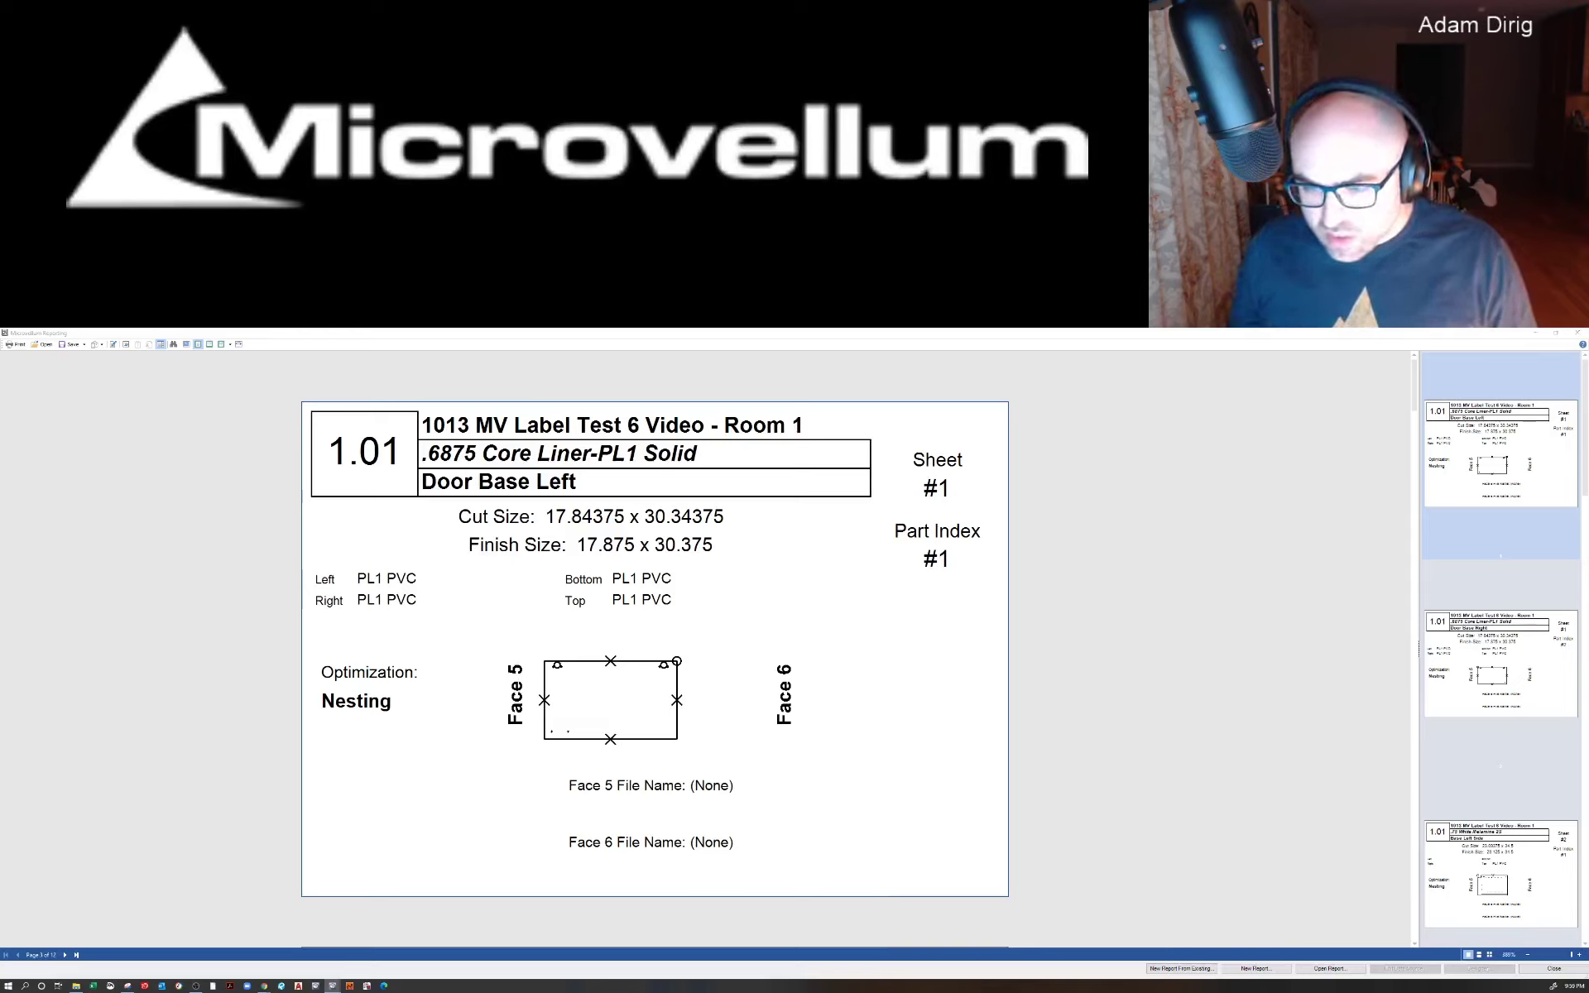
pyautogui.moveTo(1035, 989); pyautogui.dragTo(901, 439)
pyautogui.doubleClick(901, 439)
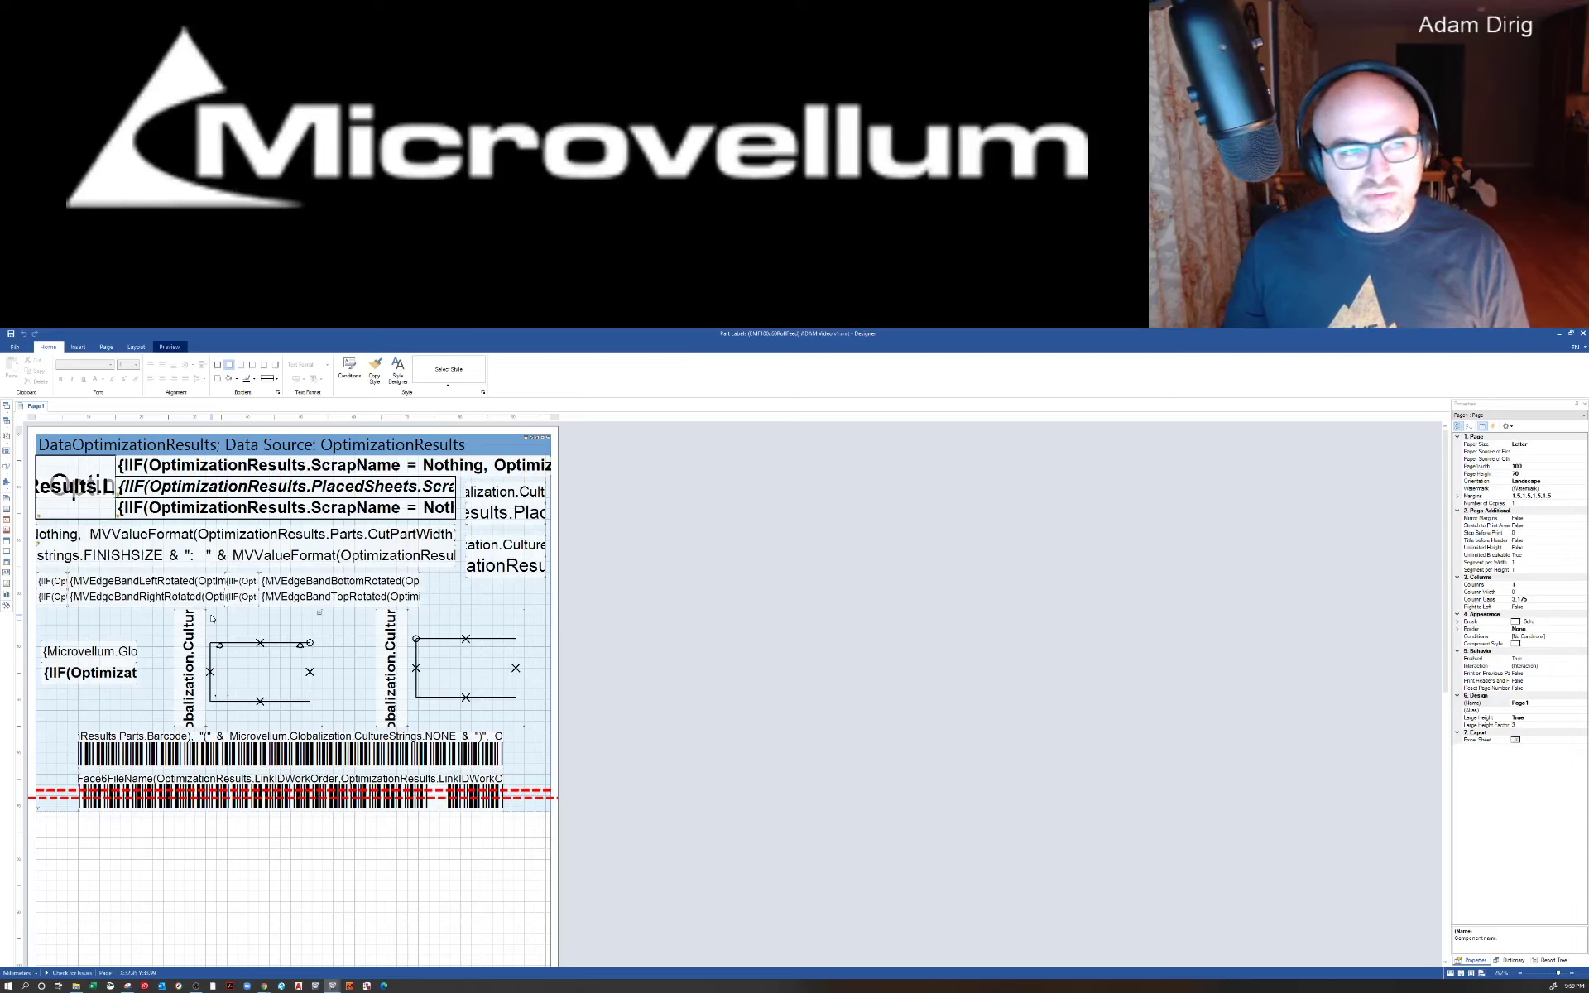
# Step: Inspect the report's general properties and the properties of the right edge band text field on the label template
pyautogui.click(663, 629)
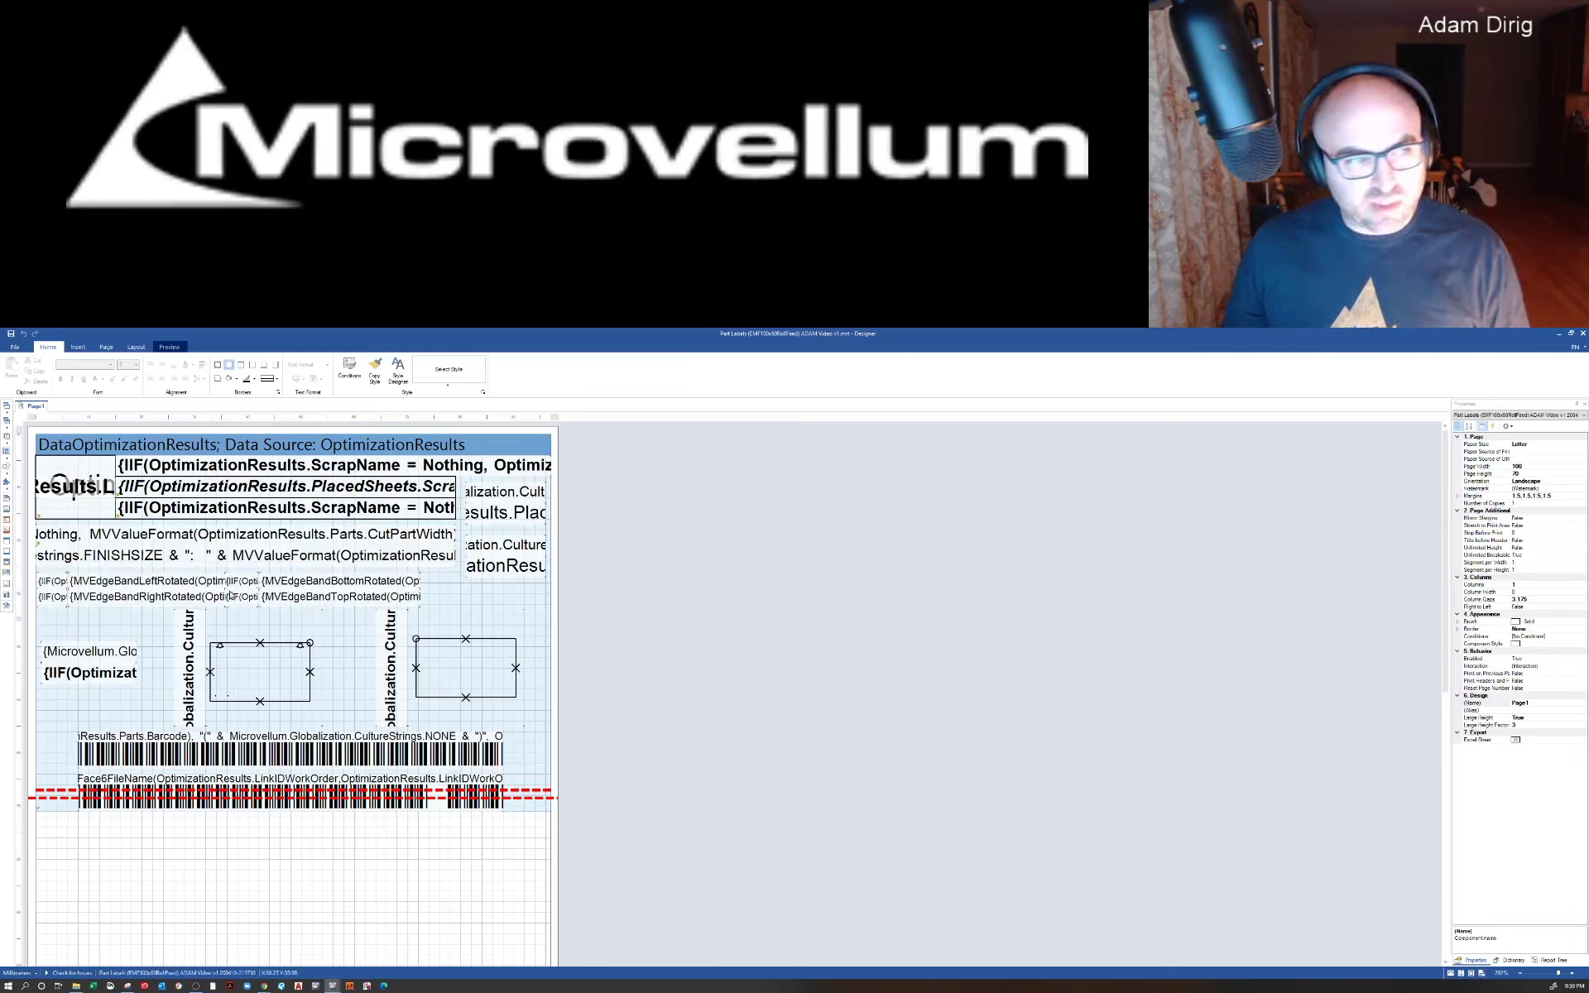
pyautogui.click(223, 596)
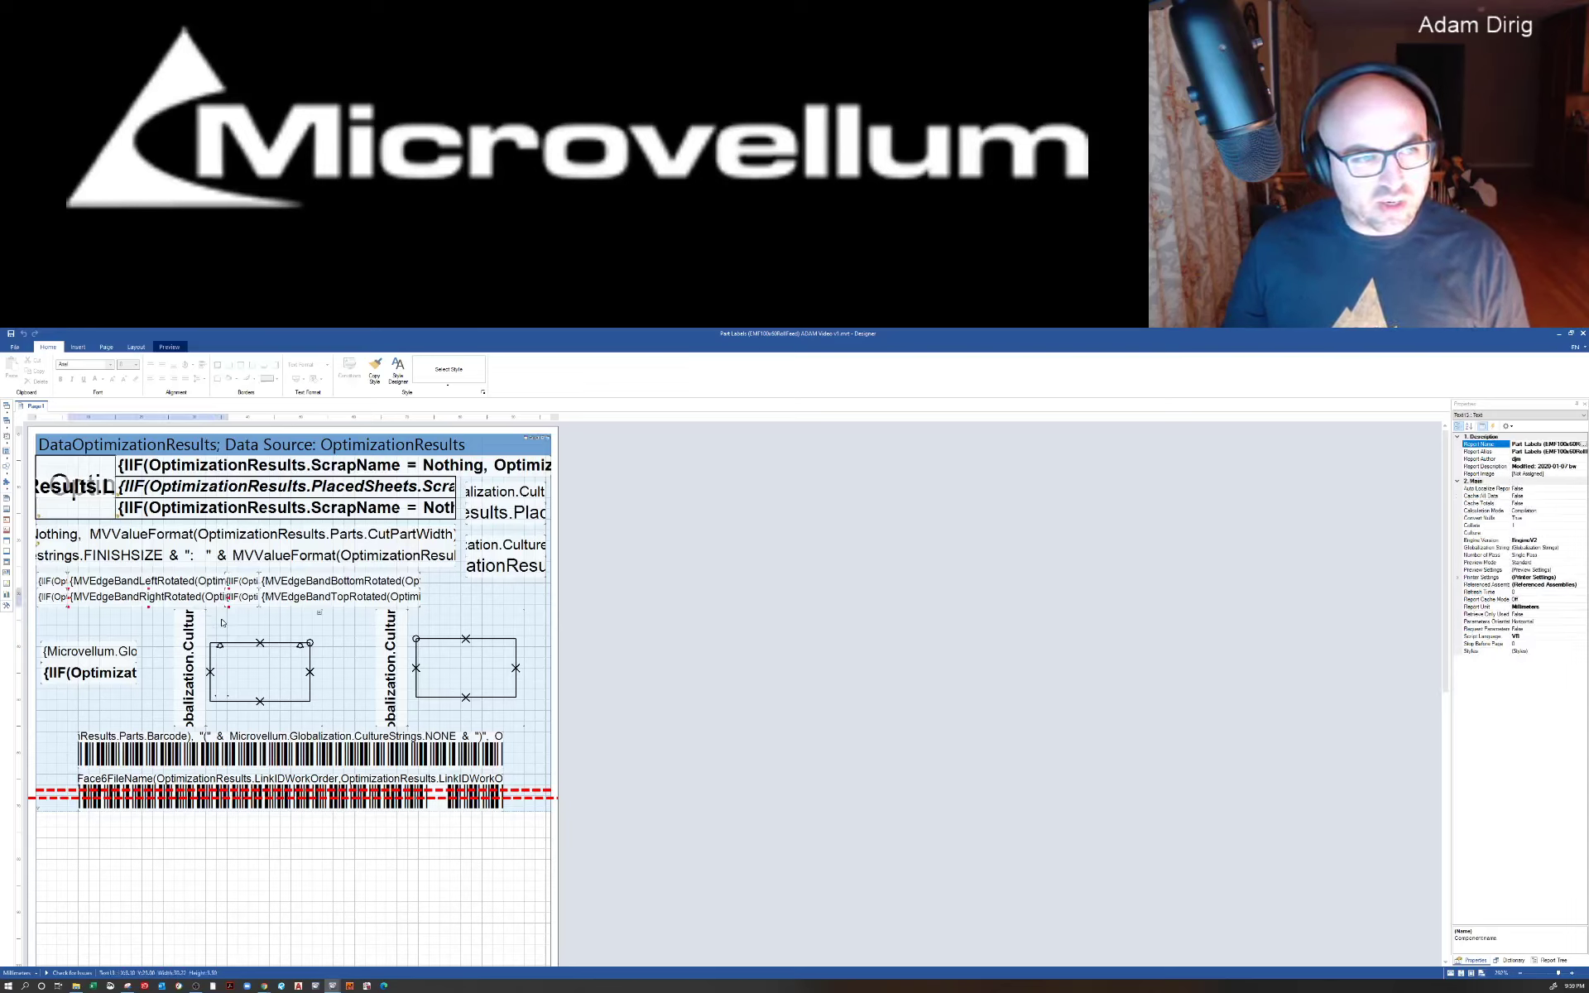
pyautogui.keyDown('ctrl'); pyautogui.scroll(1, 226, 613); pyautogui.keyUp('ctrl')
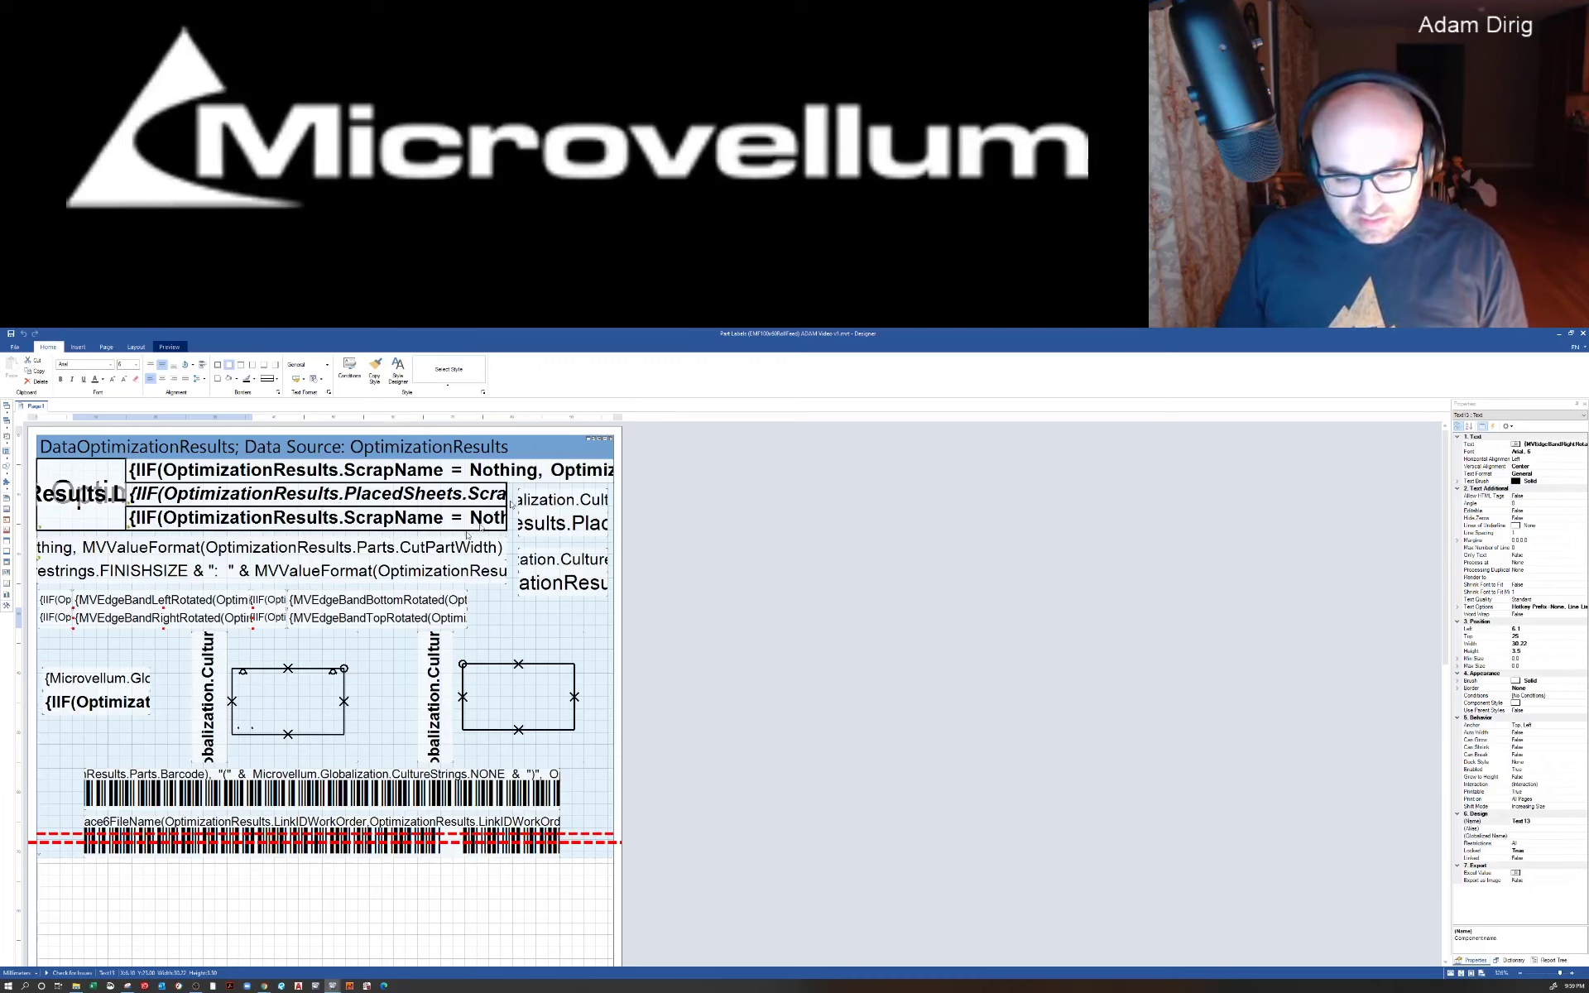
pyautogui.click(678, 625)
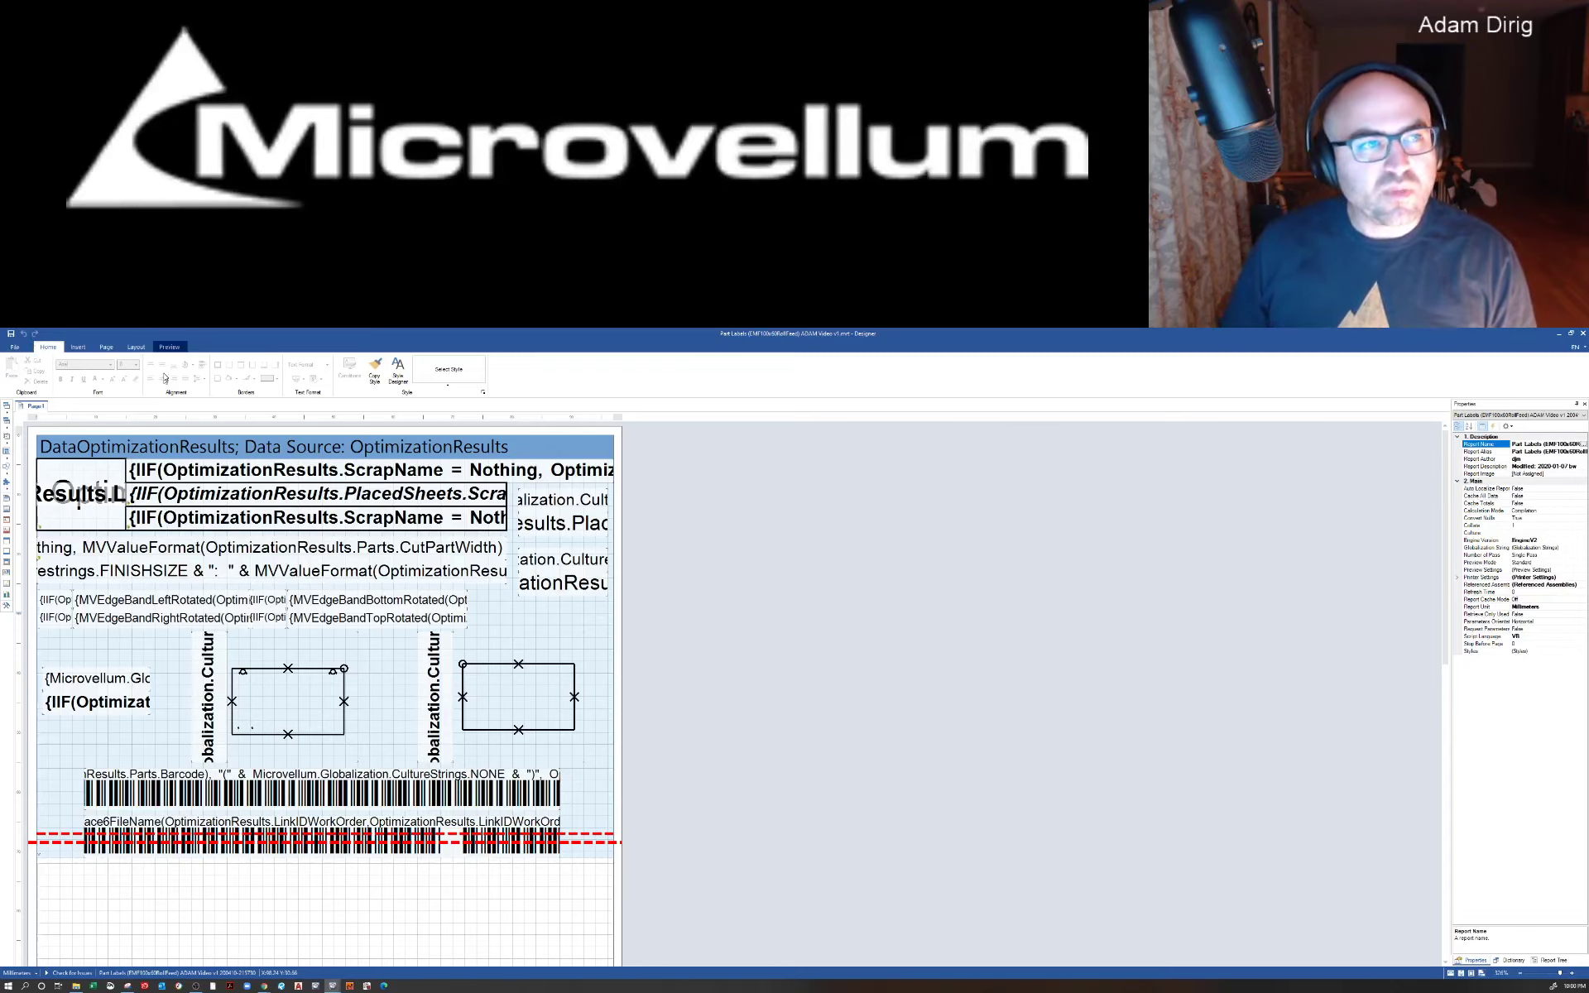
# Step: Preview the label report and check the Door Base Left and Door Base Right labels
pyautogui.click(170, 348)
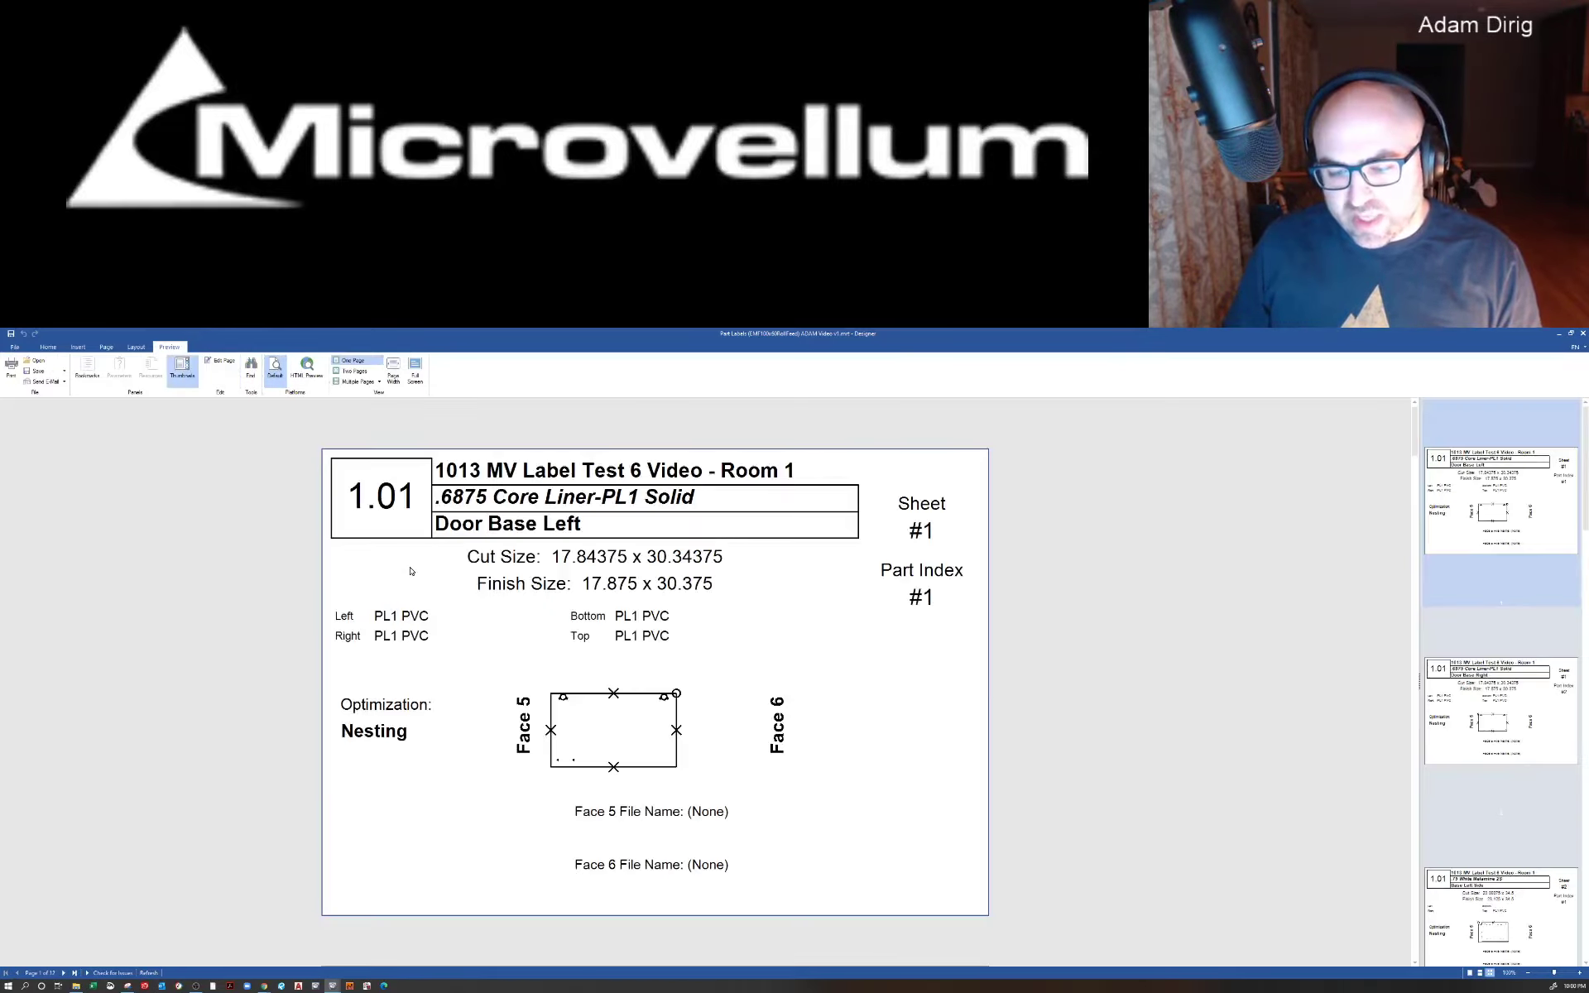
pyautogui.scroll(-5, 397, 563)
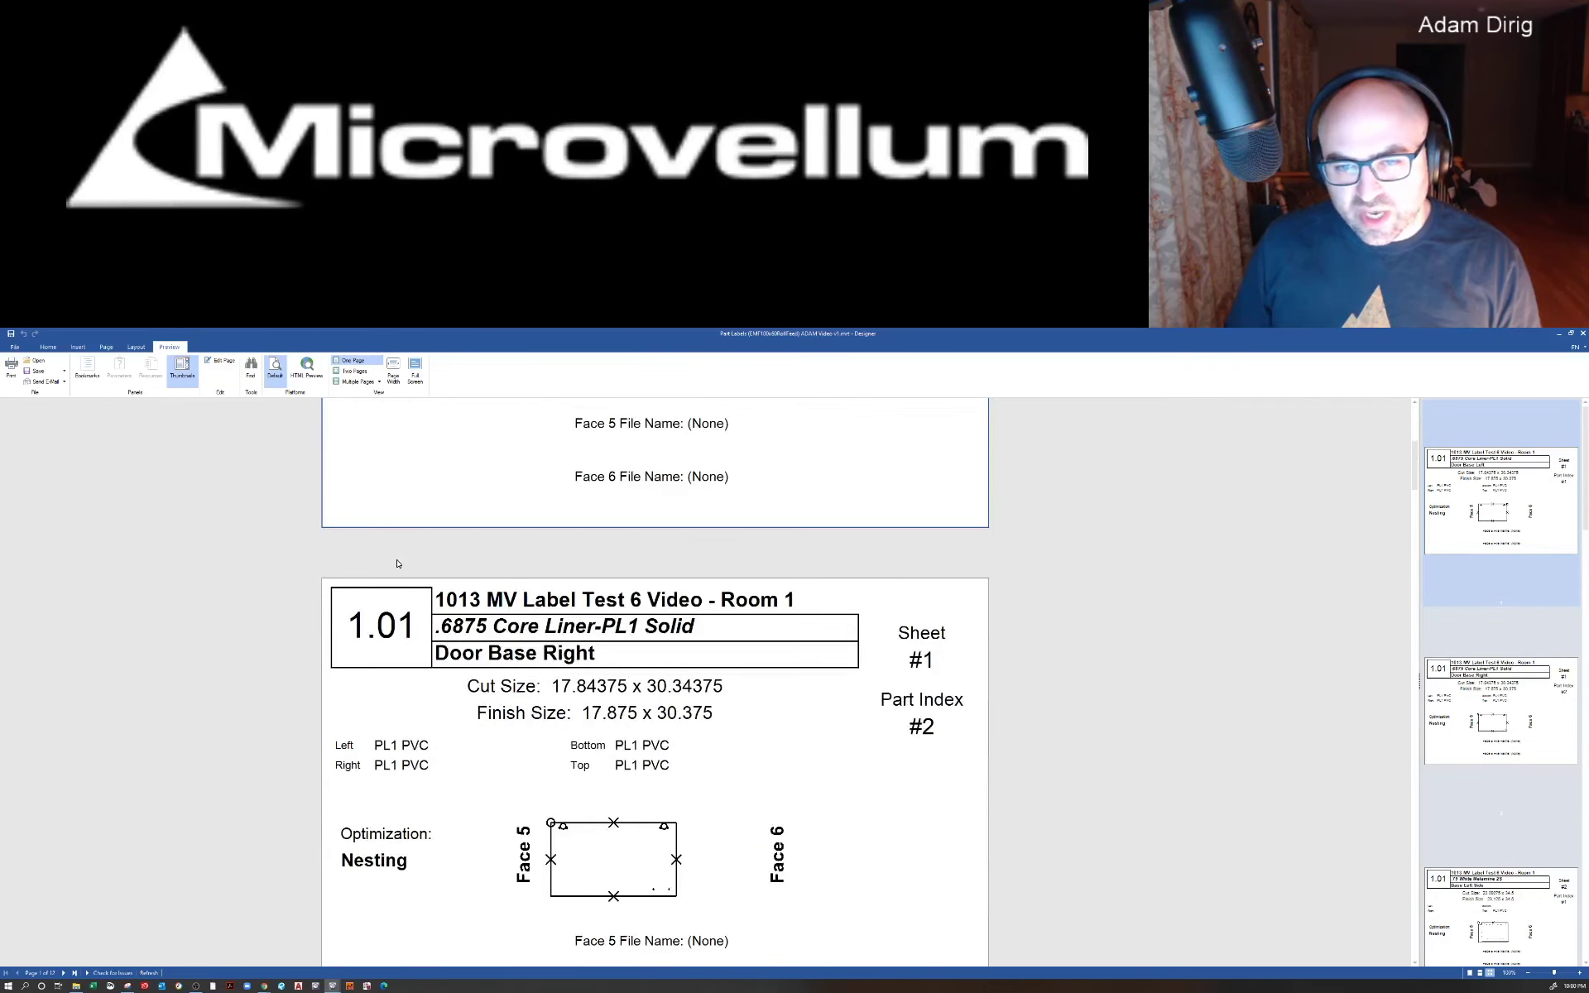
pyautogui.scroll(2, 397, 564)
pyautogui.scroll(4, 397, 563)
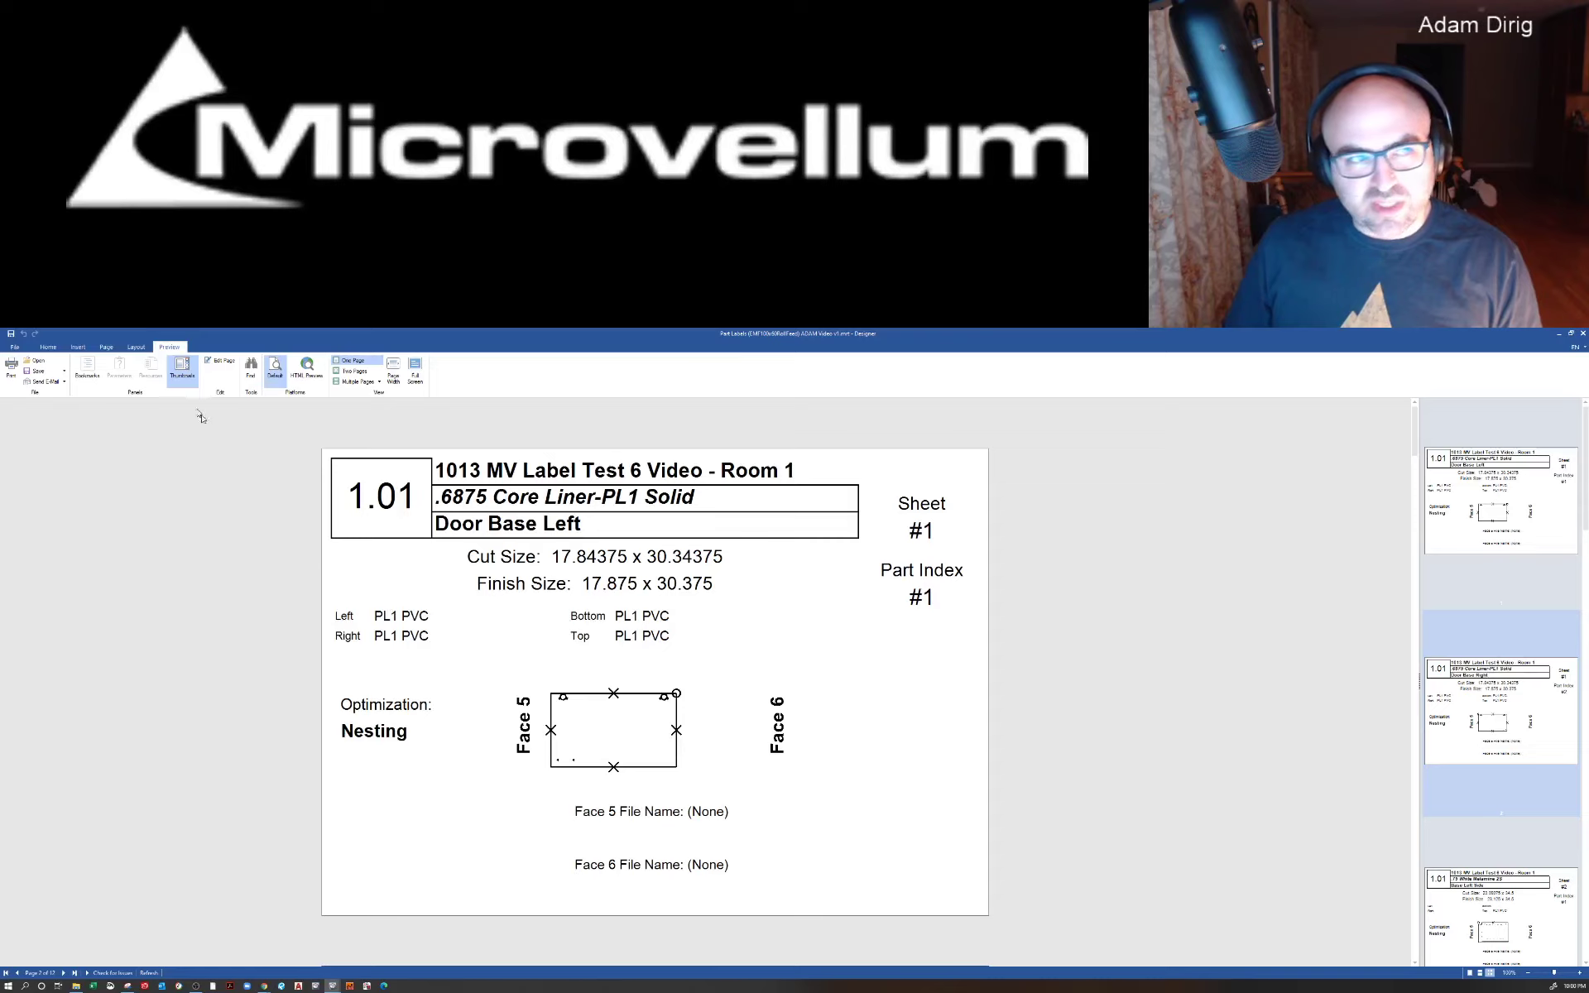
# Step: Return to the label template and inspect the Face 5 file name text and the barcode field below it
pyautogui.click(135, 348)
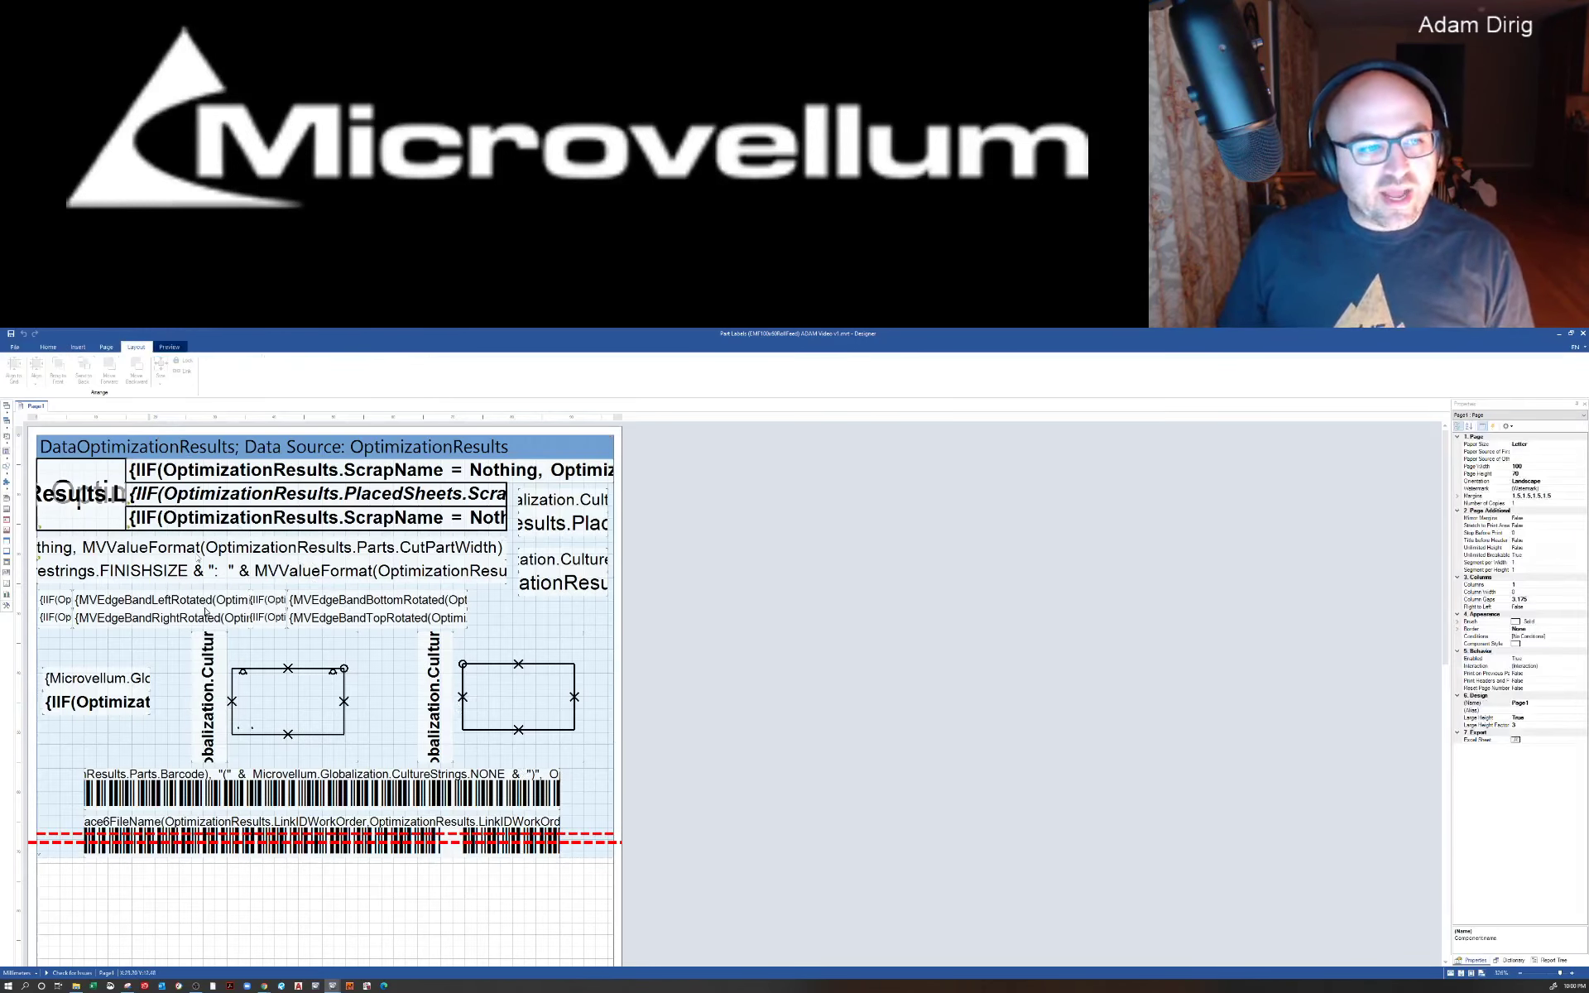
pyautogui.click(137, 778)
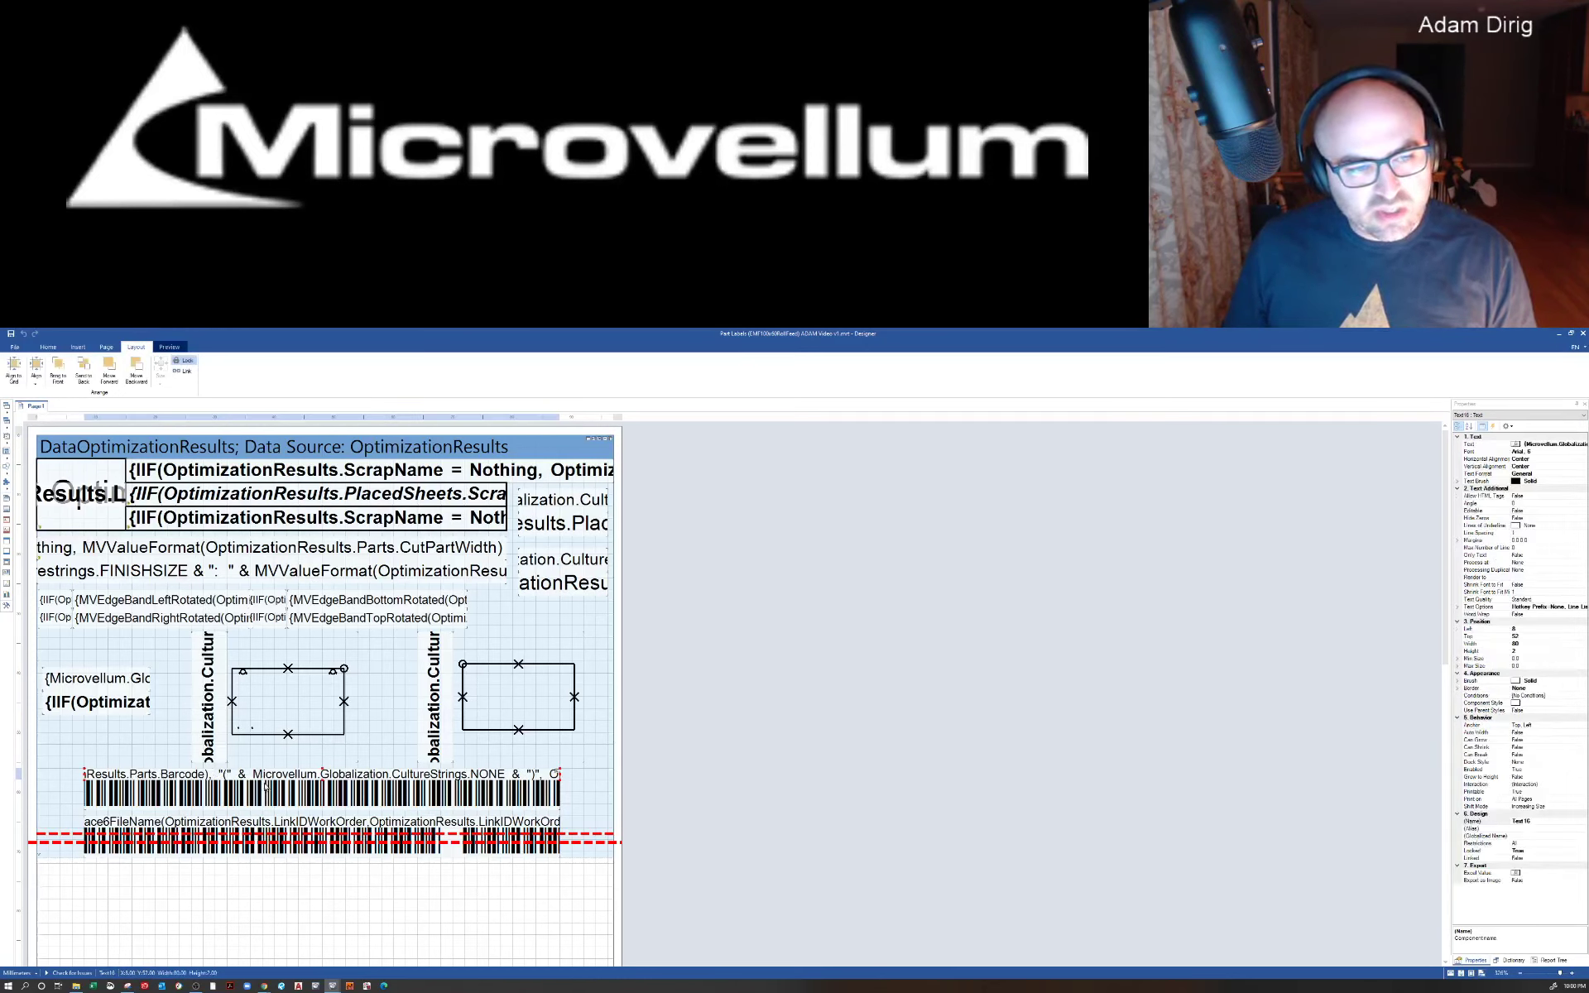
pyautogui.click(269, 796)
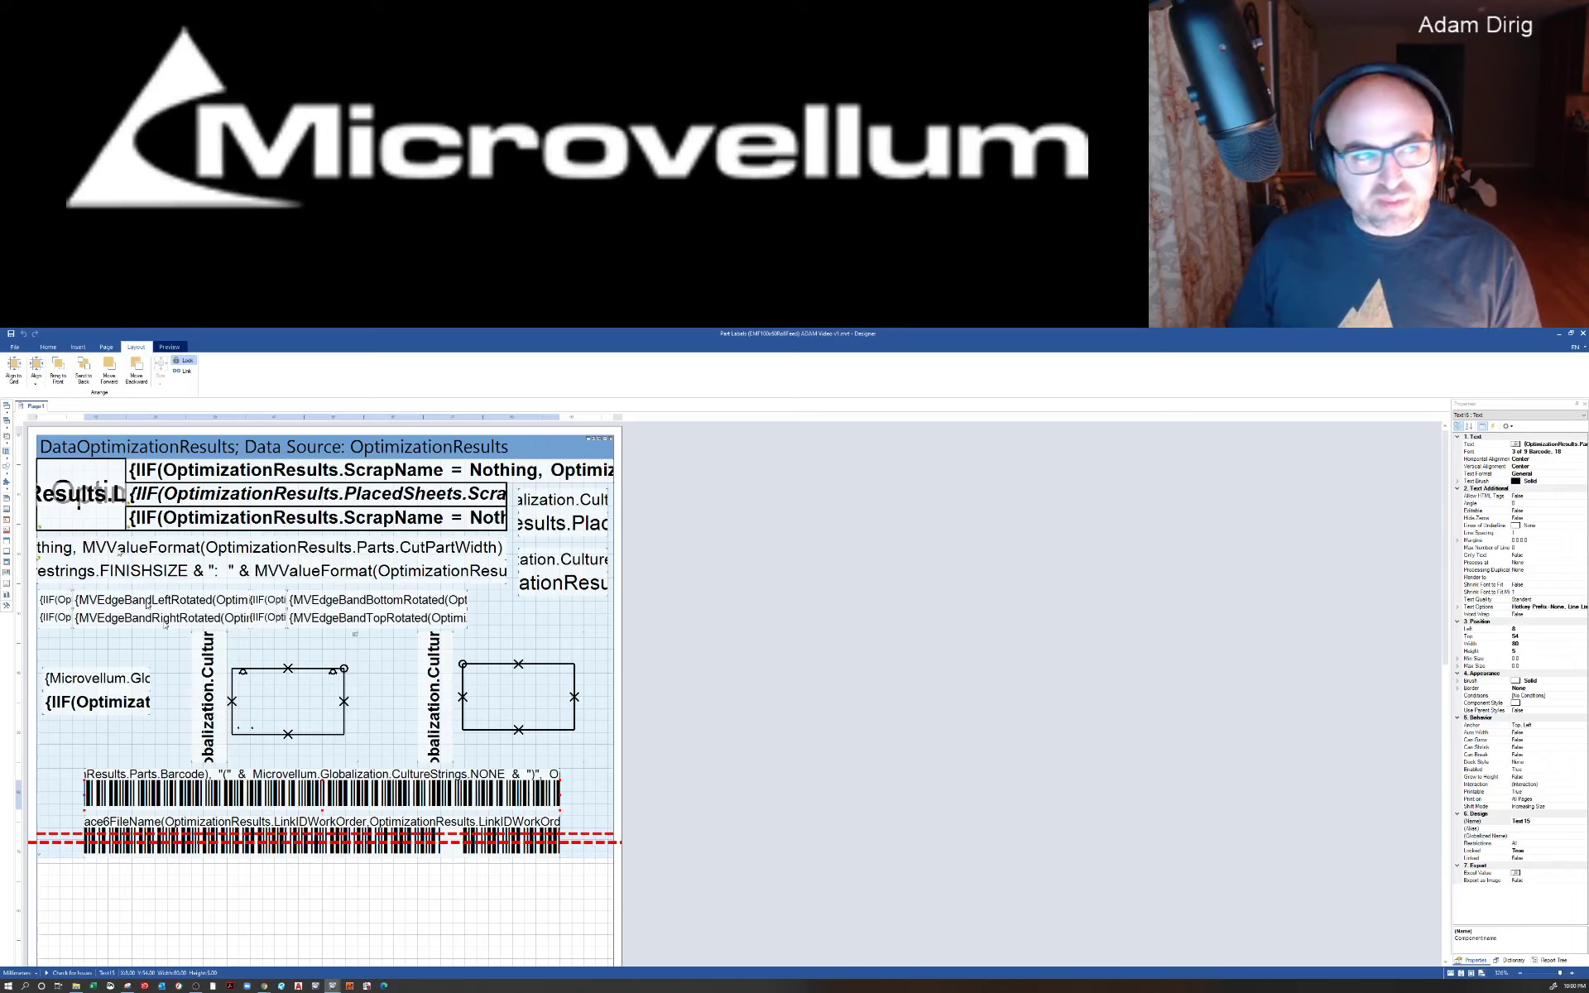
pyautogui.click(107, 348)
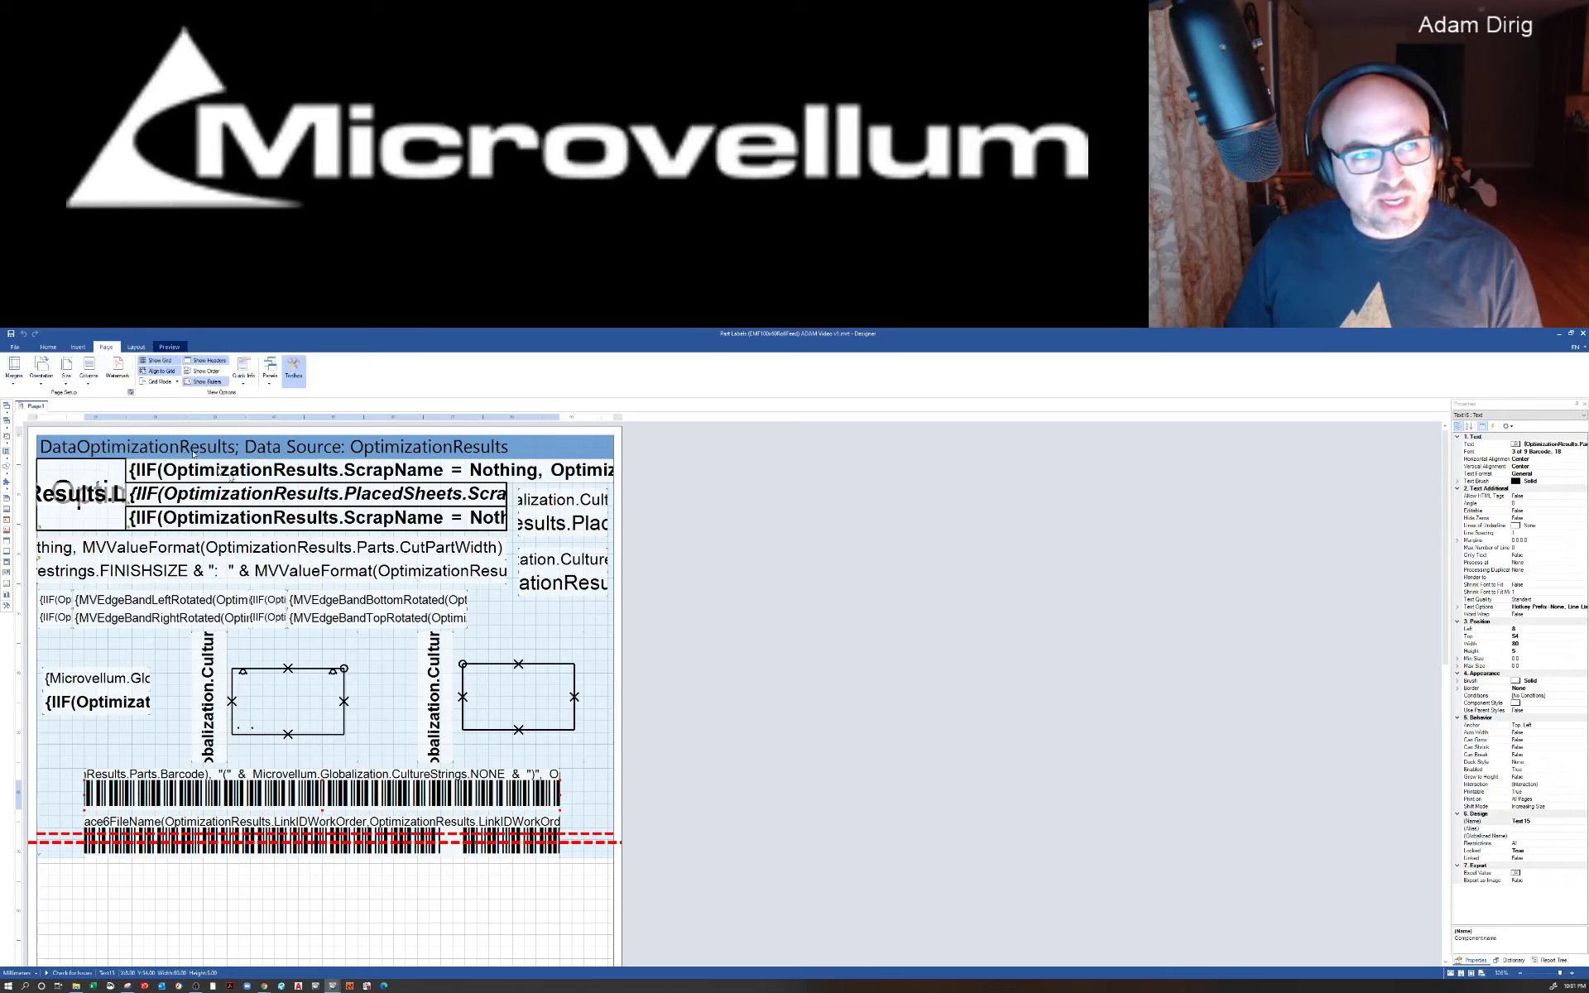
pyautogui.click(129, 393)
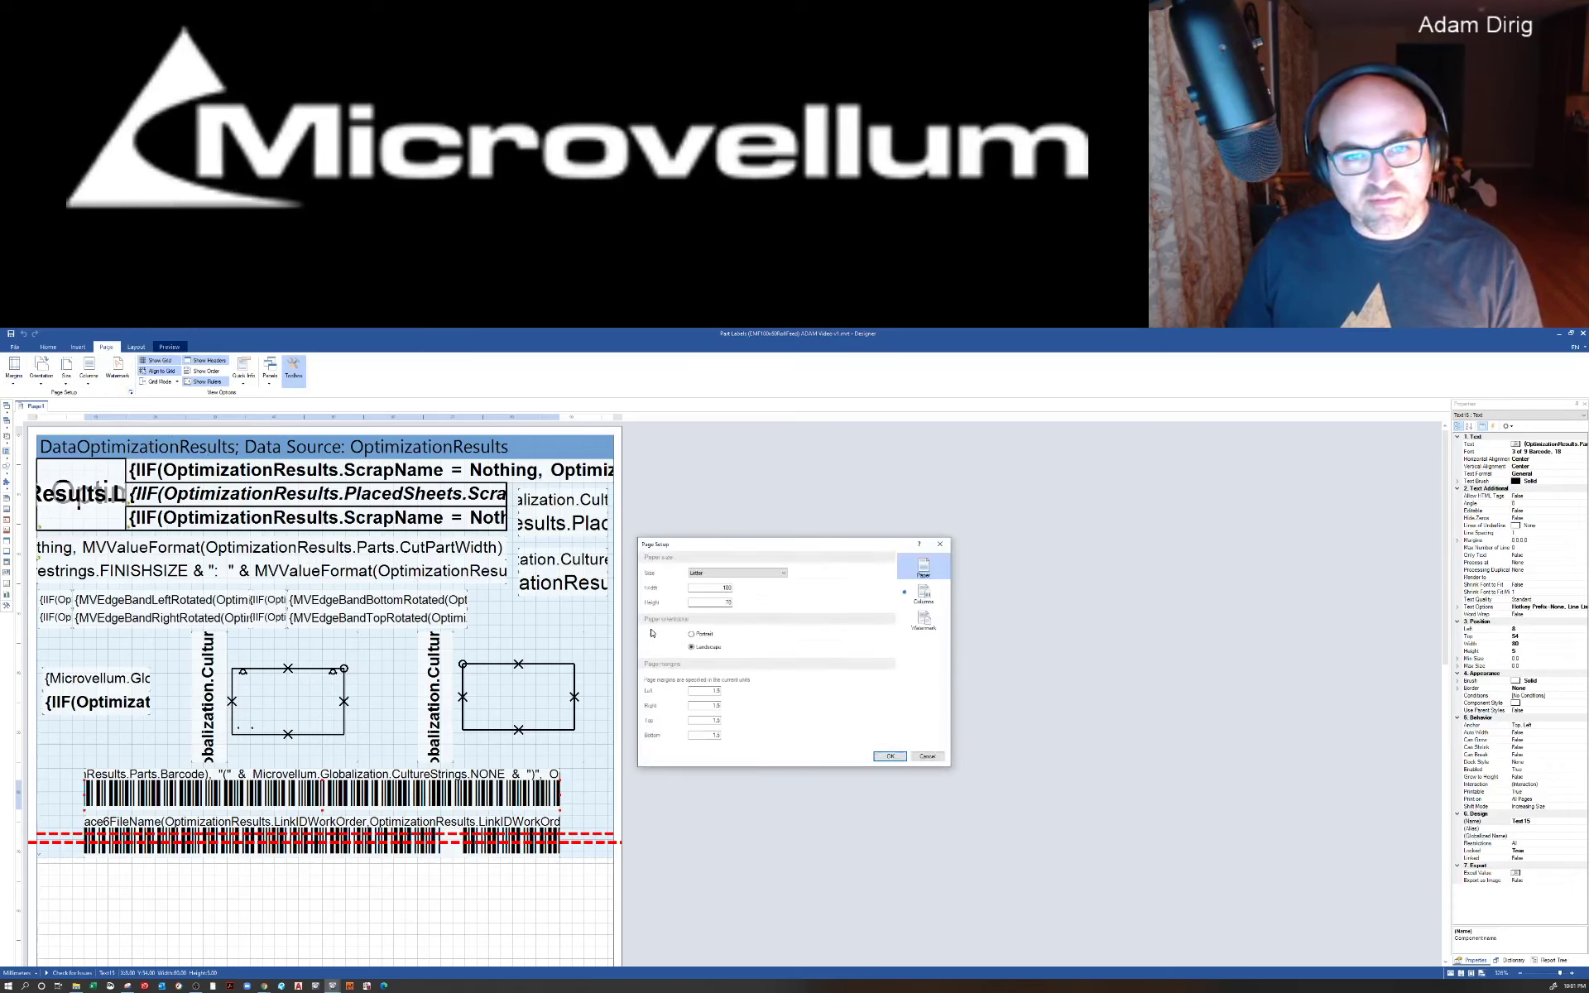
pyautogui.click(926, 756)
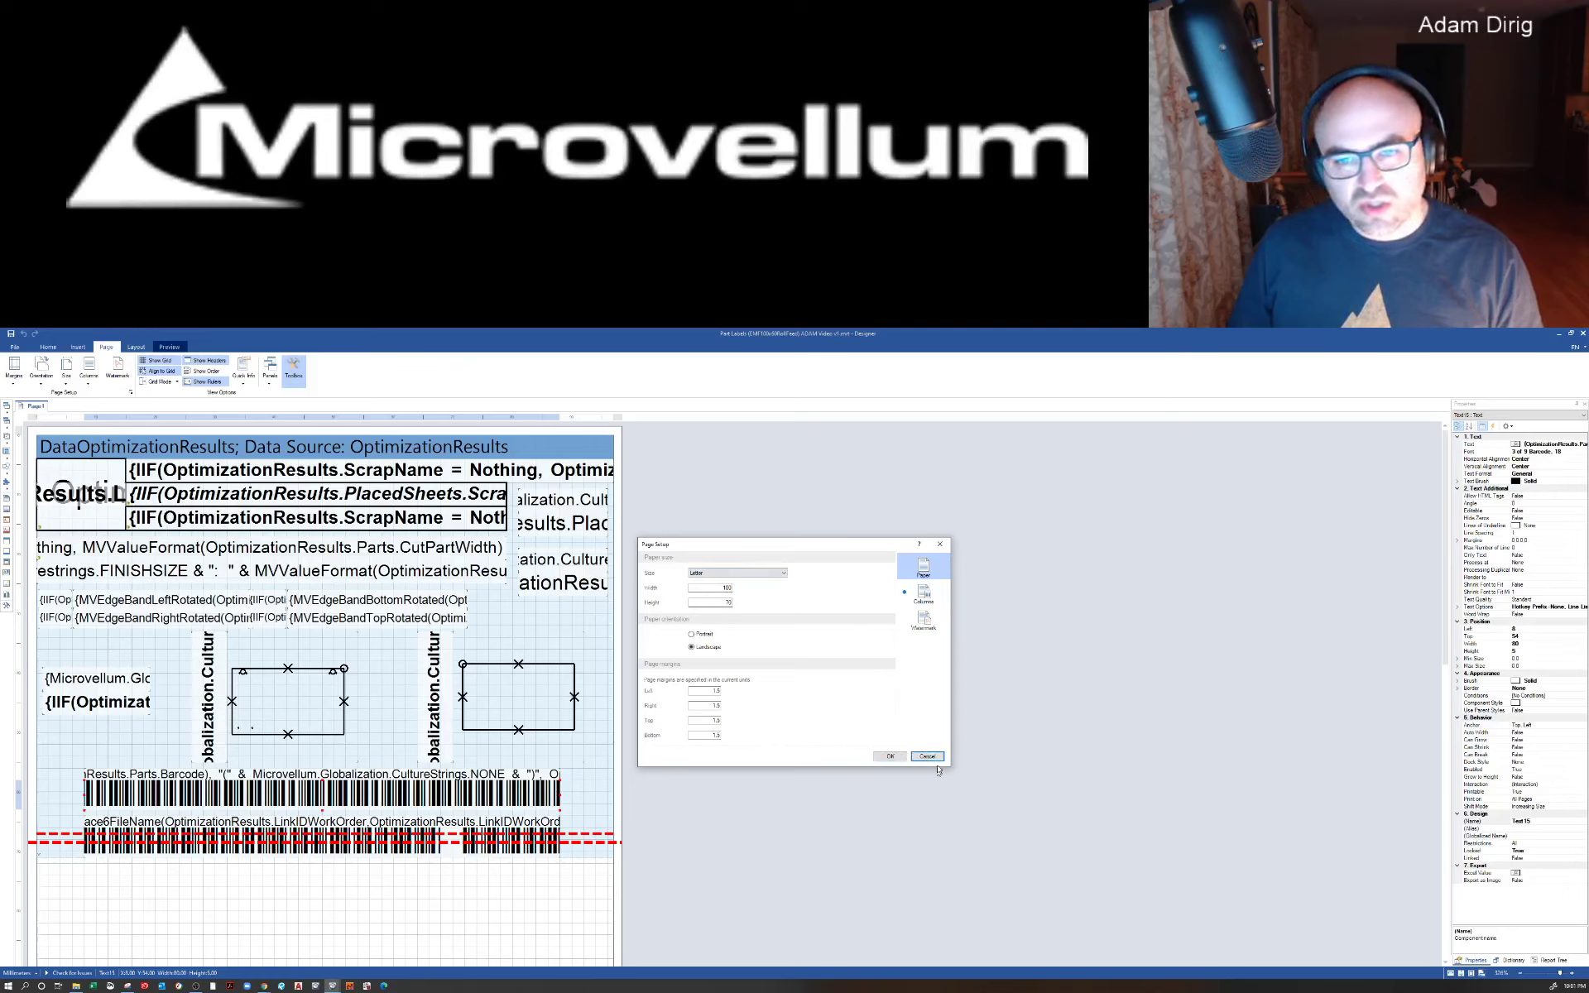
pyautogui.click(927, 756)
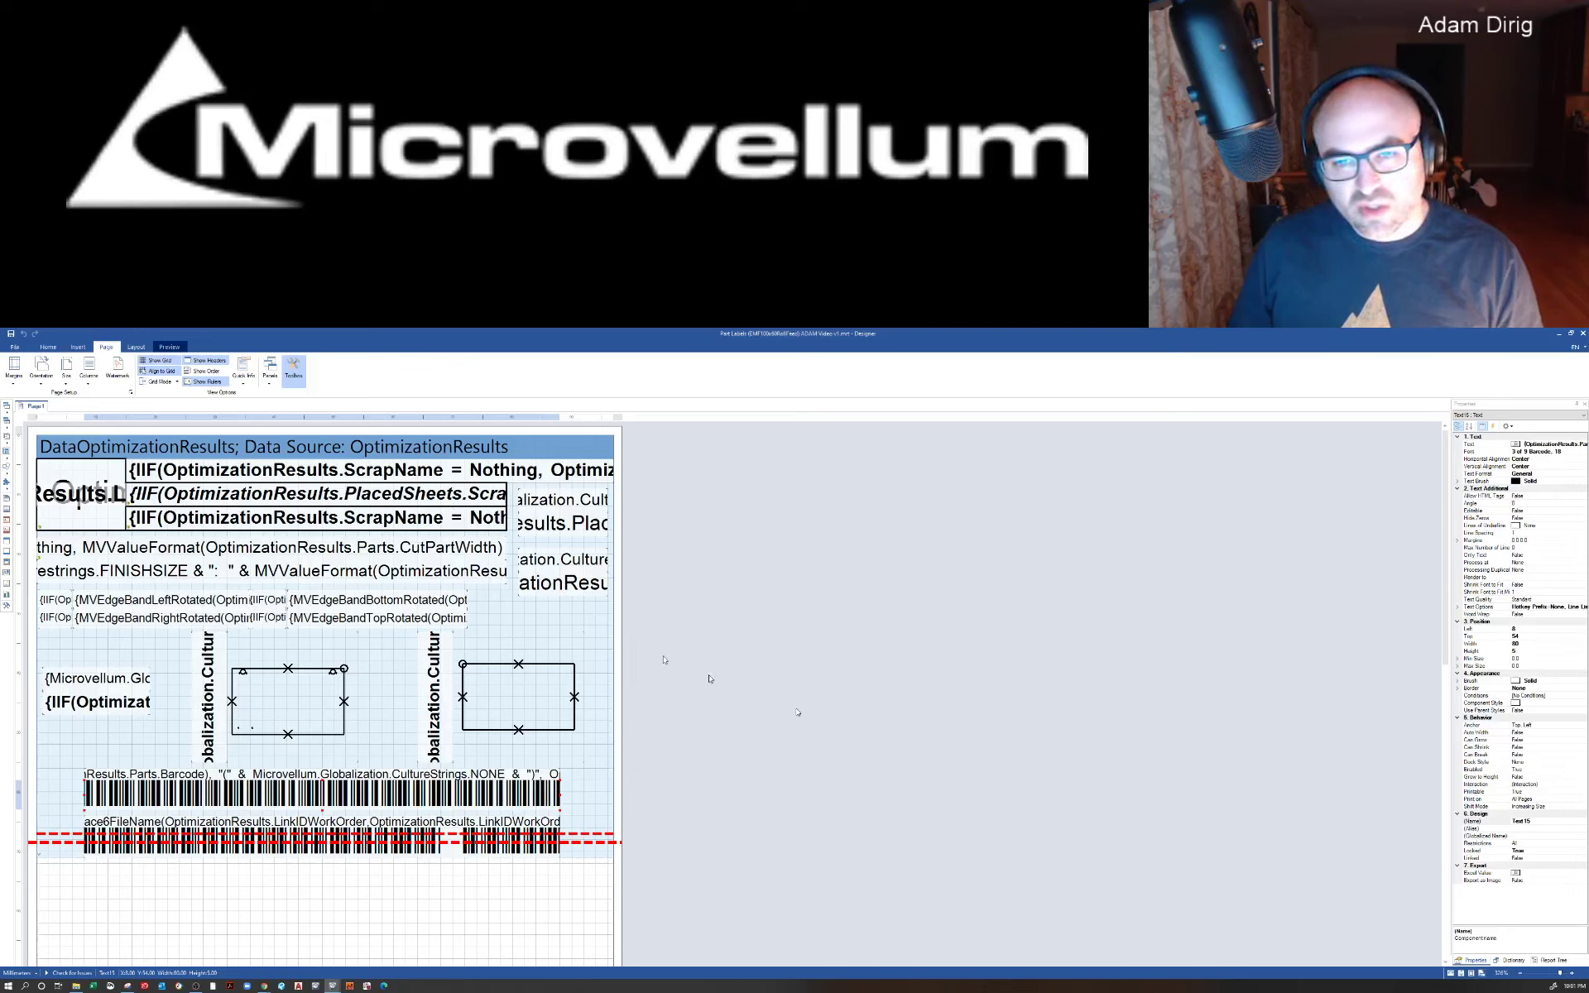
# Step: Set the label's paper height to 60 mm in the page setup and apply it
pyautogui.click(115, 347)
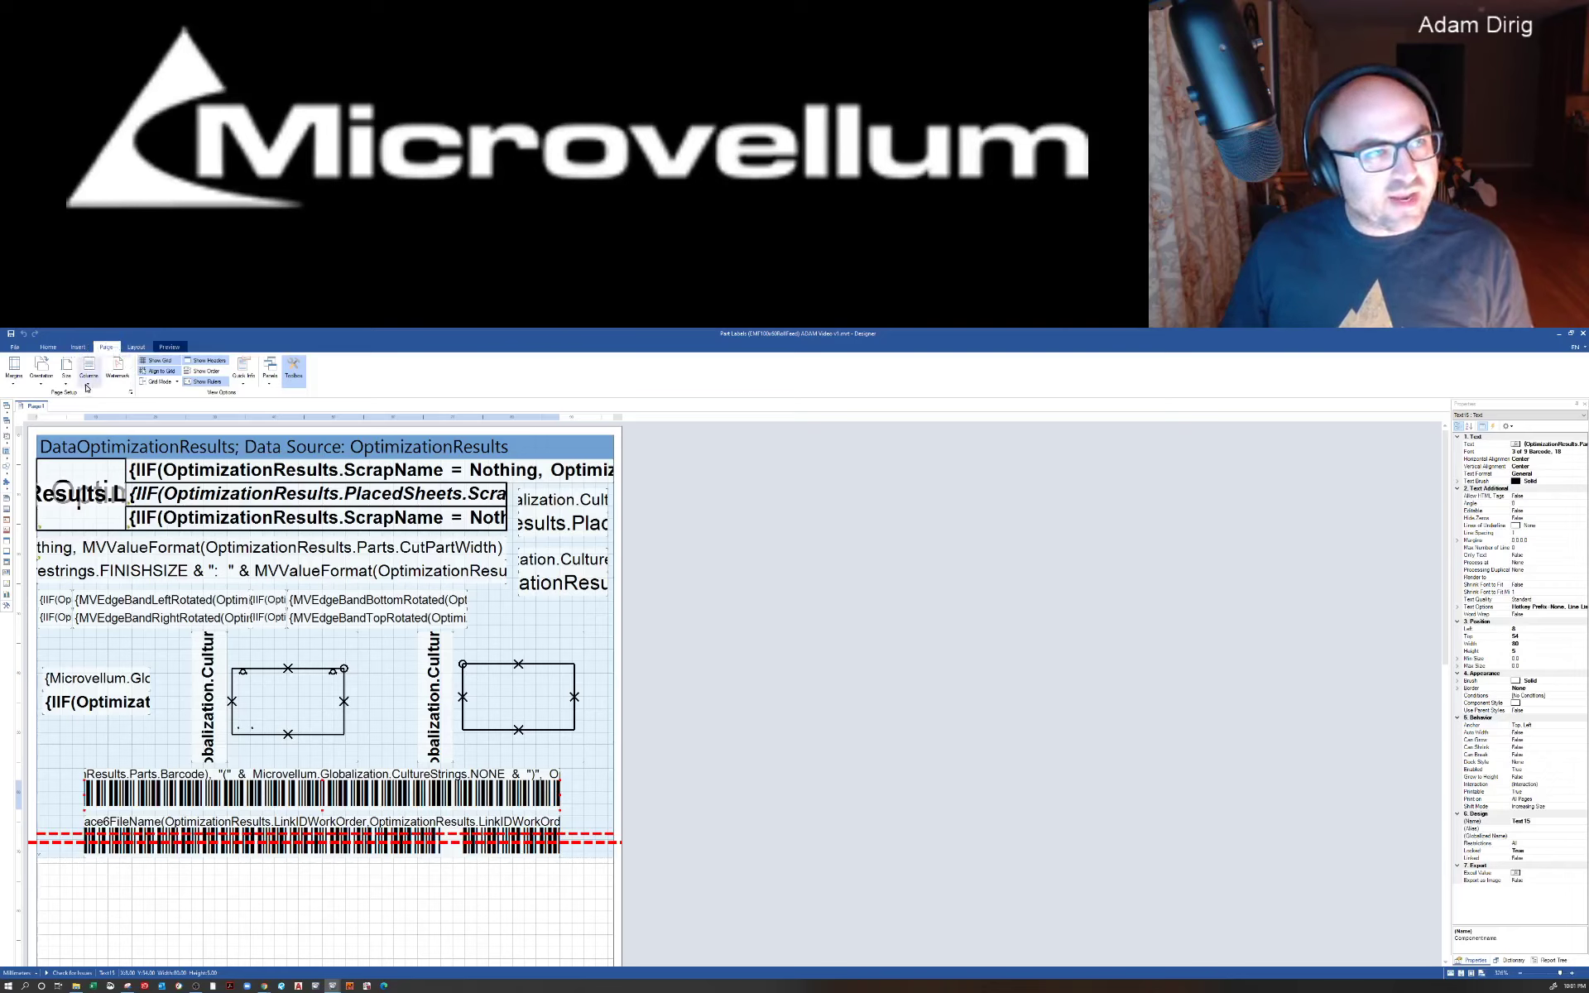
pyautogui.click(133, 394)
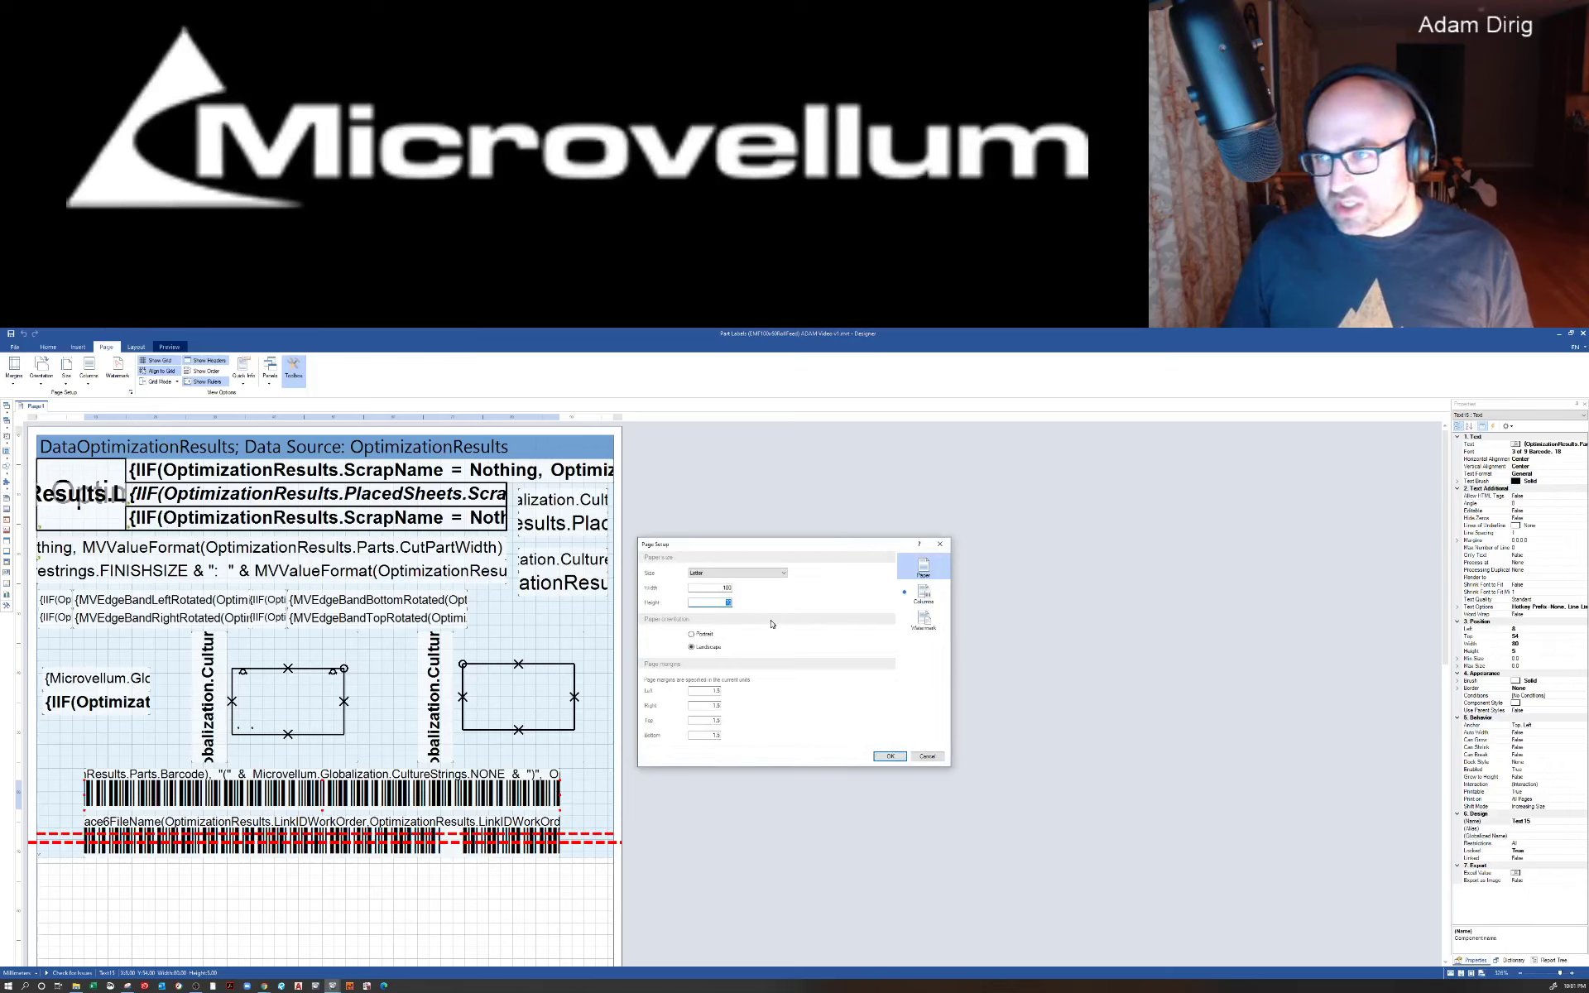
pyautogui.write('60')
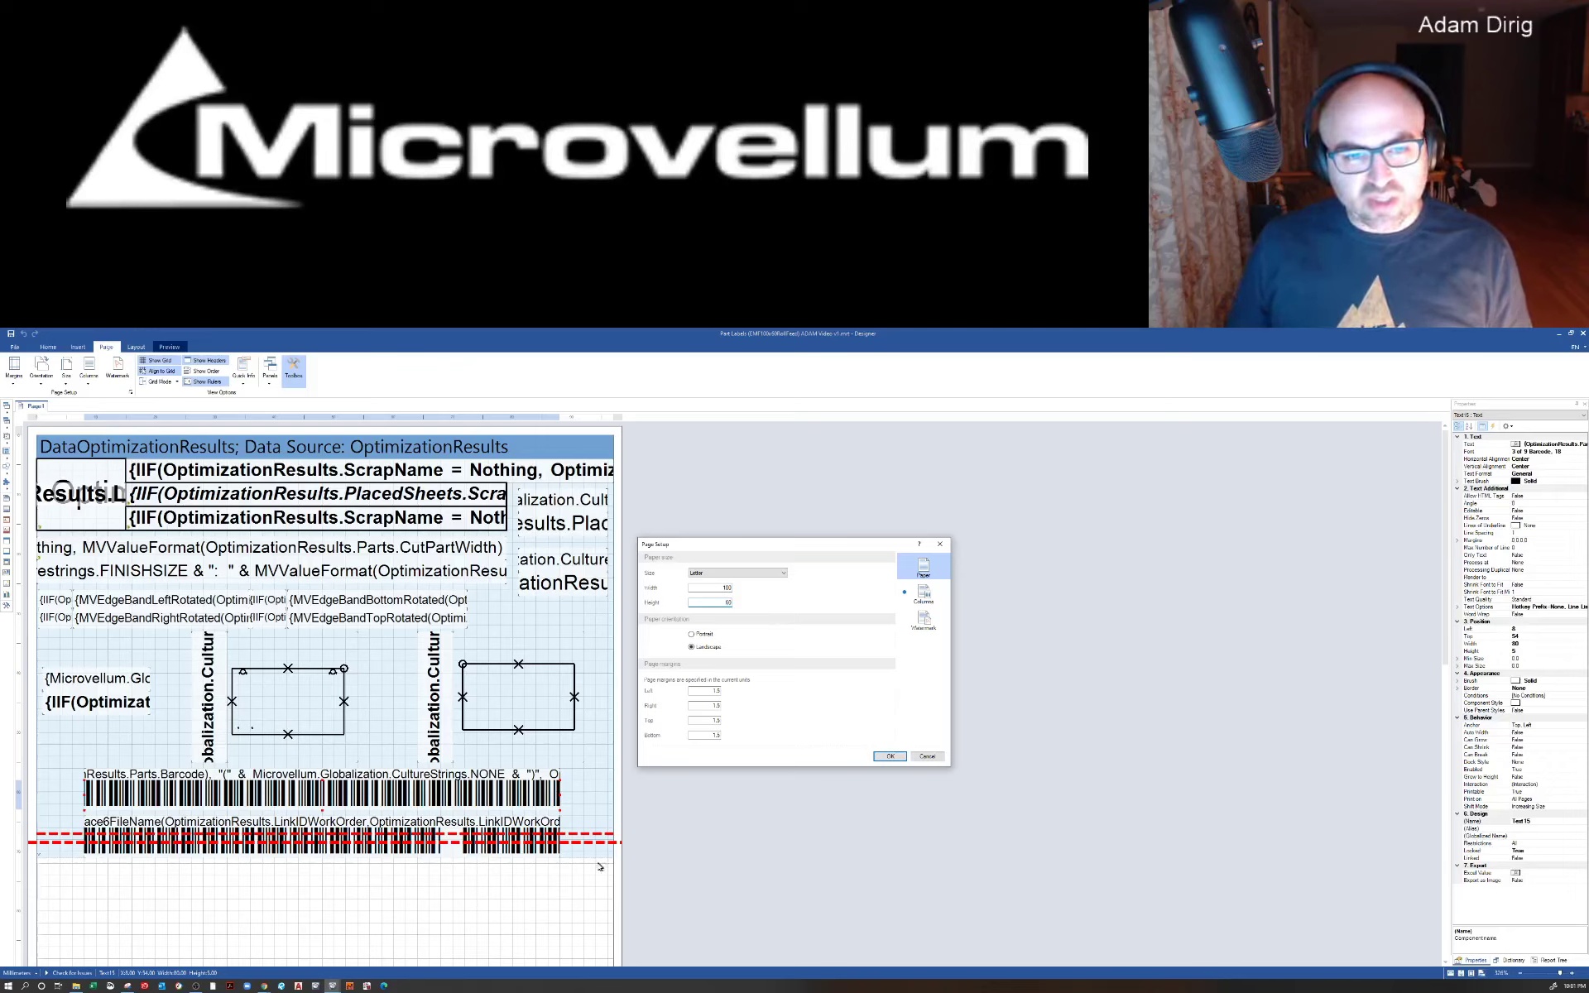
pyautogui.click(885, 756)
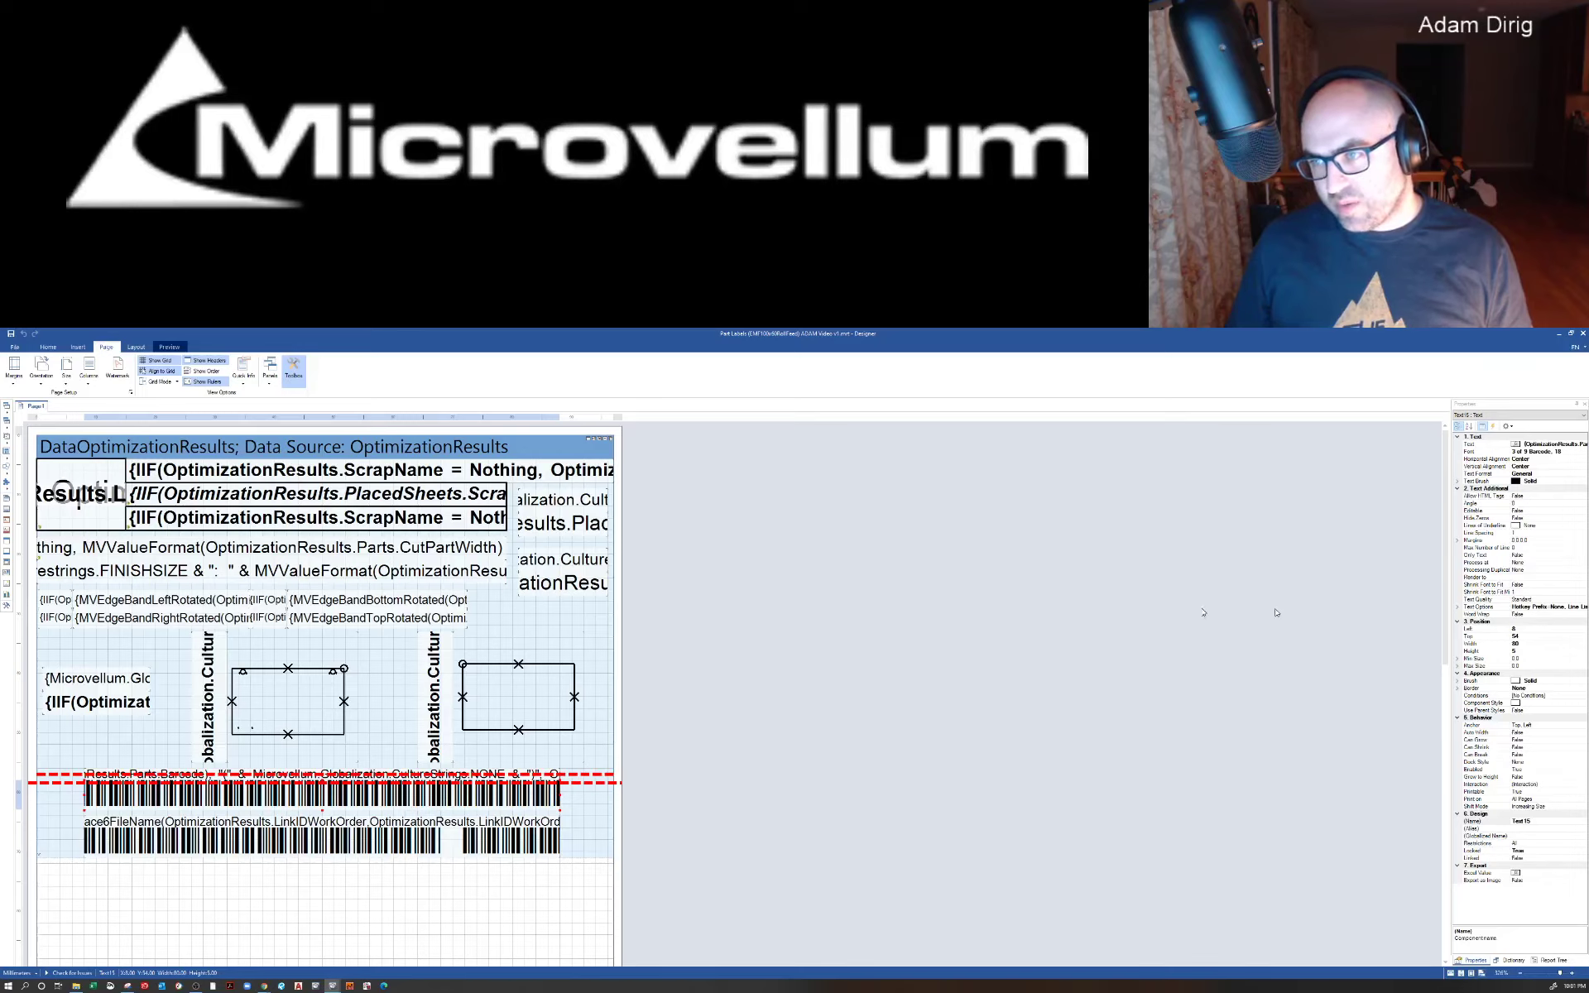
# Step: Preview the resized label report and examine how each part's label content fits on the pages
pyautogui.click(170, 348)
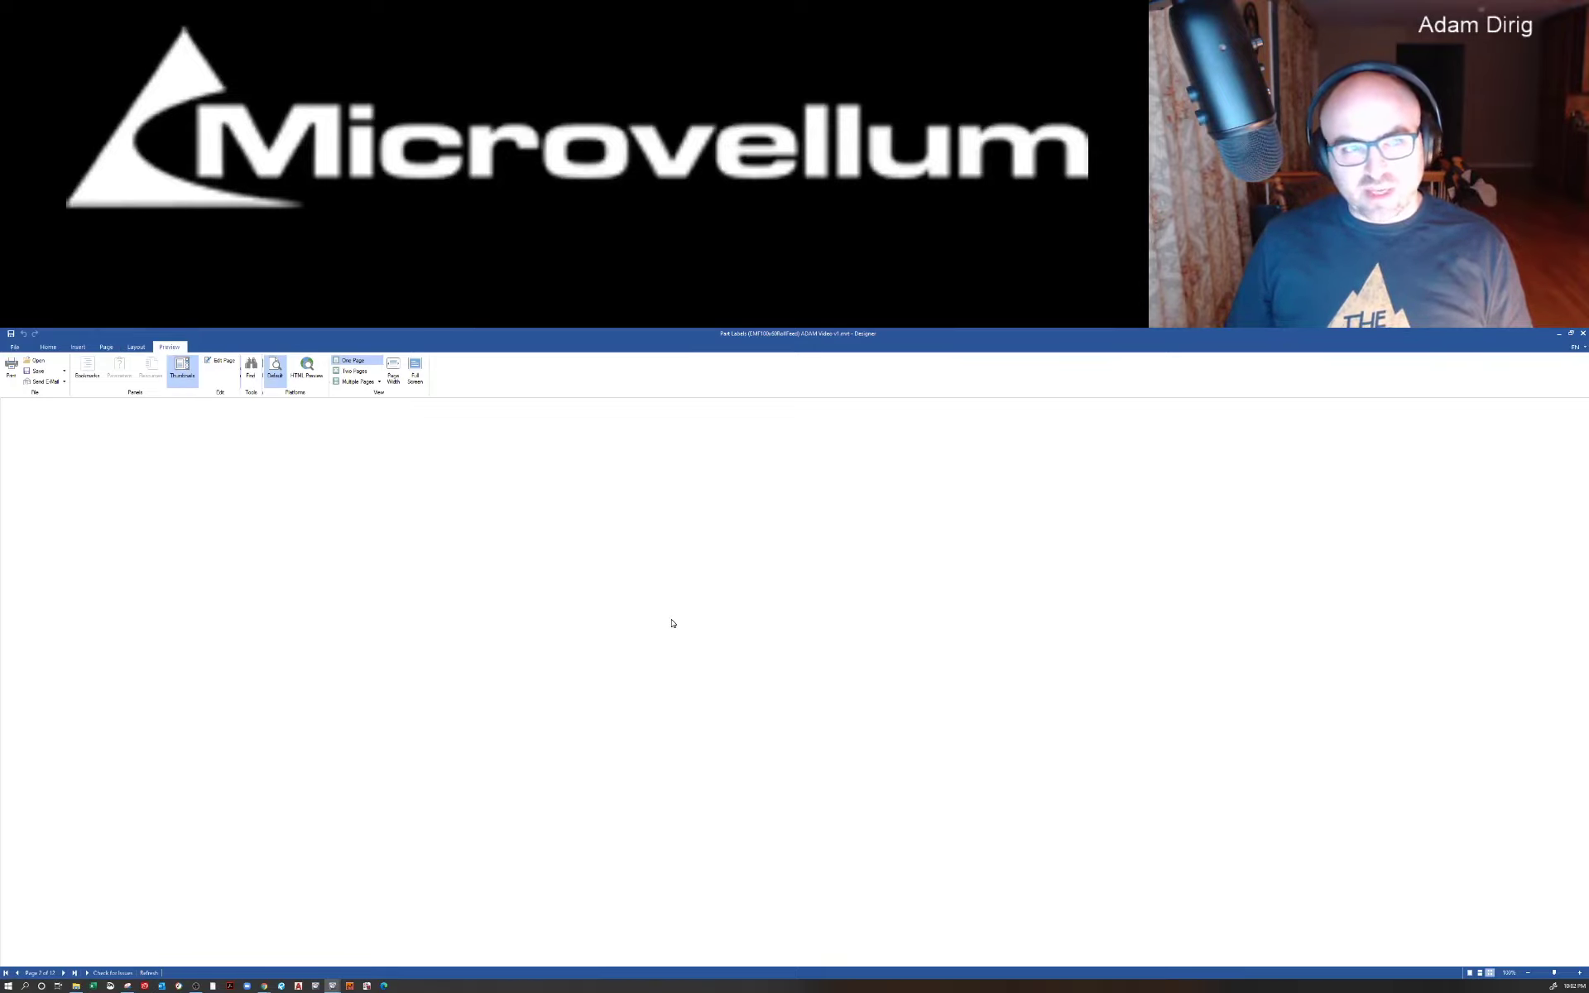
pyautogui.scroll(-2, 672, 623)
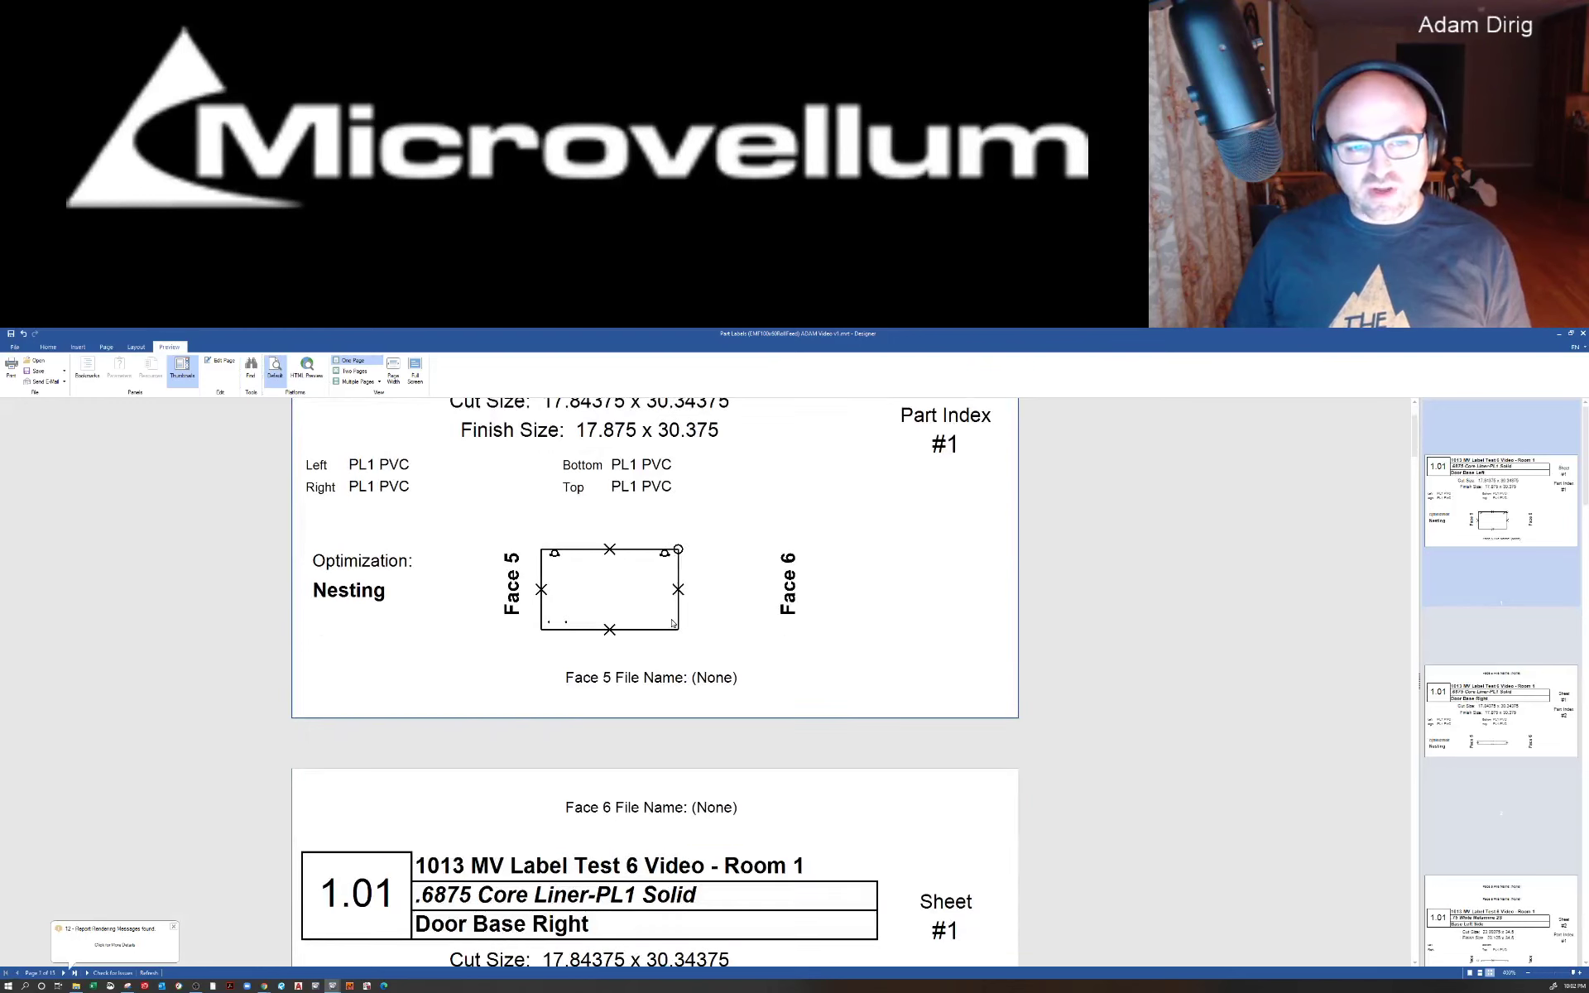
pyautogui.scroll(3, 672, 623)
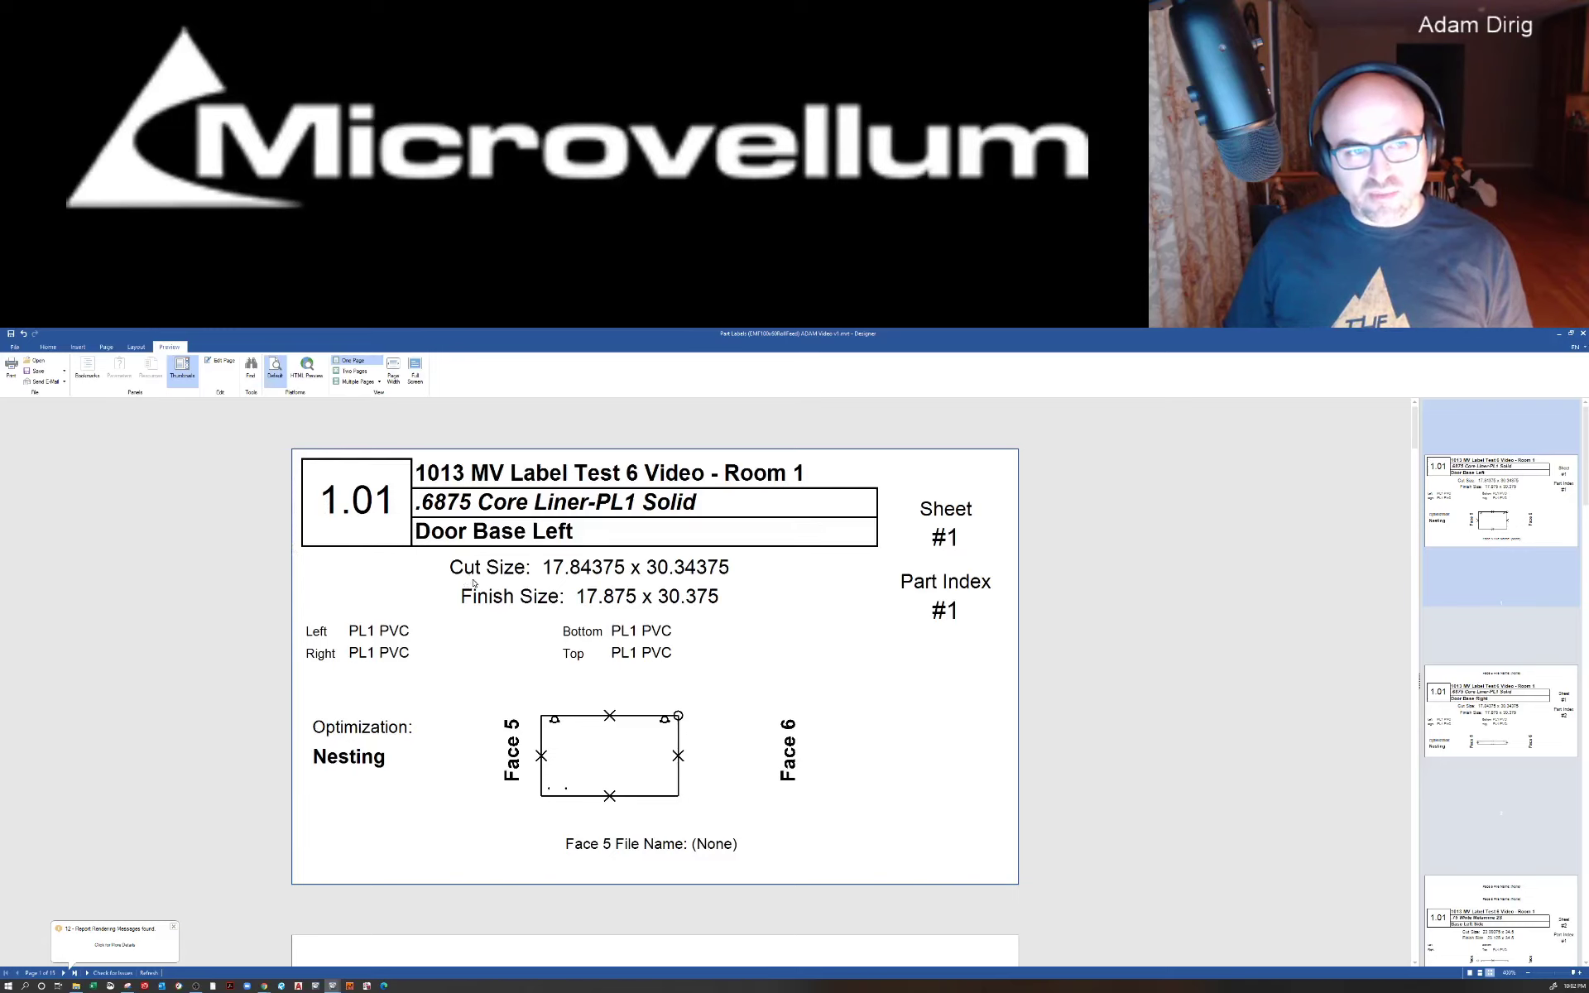
pyautogui.scroll(-5, 468, 581)
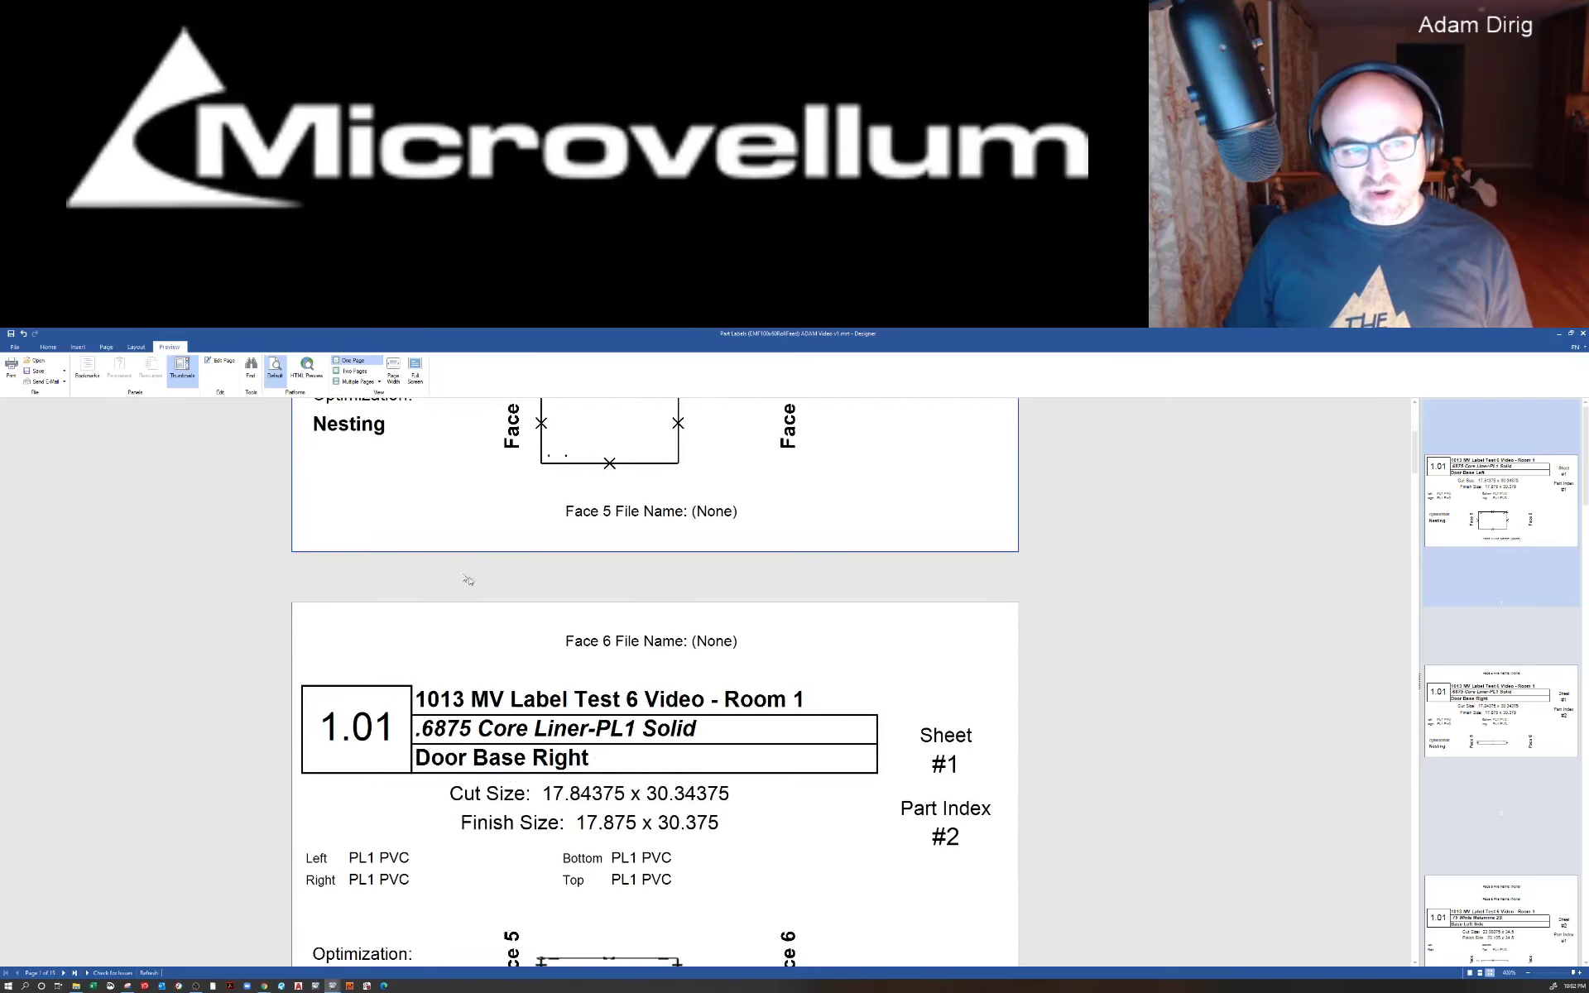
pyautogui.scroll(-5, 383, 654)
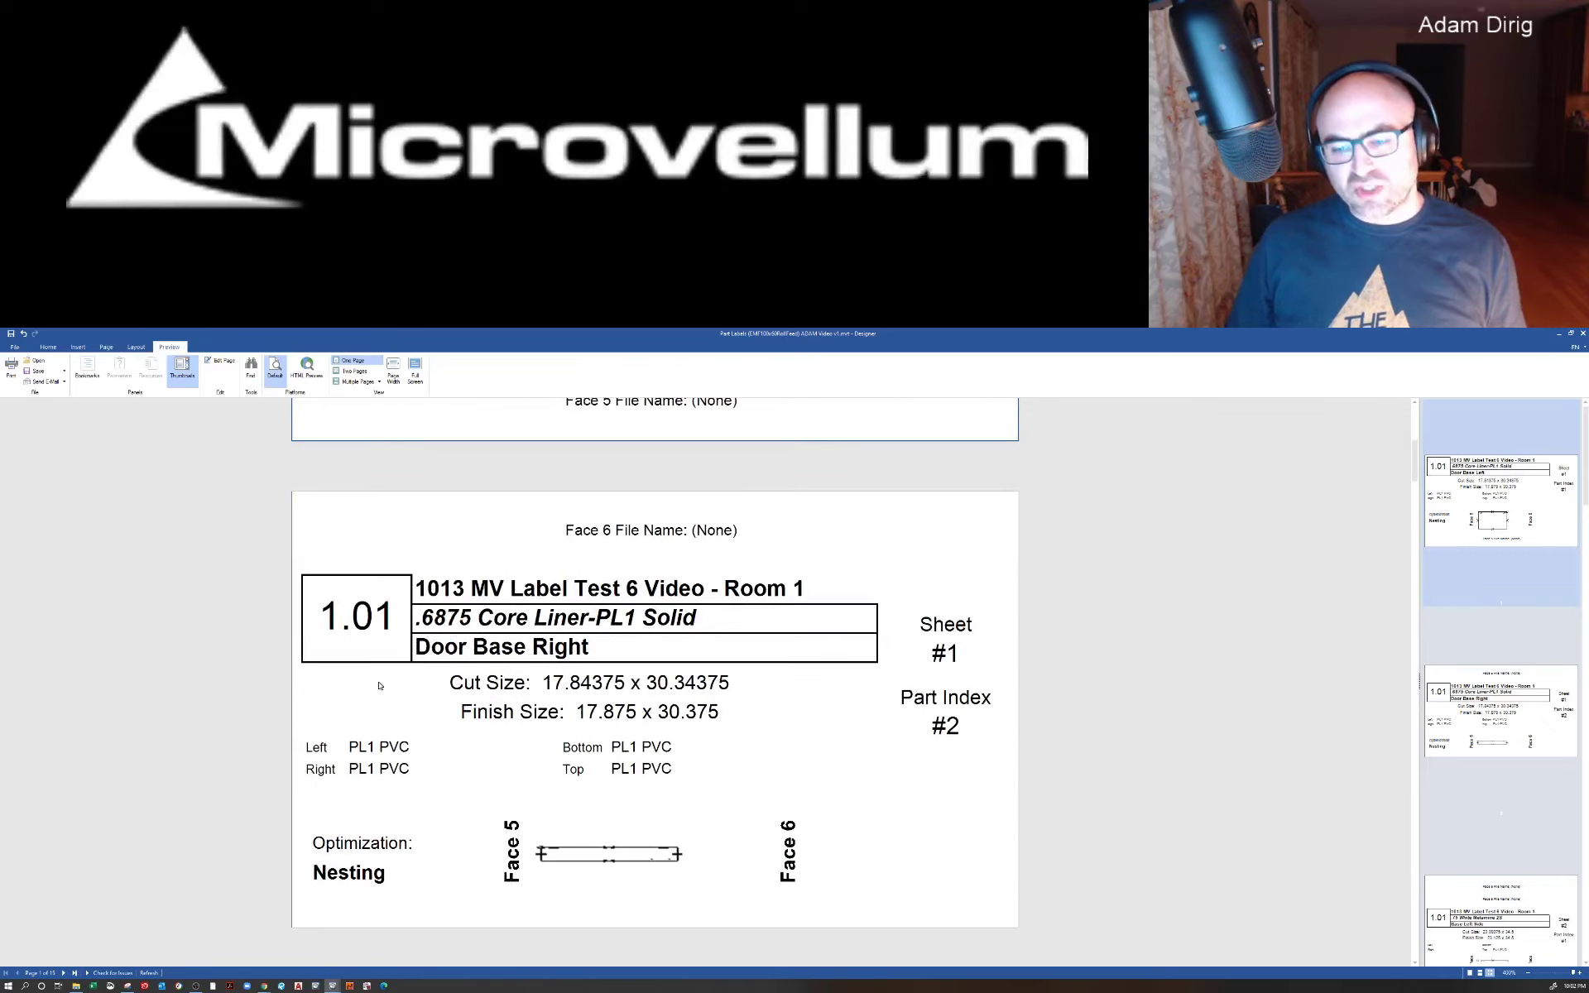
pyautogui.scroll(-5, 379, 685)
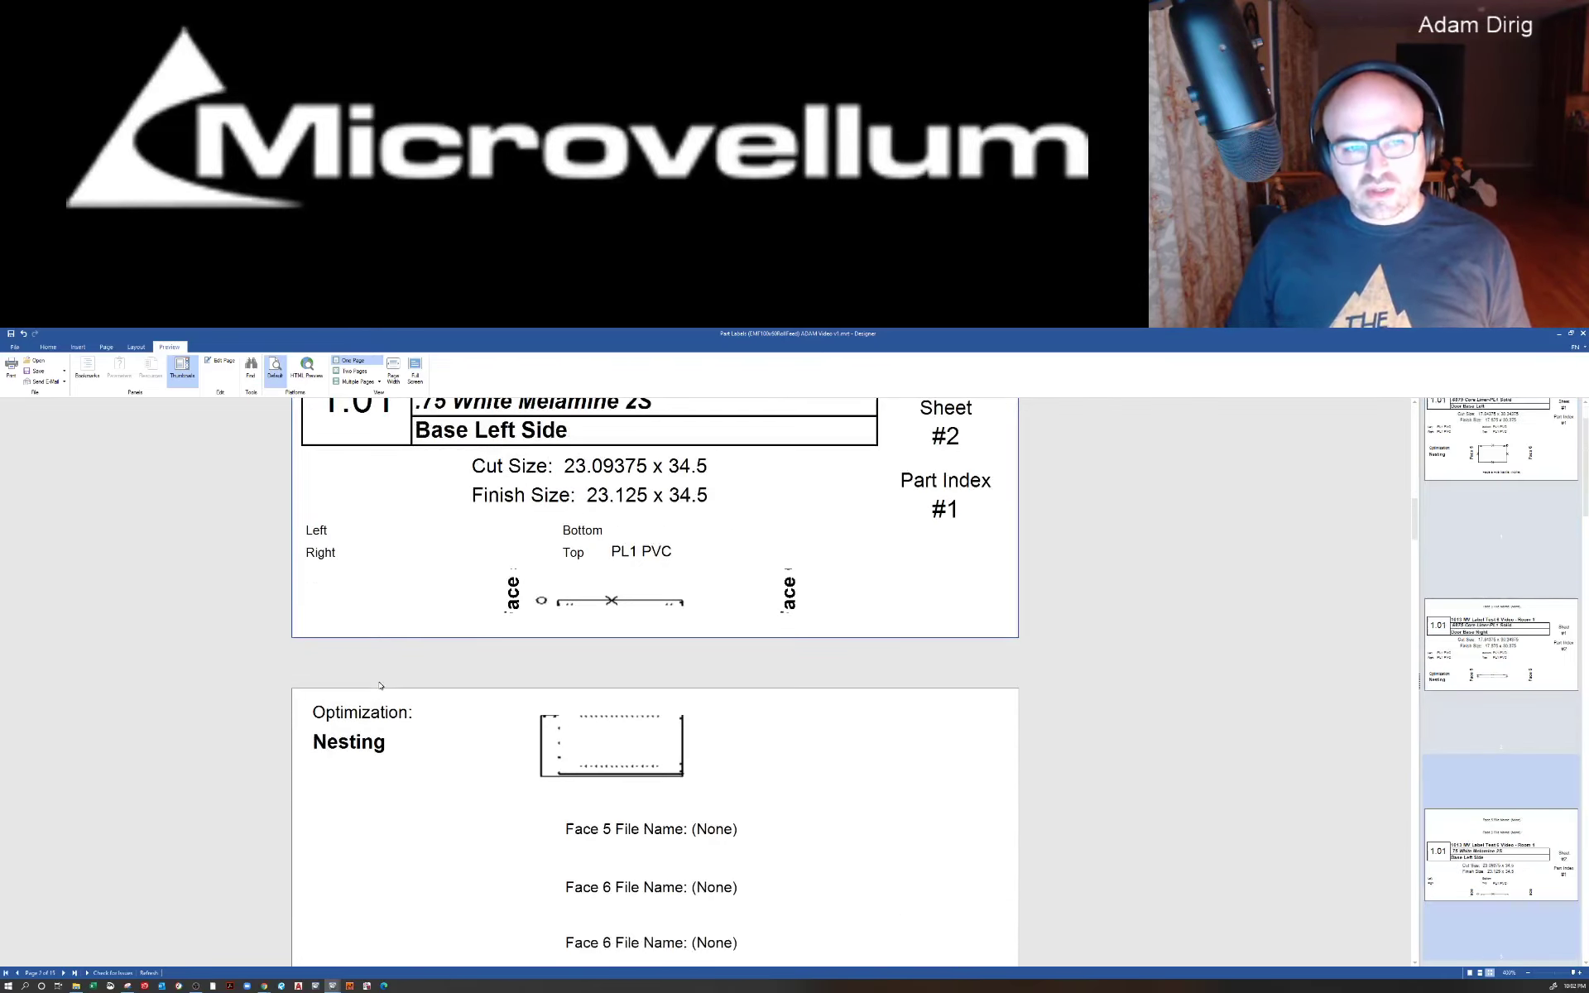
pyautogui.scroll(-5, 377, 682)
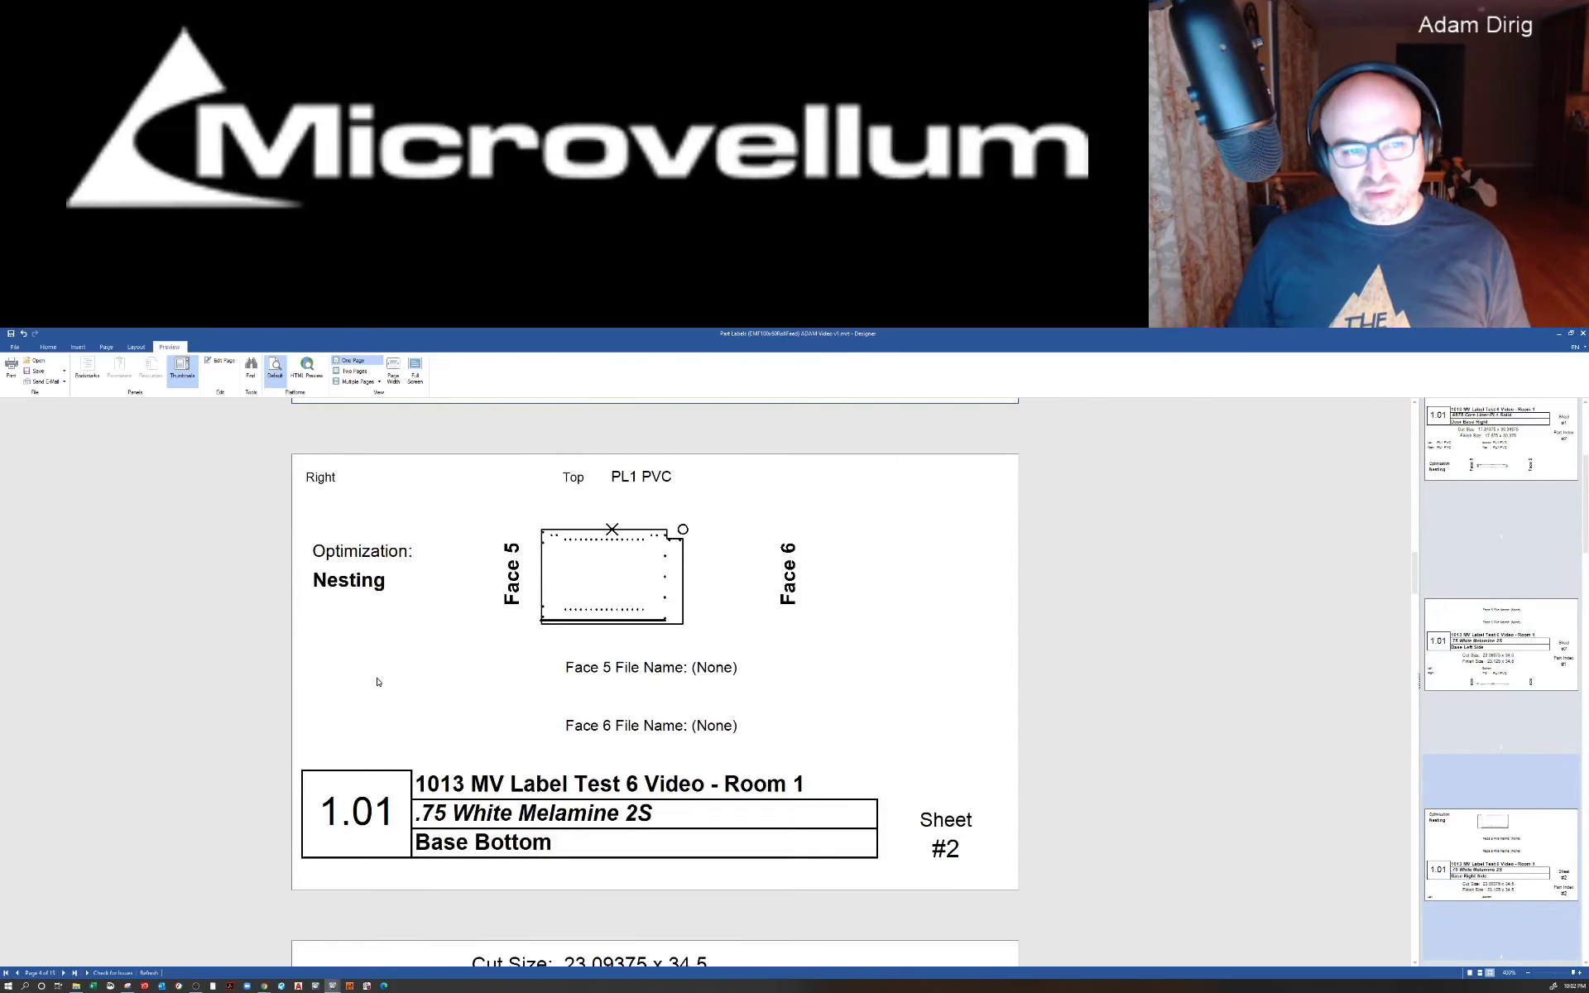
pyautogui.scroll(-5, 377, 682)
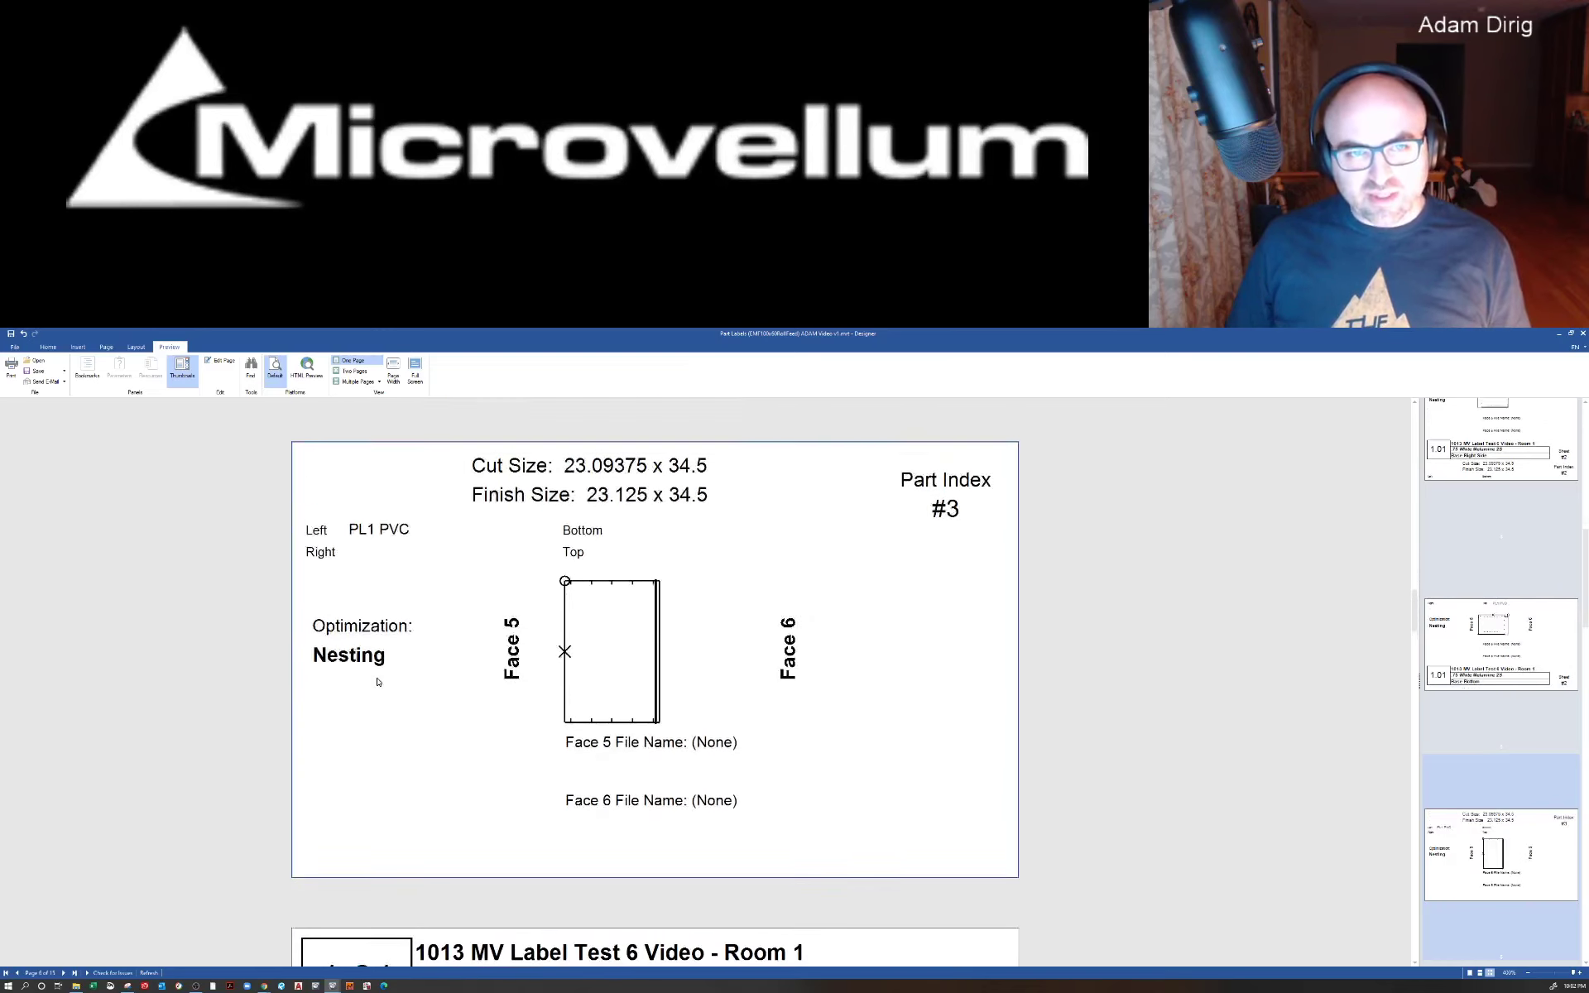
# Step: Compare how the Base Adj Shelf, Base Bottom and Base Right Side labels break across the previewed pages
pyautogui.scroll(-2, 378, 682)
pyautogui.scroll(-2, 499, 681)
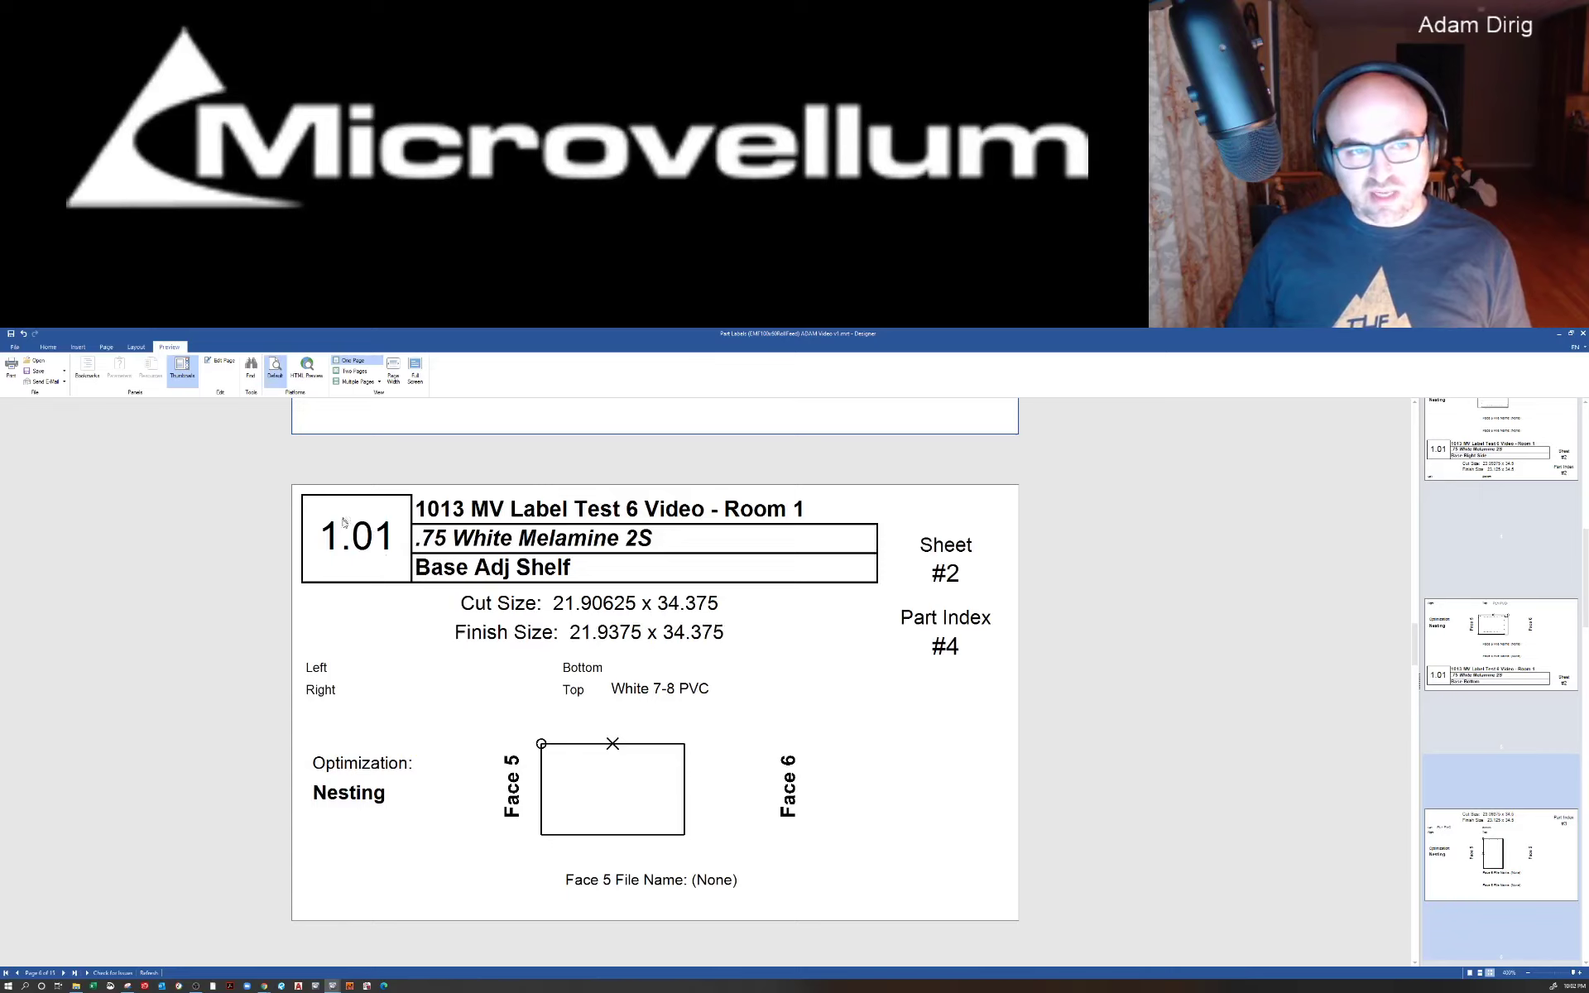
pyautogui.scroll(-10, 617, 655)
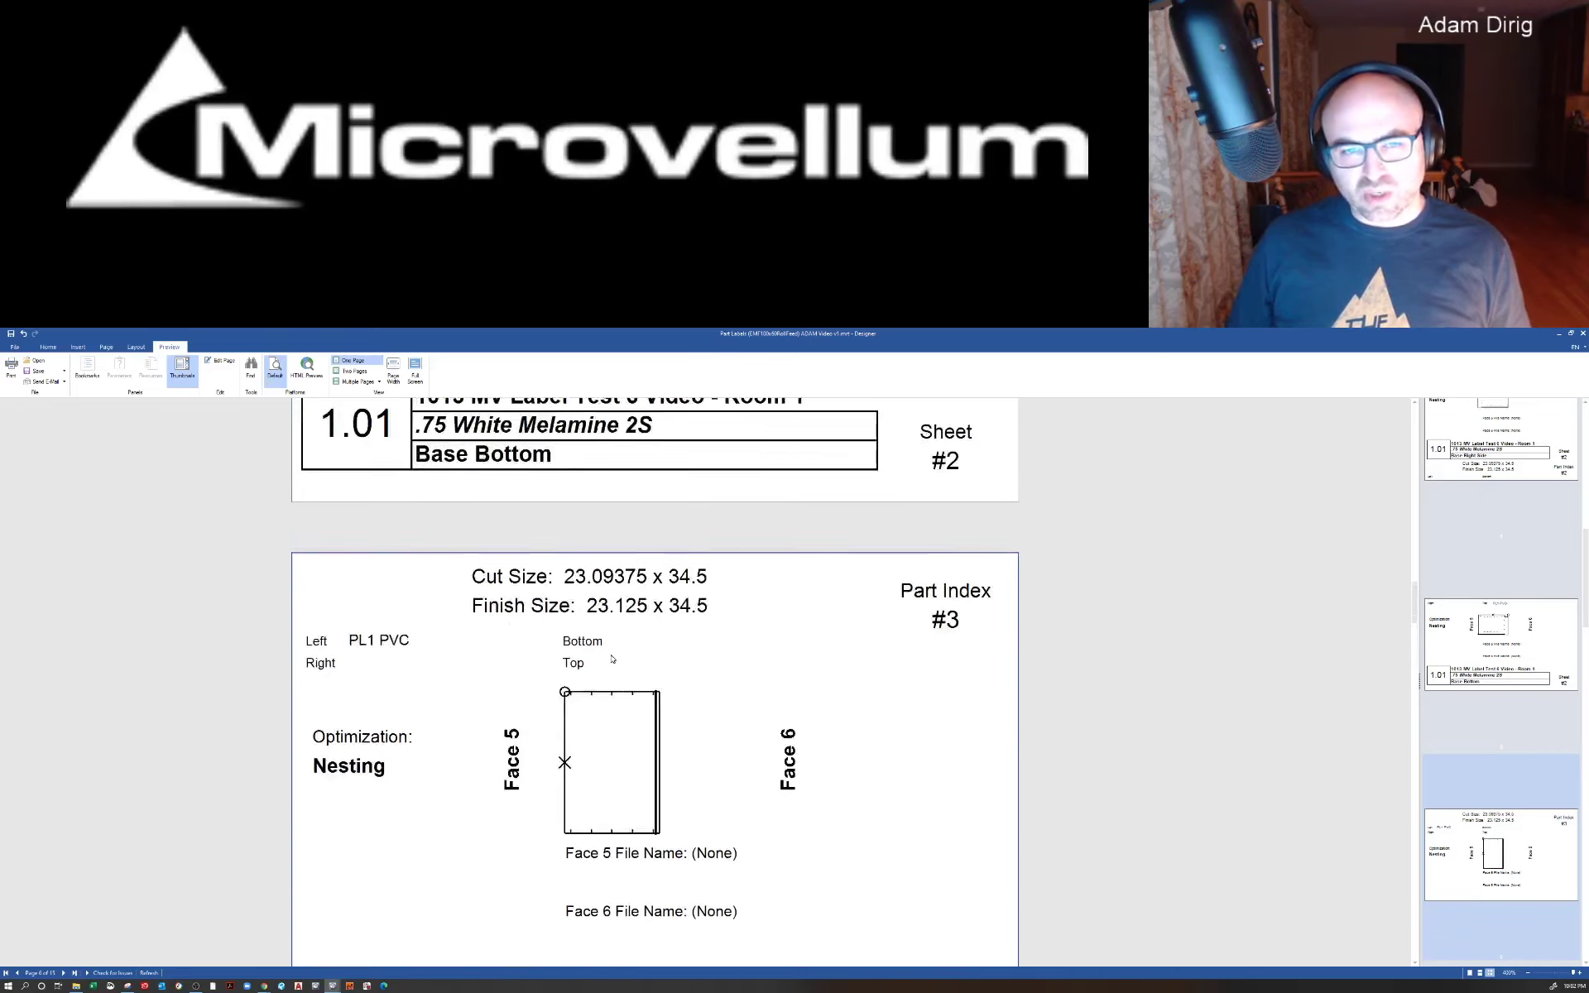
pyautogui.scroll(5, 612, 659)
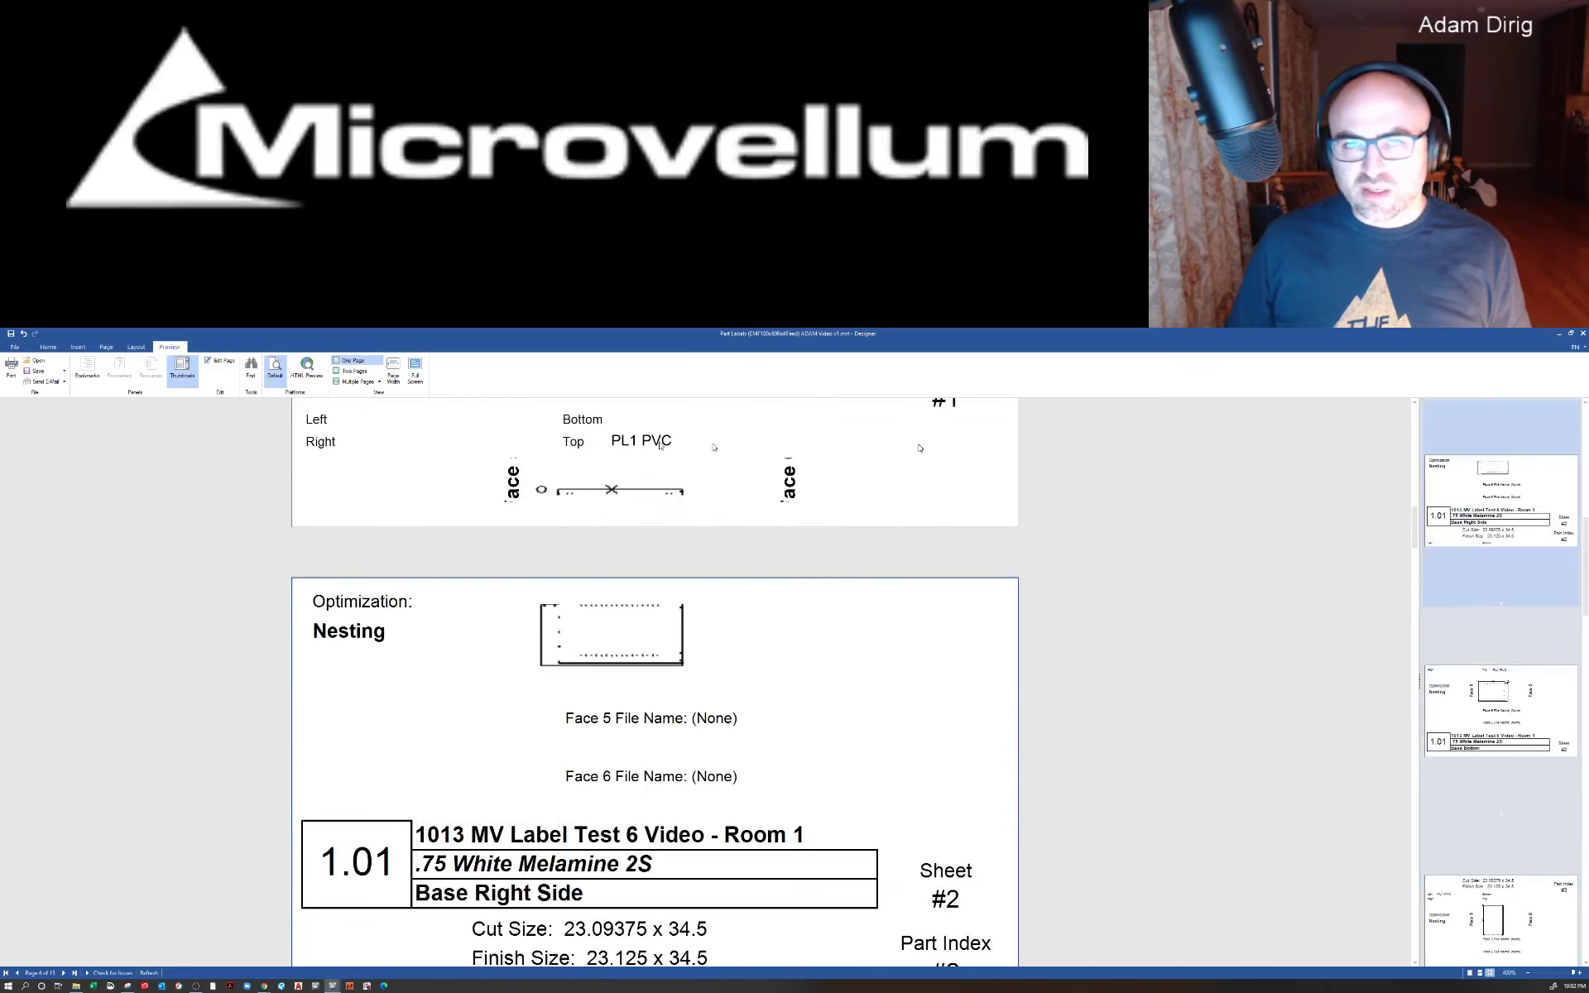
# Step: Return to the label template and set the DataOptimizationResults data band's height to 50 mm
pyautogui.click(51, 352)
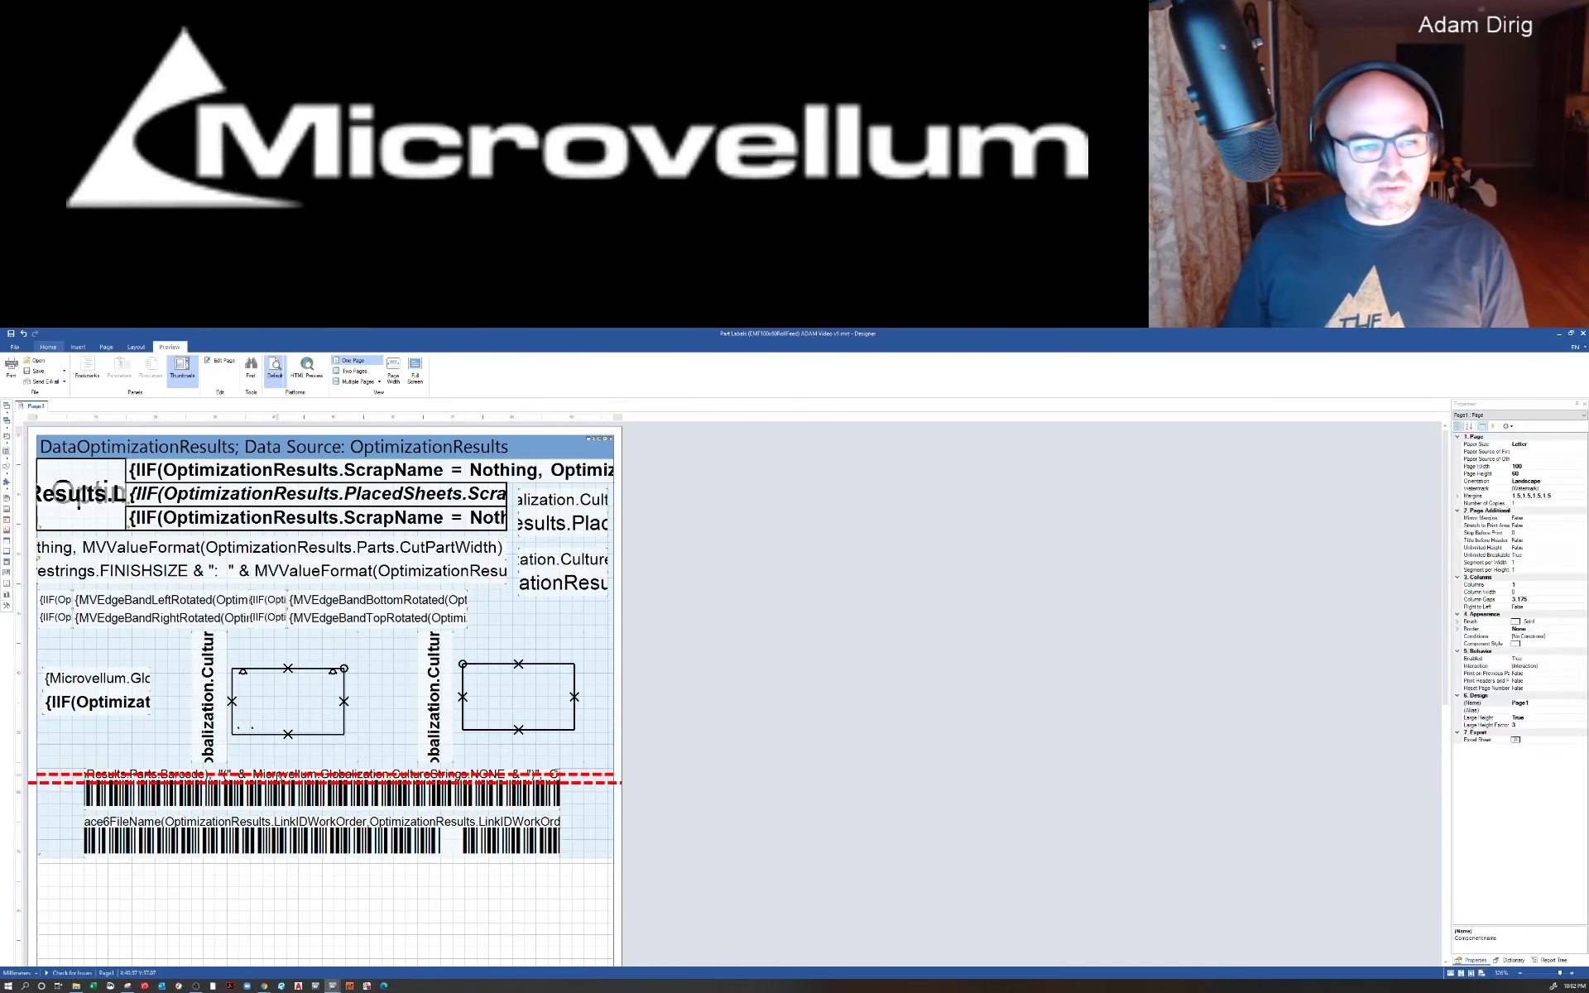
pyautogui.click(601, 829)
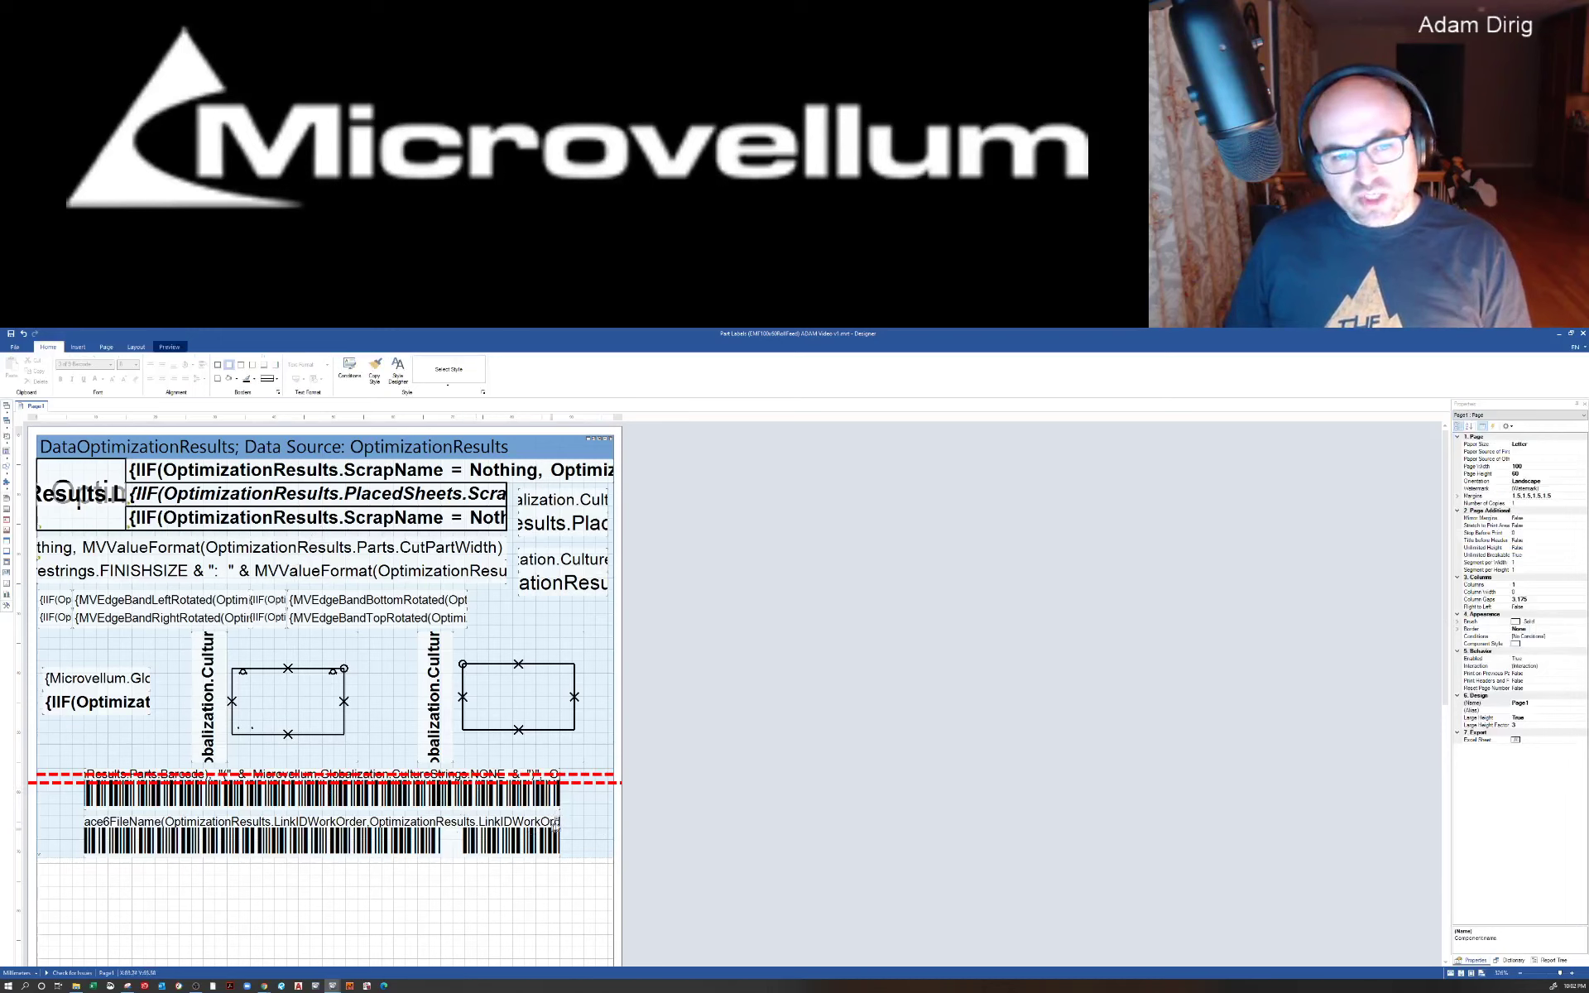
pyautogui.click(583, 826)
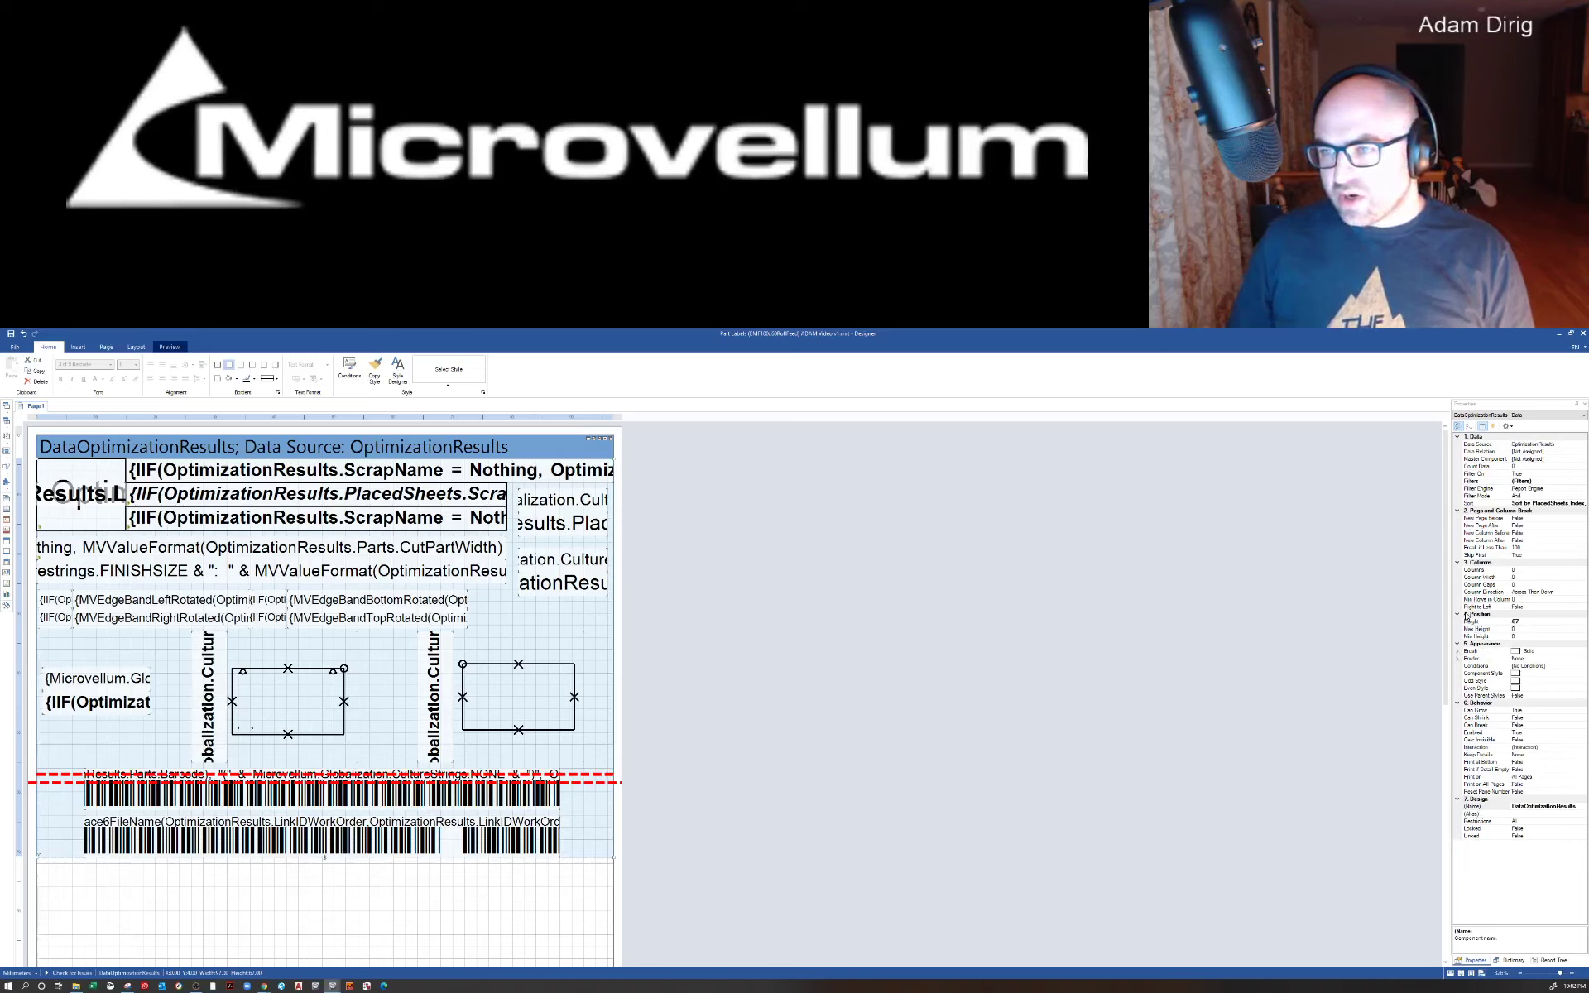
pyautogui.click(1534, 621)
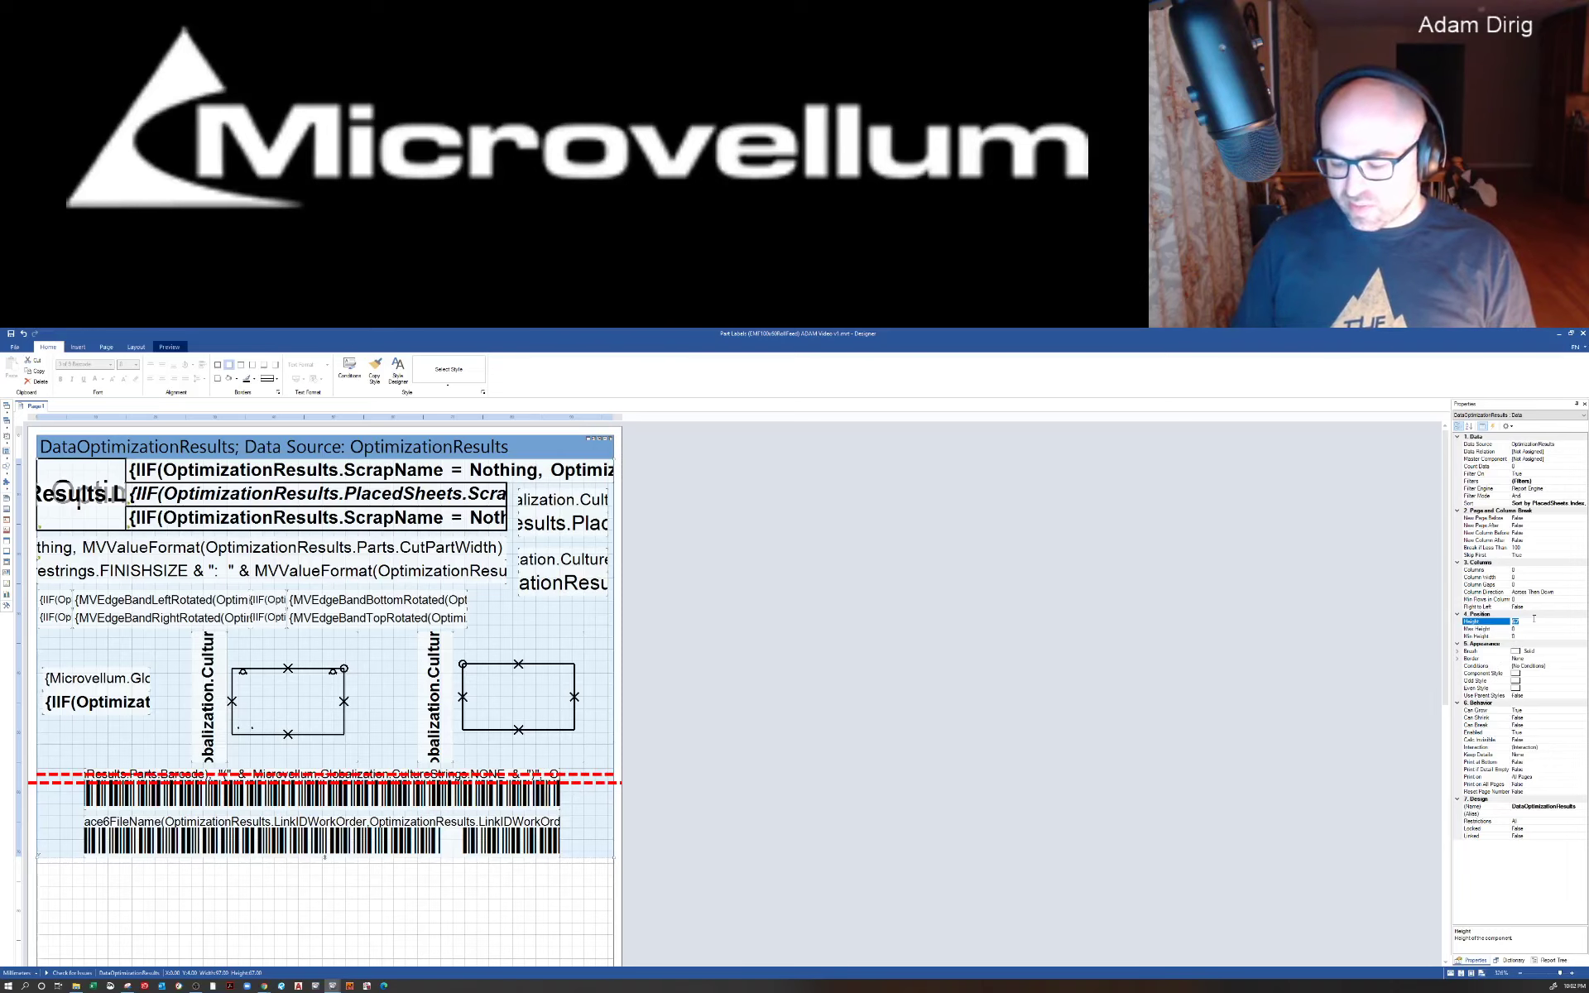
pyautogui.write('50')
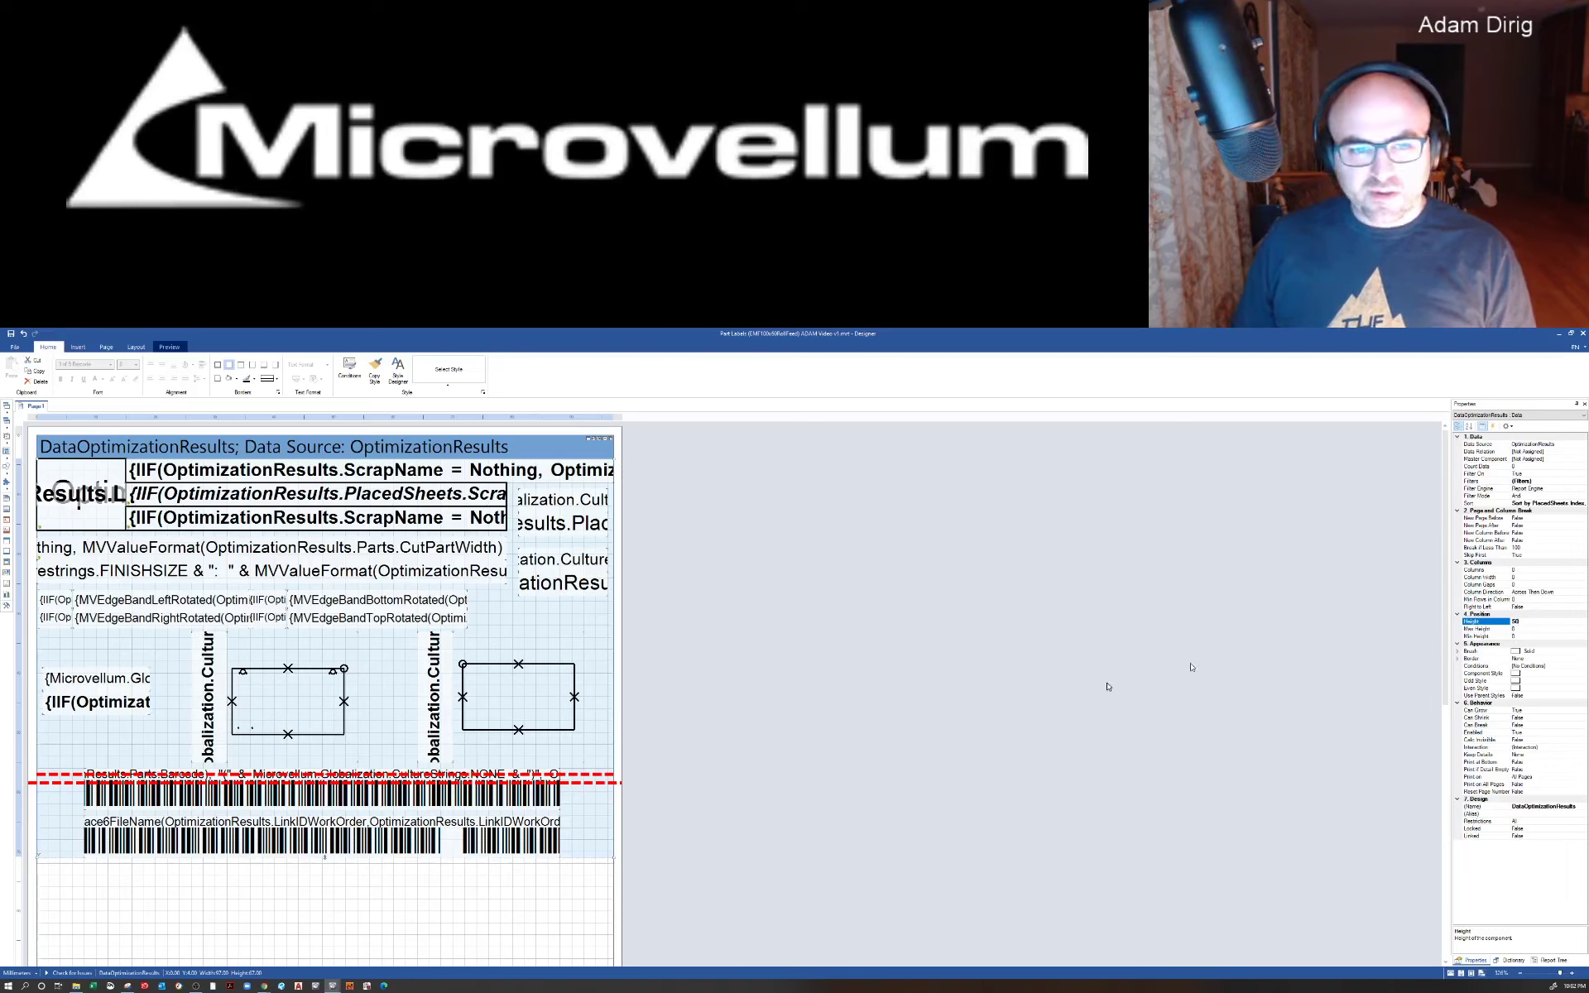
pyautogui.click(1436, 702)
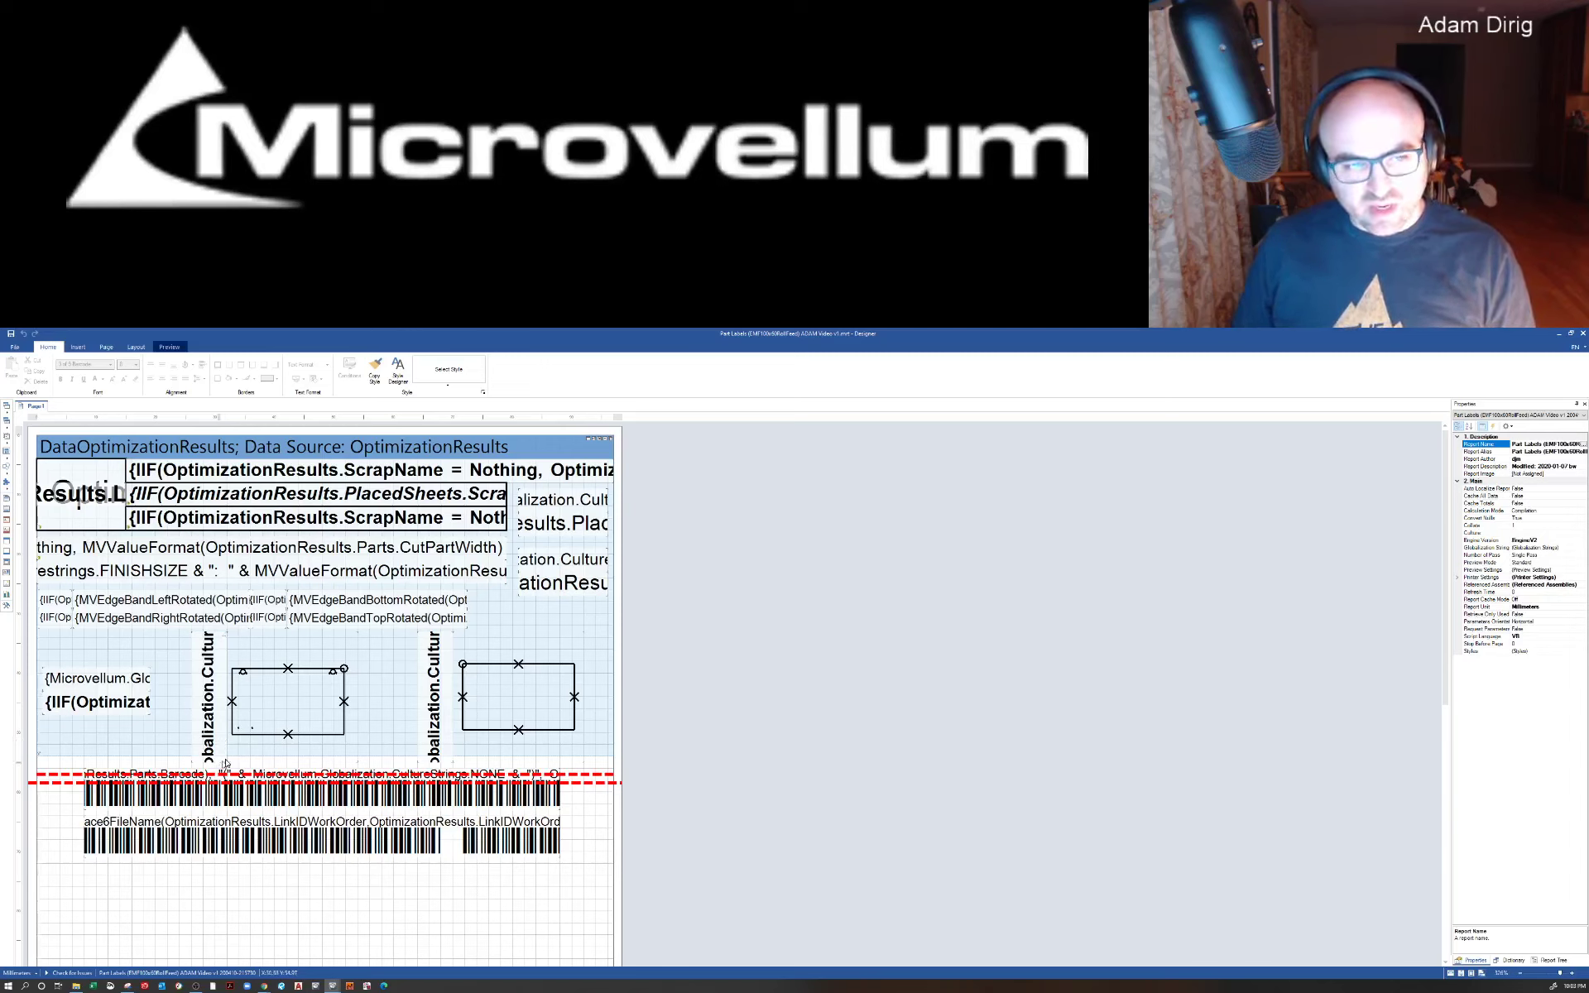
# Step: Inspect the properties of the data band and its cut size, finish size, top edge band and lower barcode fields
pyautogui.click(586, 744)
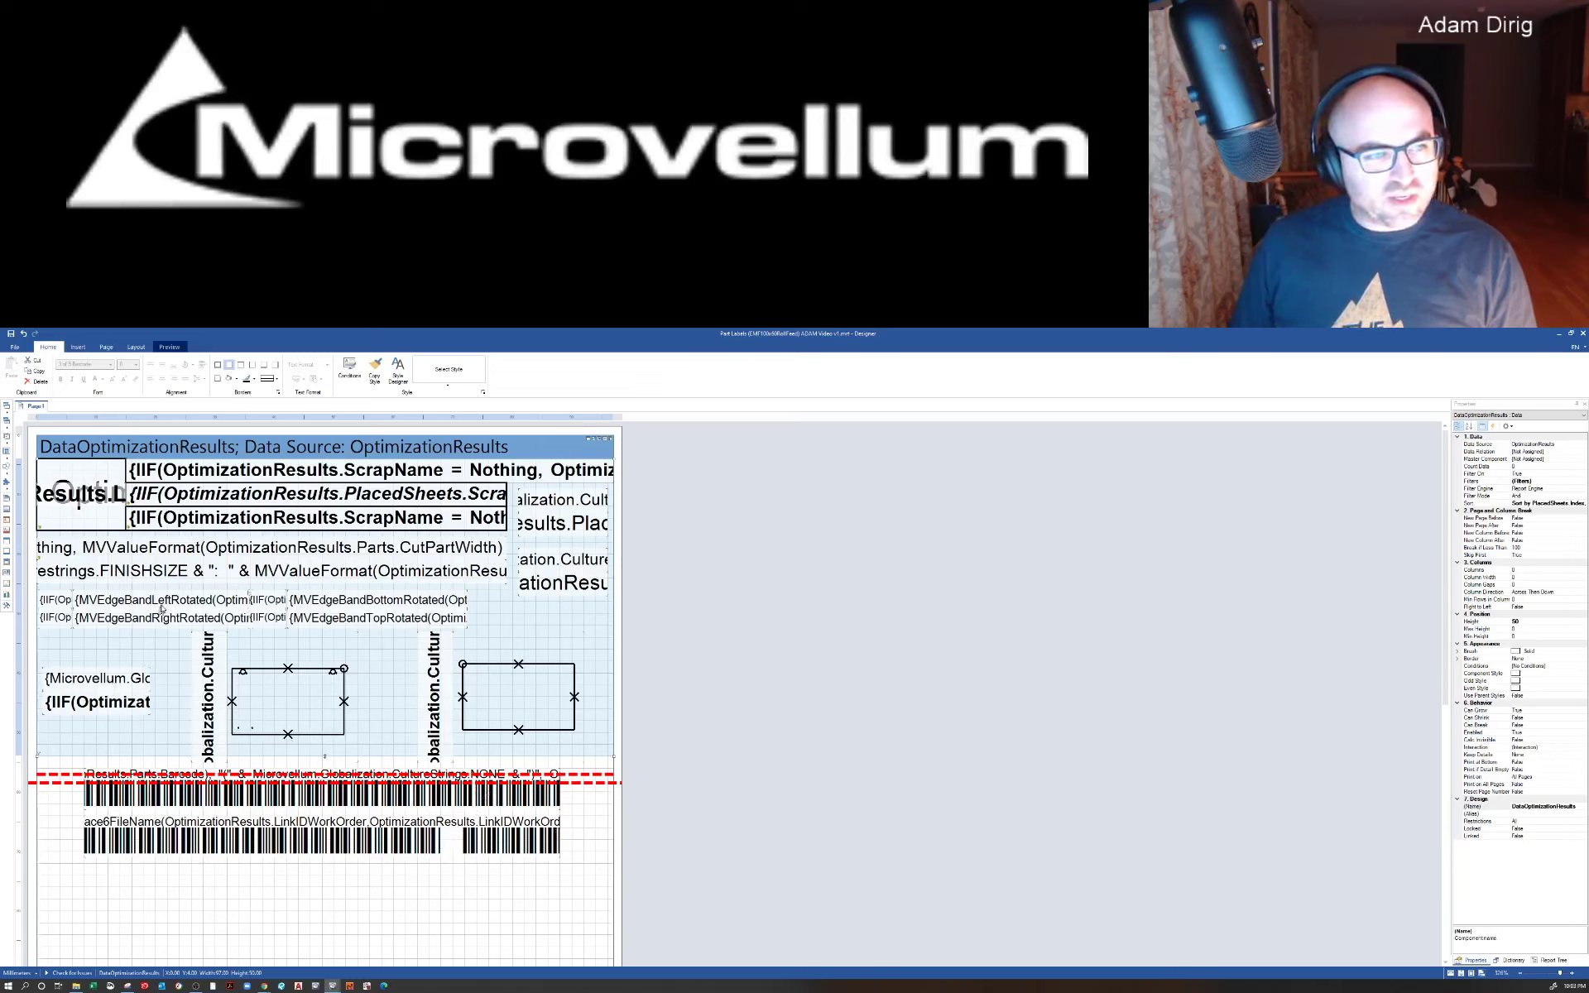
pyautogui.click(240, 565)
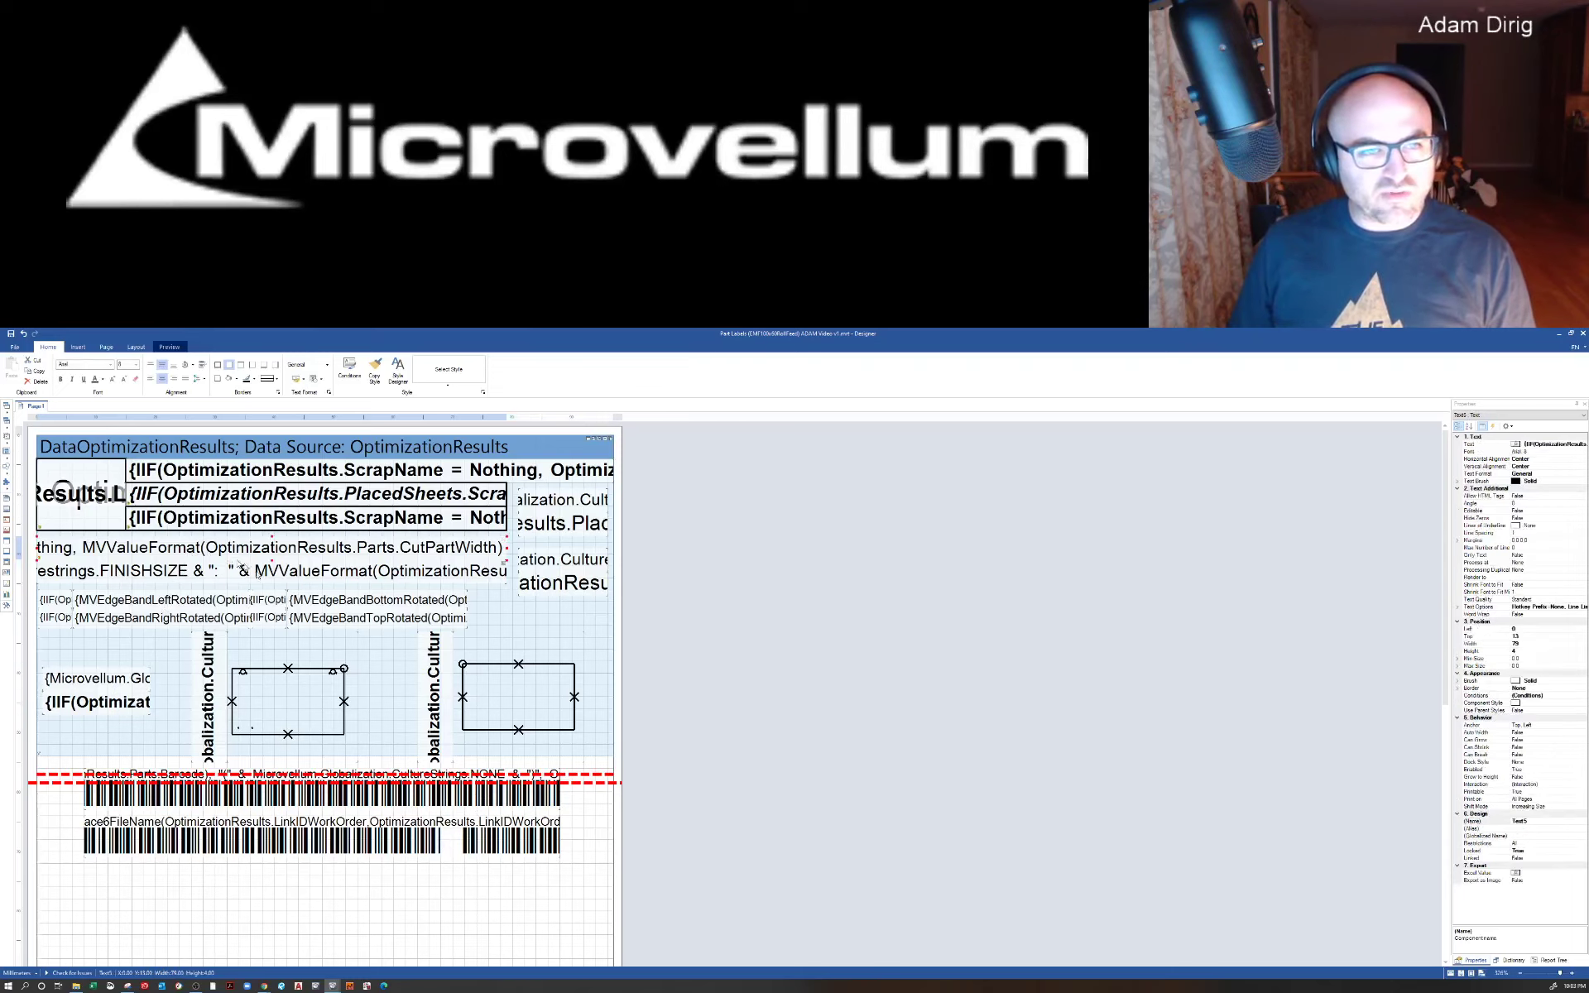
pyautogui.click(366, 584)
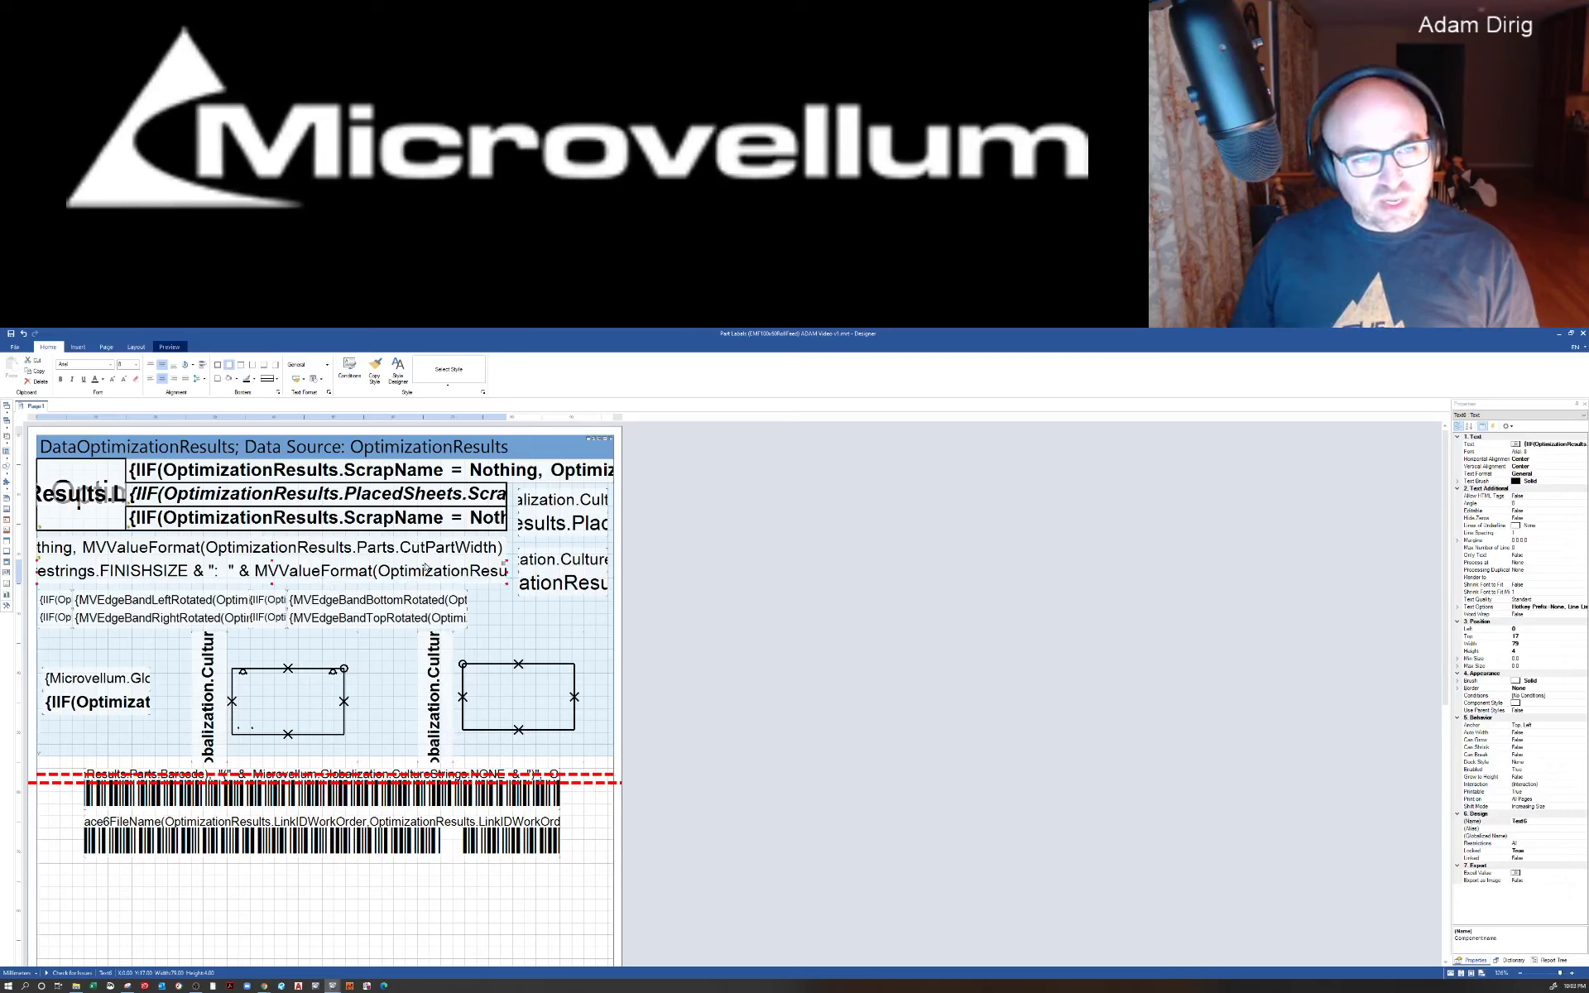
pyautogui.click(354, 621)
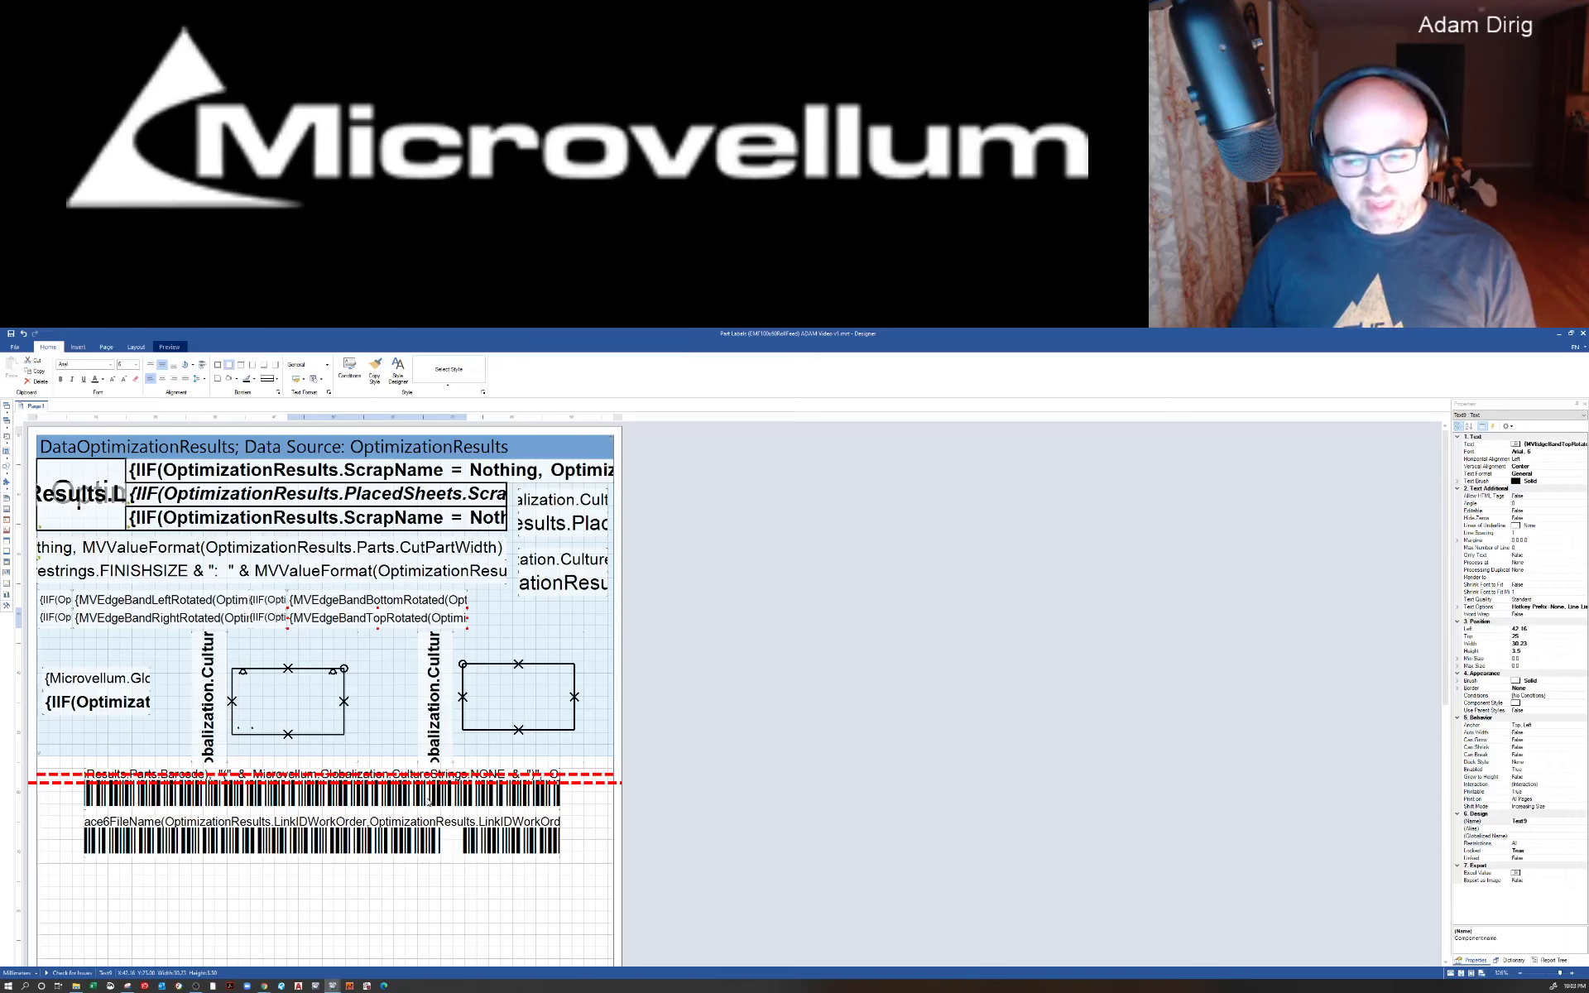
pyautogui.click(366, 793)
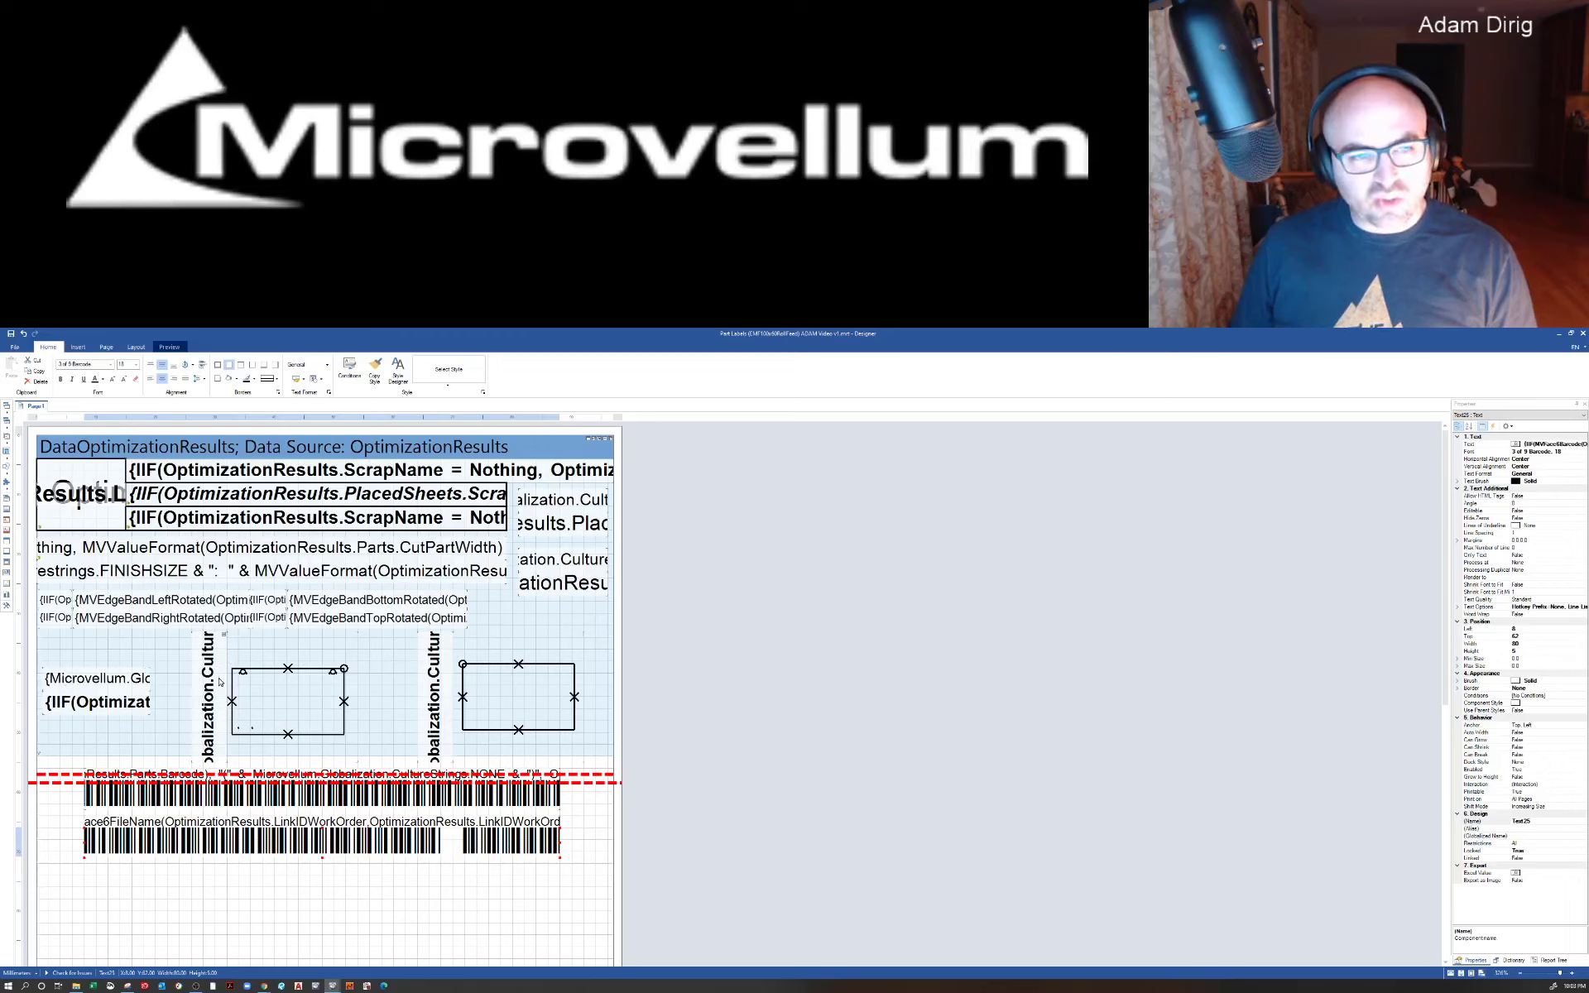
pyautogui.click(158, 567)
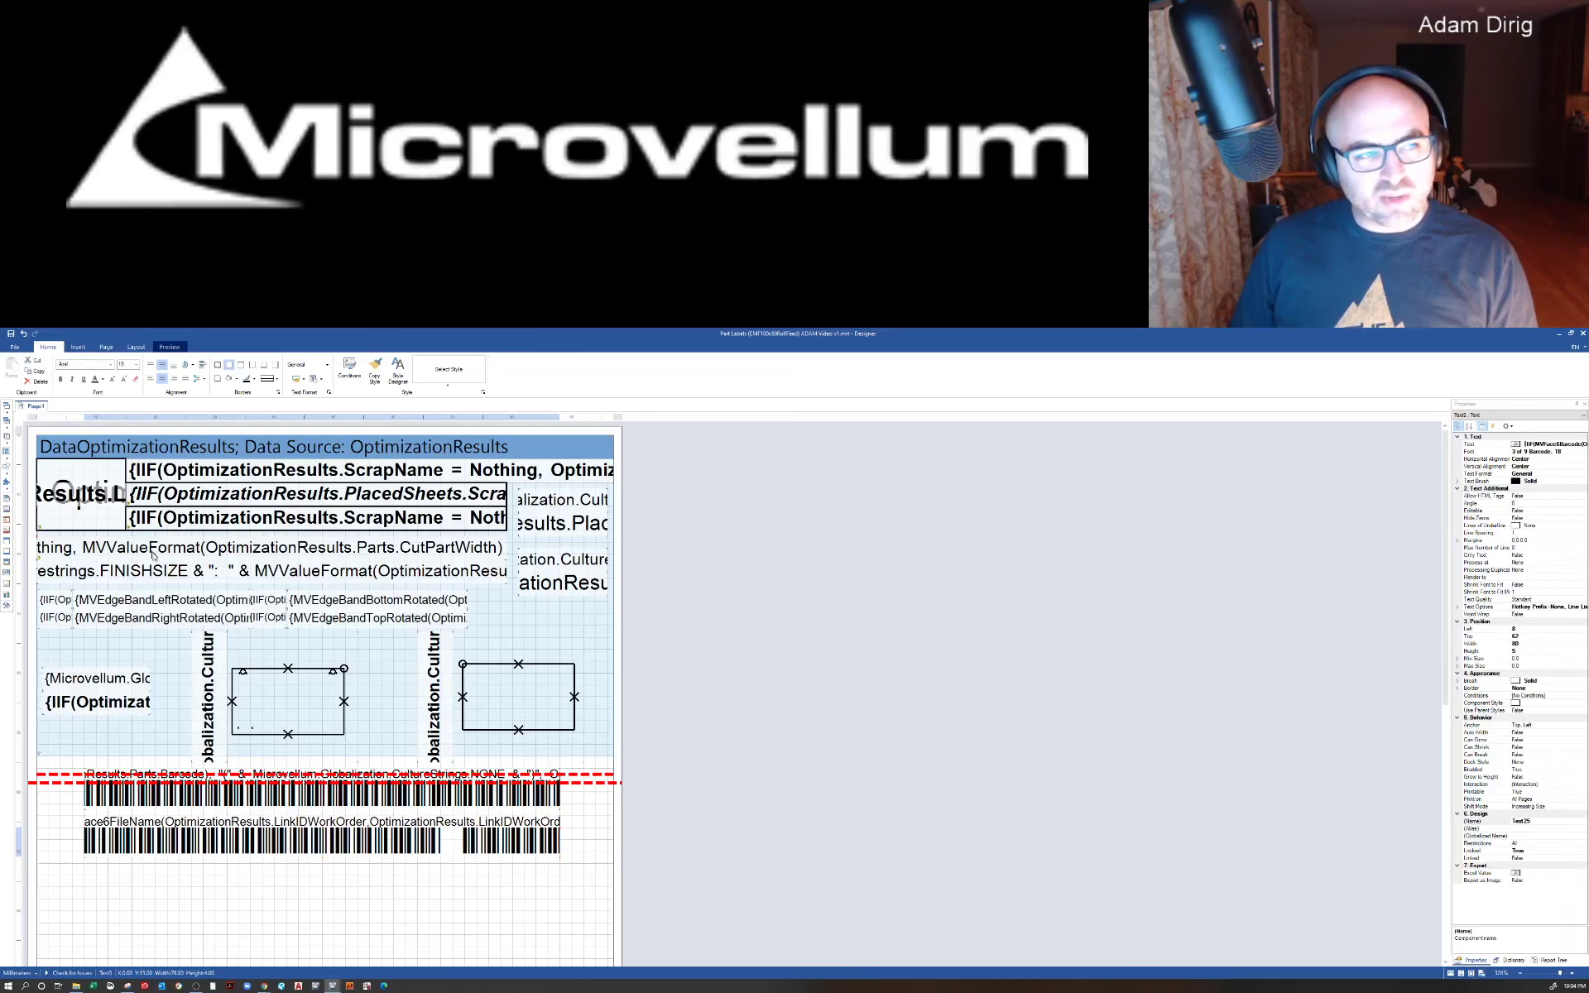
pyautogui.click(158, 561)
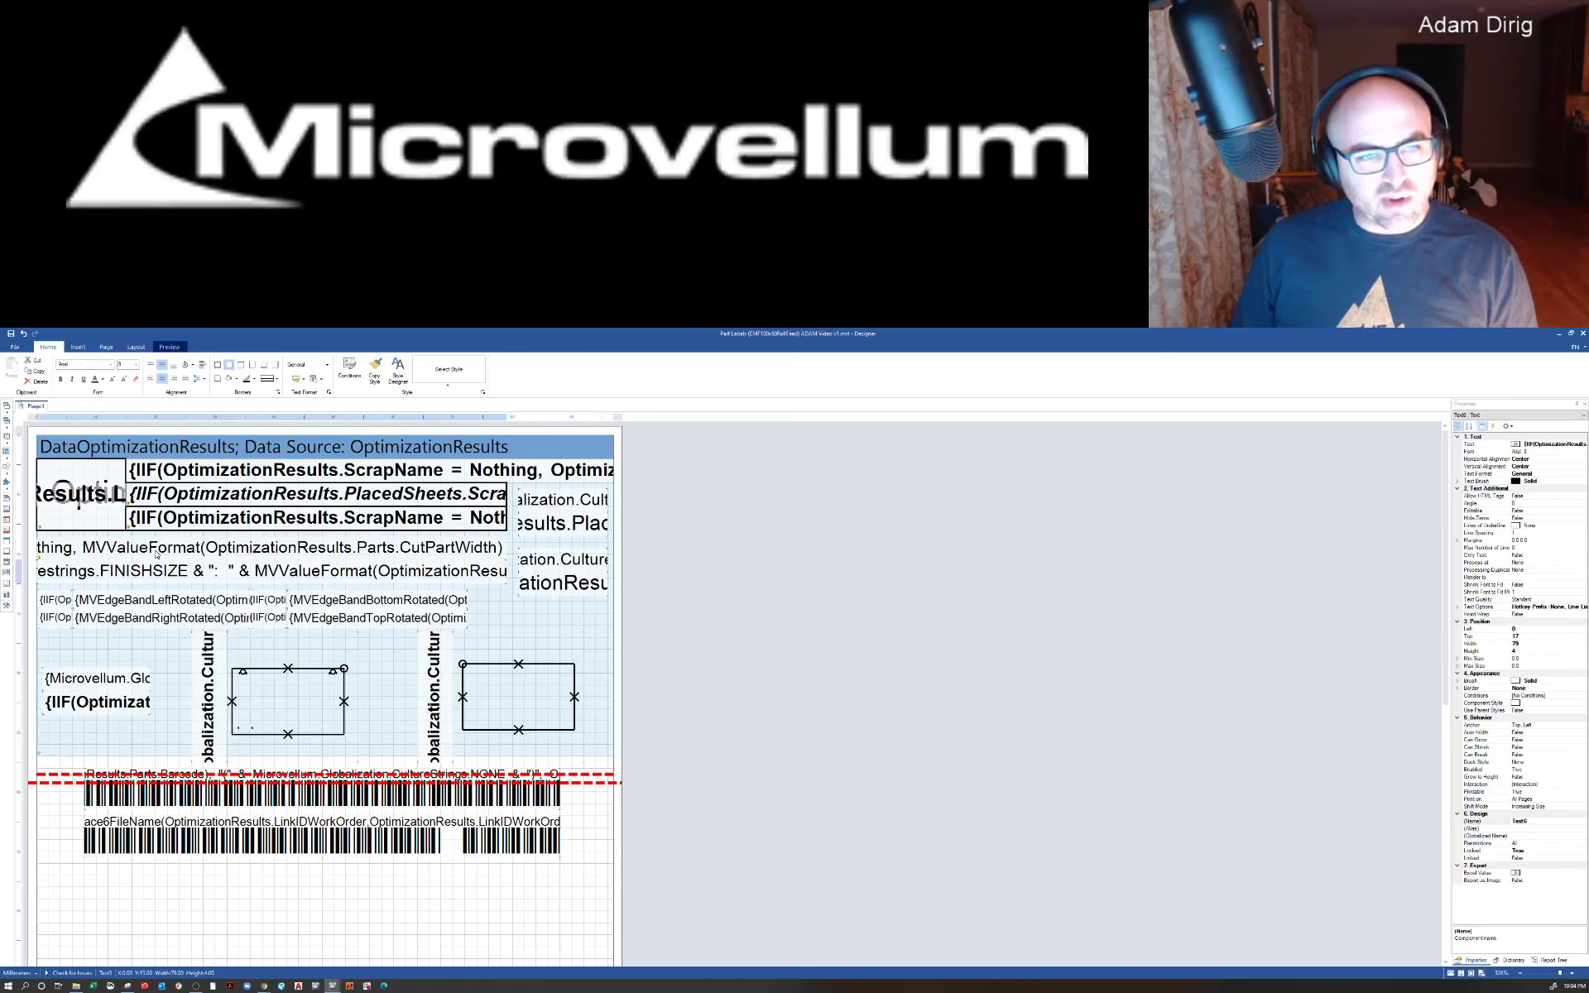
# Step: Unlock the cut size text field by setting its Locked property to False
pyautogui.click(156, 554)
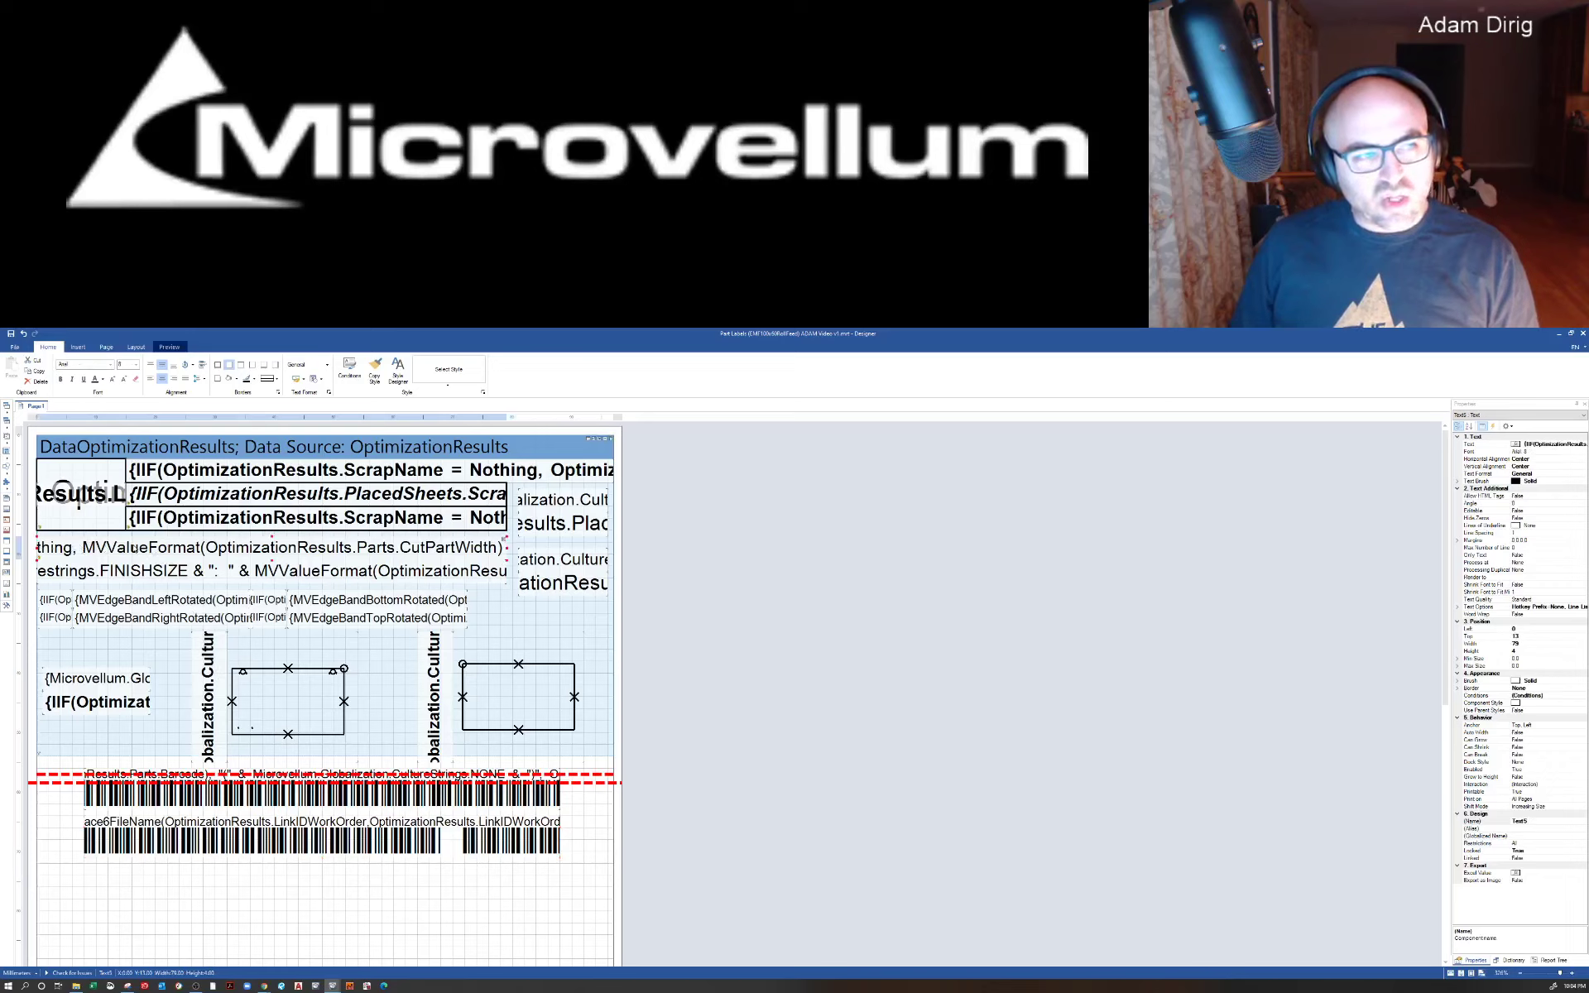
pyautogui.rightClick(134, 547)
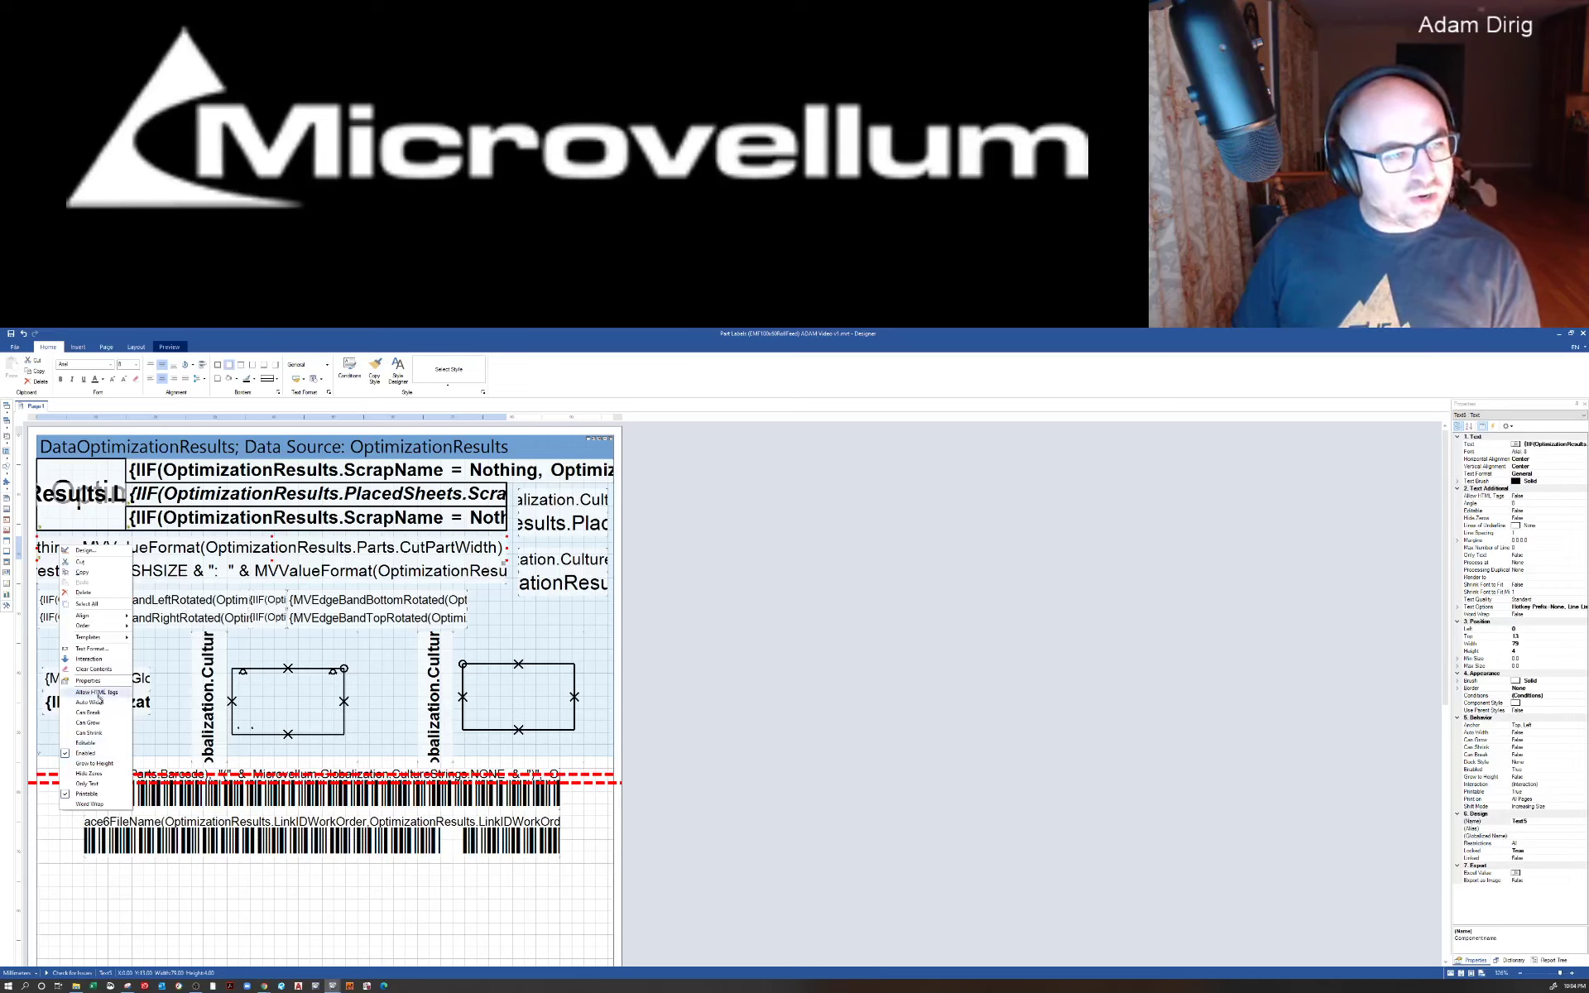
pyautogui.click(89, 682)
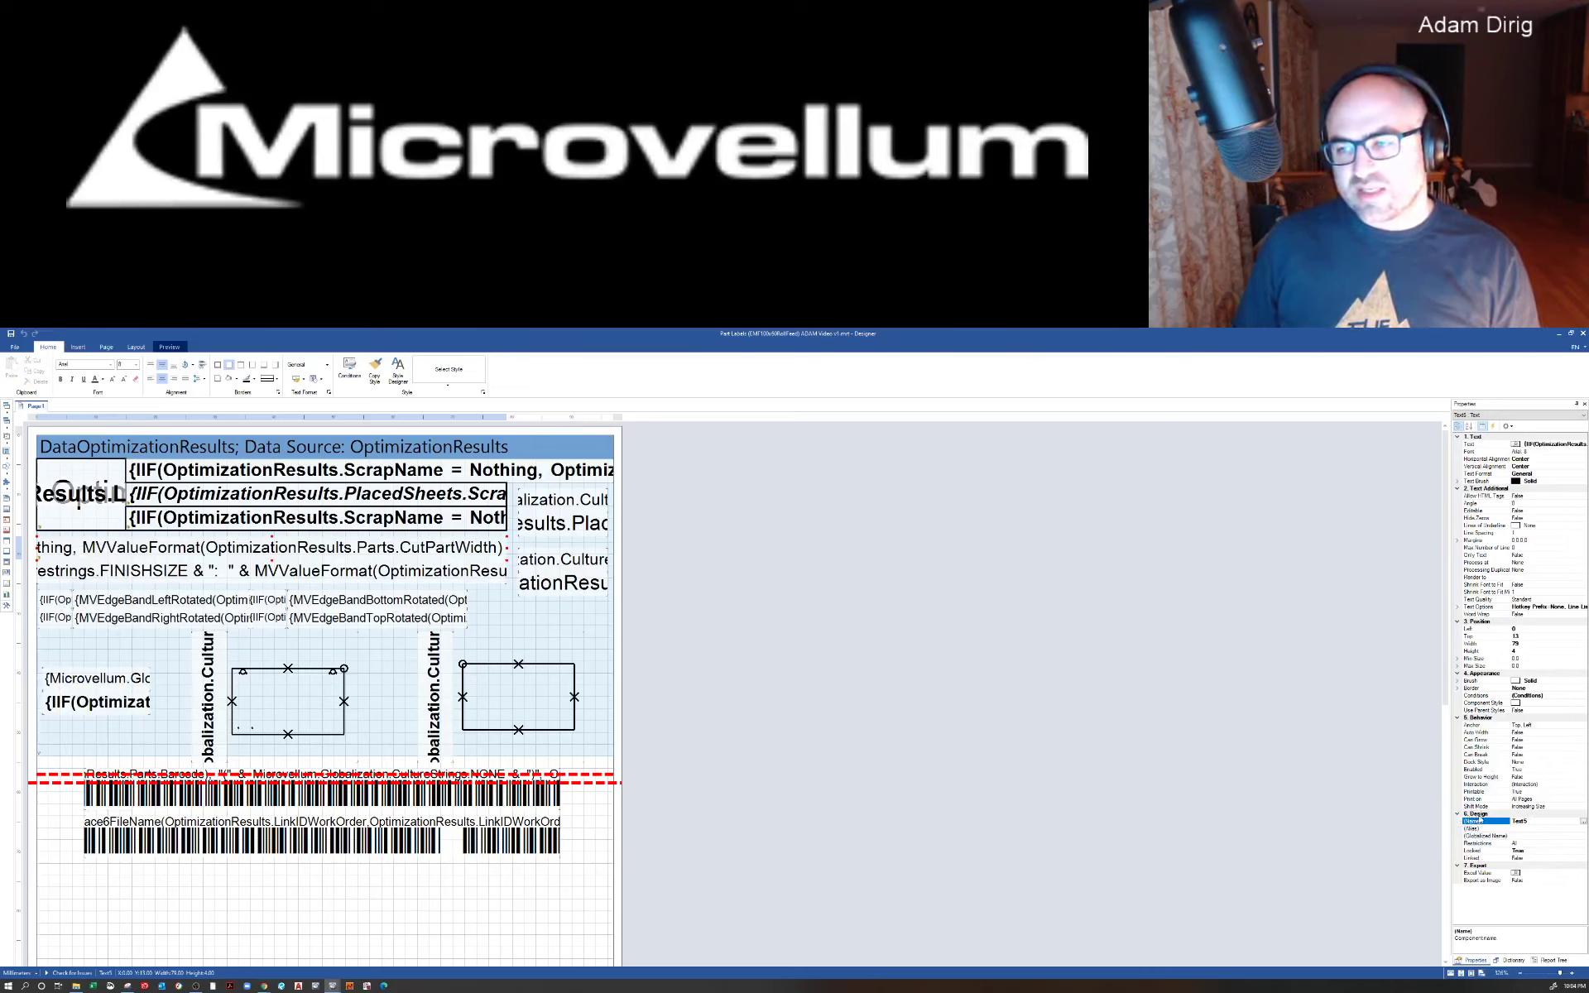
pyautogui.click(1477, 851)
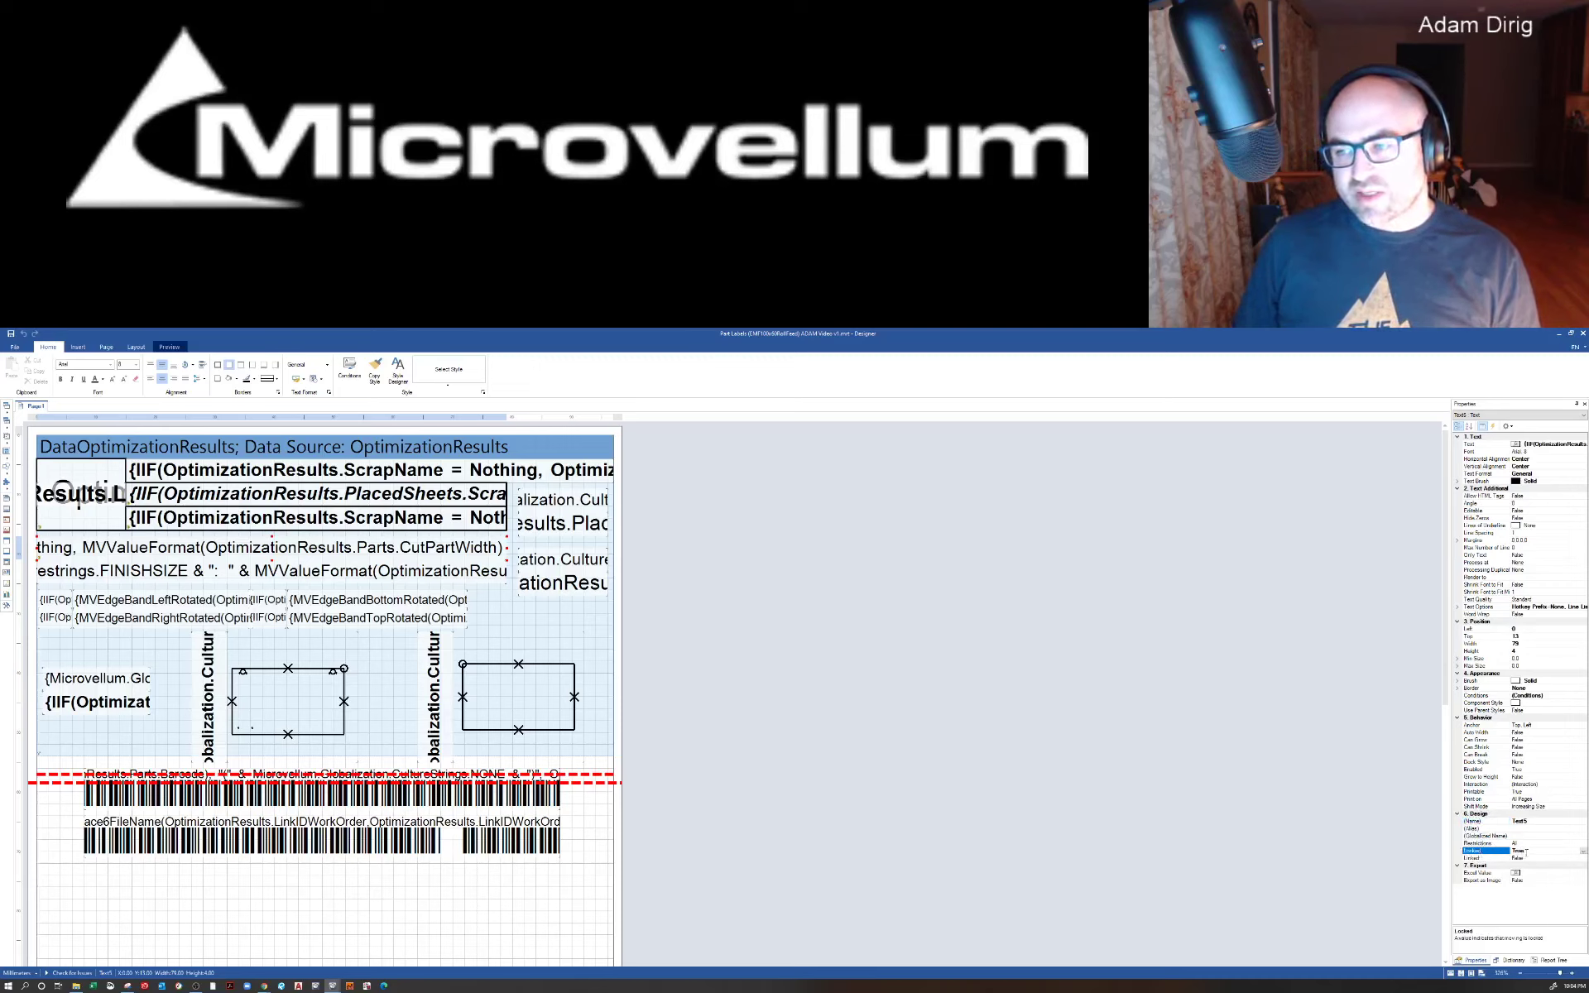
pyautogui.click(1355, 831)
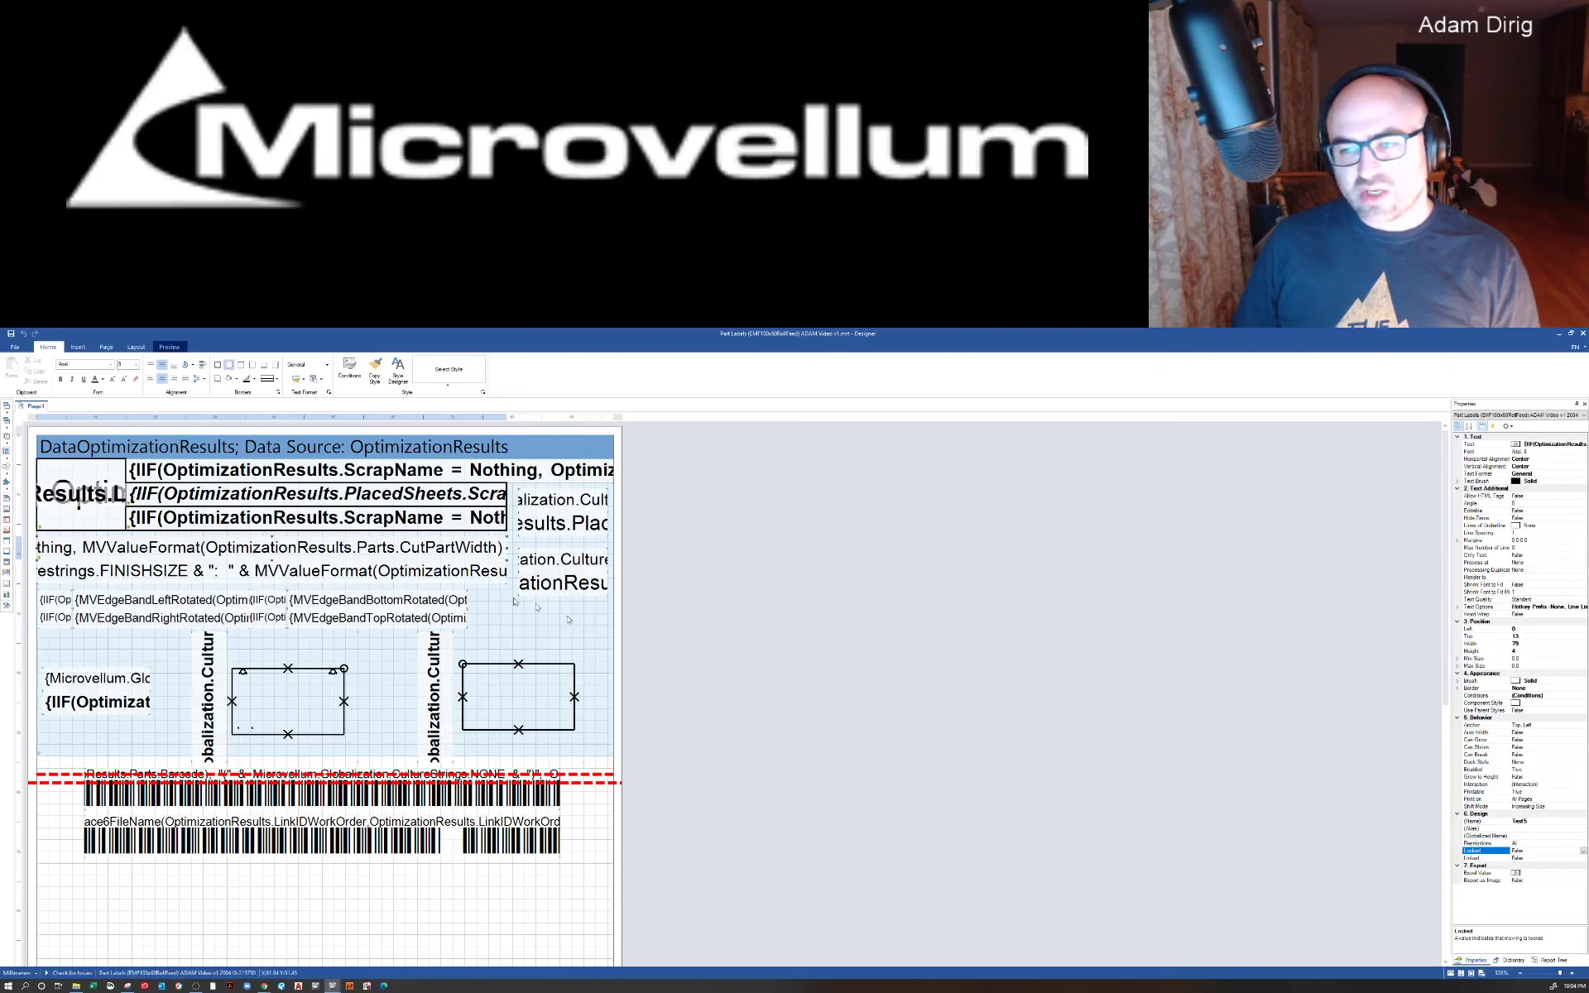
pyautogui.click(273, 559)
pyautogui.moveTo(286, 555)
pyautogui.mouseDown()
pyautogui.moveTo(315, 659)
pyautogui.moveTo(685, 712)
pyautogui.moveTo(322, 648)
pyautogui.moveTo(284, 559)
pyautogui.mouseUp()
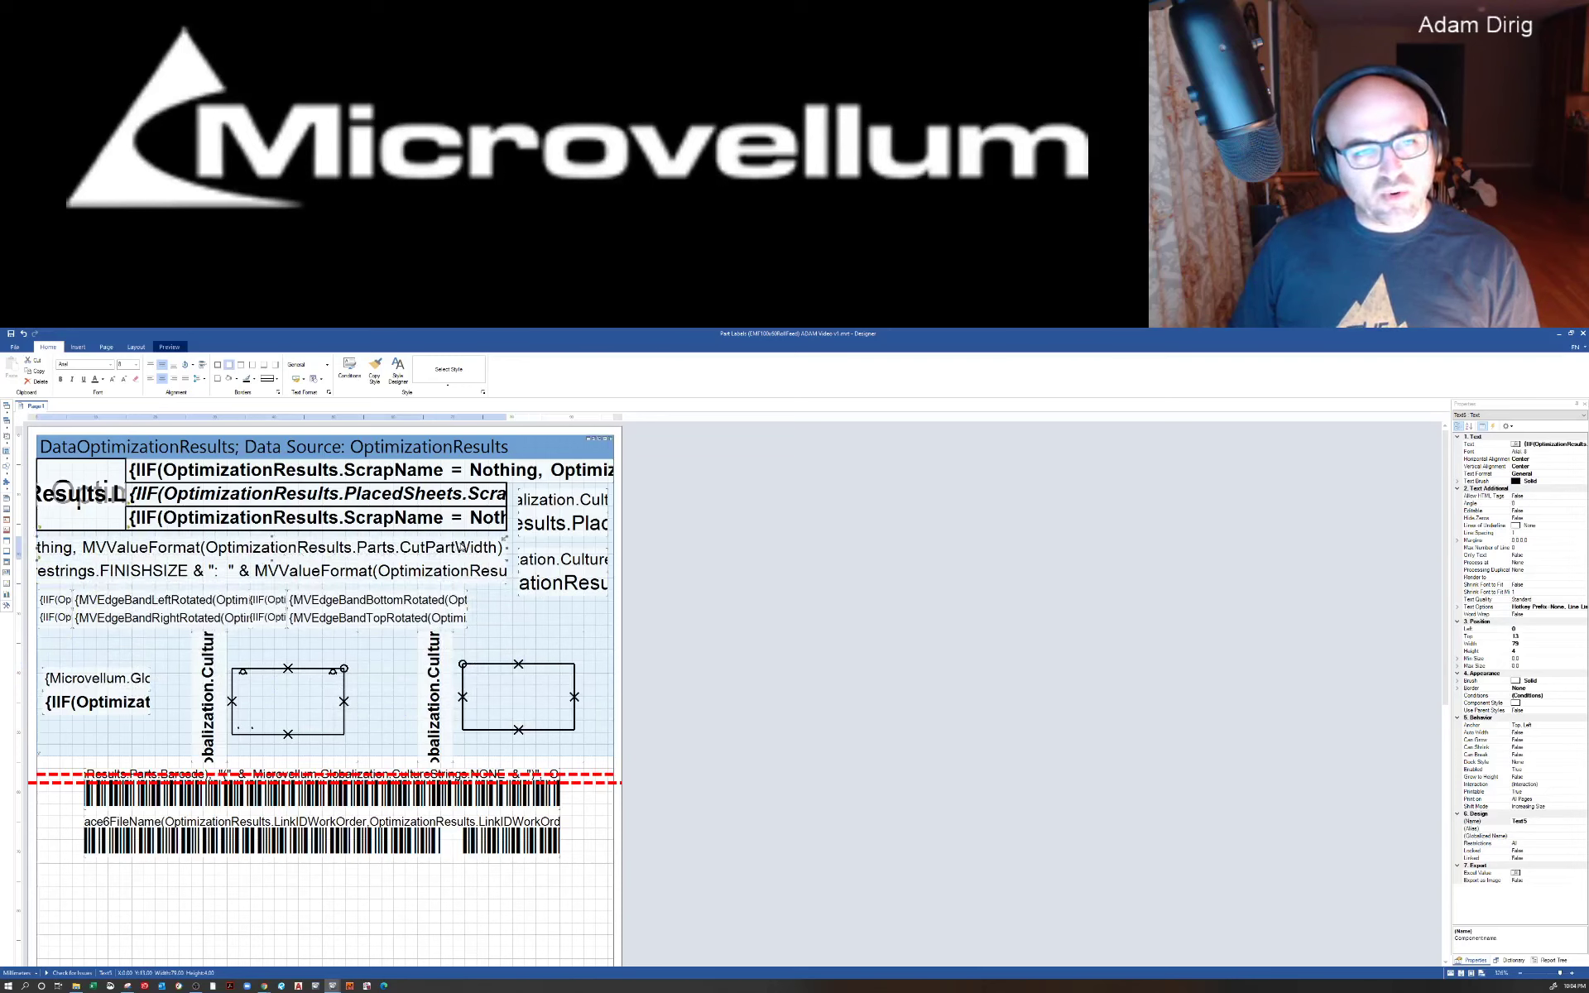
# Step: Set the Locked property of the finish size text field to False
pyautogui.rightClick(389, 546)
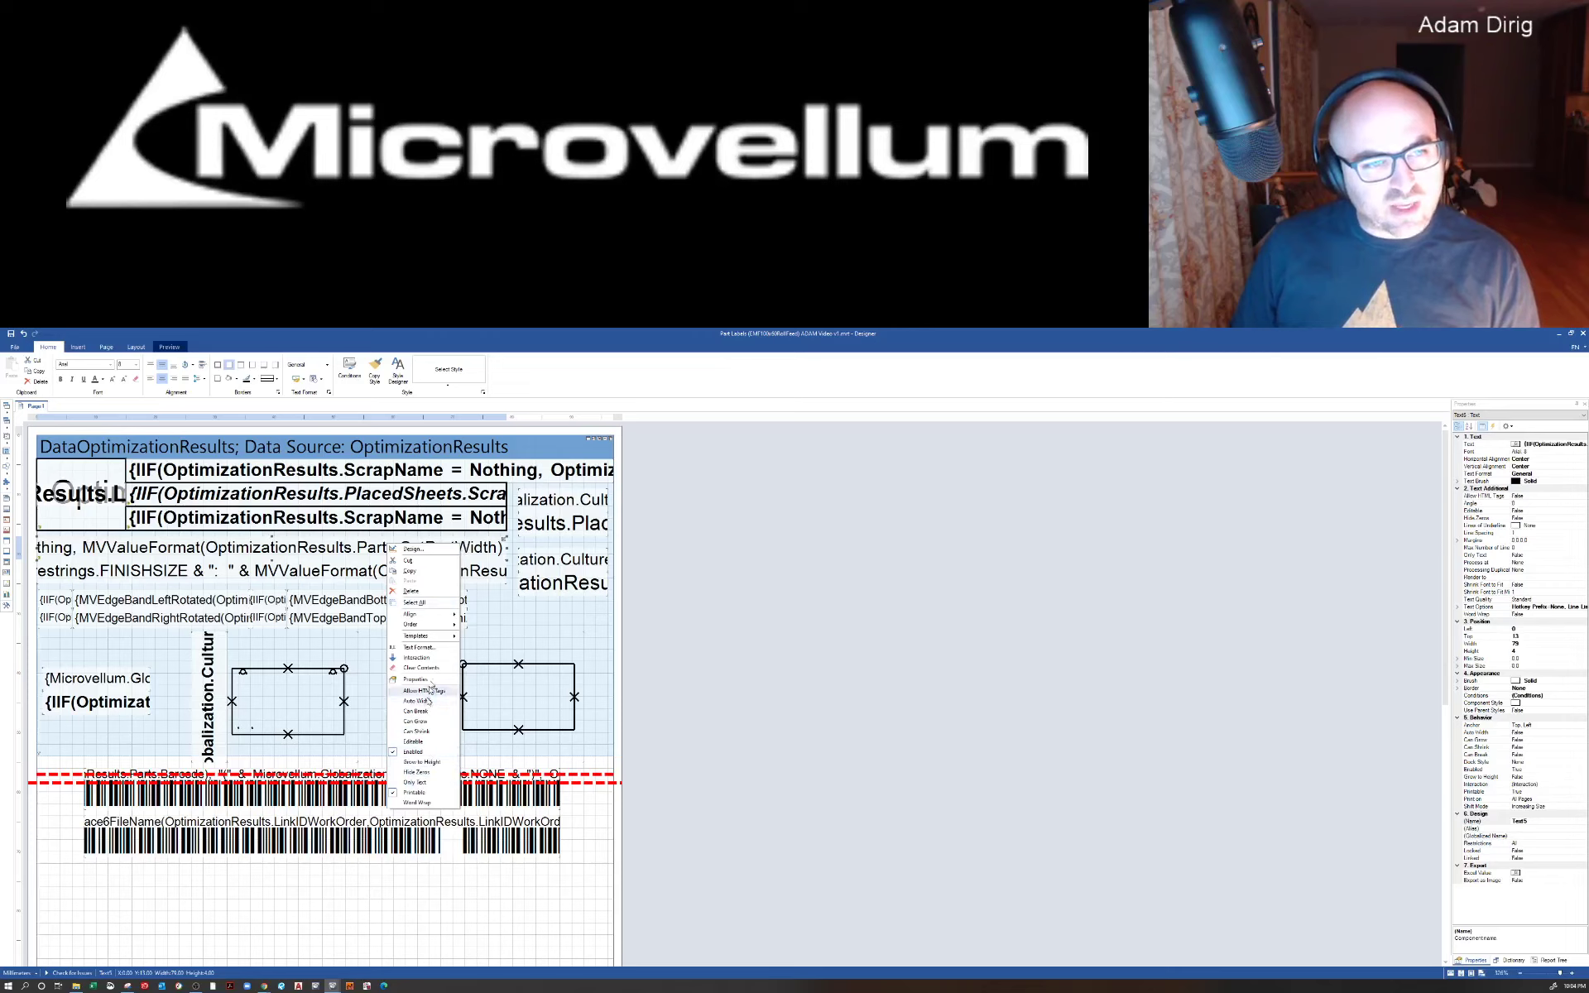
pyautogui.moveTo(432, 628)
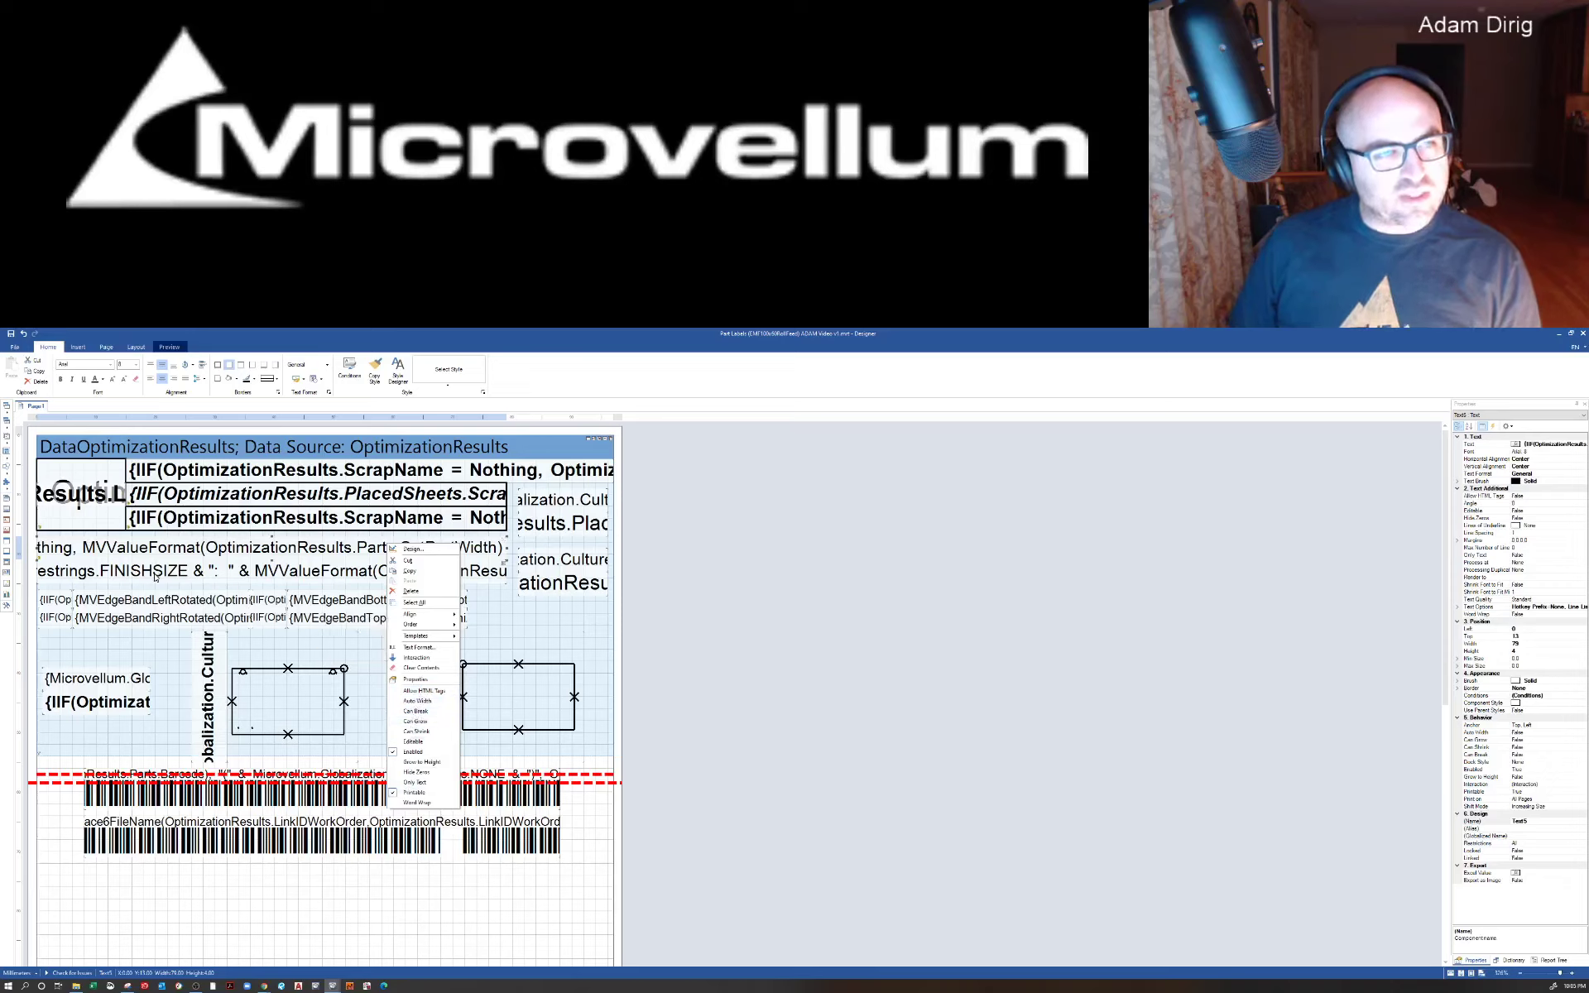
pyautogui.click(175, 577)
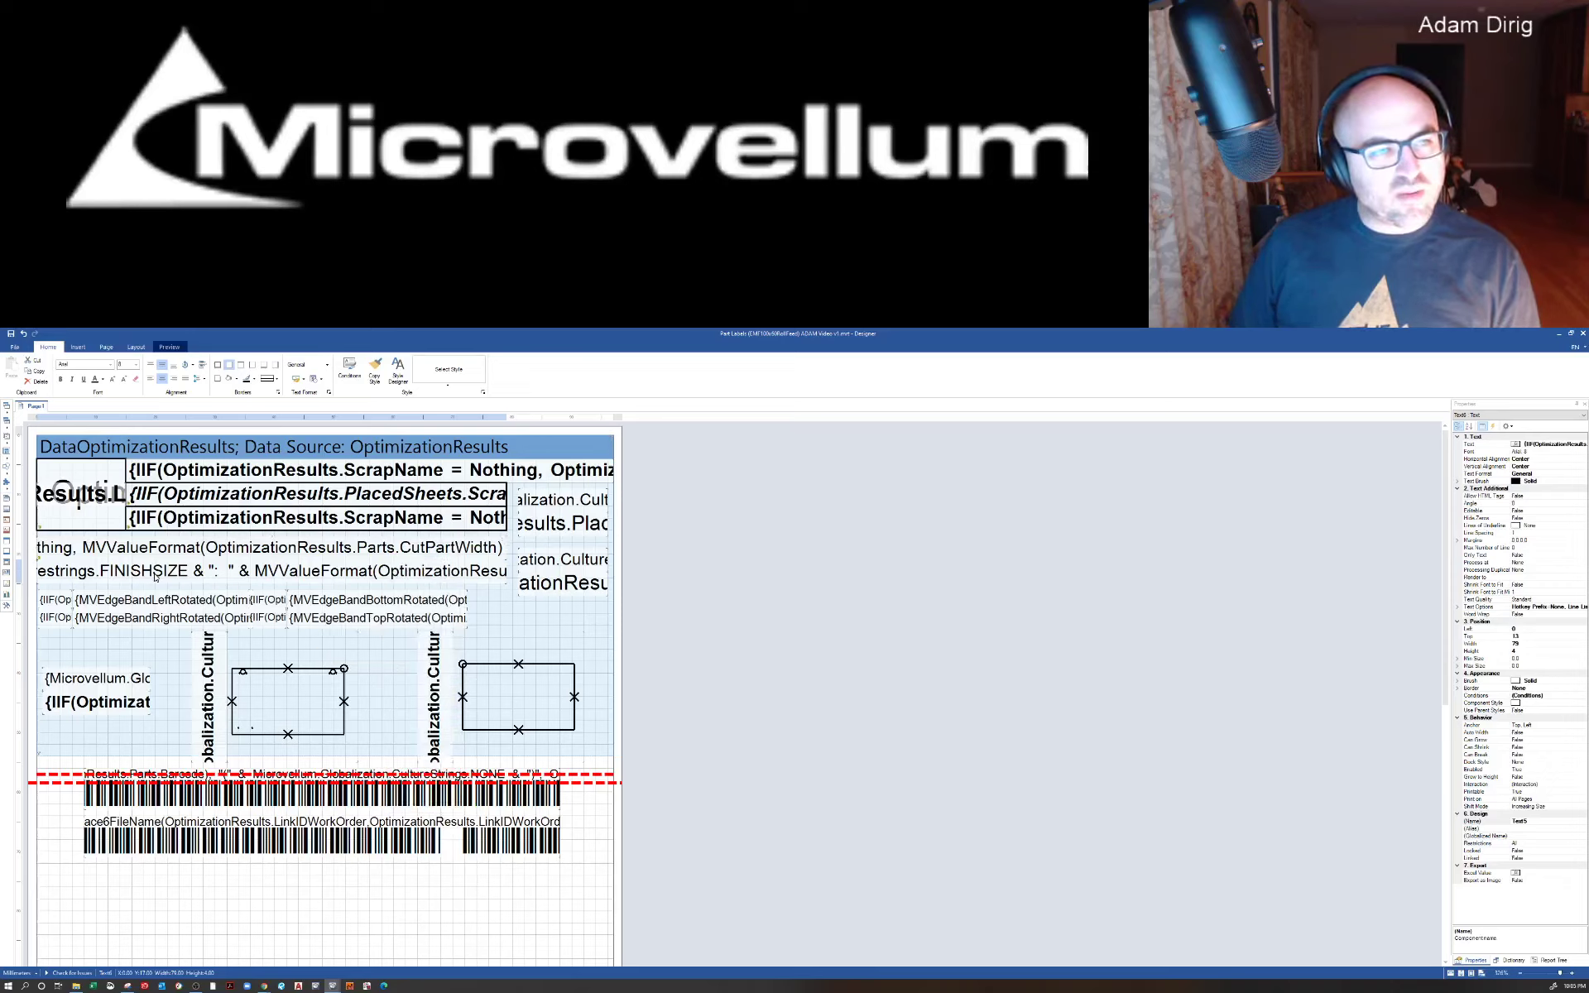
pyautogui.click(1531, 850)
pyautogui.doubleClick(1531, 850)
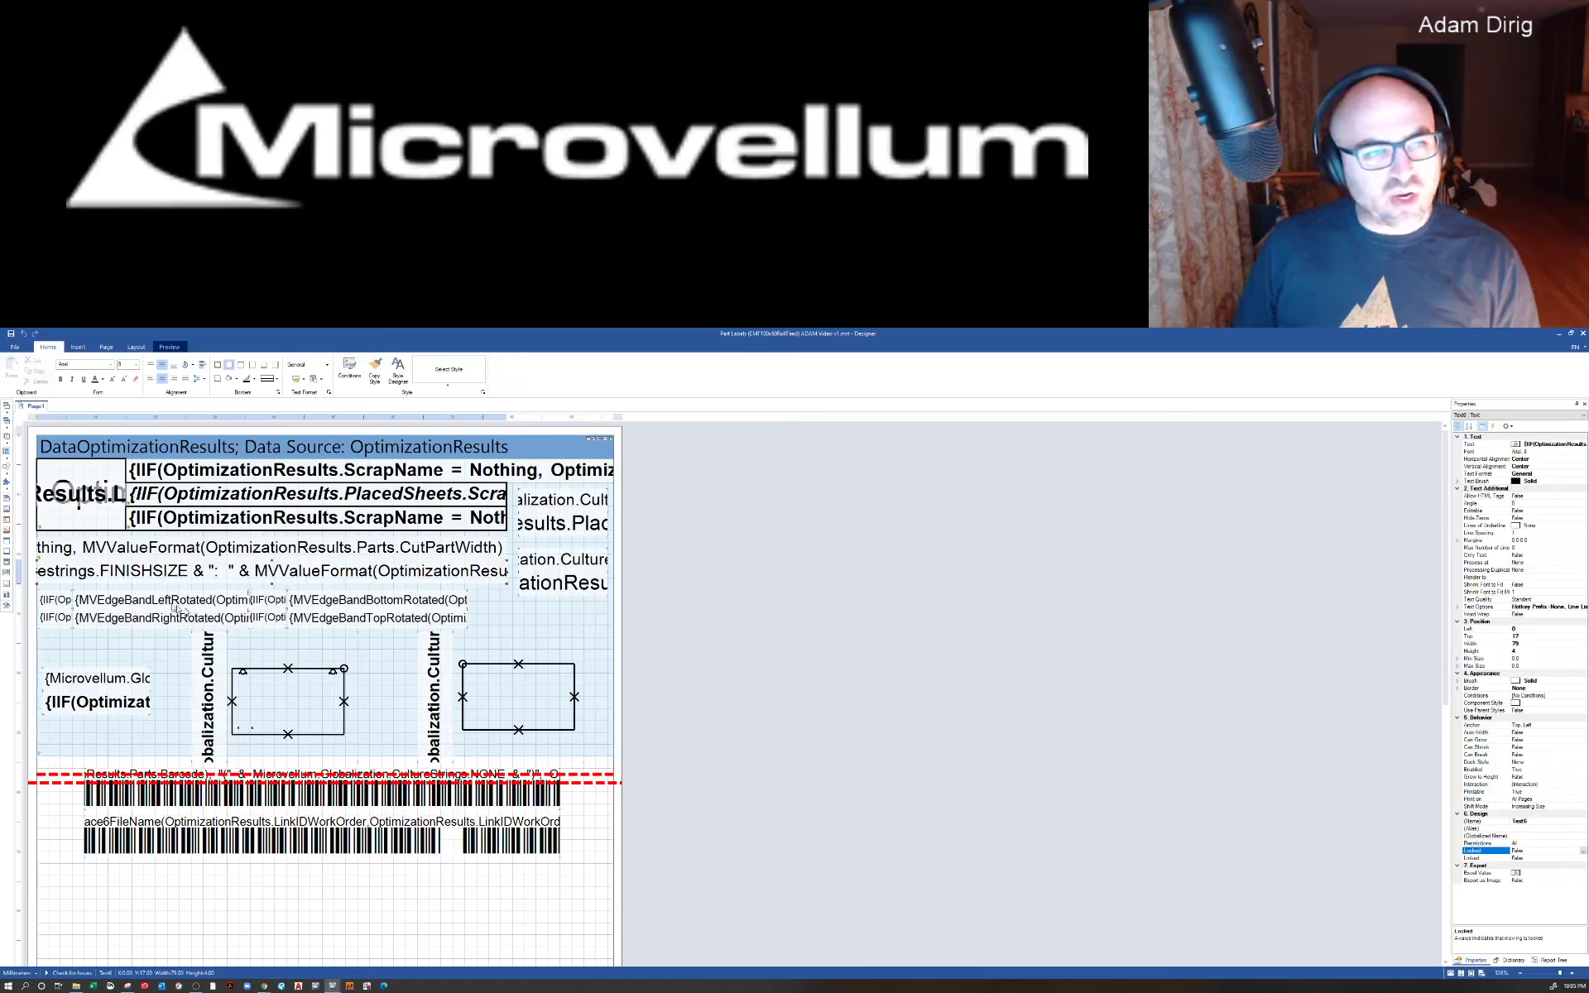
# Step: Select all left, right, bottom and top edge band text fields together, set Locked to False, and check individual fields
pyautogui.click(62, 602)
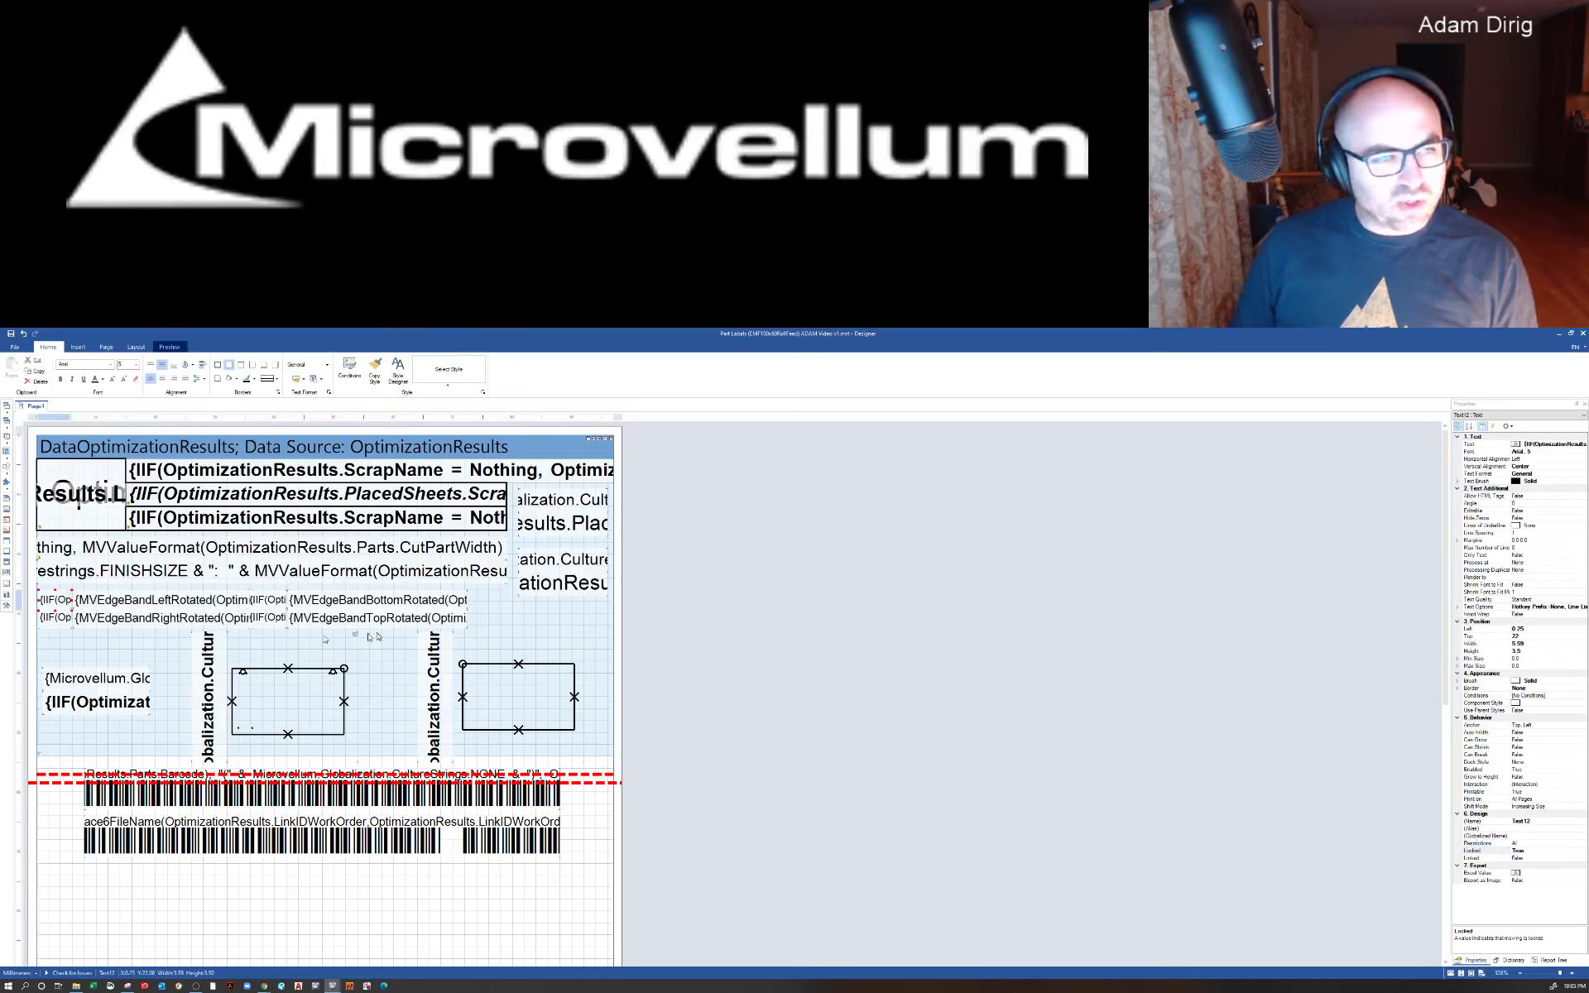
pyautogui.keyDown('shift'); pyautogui.click(62, 626); pyautogui.keyUp('shift')
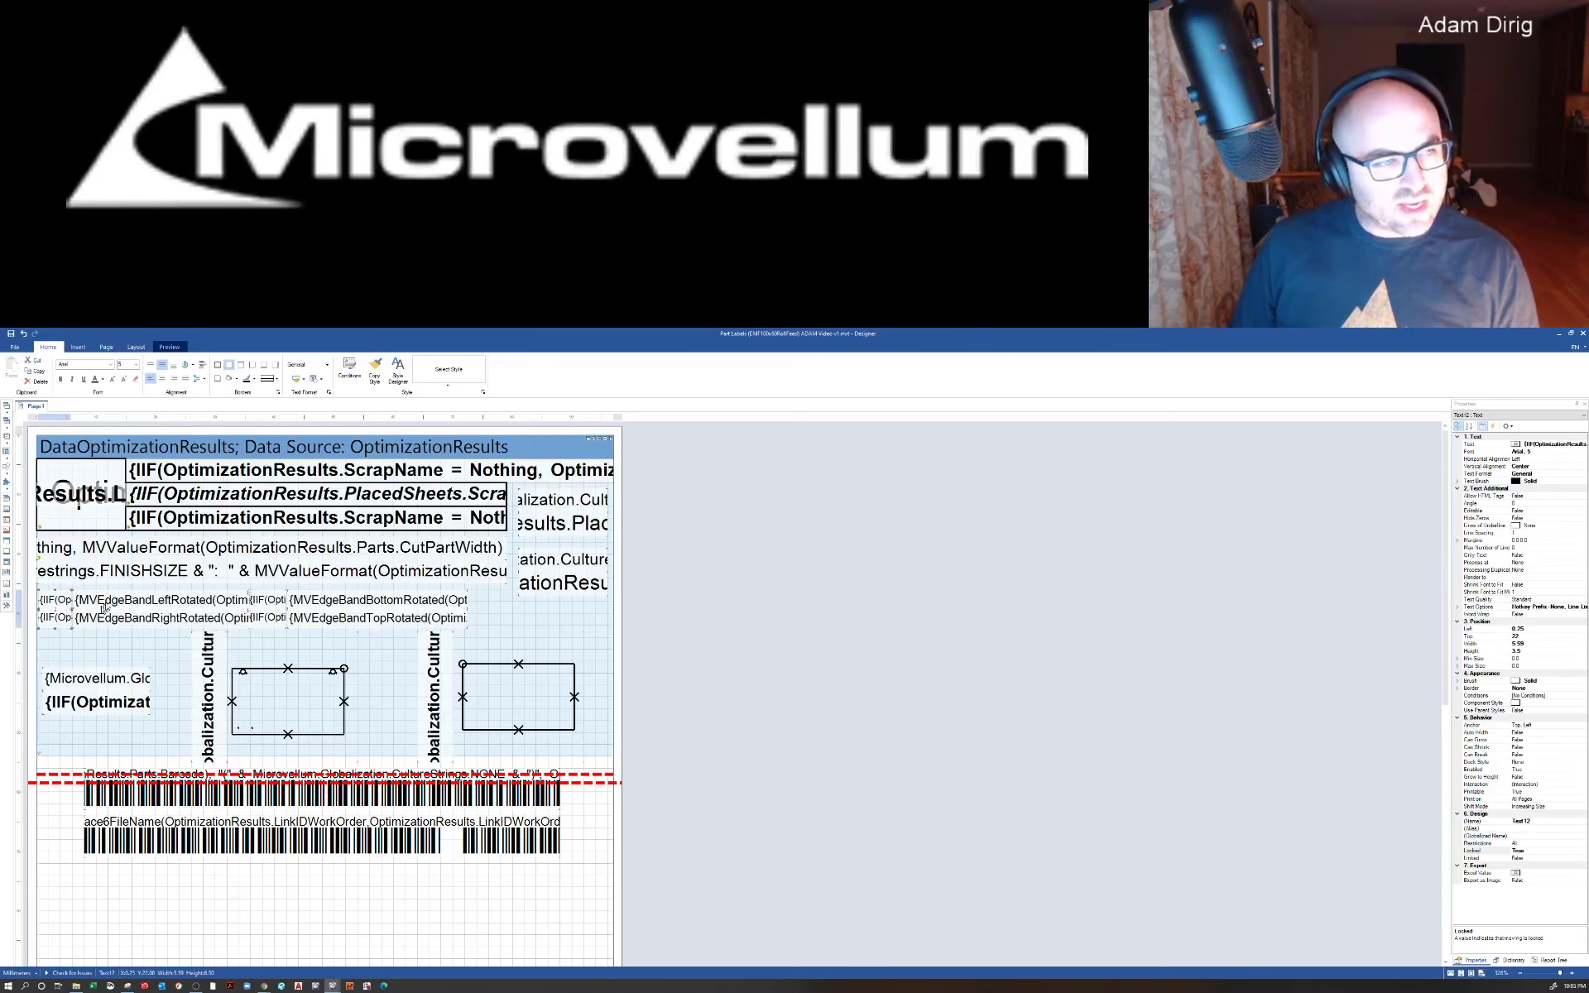
pyautogui.keyDown('shift'); pyautogui.click(112, 615); pyautogui.keyUp('shift')
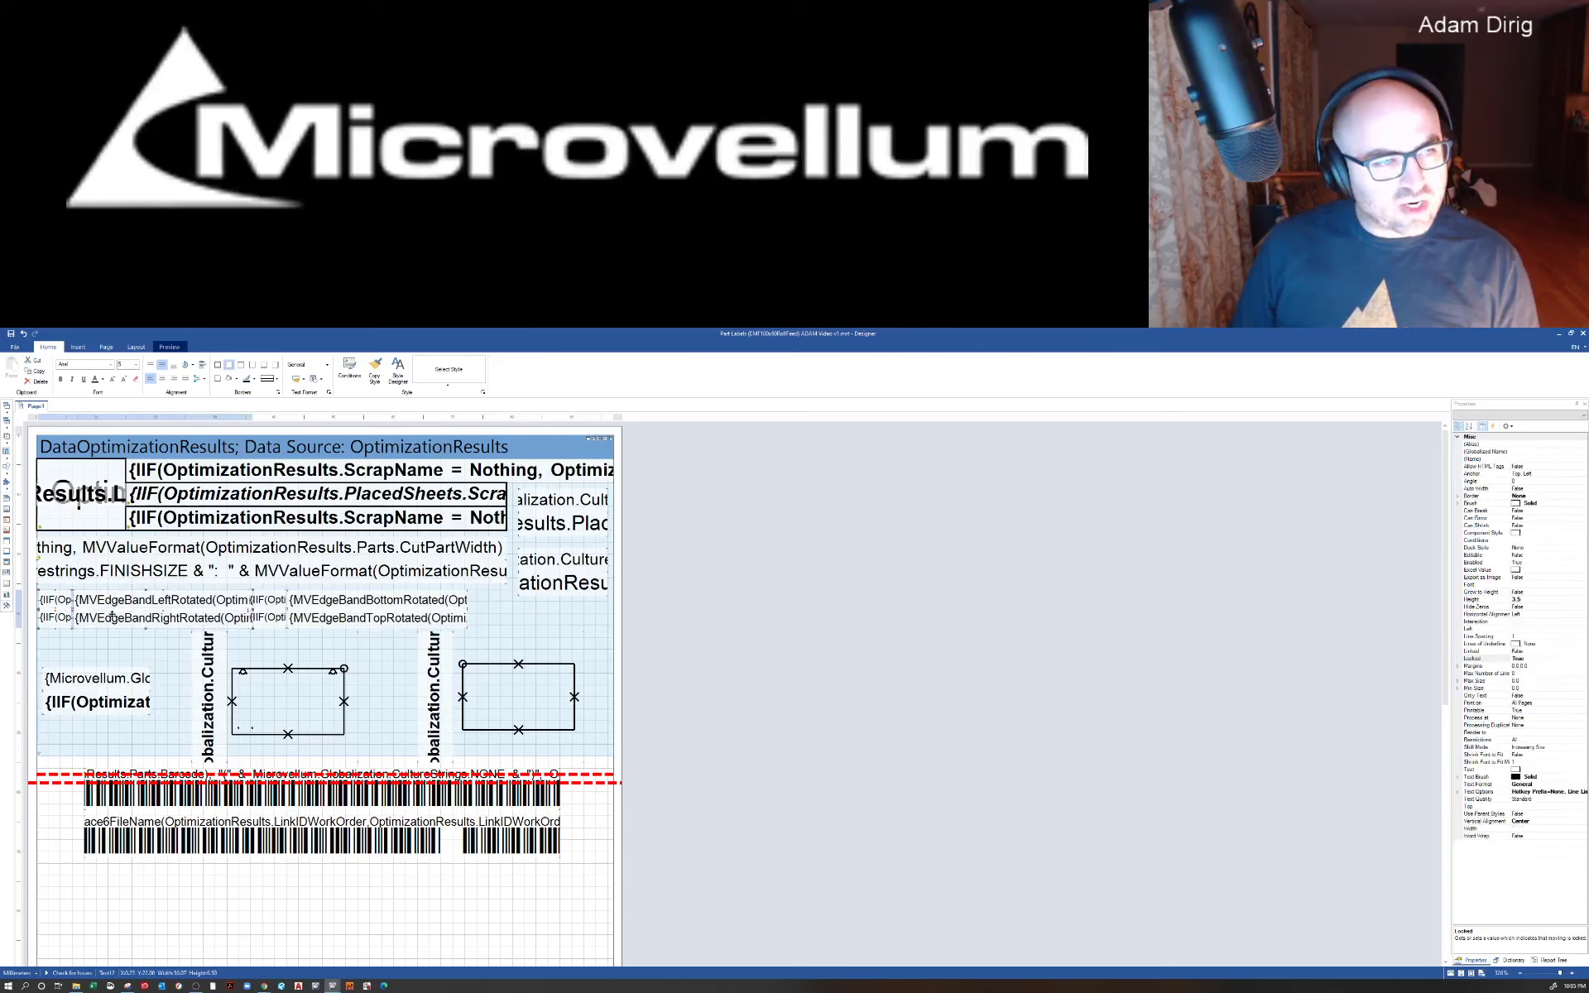
pyautogui.keyDown('shift'); pyautogui.click(274, 609); pyautogui.keyUp('shift')
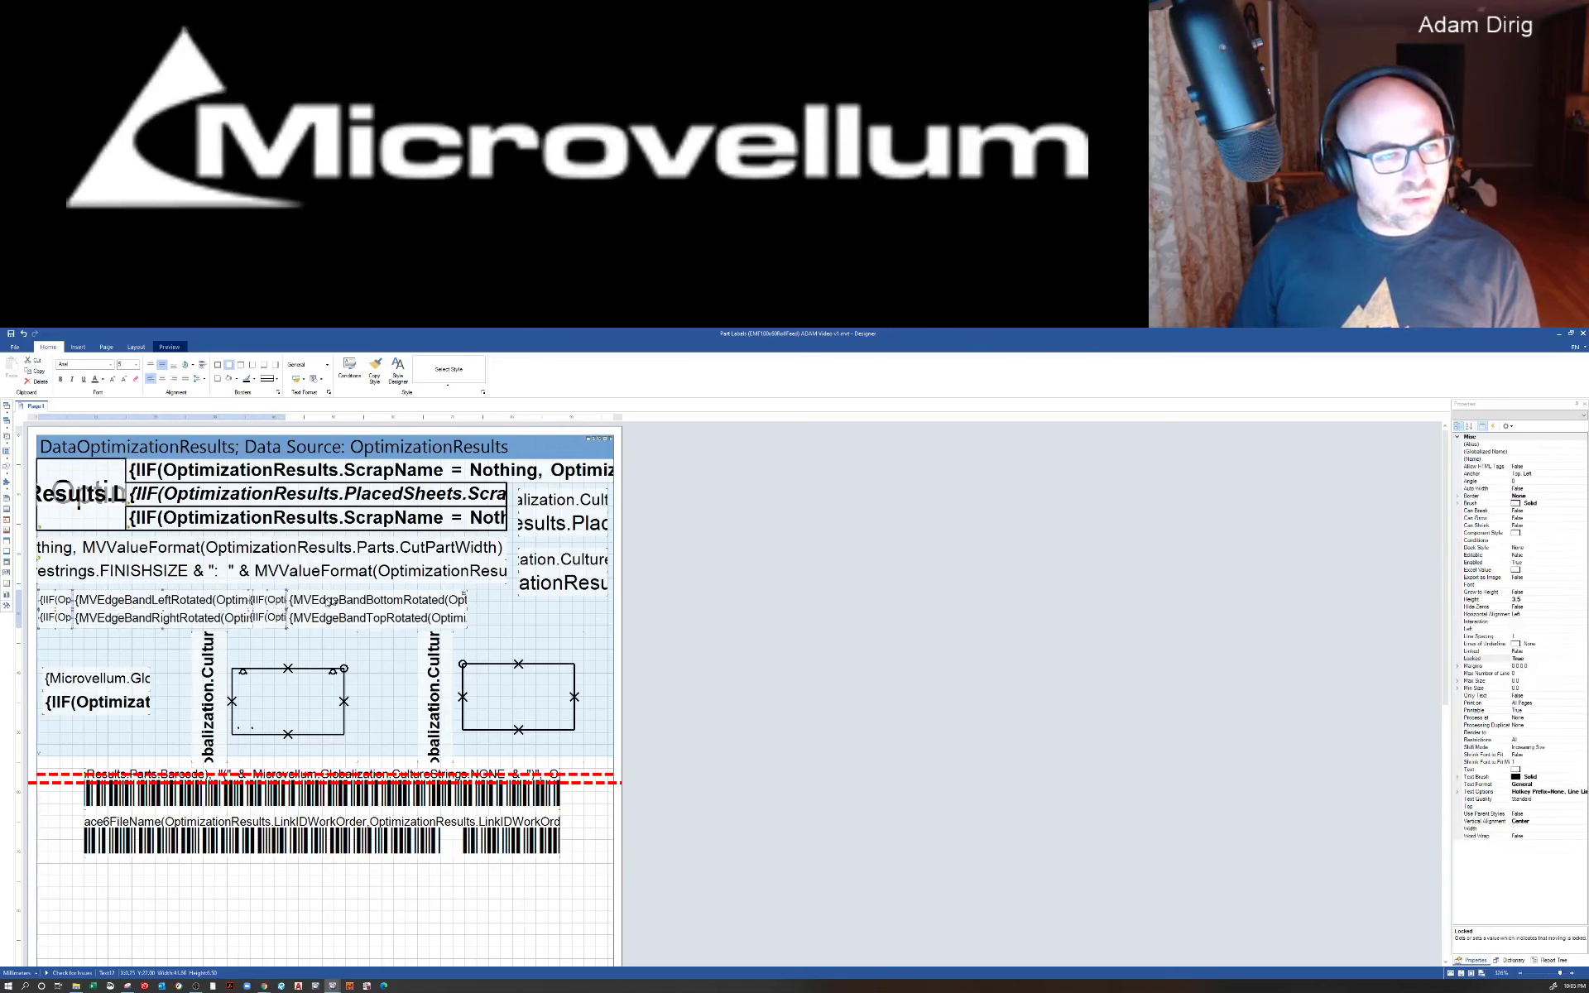
pyautogui.keyDown('shift'); pyautogui.click(335, 617); pyautogui.keyUp('shift')
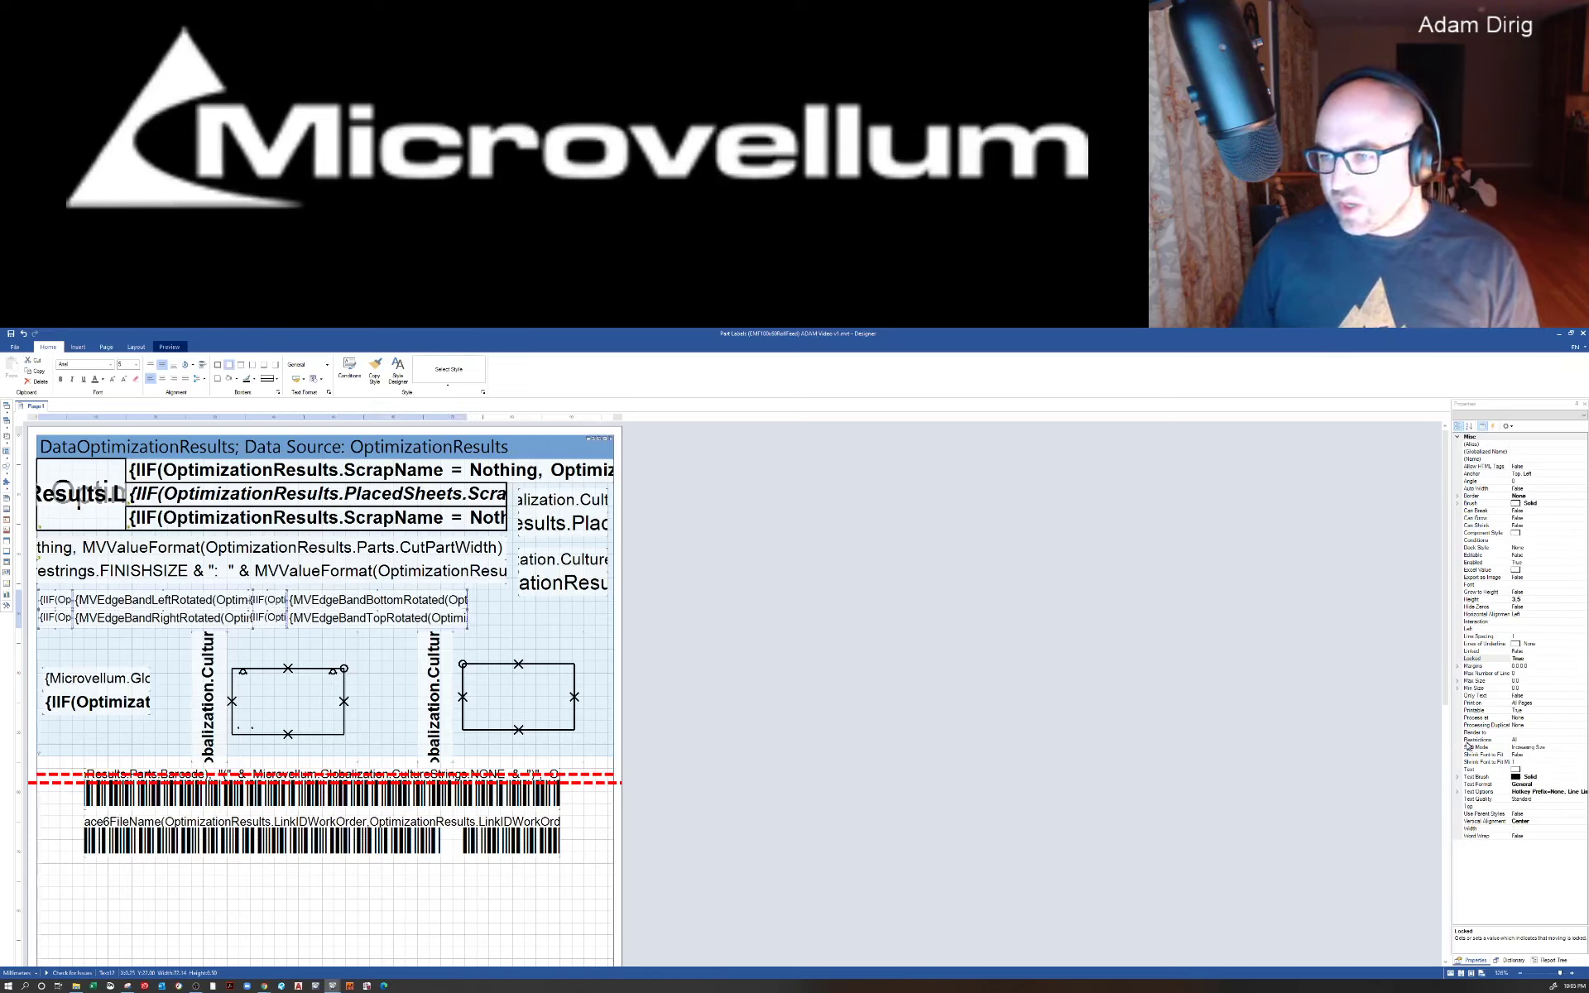
pyautogui.click(1531, 659)
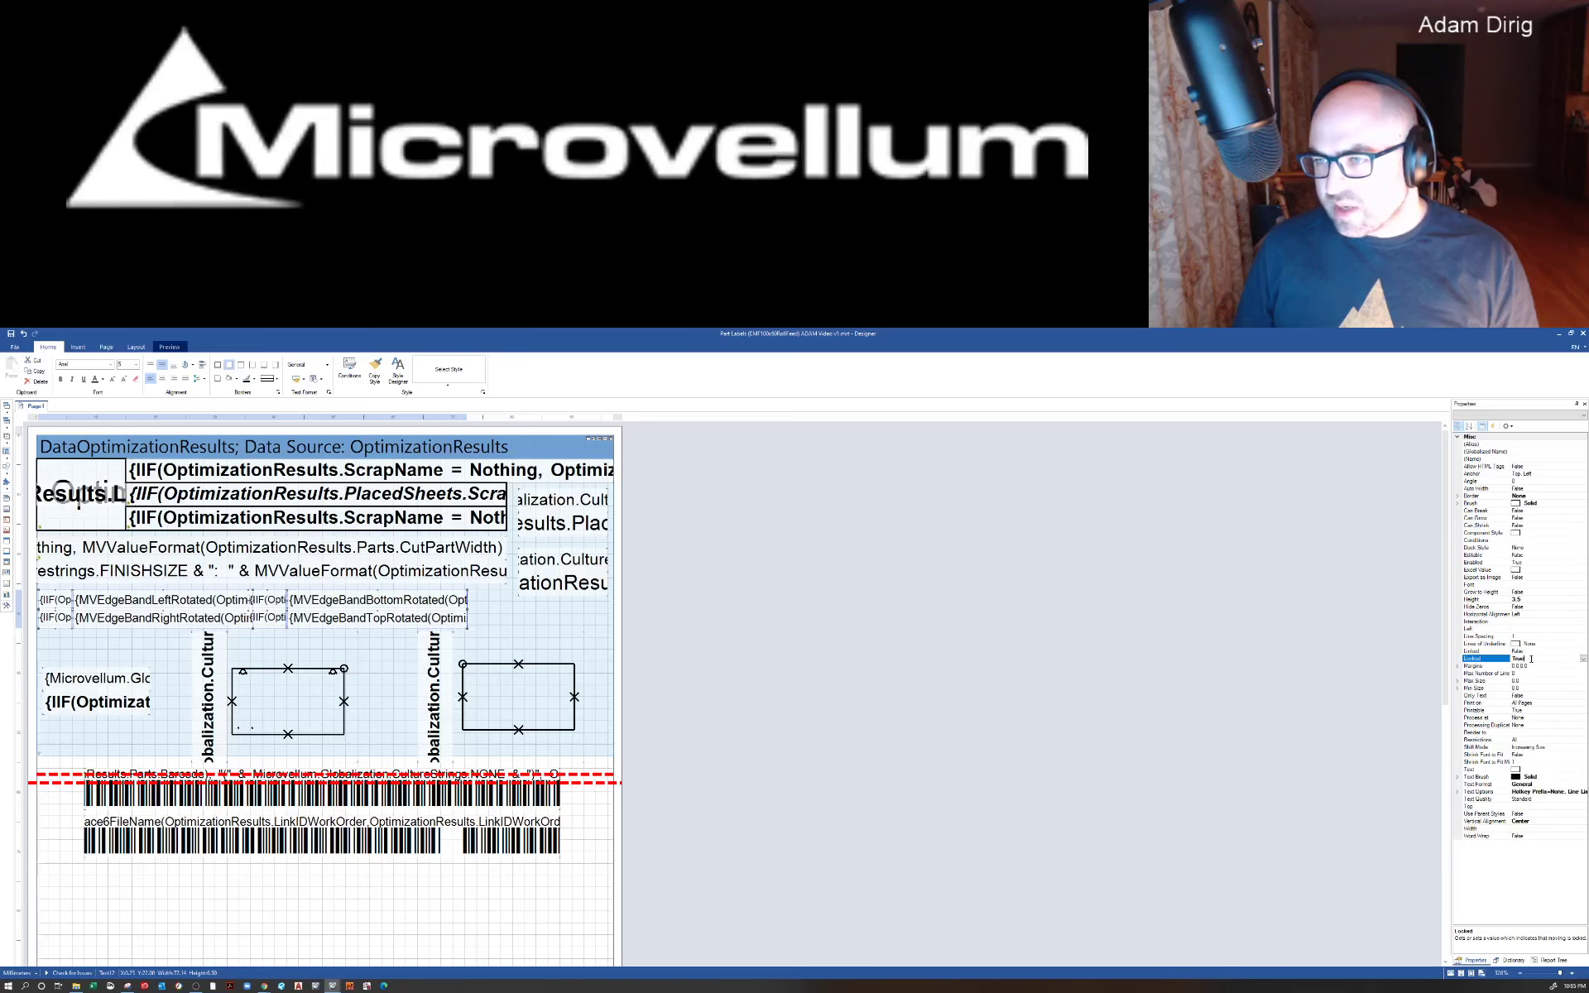
pyautogui.doubleClick(1531, 660)
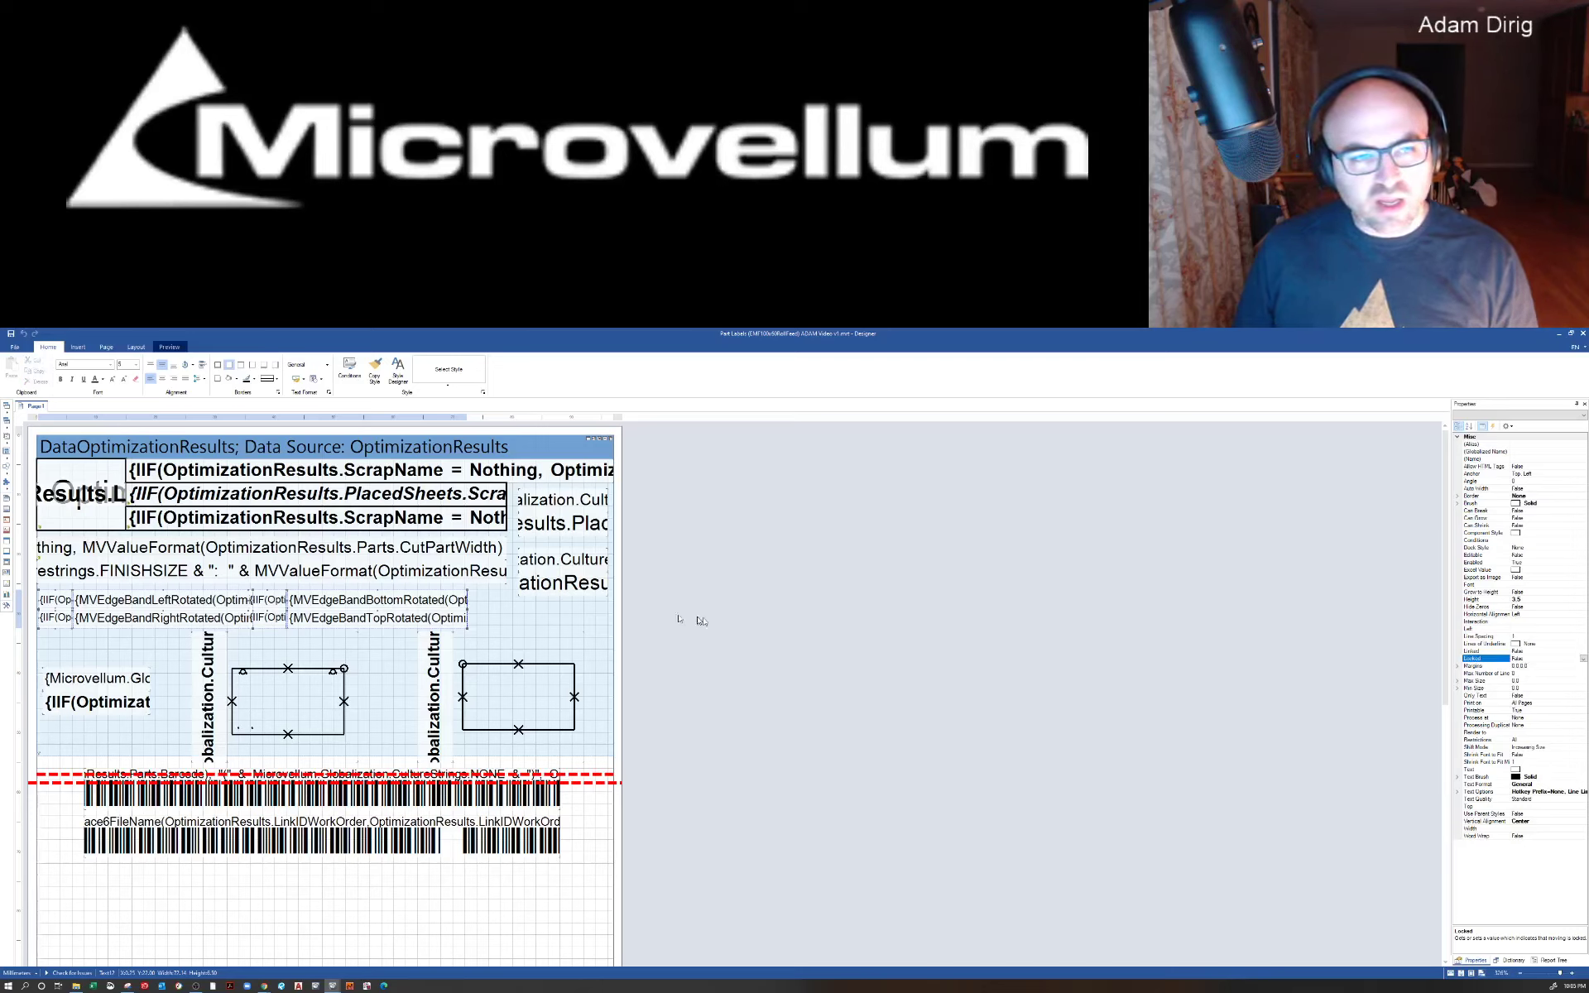
pyautogui.click(250, 596)
pyautogui.click(64, 602)
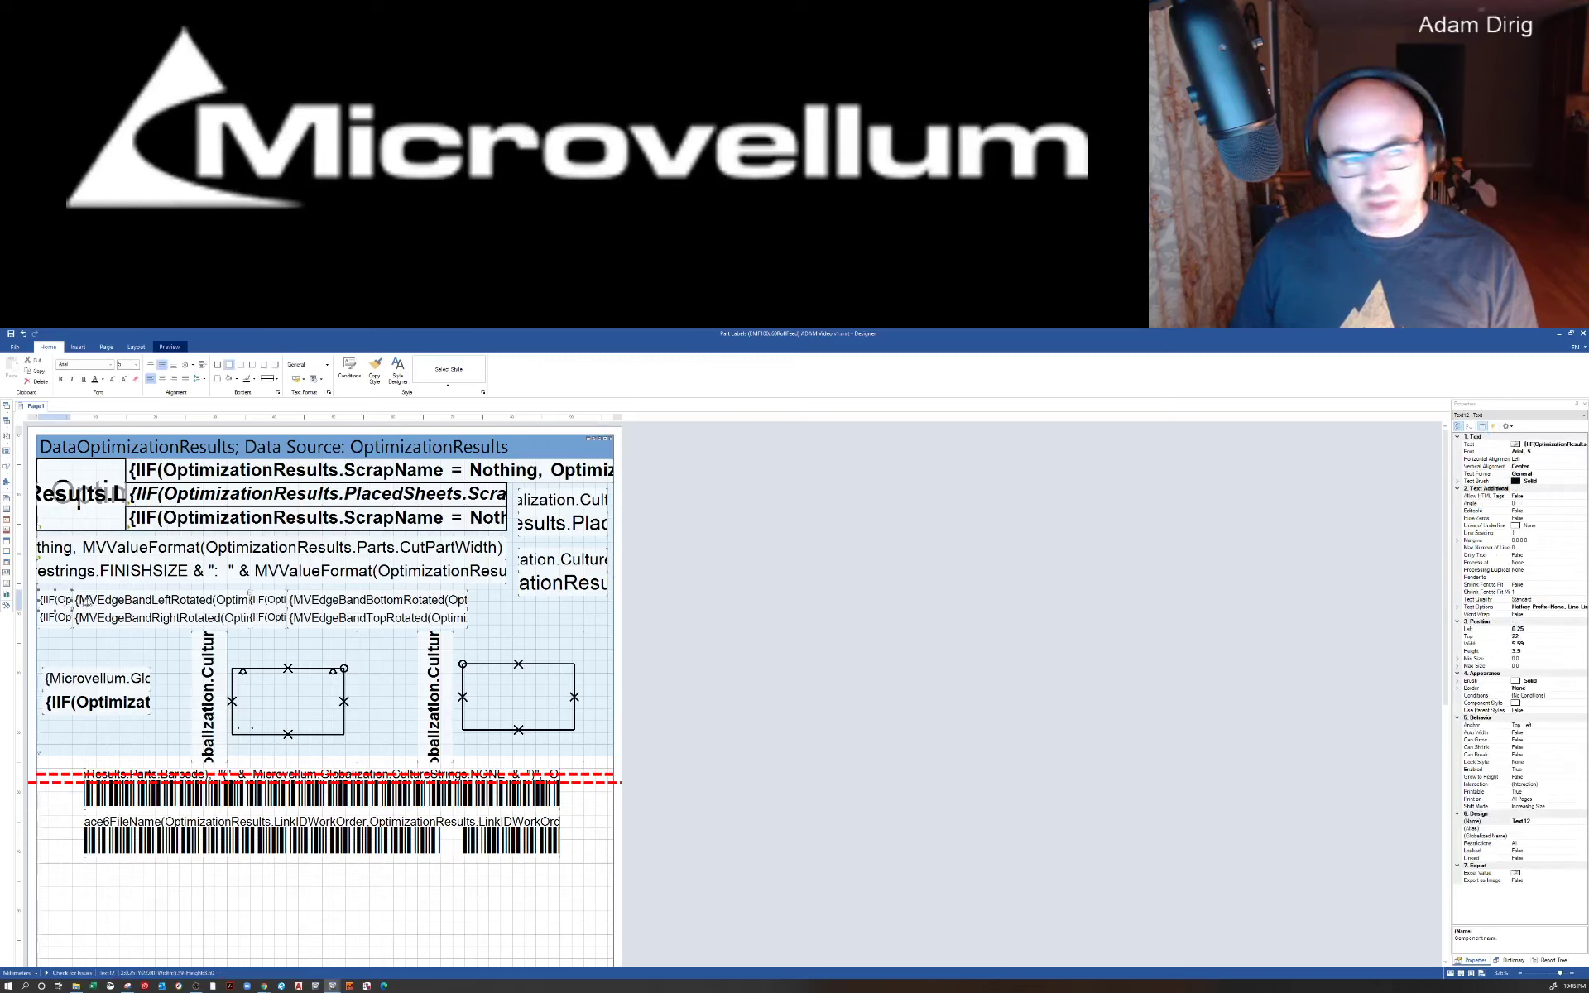
pyautogui.click(110, 600)
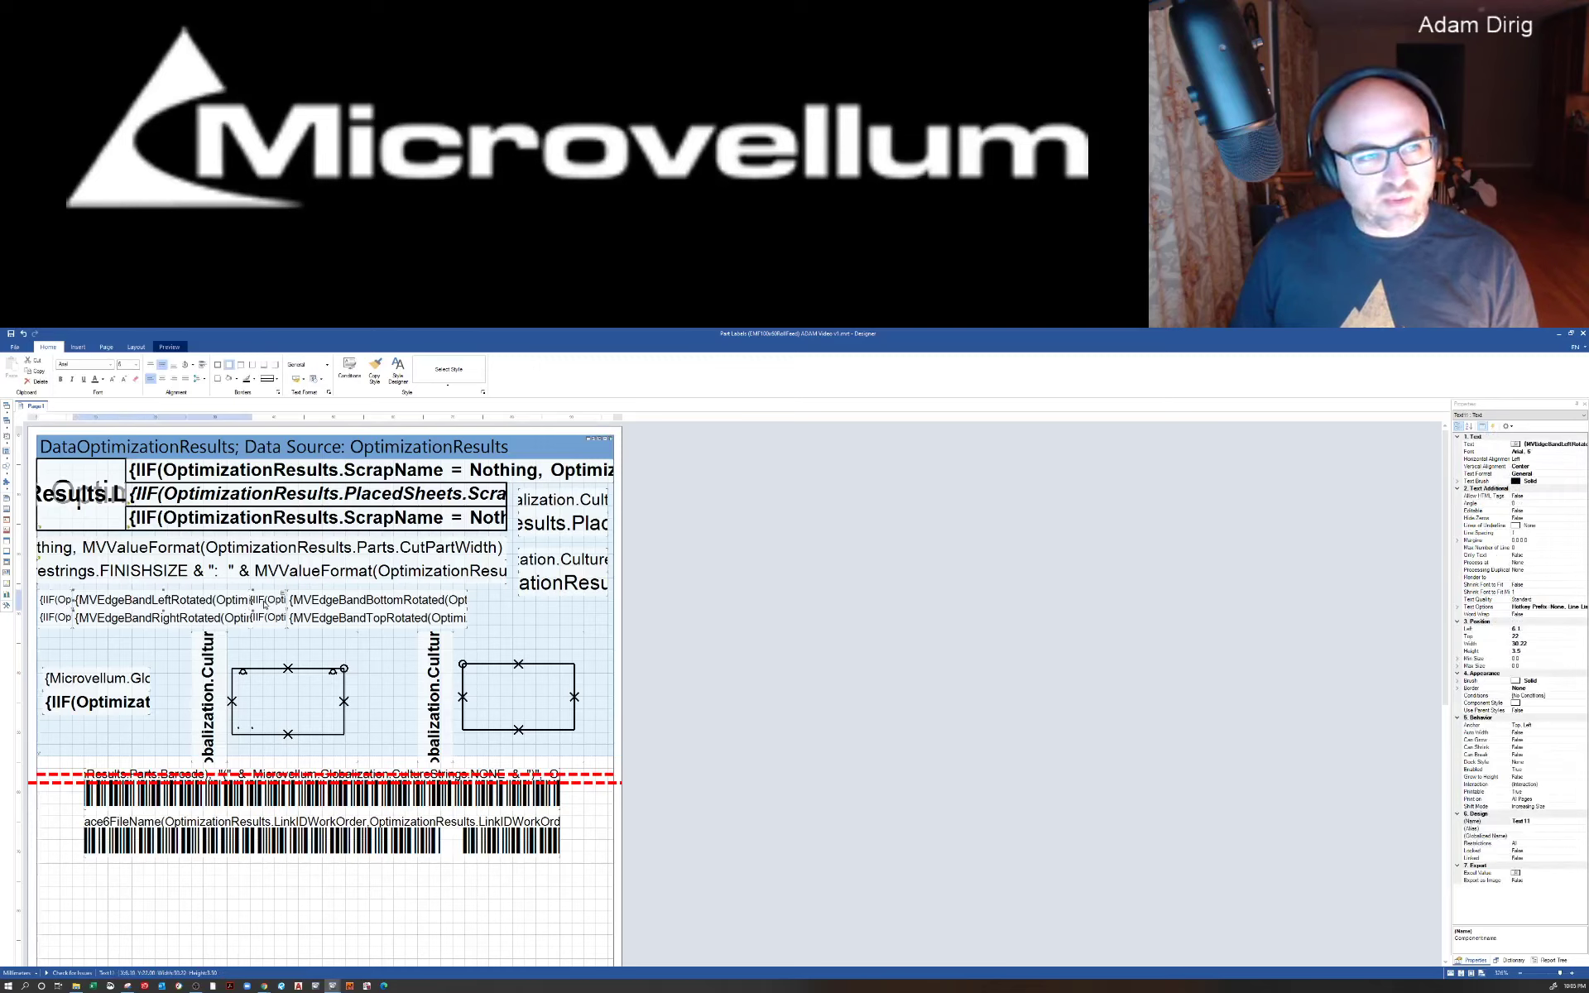
# Step: Check the lock state of the remaining edge band fields and set the right edge band value field's Locked property to False
pyautogui.click(265, 606)
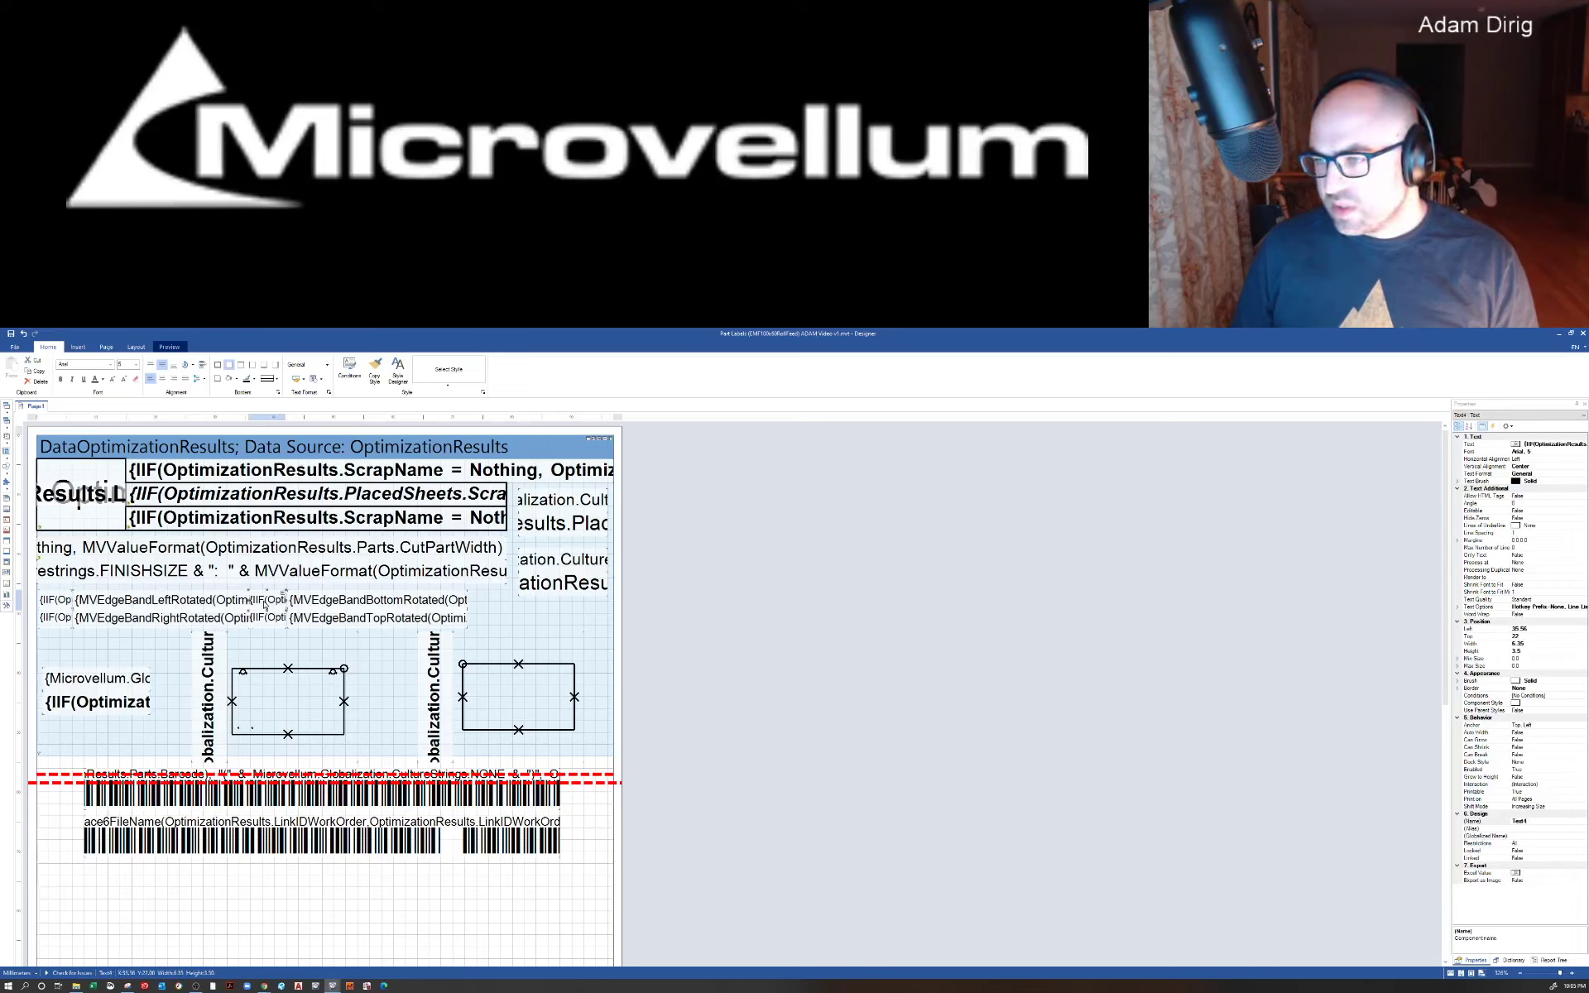
pyautogui.click(311, 605)
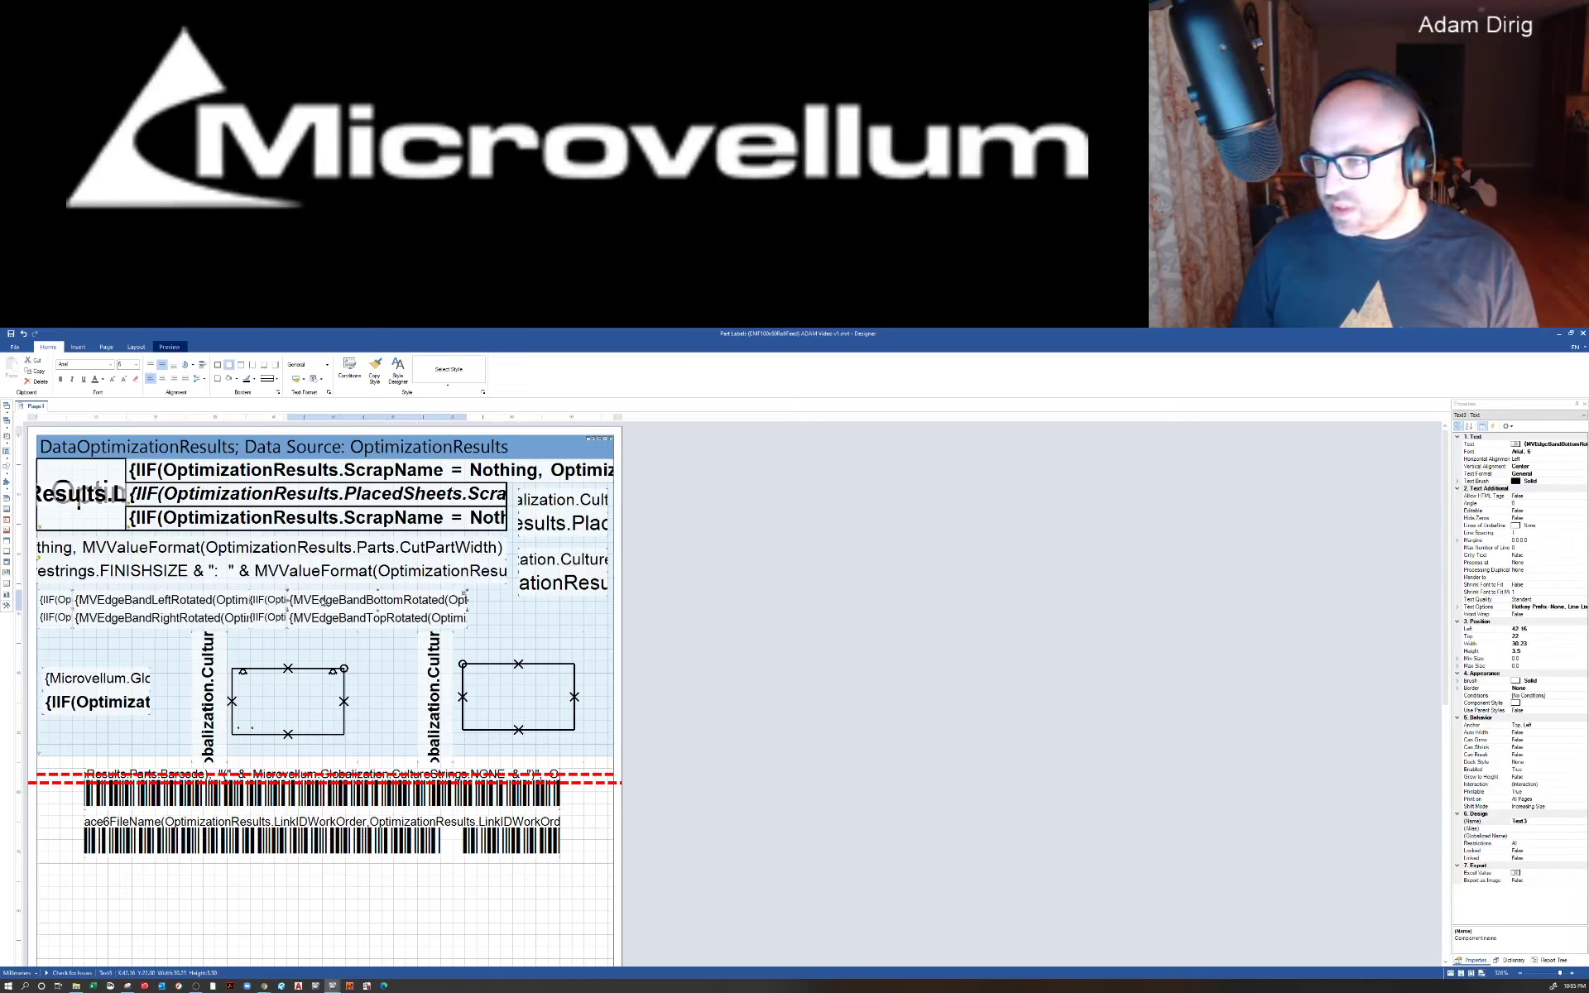
pyautogui.click(52, 619)
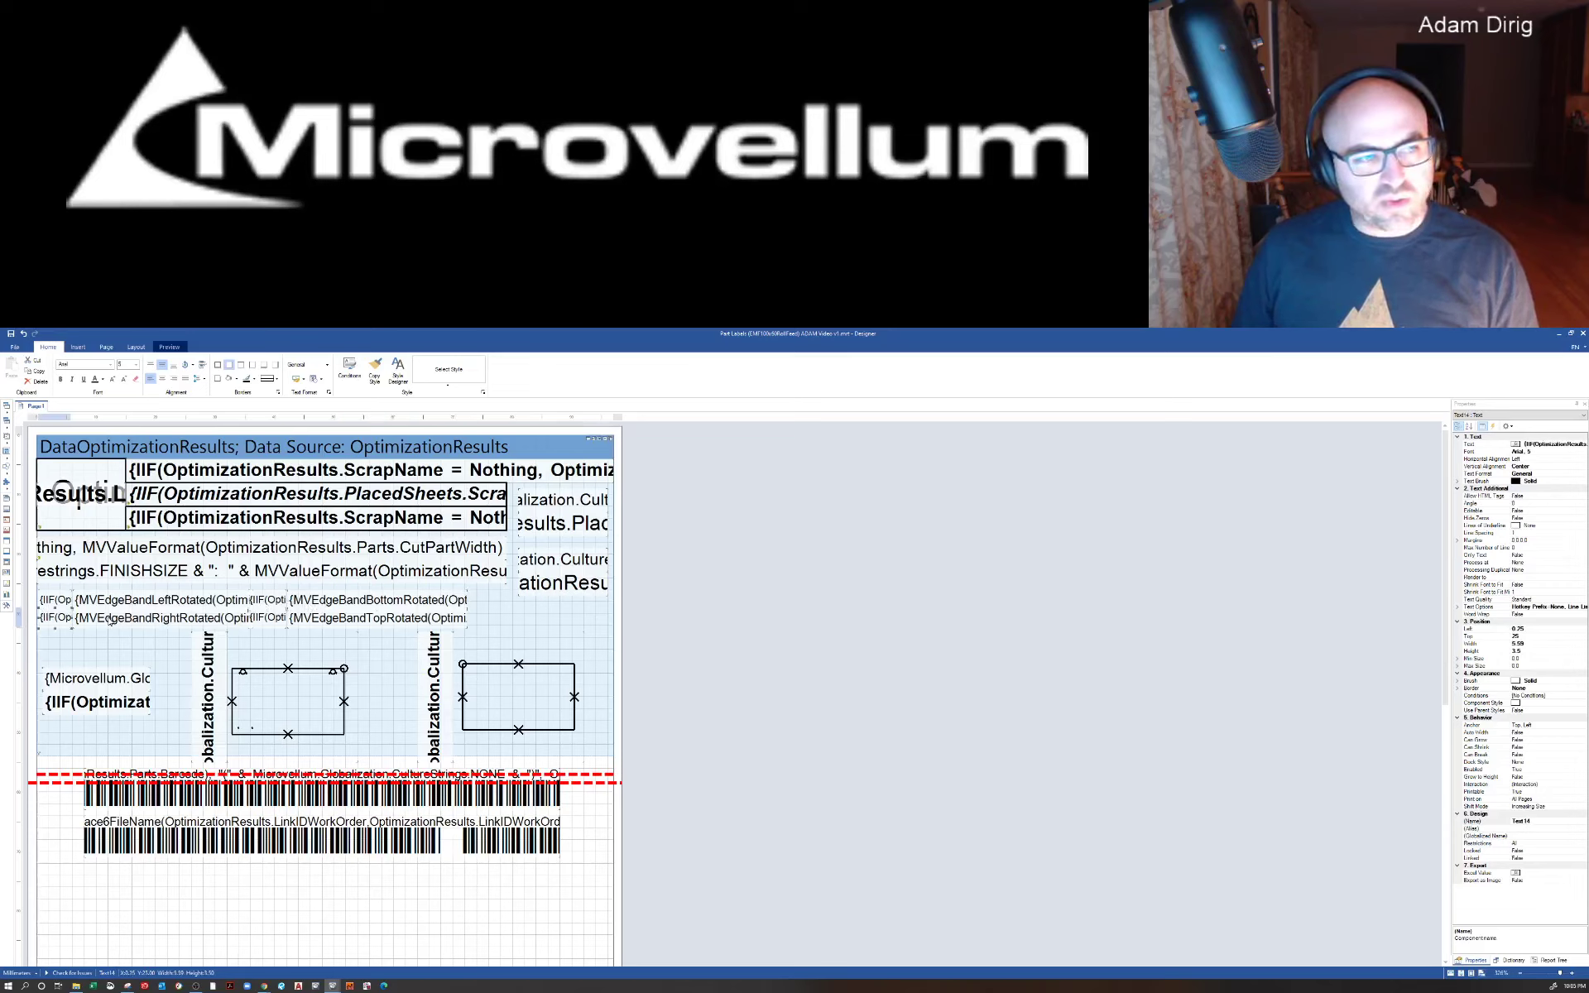
pyautogui.click(110, 621)
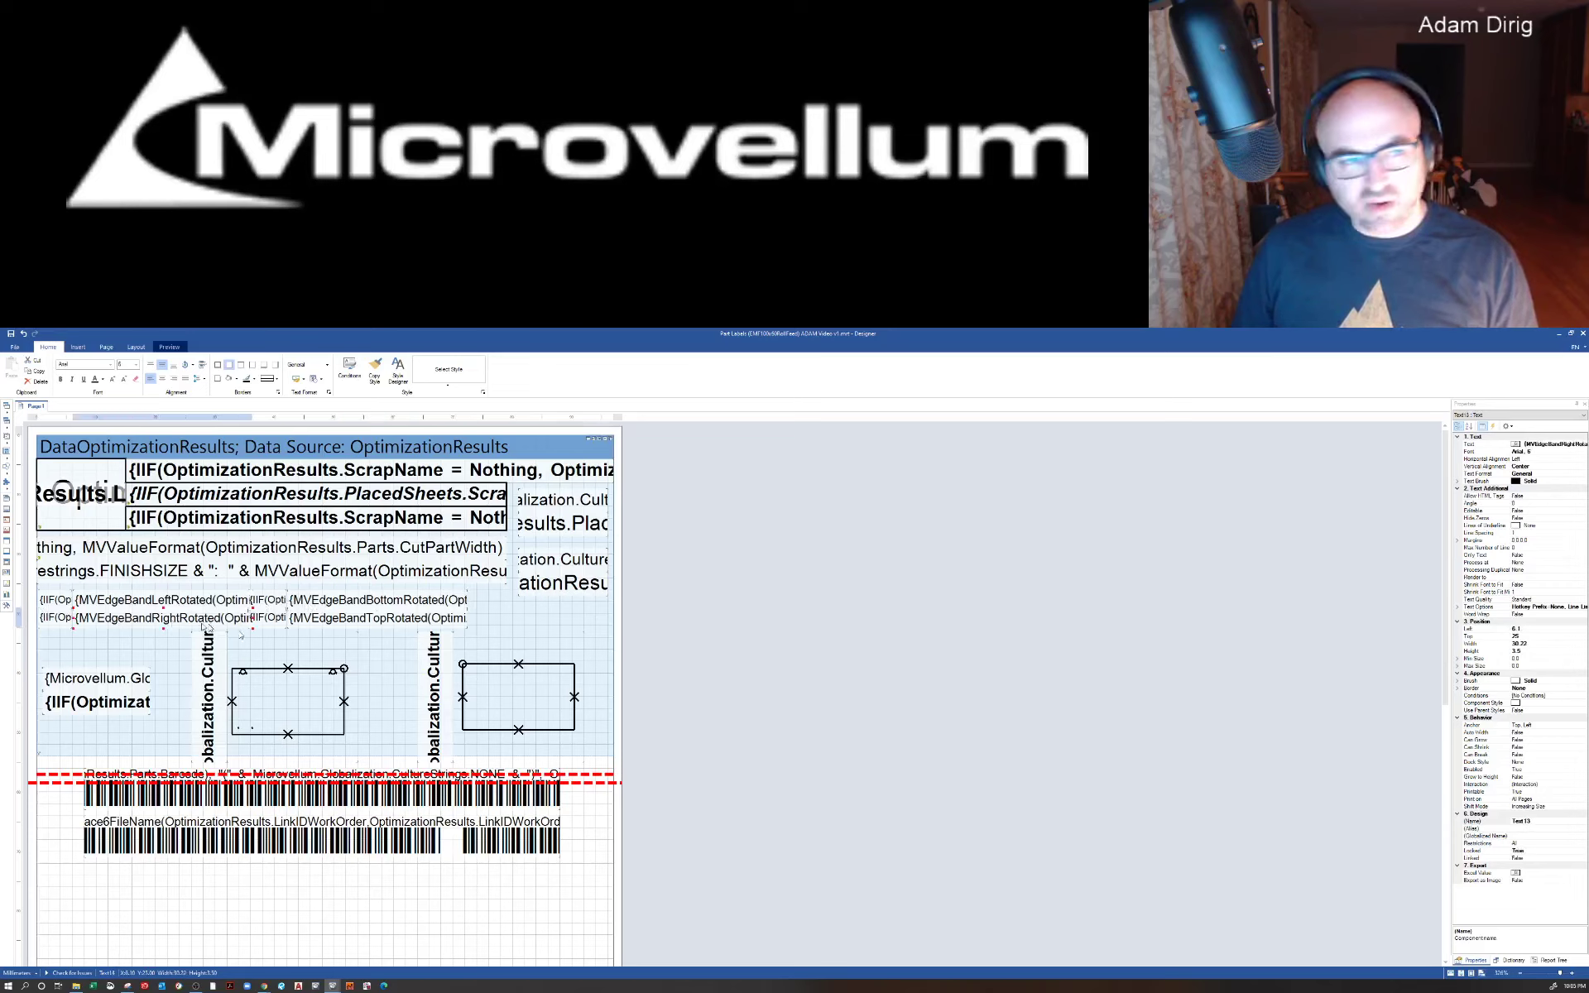
pyautogui.click(1528, 852)
pyautogui.doubleClick(1528, 852)
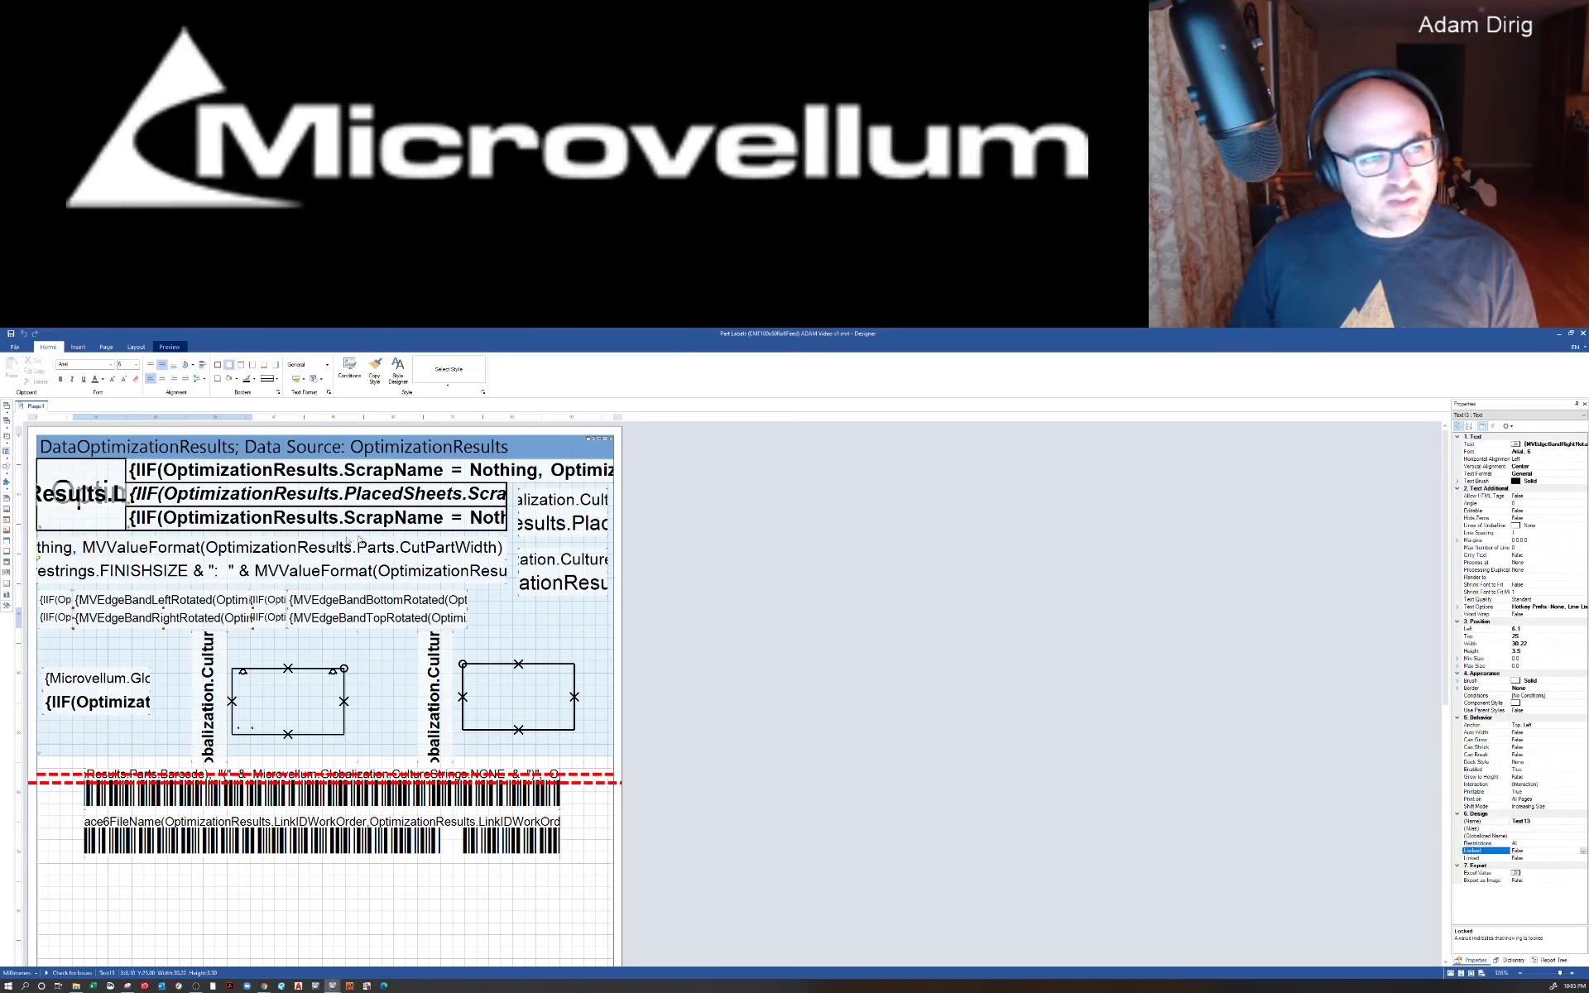
# Step: Set the Locked property to False for both the top edge band label and the top edge band value field
pyautogui.click(276, 623)
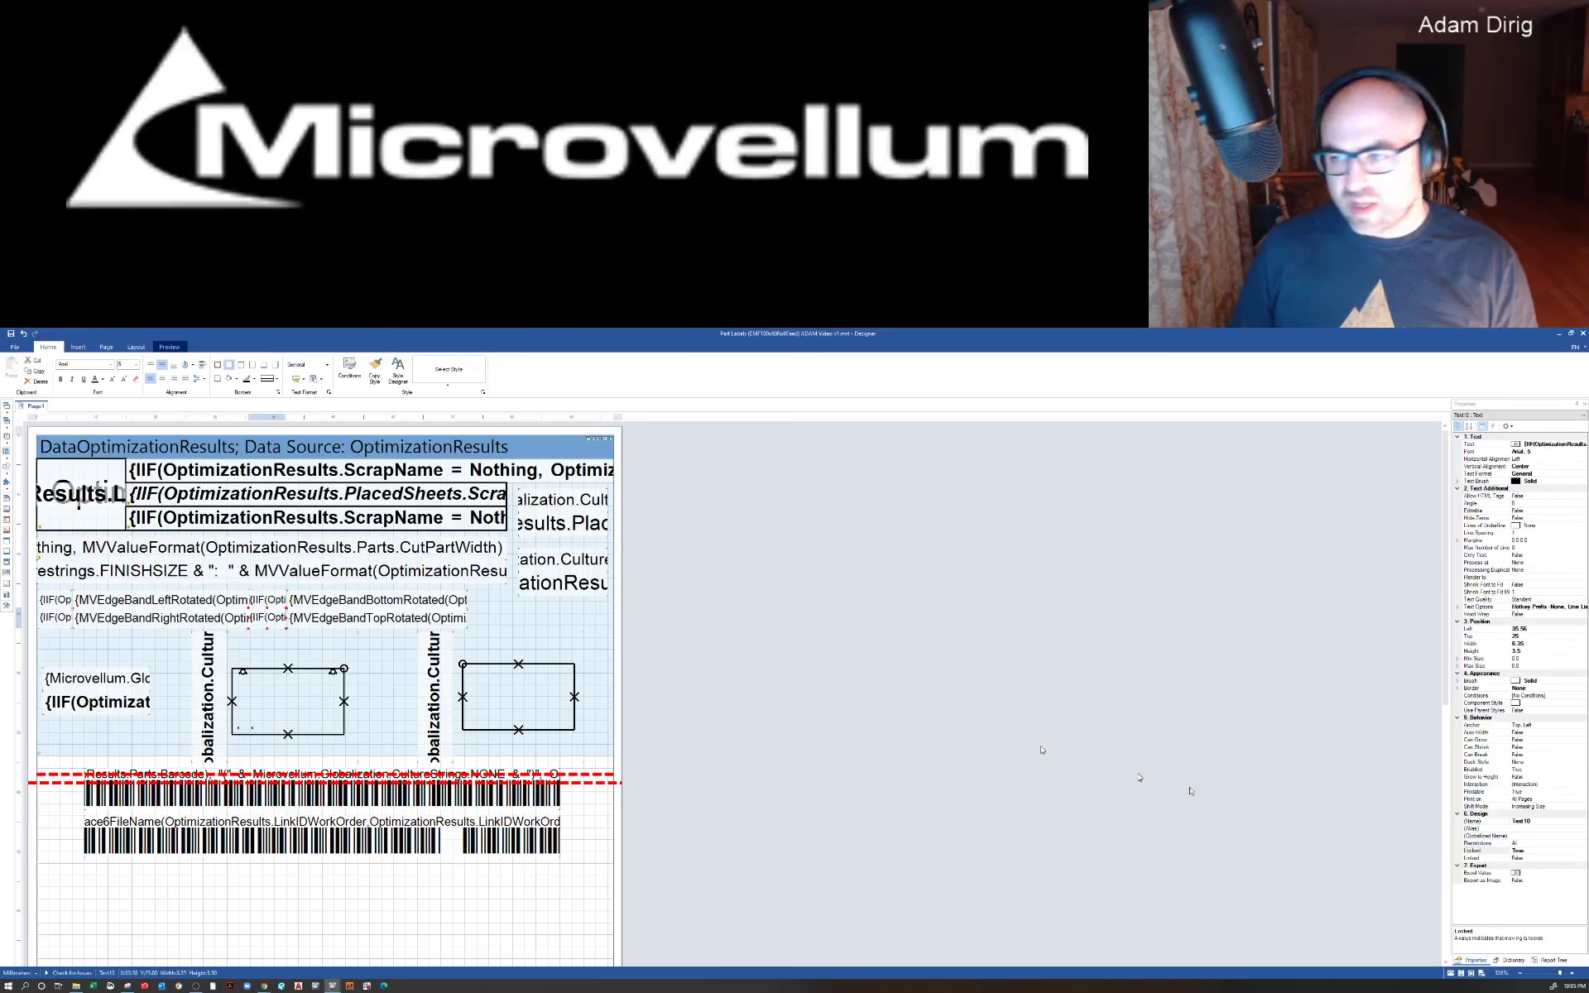
pyautogui.click(1528, 851)
pyautogui.doubleClick(1528, 851)
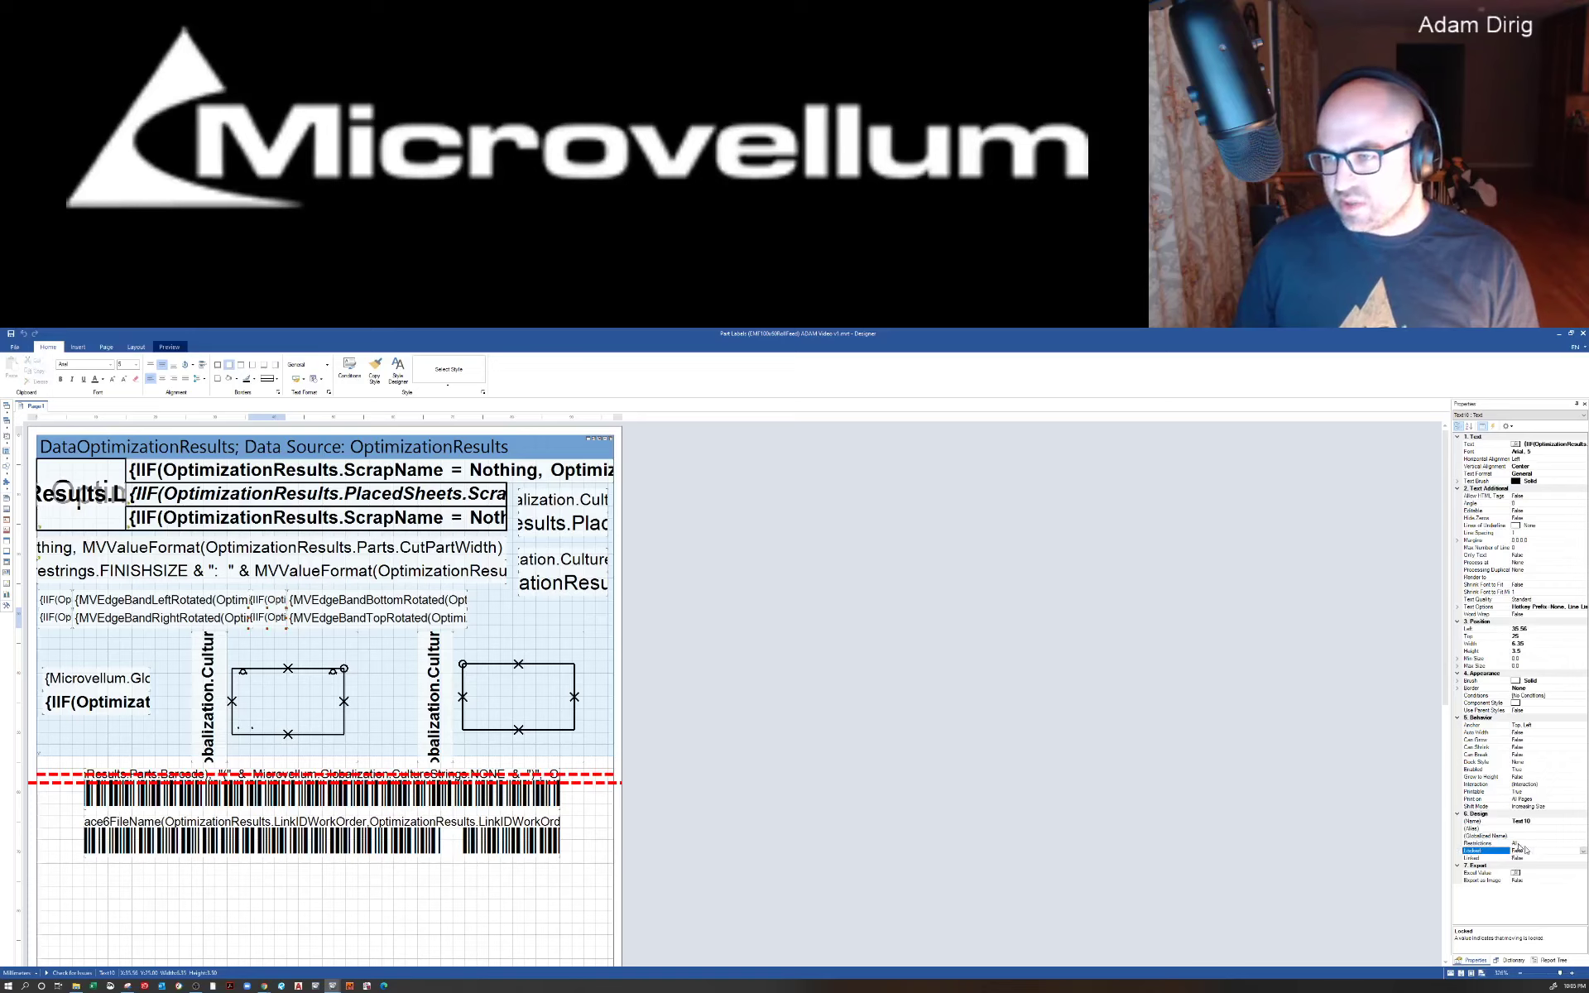
pyautogui.click(363, 618)
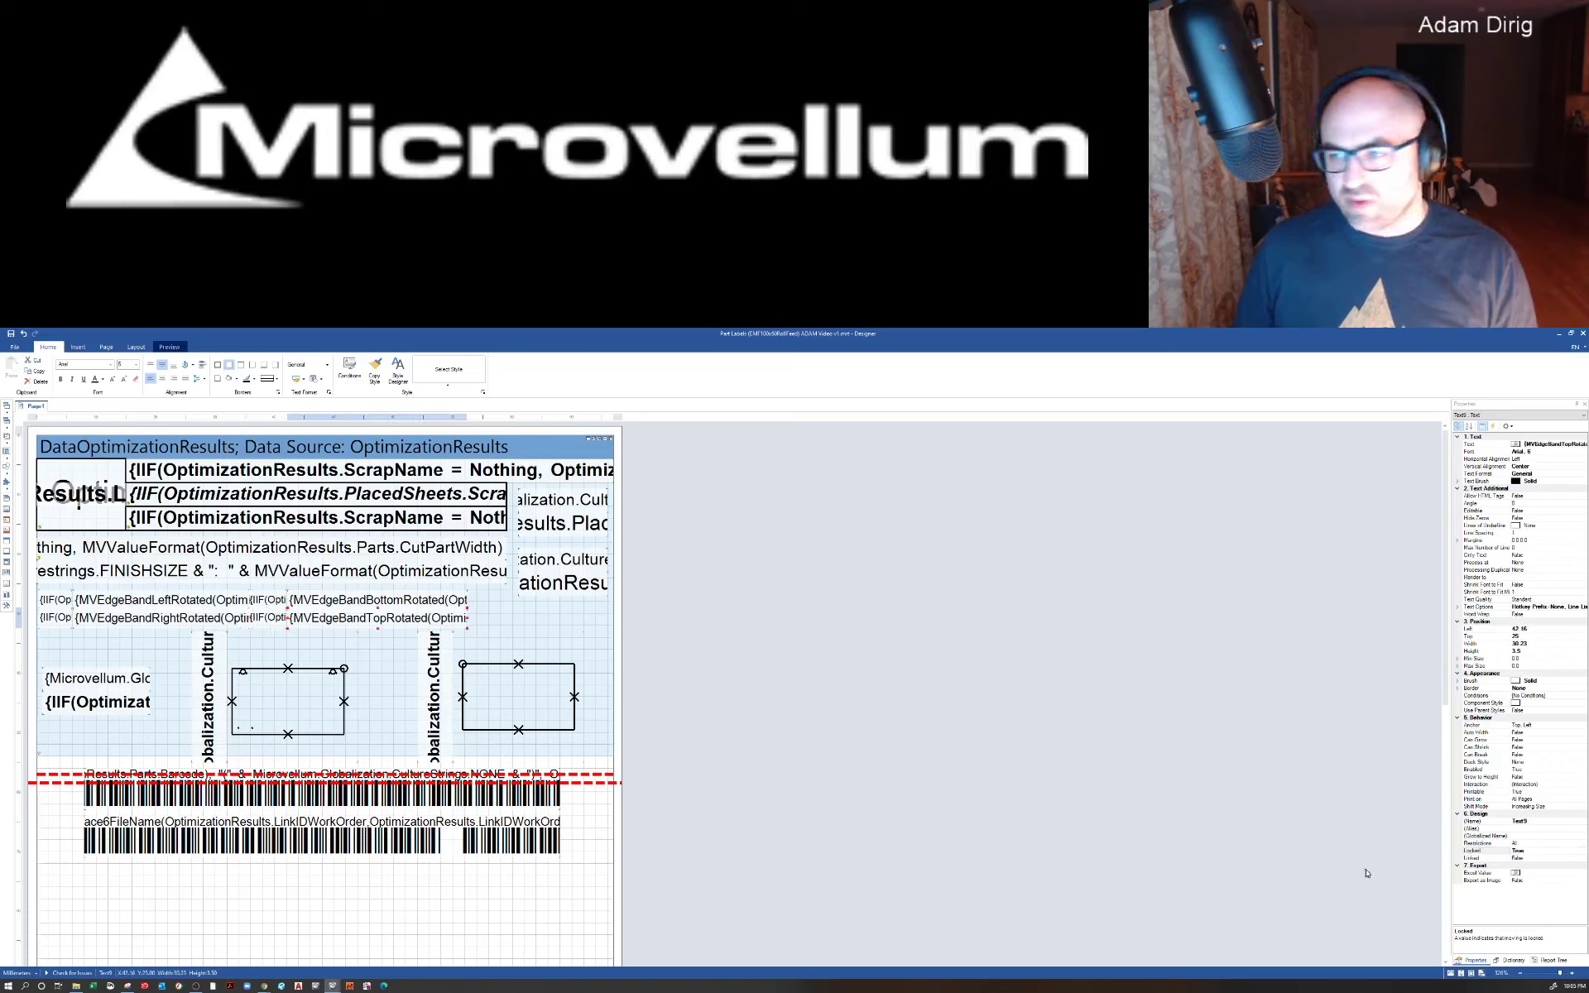
pyautogui.click(1532, 851)
pyautogui.doubleClick(1525, 850)
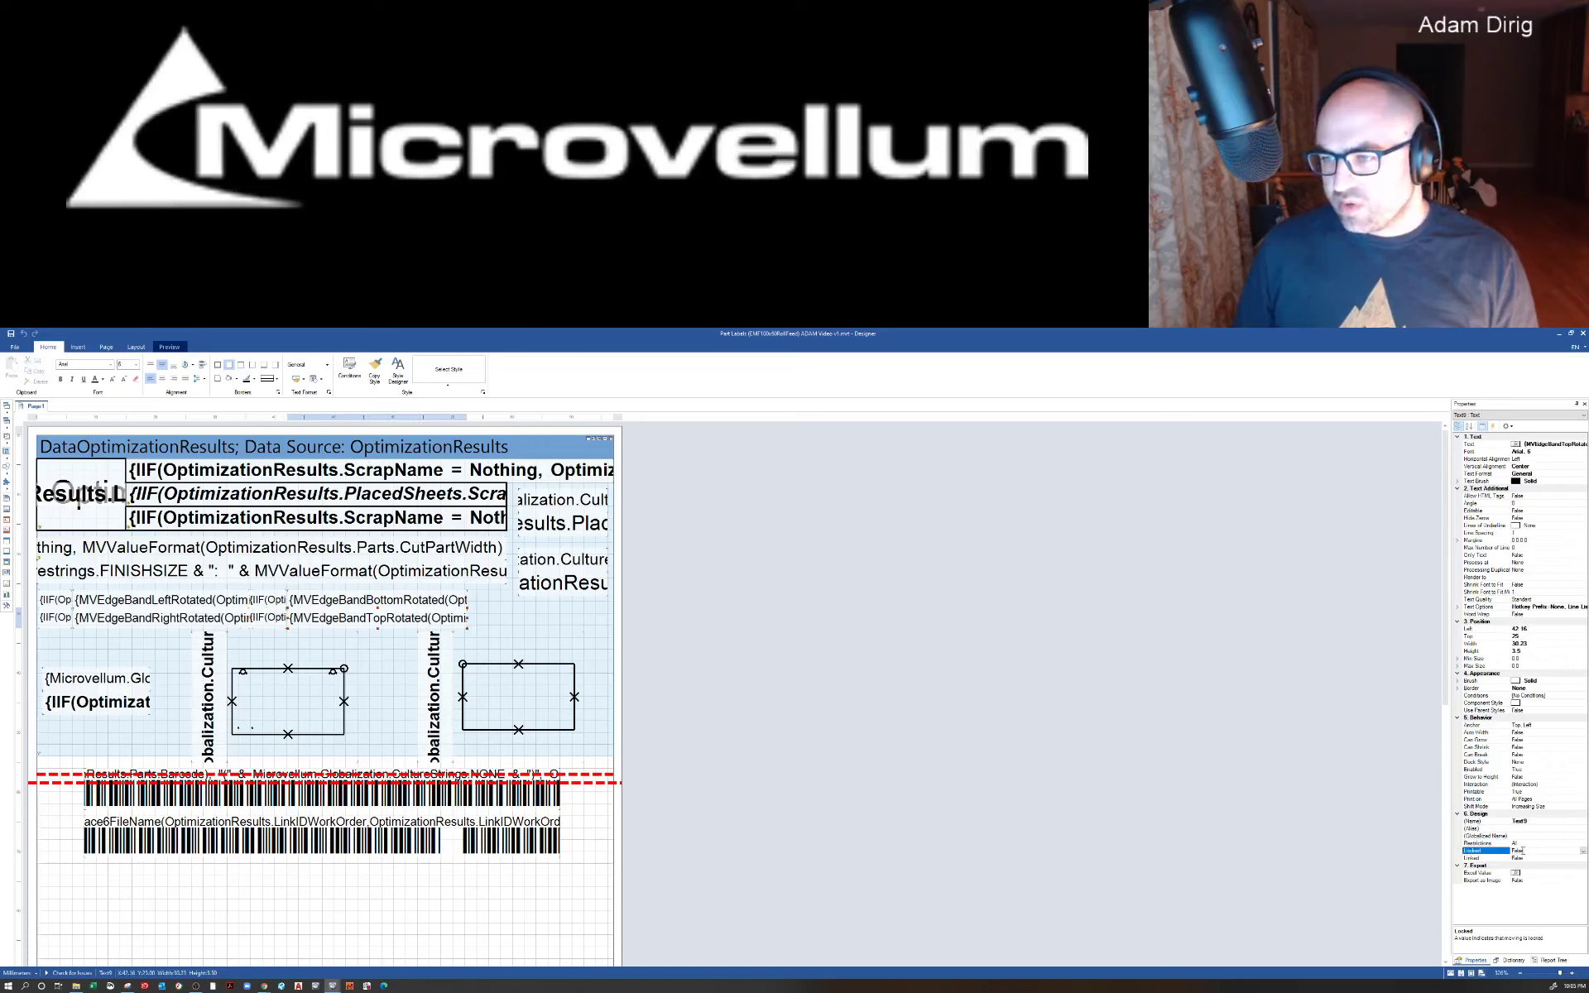
# Step: Select the optimization label and its bold value field together, set Locked to False, and check the value field
pyautogui.click(89, 682)
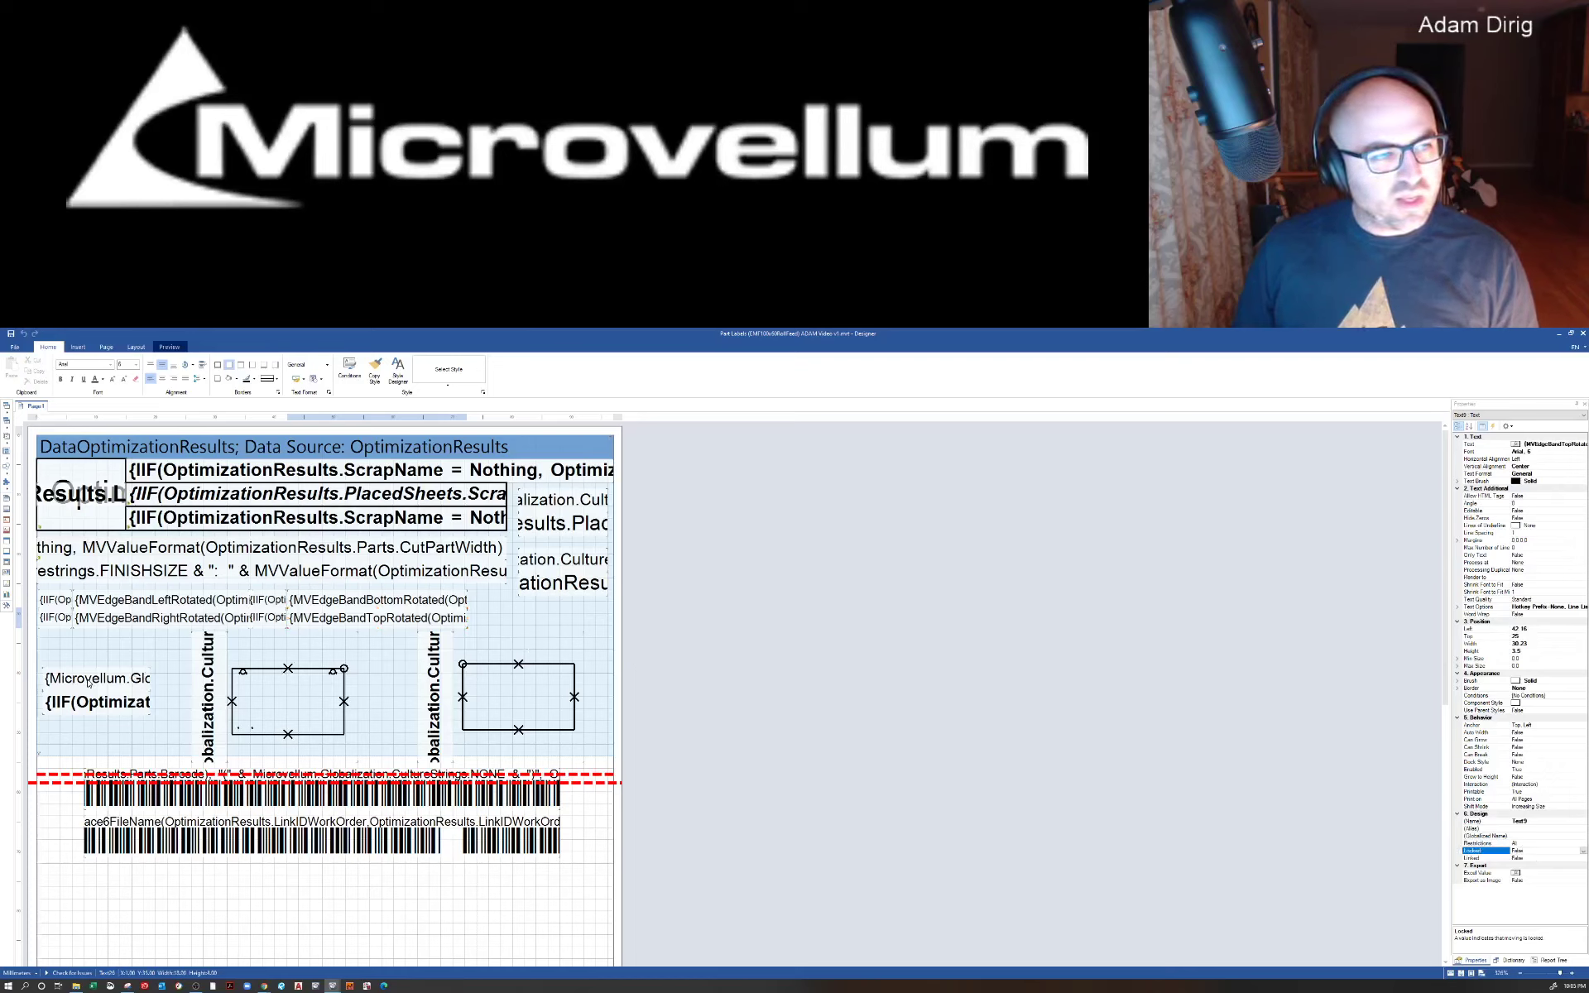
pyautogui.click(98, 699)
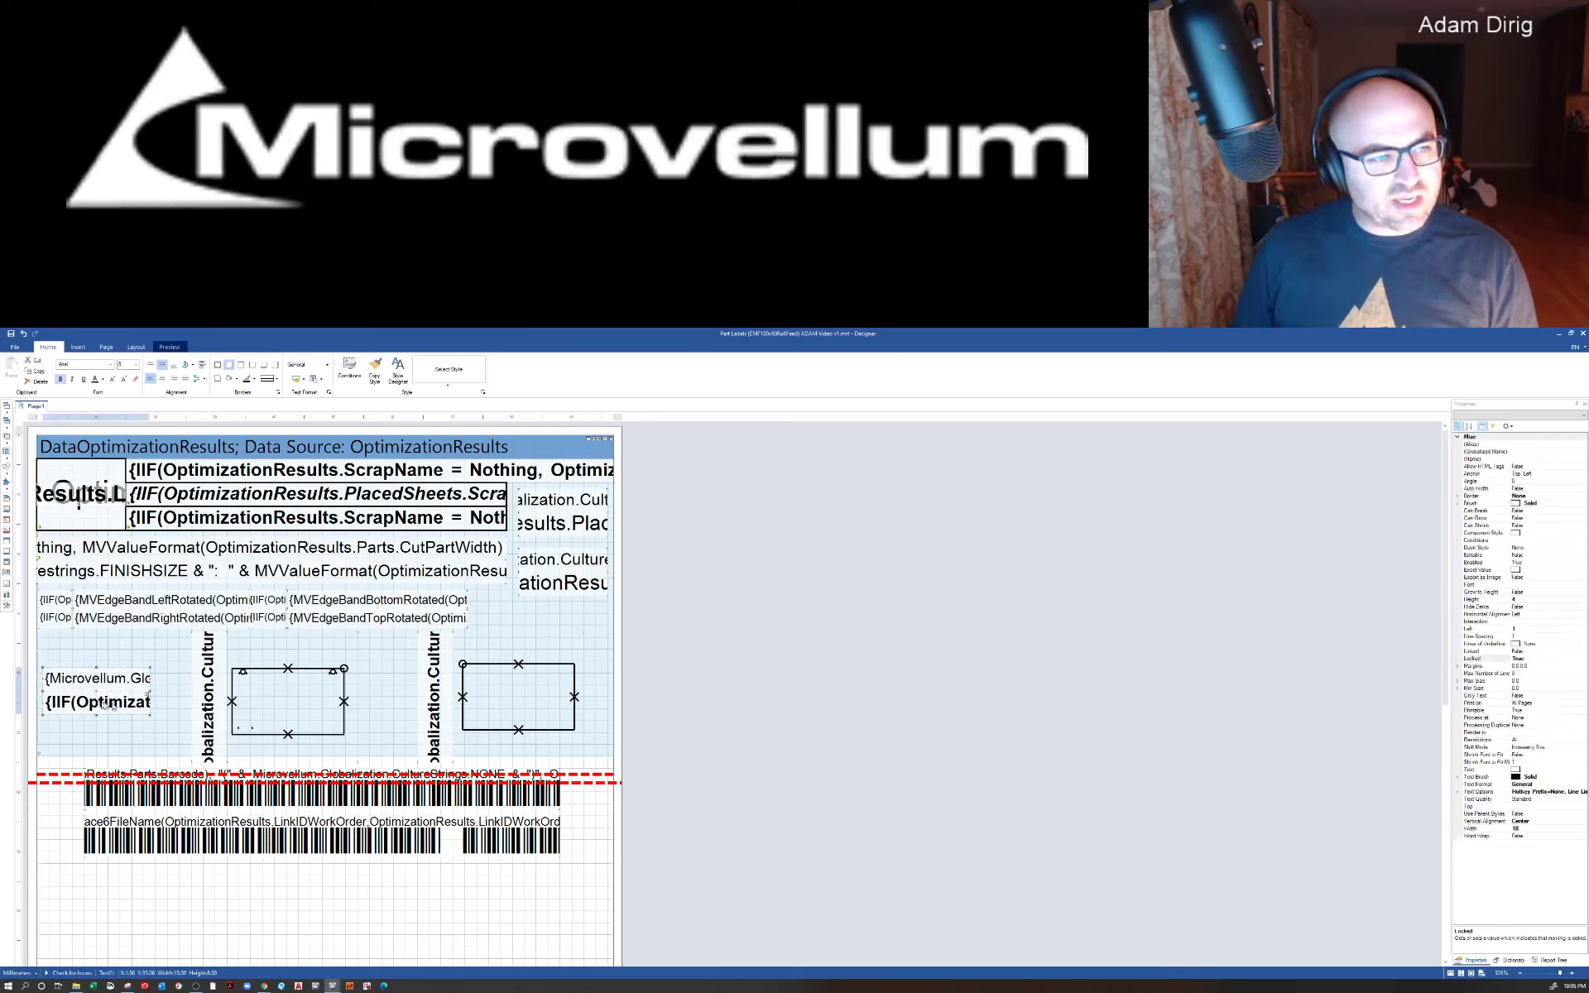
pyautogui.click(1535, 658)
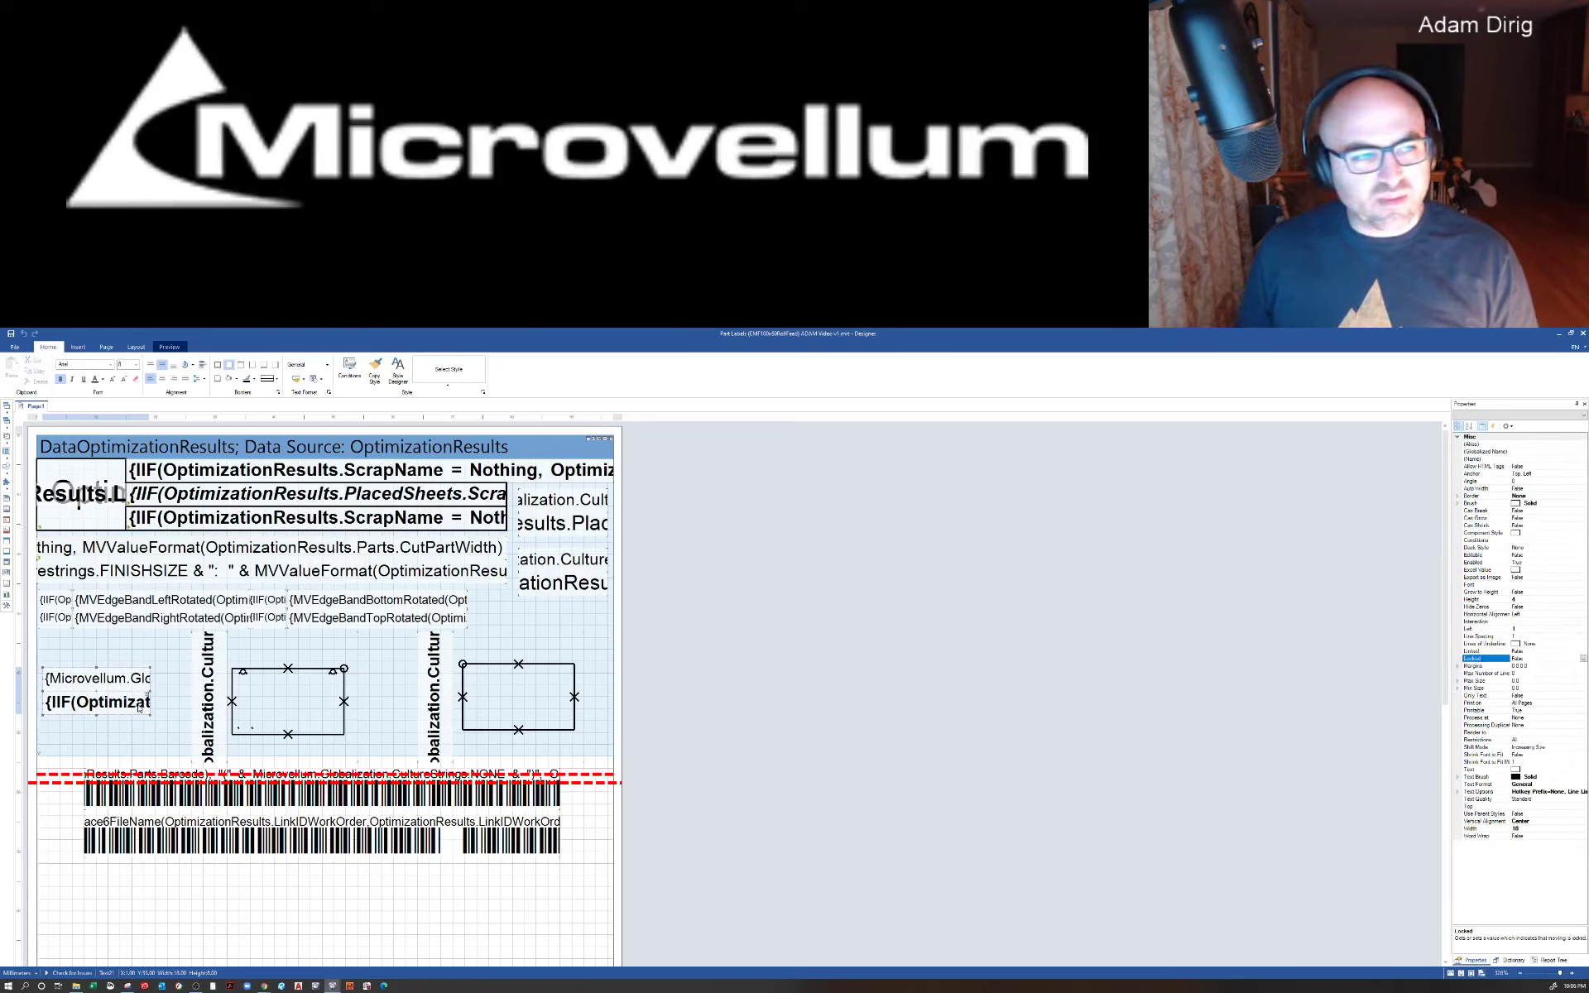
pyautogui.click(203, 687)
pyautogui.click(109, 703)
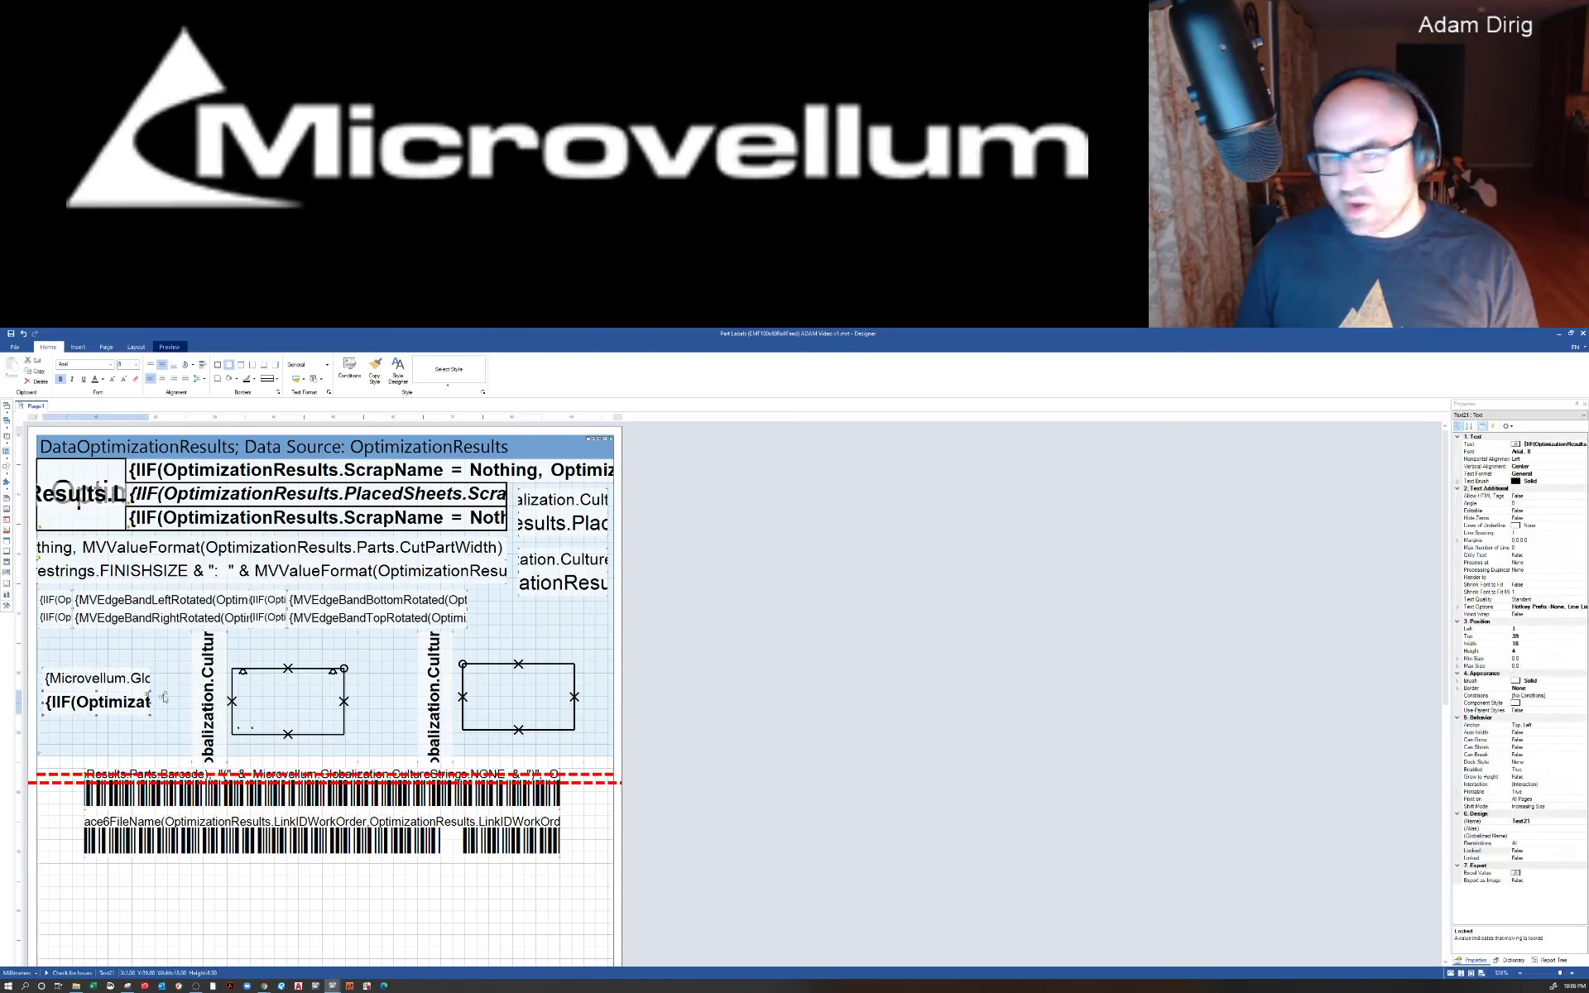
# Step: Set Locked to False for the Face 5 and Face 6 part images with their rotated labels, and check the items
pyautogui.click(270, 697)
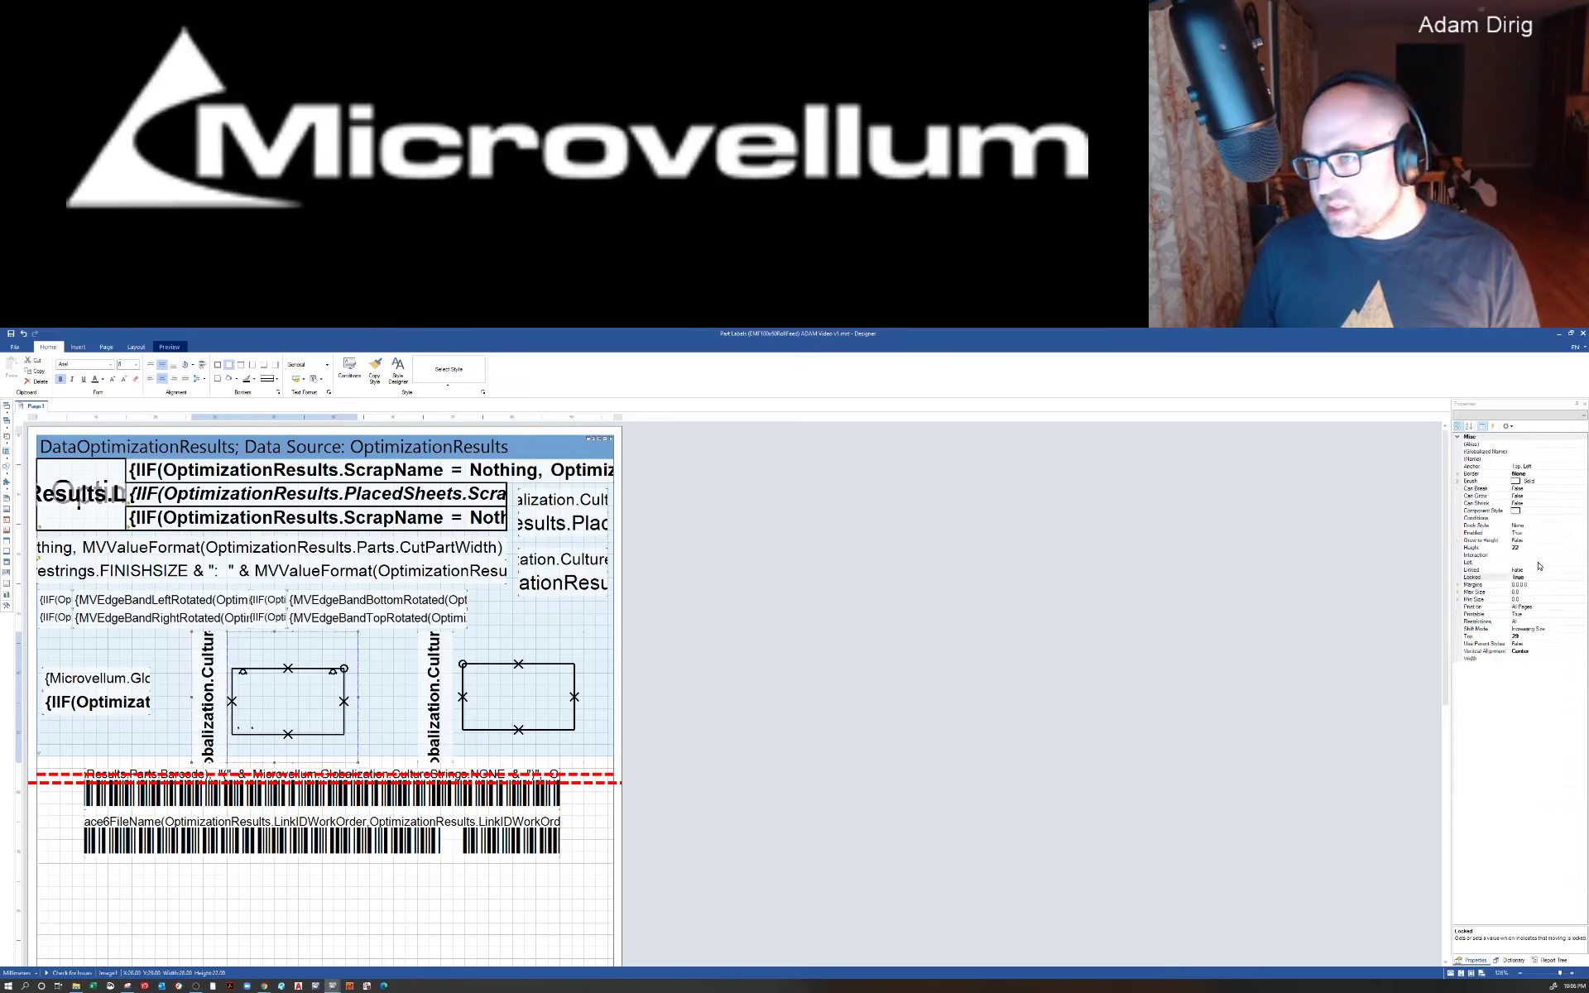
pyautogui.doubleClick(1531, 577)
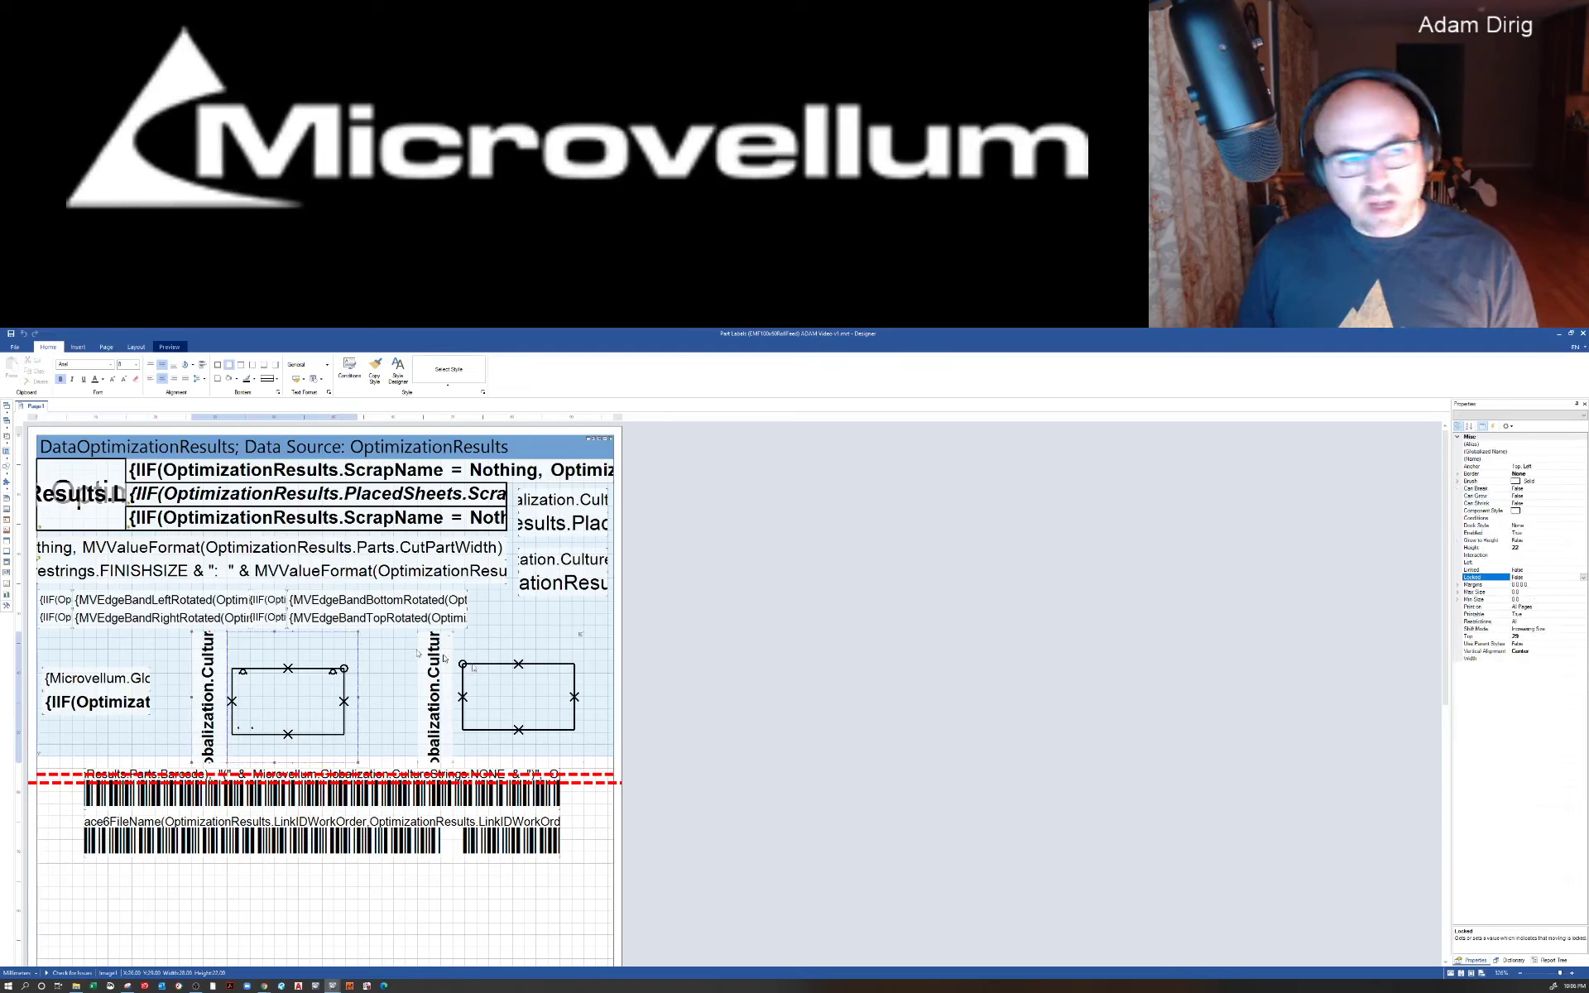
pyautogui.click(511, 701)
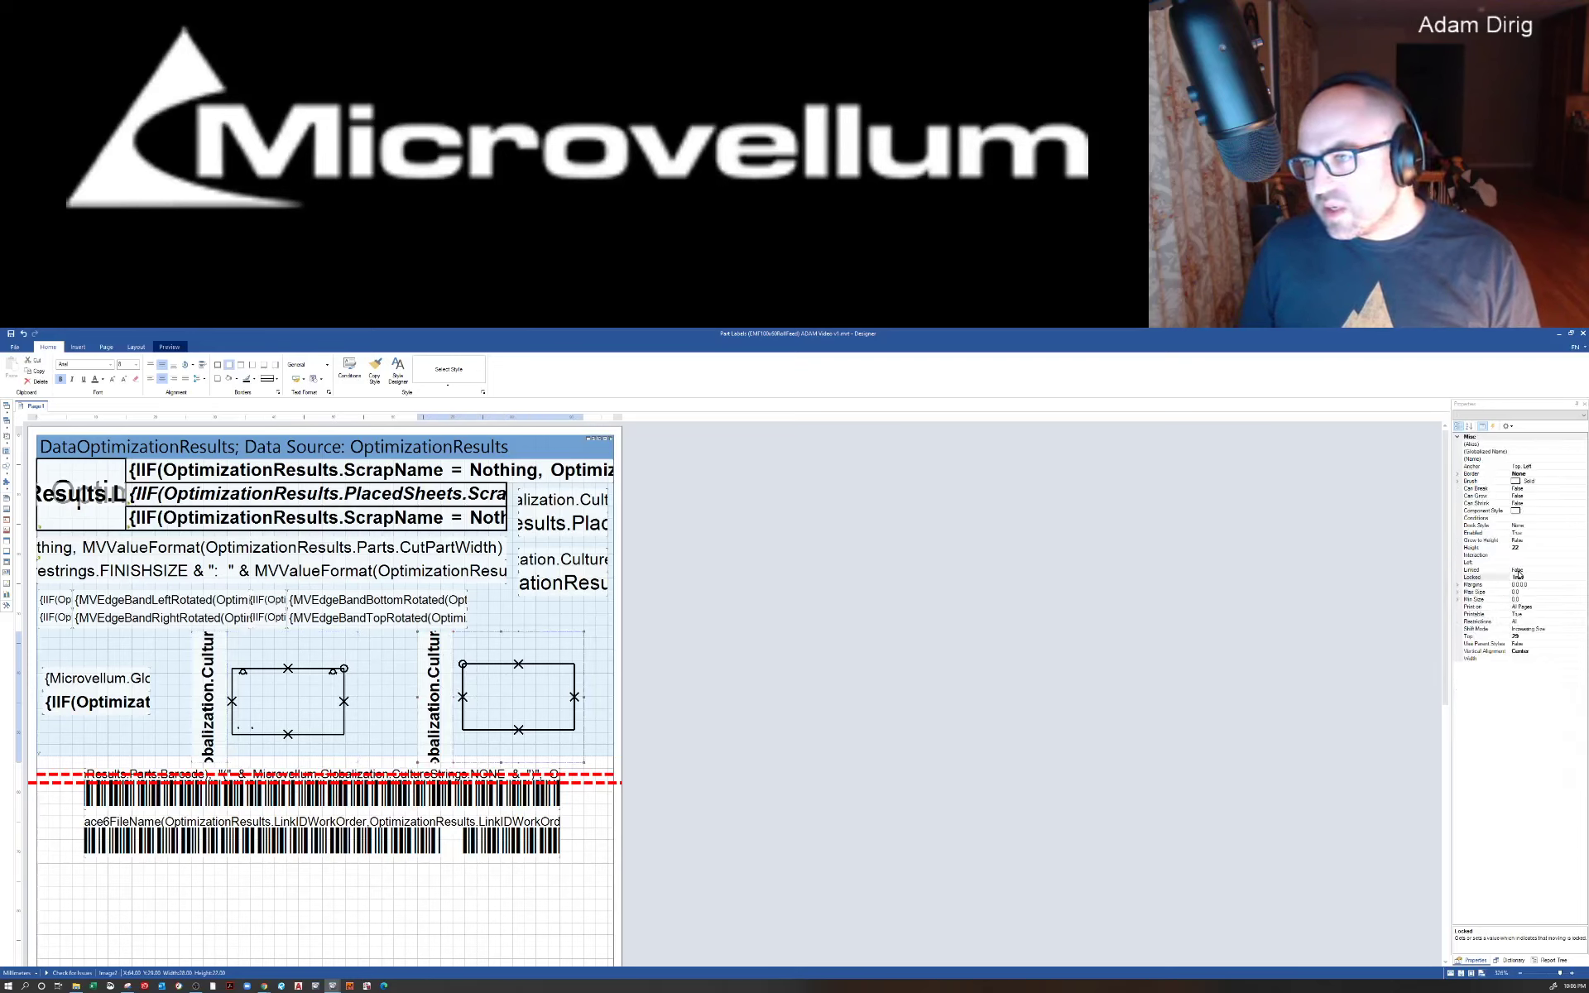
pyautogui.doubleClick(1520, 578)
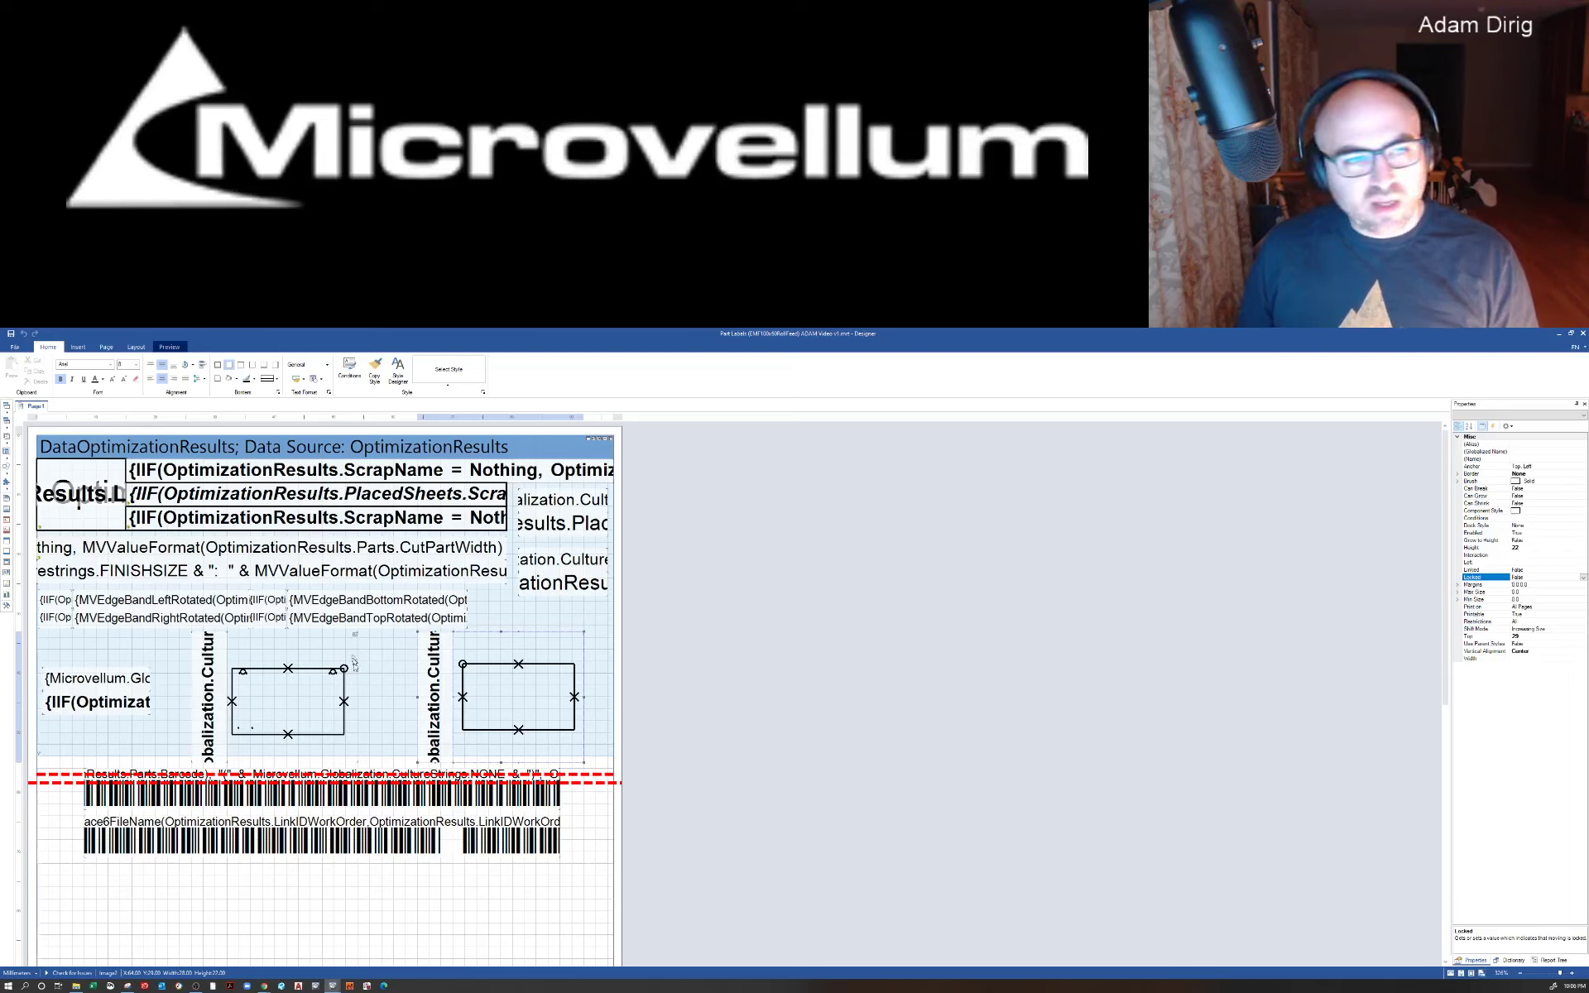
pyautogui.click(442, 689)
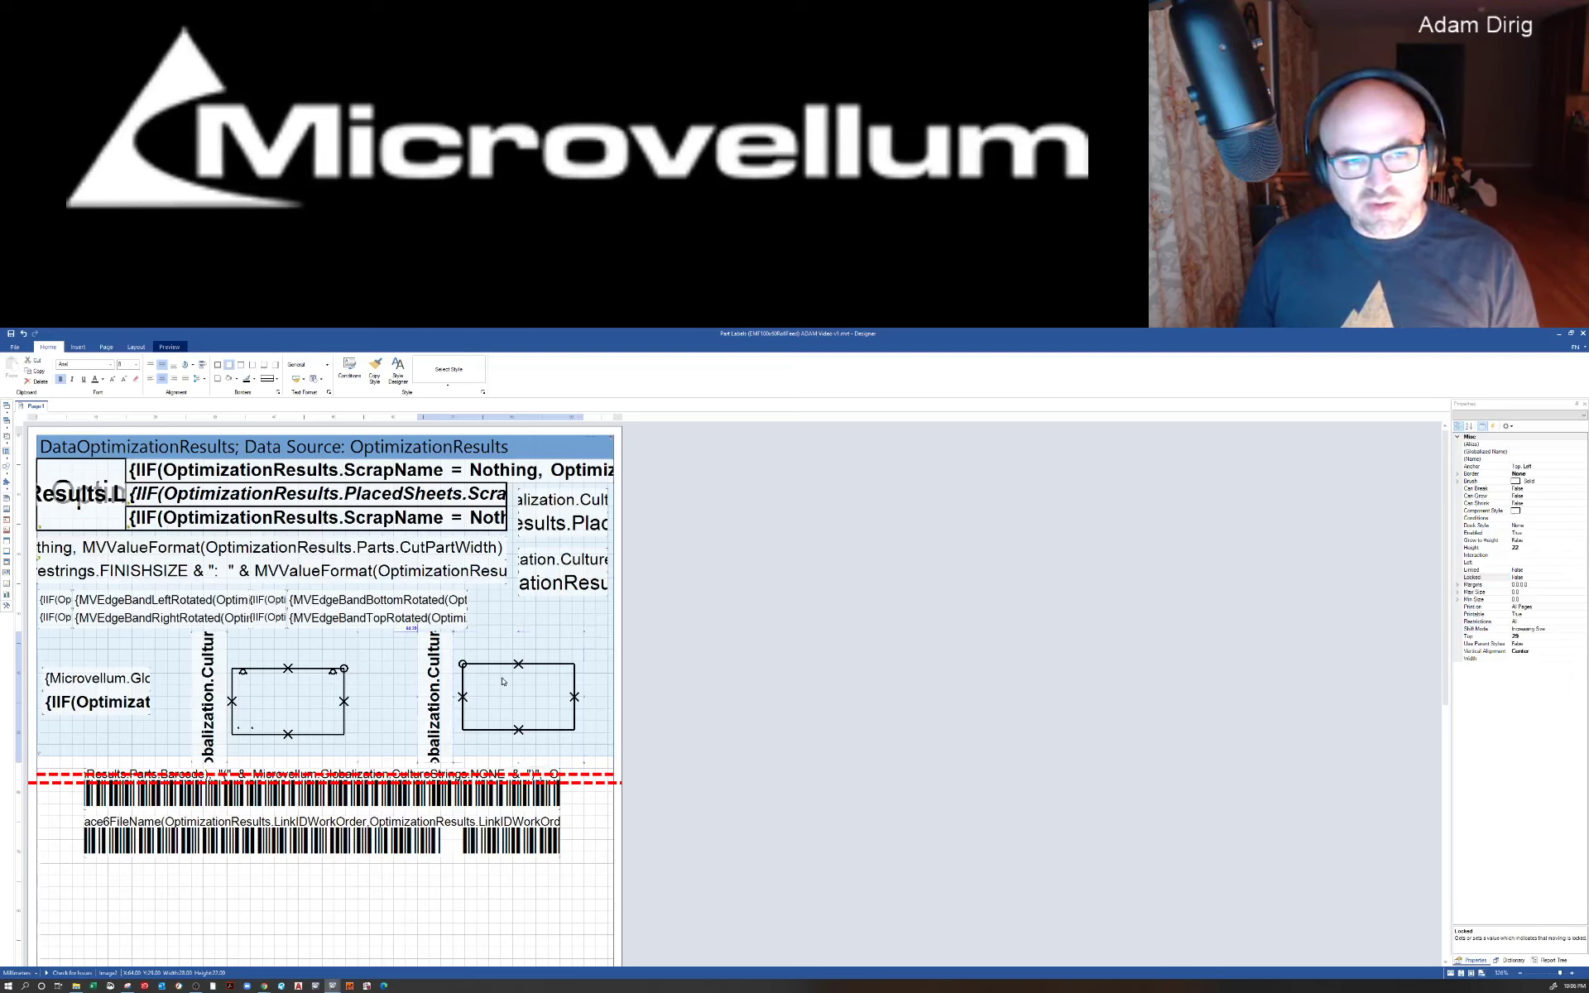
pyautogui.click(304, 697)
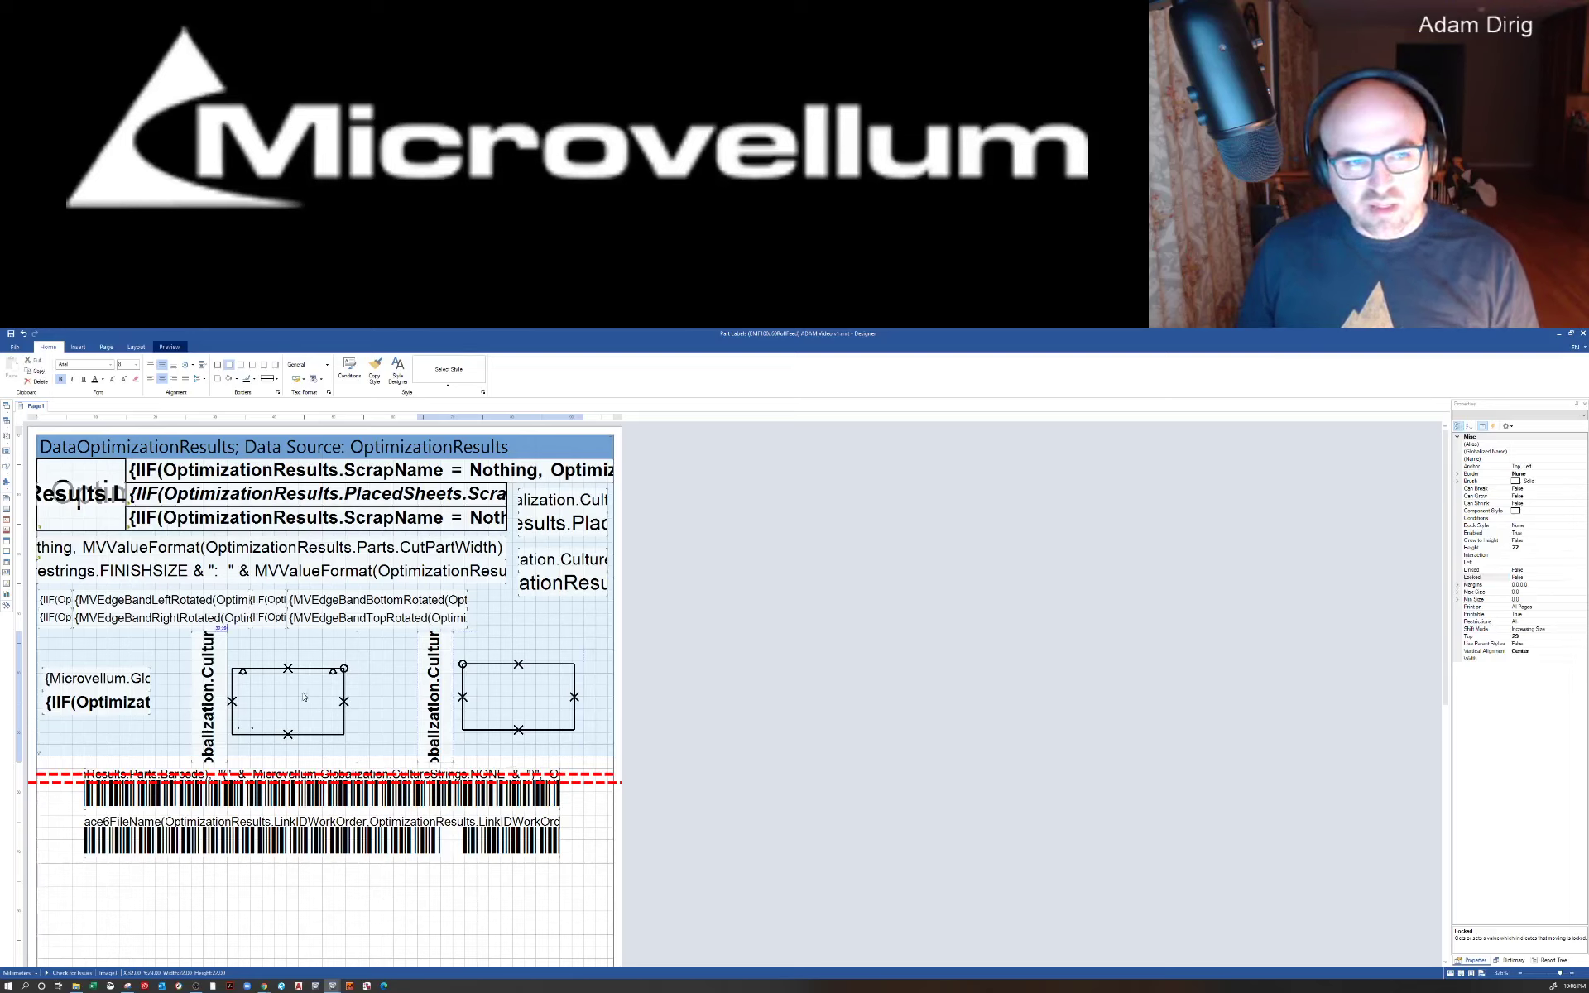
pyautogui.click(497, 697)
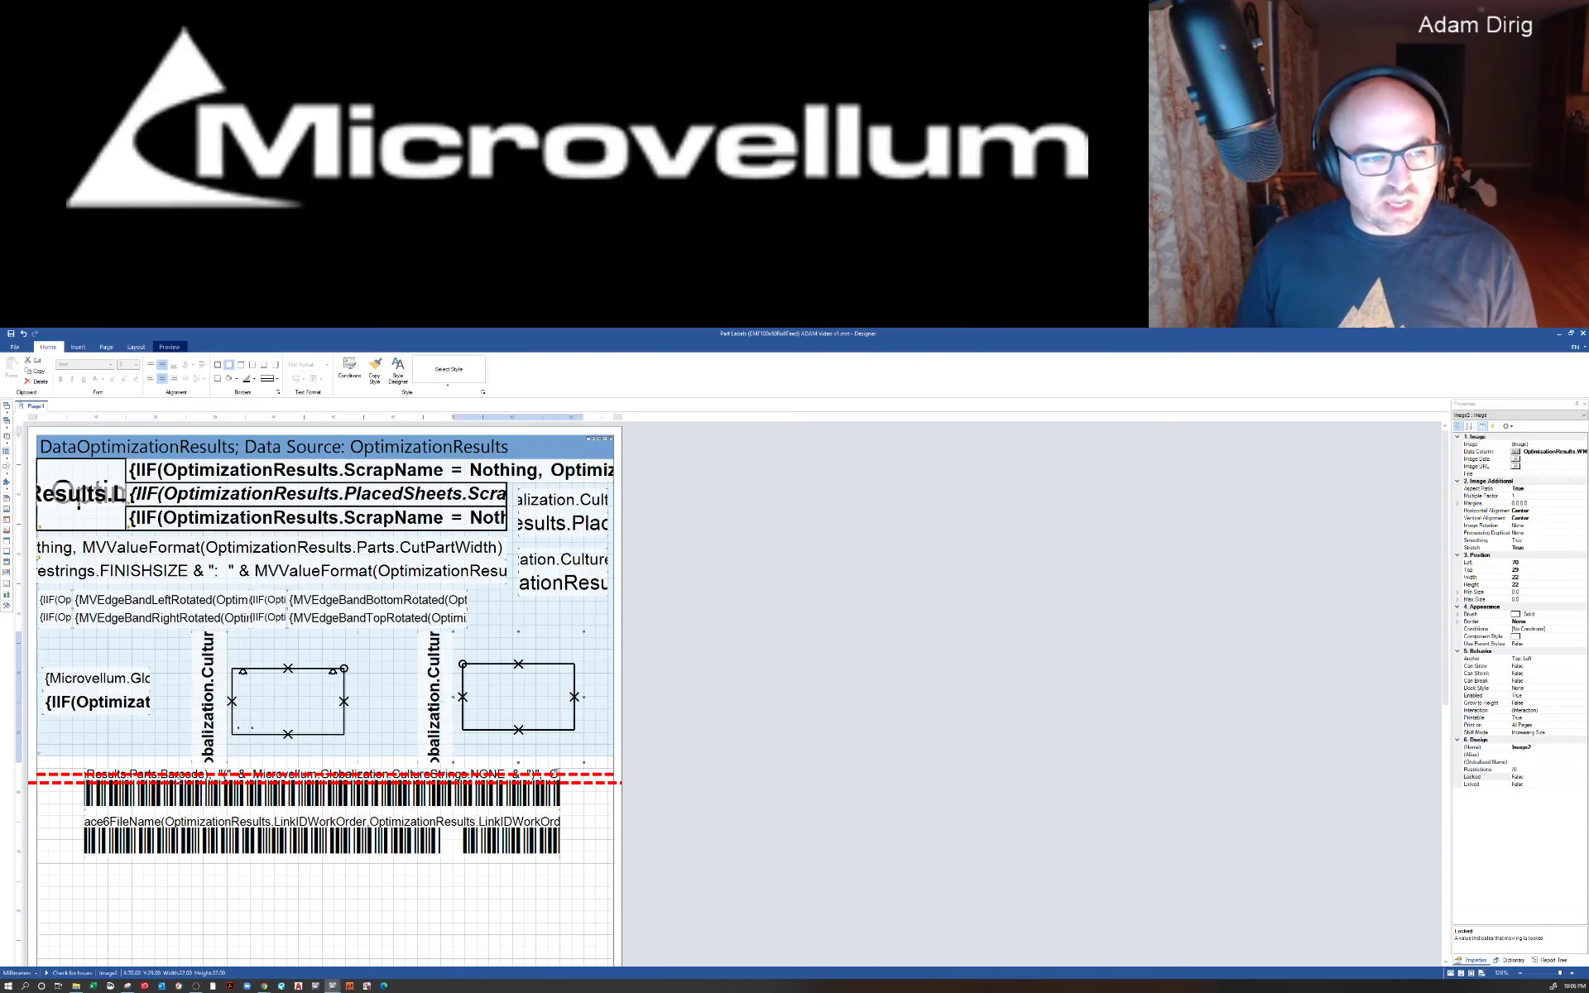
# Step: Select the two file name captions and both barcode fields together, set Locked to False, and check the lower barcode
pyautogui.click(181, 778)
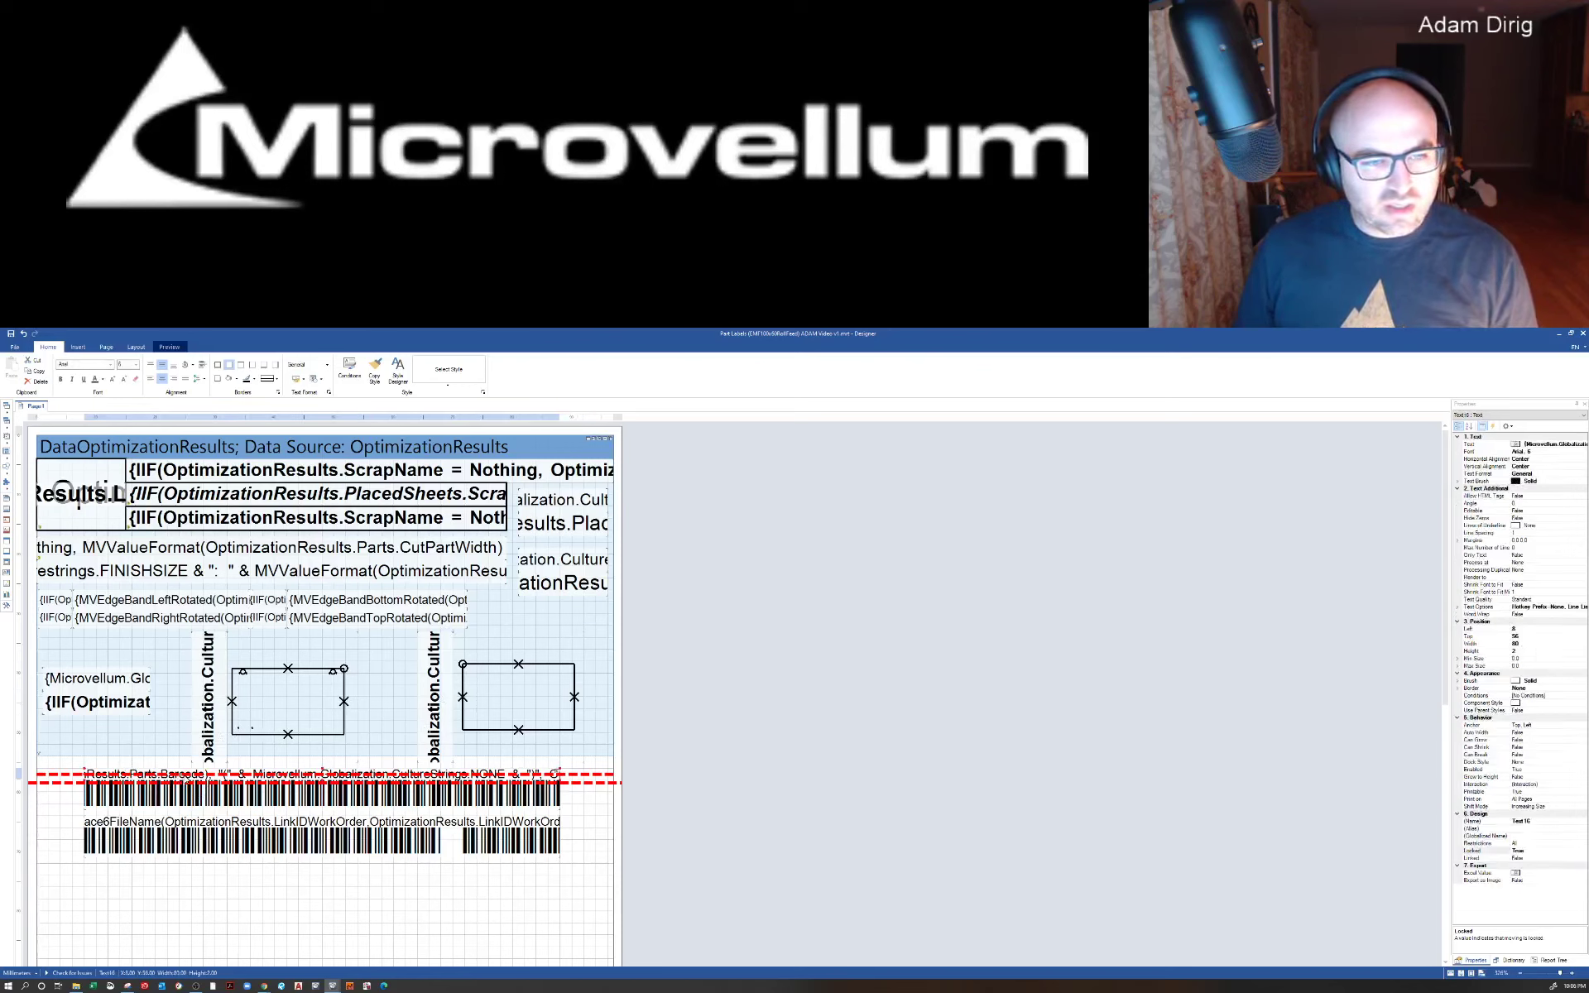
pyautogui.keyDown('shift'); pyautogui.click(187, 785); pyautogui.keyUp('shift')
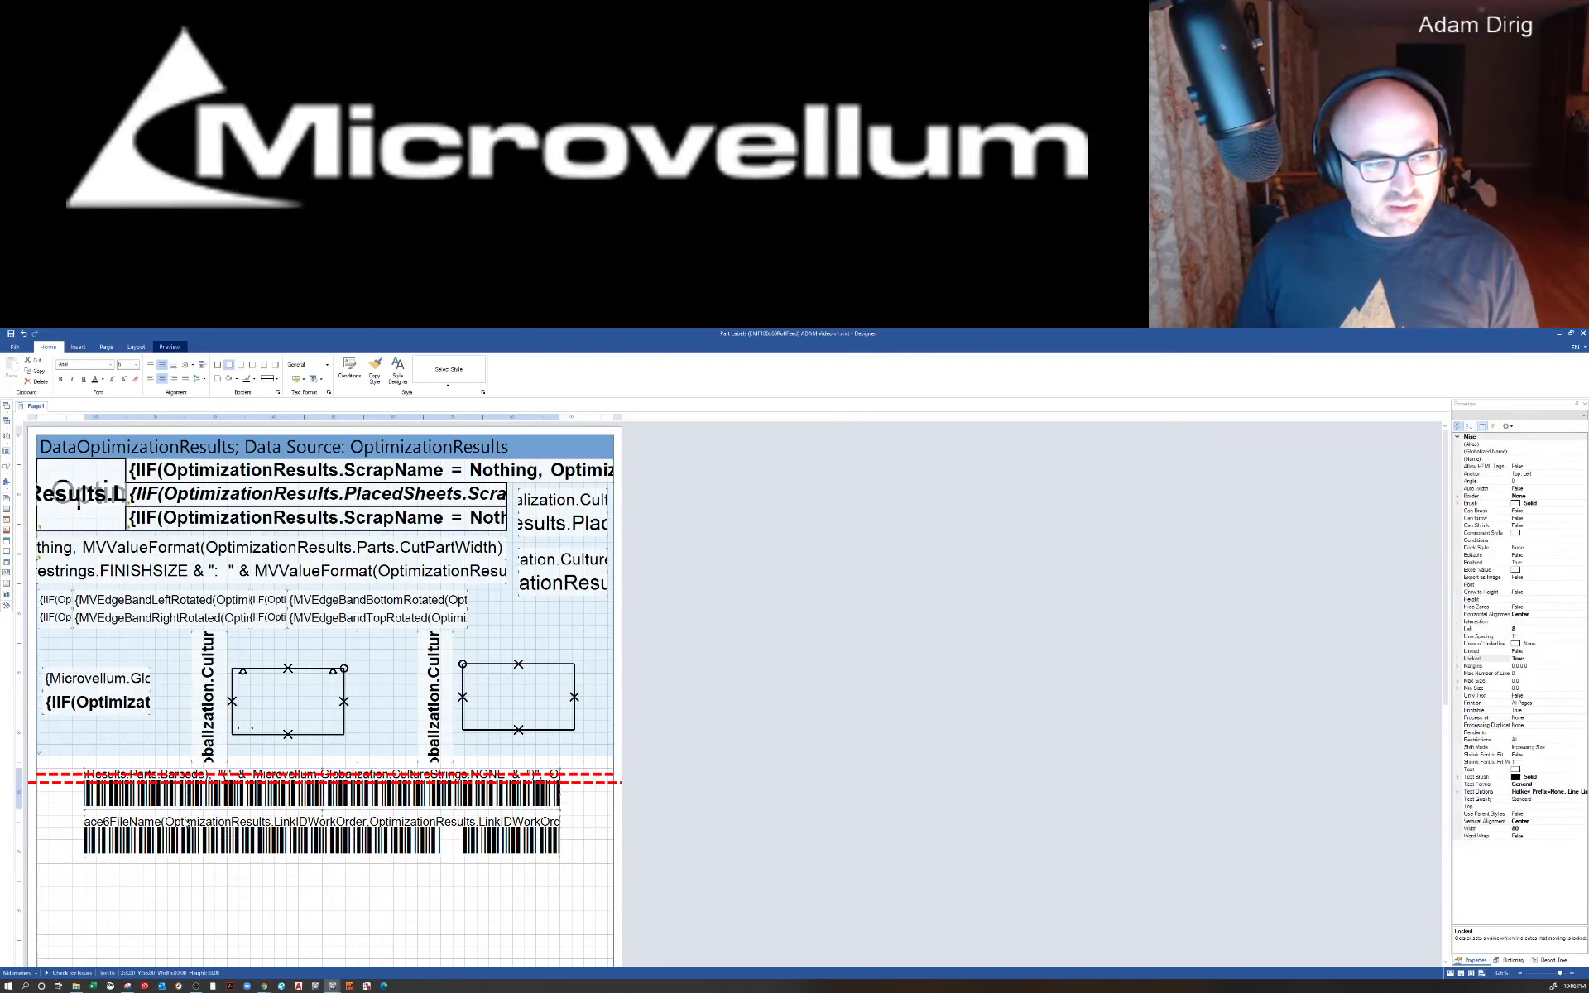
pyautogui.keyDown('shift'); pyautogui.click(183, 845); pyautogui.keyUp('shift')
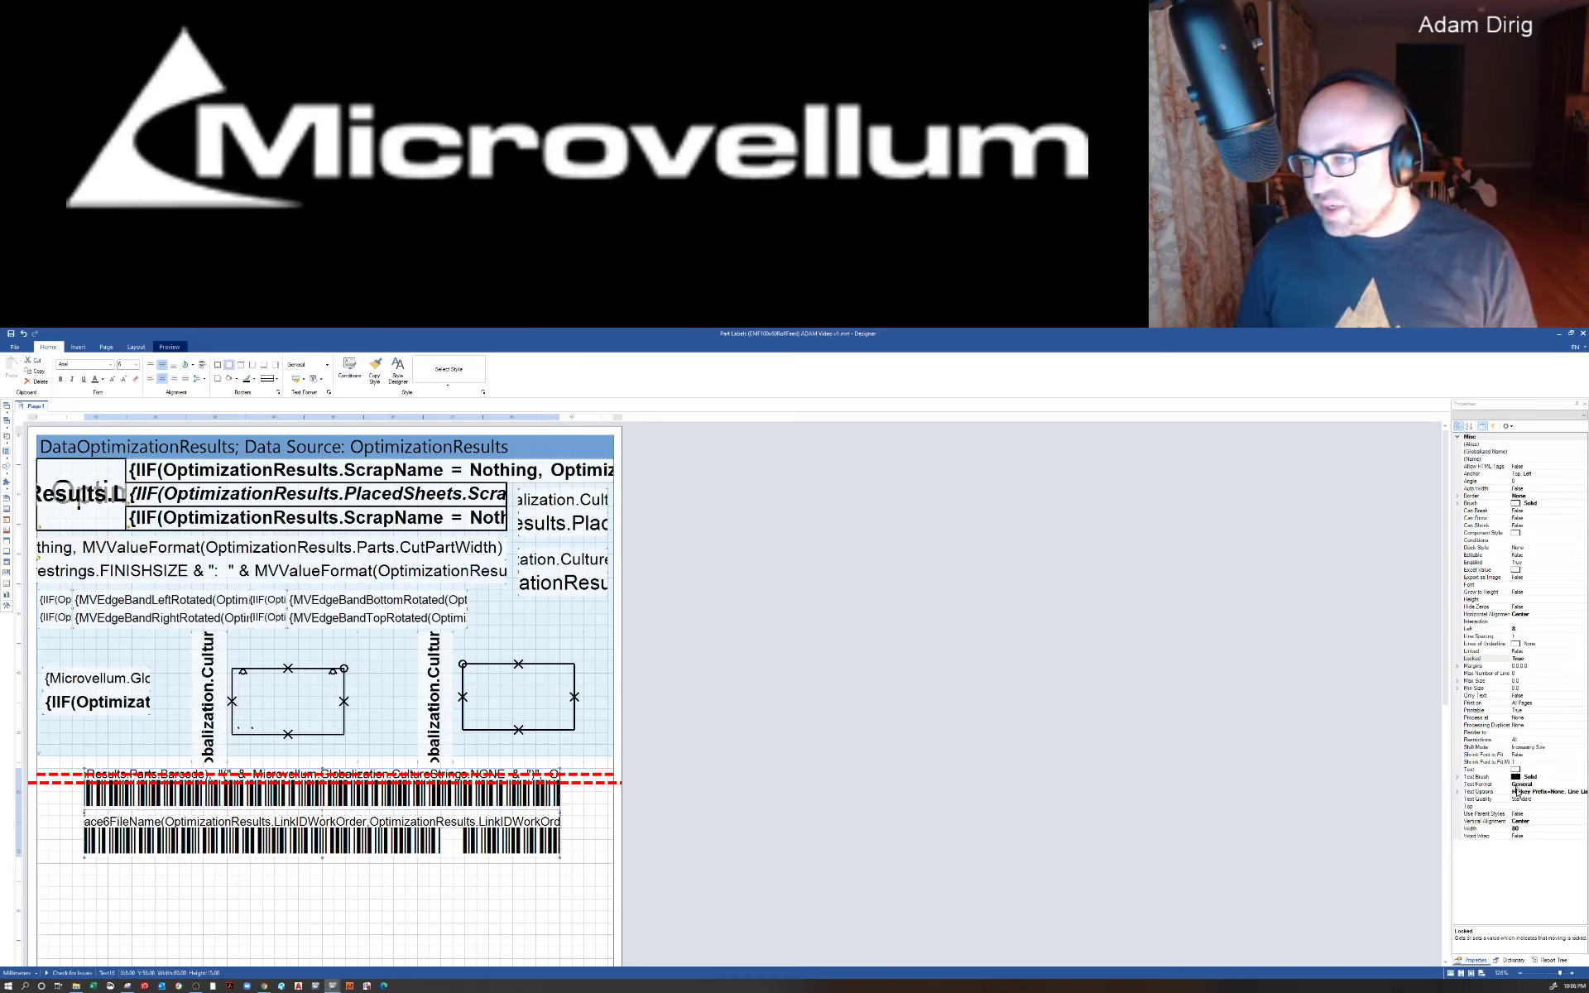
pyautogui.doubleClick(1530, 662)
pyautogui.click(841, 700)
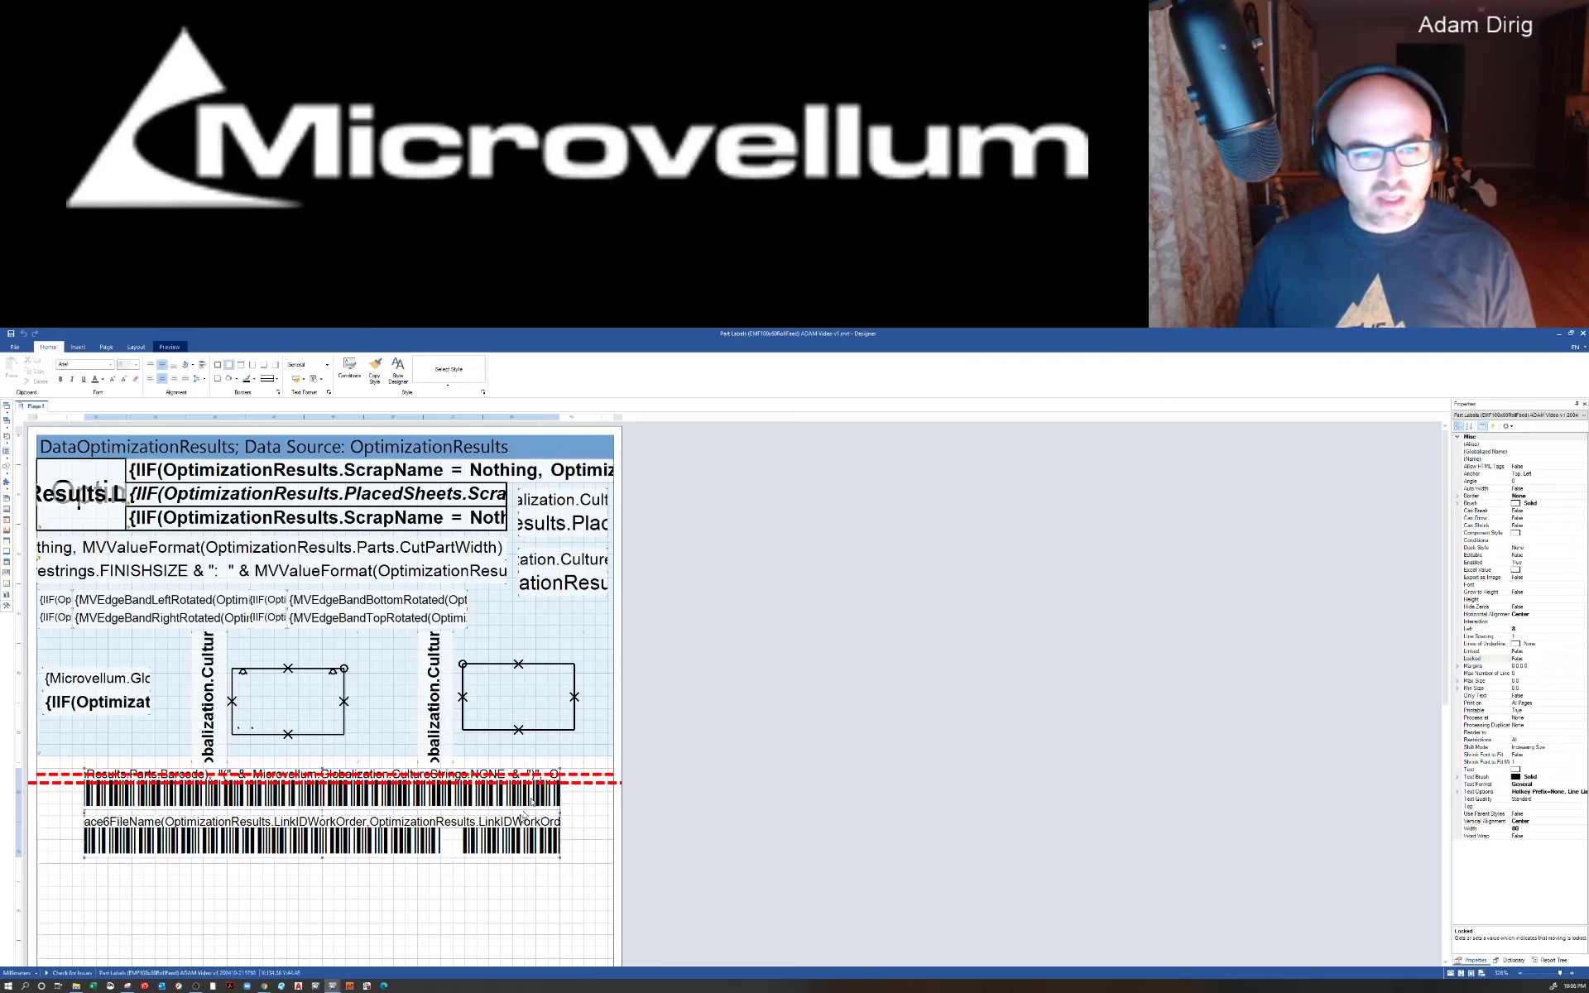
pyautogui.click(508, 836)
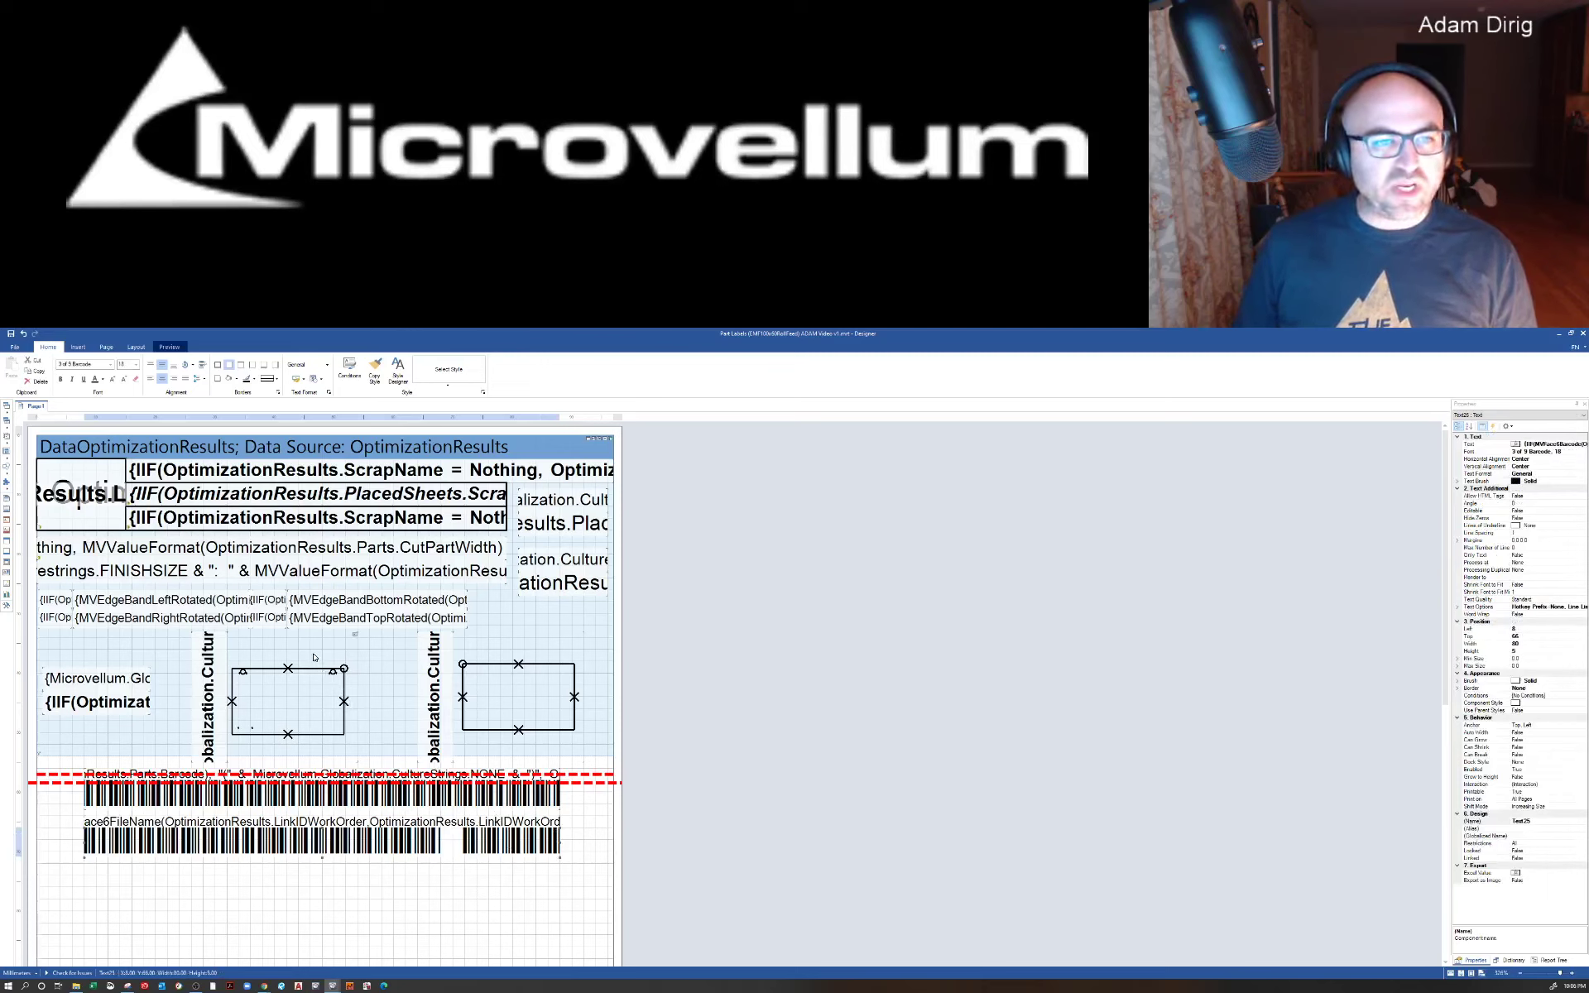
# Step: Inspect the font and size settings of the cut size text field without applying a change
pyautogui.click(282, 552)
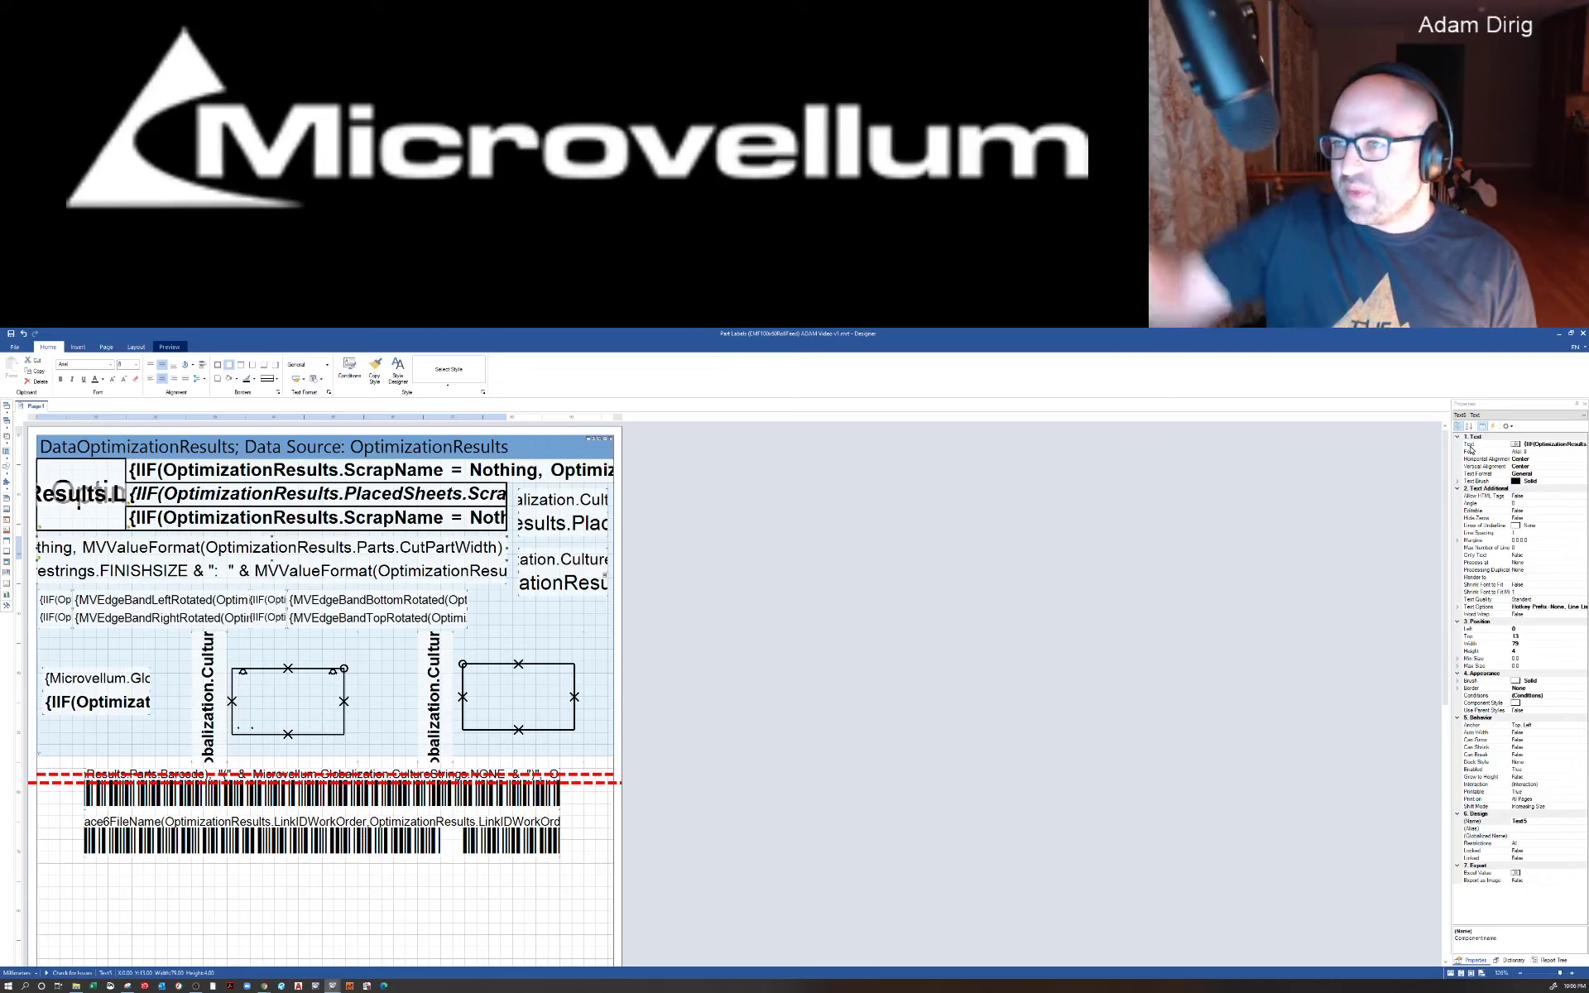
pyautogui.click(1560, 453)
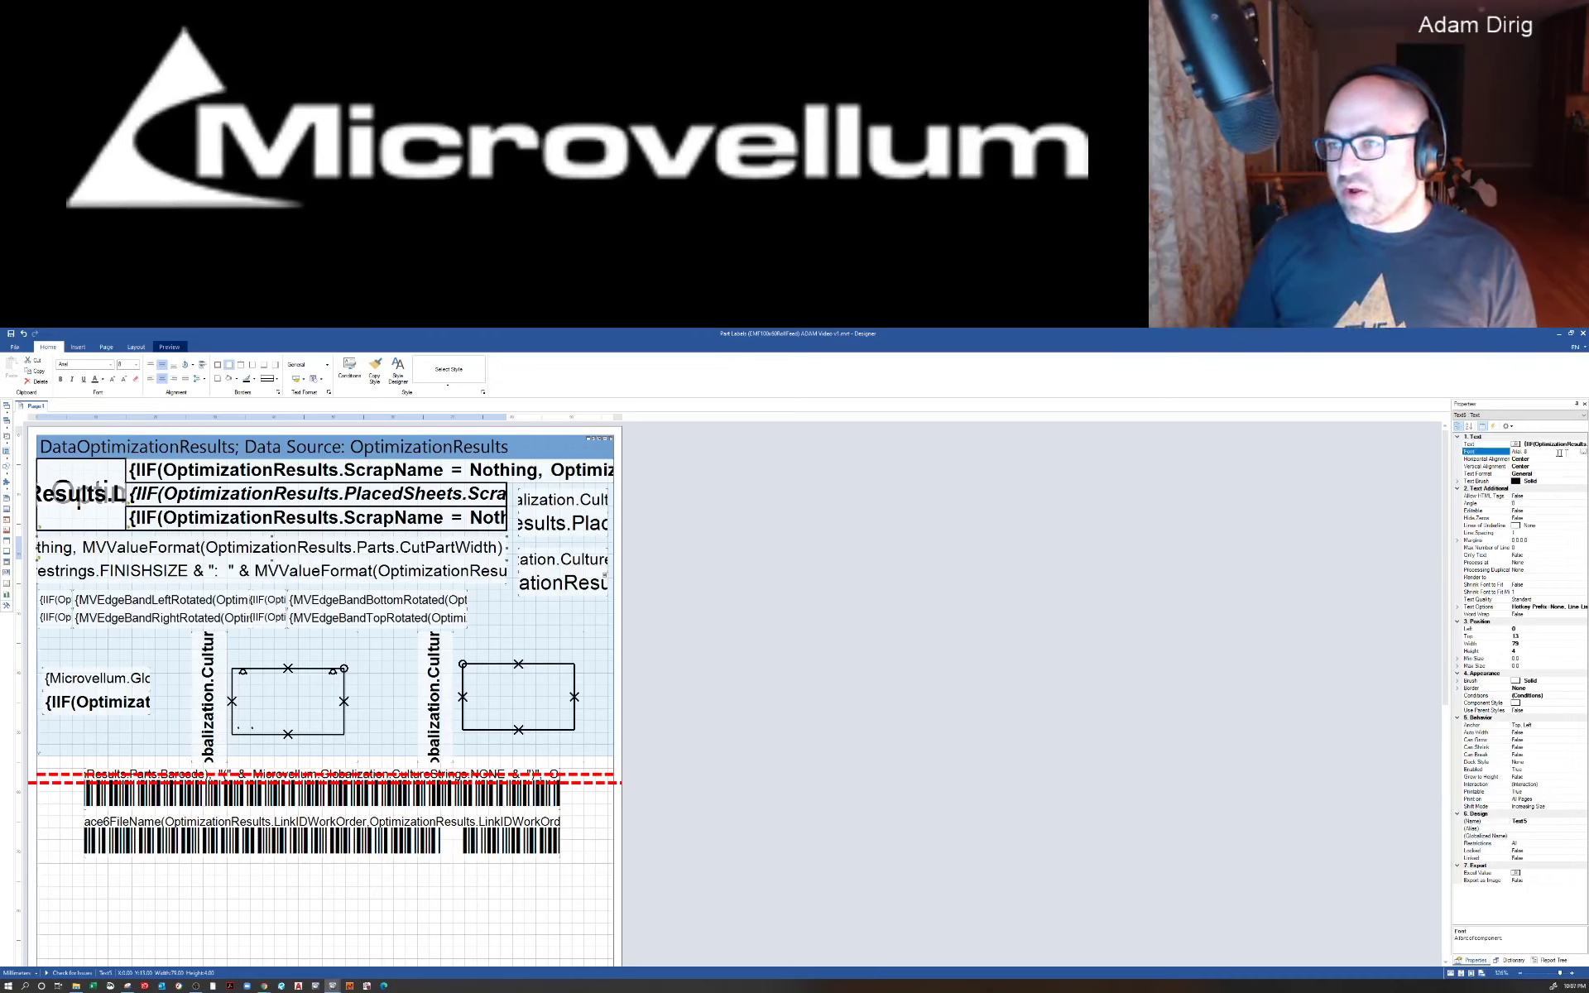
pyautogui.click(1582, 453)
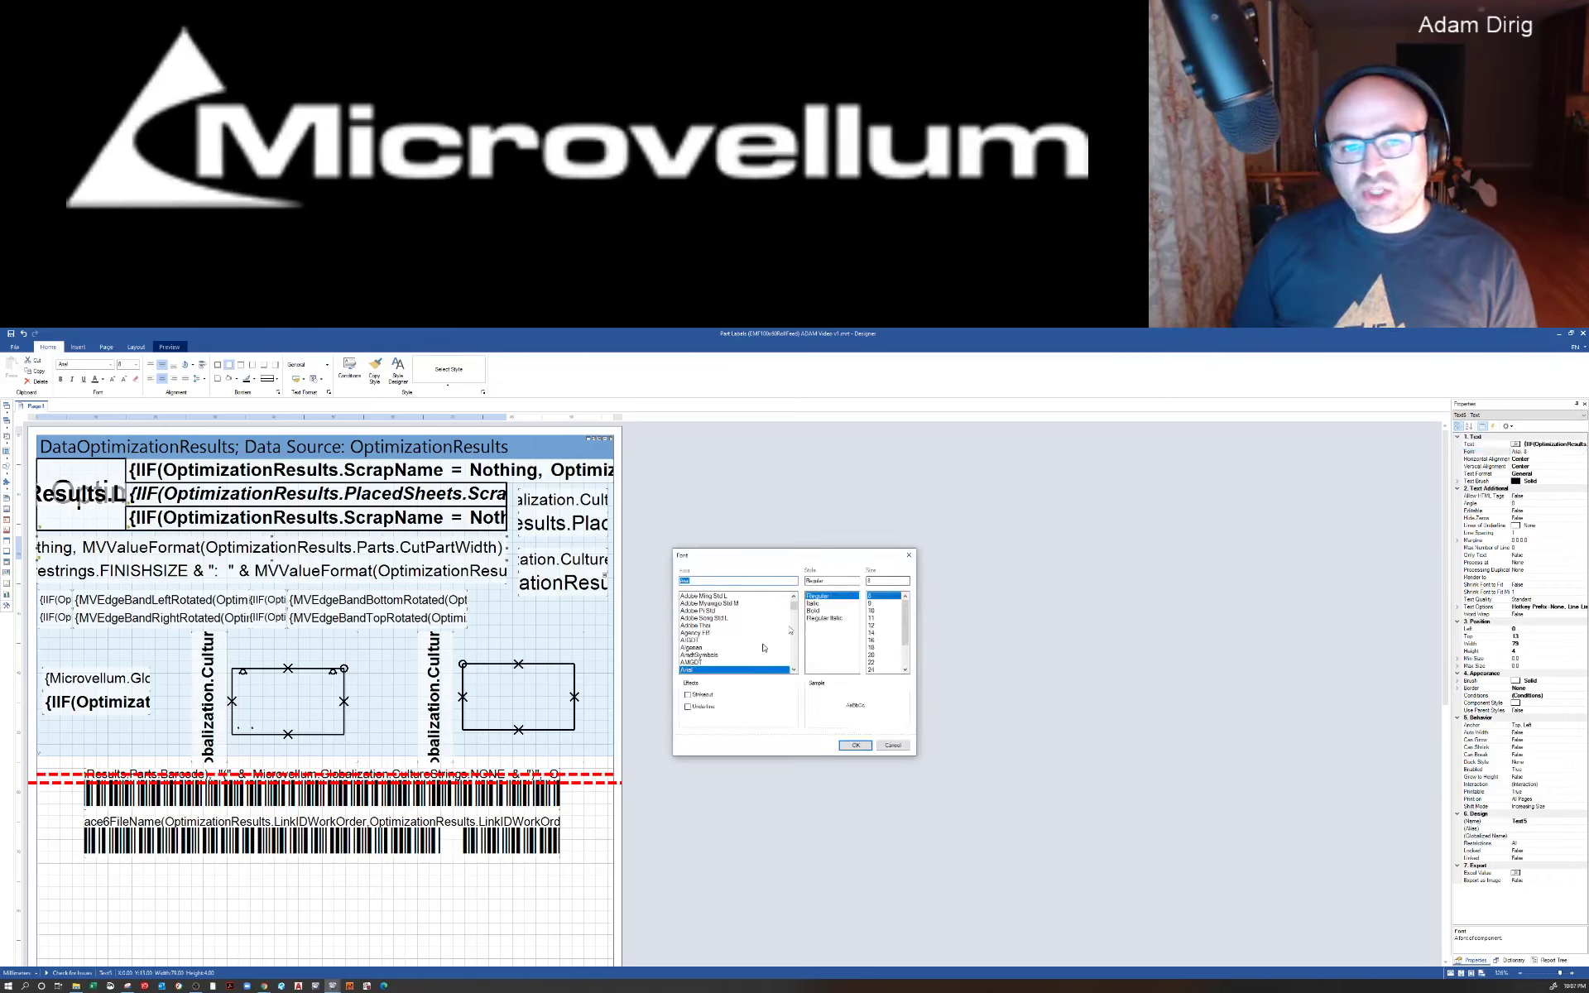
pyautogui.click(883, 580)
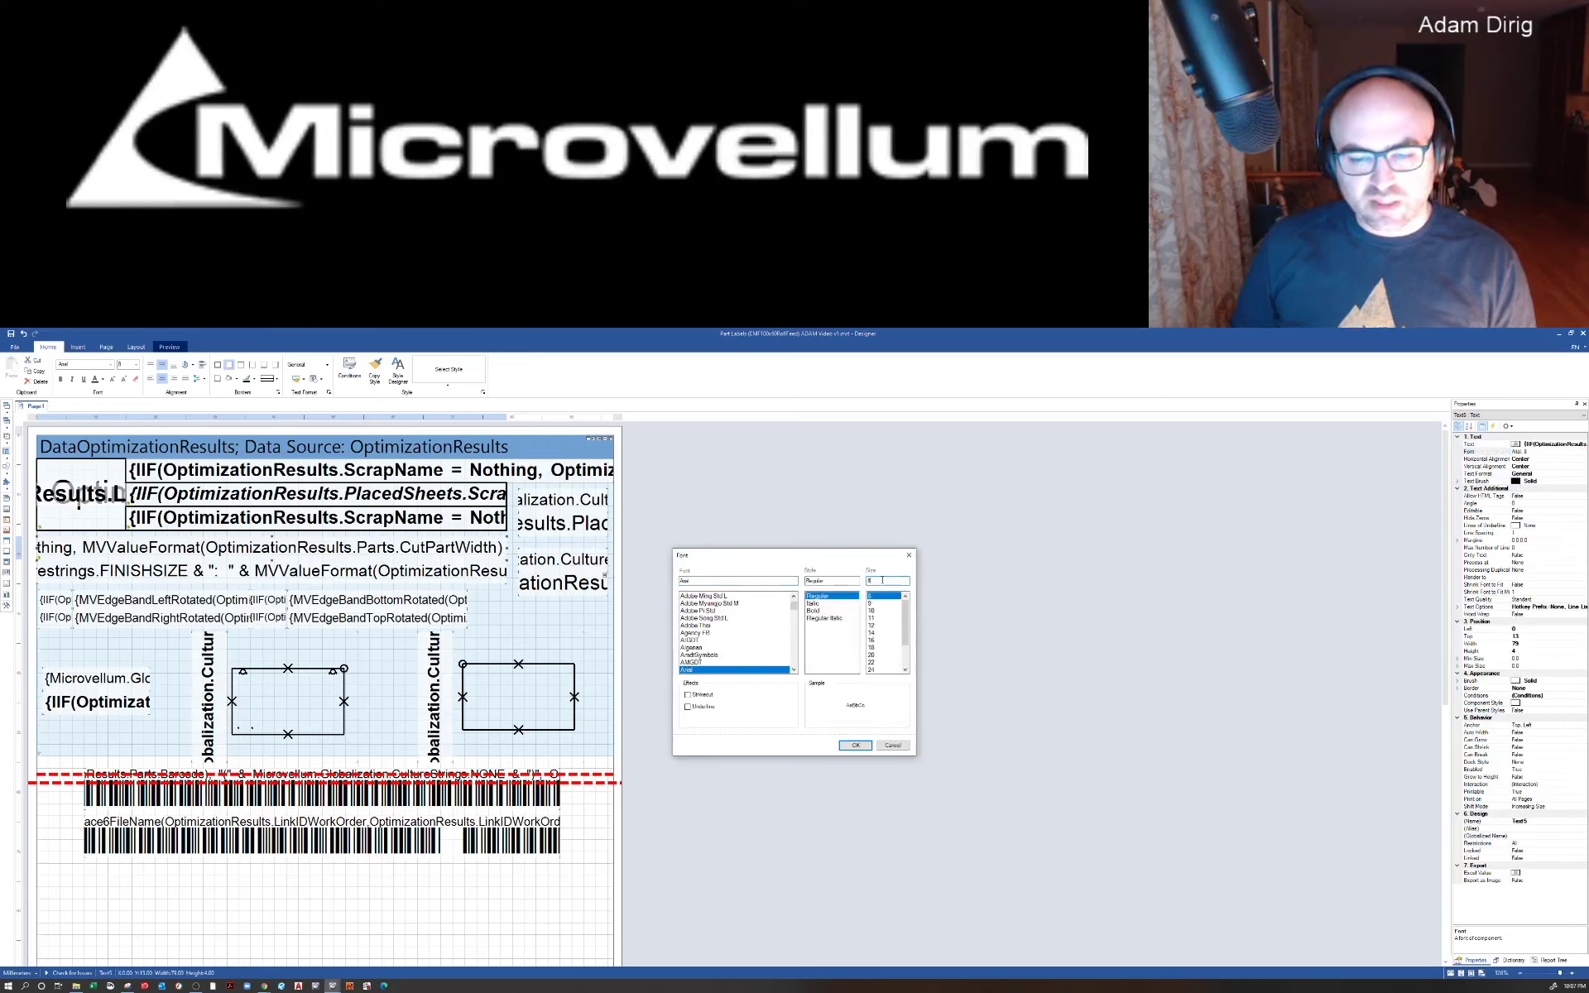
pyautogui.click(893, 745)
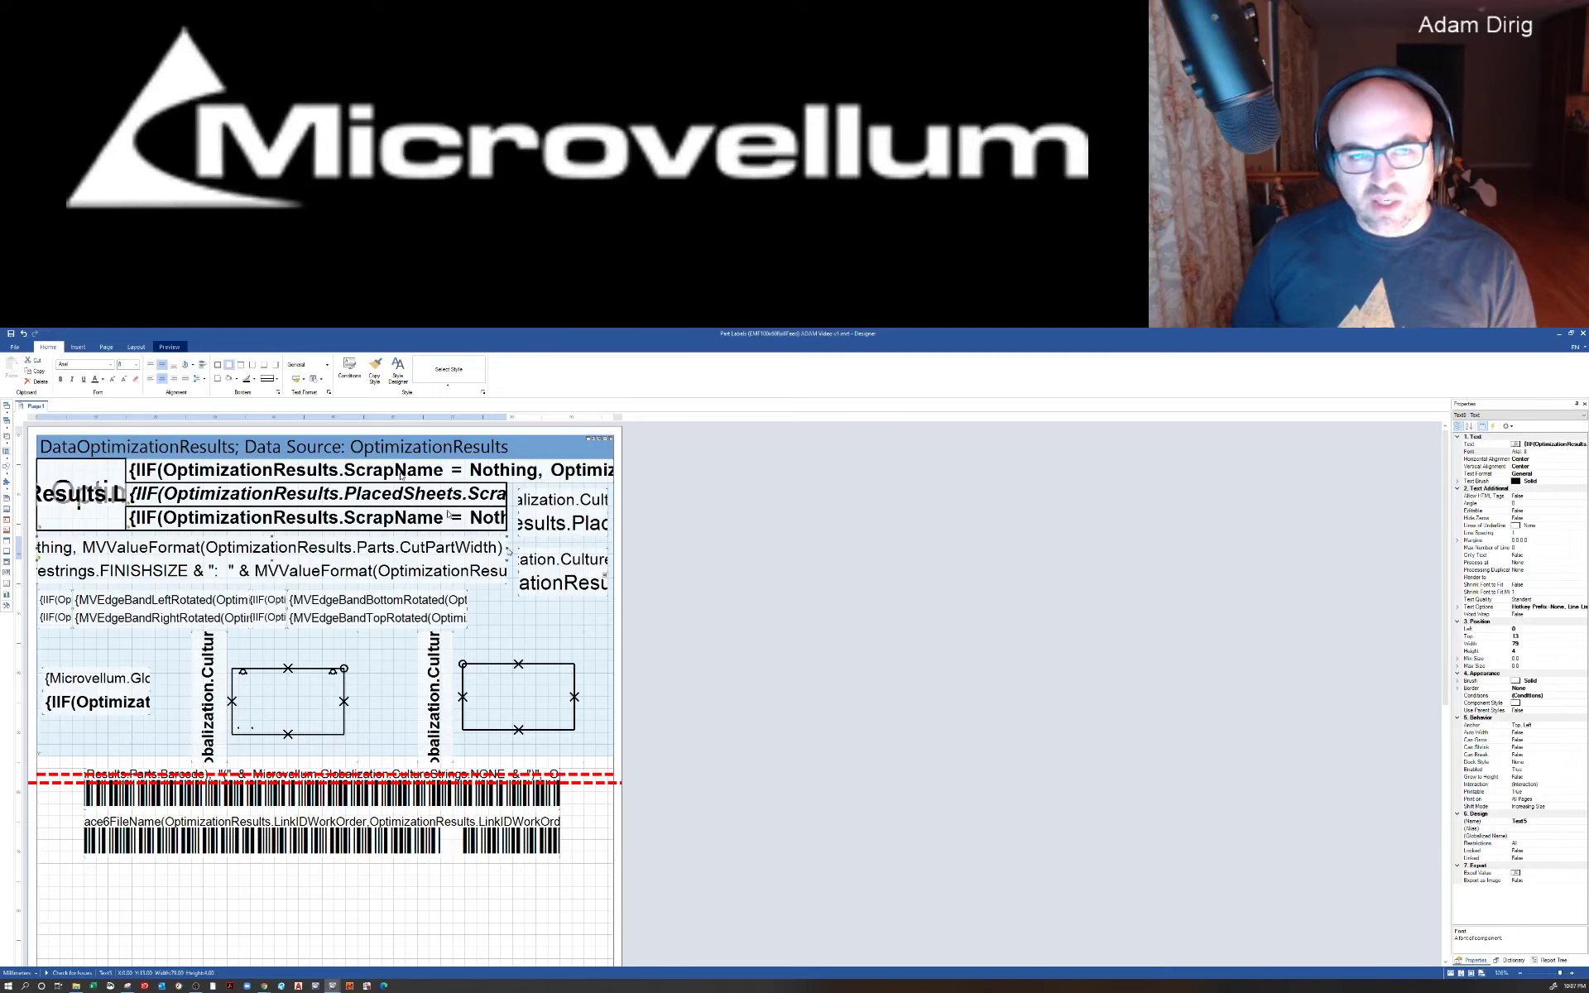
# Step: Preview the report and examine how the fields and part images fit on the first few labels
pyautogui.click(168, 347)
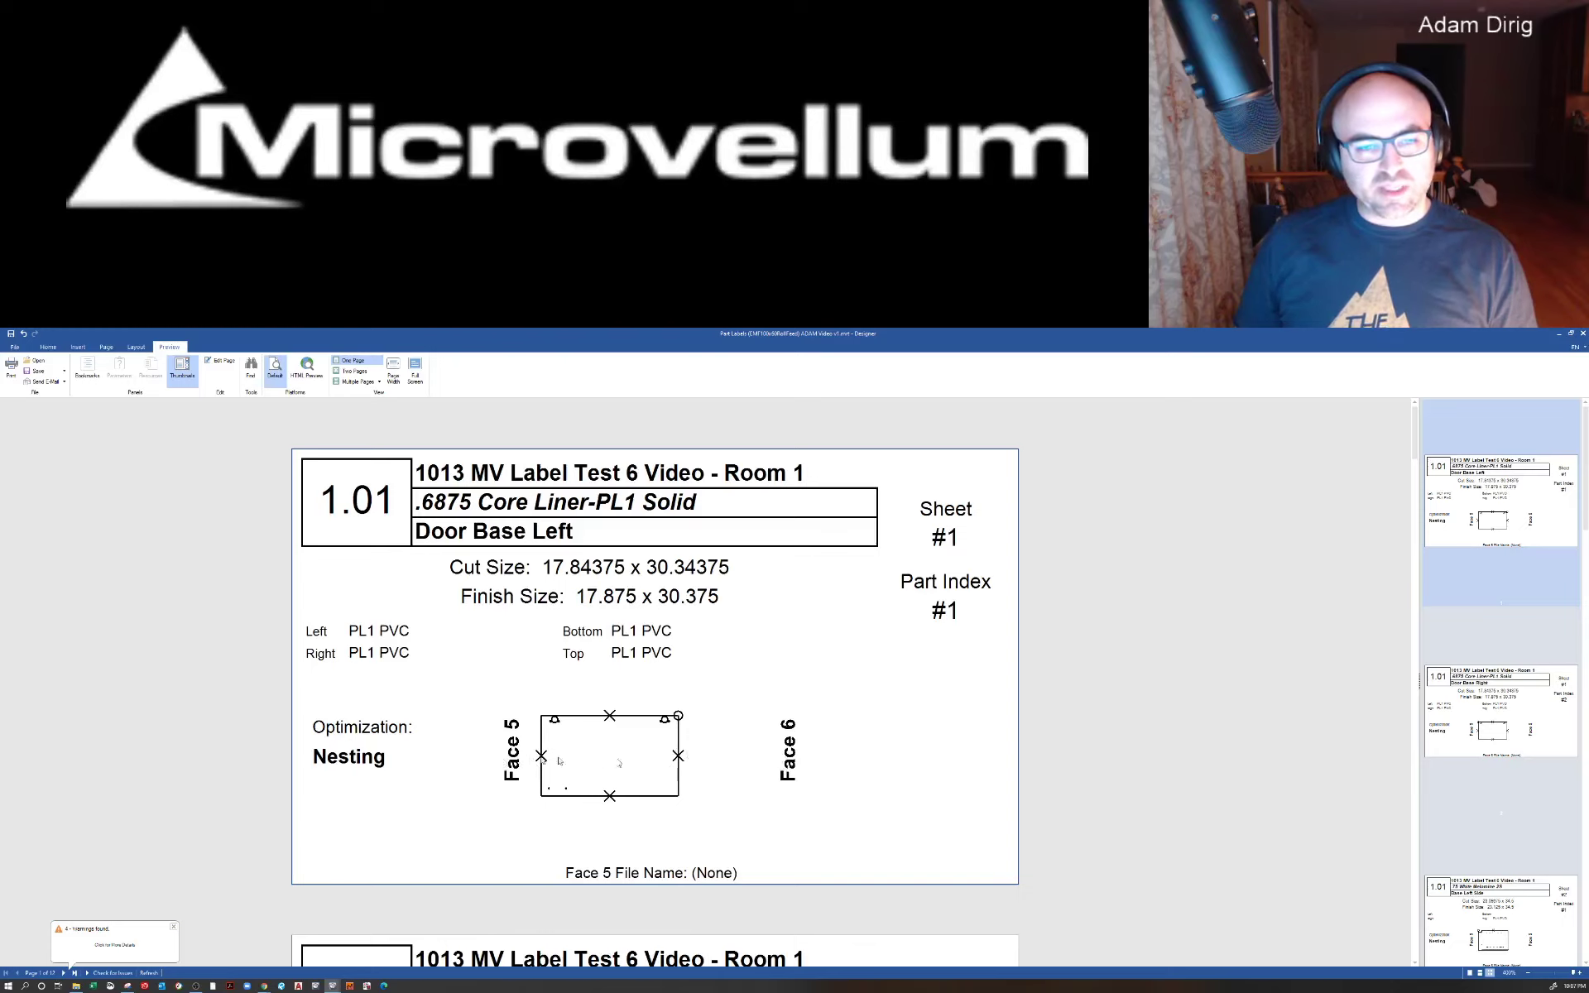
pyautogui.scroll(-3, 617, 861)
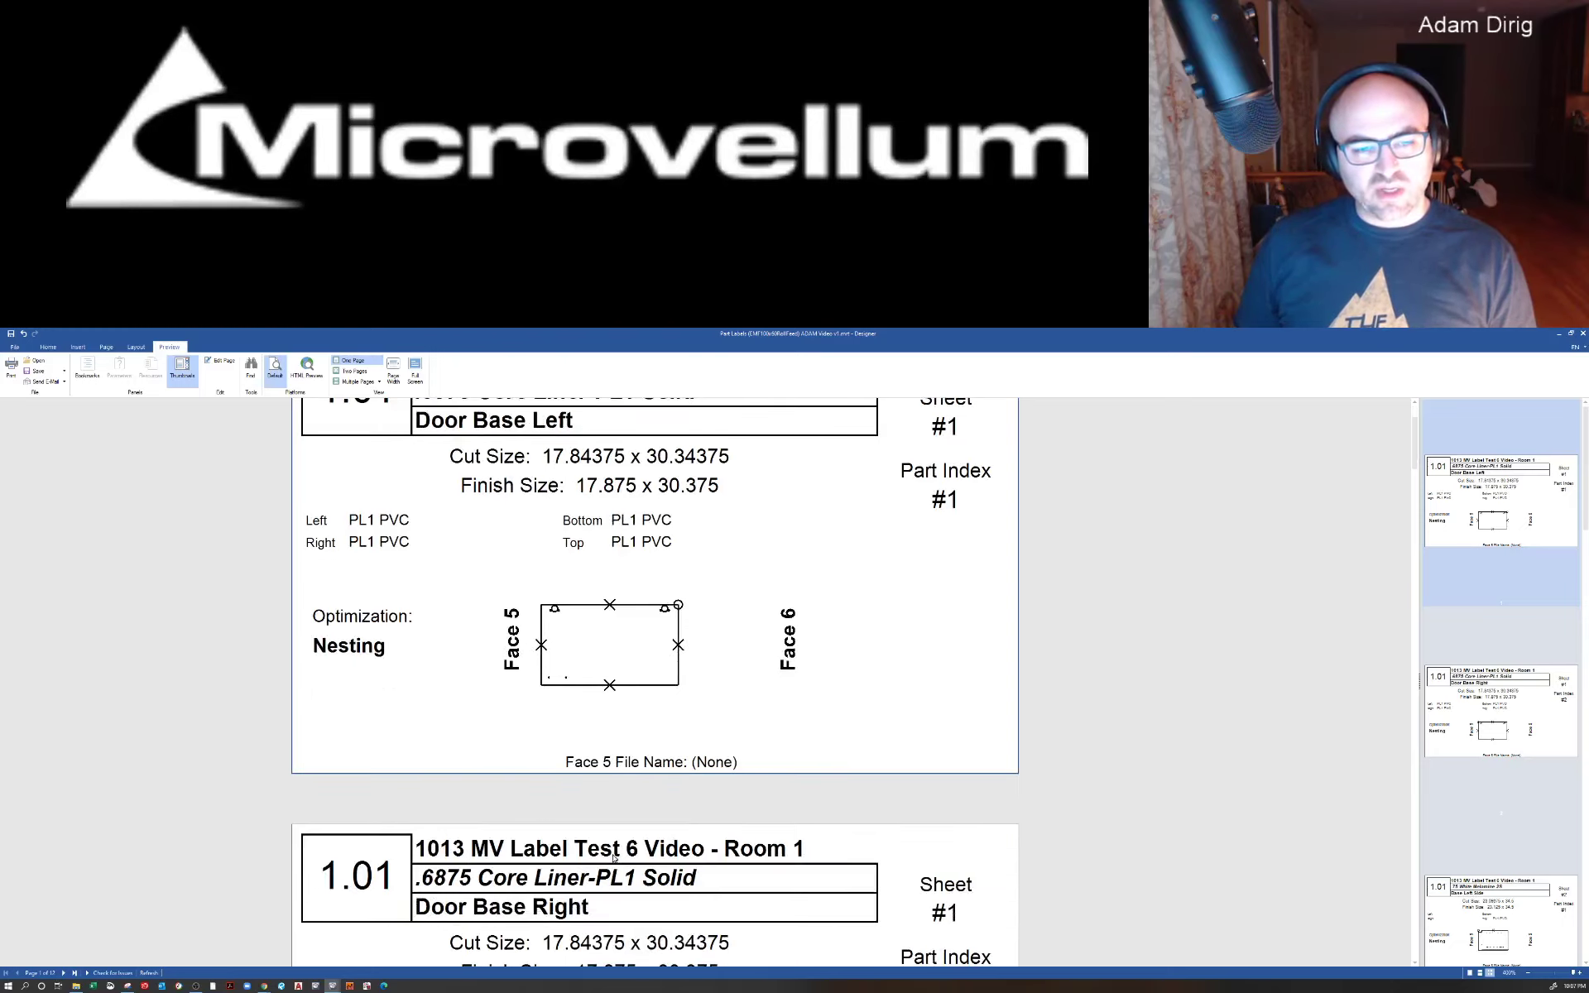
pyautogui.scroll(-4, 613, 856)
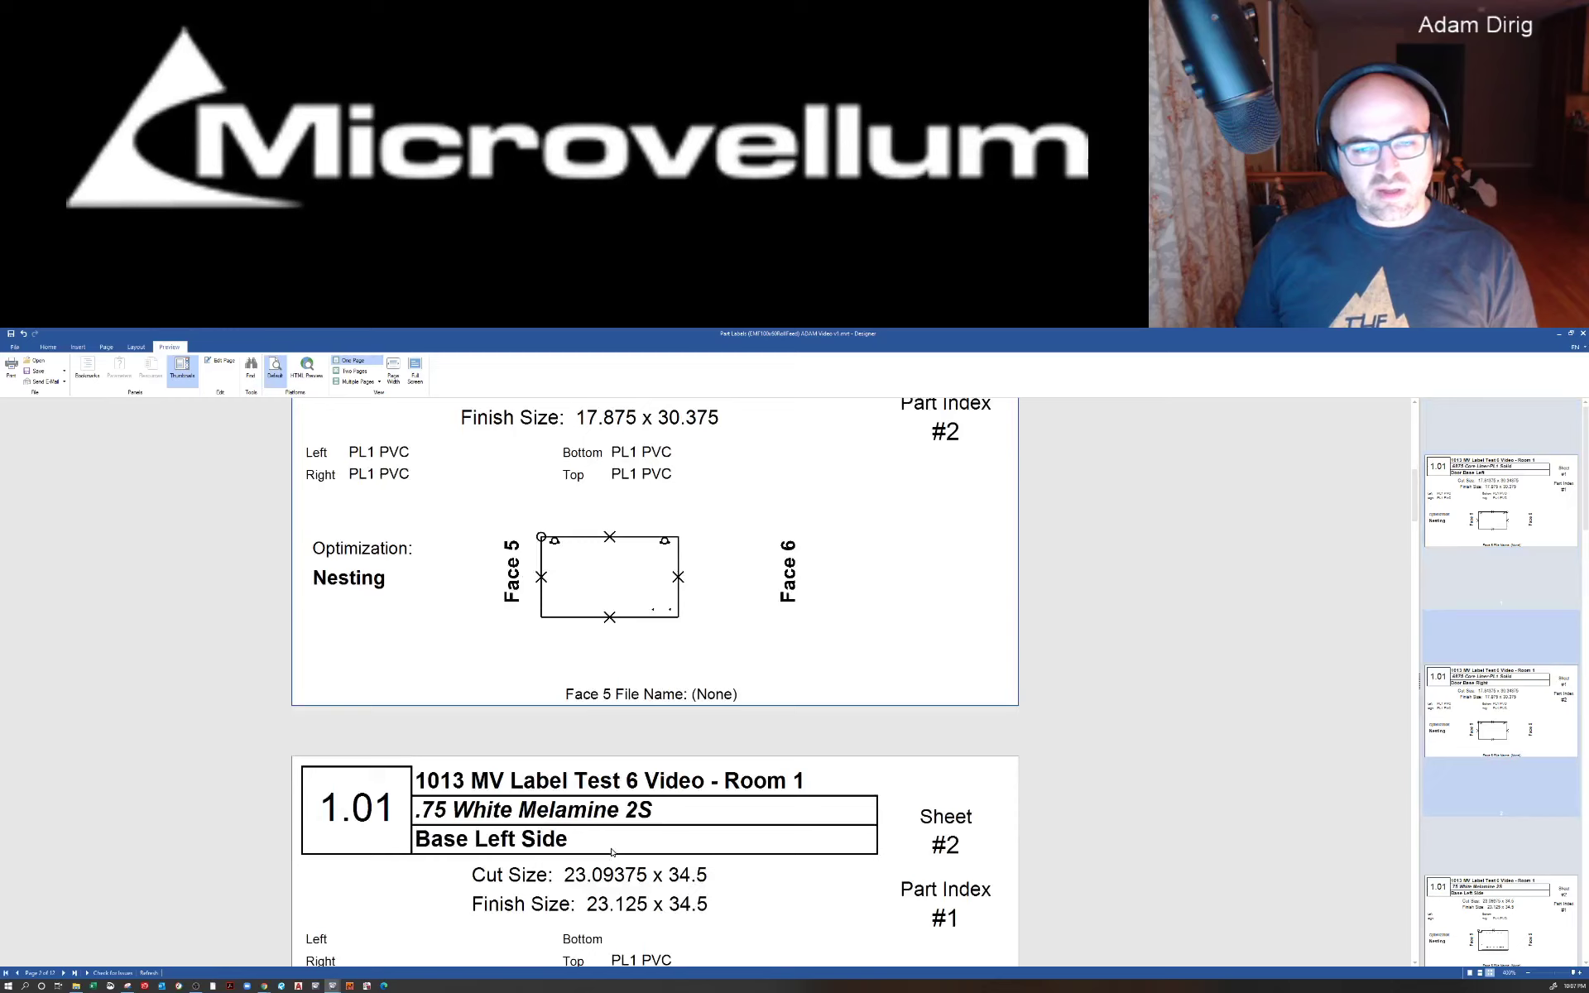
pyautogui.scroll(6, 613, 853)
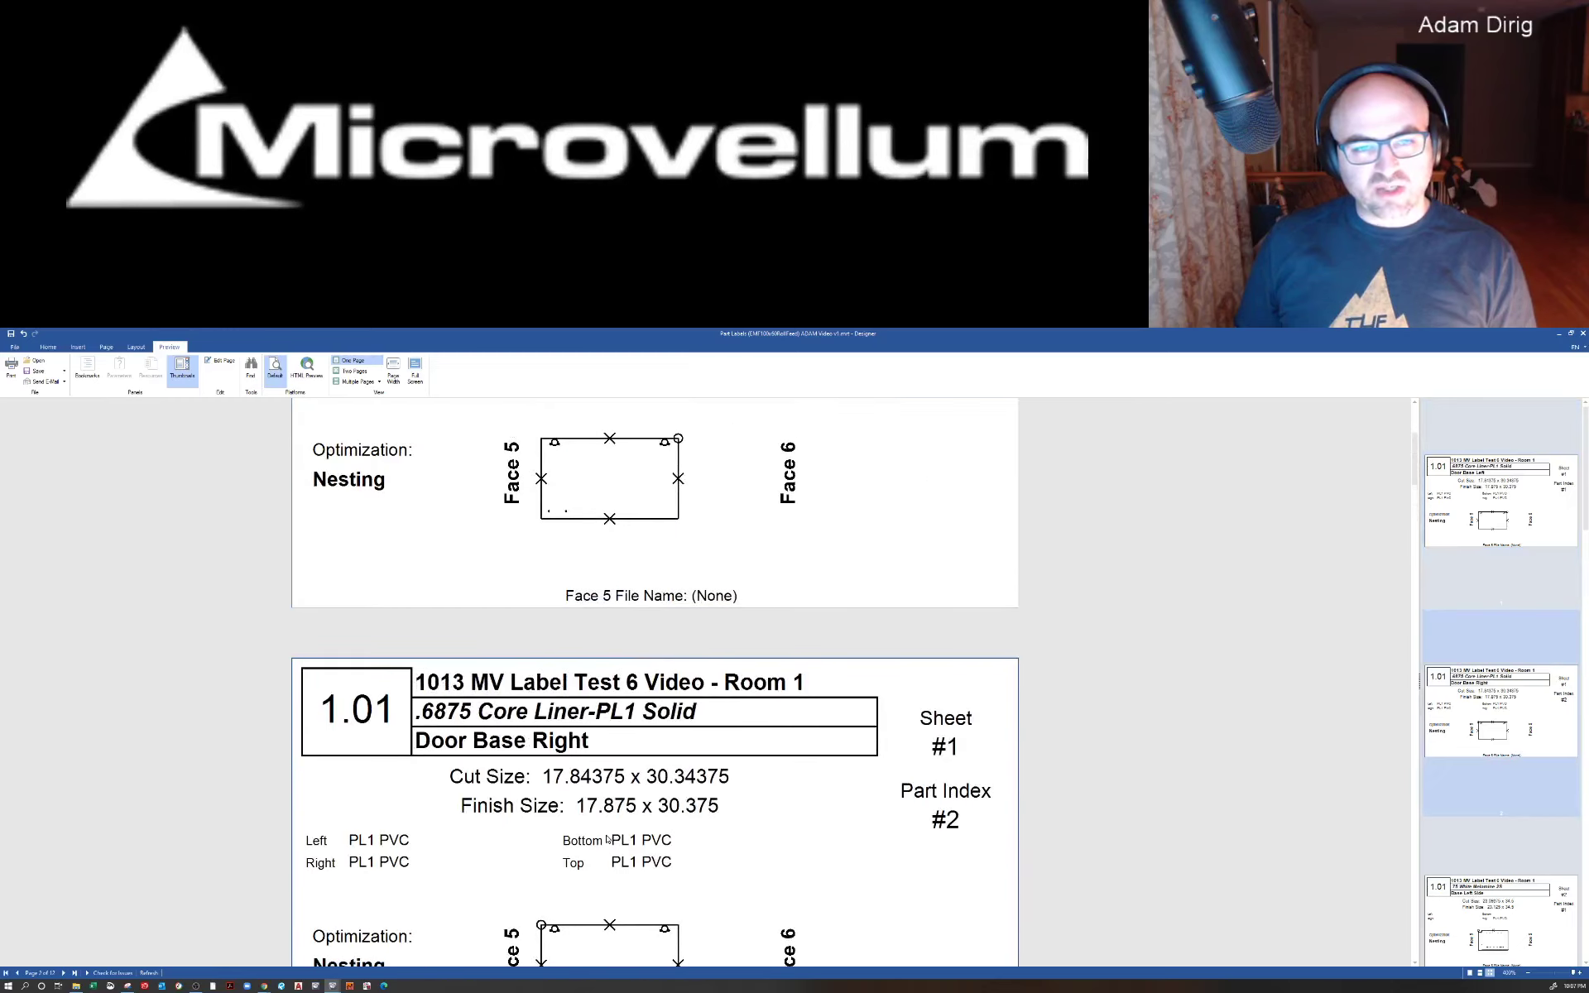
pyautogui.scroll(-2, 538, 710)
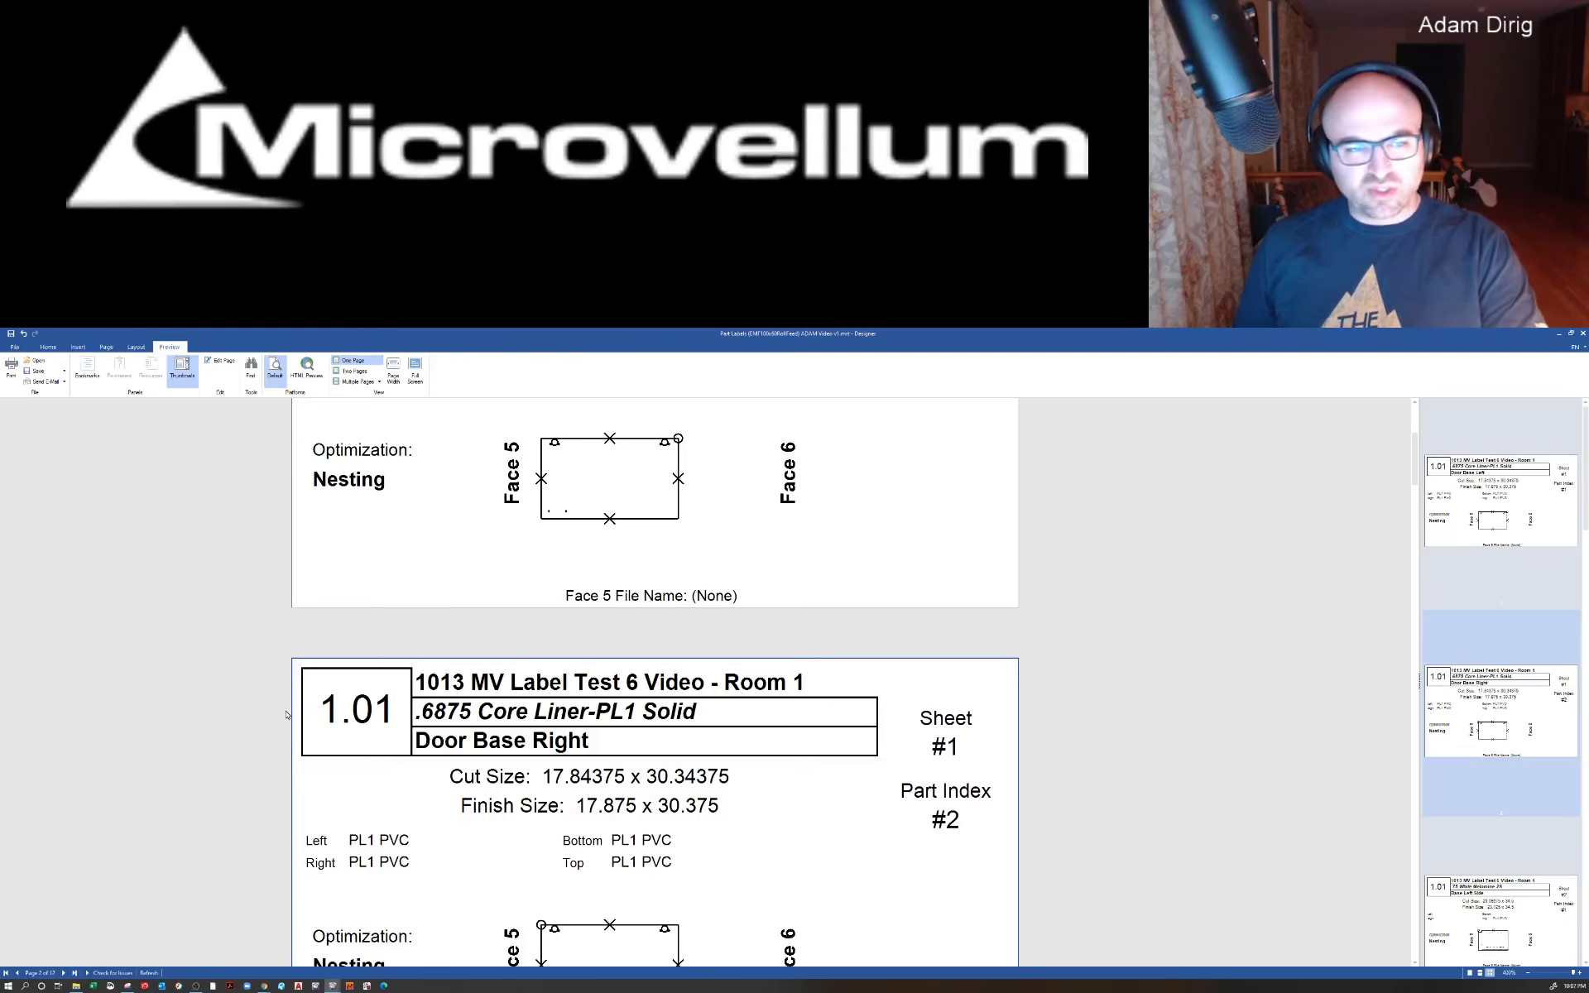
# Step: Examine the layout of the following door and base side labels in the preview, and return to the report design
pyautogui.scroll(-8, 315, 737)
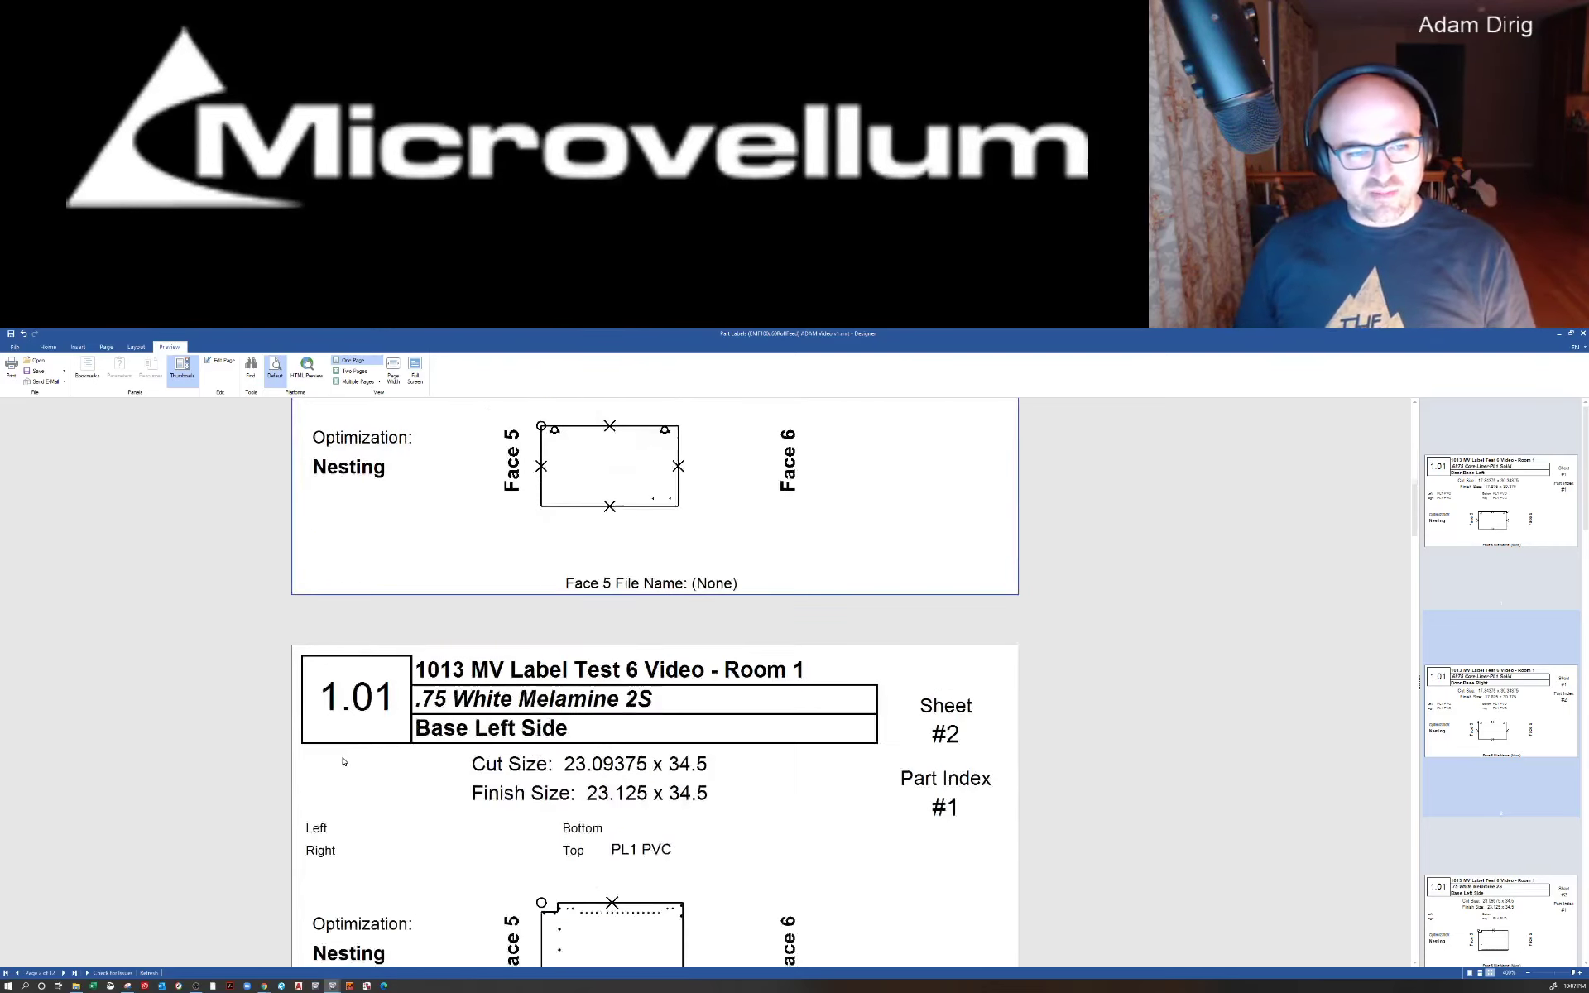
pyautogui.scroll(-8, 343, 761)
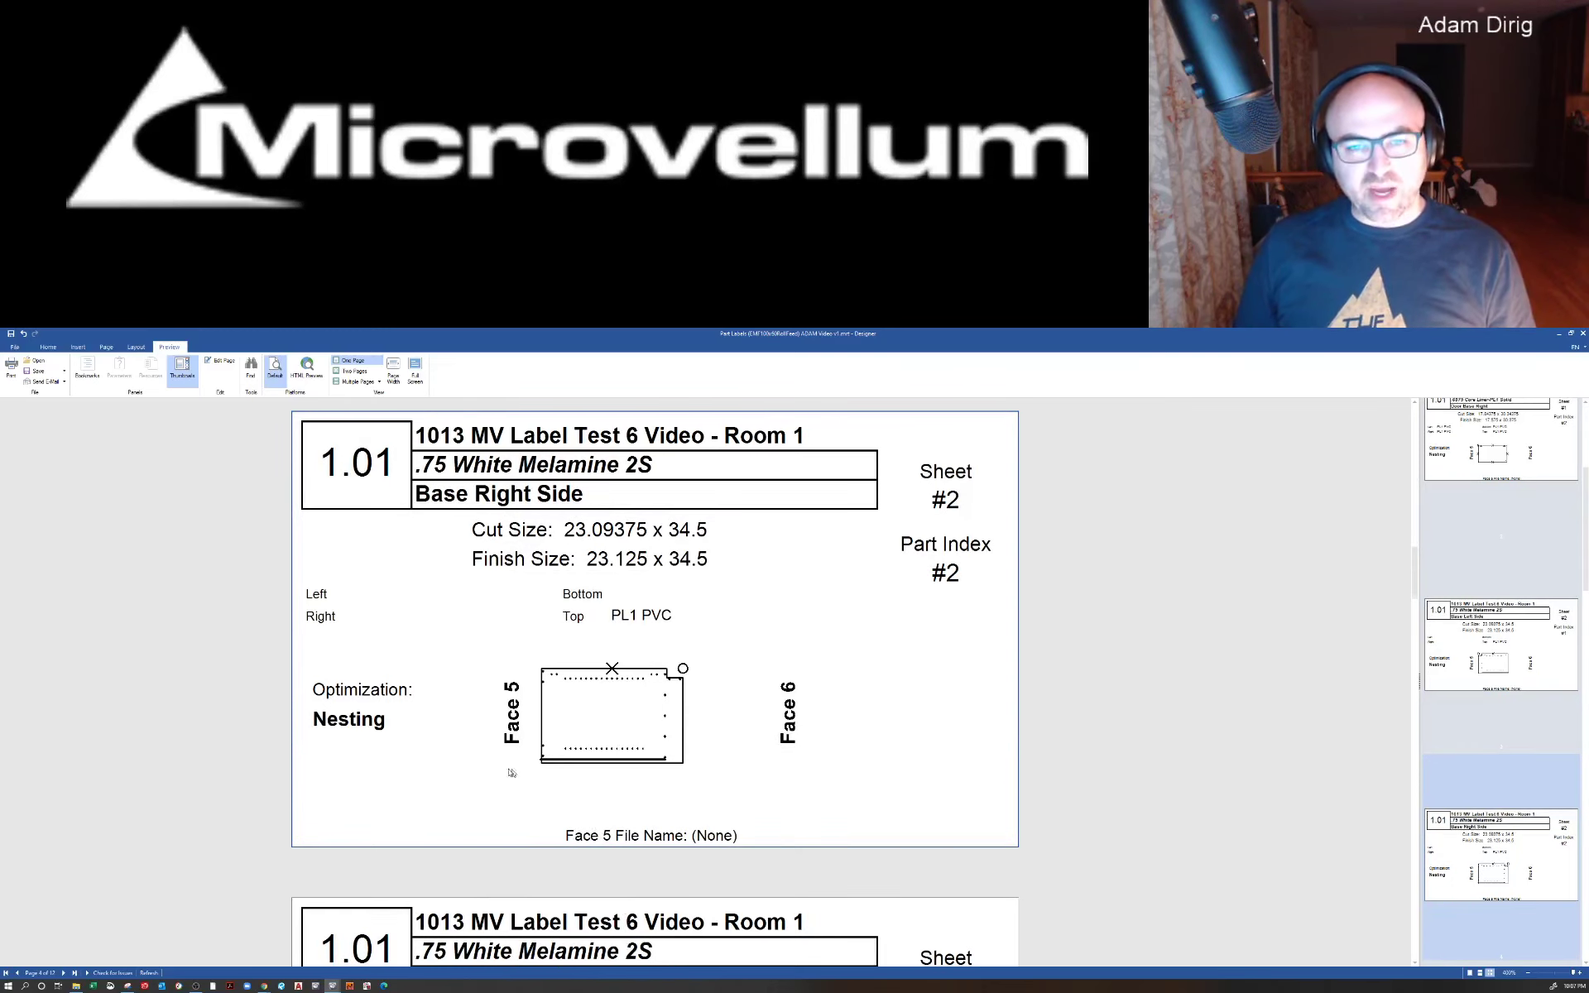
pyautogui.scroll(6, 511, 773)
pyautogui.scroll(9, 500, 757)
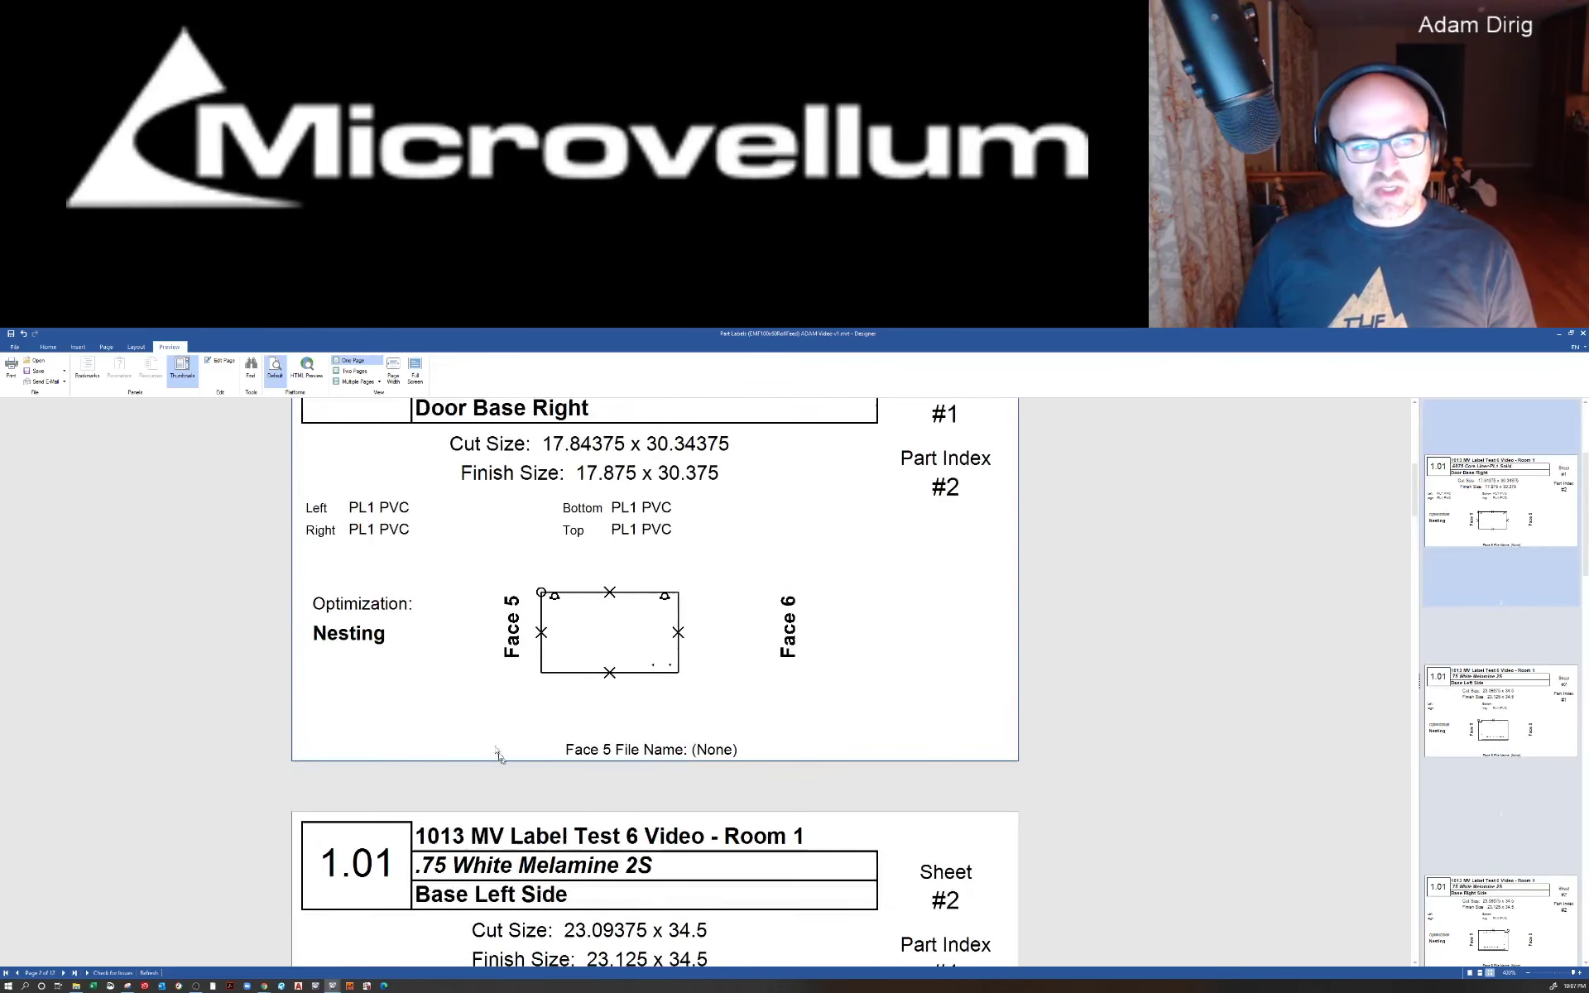
pyautogui.scroll(1, 499, 756)
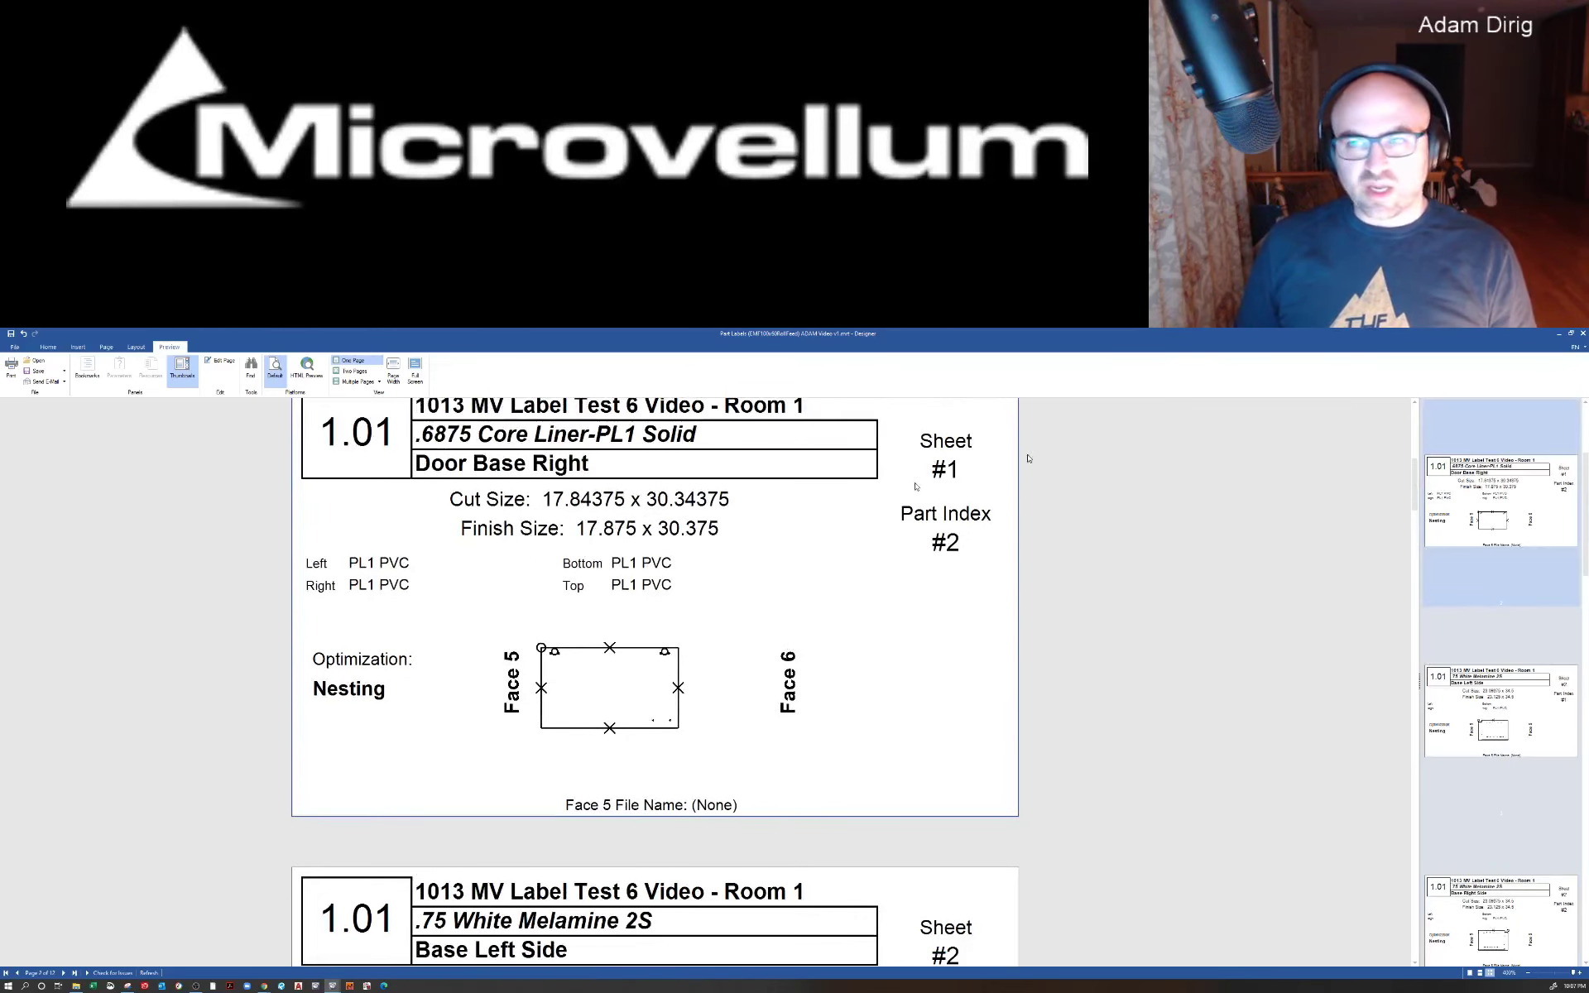
pyautogui.click(49, 348)
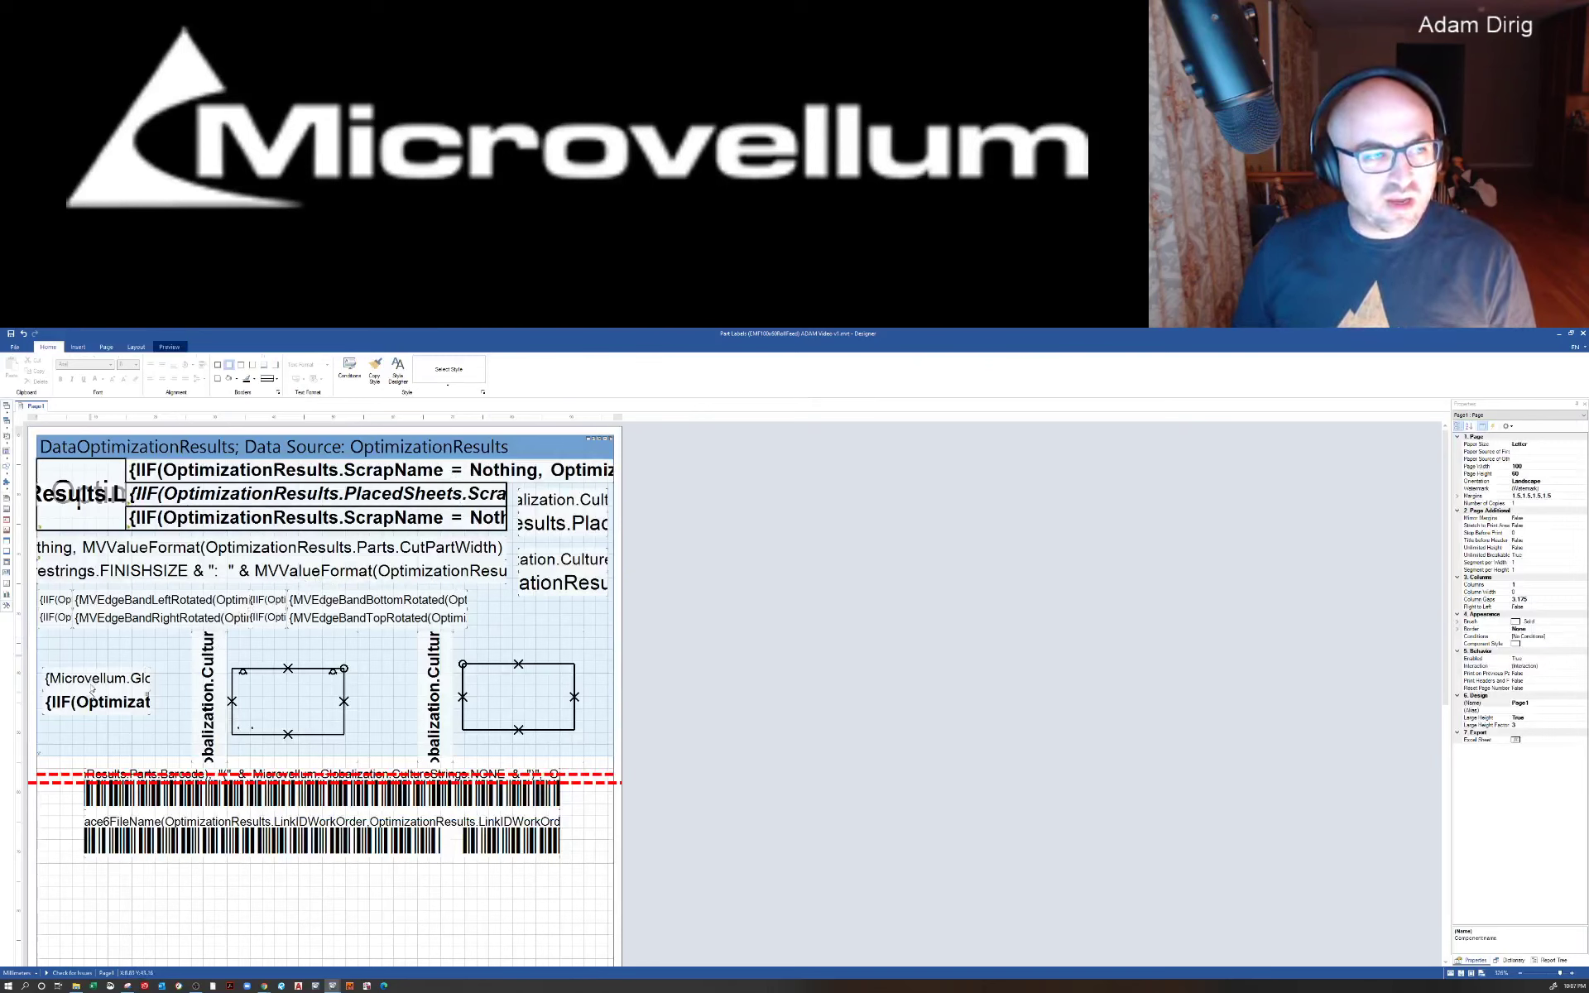
# Step: Set the font size of the cut size text field to 7
pyautogui.click(274, 548)
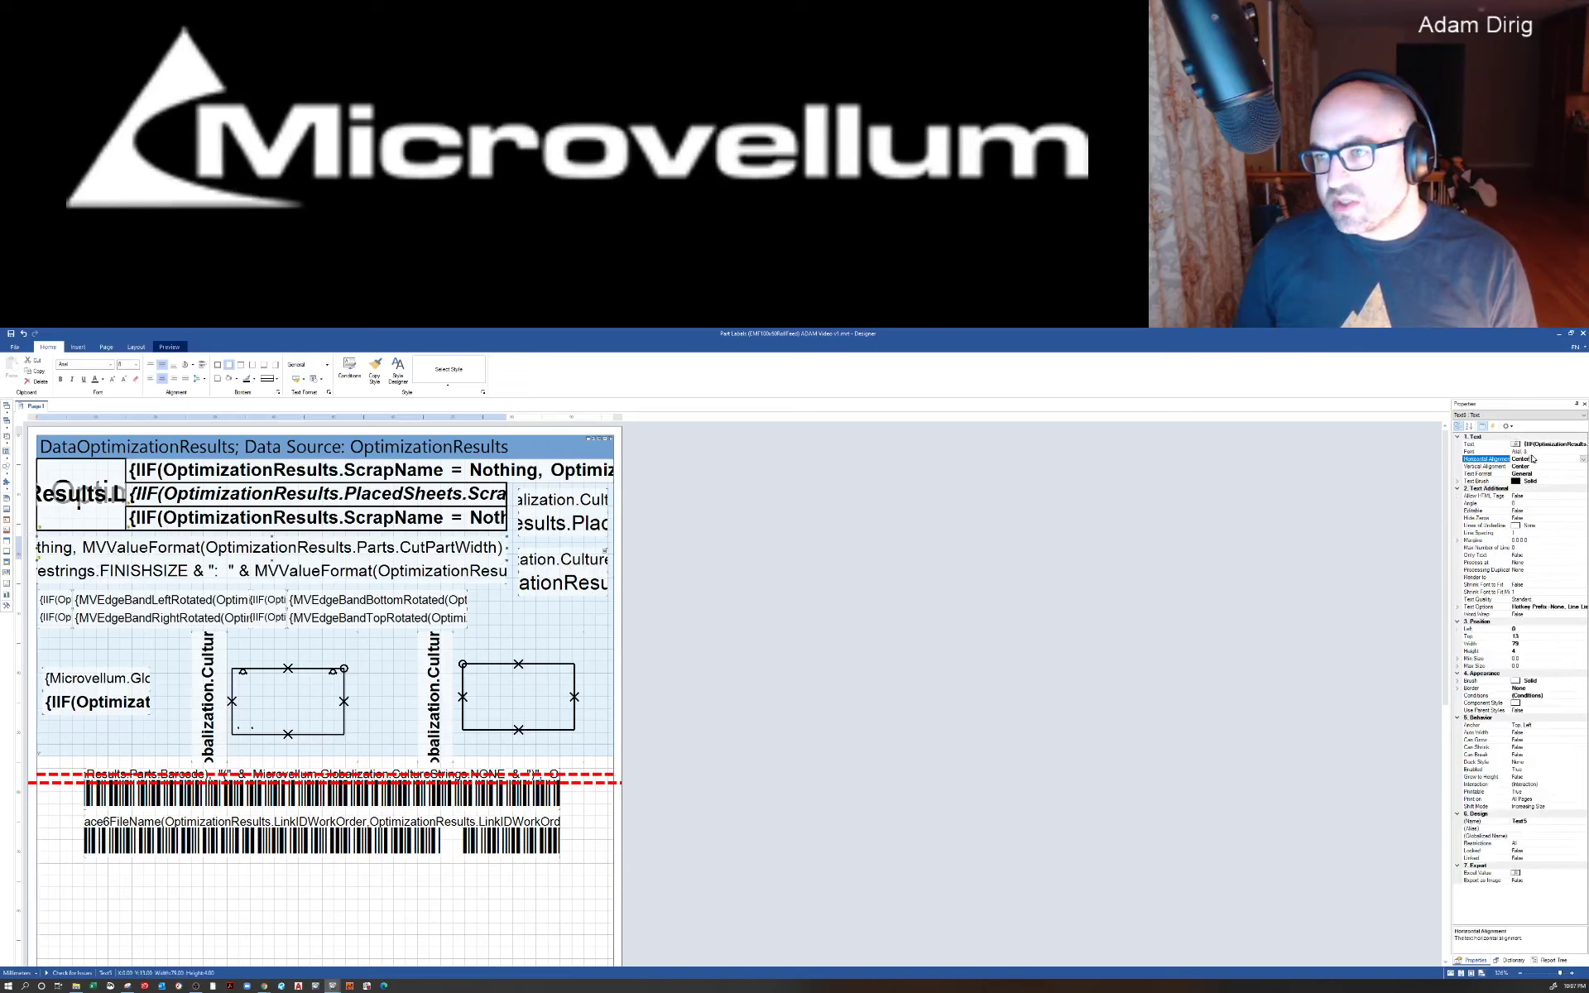
pyautogui.click(1537, 452)
pyautogui.click(1582, 453)
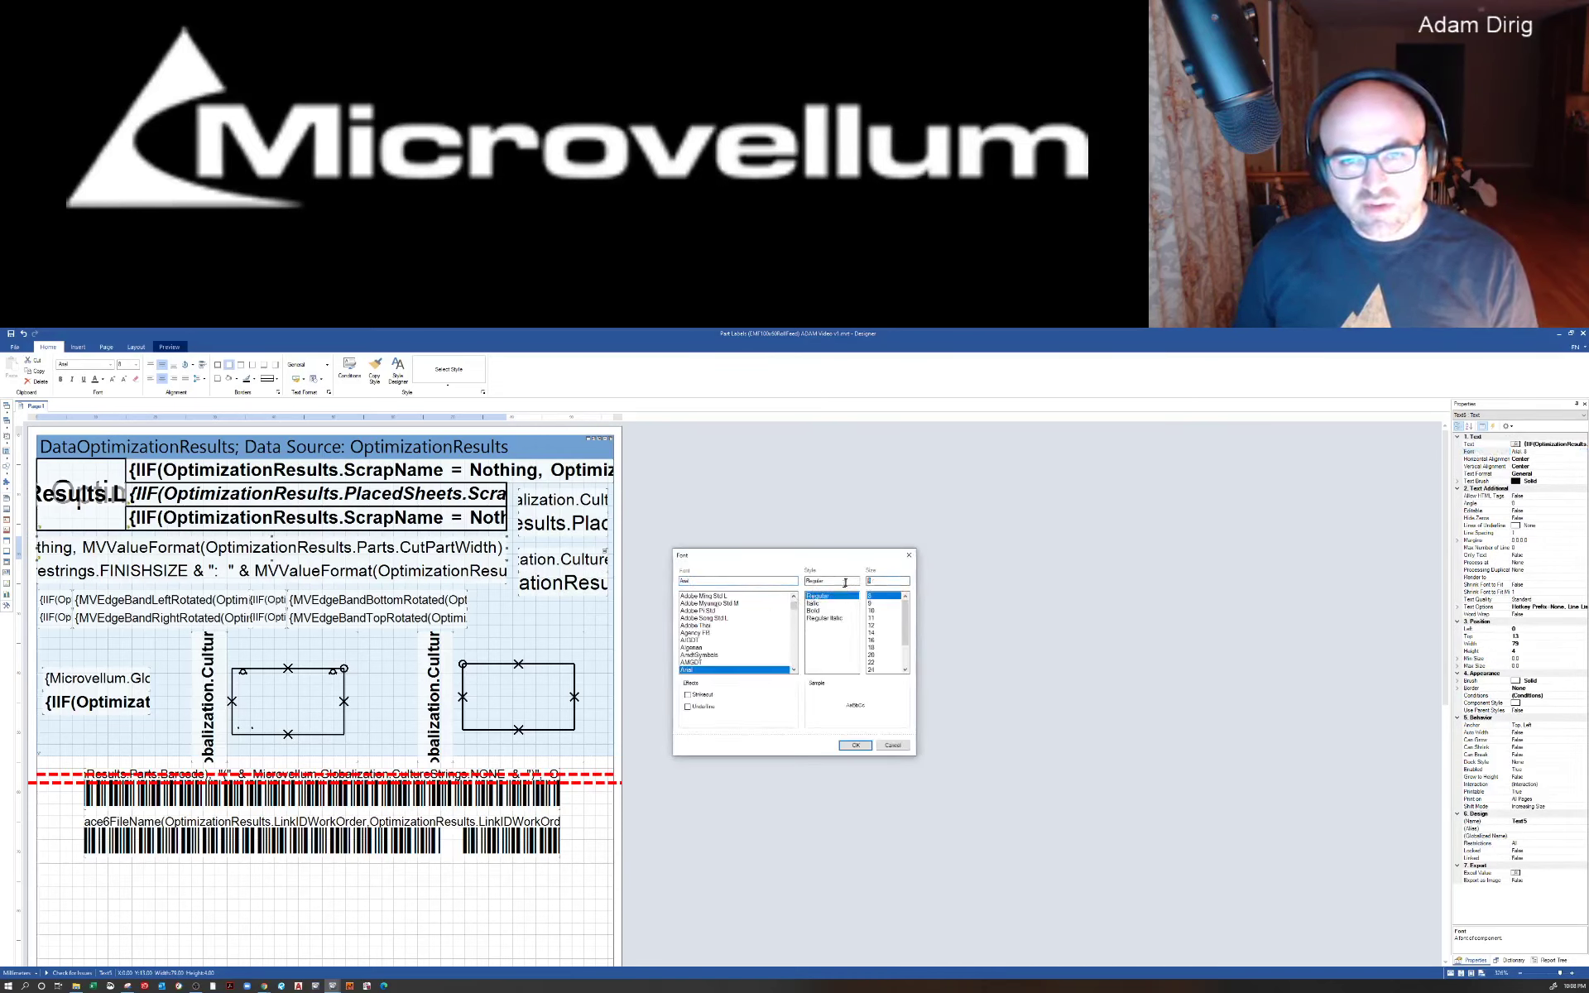
pyautogui.click(855, 746)
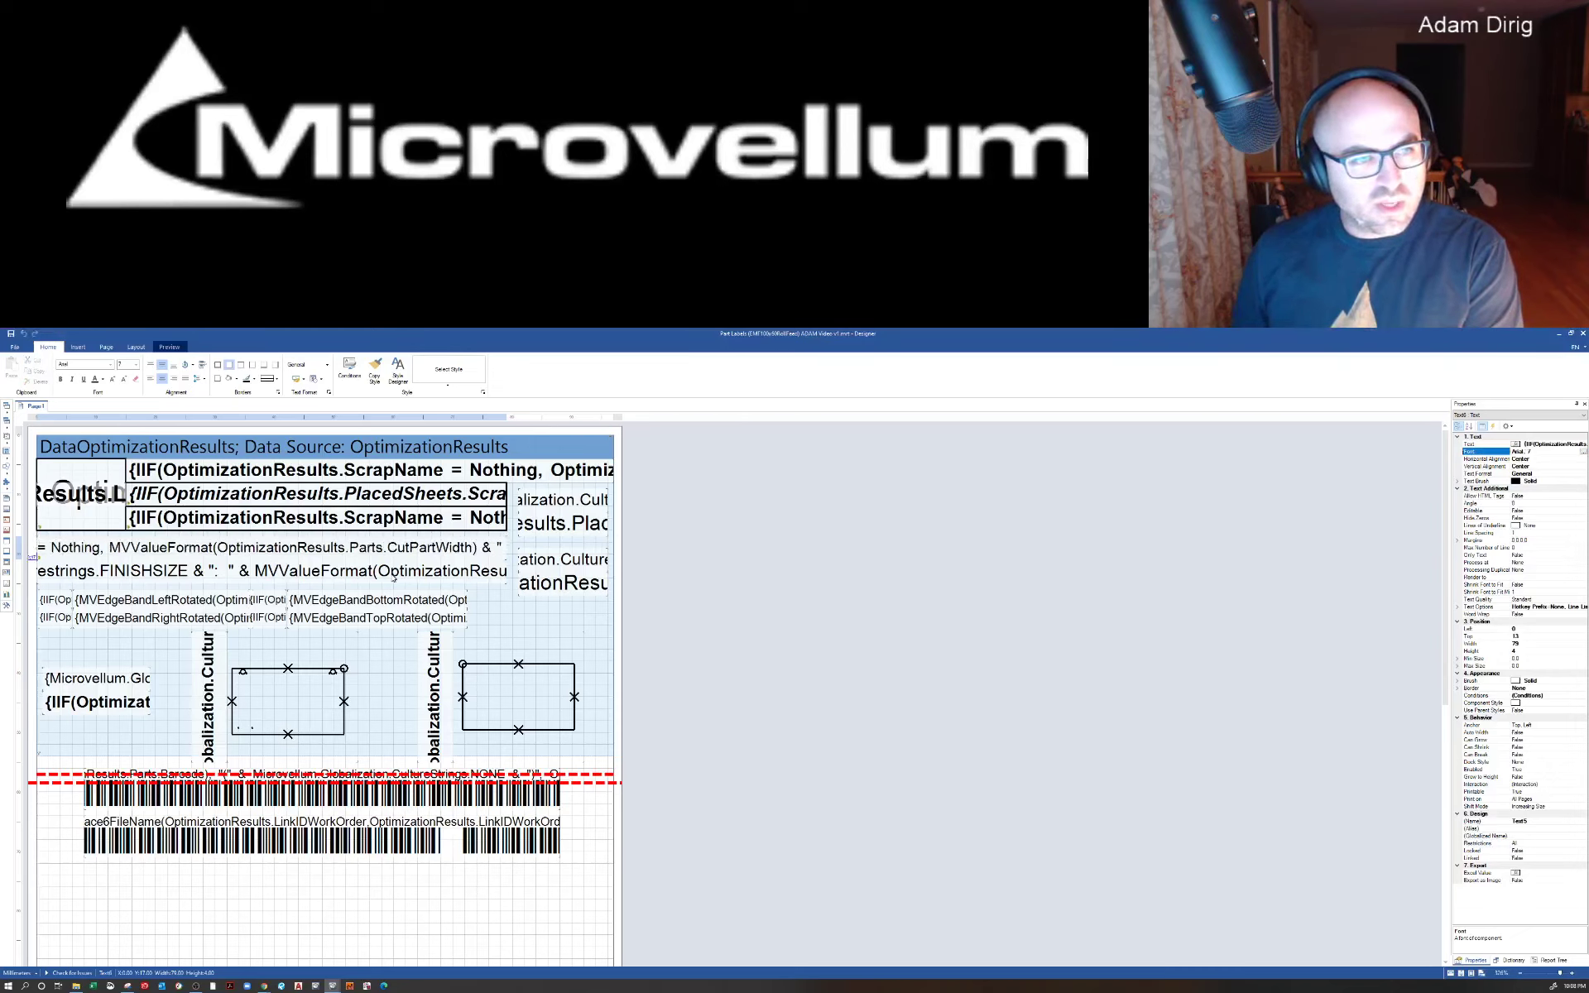
# Step: Set the font size of the finish size text field to 7
pyautogui.click(430, 572)
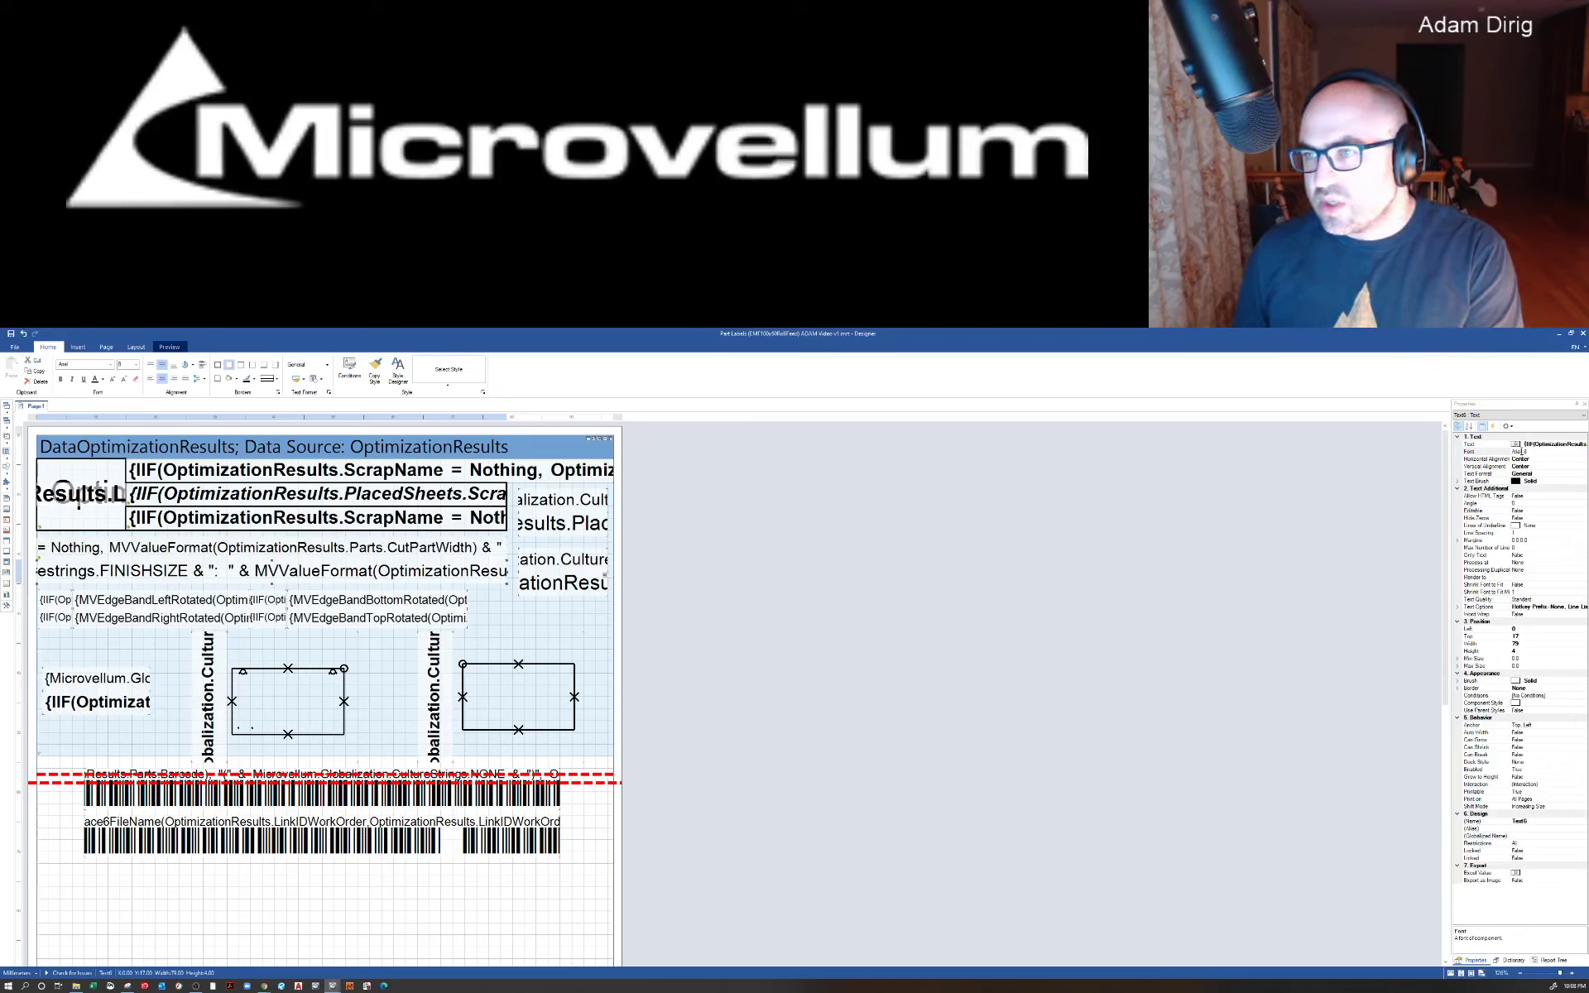
pyautogui.click(1576, 454)
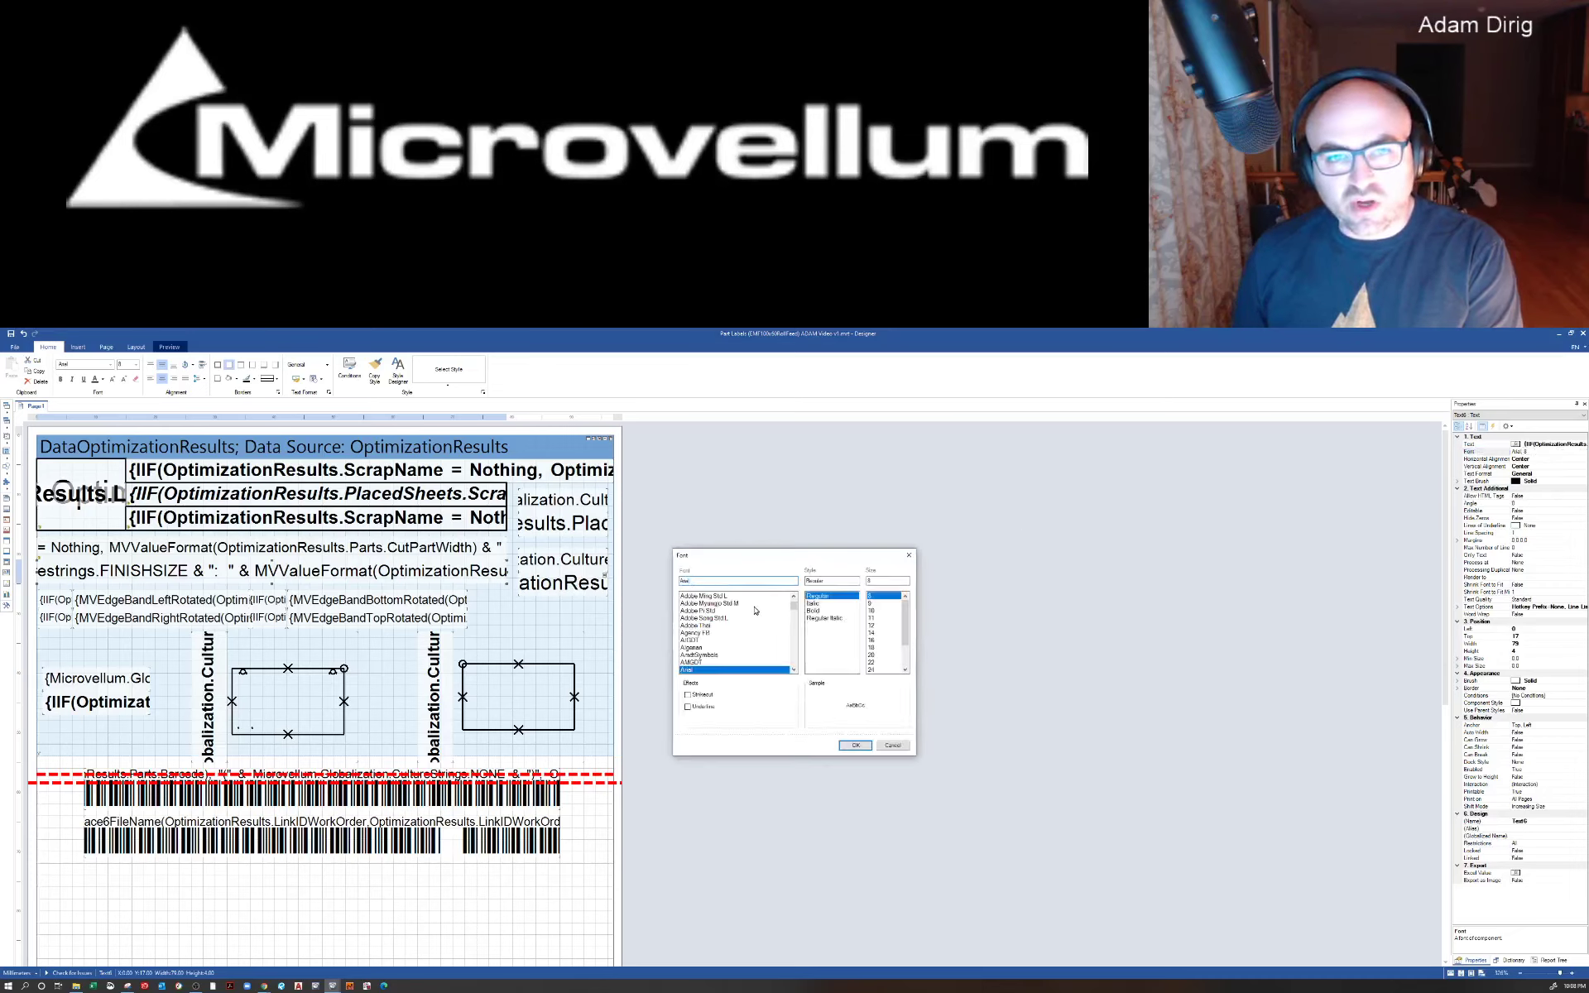
pyautogui.click(889, 583)
pyautogui.write('7')
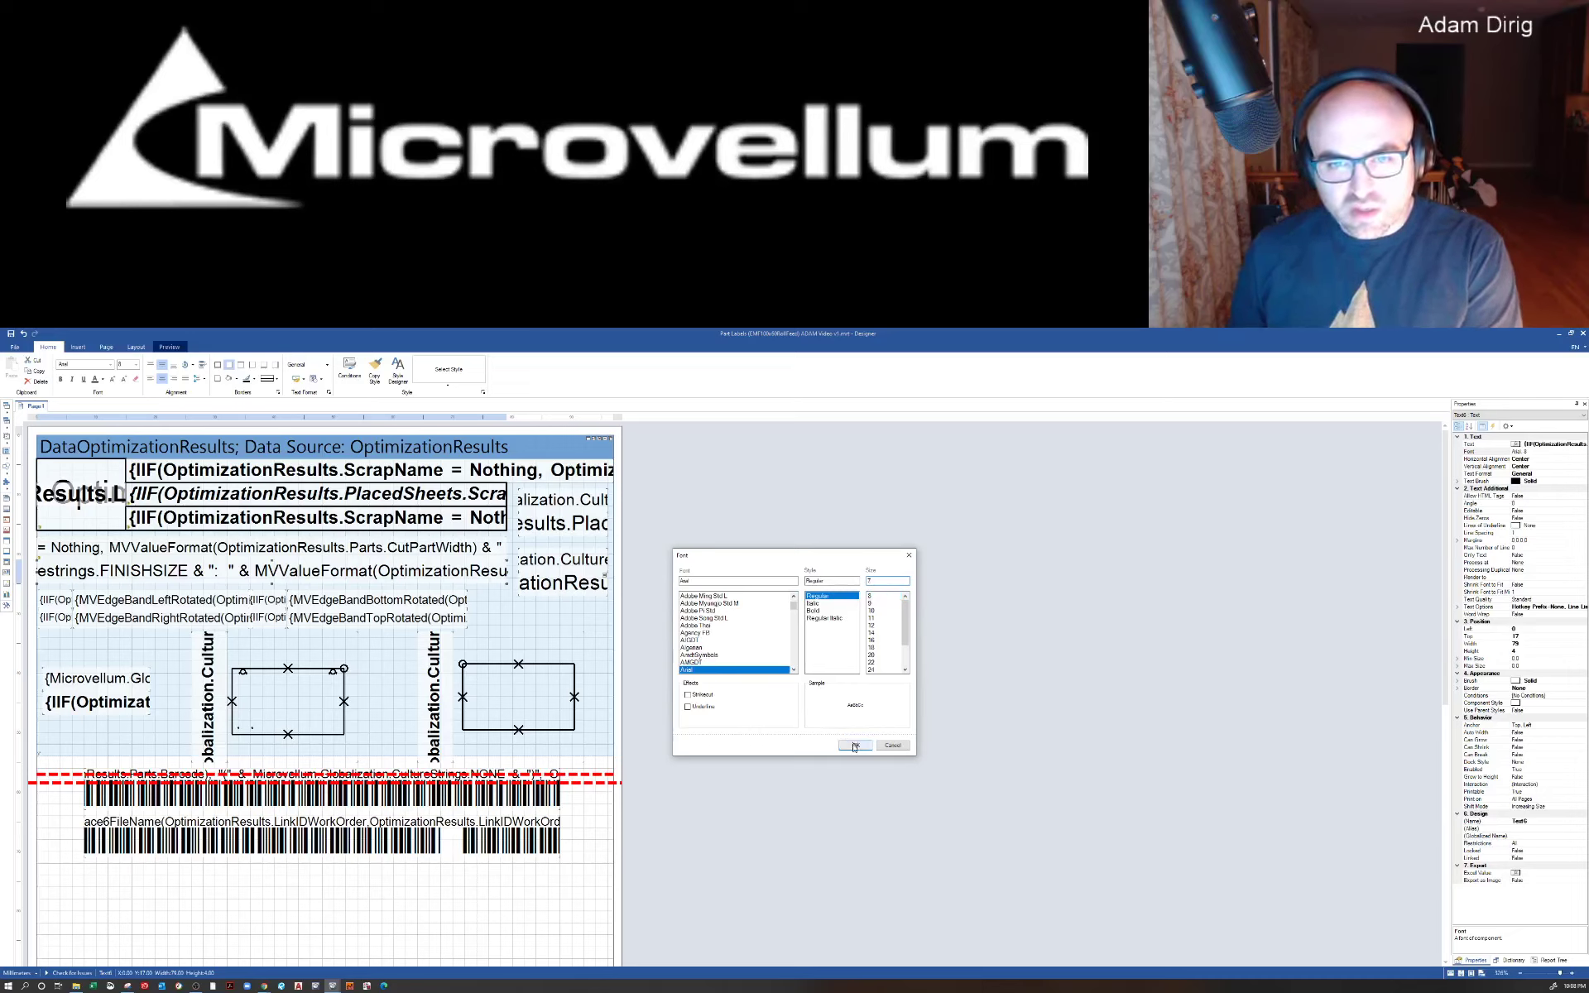
pyautogui.click(854, 745)
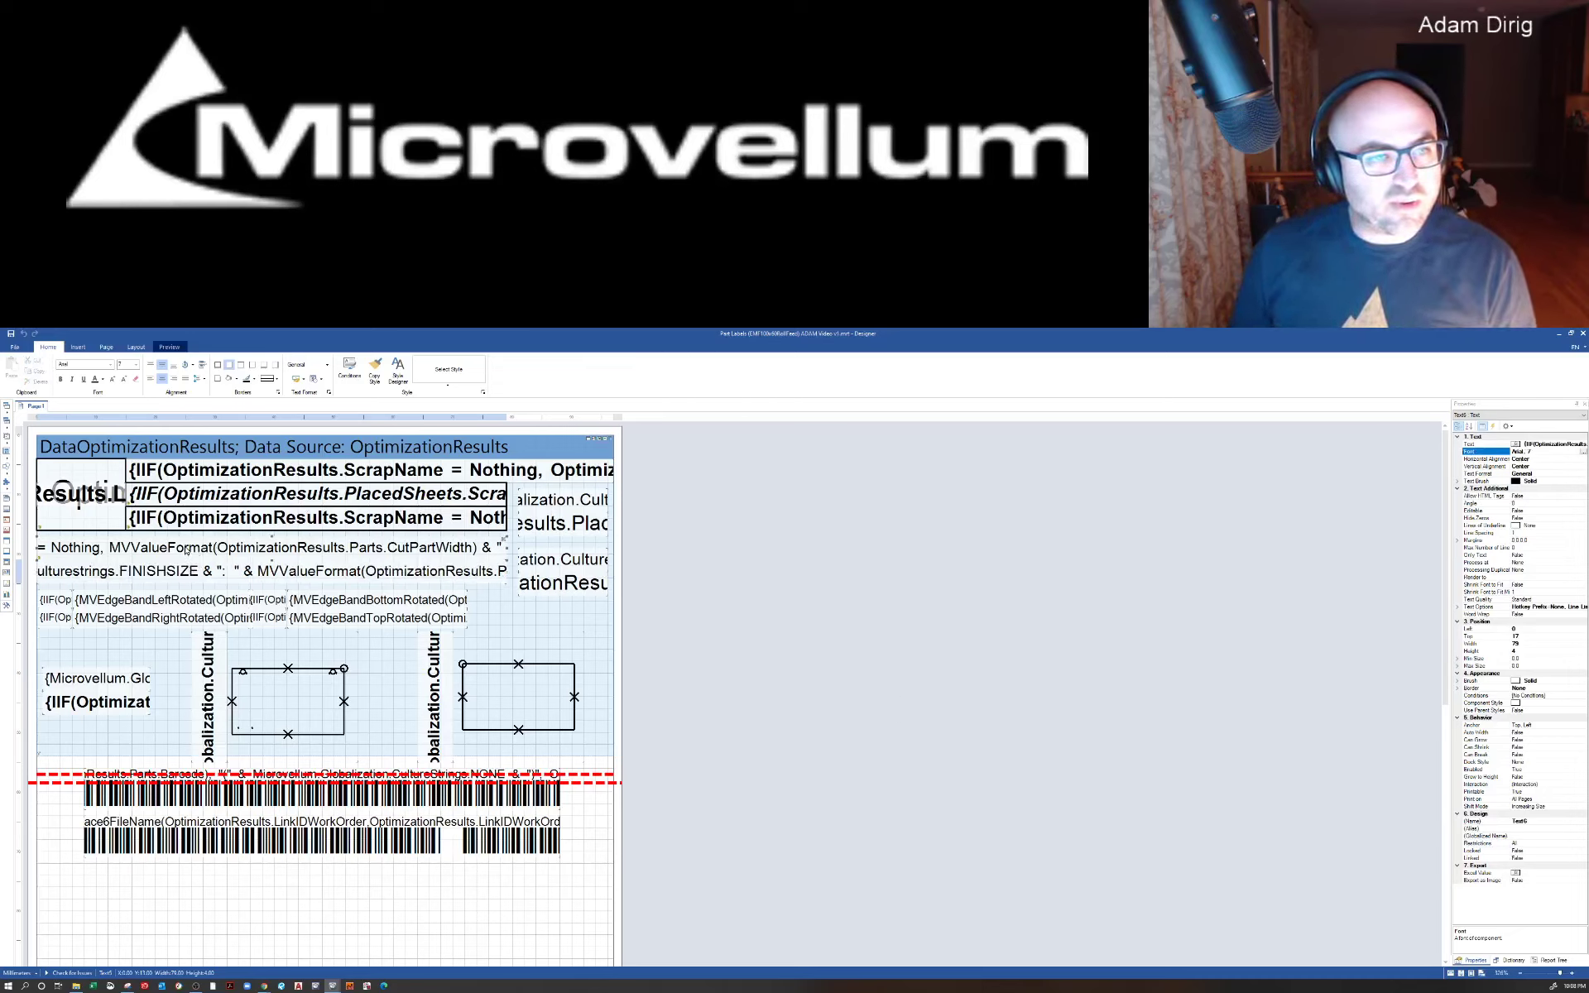
# Step: Set the height of both the cut size and finish size text fields to 3 mm
pyautogui.click(320, 549)
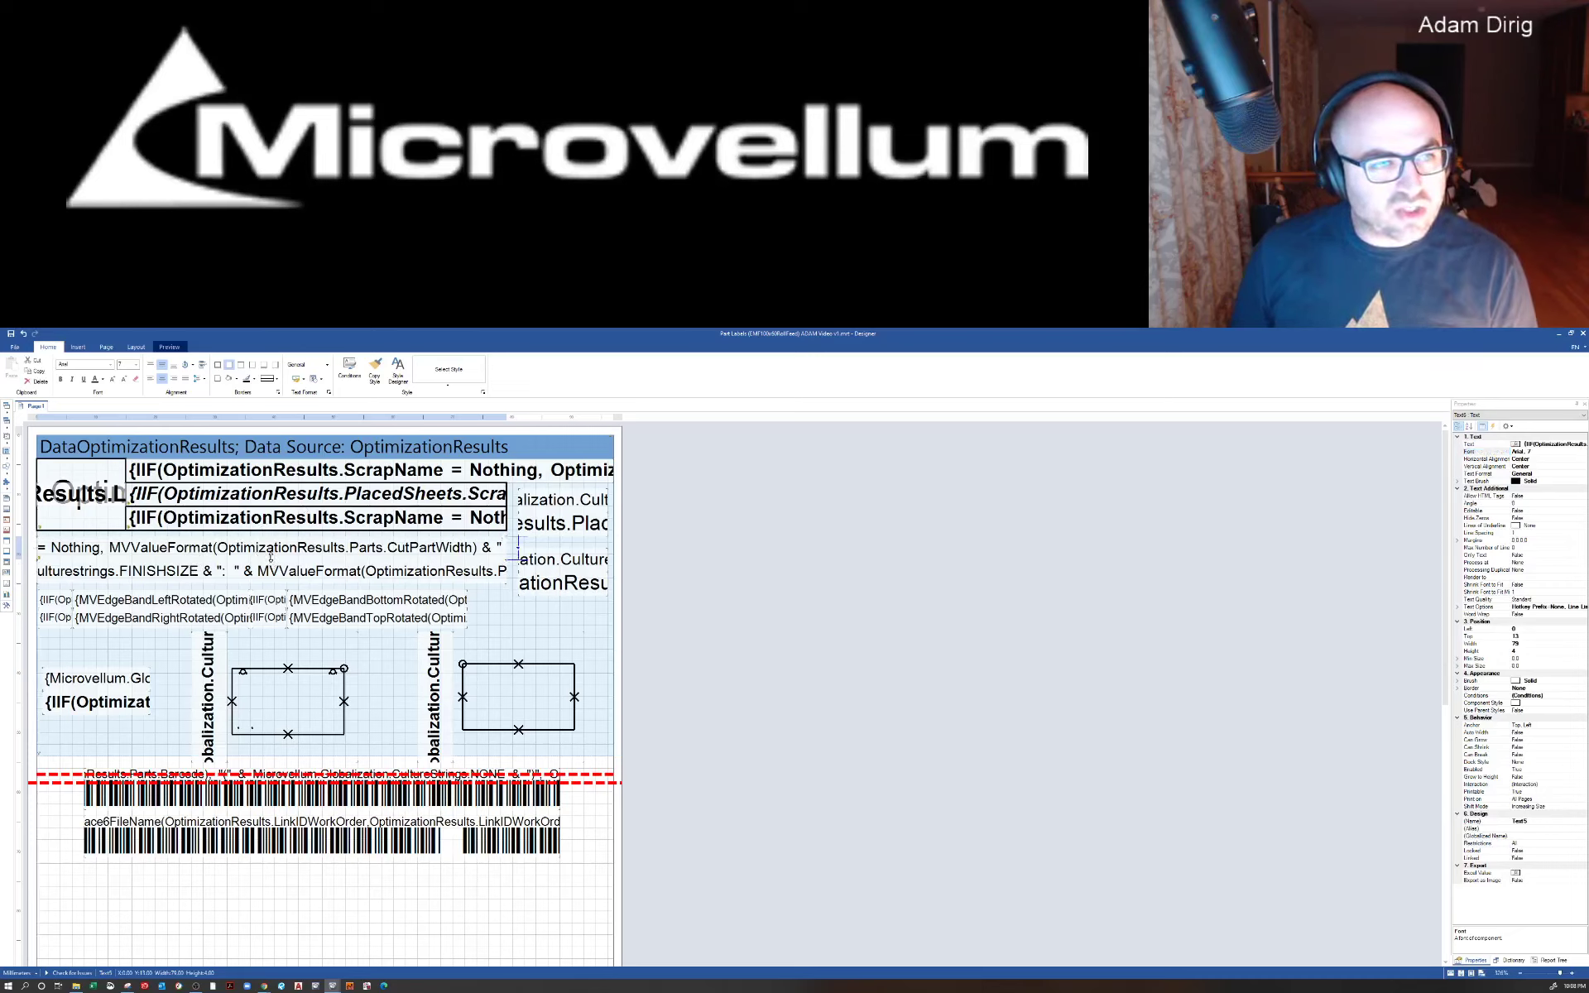
pyautogui.moveTo(270, 558); pyautogui.dragTo(272, 556)
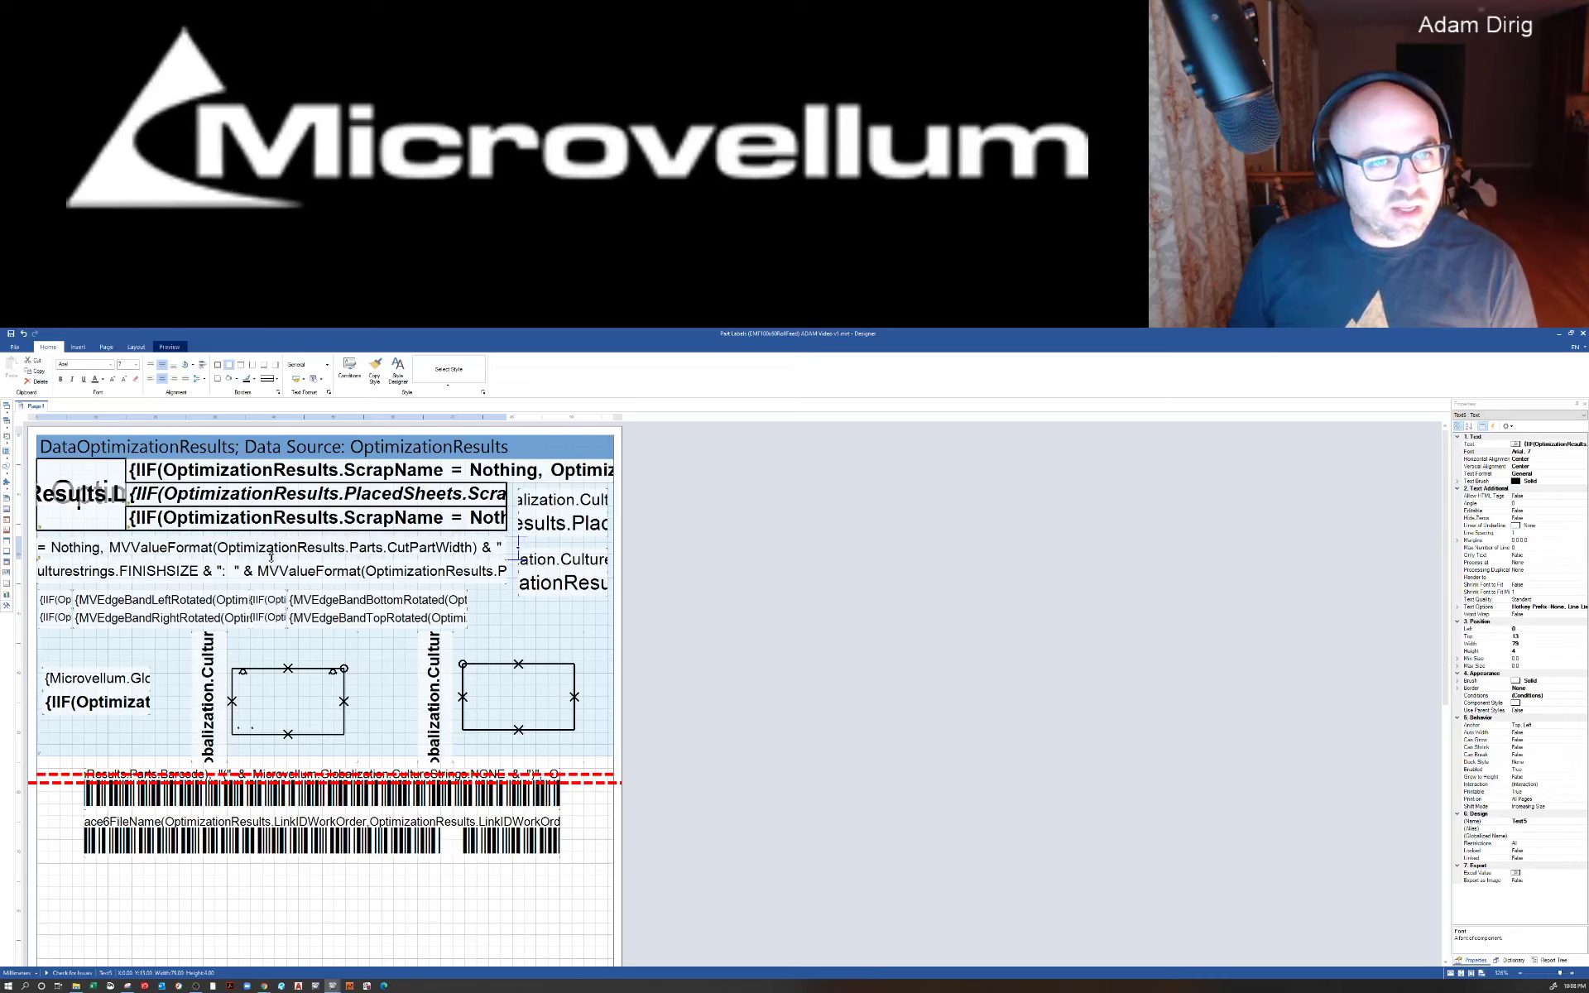
pyautogui.moveTo(272, 556); pyautogui.dragTo(273, 555)
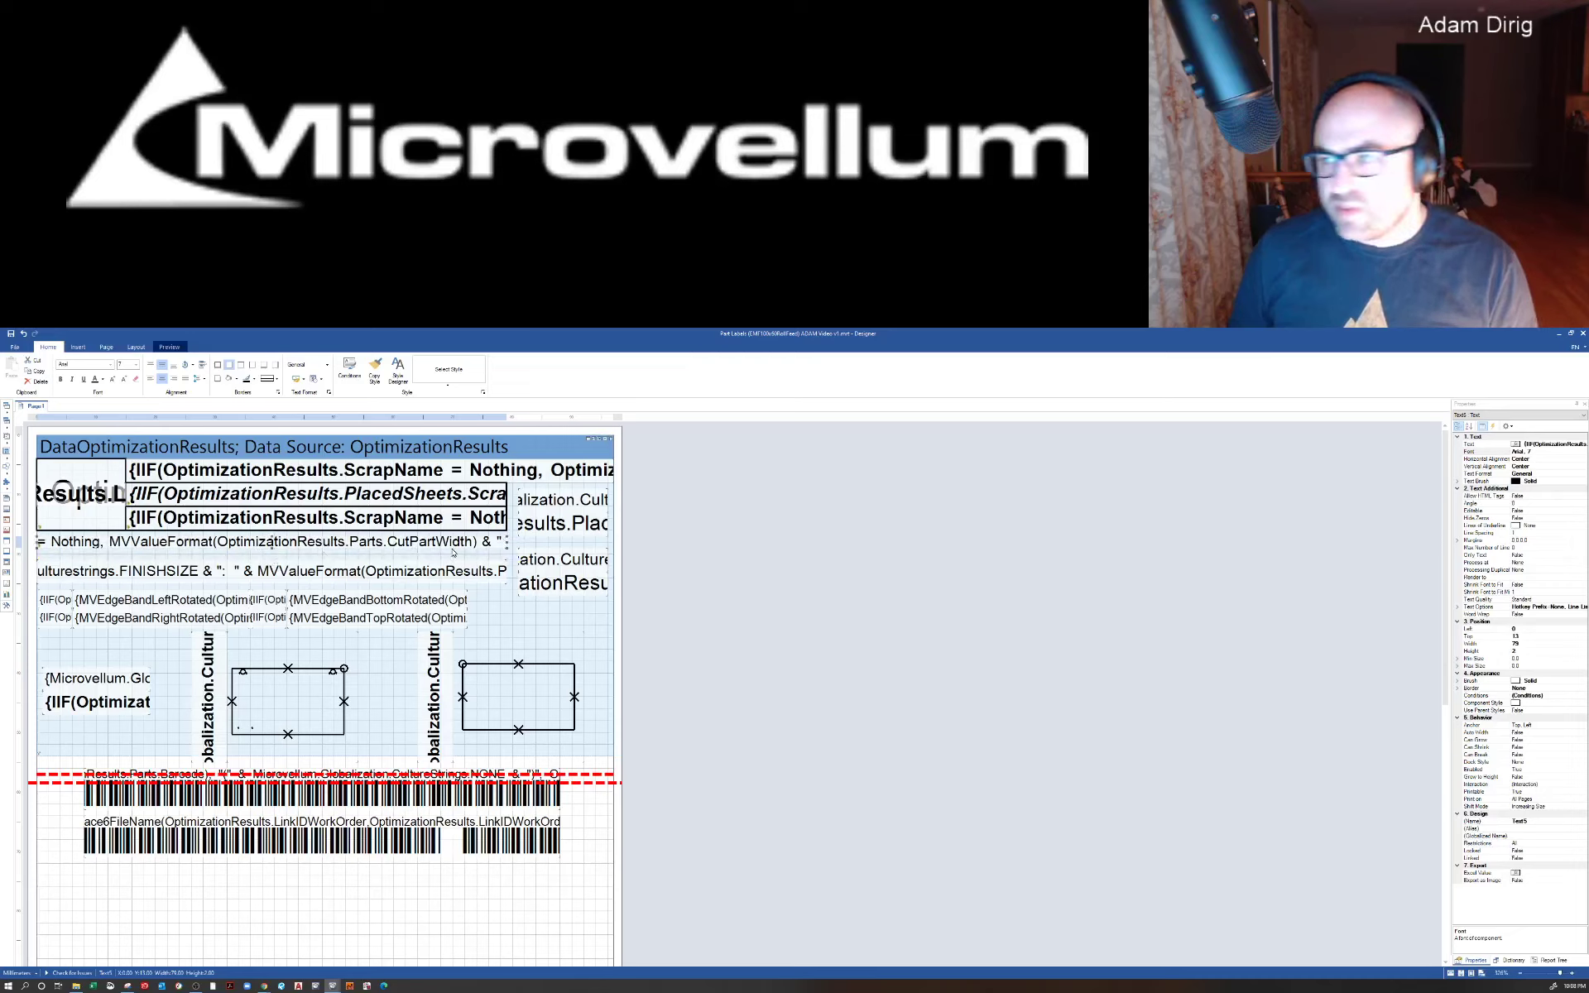
pyautogui.click(1525, 651)
pyautogui.write('3')
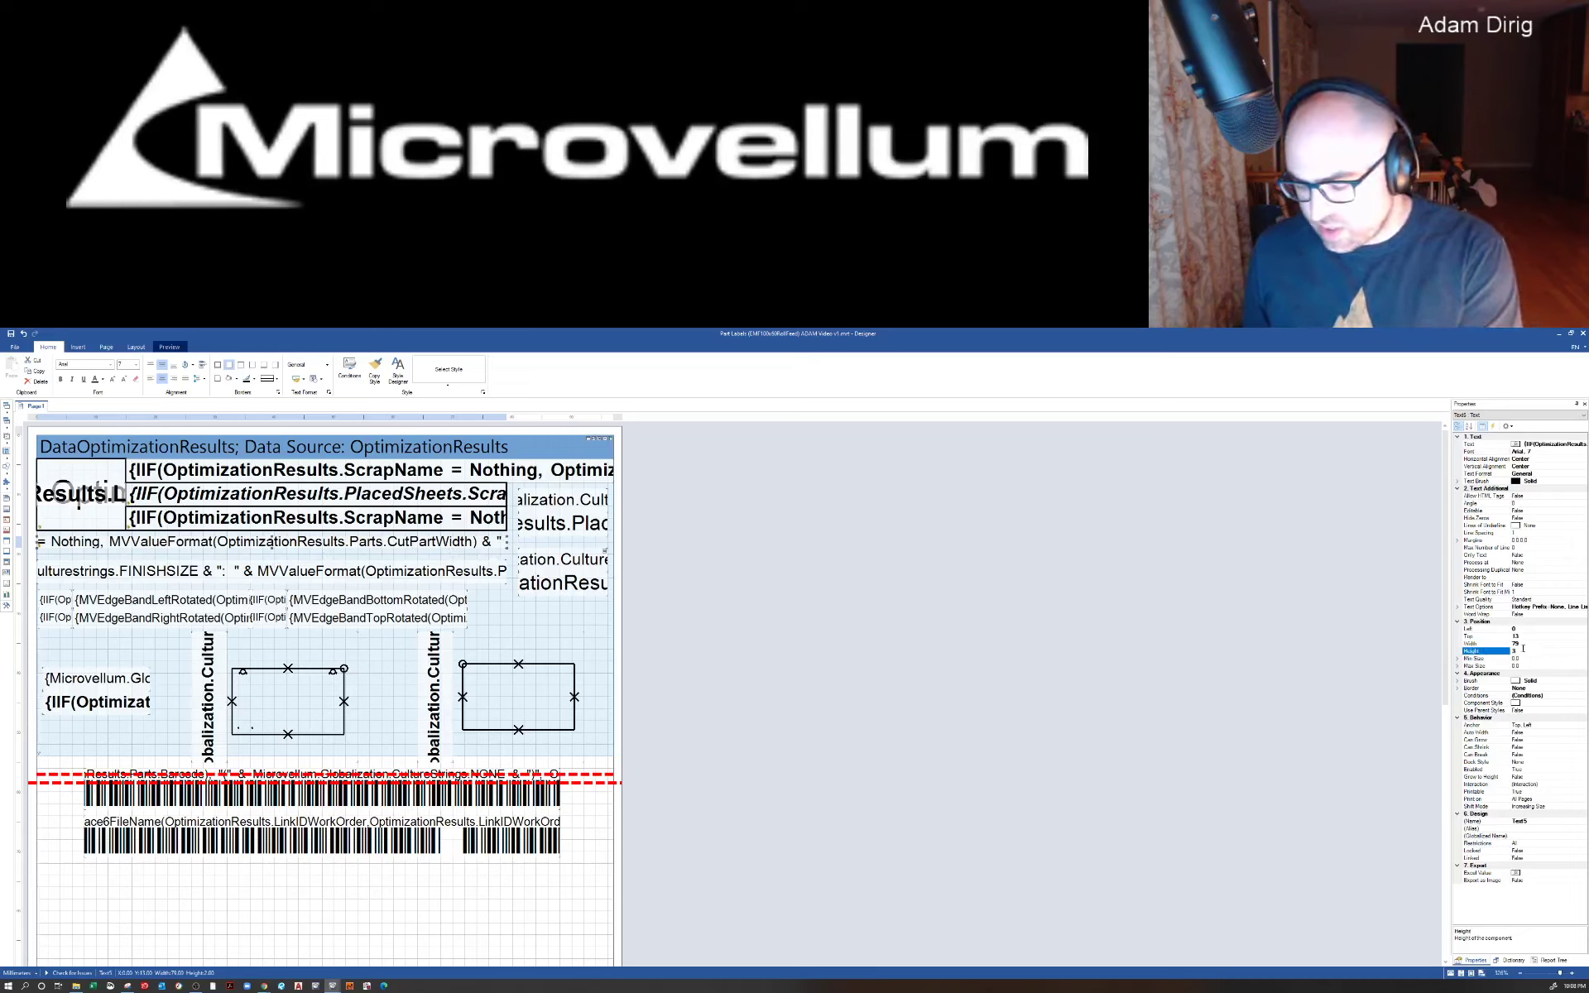
pyautogui.press('Return')
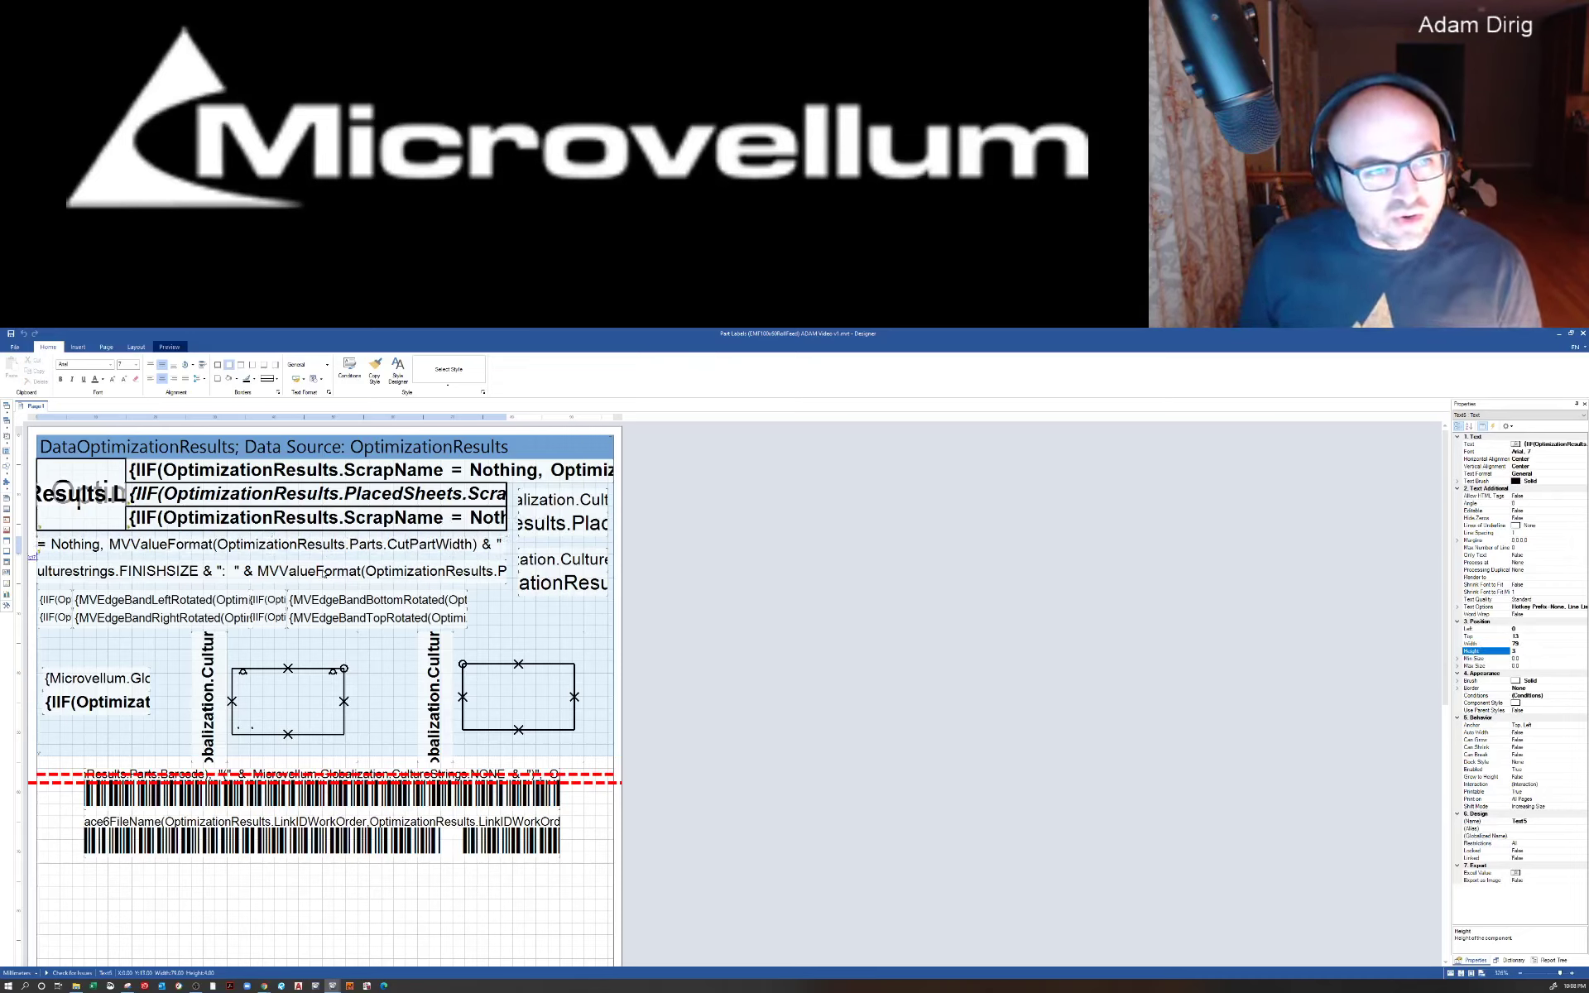
pyautogui.click(325, 573)
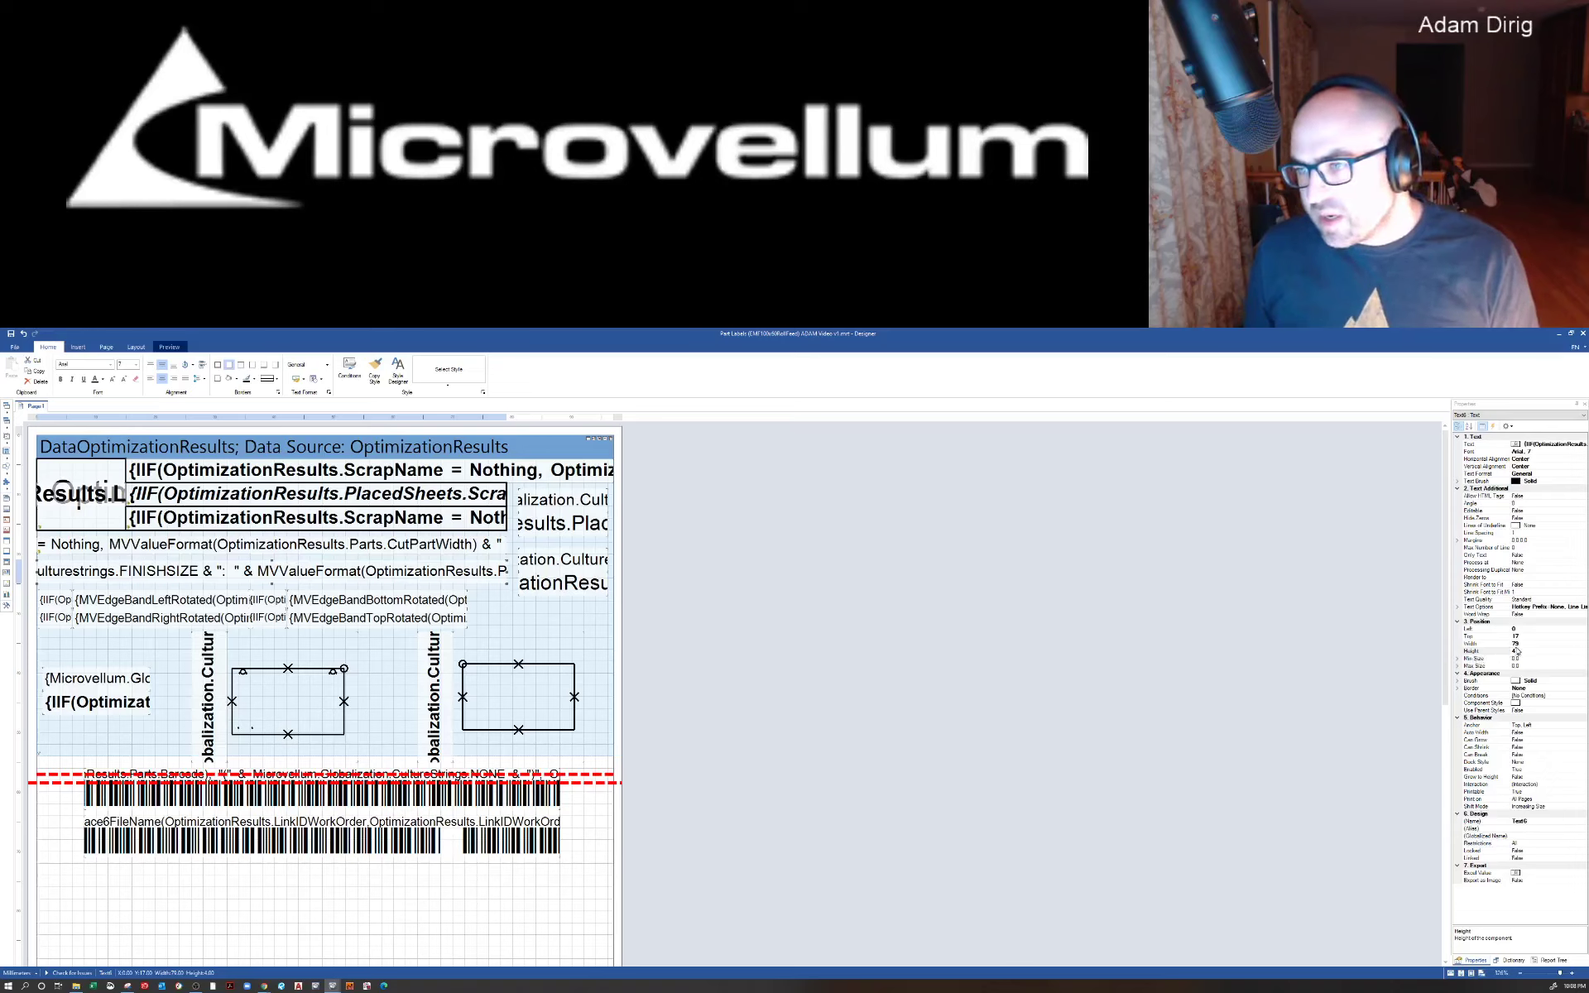
pyautogui.click(1517, 652)
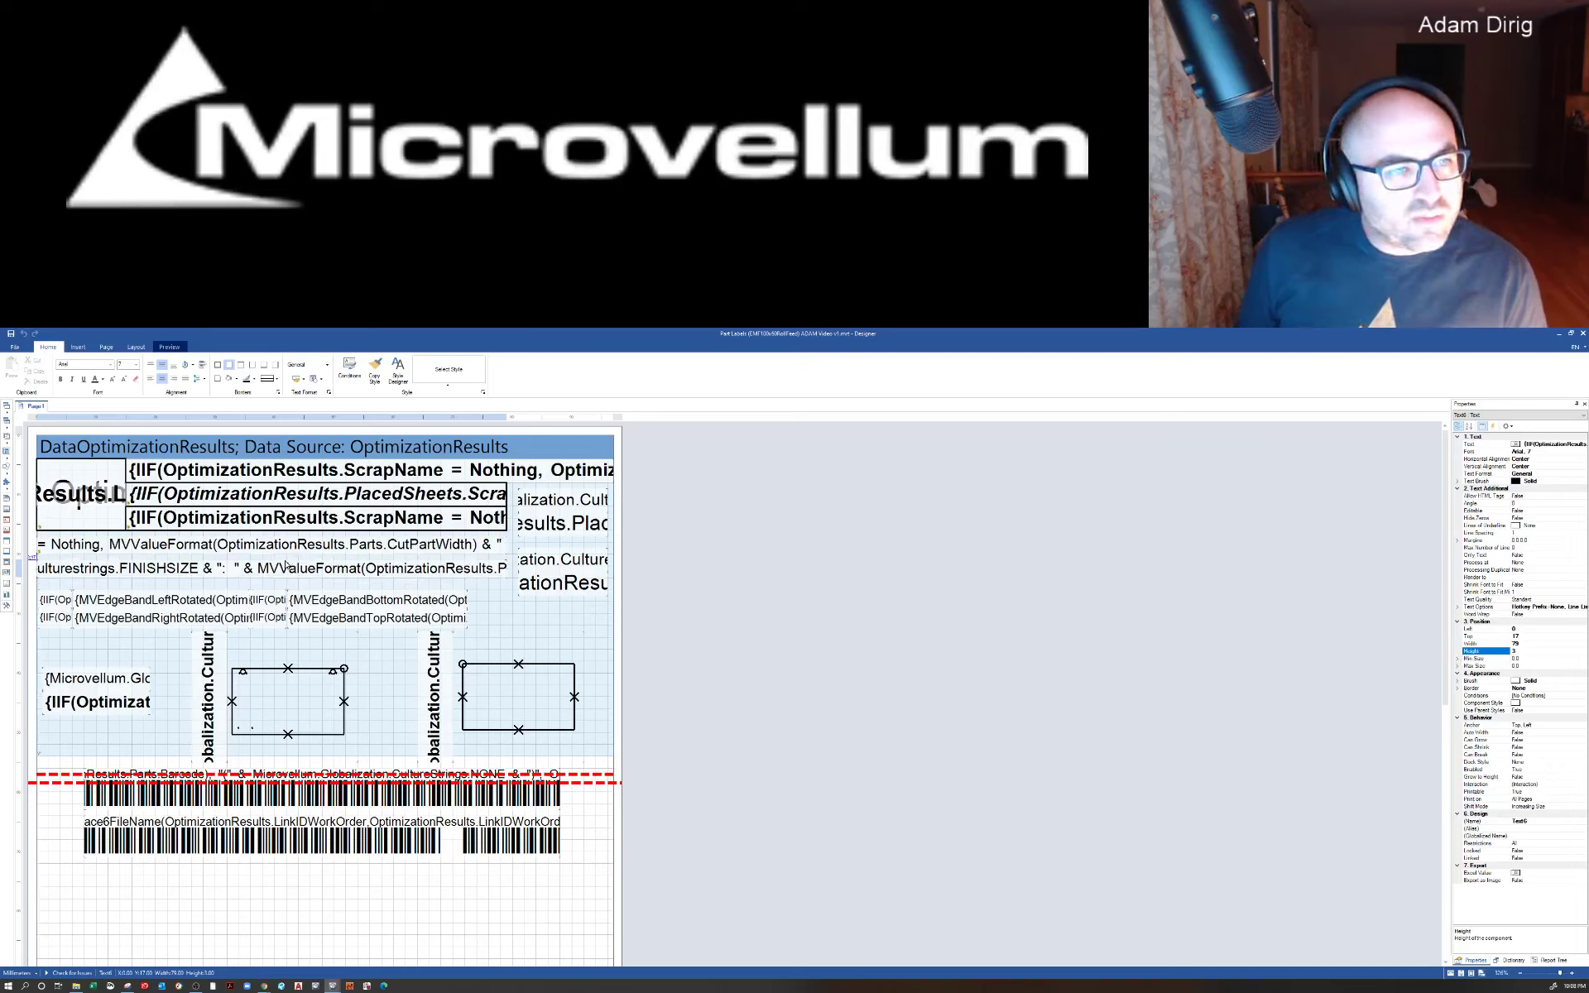
# Step: Set the Top position of the cut size field to 12 mm
pyautogui.moveTo(288, 558); pyautogui.dragTo(293, 557)
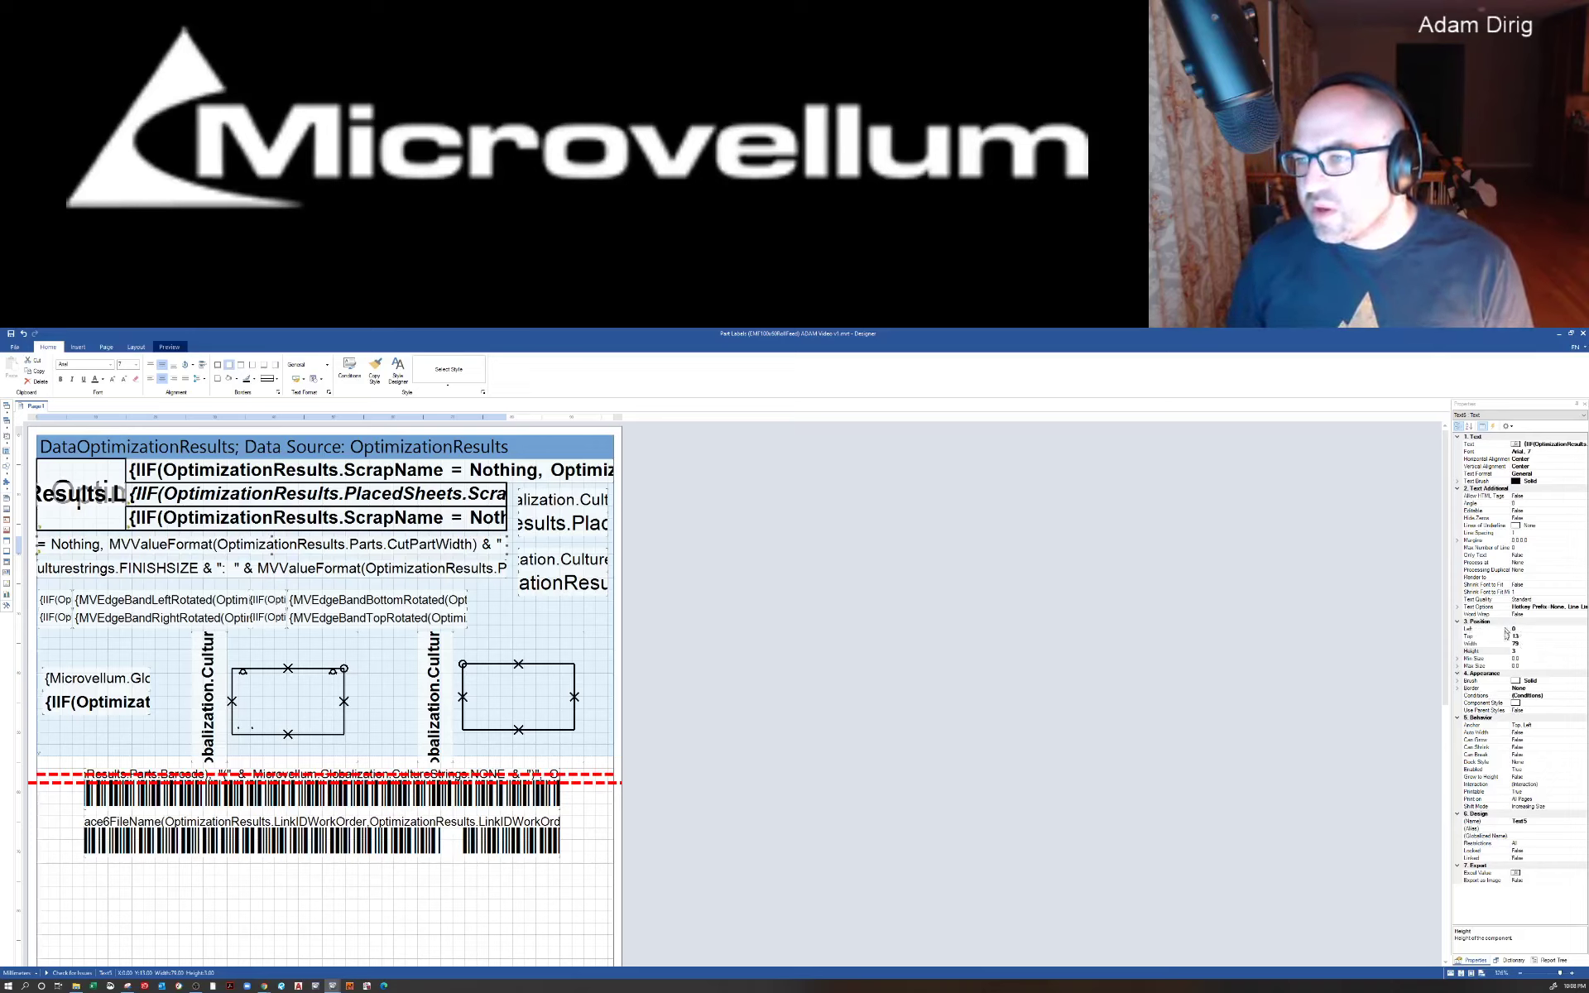
pyautogui.click(1520, 637)
pyautogui.write('112')
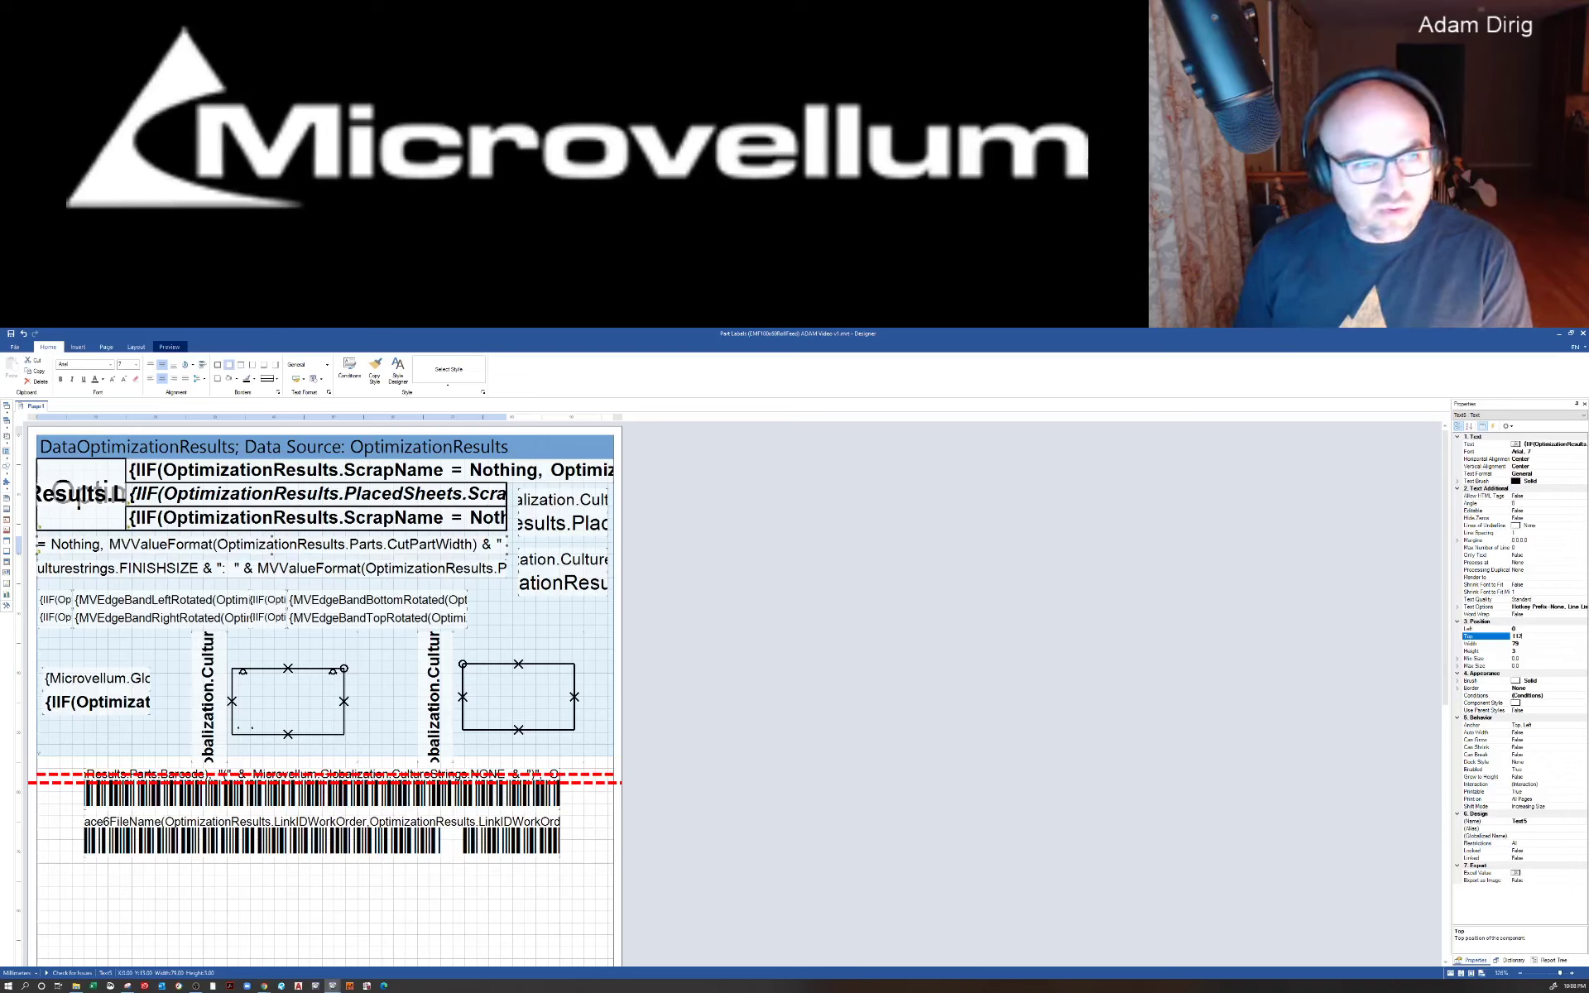
pyautogui.press('Return')
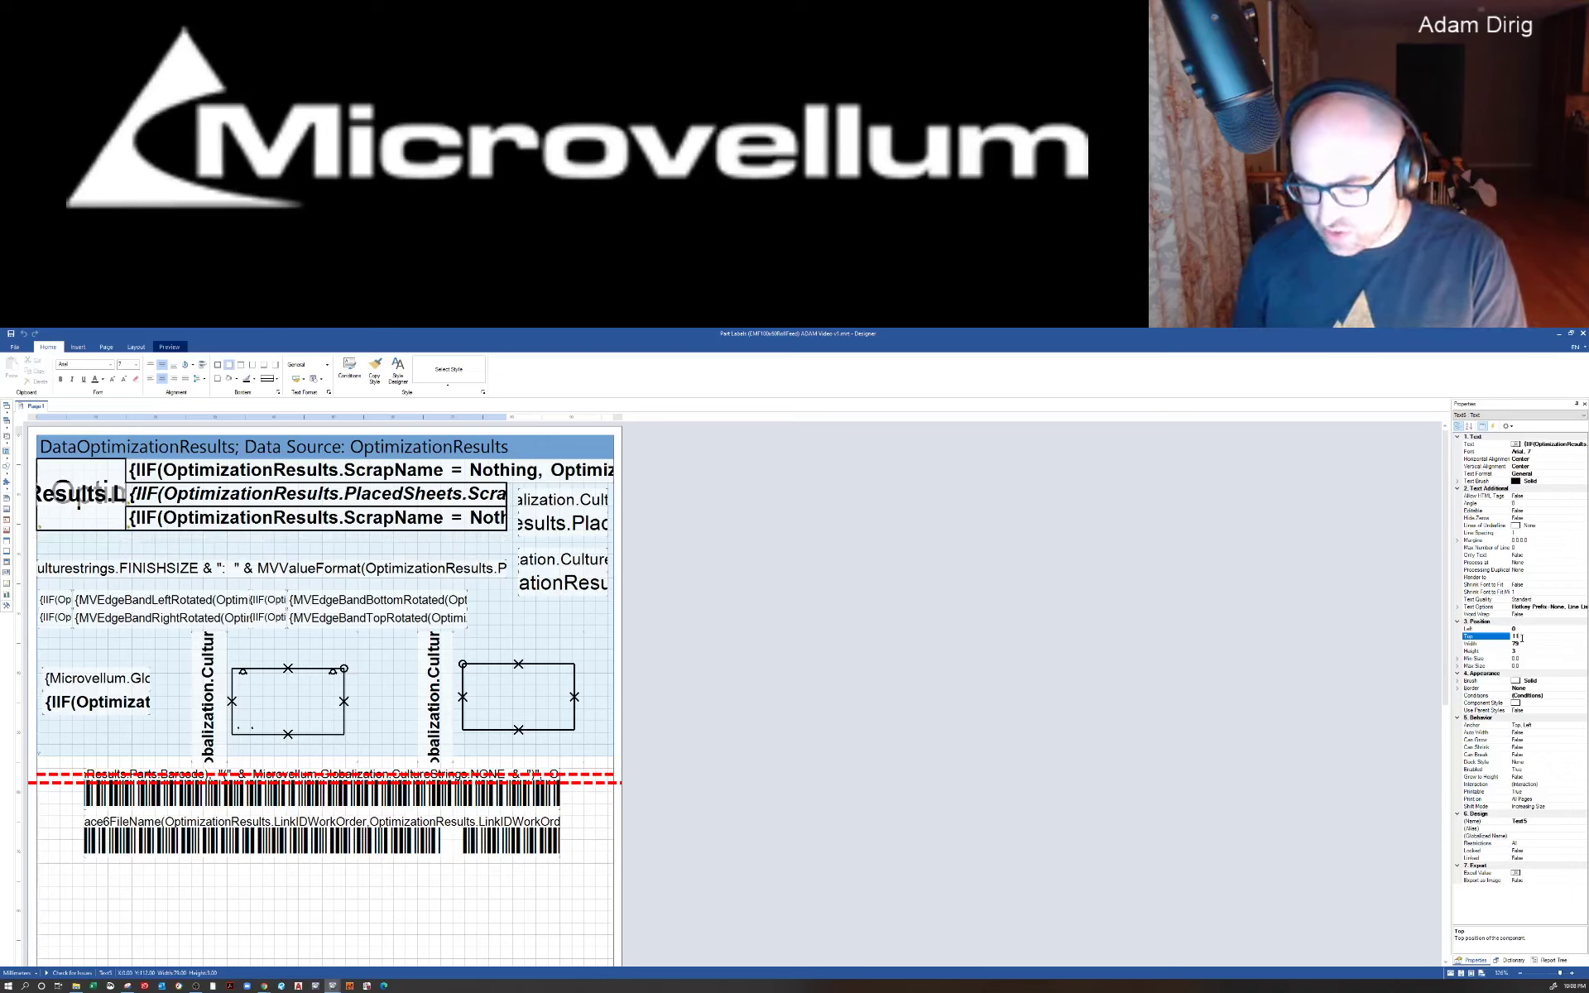
pyautogui.write('2')
pyautogui.press('Return')
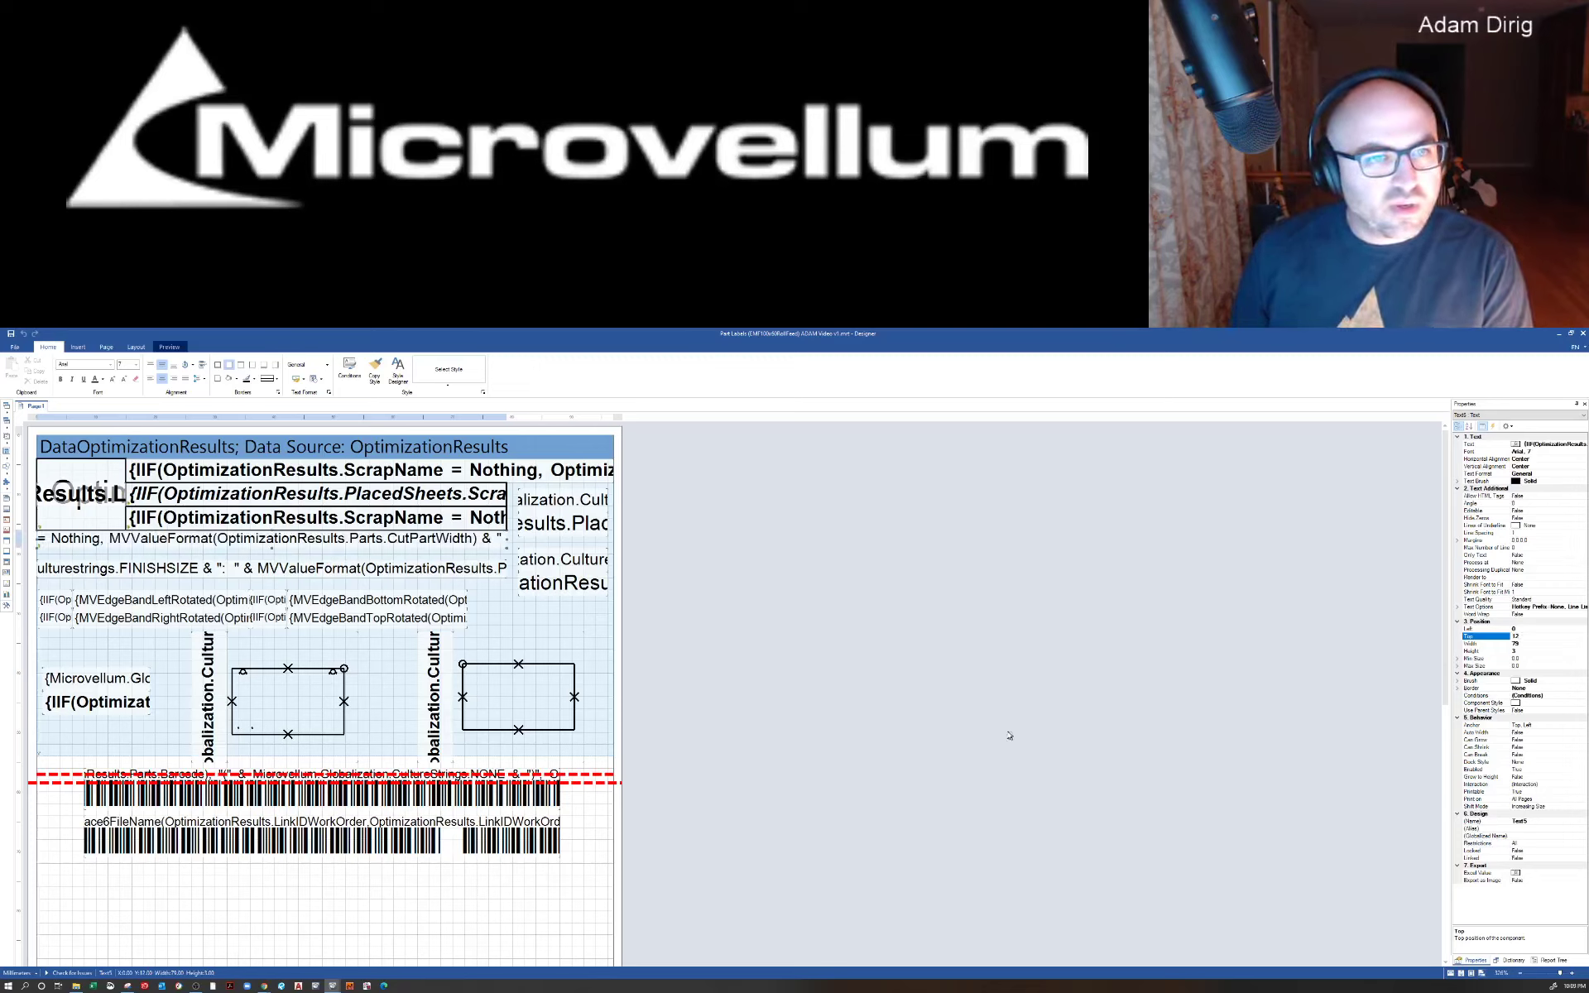
# Step: Move the finish size field up directly beneath the cut size field, at a Top position of 15 mm, and check the value
pyautogui.moveTo(365, 571); pyautogui.dragTo(374, 563)
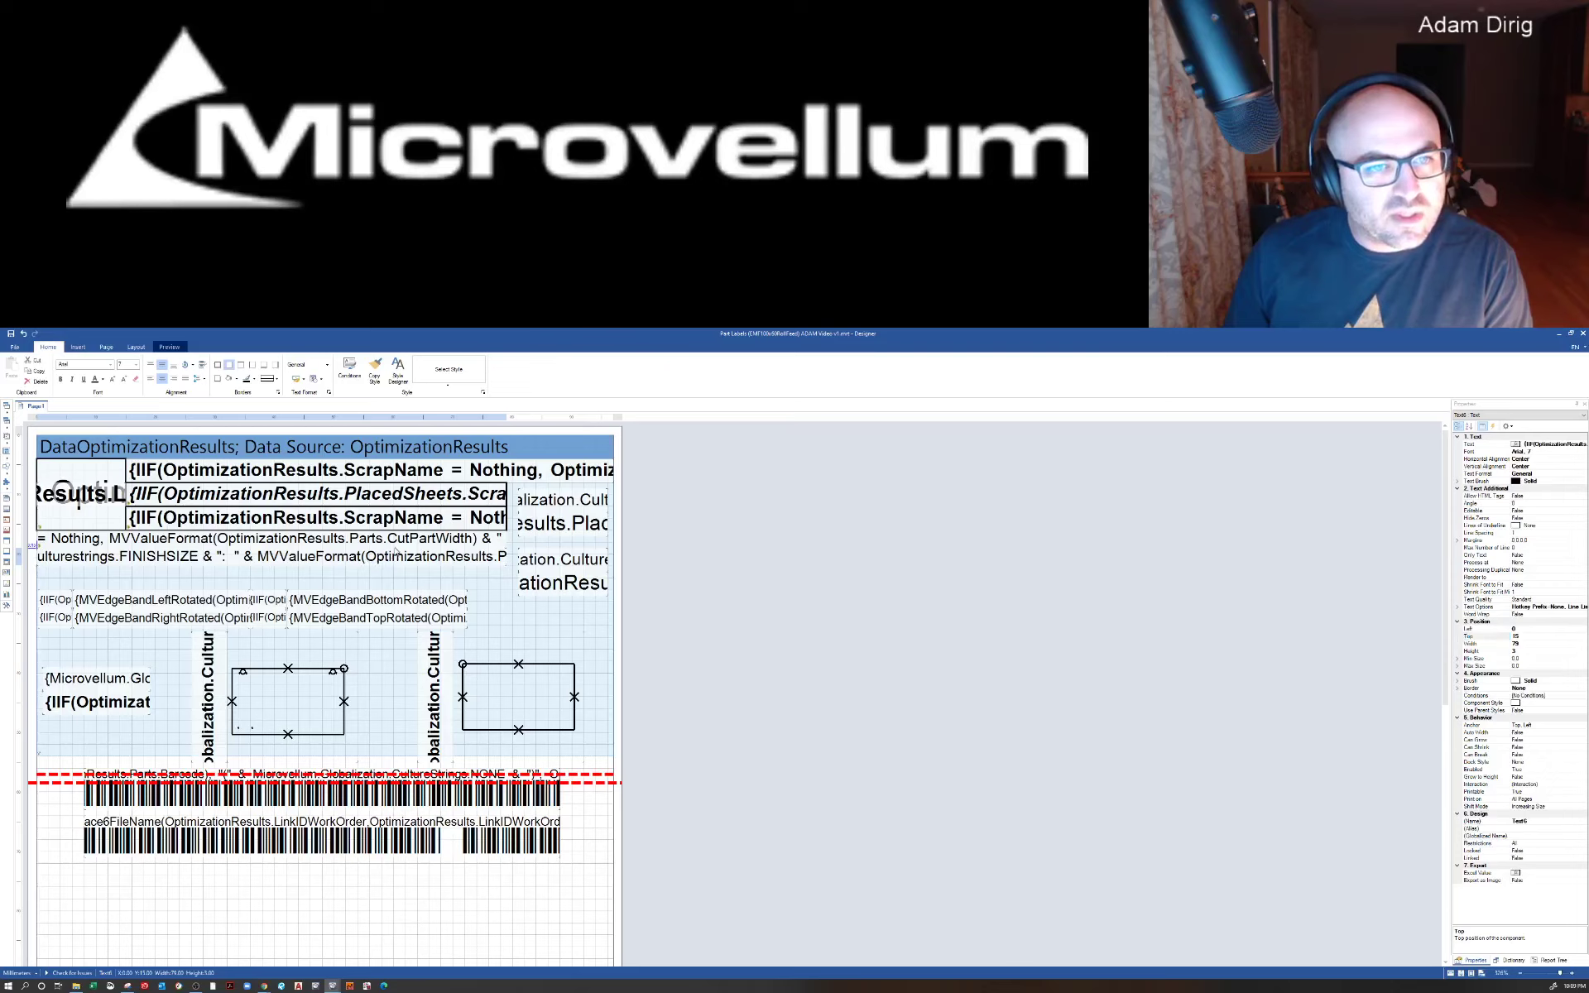
pyautogui.click(397, 558)
pyautogui.click(397, 558)
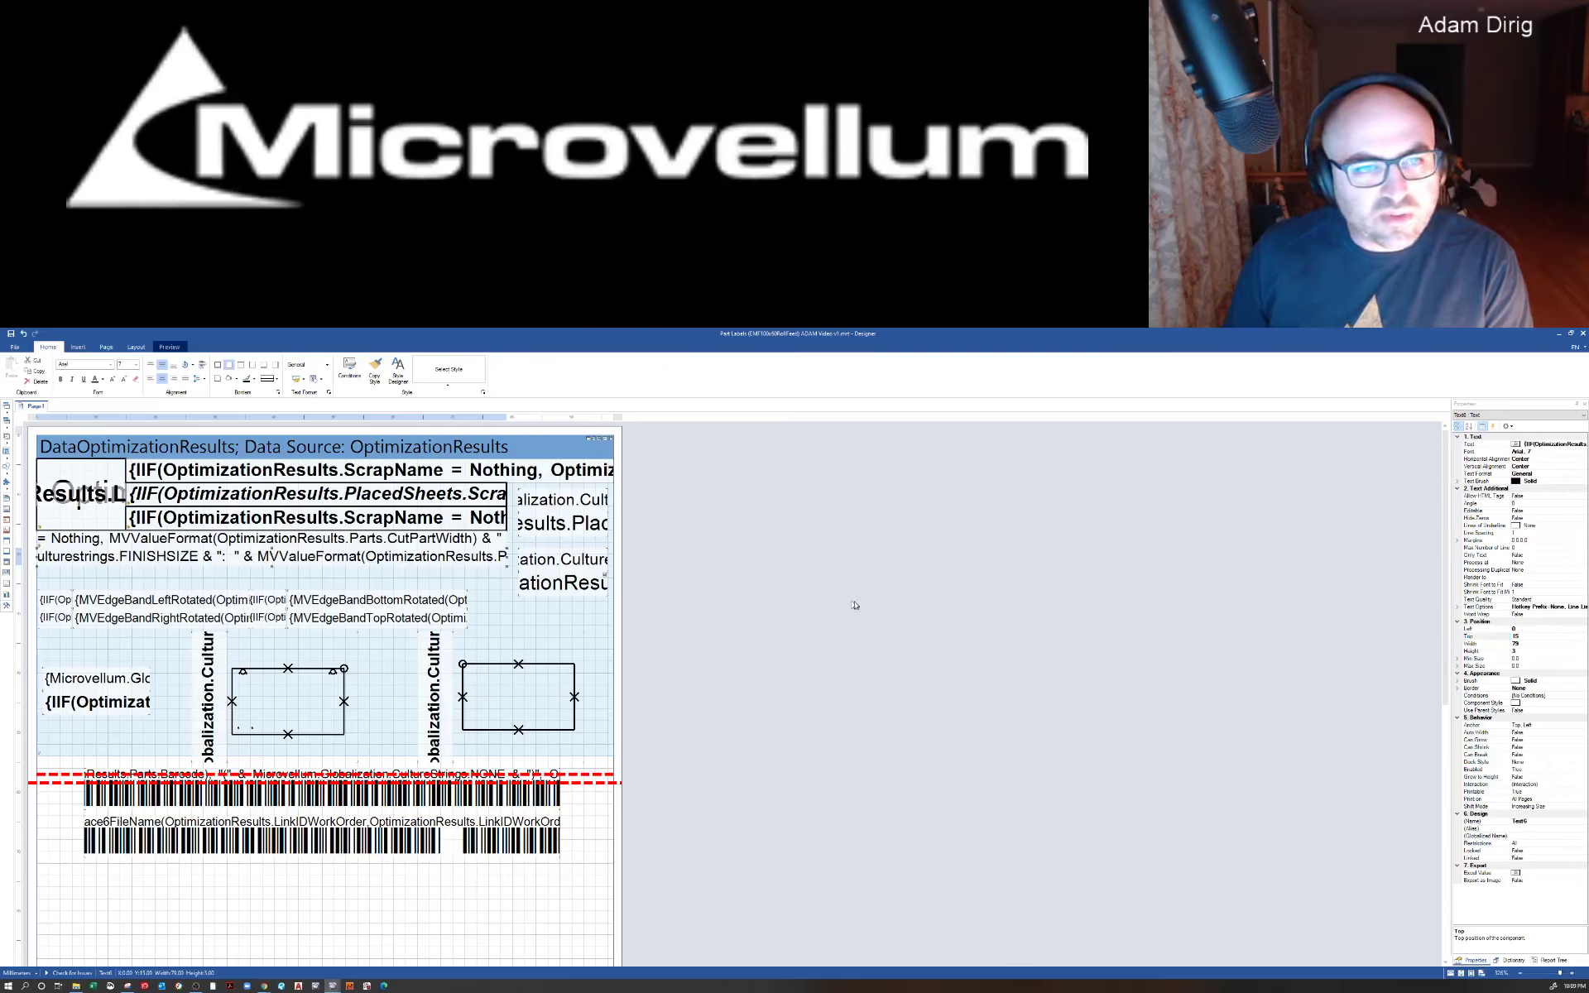
pyautogui.click(1520, 637)
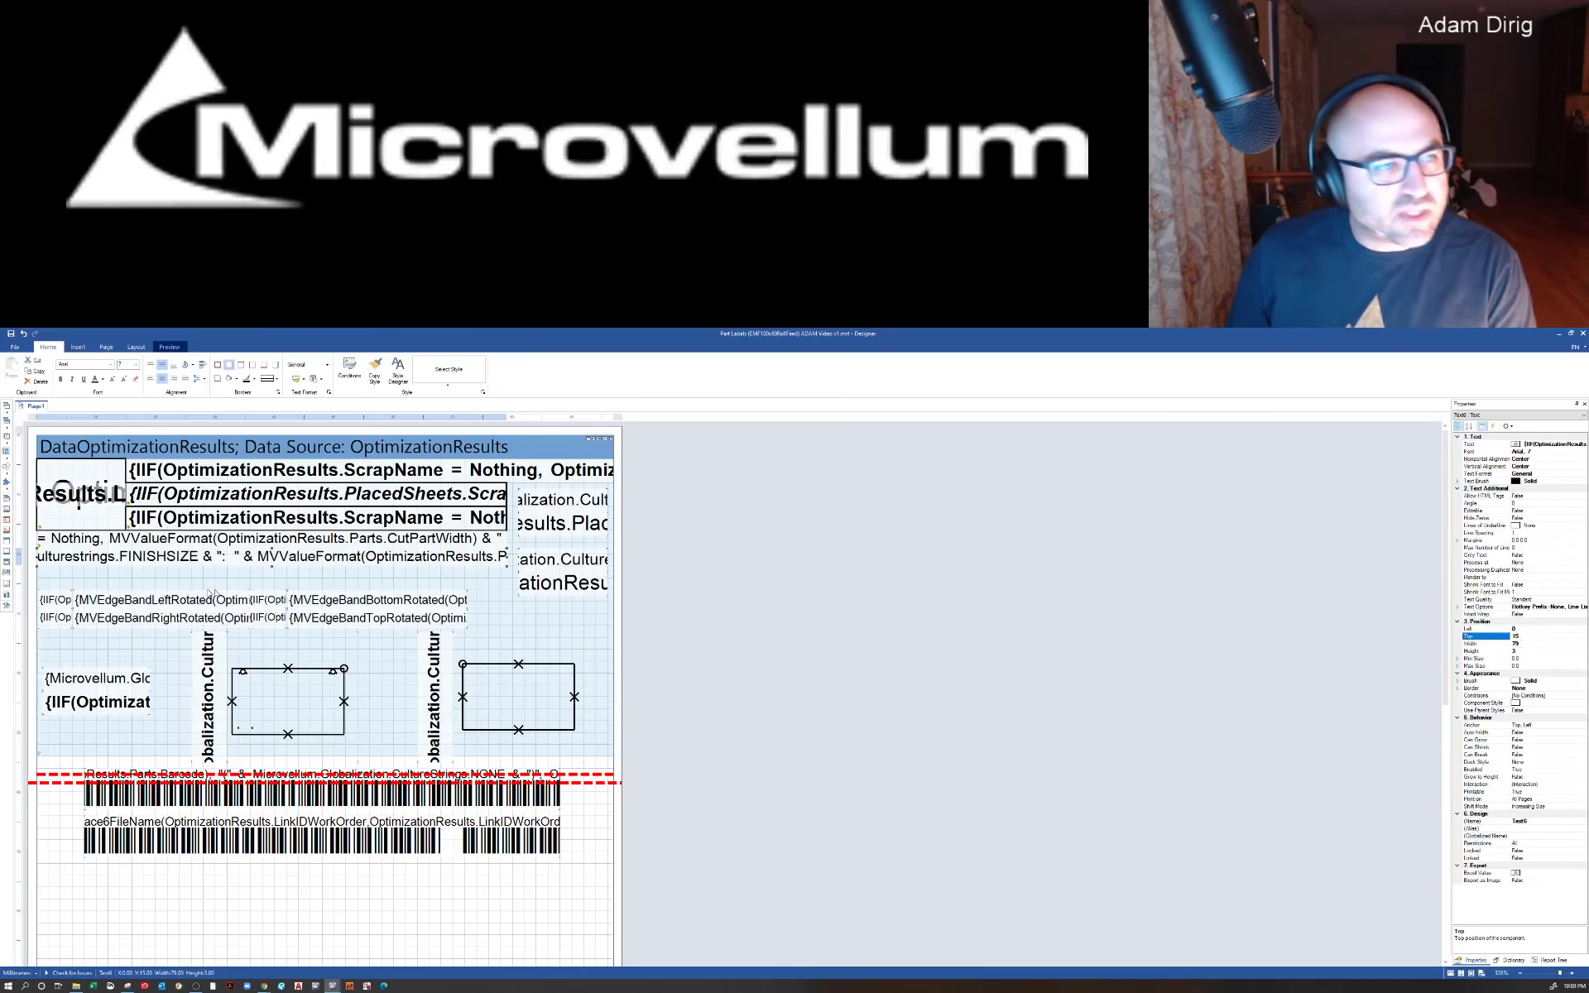
# Step: Move the left and bottom edge band captions and values up toward the finish size field, to a Top position of 20 mm
pyautogui.moveTo(56, 601); pyautogui.dragTo(95, 596)
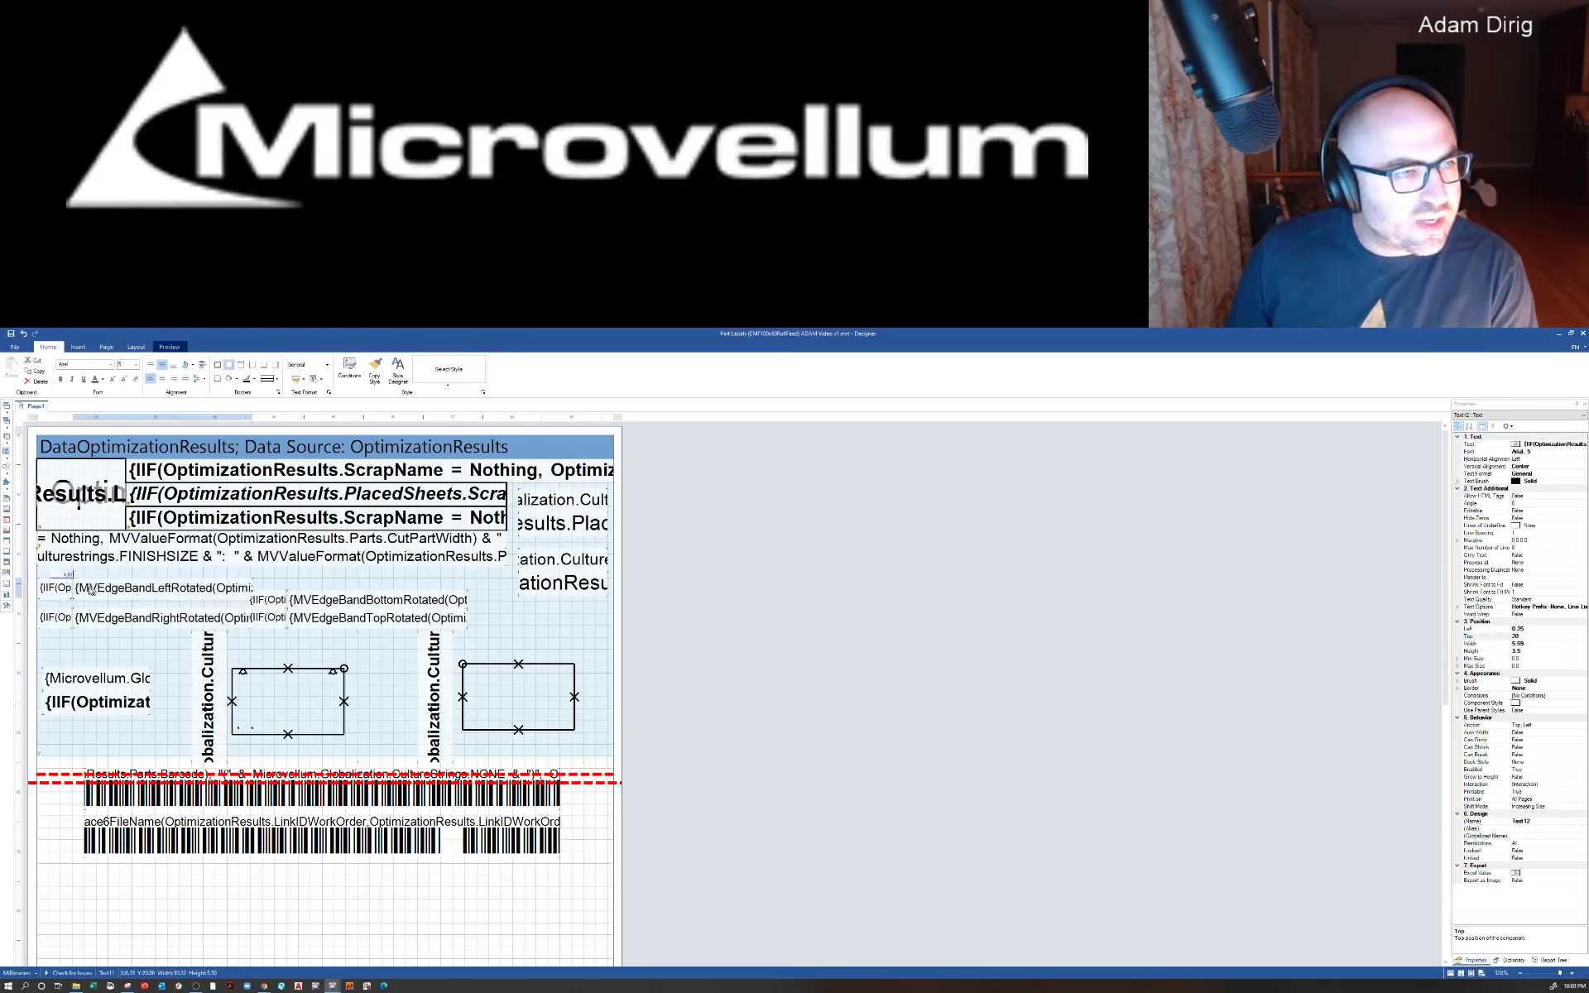
pyautogui.click(91, 590)
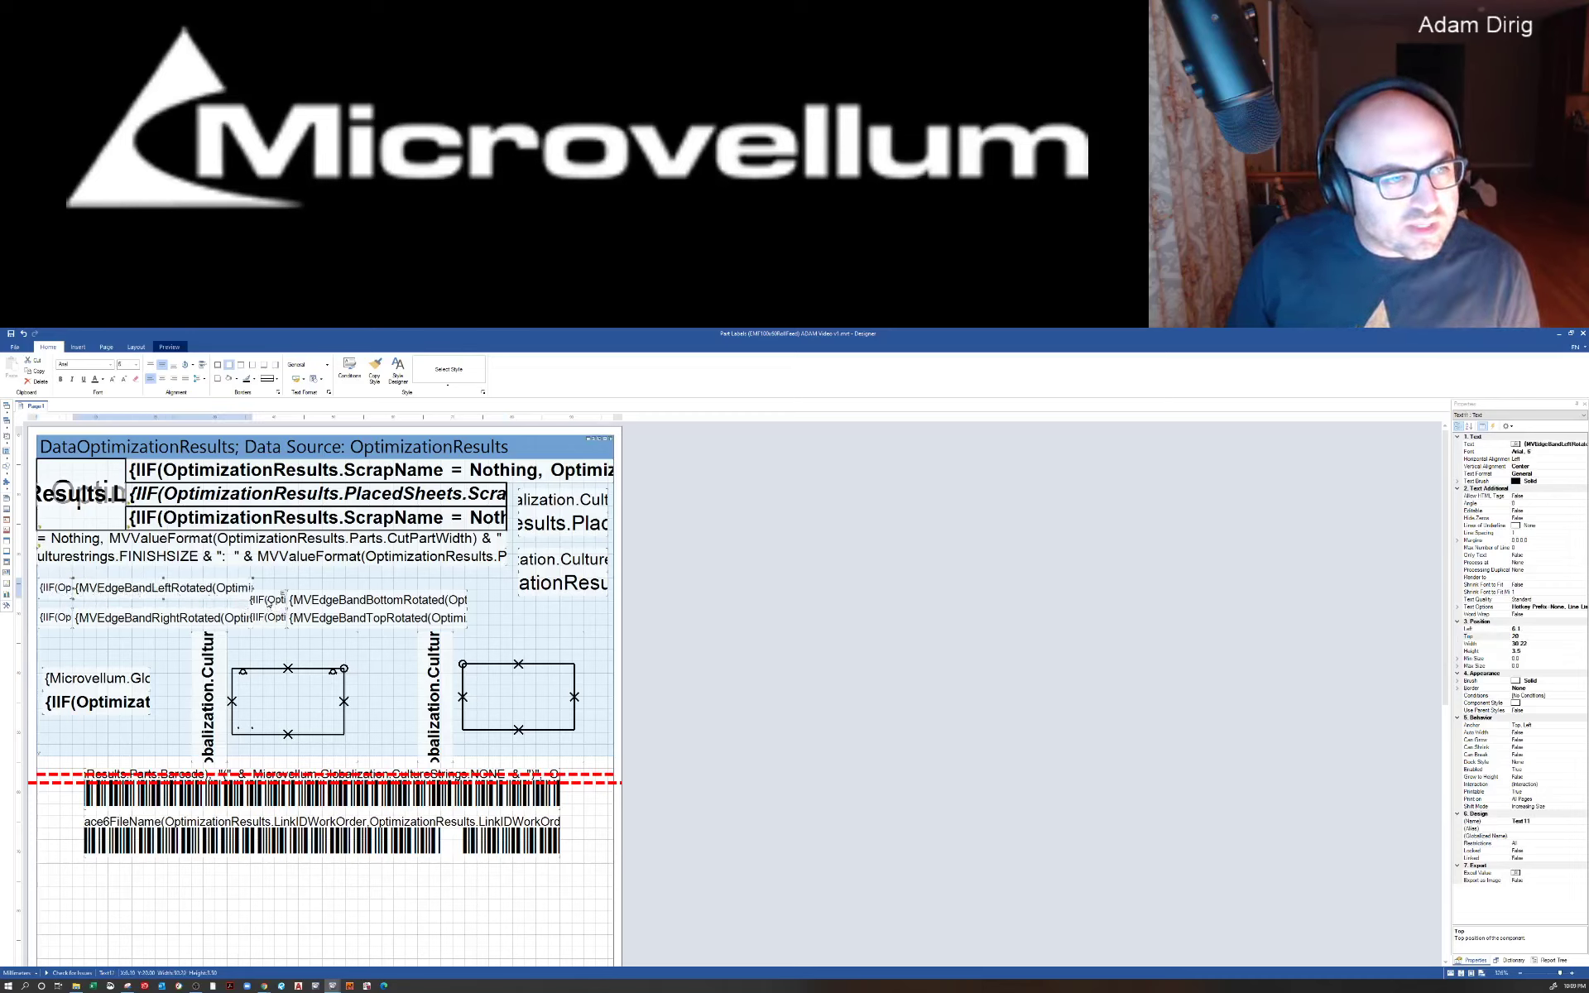
pyautogui.moveTo(268, 604); pyautogui.dragTo(321, 593)
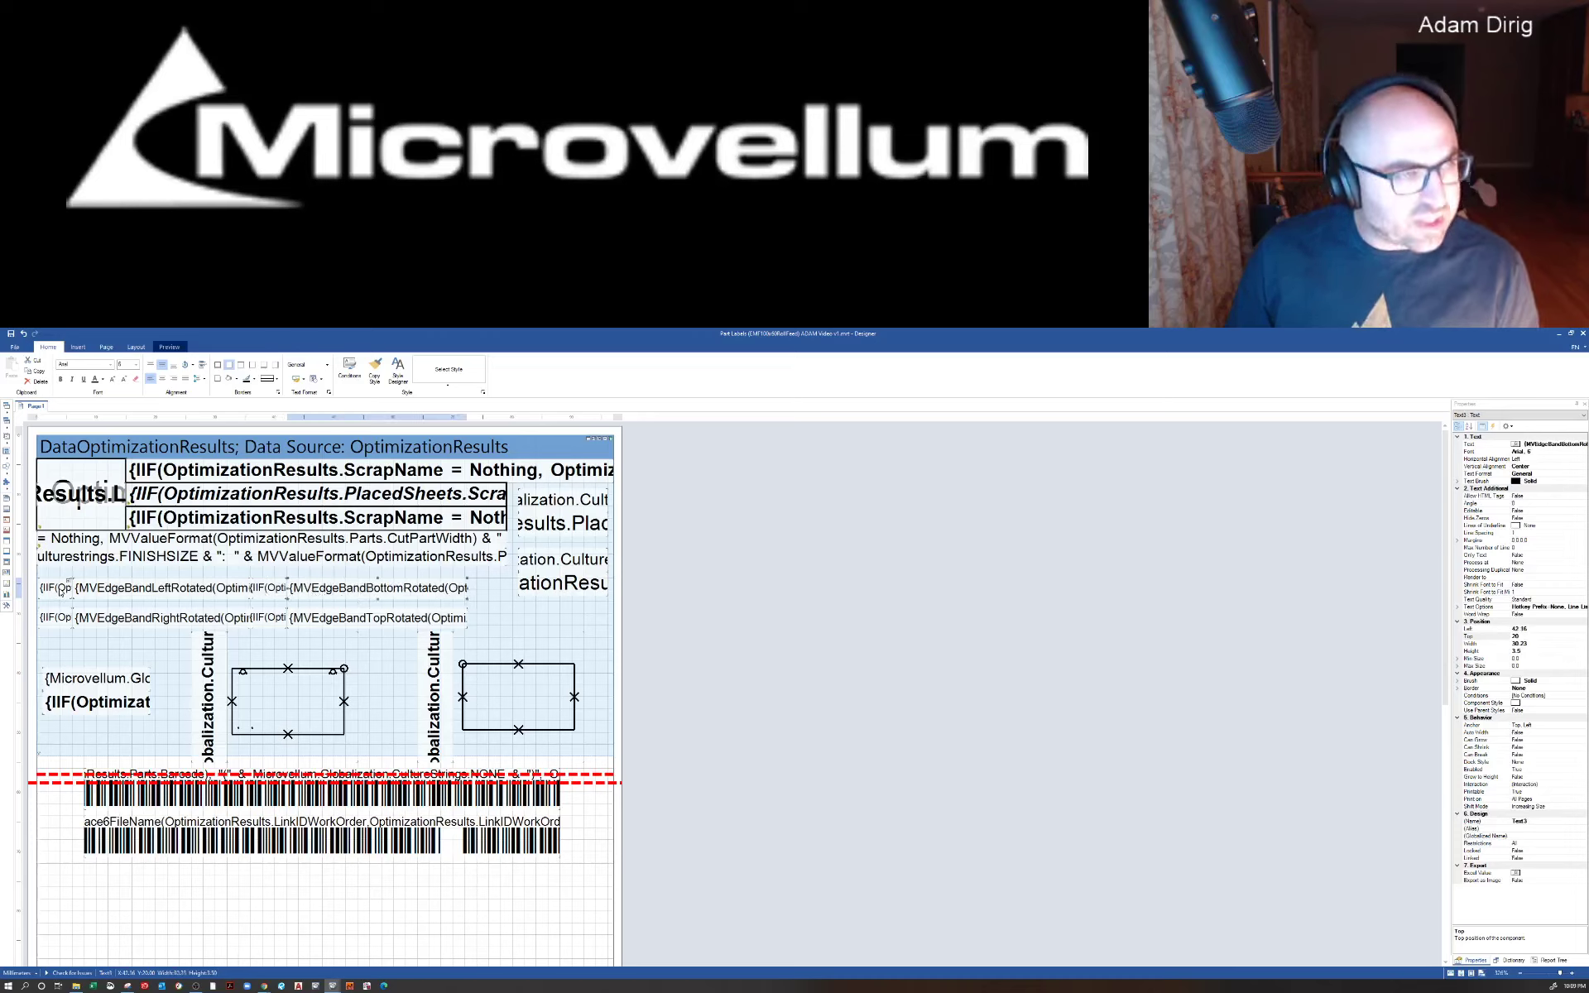
# Step: Select the upper row of edge band captions and values together and set their Top position to 19 mm
pyautogui.keyDown('shift'); pyautogui.click(60, 593); pyautogui.keyUp('shift')
pyautogui.keyDown('shift'); pyautogui.click(98, 587); pyautogui.keyUp('shift')
pyautogui.keyDown('shift'); pyautogui.click(267, 591); pyautogui.keyUp('shift')
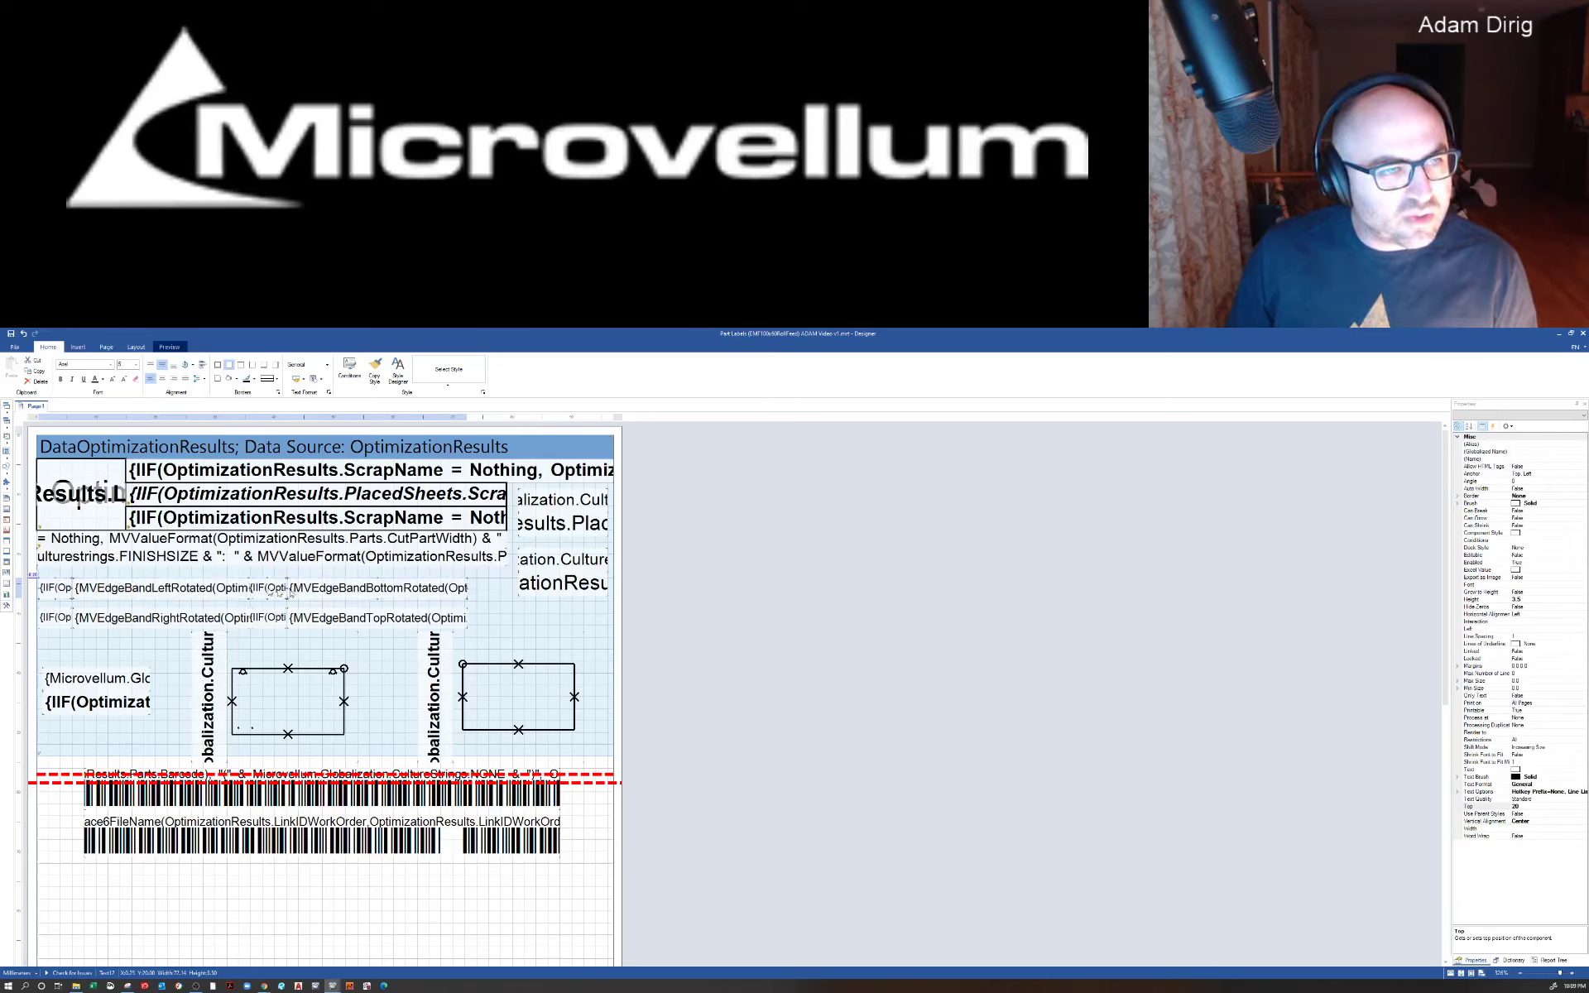
pyautogui.keyDown('shift'); pyautogui.click(294, 593); pyautogui.keyUp('shift')
pyautogui.keyDown('shift'); pyautogui.click(304, 594); pyautogui.keyUp('shift')
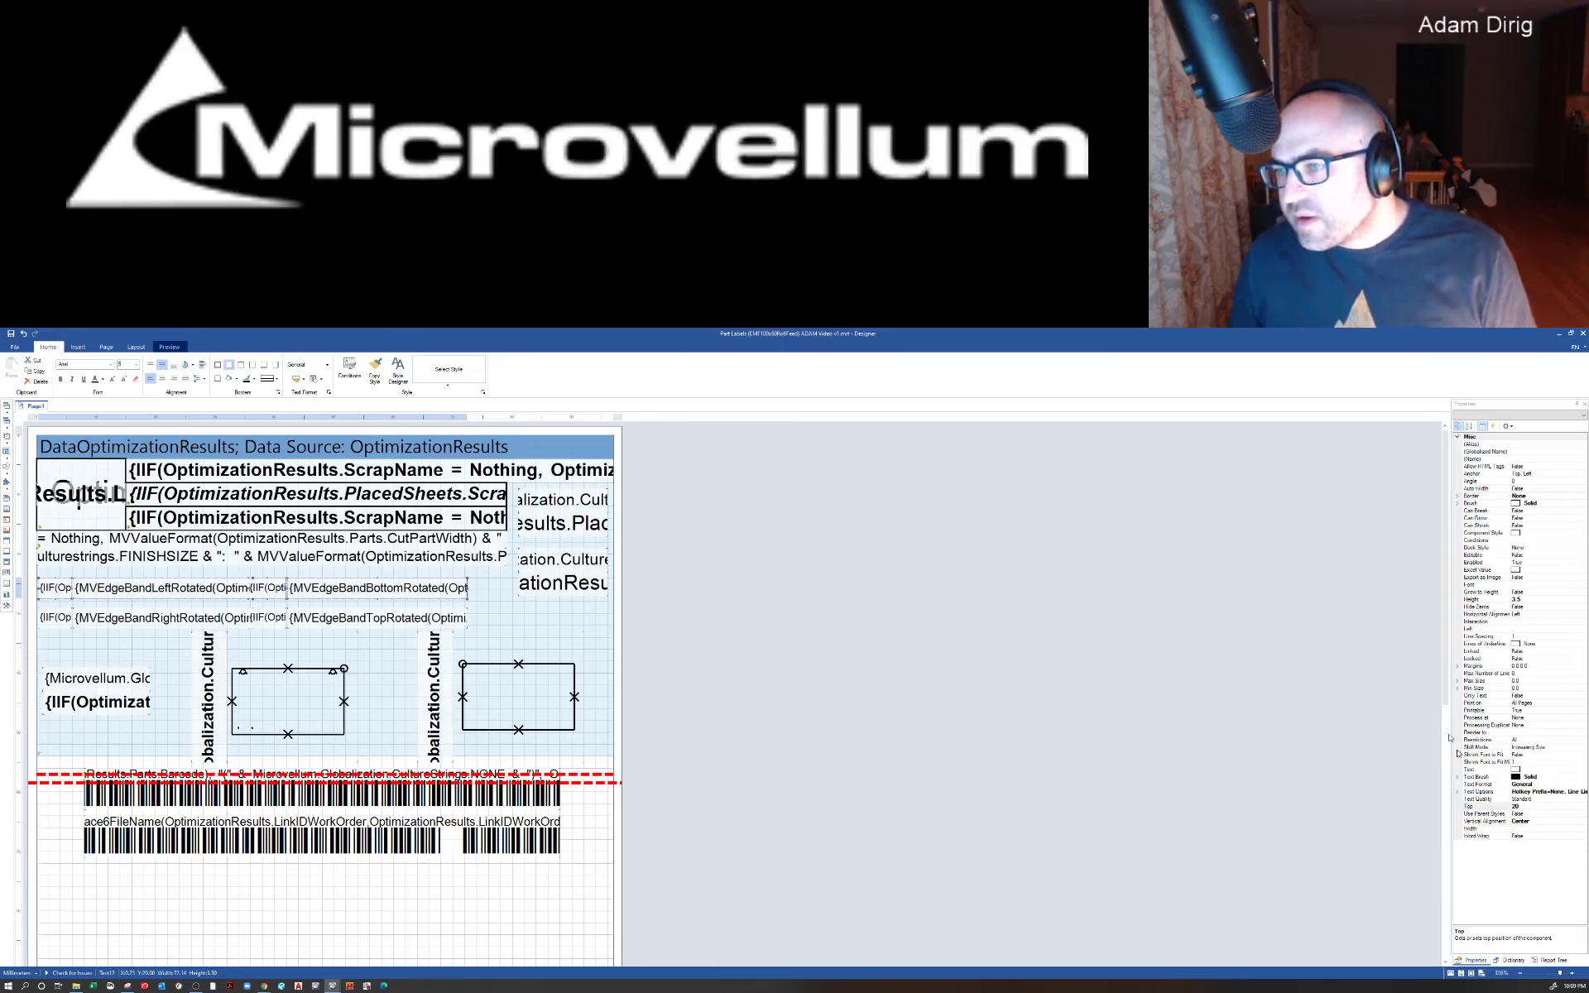
pyautogui.click(1526, 806)
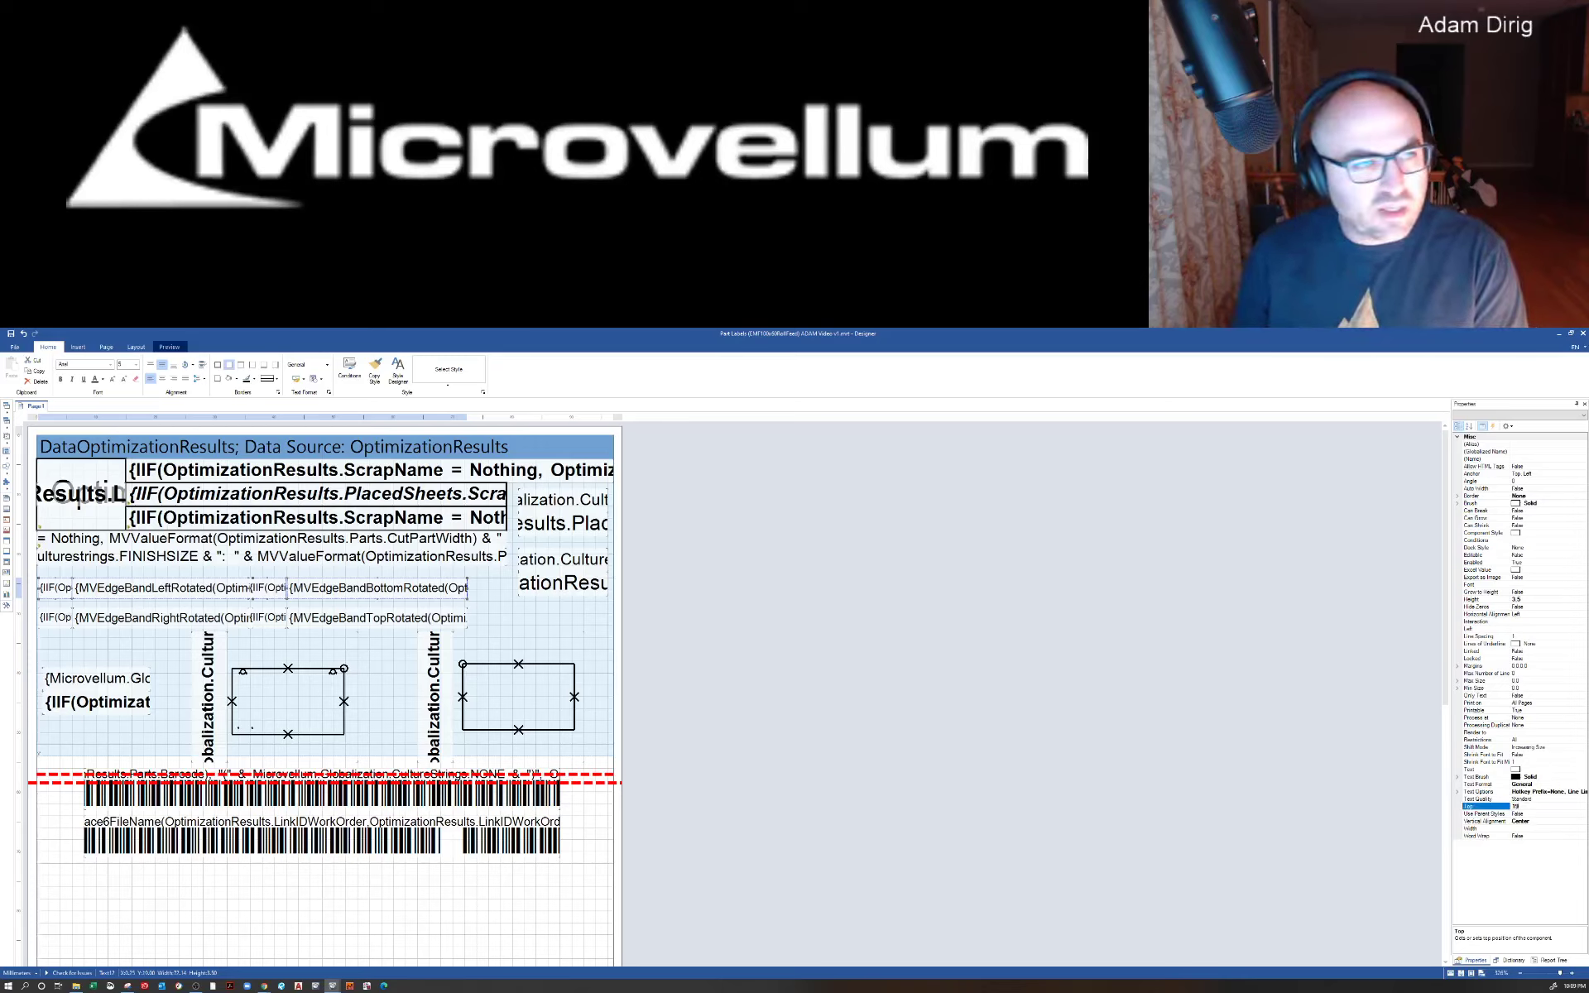
pyautogui.write('19')
pyautogui.press('Return')
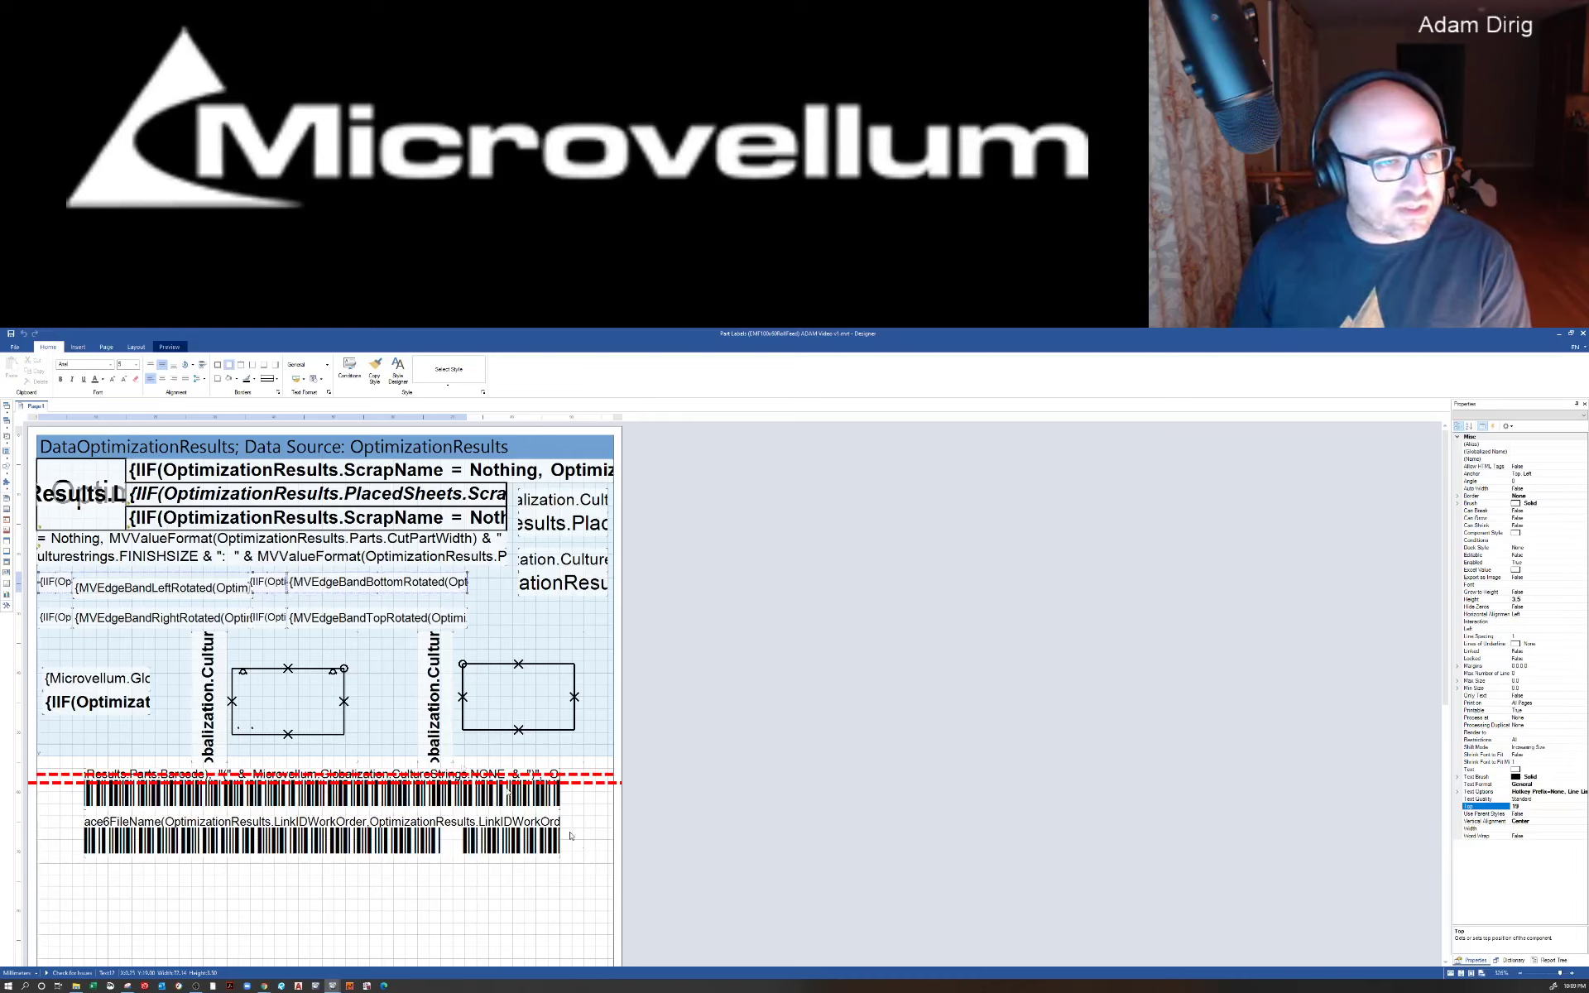
# Step: Set the Top position of the left edge band value field to 19 mm to line it up with its row
pyautogui.click(179, 588)
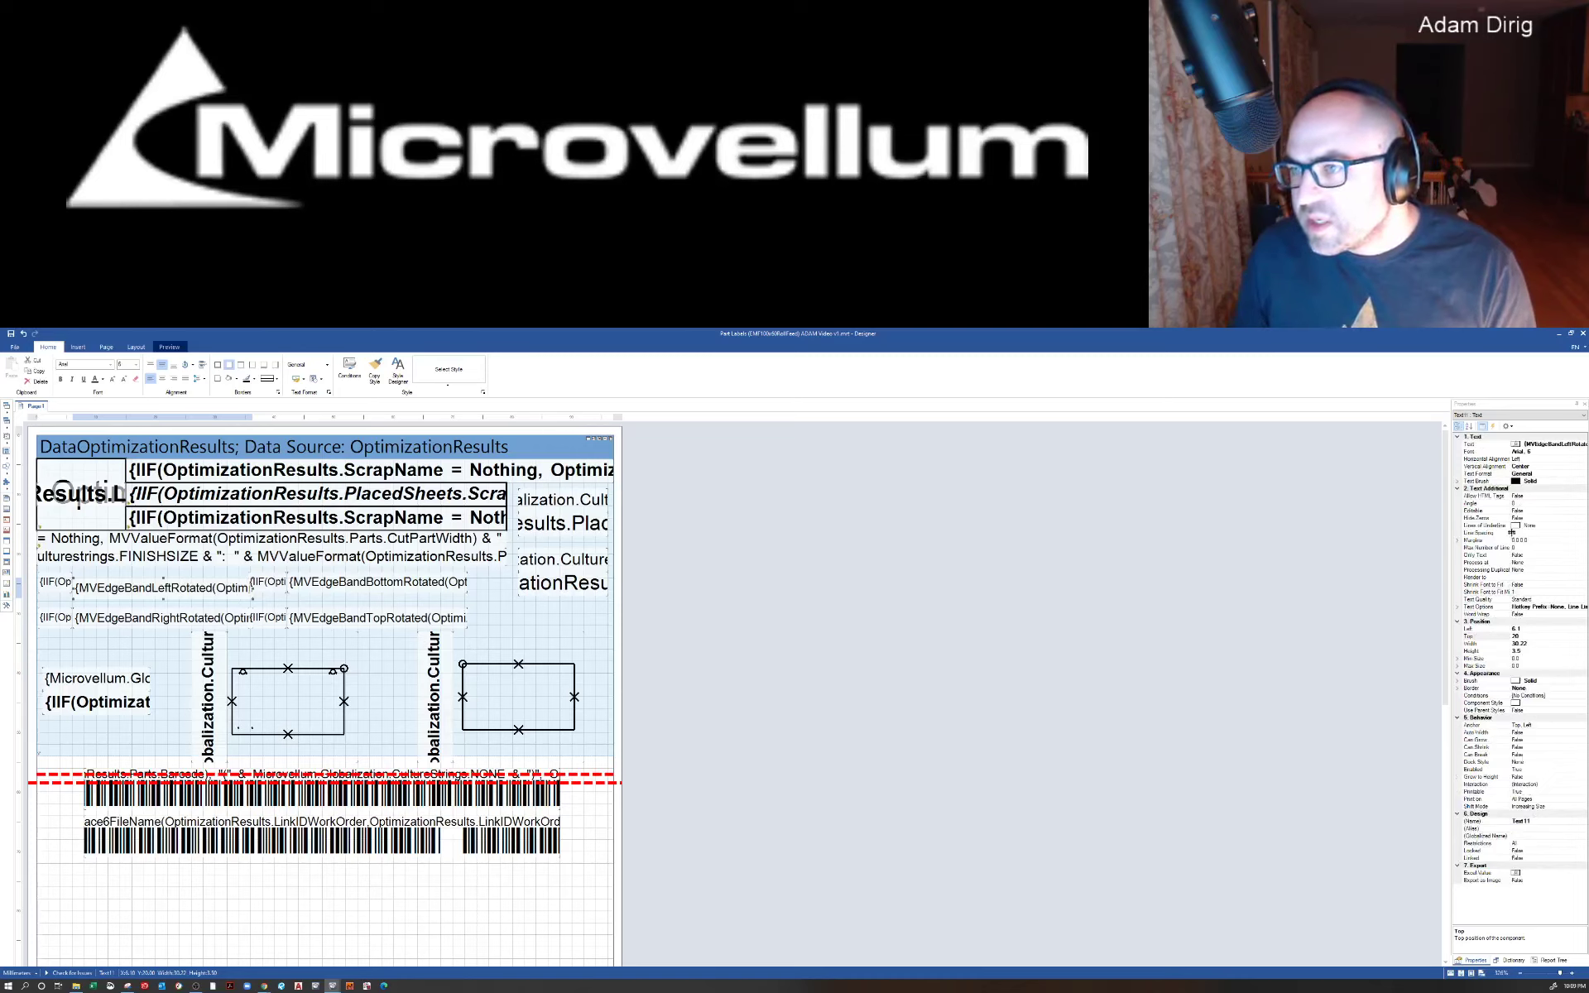
pyautogui.click(1524, 638)
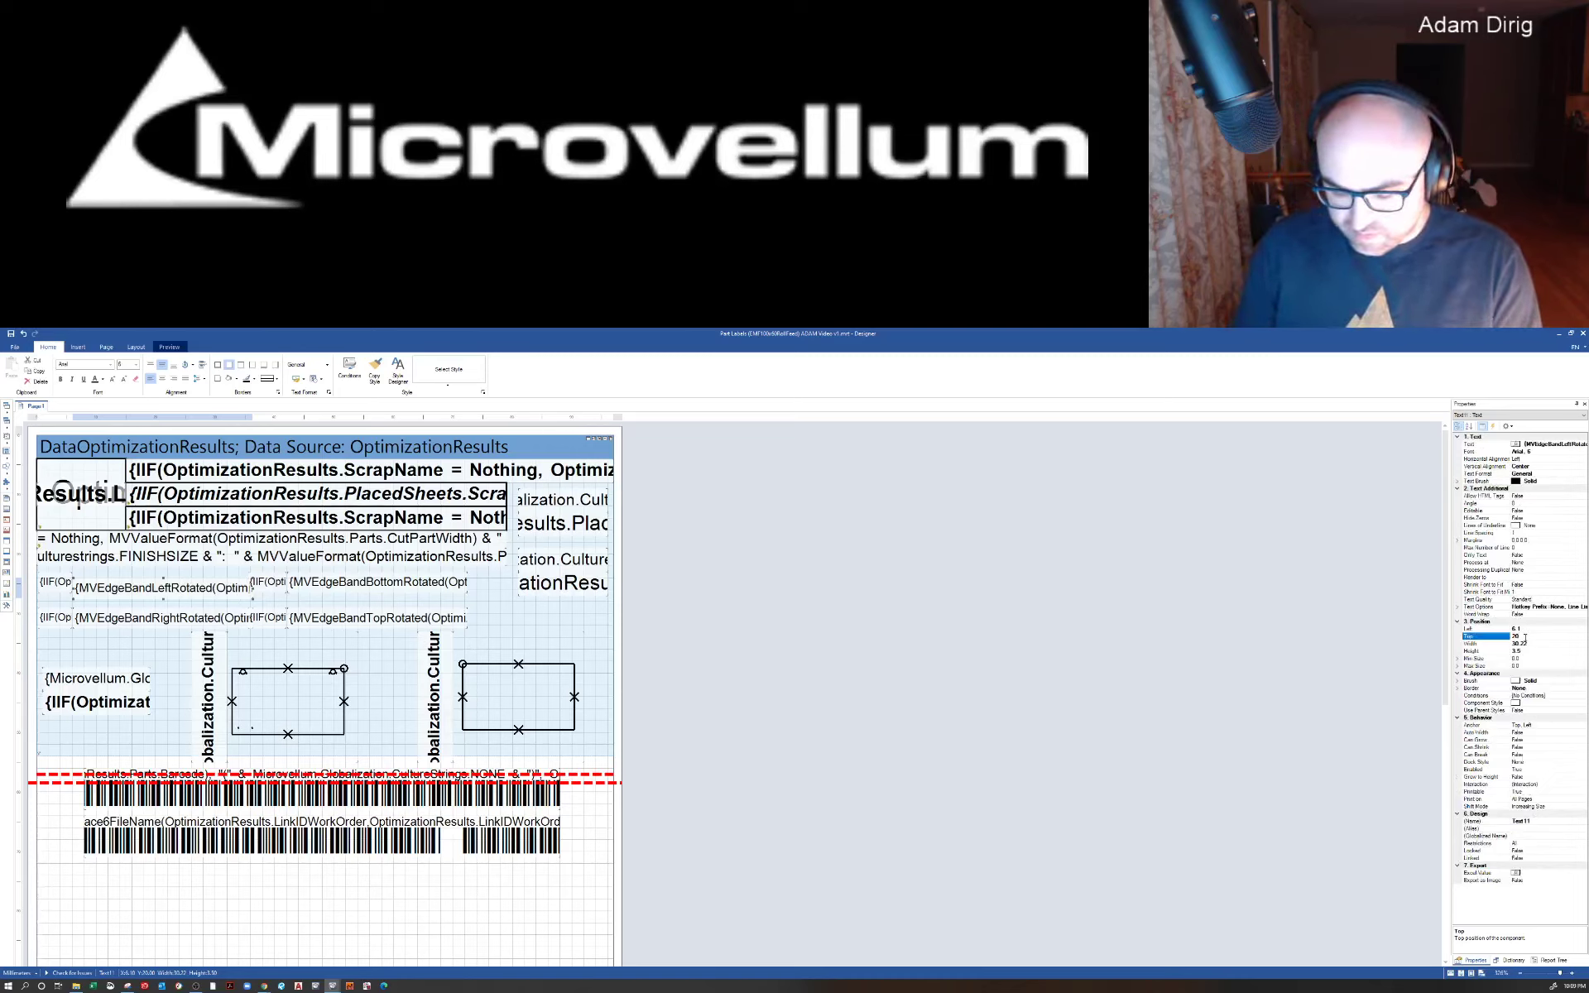
pyautogui.write('19')
pyautogui.press('Return')
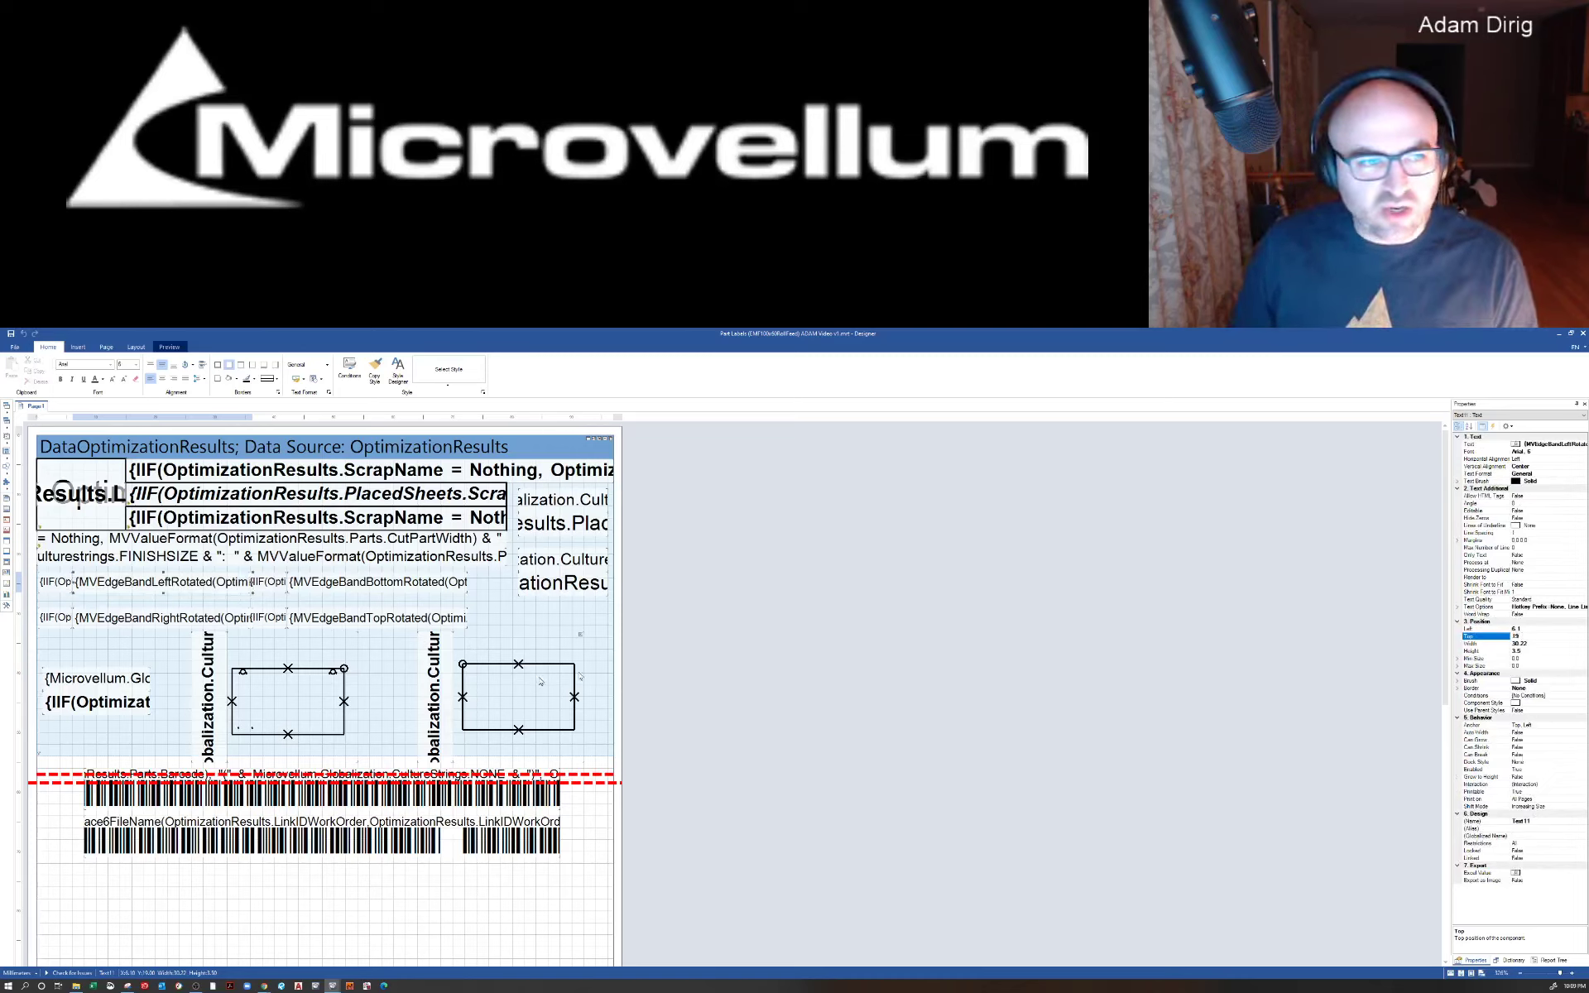
# Step: Select the right and top edge band captions and values together and set their Top position to 22.5 mm
pyautogui.click(63, 621)
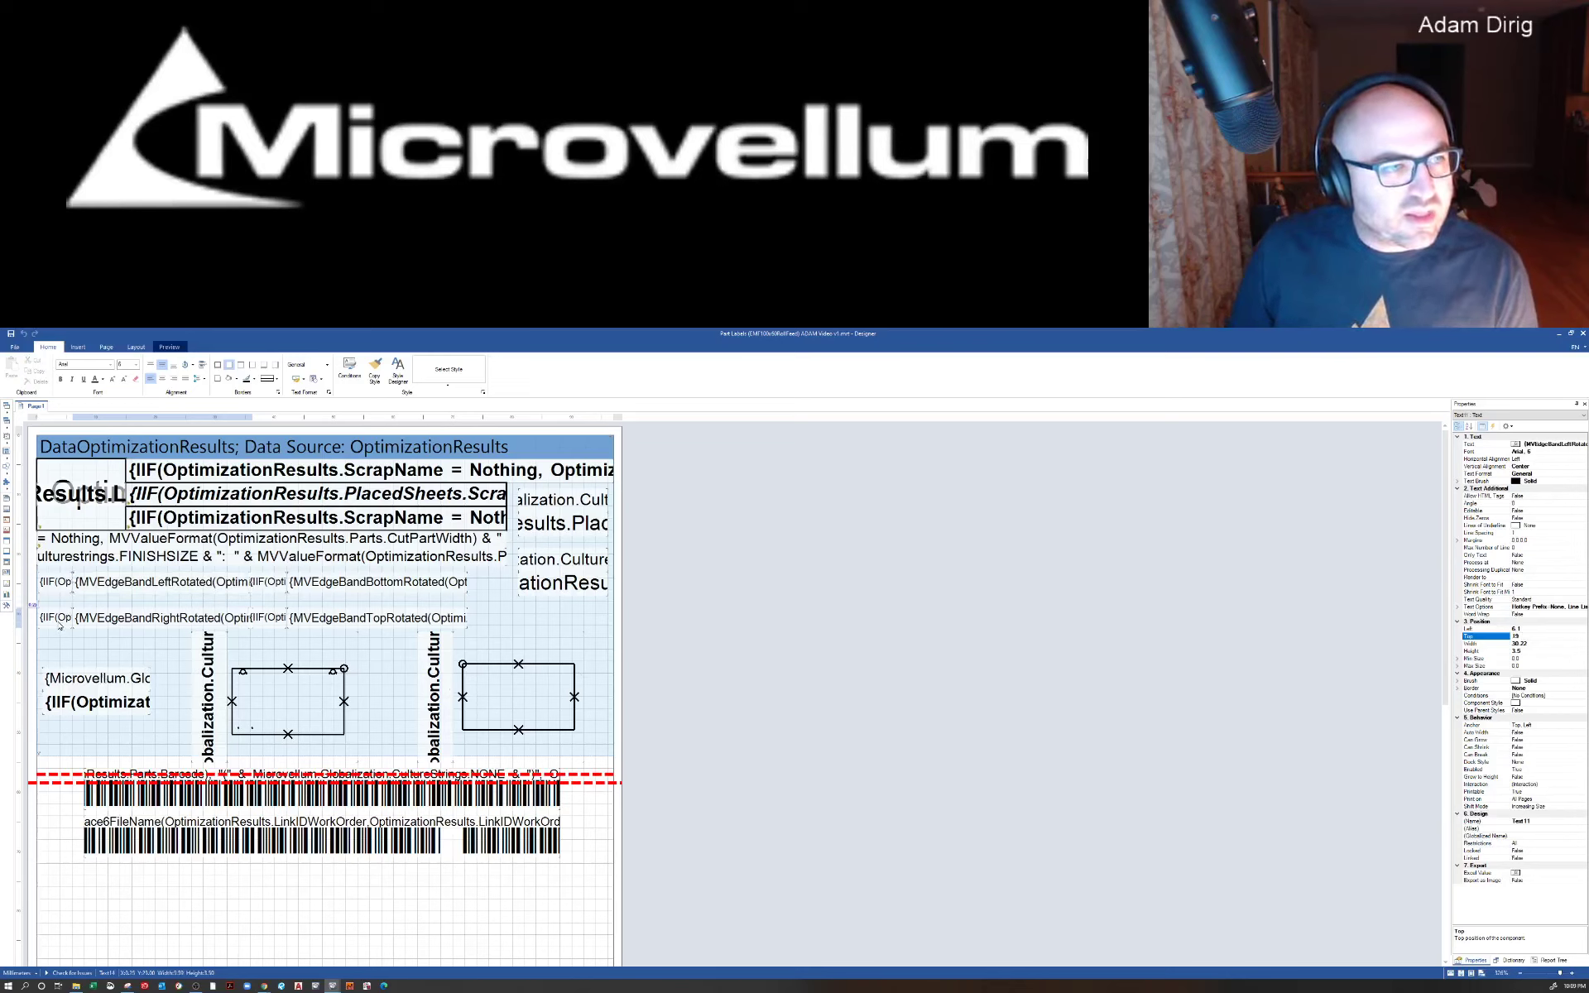
pyautogui.keyDown('shift'); pyautogui.click(103, 625); pyautogui.keyUp('shift')
pyautogui.keyDown('shift'); pyautogui.click(267, 621); pyautogui.keyUp('shift')
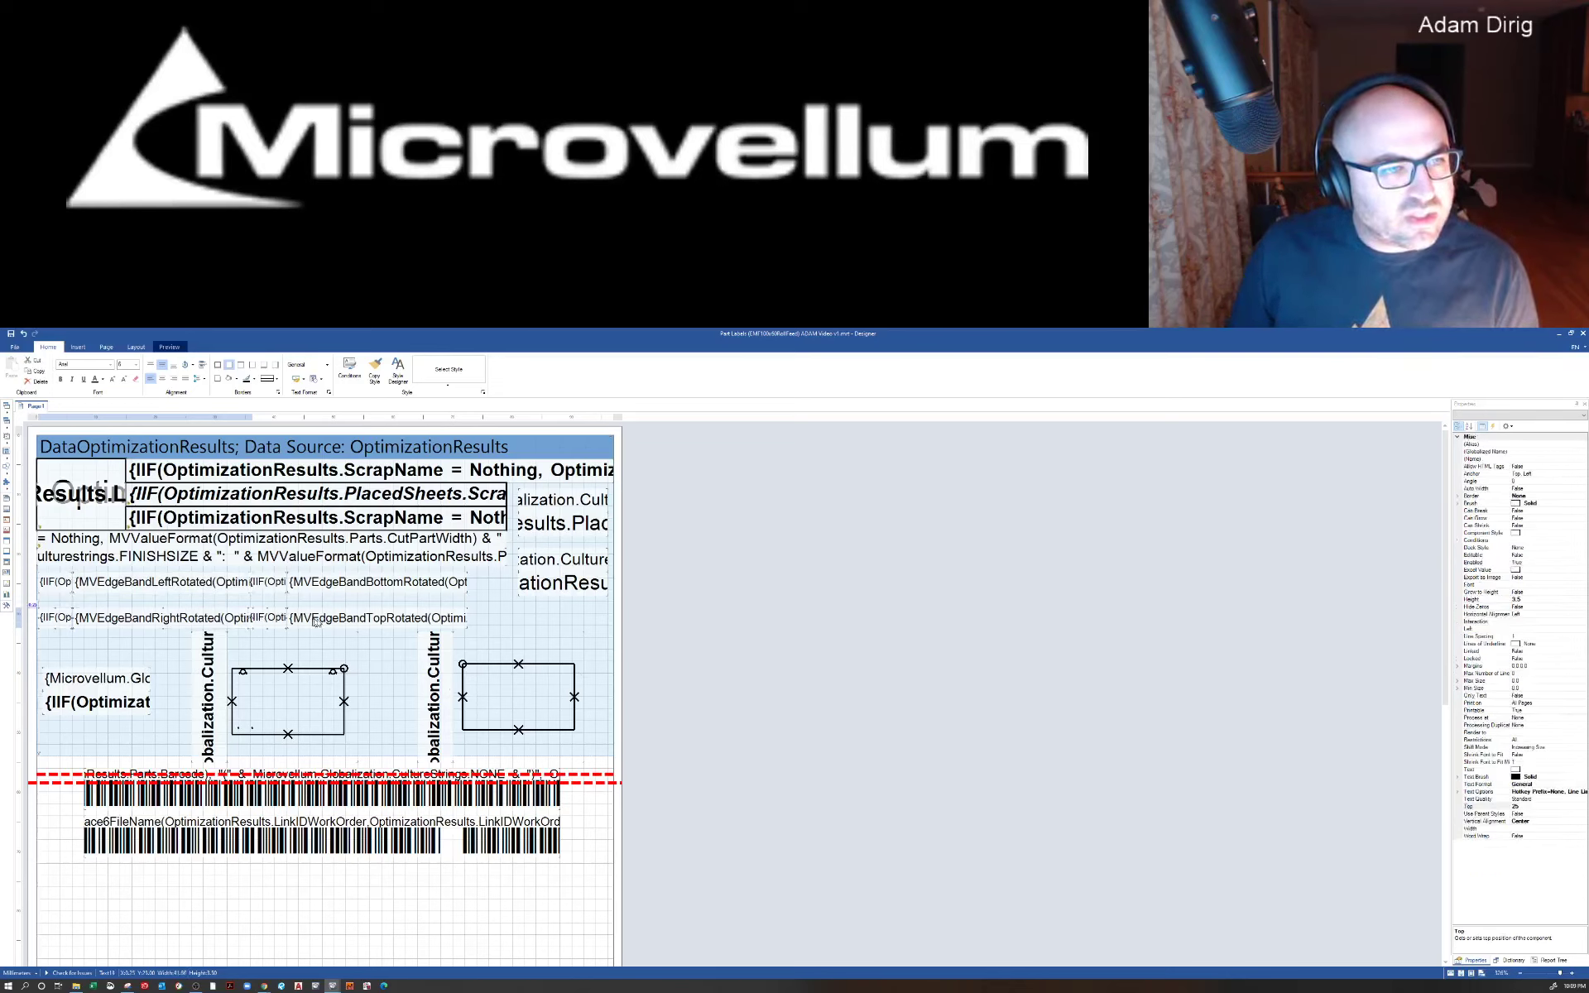
pyautogui.keyDown('shift'); pyautogui.click(319, 622); pyautogui.keyUp('shift')
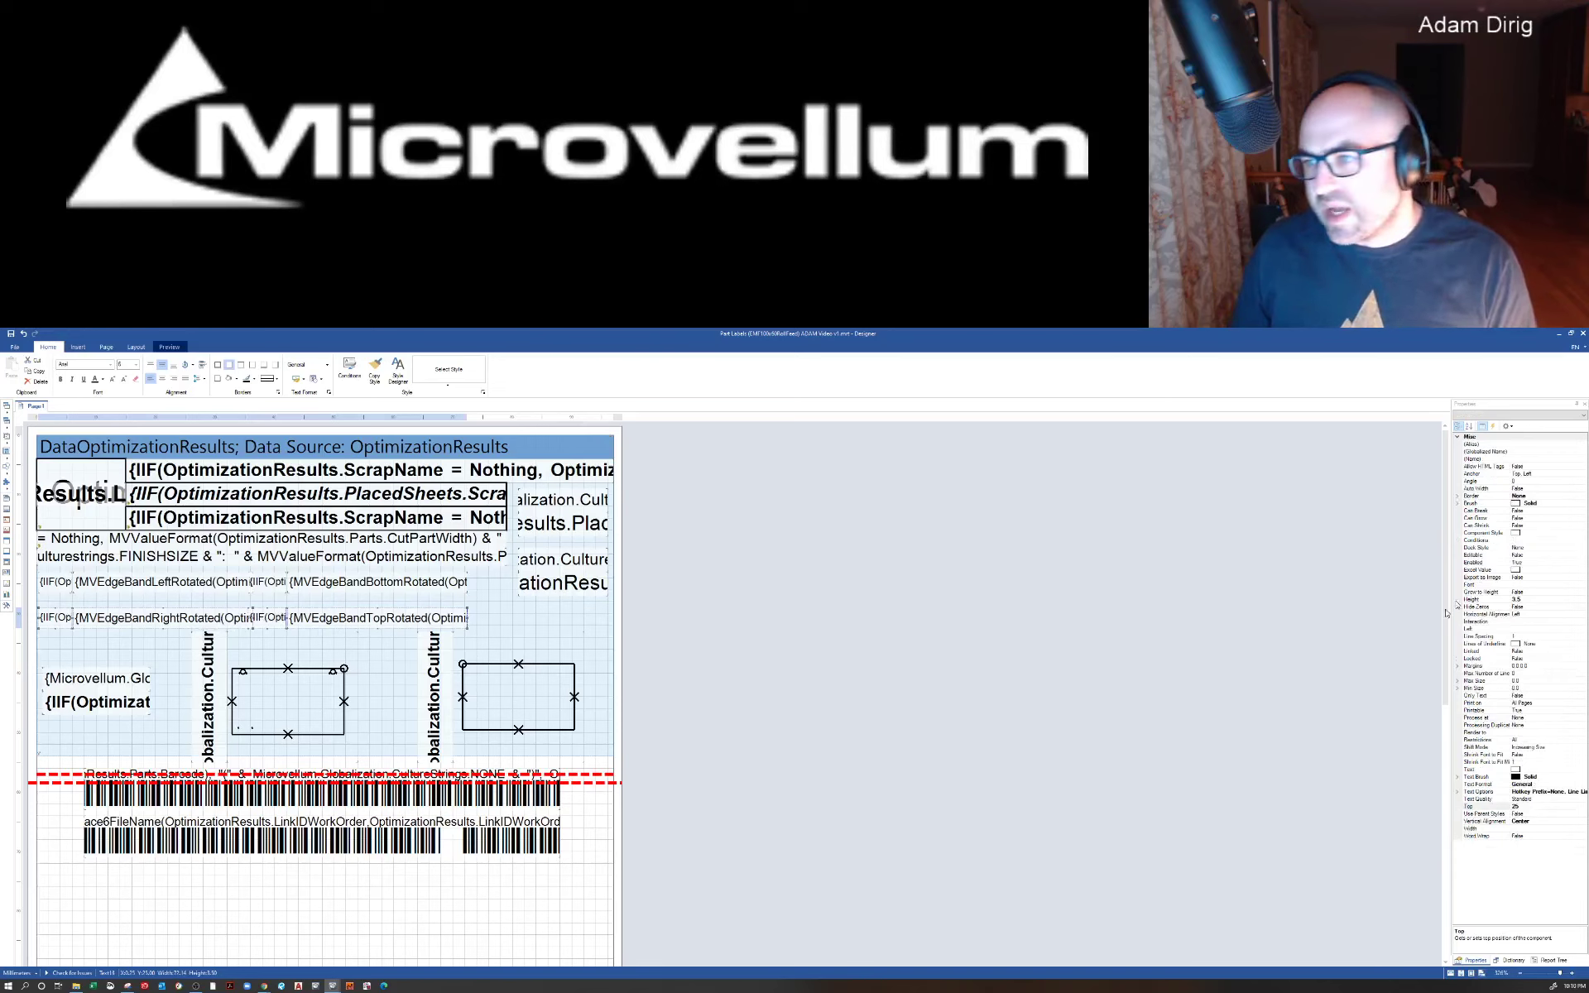
pyautogui.click(1518, 808)
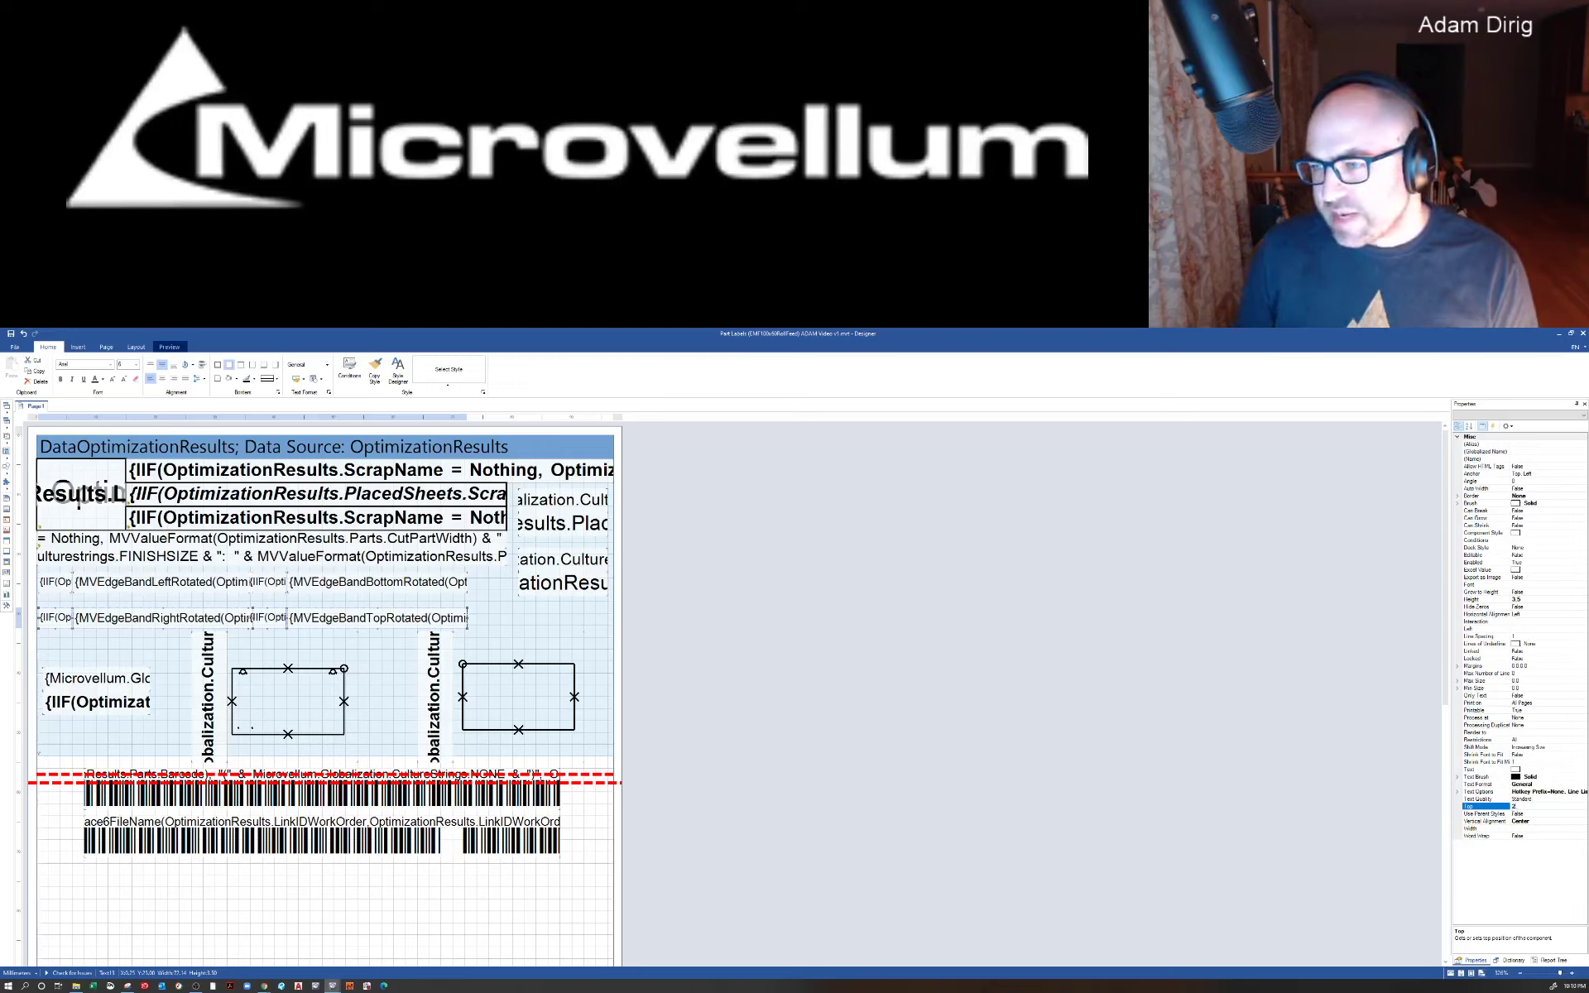
pyautogui.hotkey('ctrl', 'z')
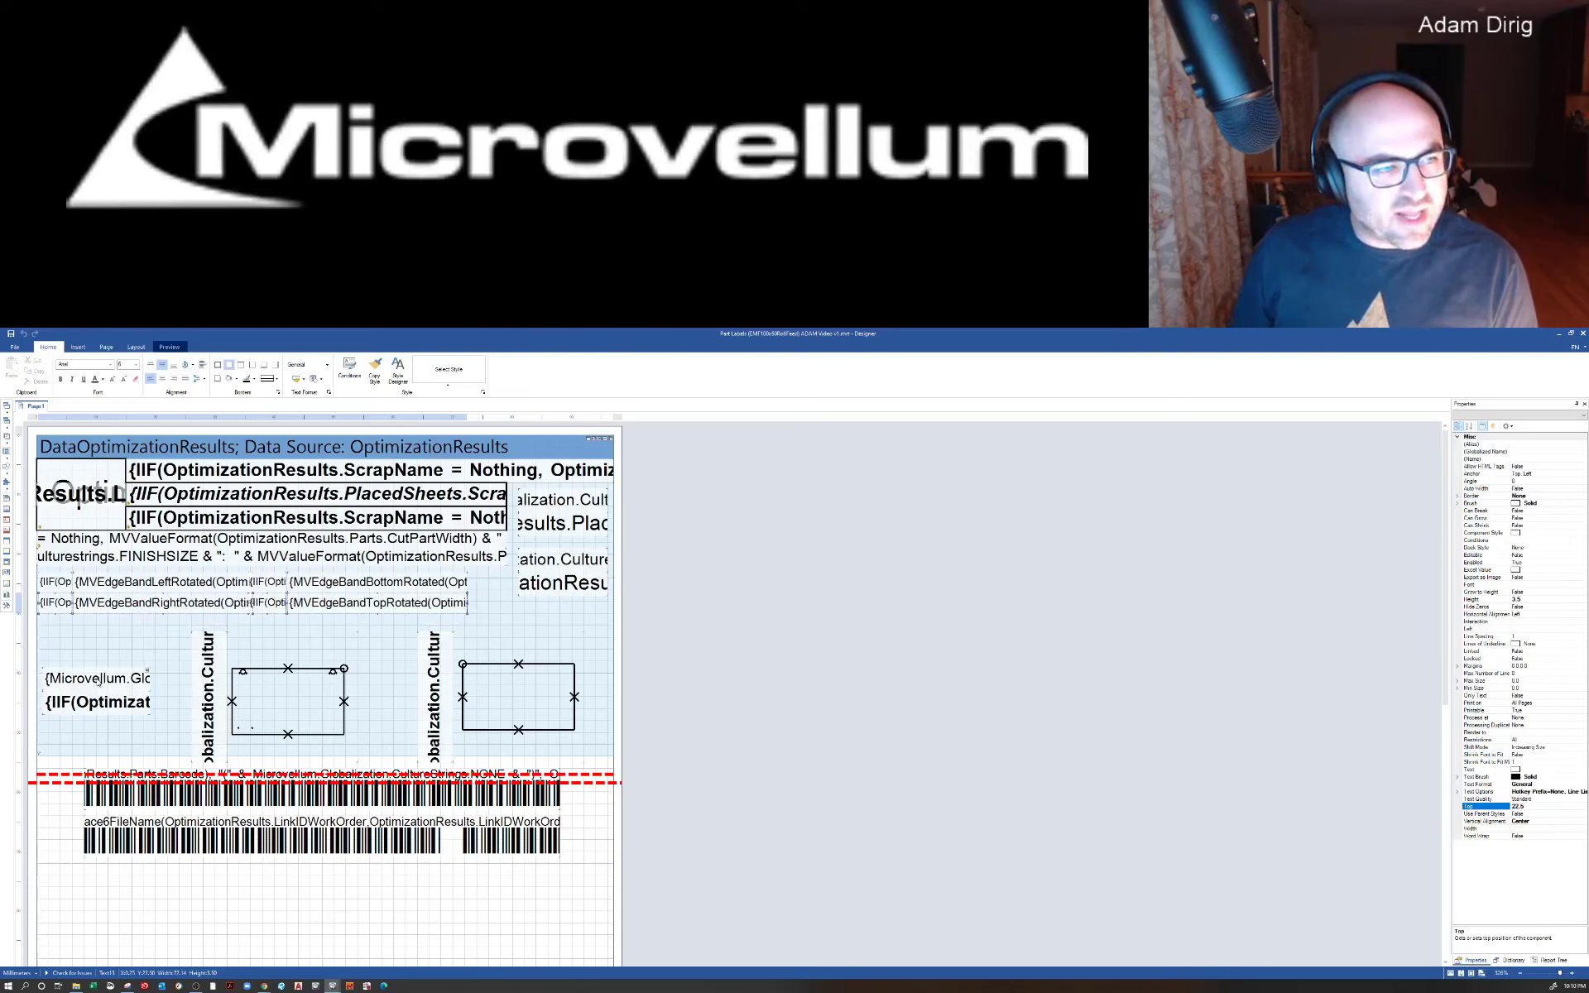
# Step: Move the optimization caption and value up, and raise the Face 5 caption to Top 27 mm with a height of 16 mm
pyautogui.click(99, 680)
pyautogui.moveTo(99, 681)
pyautogui.mouseDown()
pyautogui.moveTo(106, 658)
pyautogui.moveTo(101, 680)
pyautogui.mouseUp()
pyautogui.moveTo(199, 687); pyautogui.dragTo(213, 693)
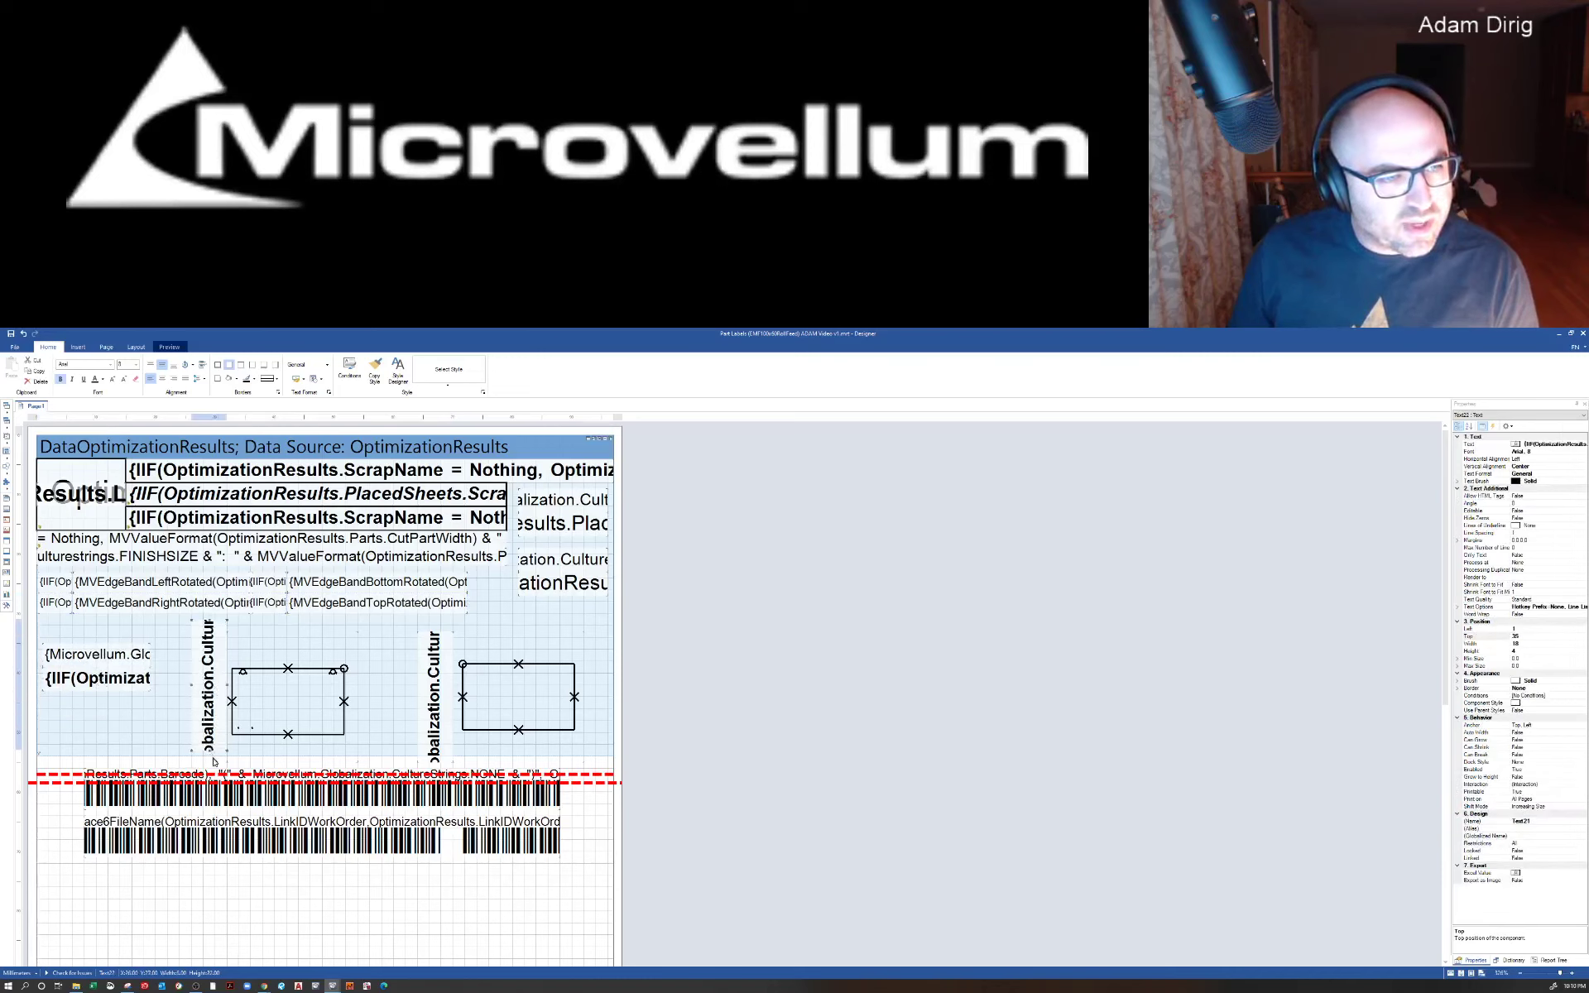
pyautogui.moveTo(212, 753); pyautogui.dragTo(213, 721)
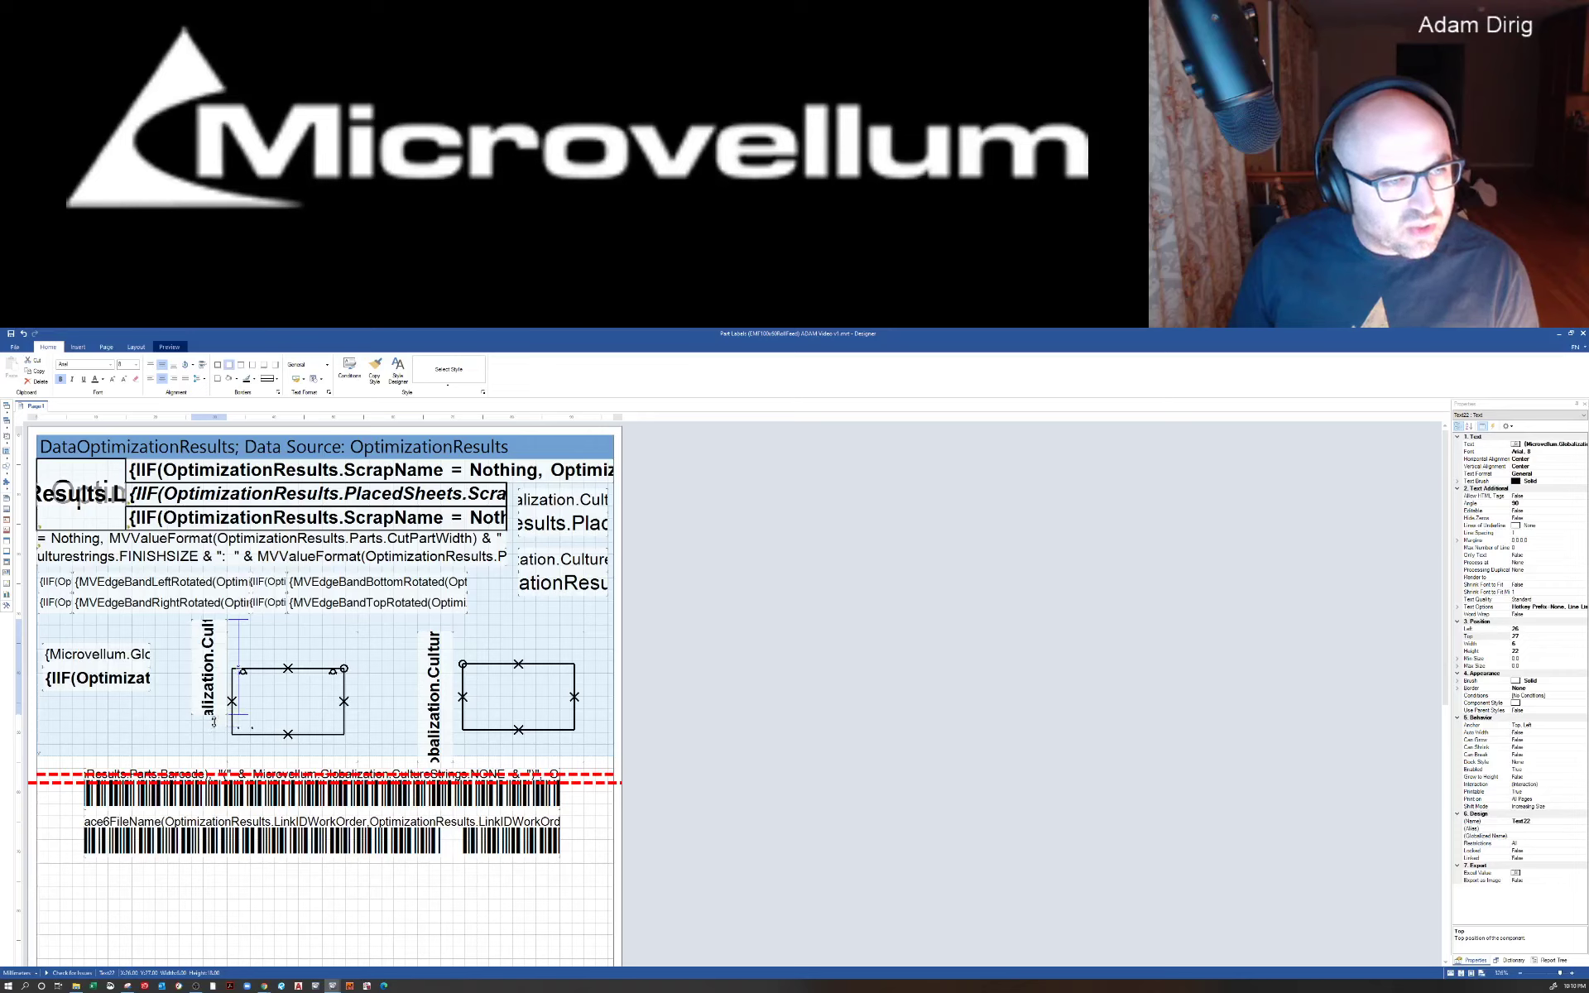
# Step: Raise the Face 5 image and the Face 6 caption and image to Top 27 mm and shorten them to 16 mm high
pyautogui.click(284, 720)
pyautogui.moveTo(283, 719)
pyautogui.mouseDown()
pyautogui.moveTo(289, 697)
pyautogui.moveTo(293, 728)
pyautogui.moveTo(293, 713)
pyautogui.mouseUp()
pyautogui.moveTo(437, 709); pyautogui.dragTo(536, 697)
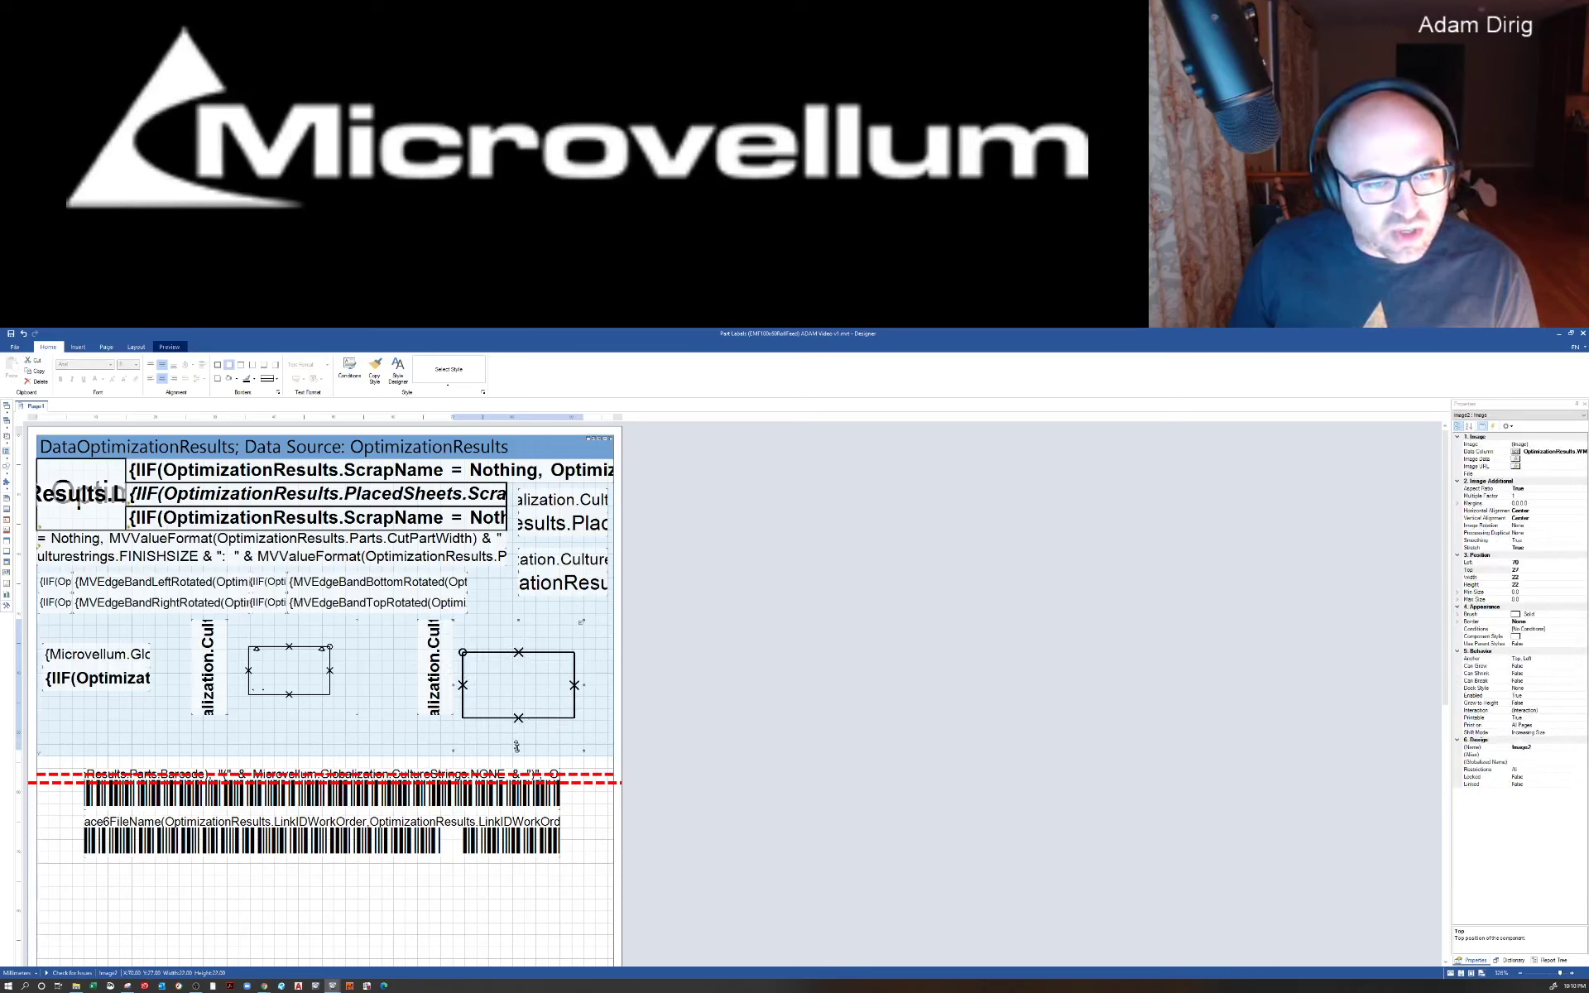
pyautogui.moveTo(518, 751); pyautogui.dragTo(519, 714)
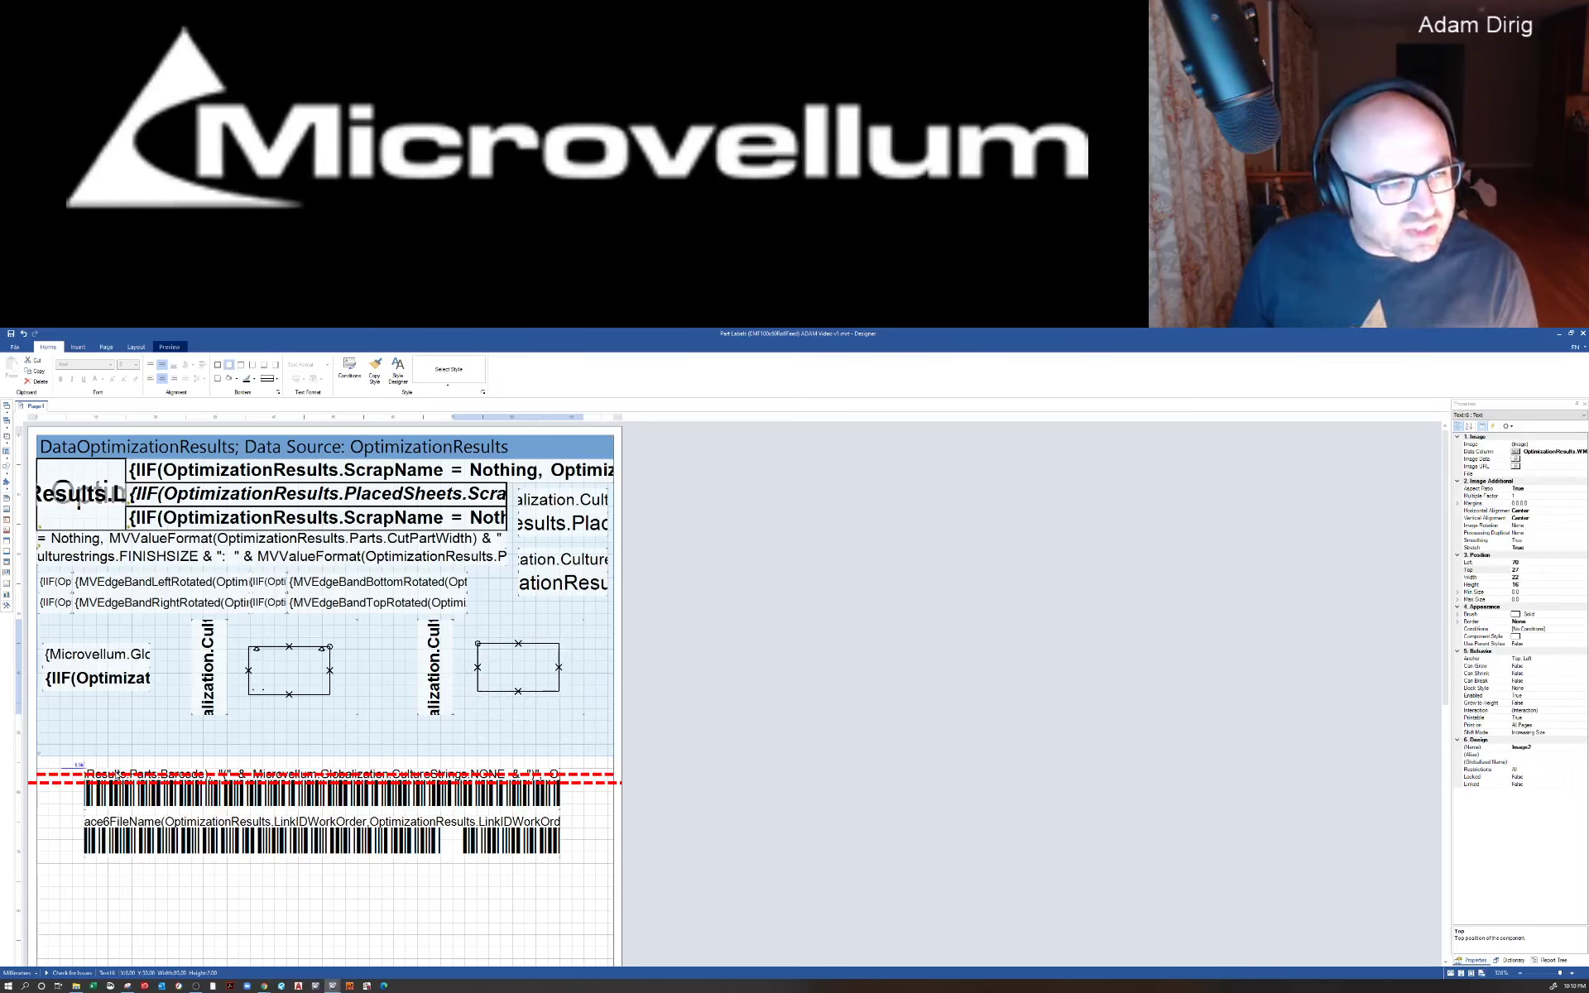
# Step: Place the Face 5 file name at Left 2, Top 44 mm and its barcode beneath at Top 46 mm, both narrowed to 46 mm
pyautogui.click(119, 776)
pyautogui.moveTo(118, 776); pyautogui.dragTo(83, 727)
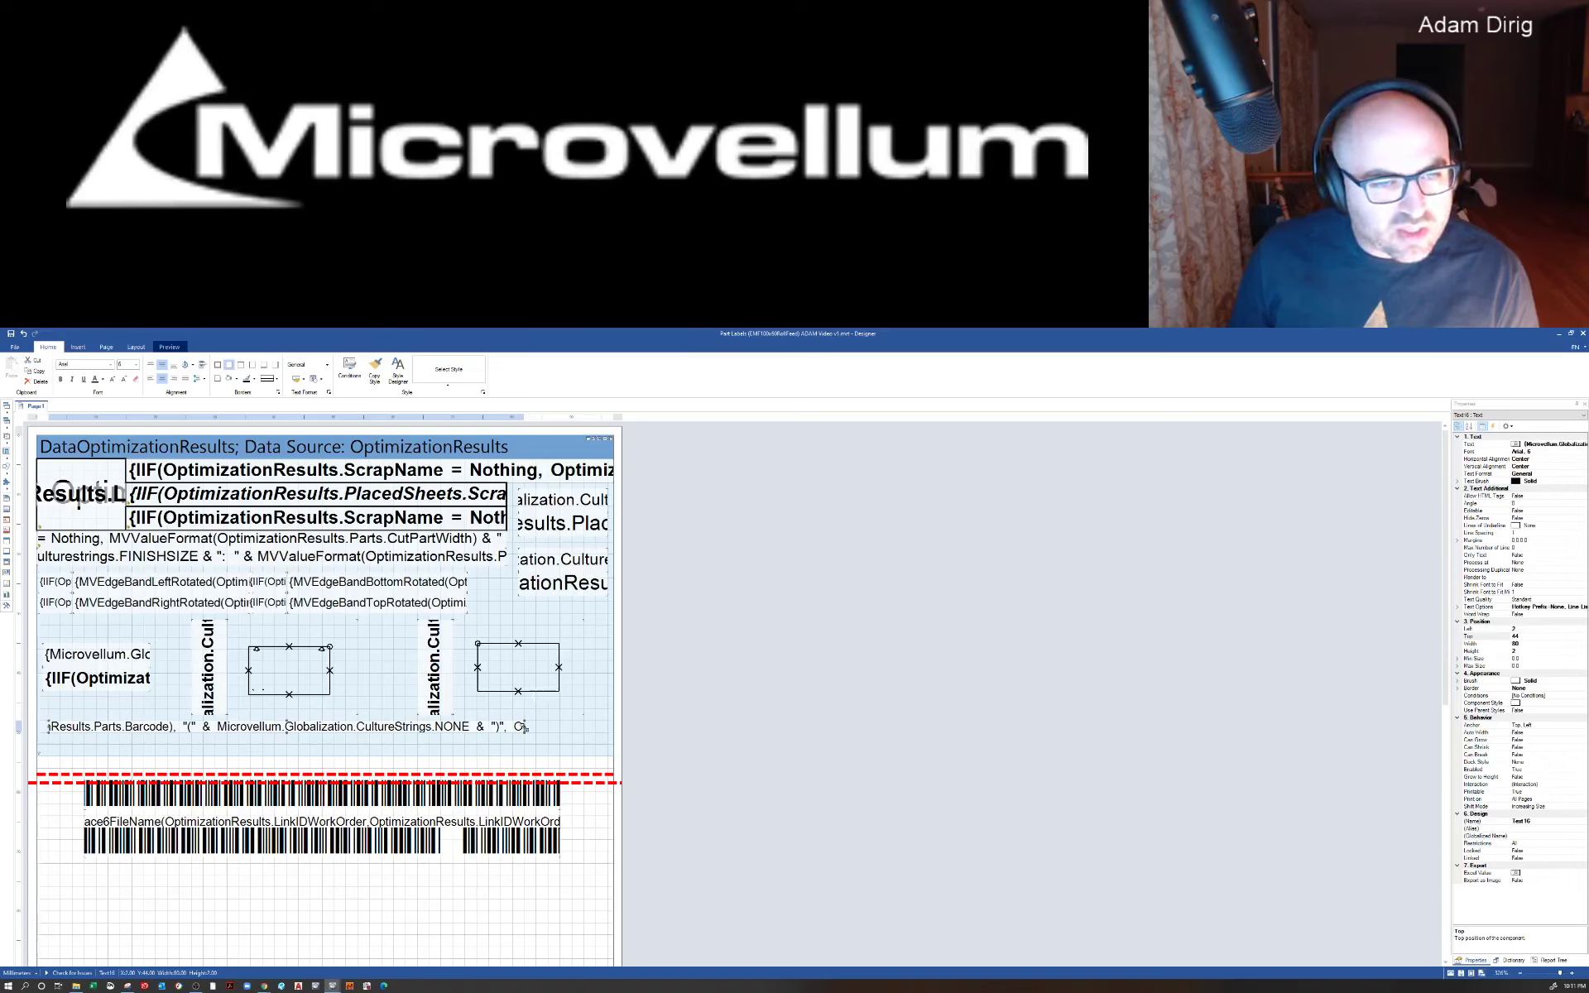
pyautogui.moveTo(524, 727); pyautogui.dragTo(321, 734)
pyautogui.moveTo(291, 796); pyautogui.dragTo(258, 757)
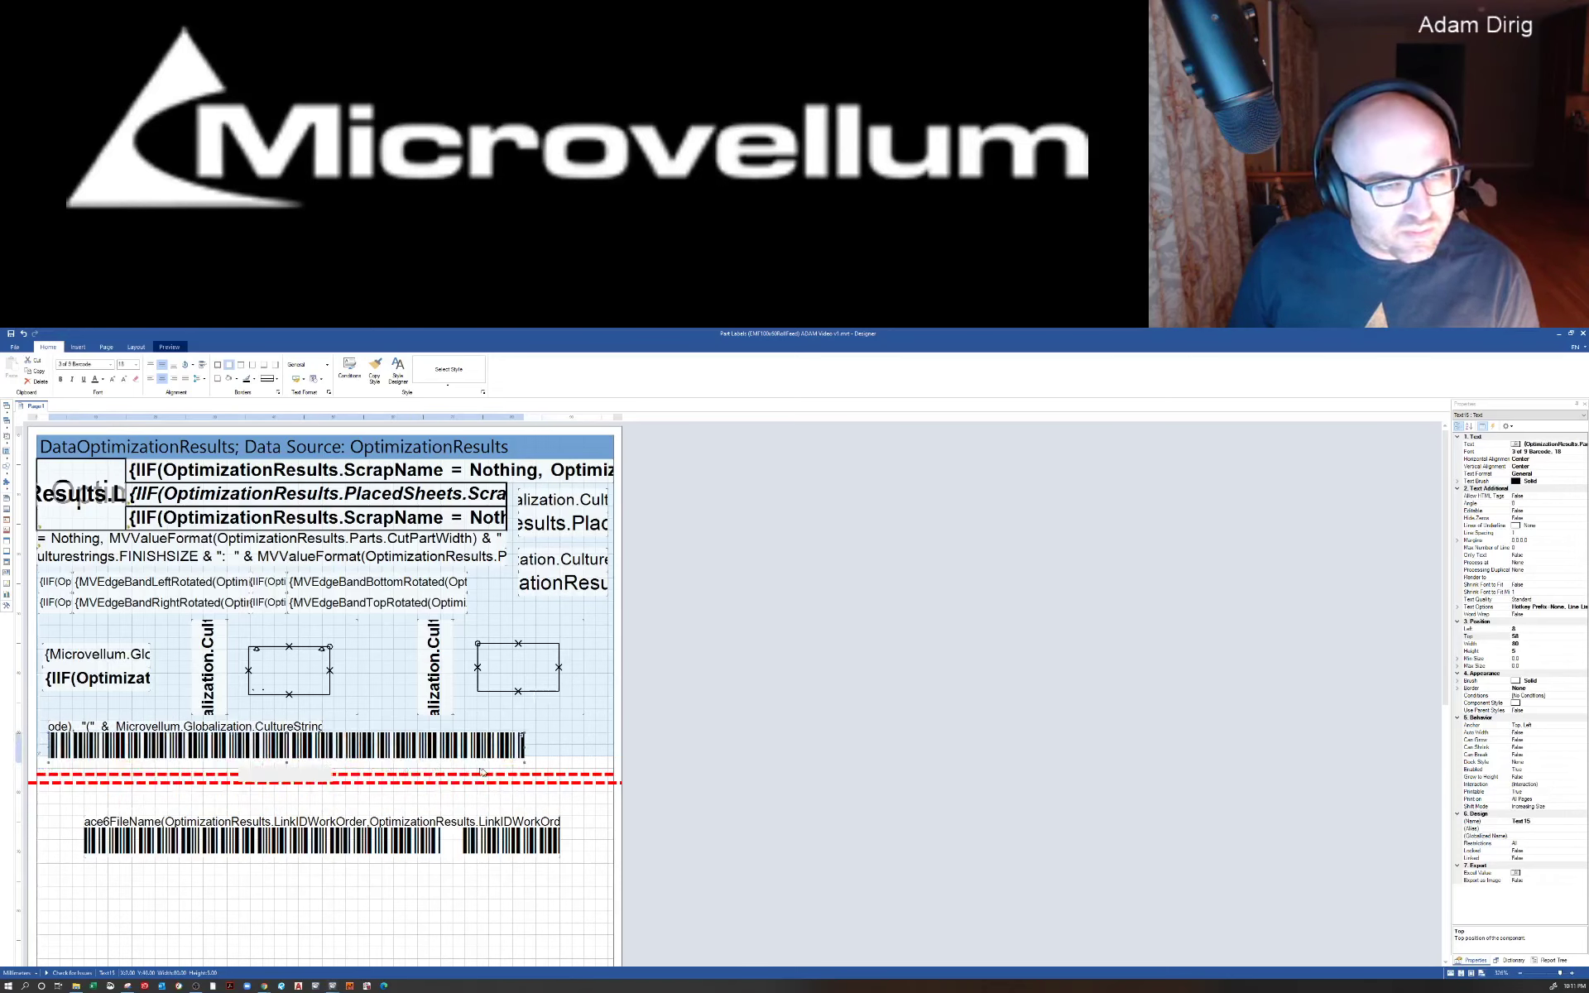
pyautogui.moveTo(528, 748); pyautogui.dragTo(372, 745)
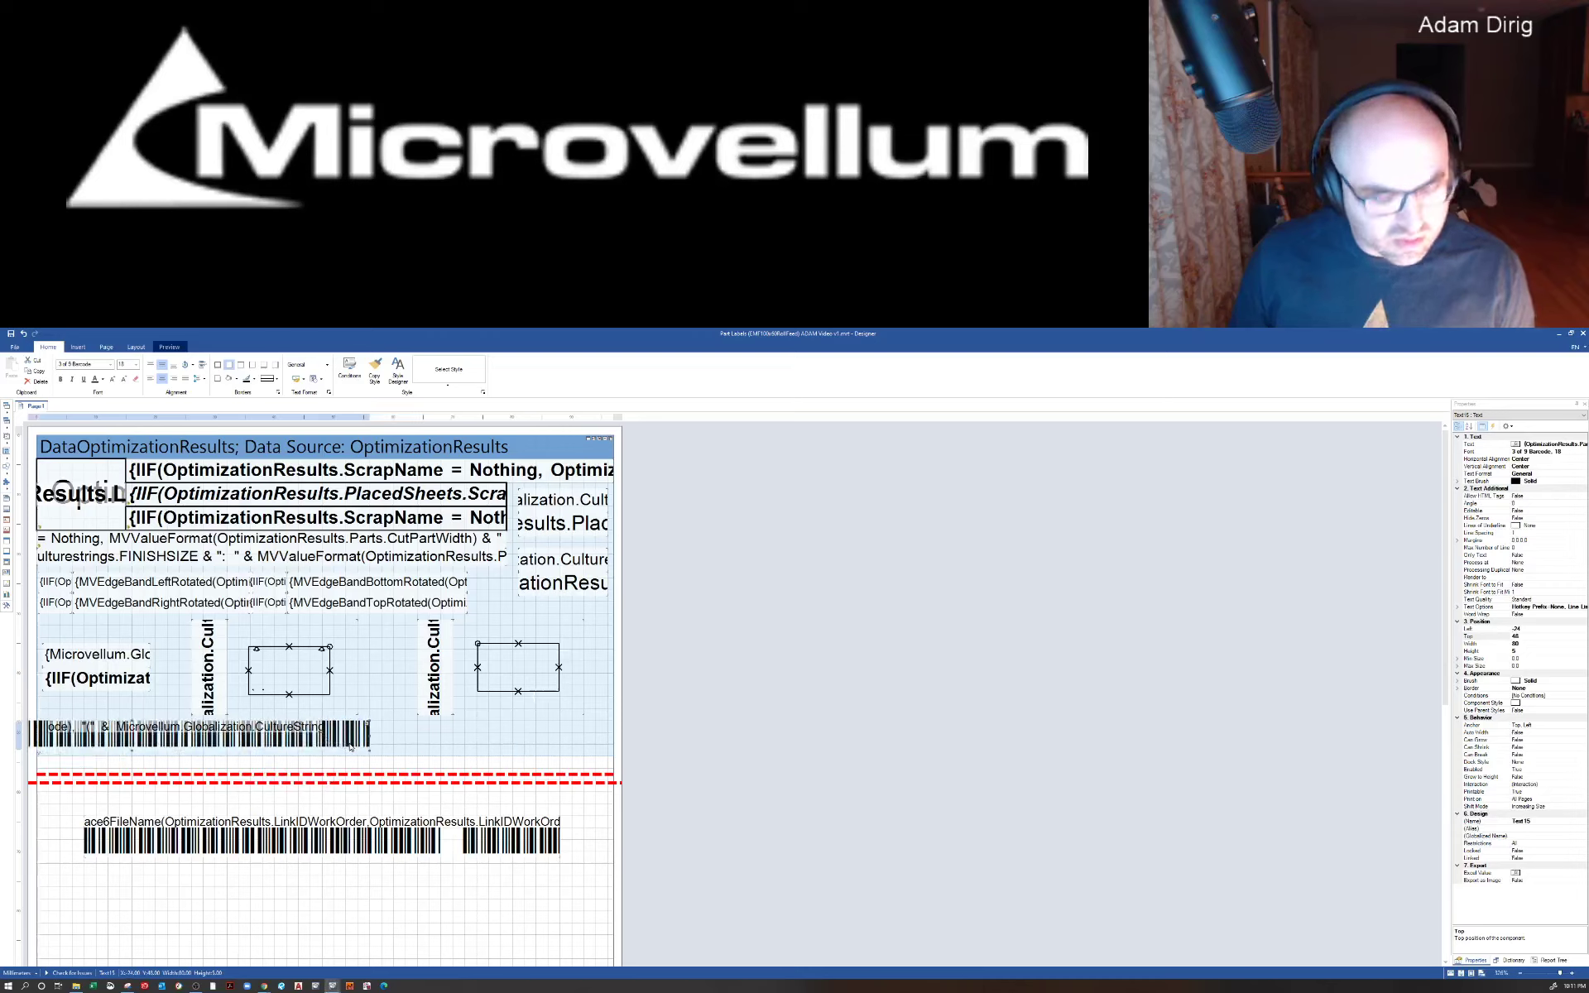
pyautogui.moveTo(336, 742)
pyautogui.mouseDown()
pyautogui.moveTo(488, 747)
pyautogui.moveTo(207, 747)
pyautogui.moveTo(325, 745)
pyautogui.mouseUp()
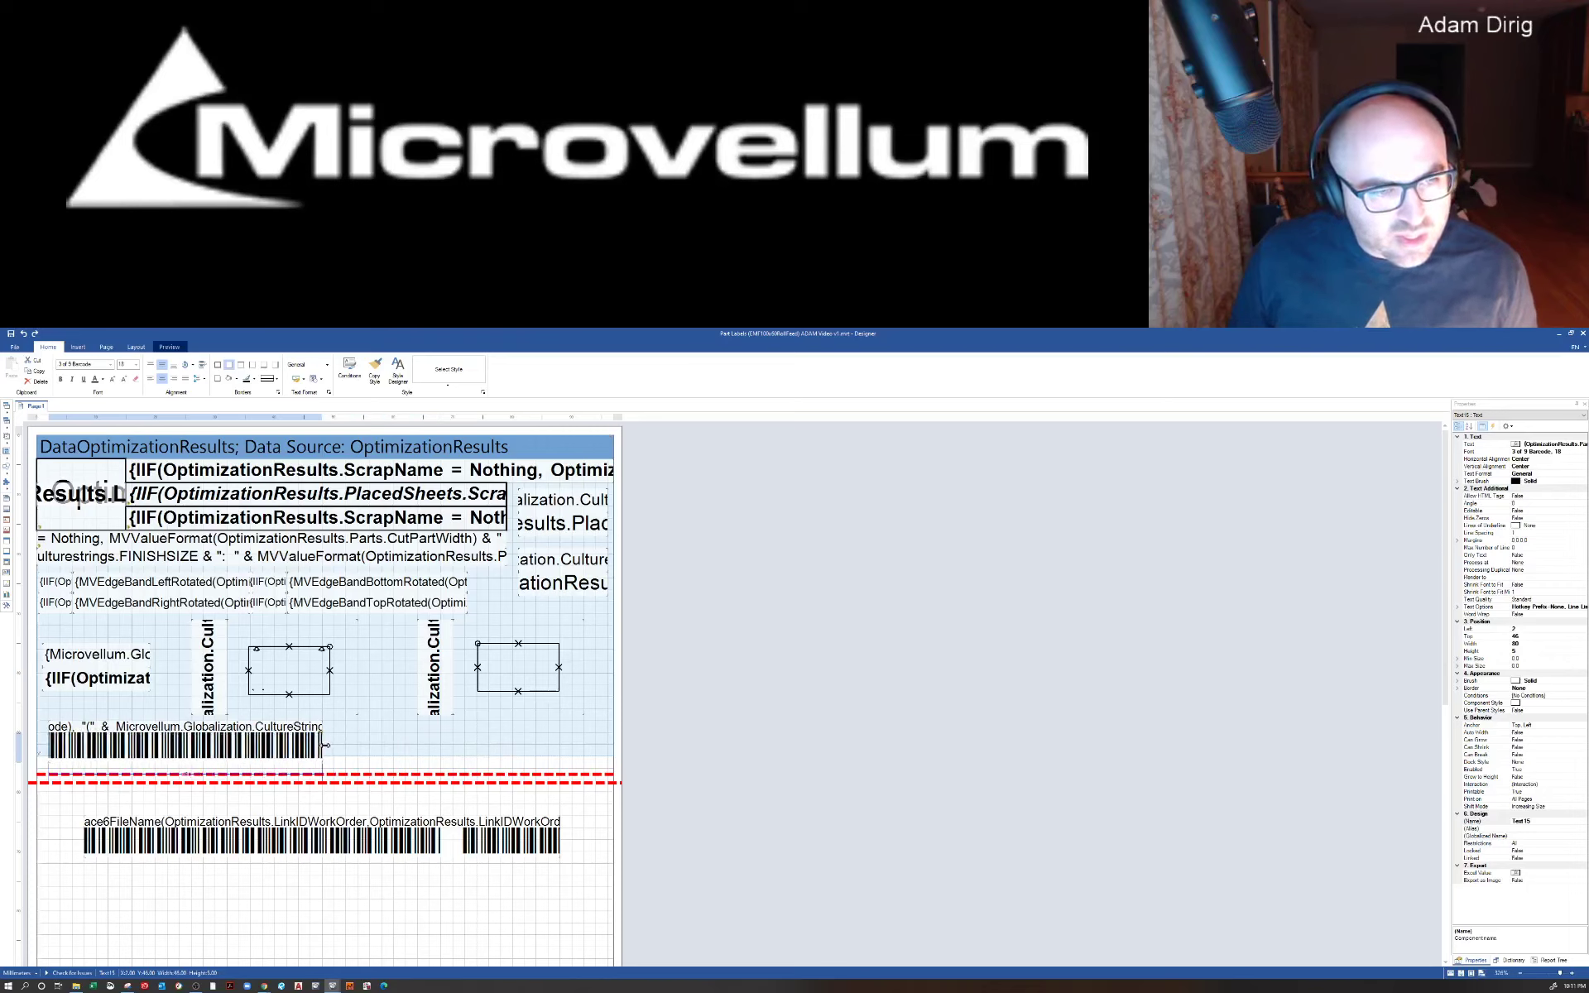
# Step: Place the Face 6 file name at Left 50, Top 44 mm and its barcode beneath at Top 46 mm, both narrowed to 46 mm
pyautogui.moveTo(317, 821)
pyautogui.mouseDown()
pyautogui.moveTo(377, 798)
pyautogui.moveTo(446, 738)
pyautogui.moveTo(337, 815)
pyautogui.mouseUp()
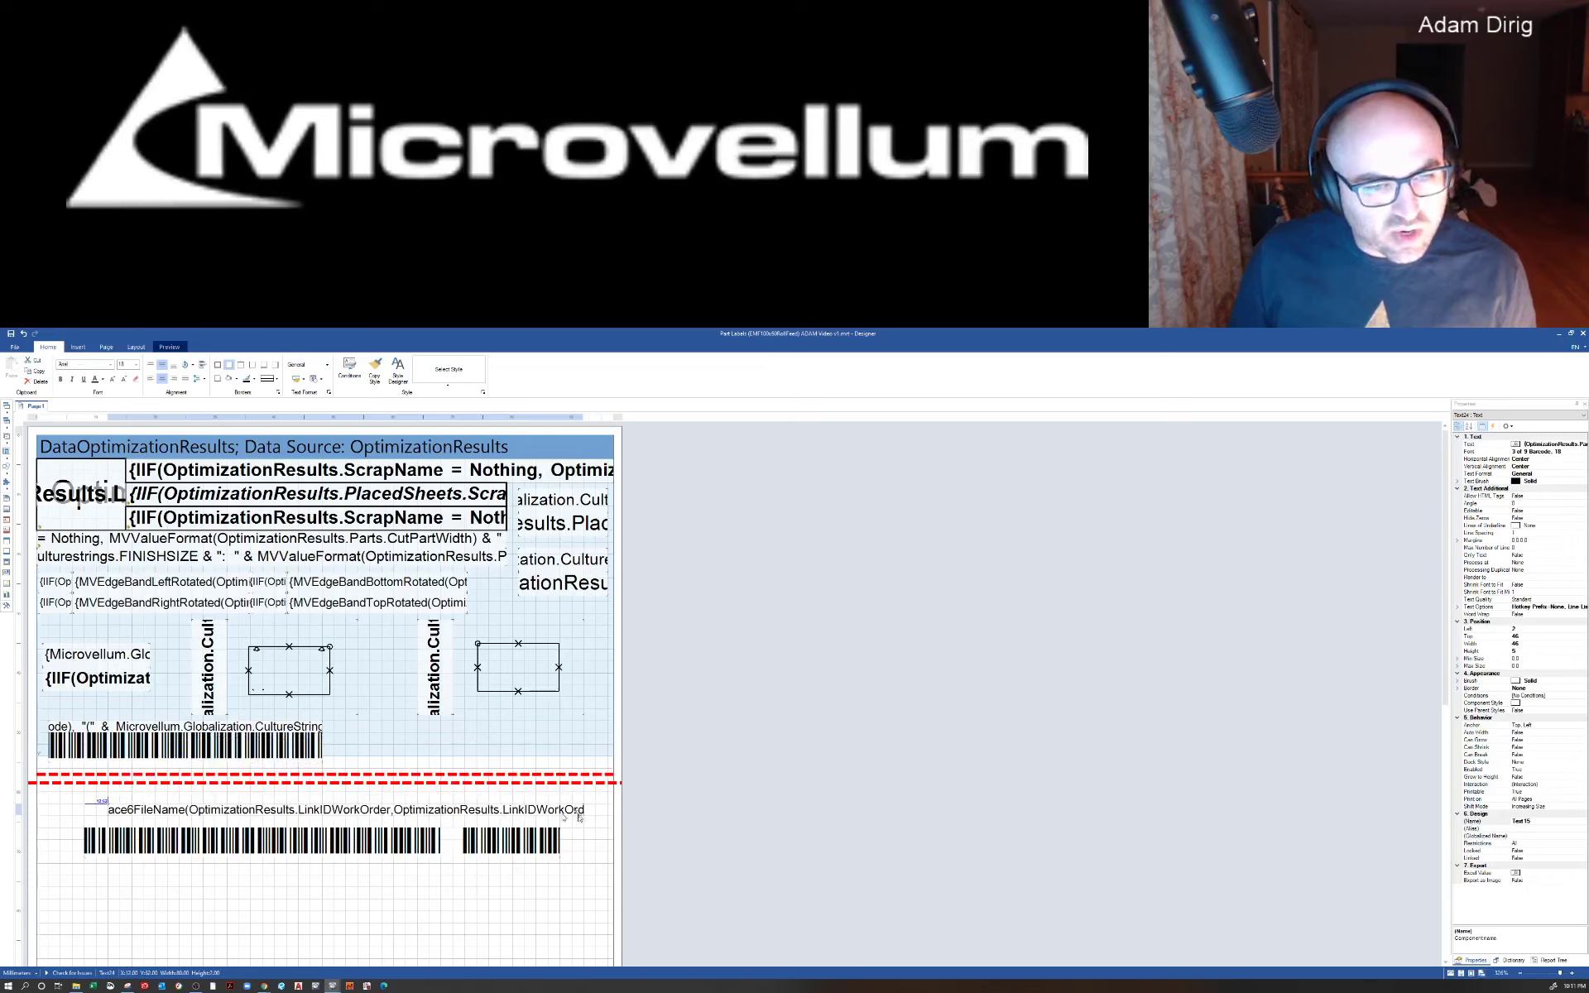
pyautogui.moveTo(577, 816); pyautogui.dragTo(584, 730)
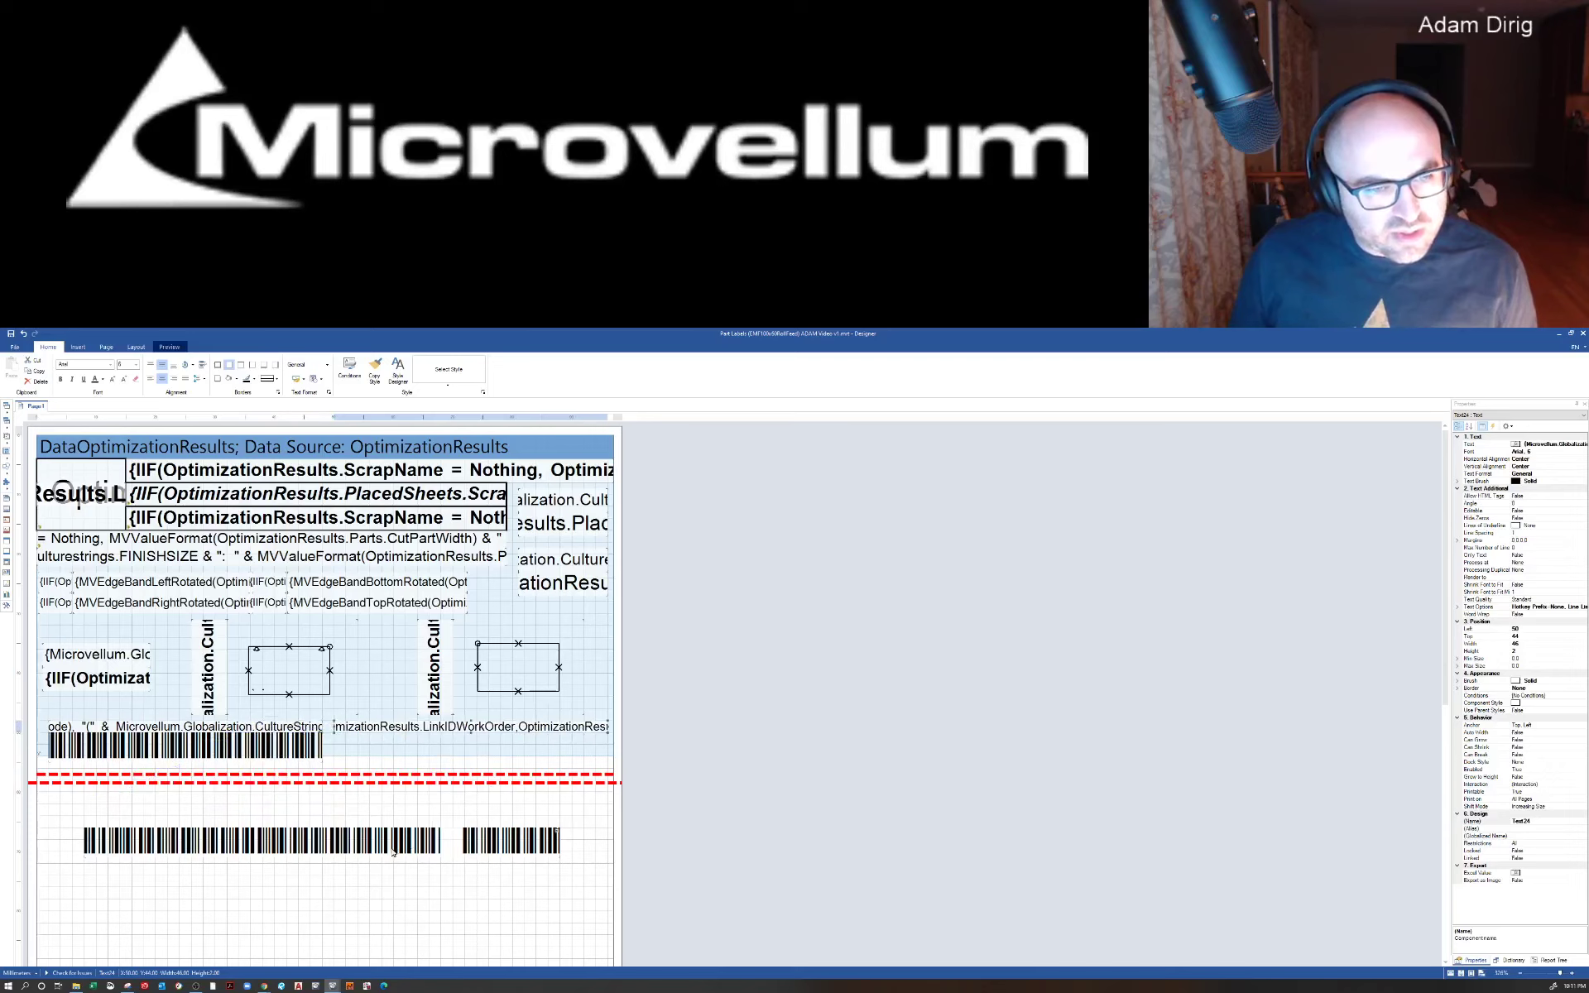
pyautogui.click(558, 842)
pyautogui.moveTo(561, 843); pyautogui.dragTo(550, 753)
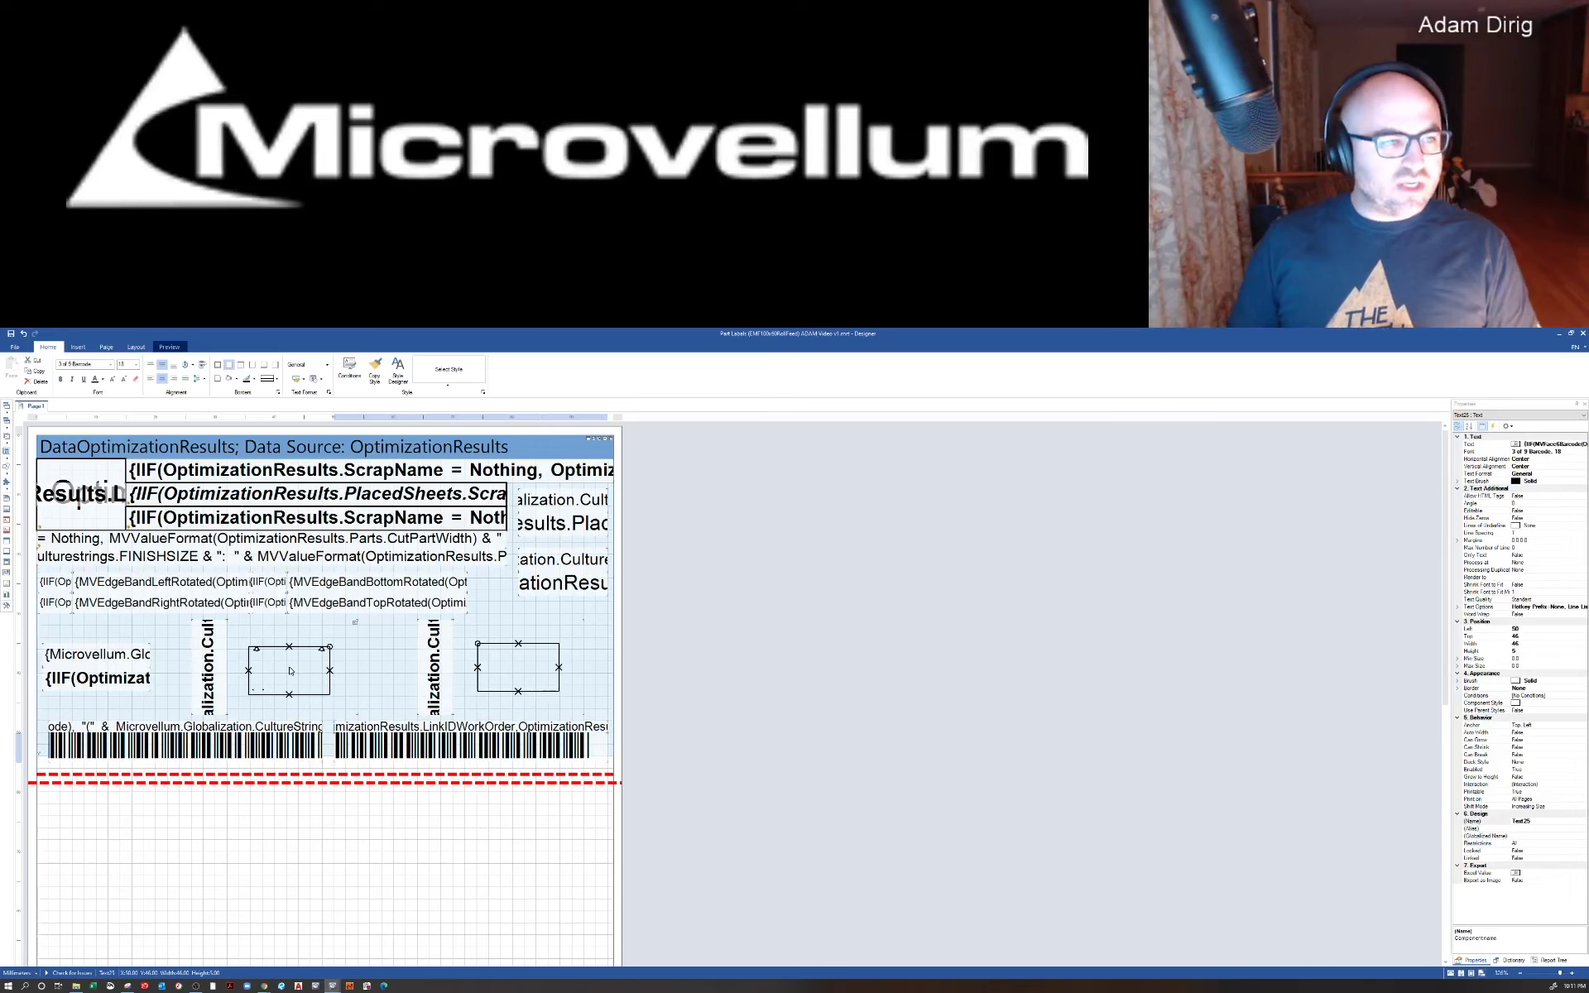
pyautogui.moveTo(429, 841); pyautogui.dragTo(401, 811)
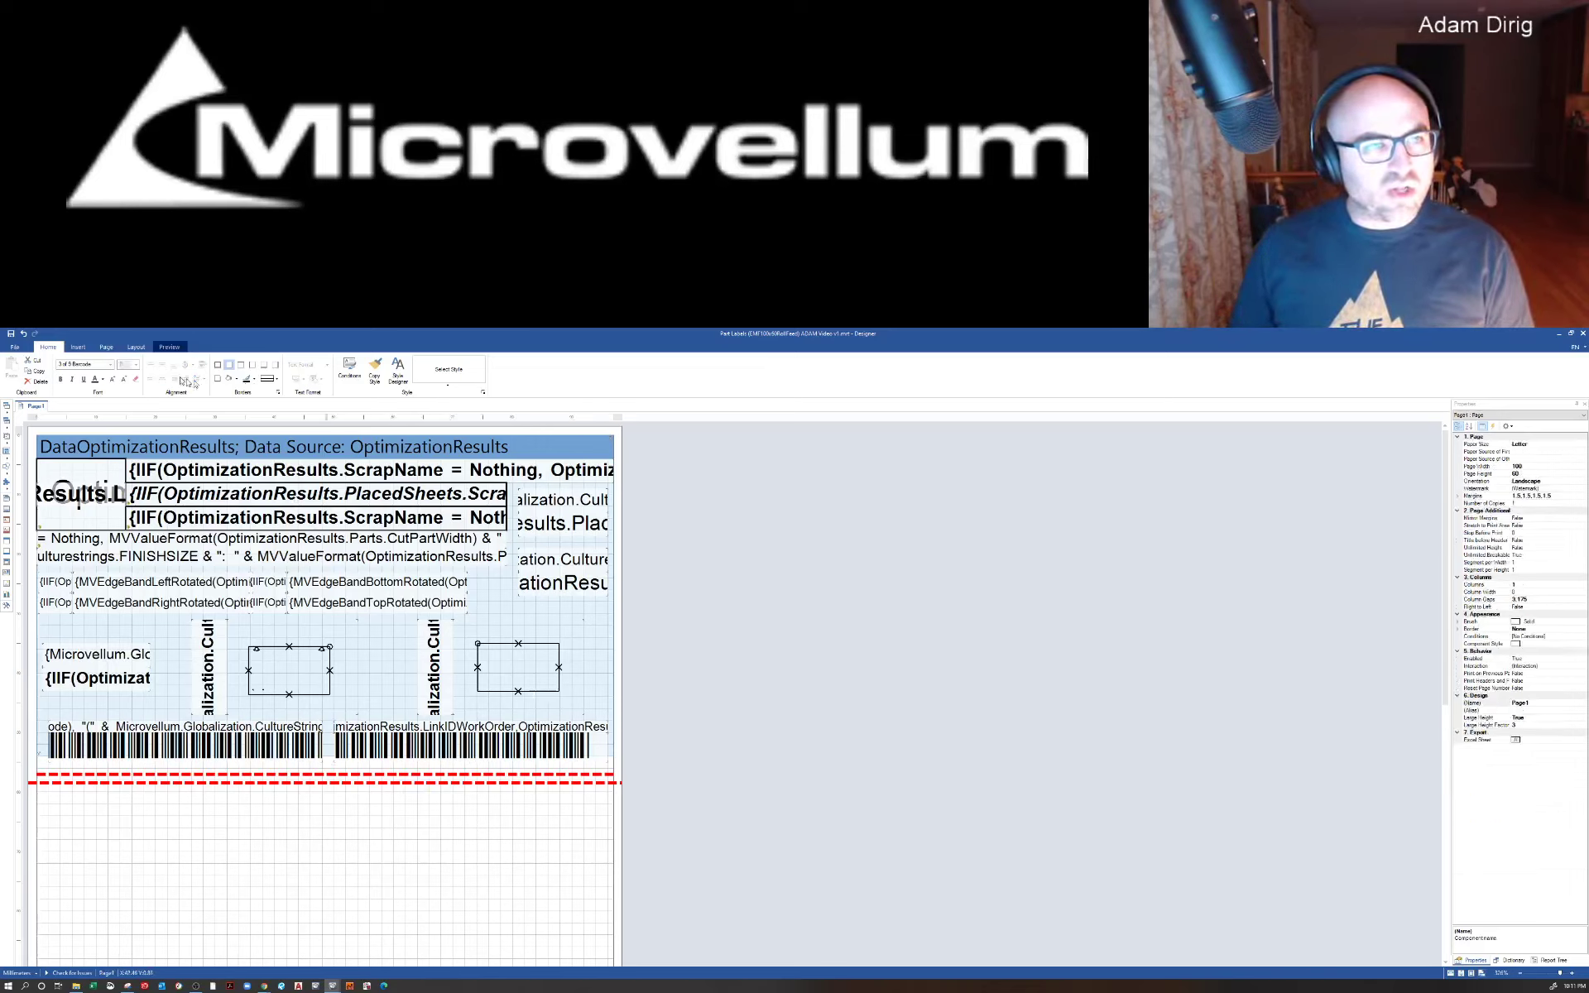
# Step: Preview the report and examine field placement, edge banding and face images across several part labels
pyautogui.click(169, 347)
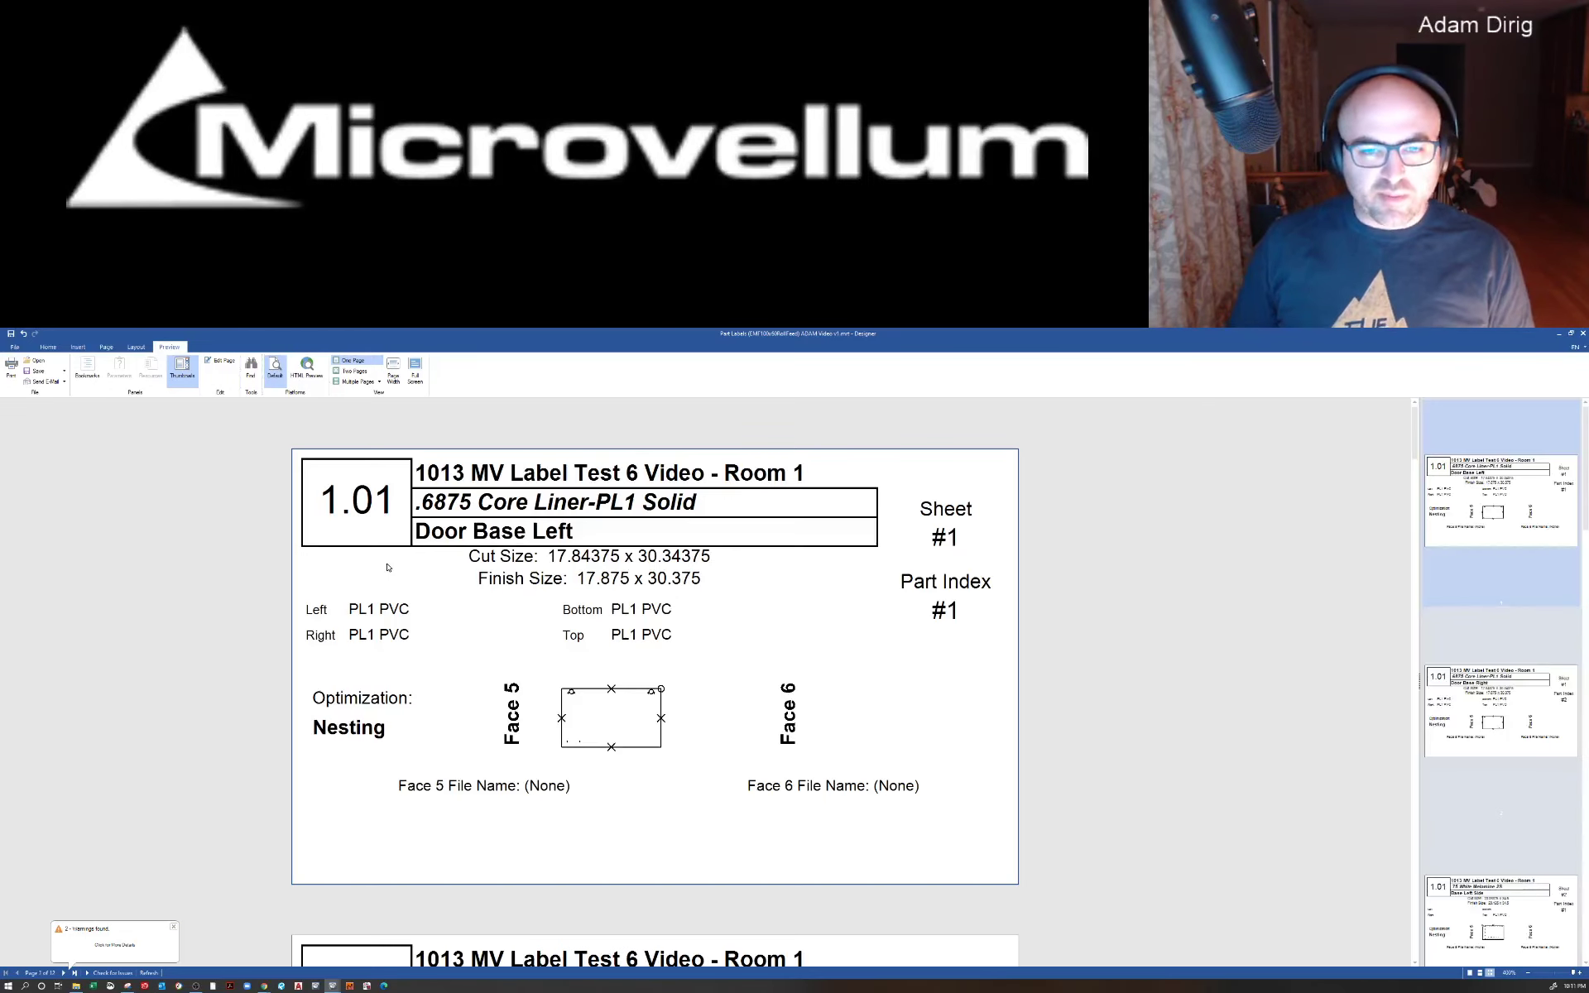
pyautogui.scroll(-1, 522, 640)
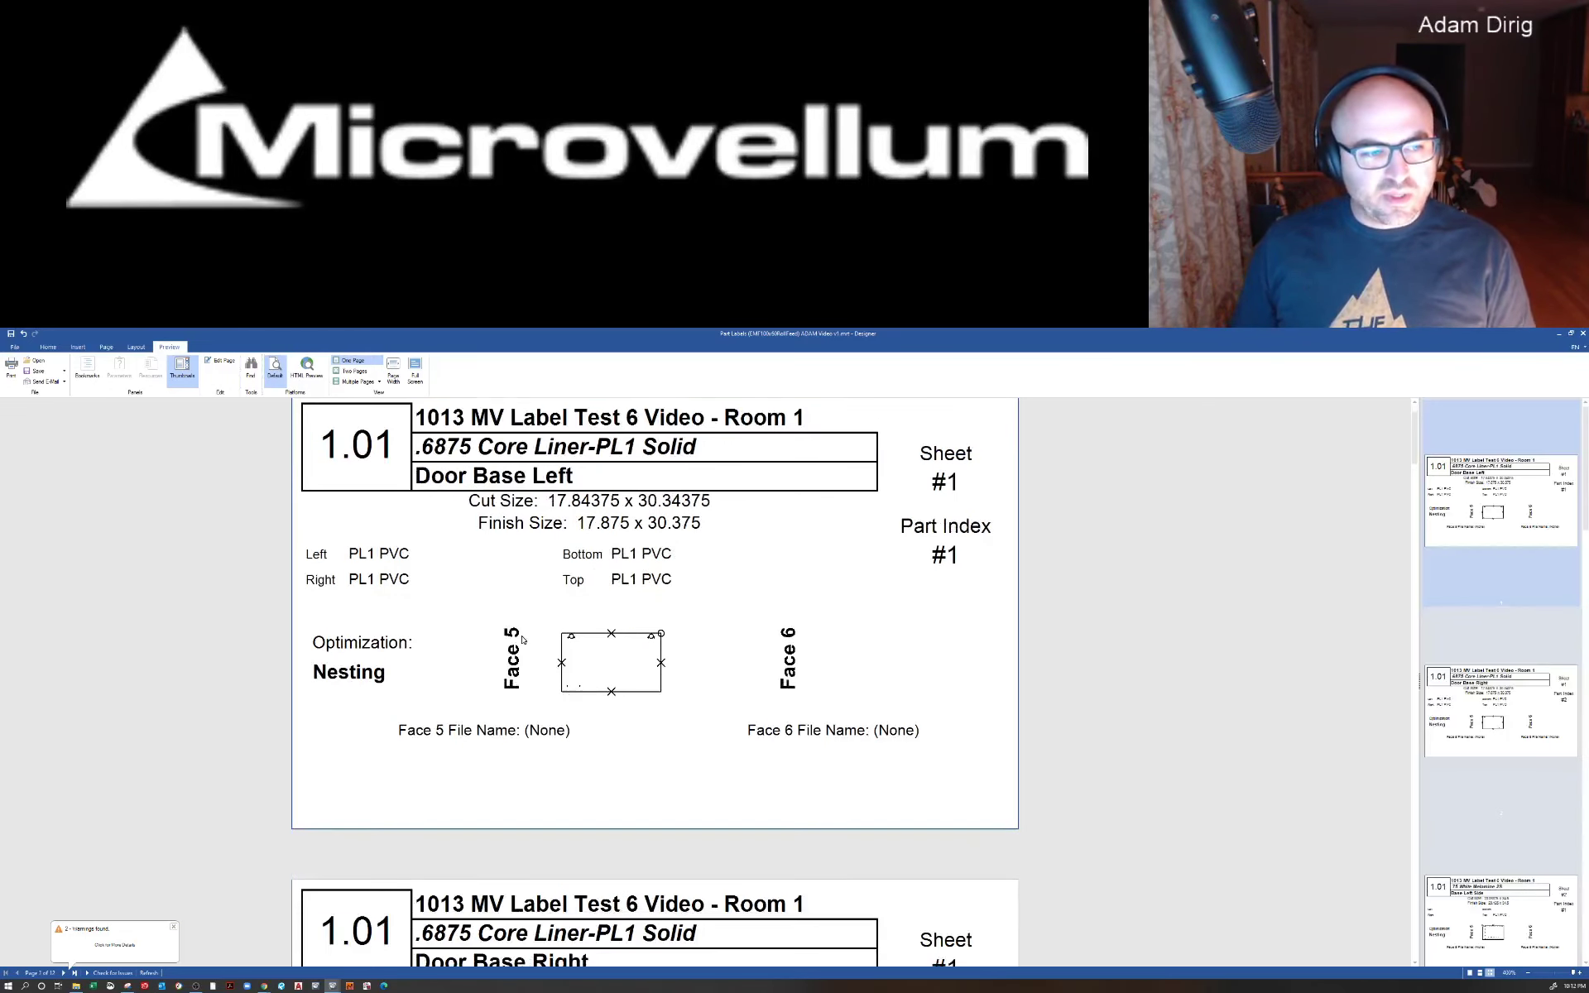
pyautogui.scroll(-5, 522, 640)
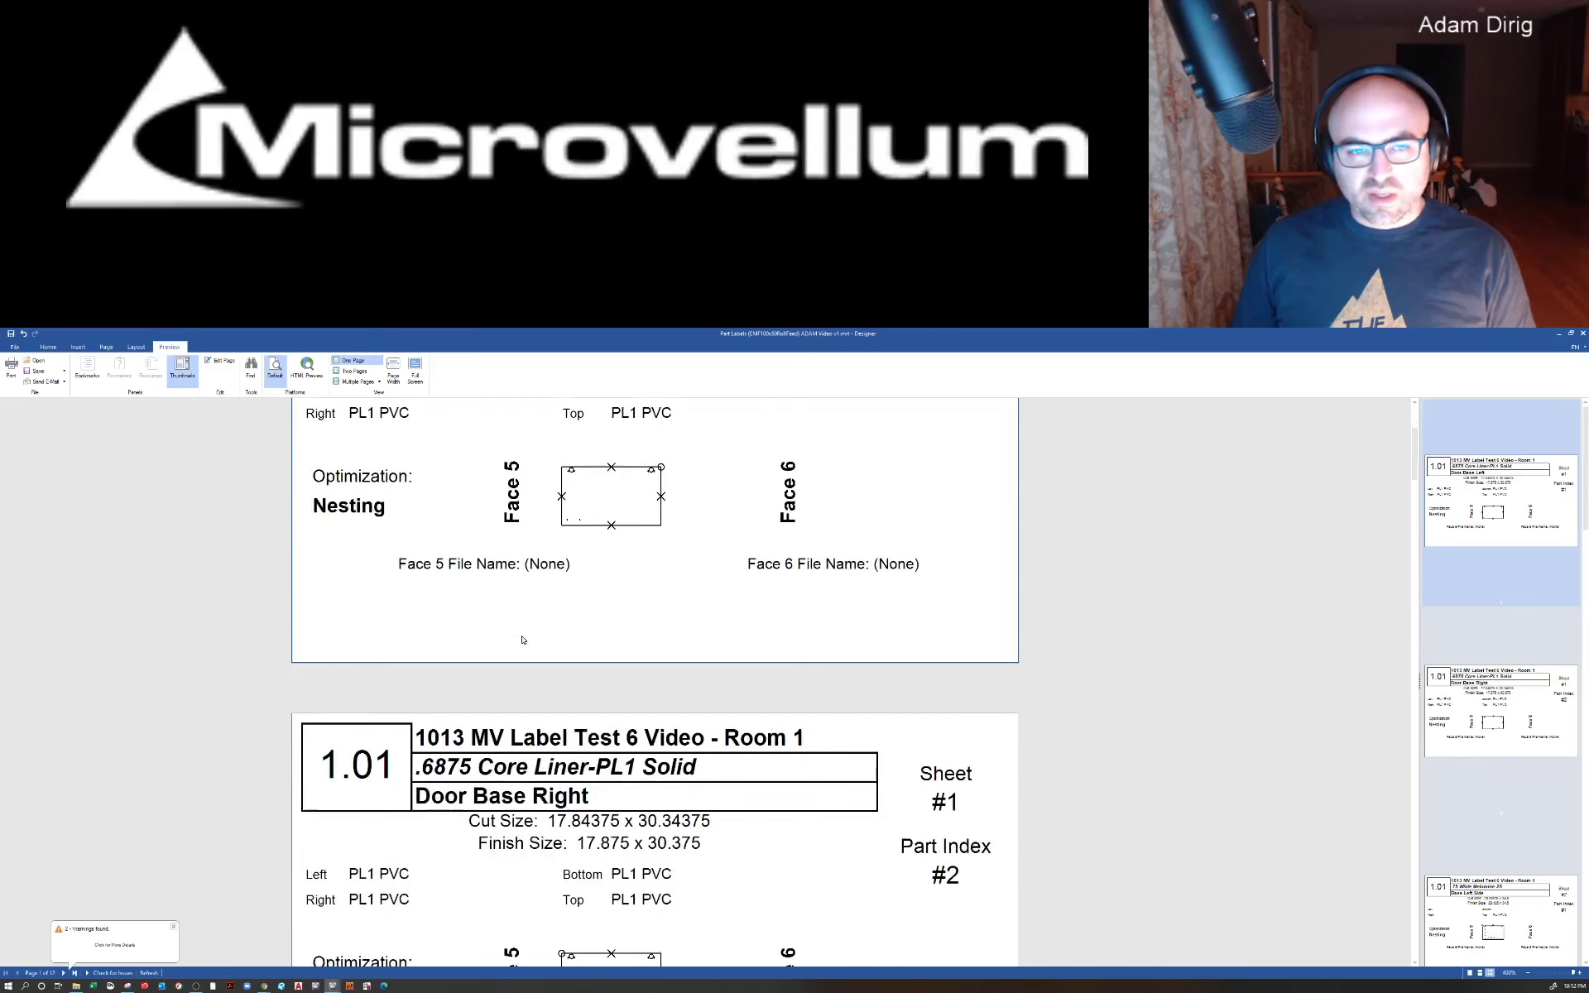
pyautogui.scroll(-2, 522, 640)
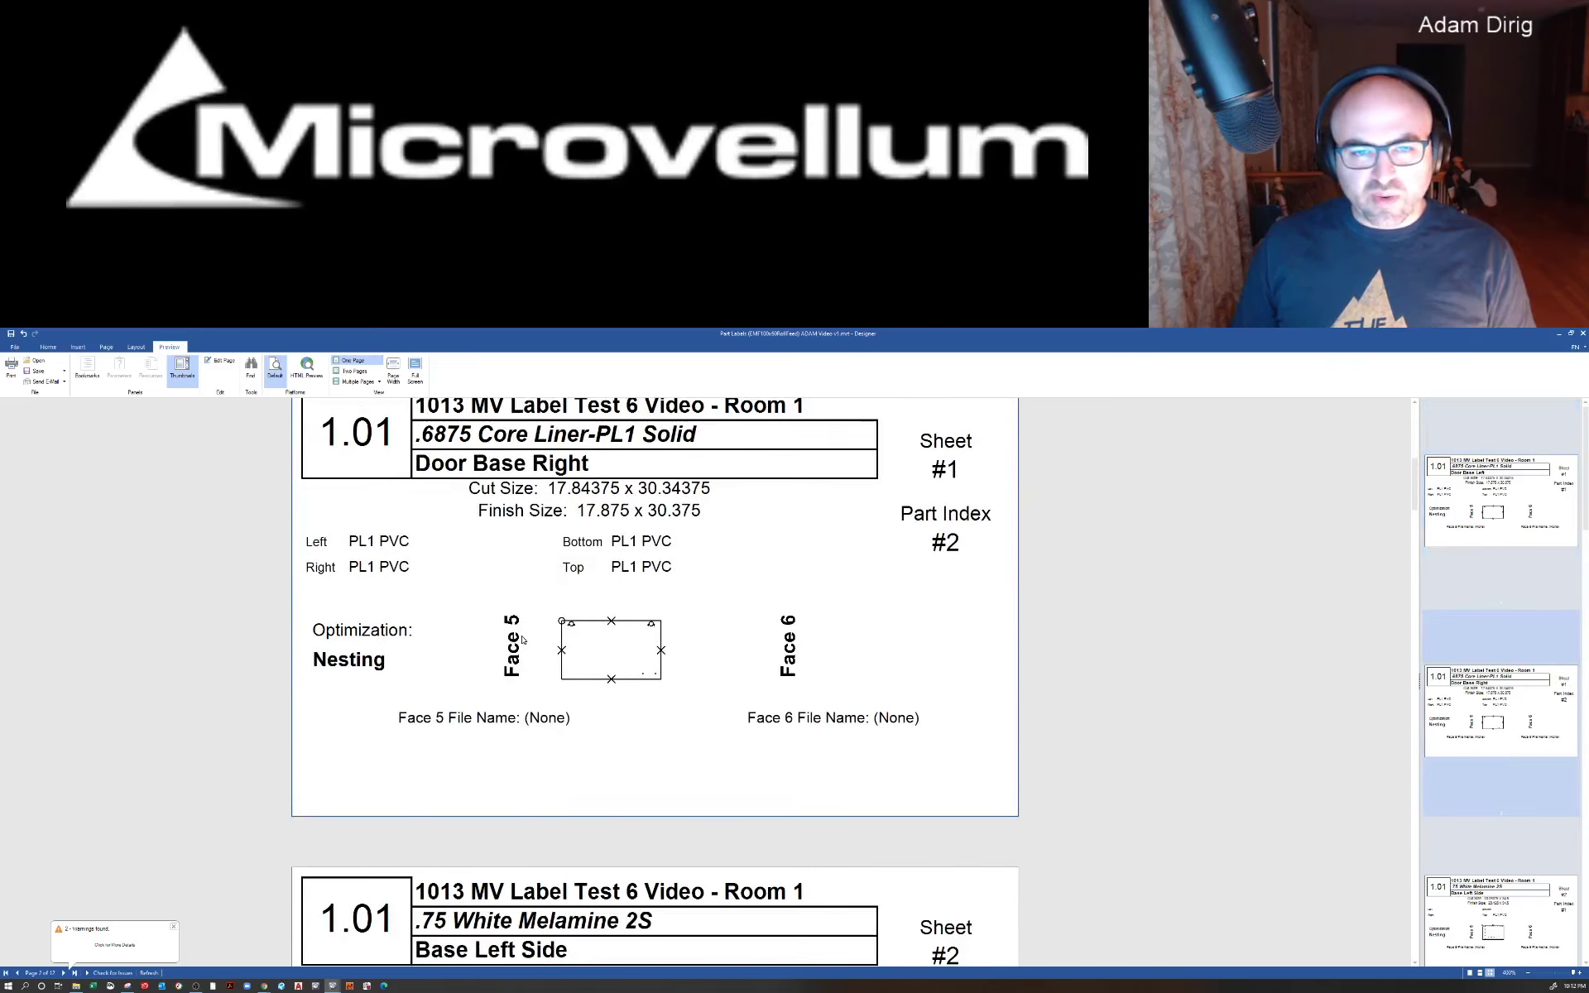
pyautogui.scroll(-7, 522, 640)
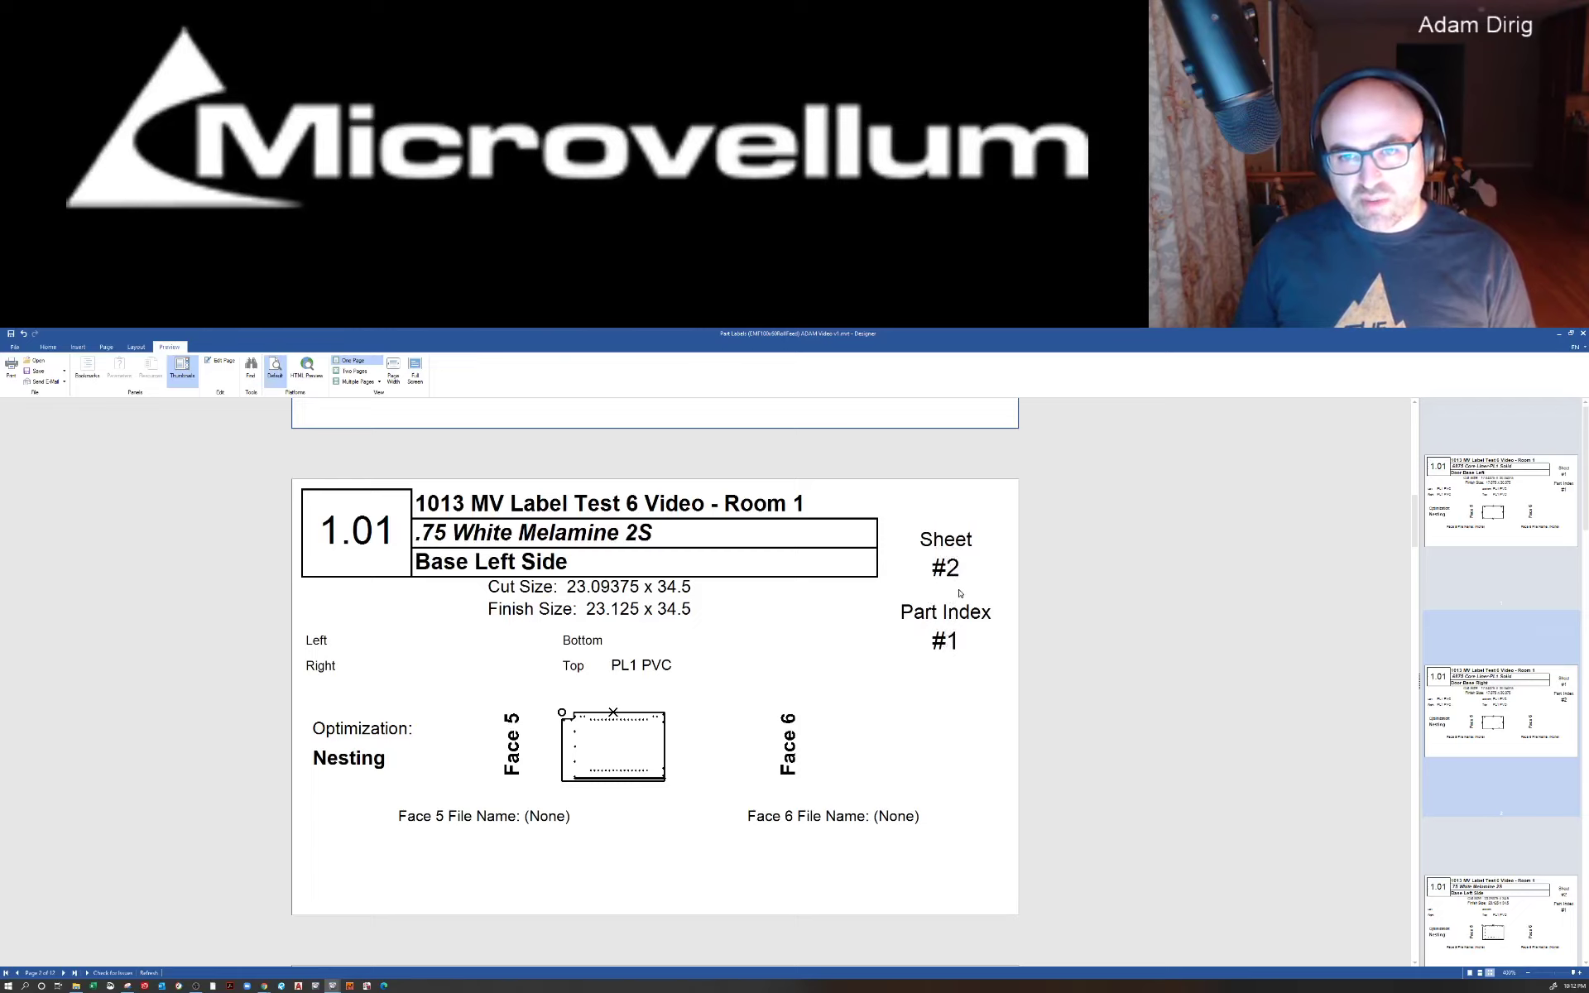
pyautogui.scroll(-8, 868, 676)
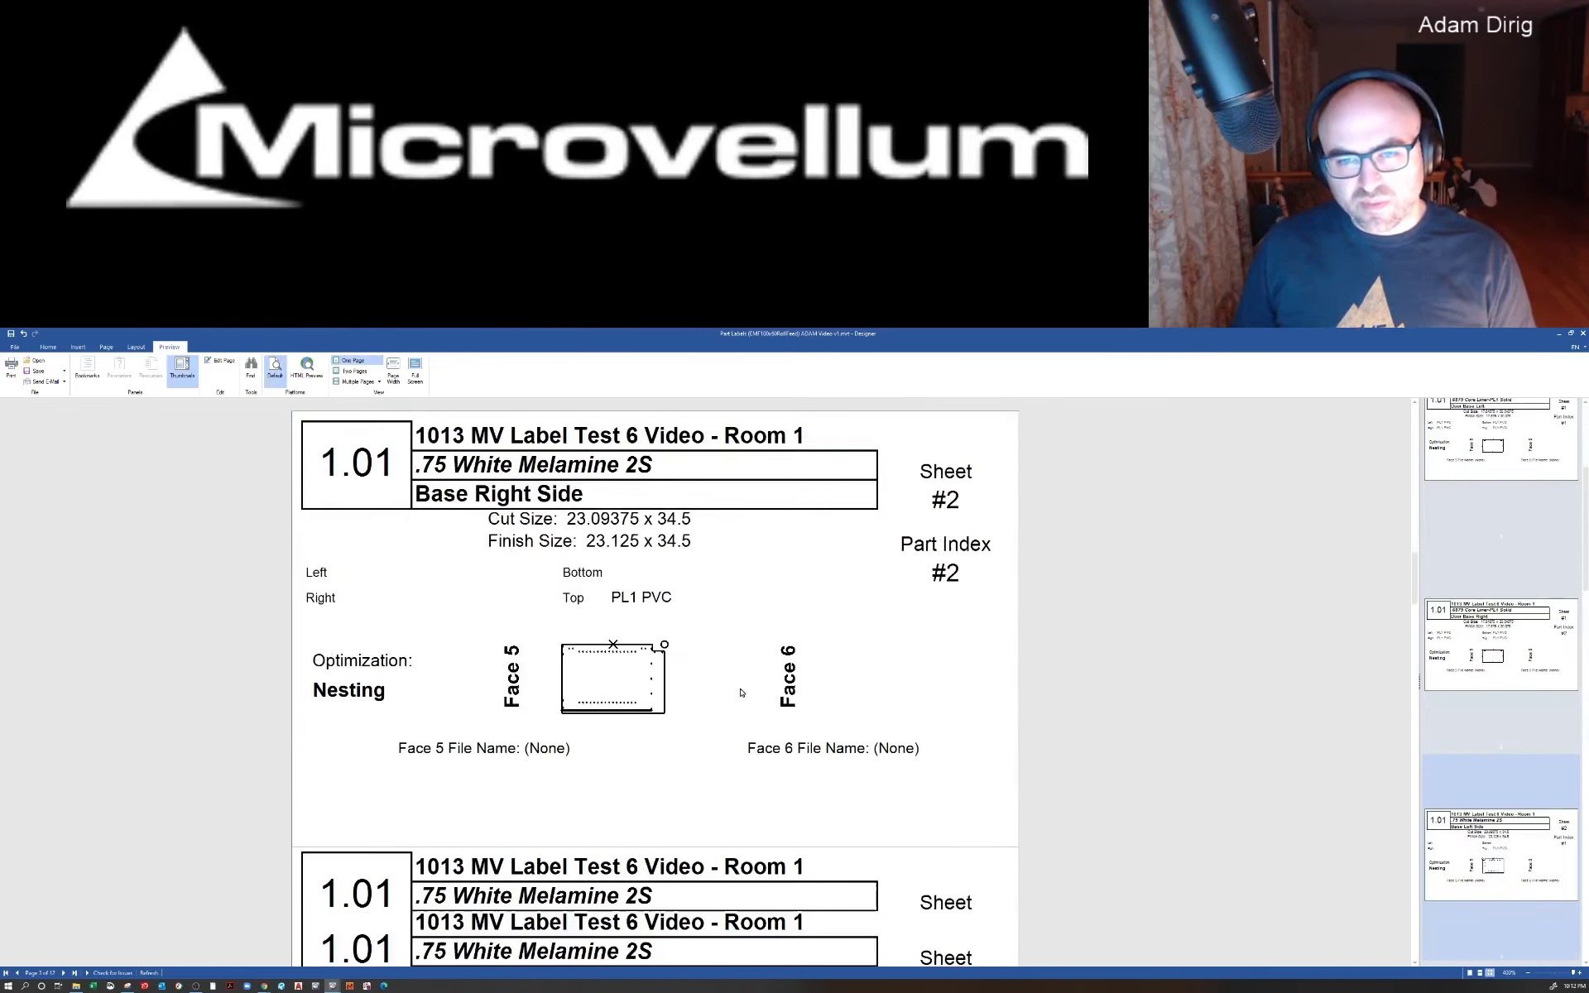
pyautogui.scroll(-3, 742, 694)
pyautogui.scroll(4, 741, 693)
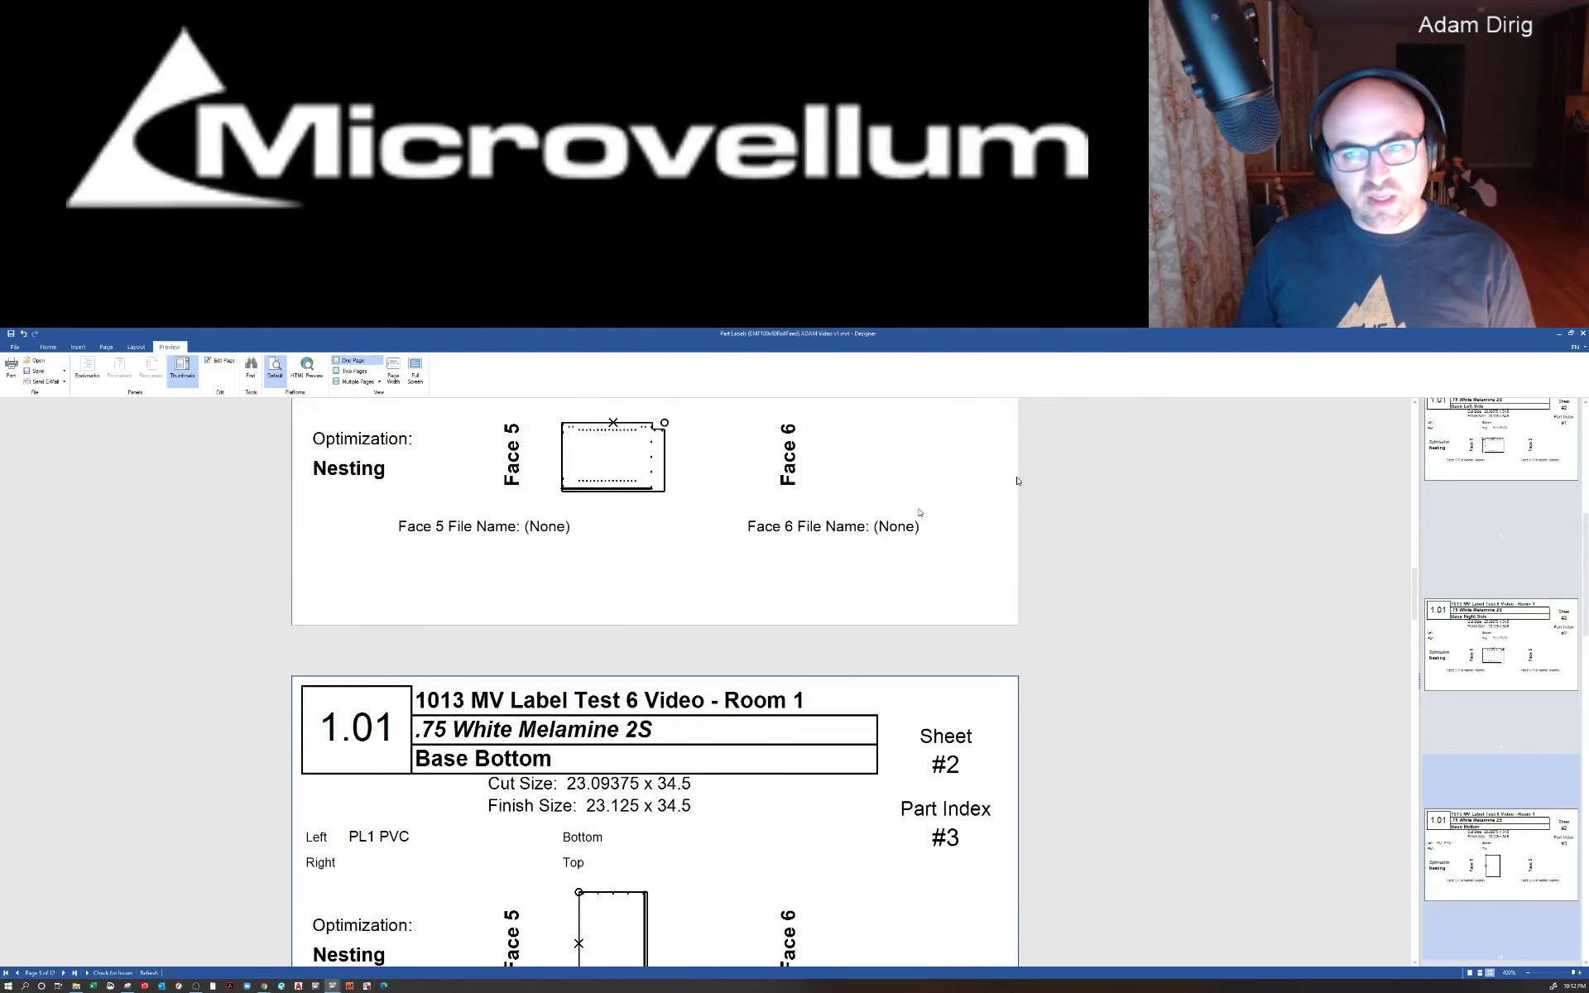
# Step: Return from the preview to the label layout, and close the report designer and the report viewer
pyautogui.click(48, 348)
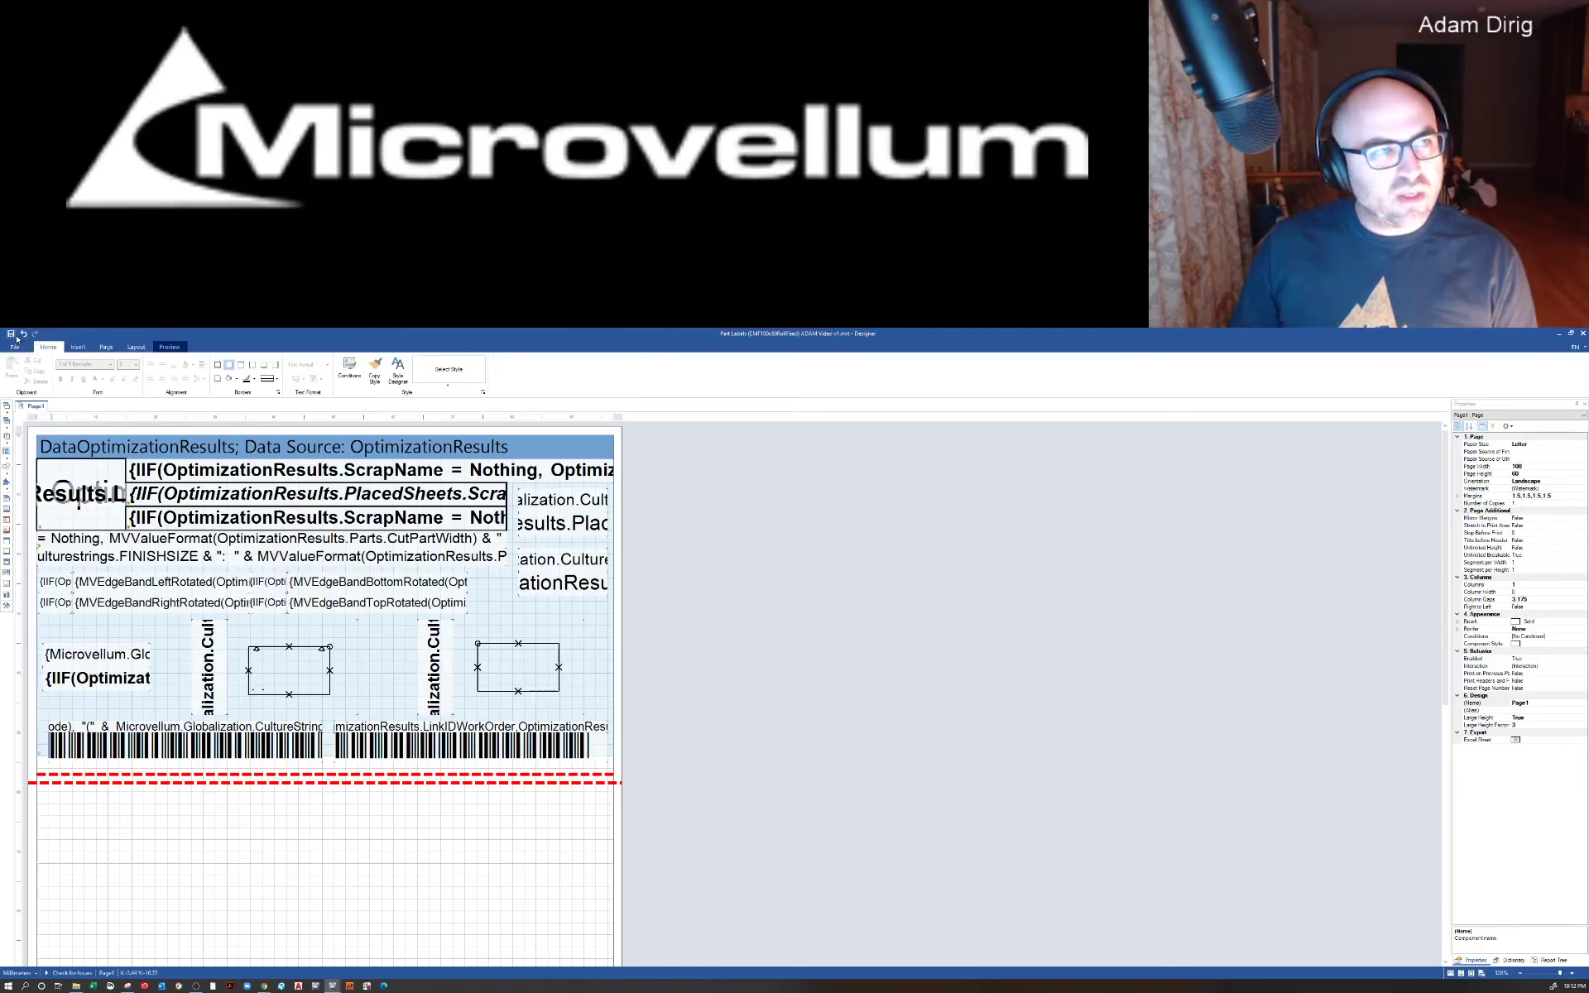
pyautogui.click(1581, 337)
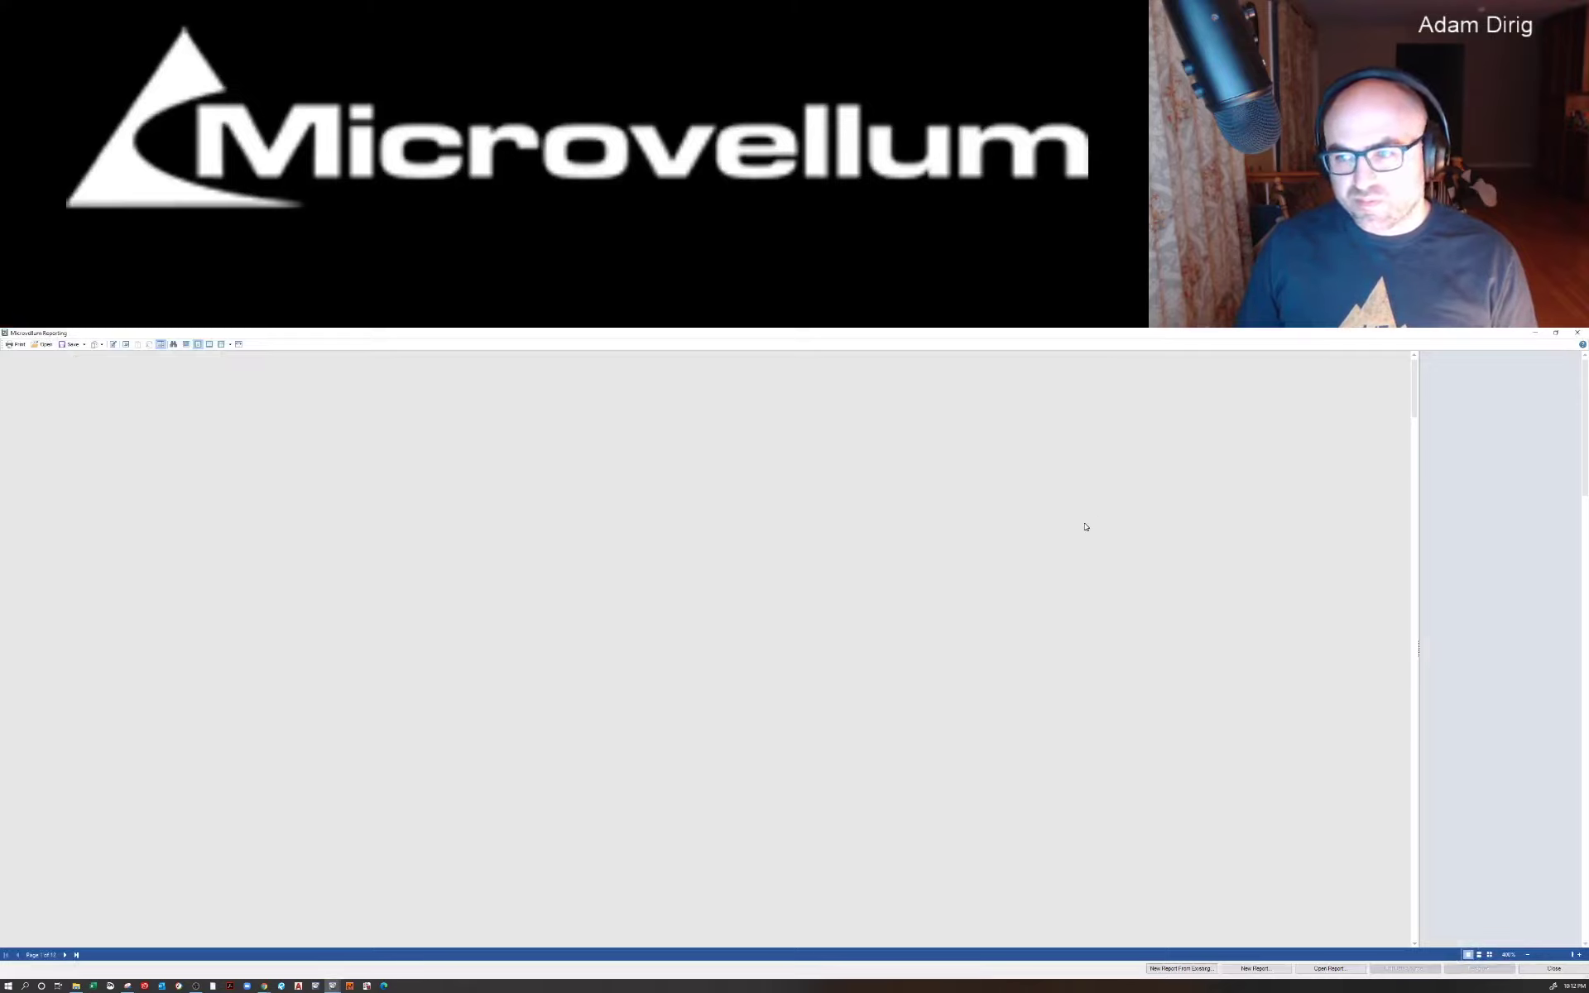
pyautogui.click(1547, 969)
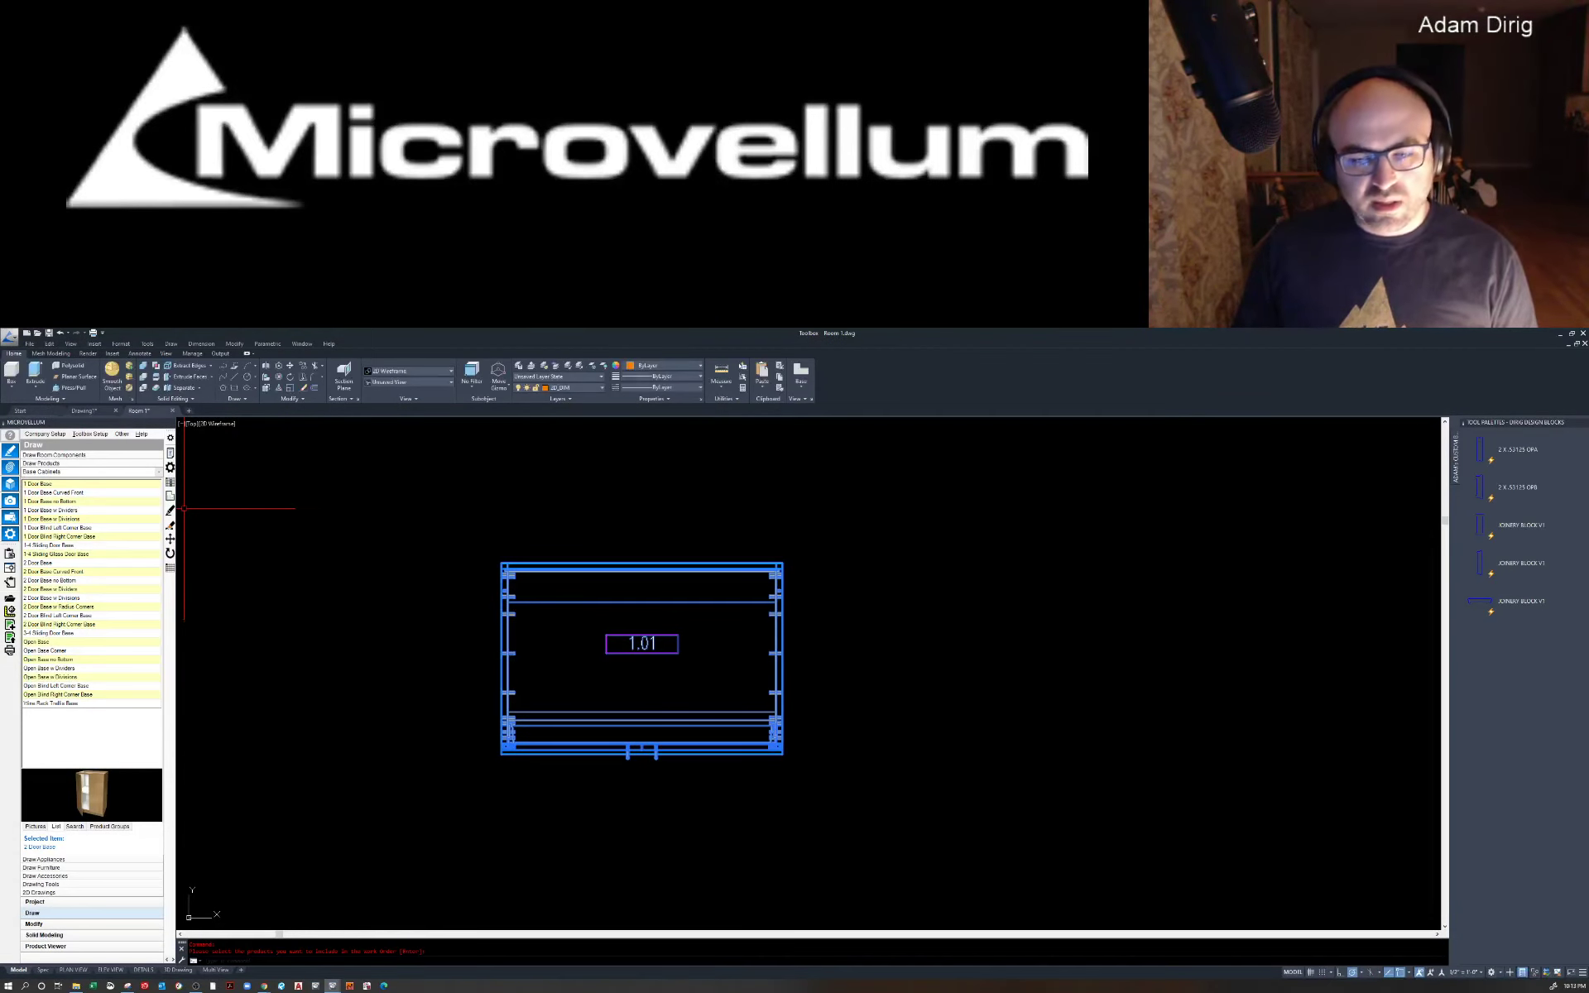
# Step: Open the Processing Center and look through its list of part label reports for the custom 100 x 60 mm label
pyautogui.click(289, 597)
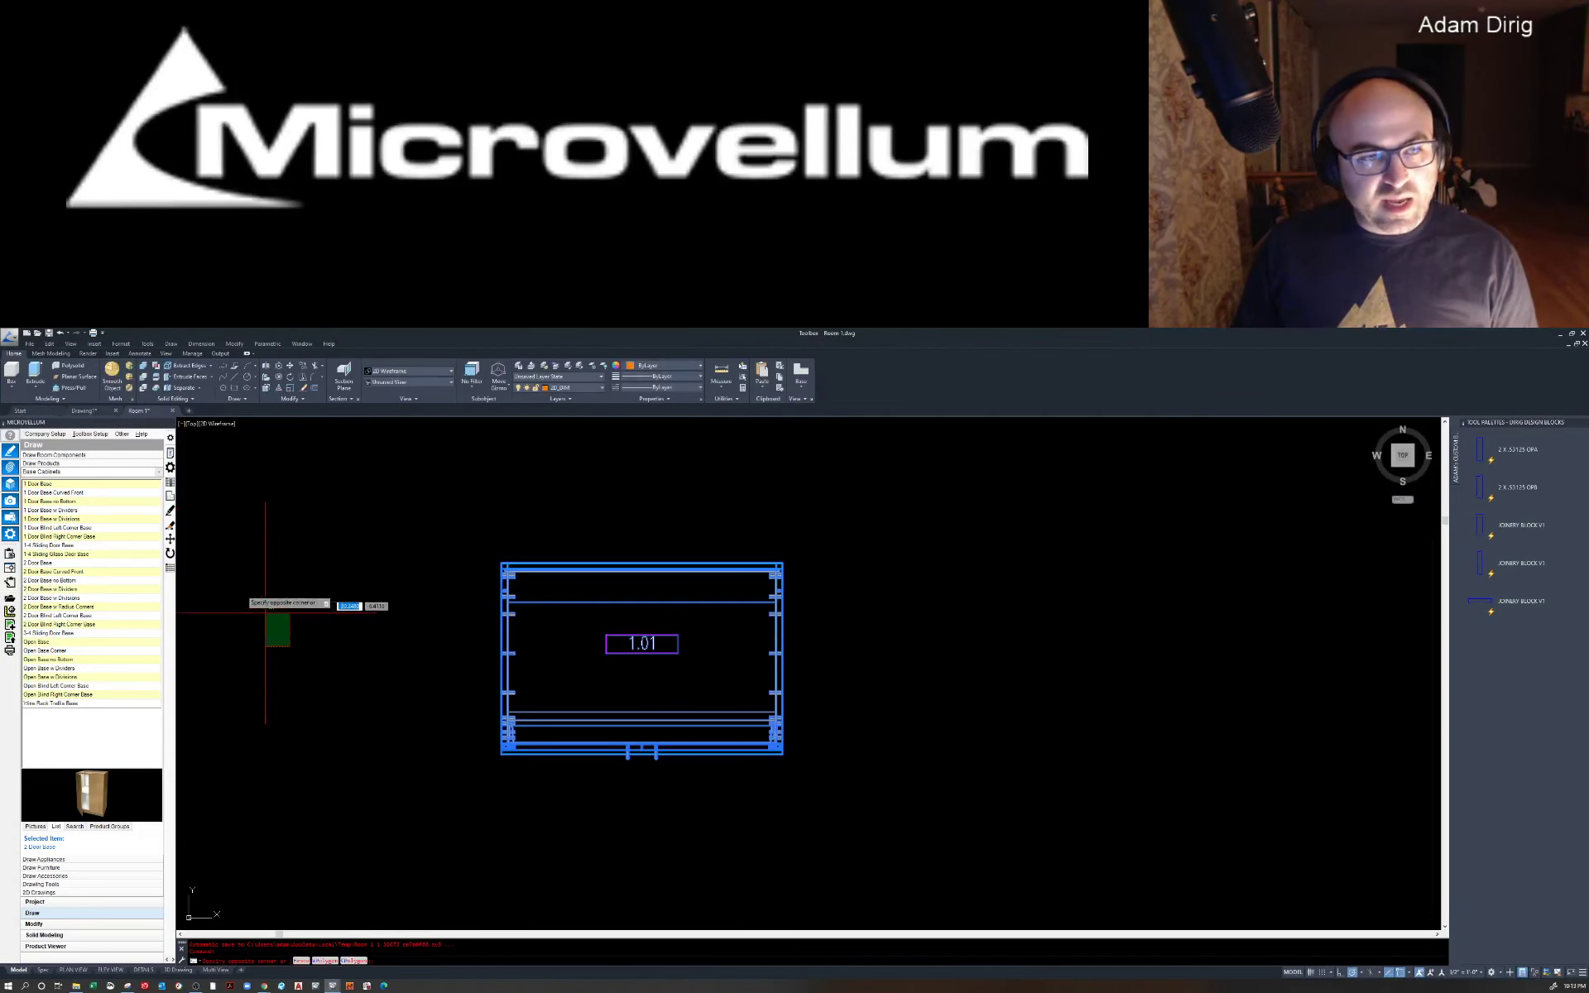
pyautogui.click(10, 582)
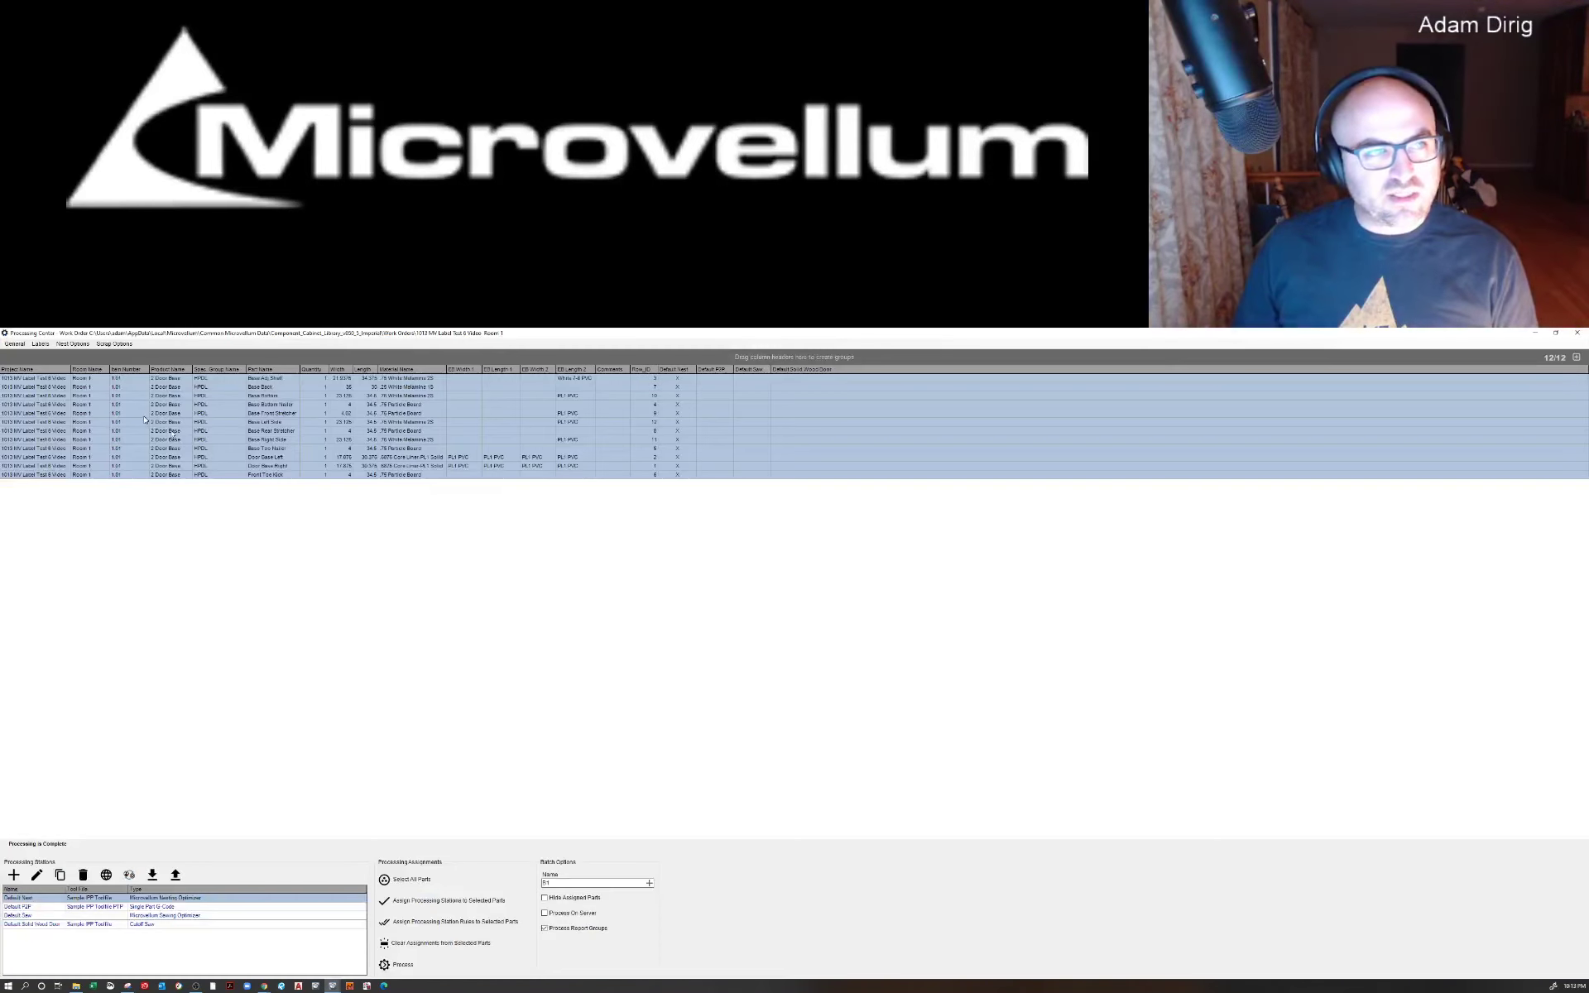
pyautogui.click(38, 344)
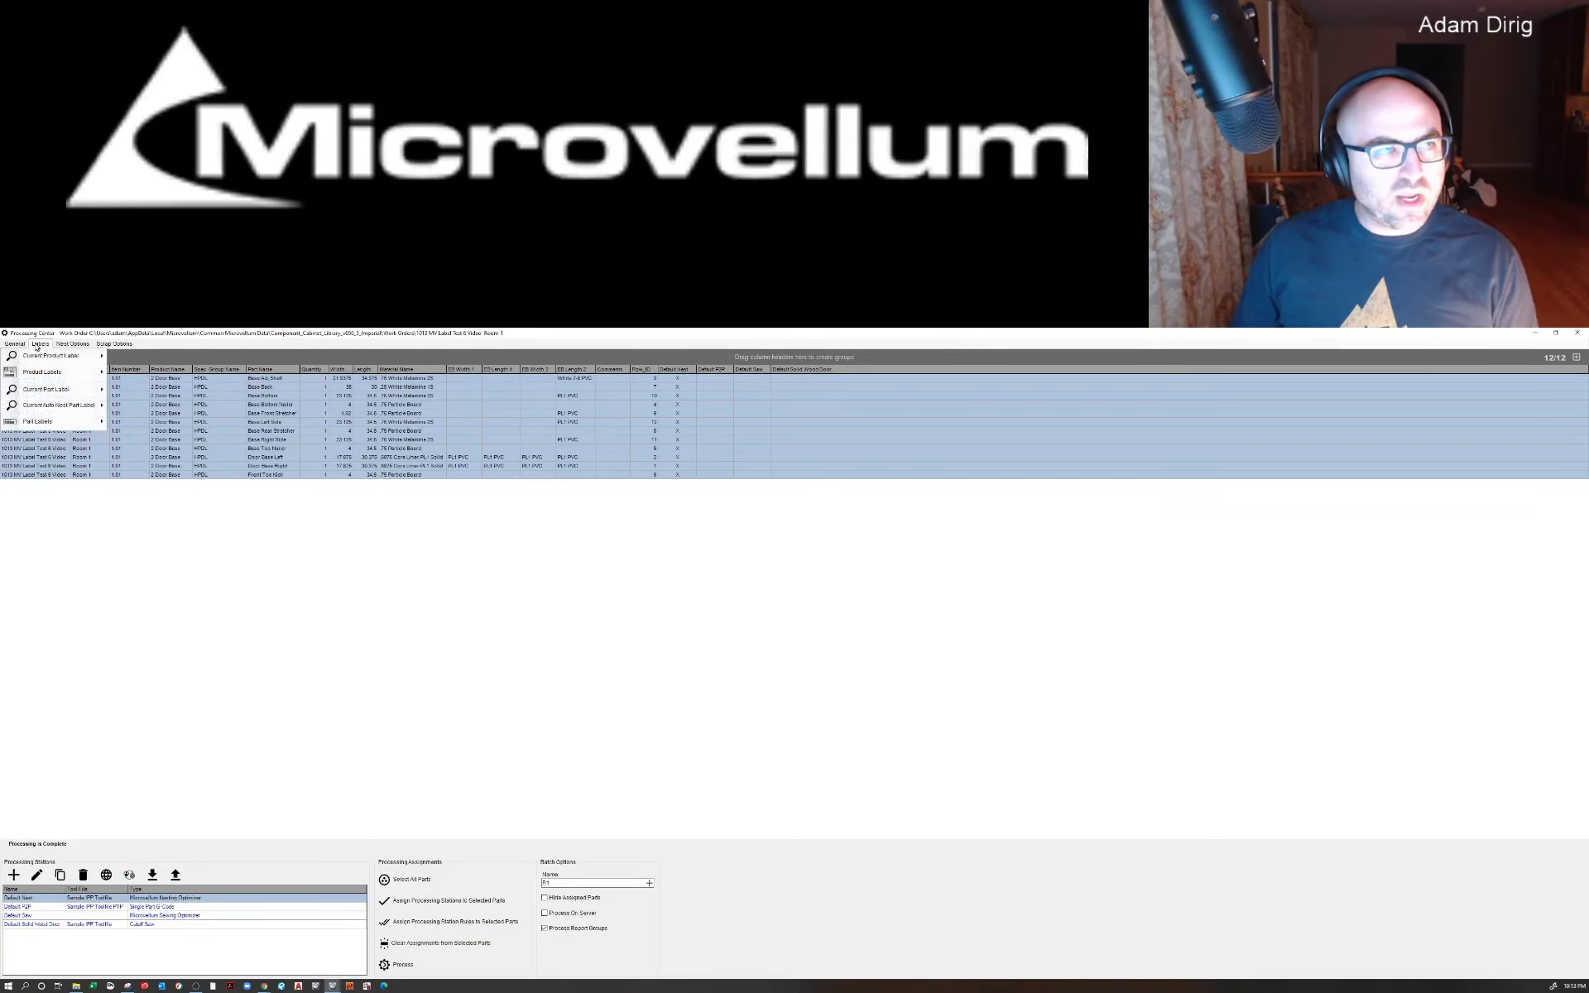
pyautogui.click(35, 421)
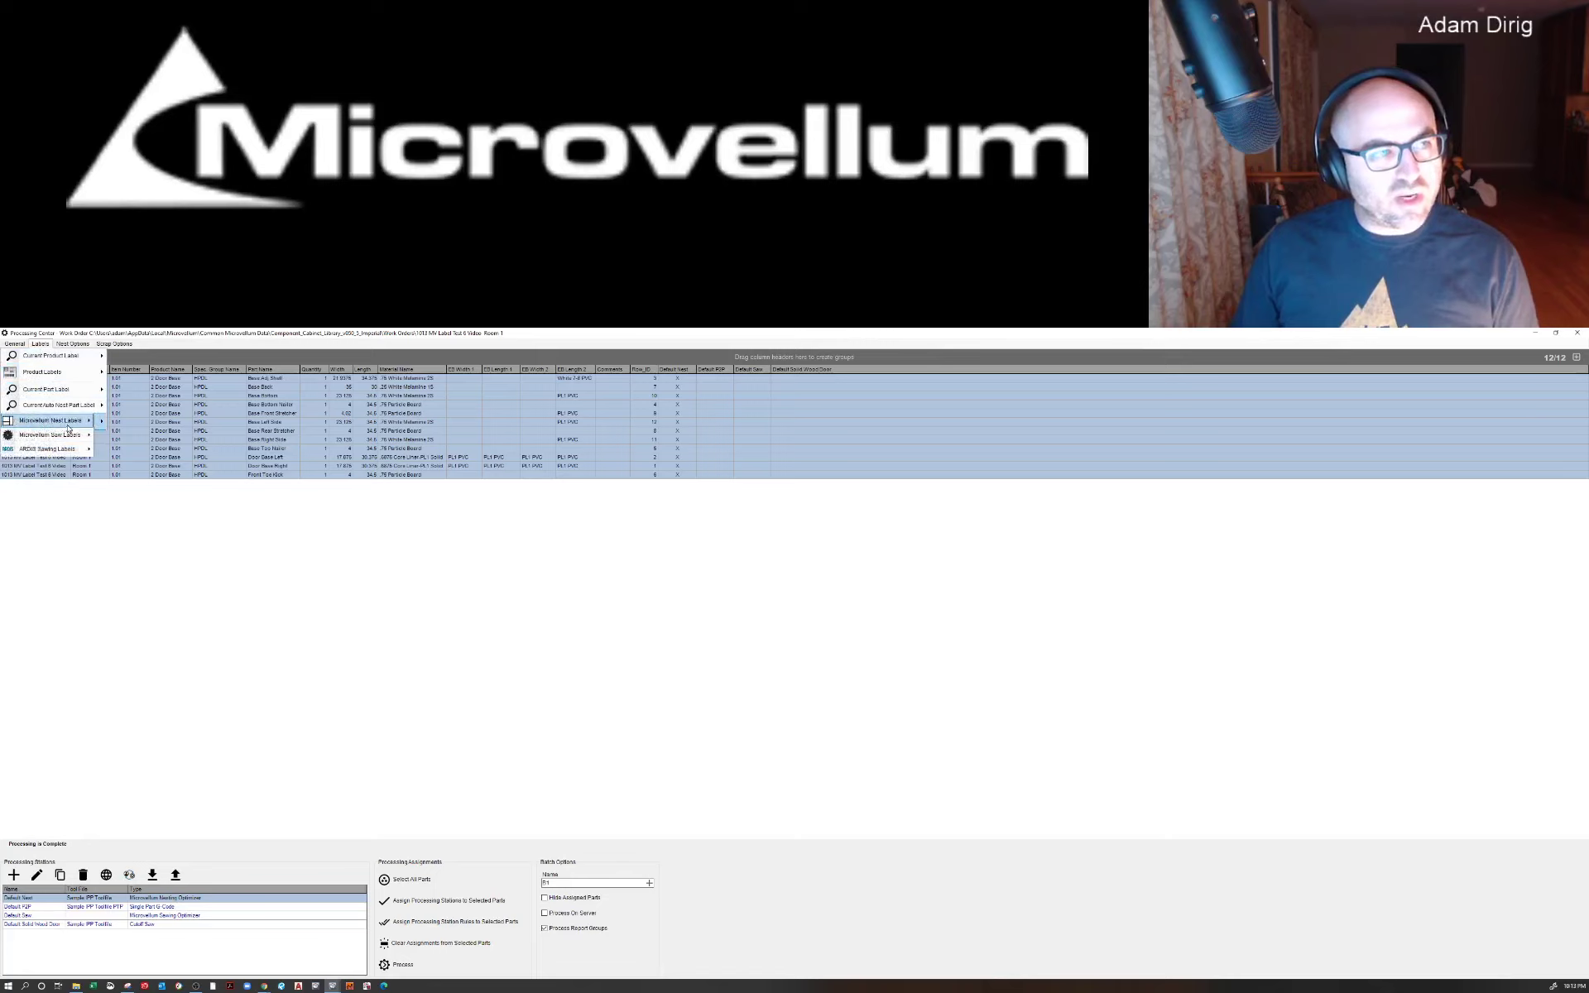
pyautogui.moveTo(24, 405)
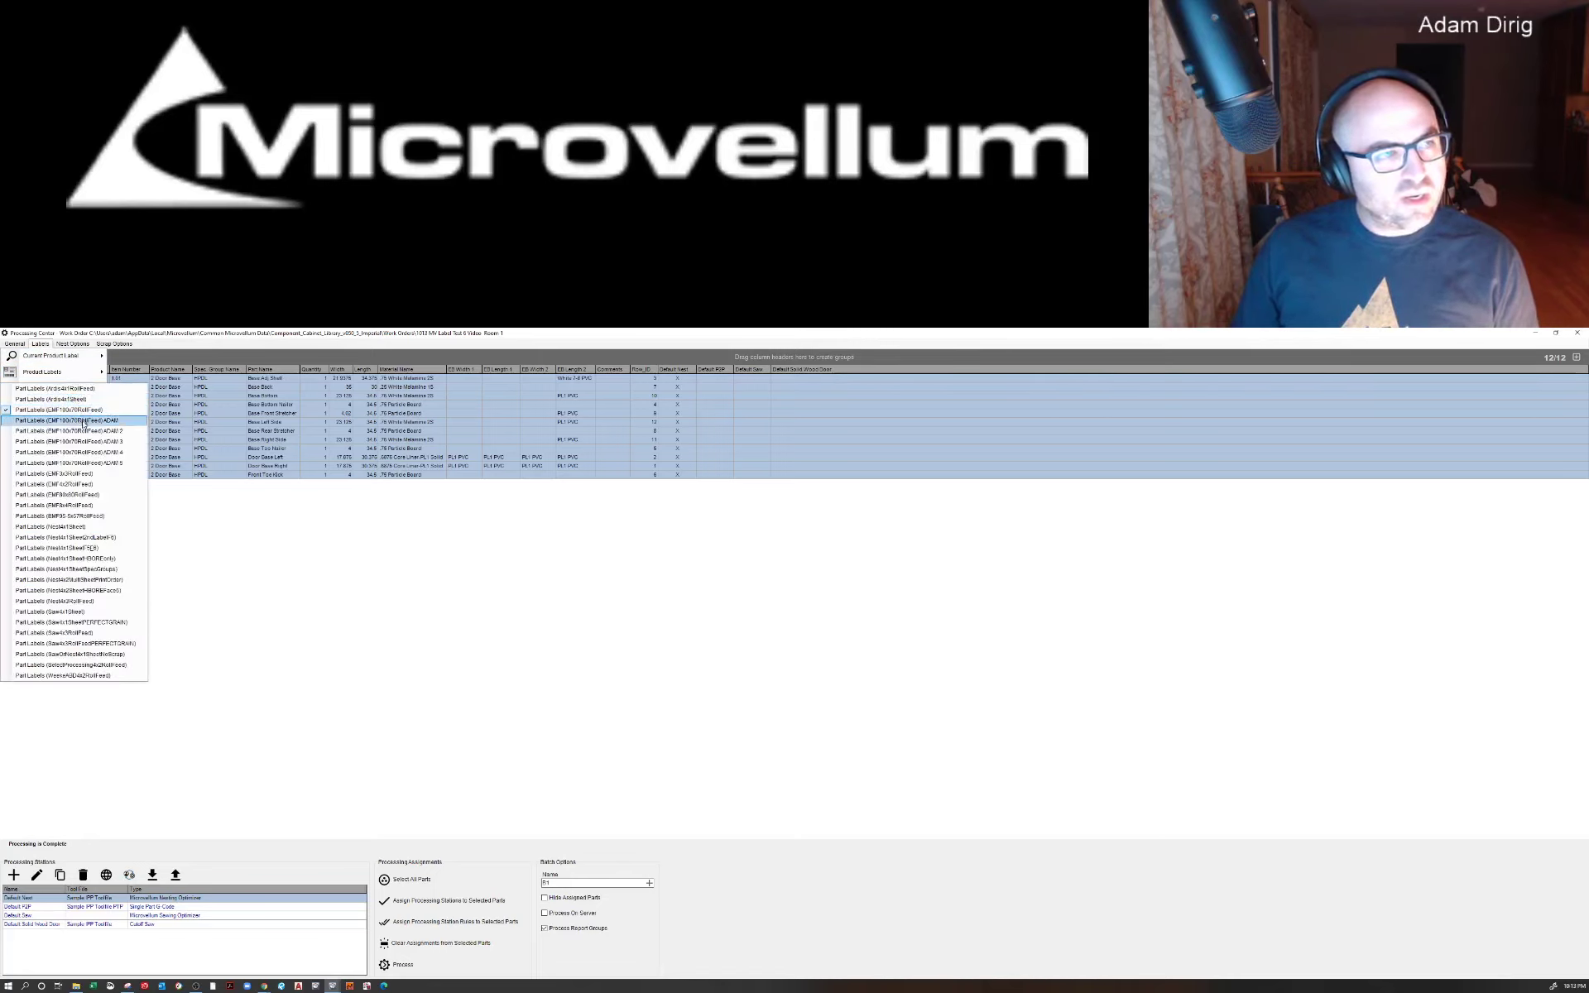
pyautogui.click(351, 639)
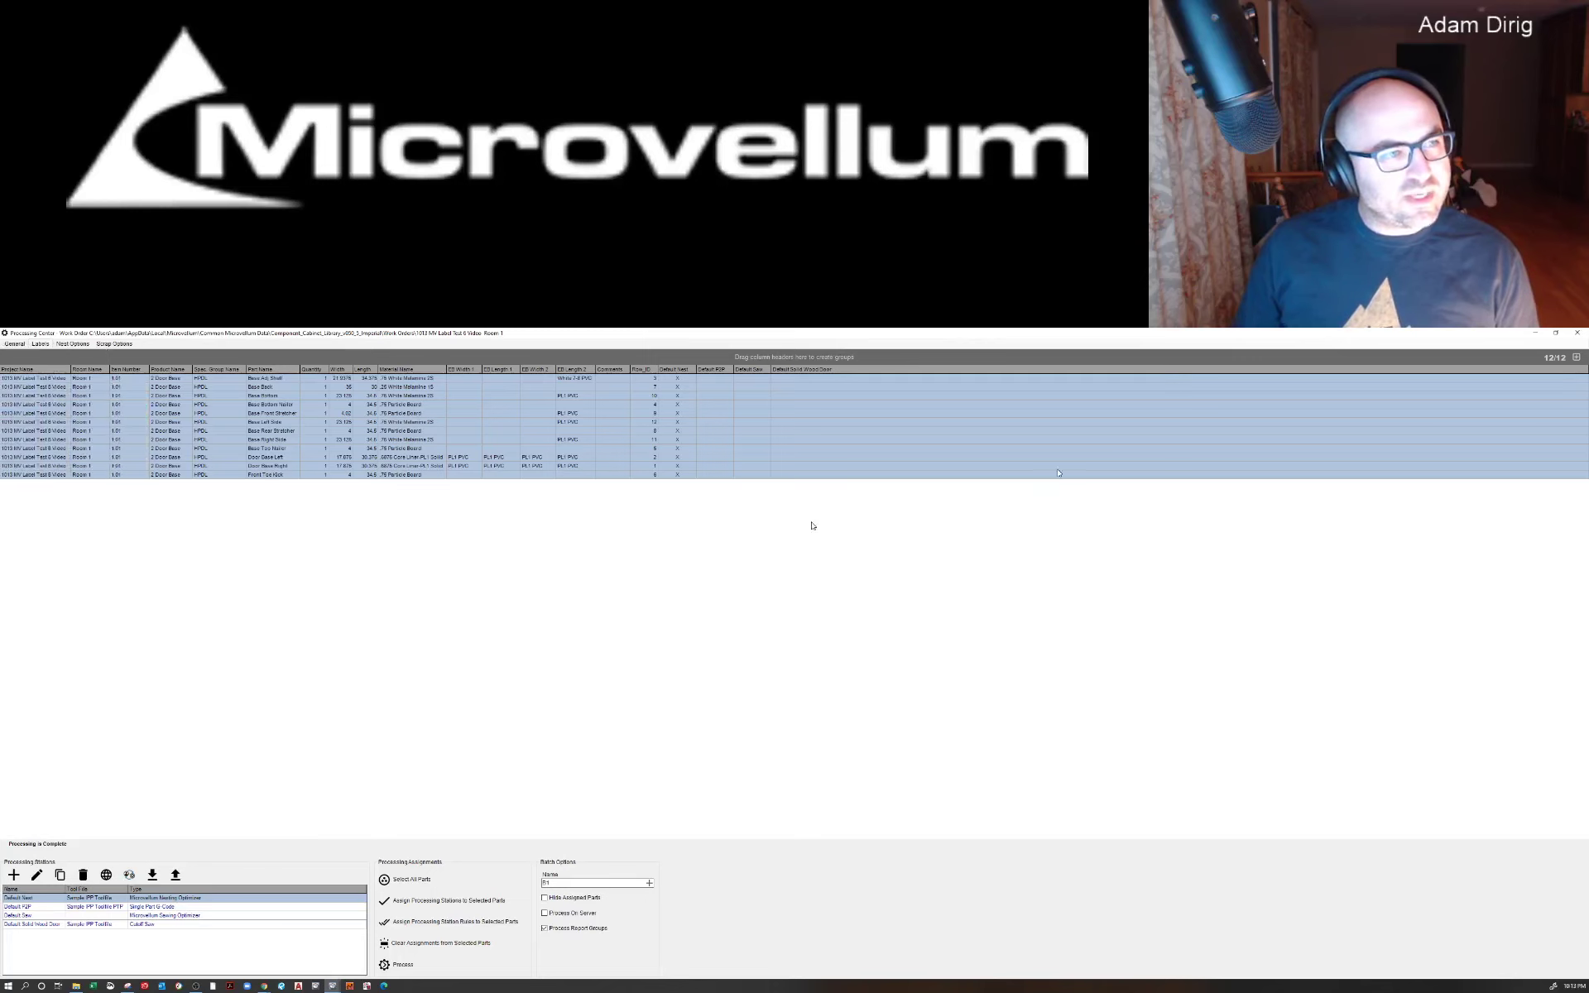
# Step: Close the Processing Center and reopen it with the work order 1013 MV Label Test 6 Video - Room 1
pyautogui.click(1577, 333)
pyautogui.click(307, 585)
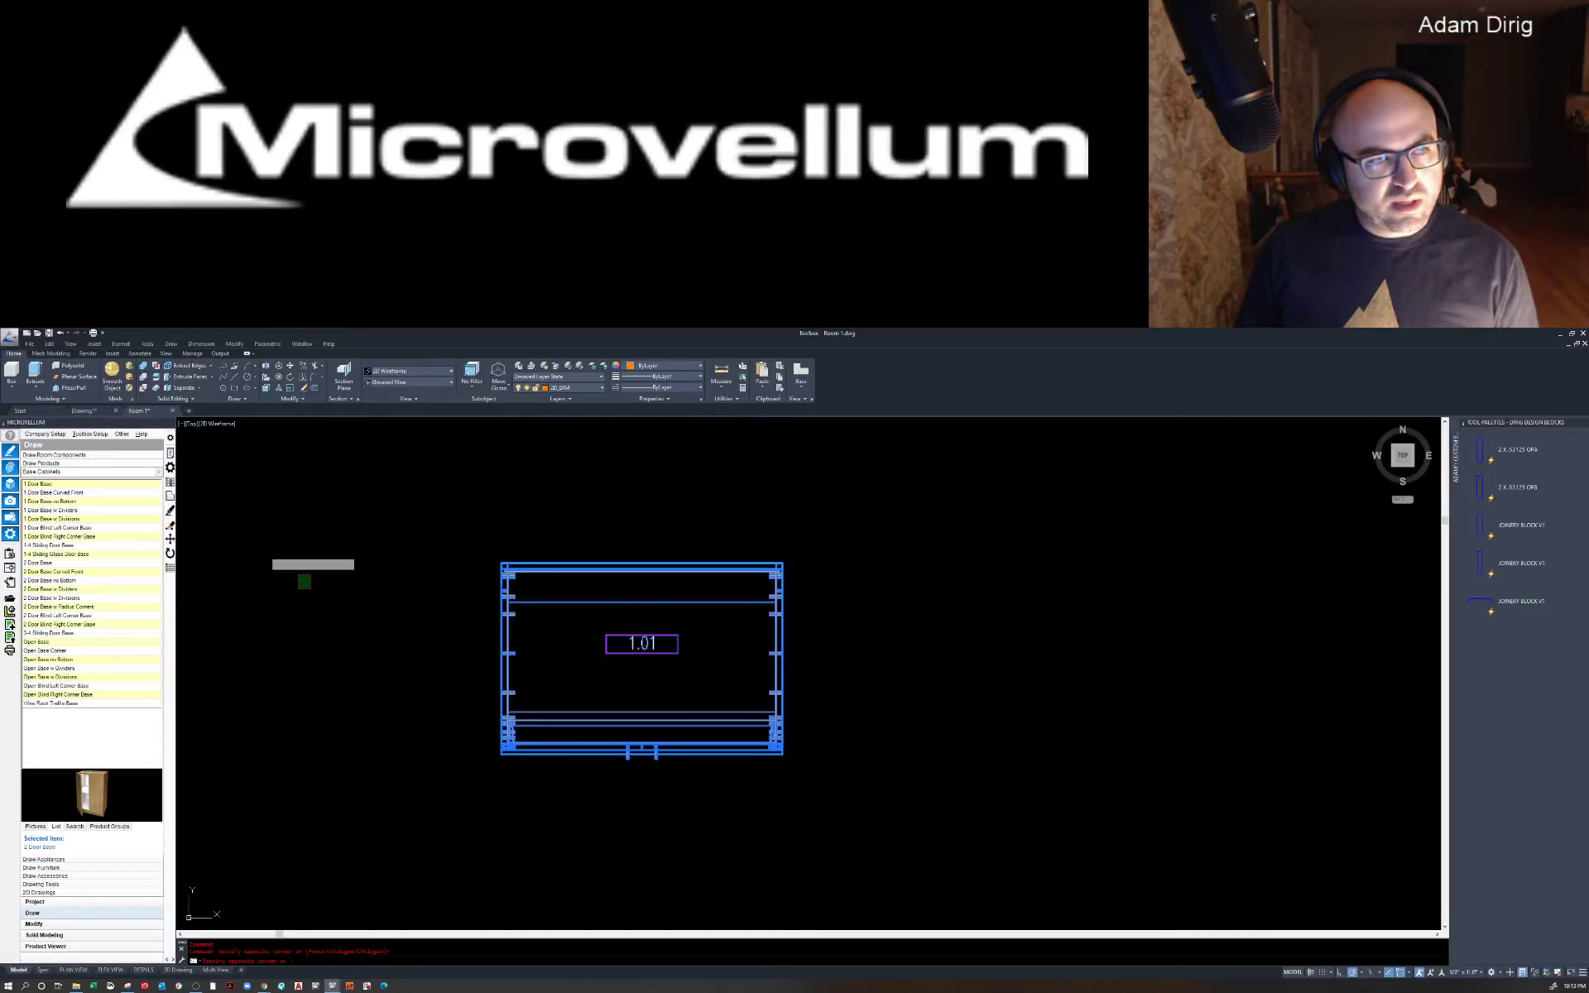
pyautogui.click(283, 558)
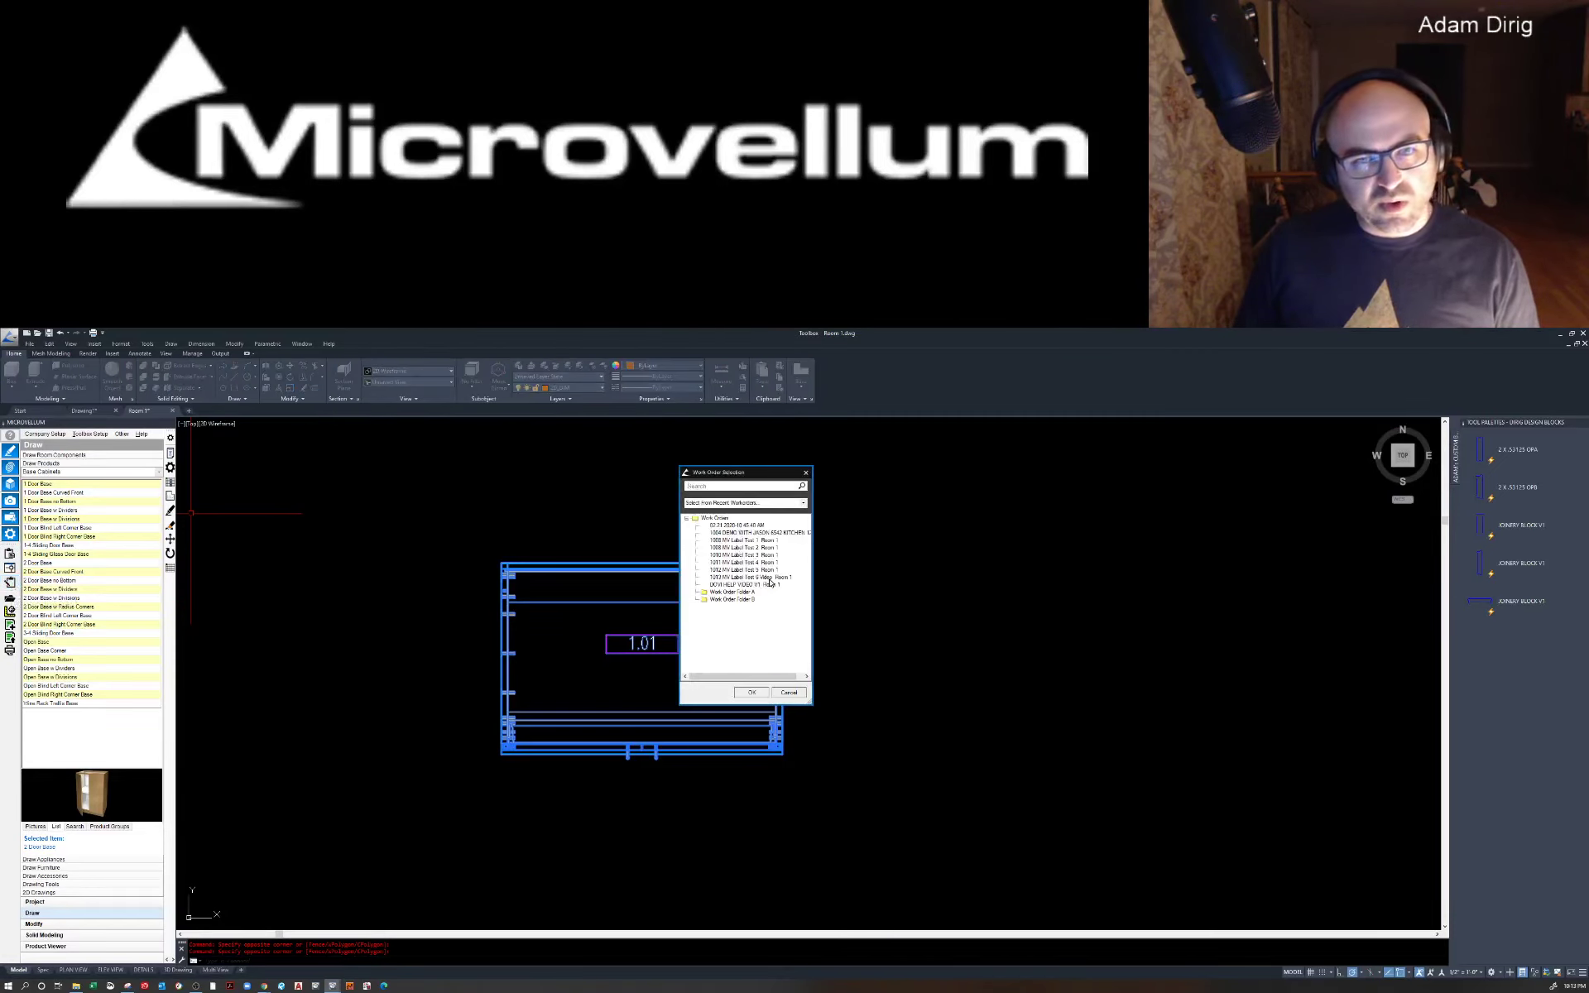
pyautogui.doubleClick(770, 582)
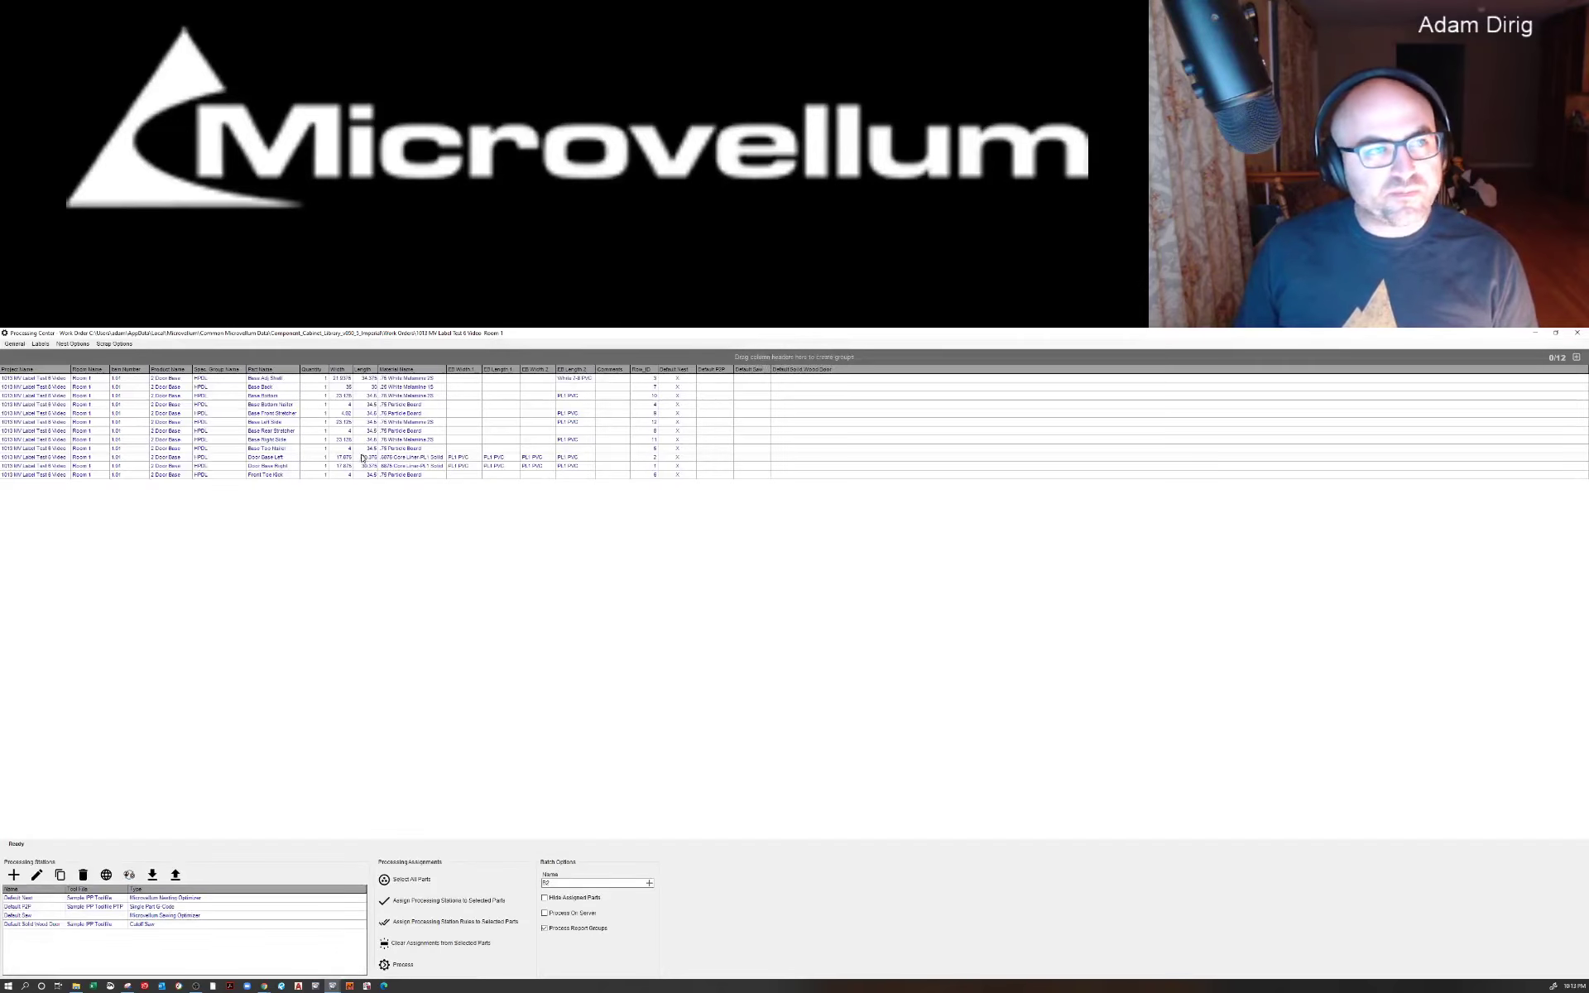
# Step: Set the custom EMF100x60RollFeed Video v1 report as the current part label for the work order
pyautogui.click(39, 344)
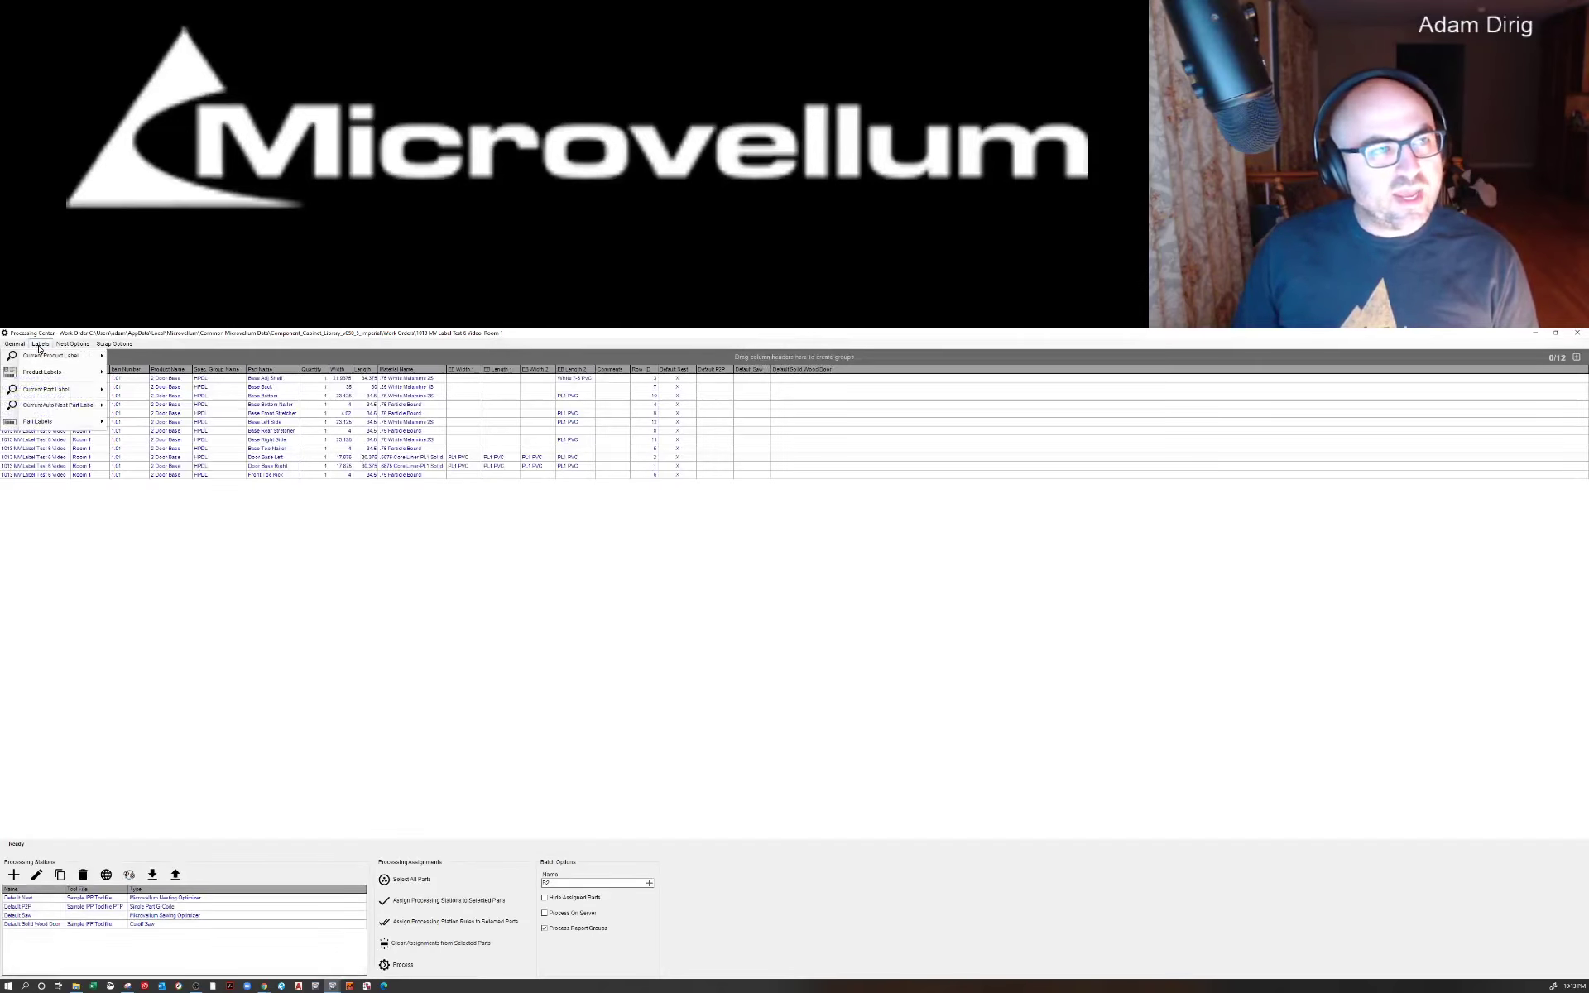
pyautogui.click(42, 390)
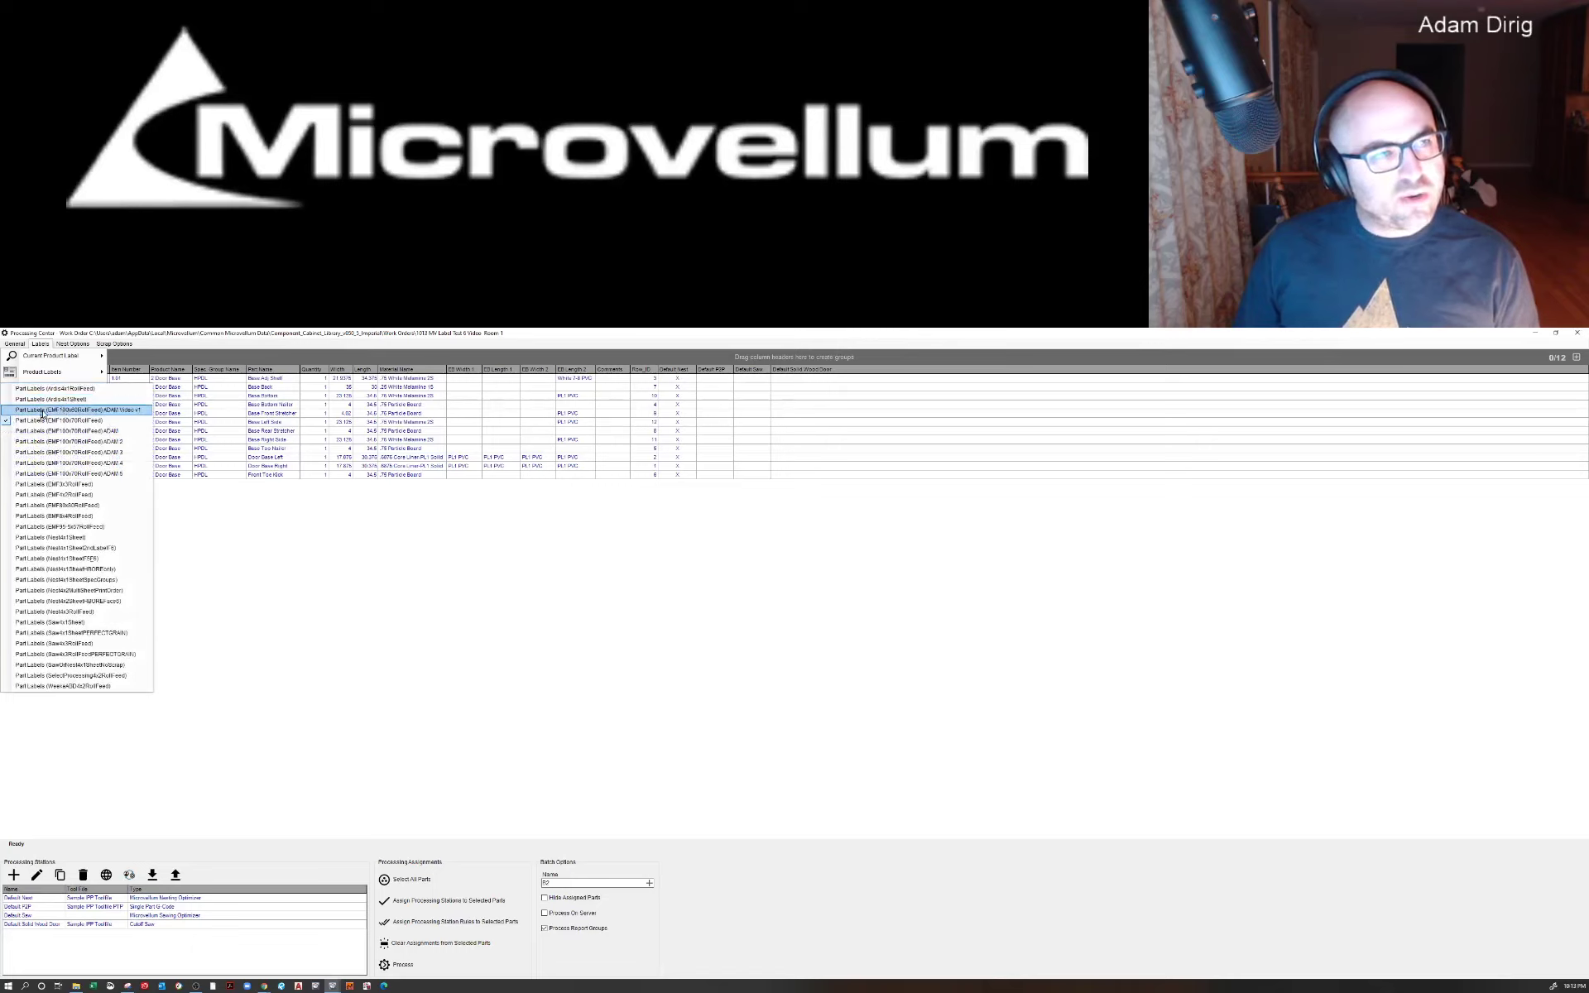
pyautogui.click(130, 411)
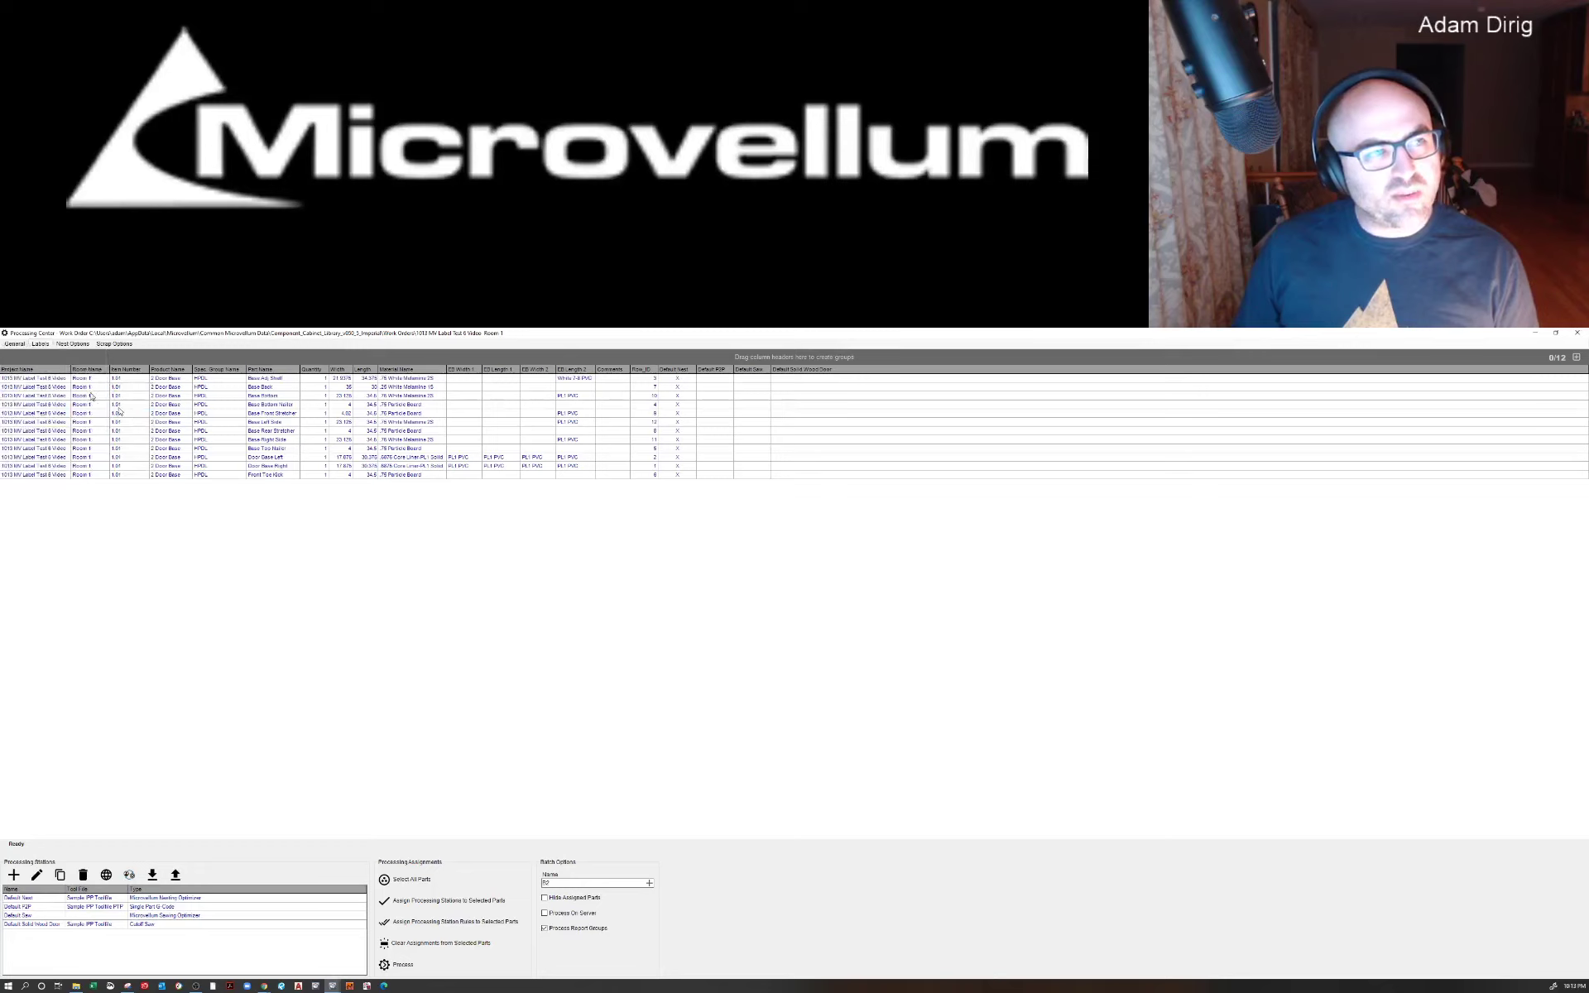
# Step: Open the print preview of the work order's part labels
pyautogui.click(47, 344)
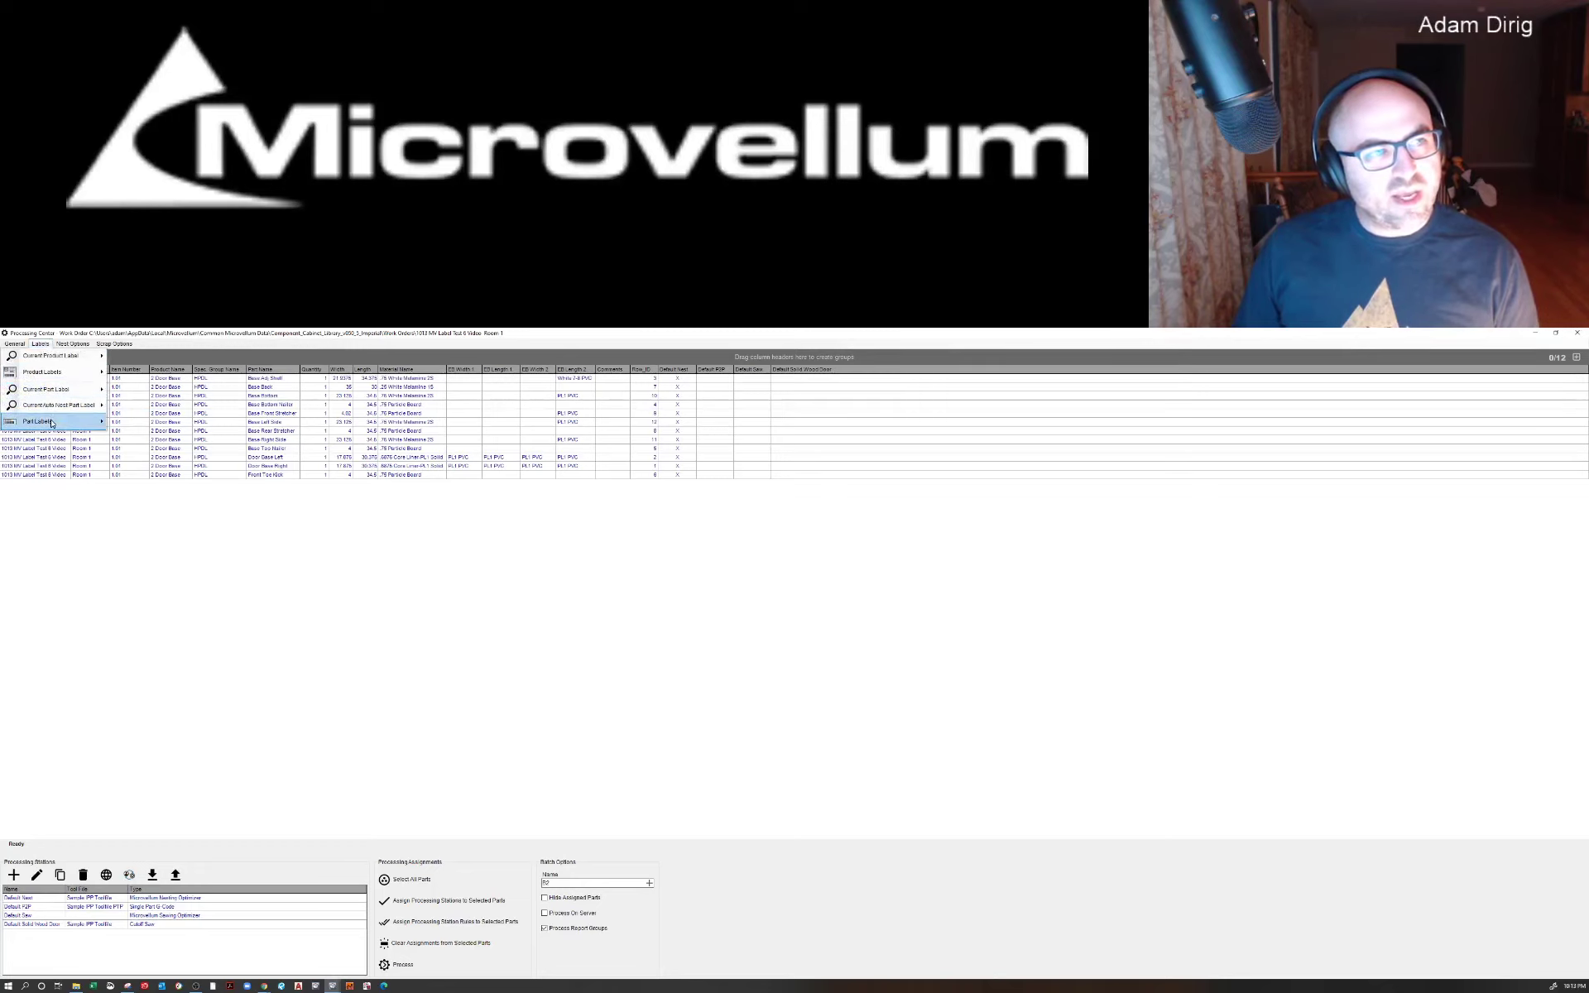
pyautogui.moveTo(50, 422)
pyautogui.moveTo(54, 426)
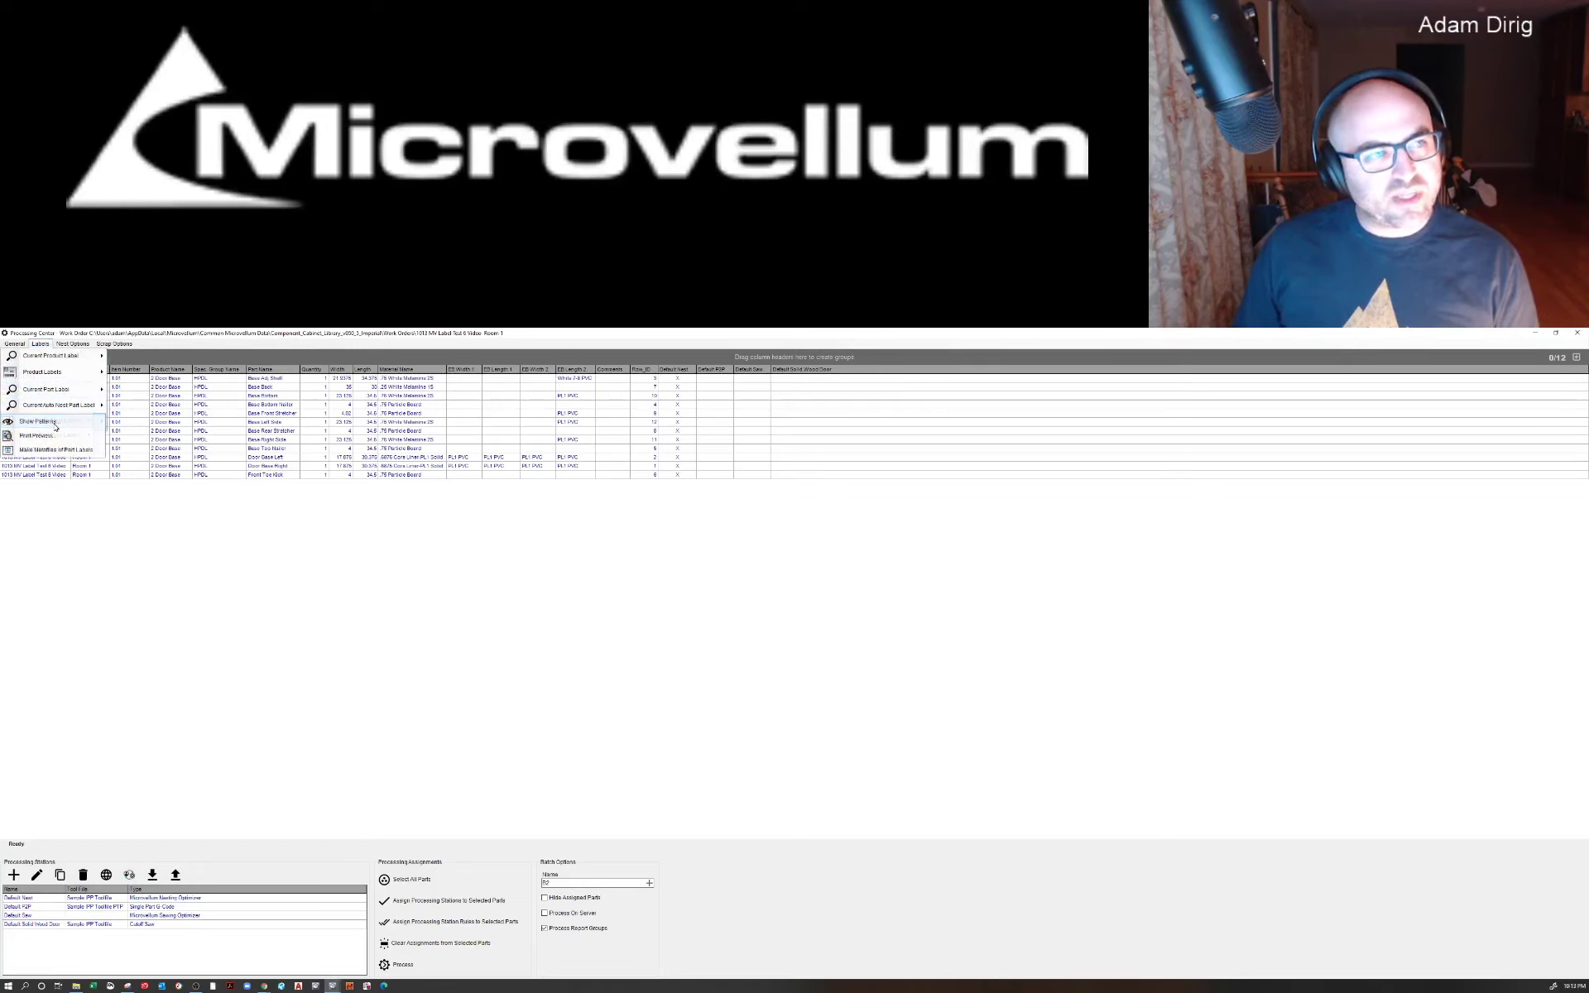
pyautogui.click(37, 435)
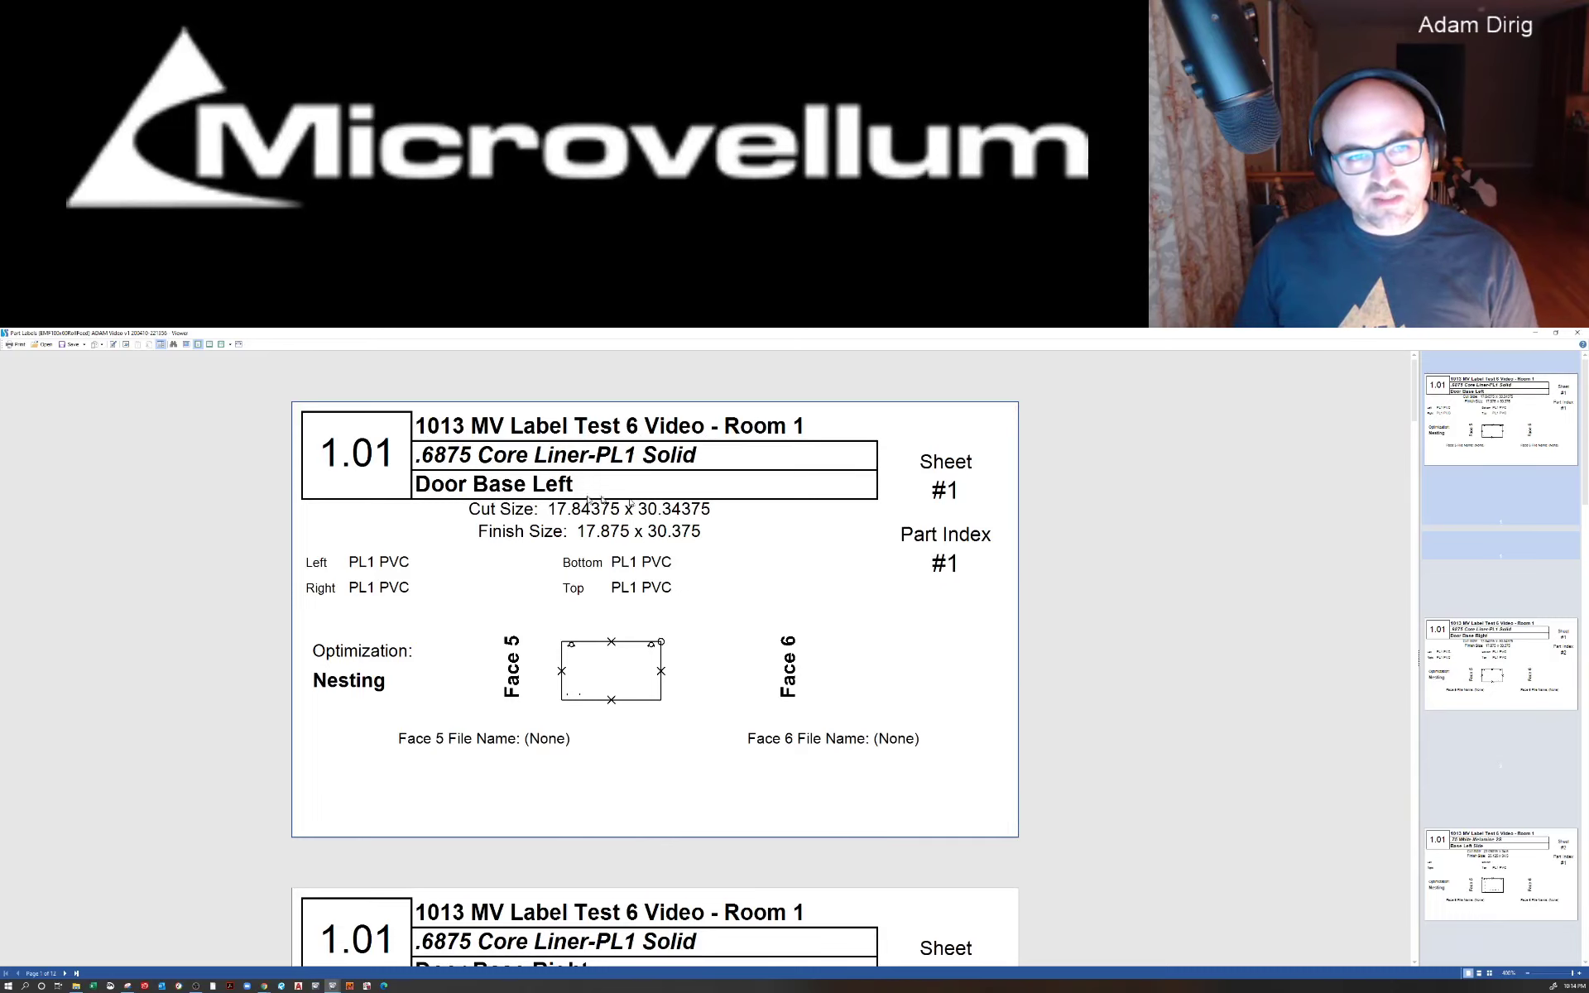
# Step: Examine the previewed part labels for field layout, edge banding, part images and the Face 5 and Face 6 file names
pyautogui.scroll(-1, 701, 659)
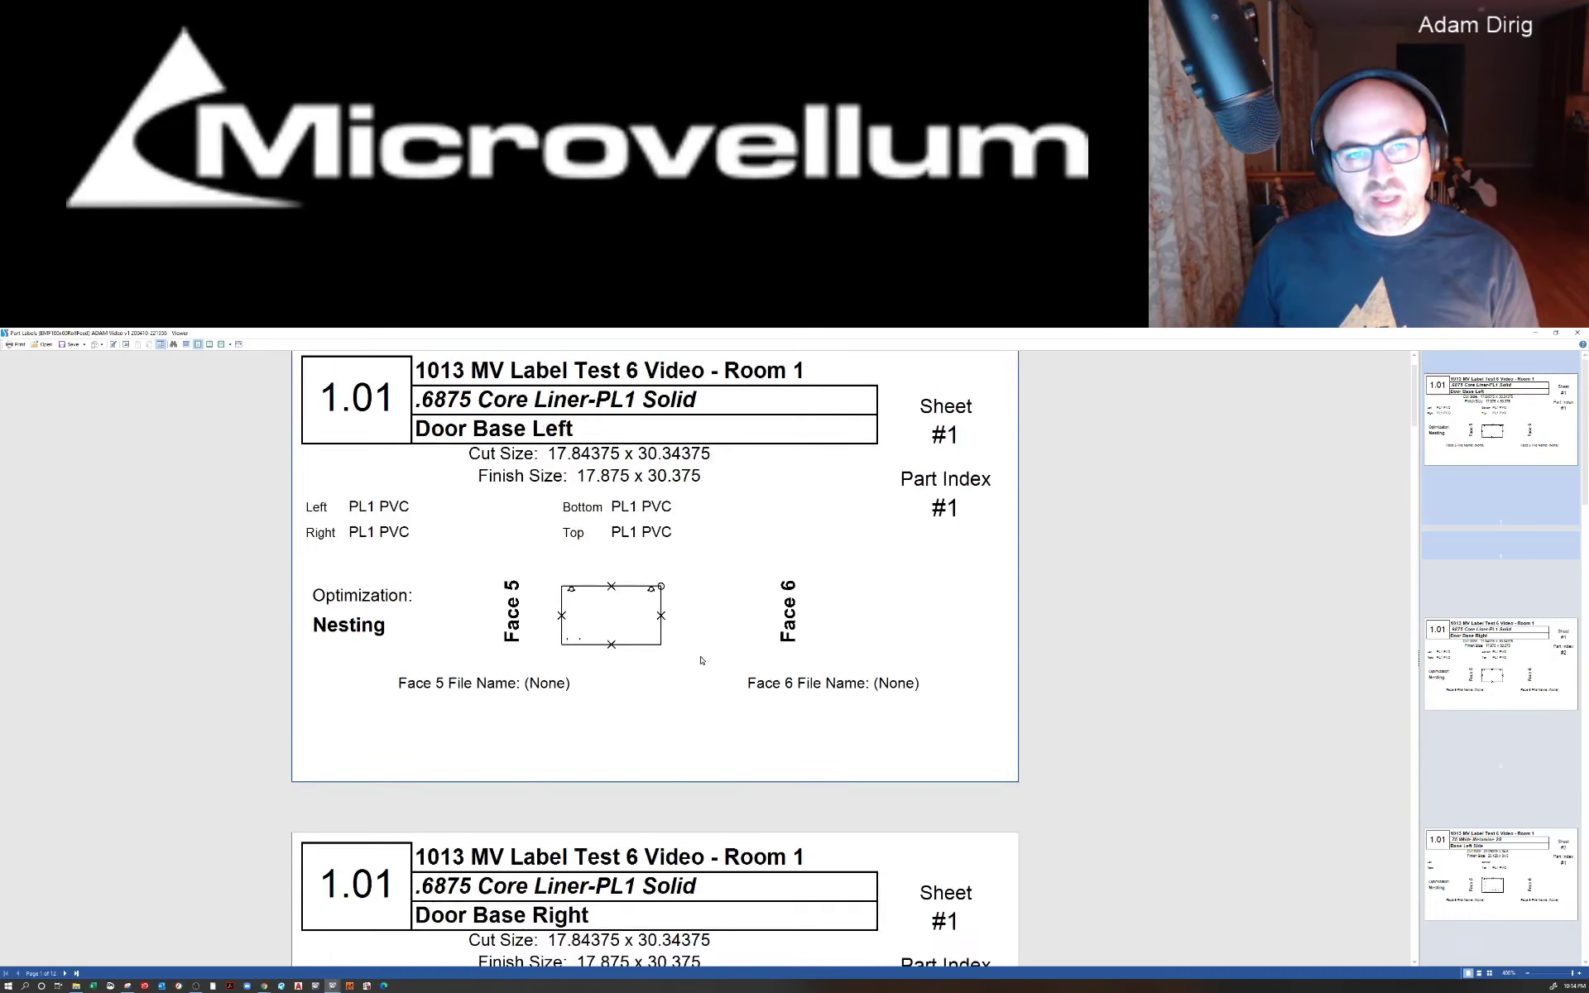
pyautogui.scroll(1, 701, 659)
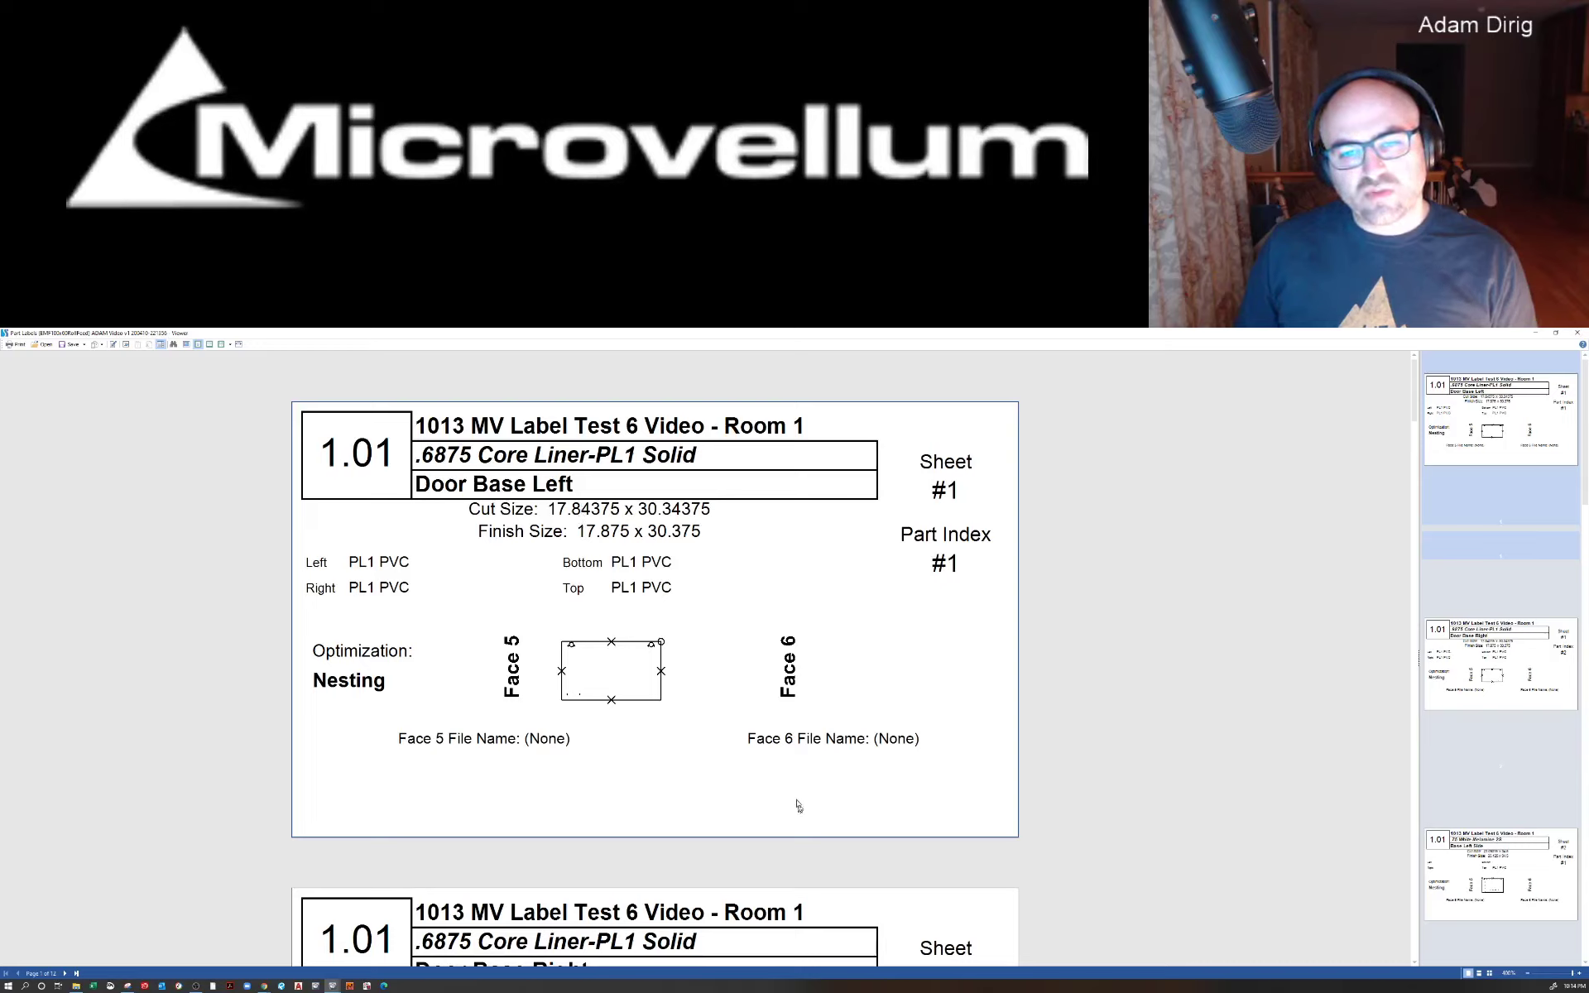
pyautogui.scroll(-1, 624, 698)
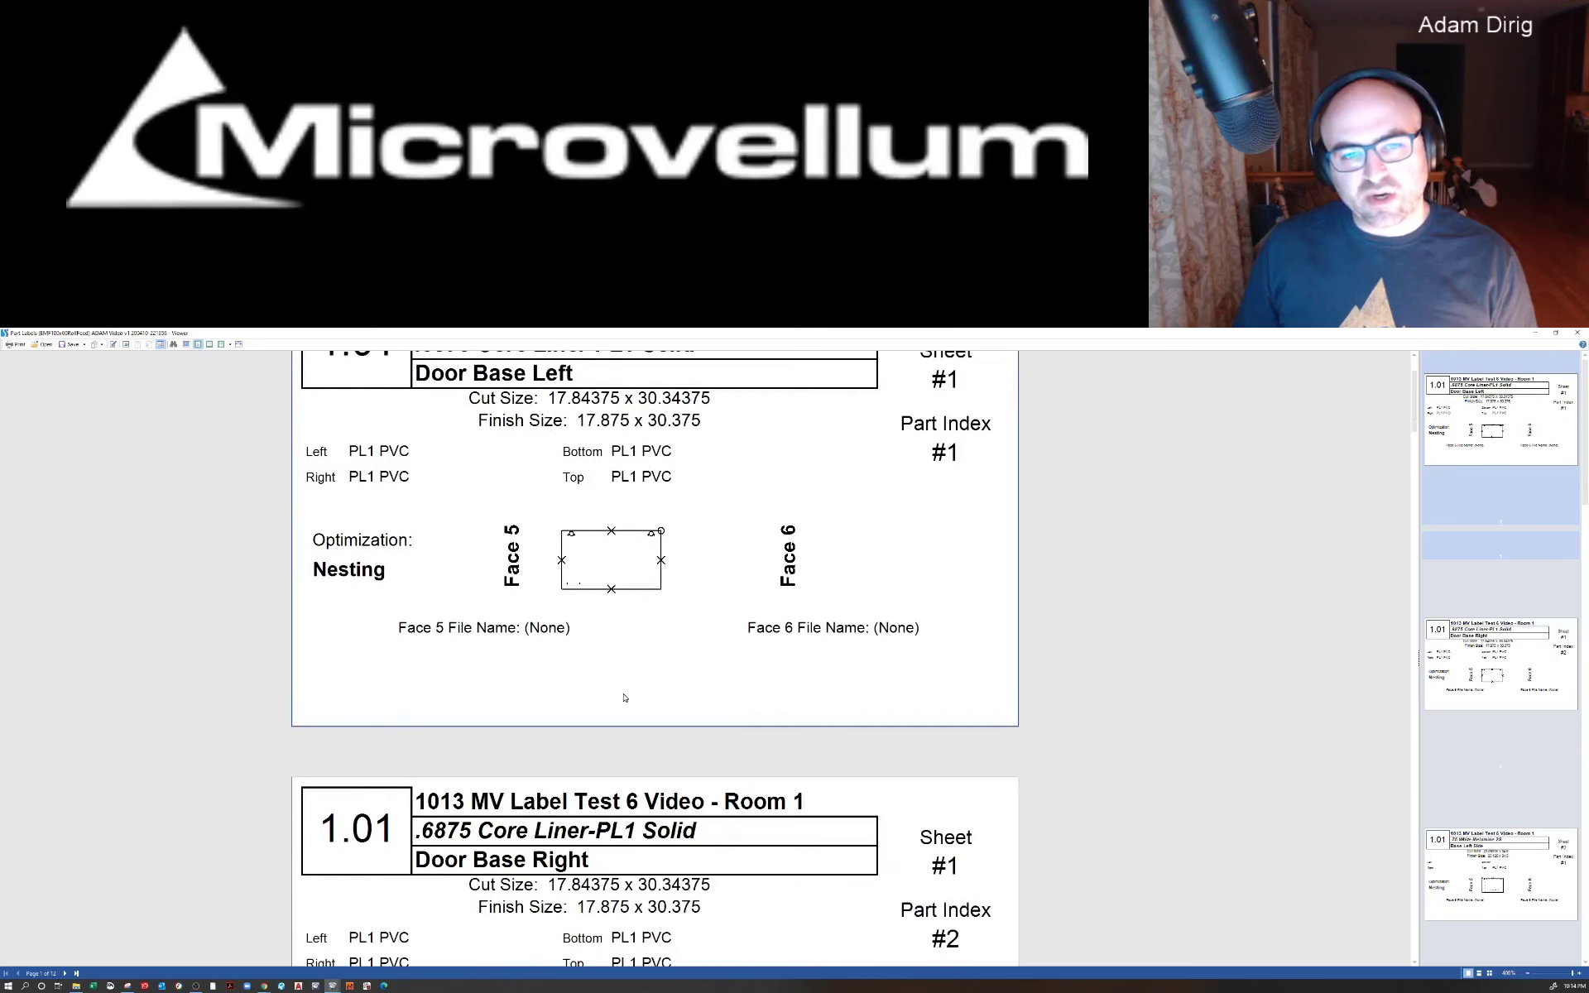
pyautogui.scroll(-3, 624, 698)
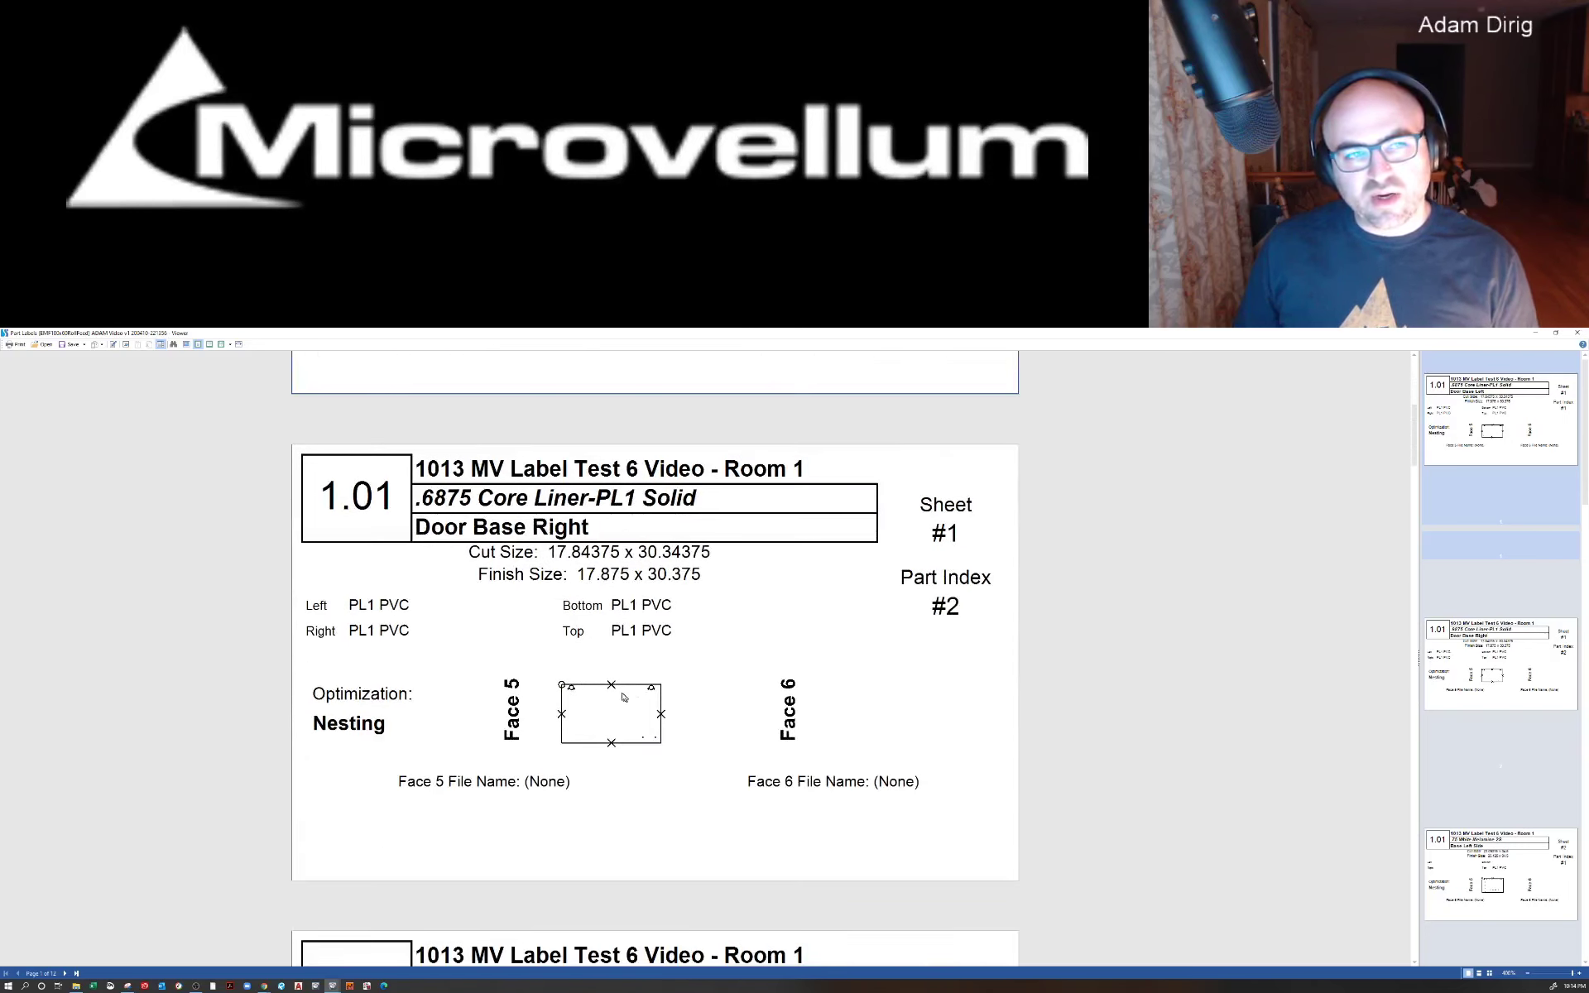
pyautogui.scroll(4, 339, 632)
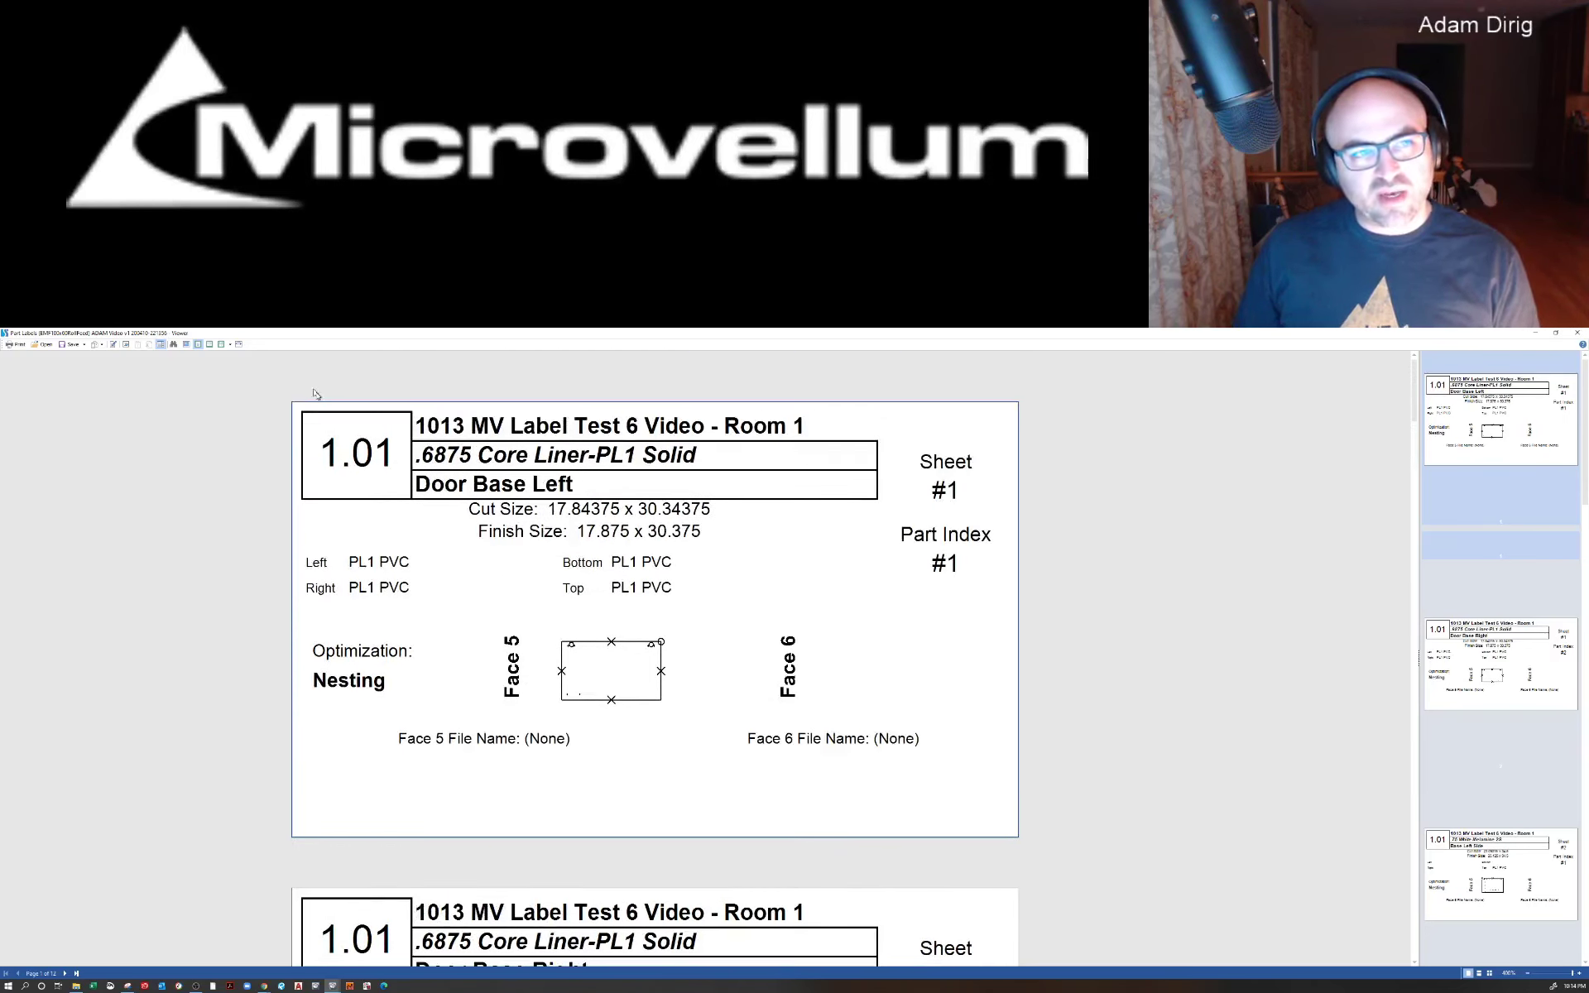
pyautogui.scroll(-3, 340, 513)
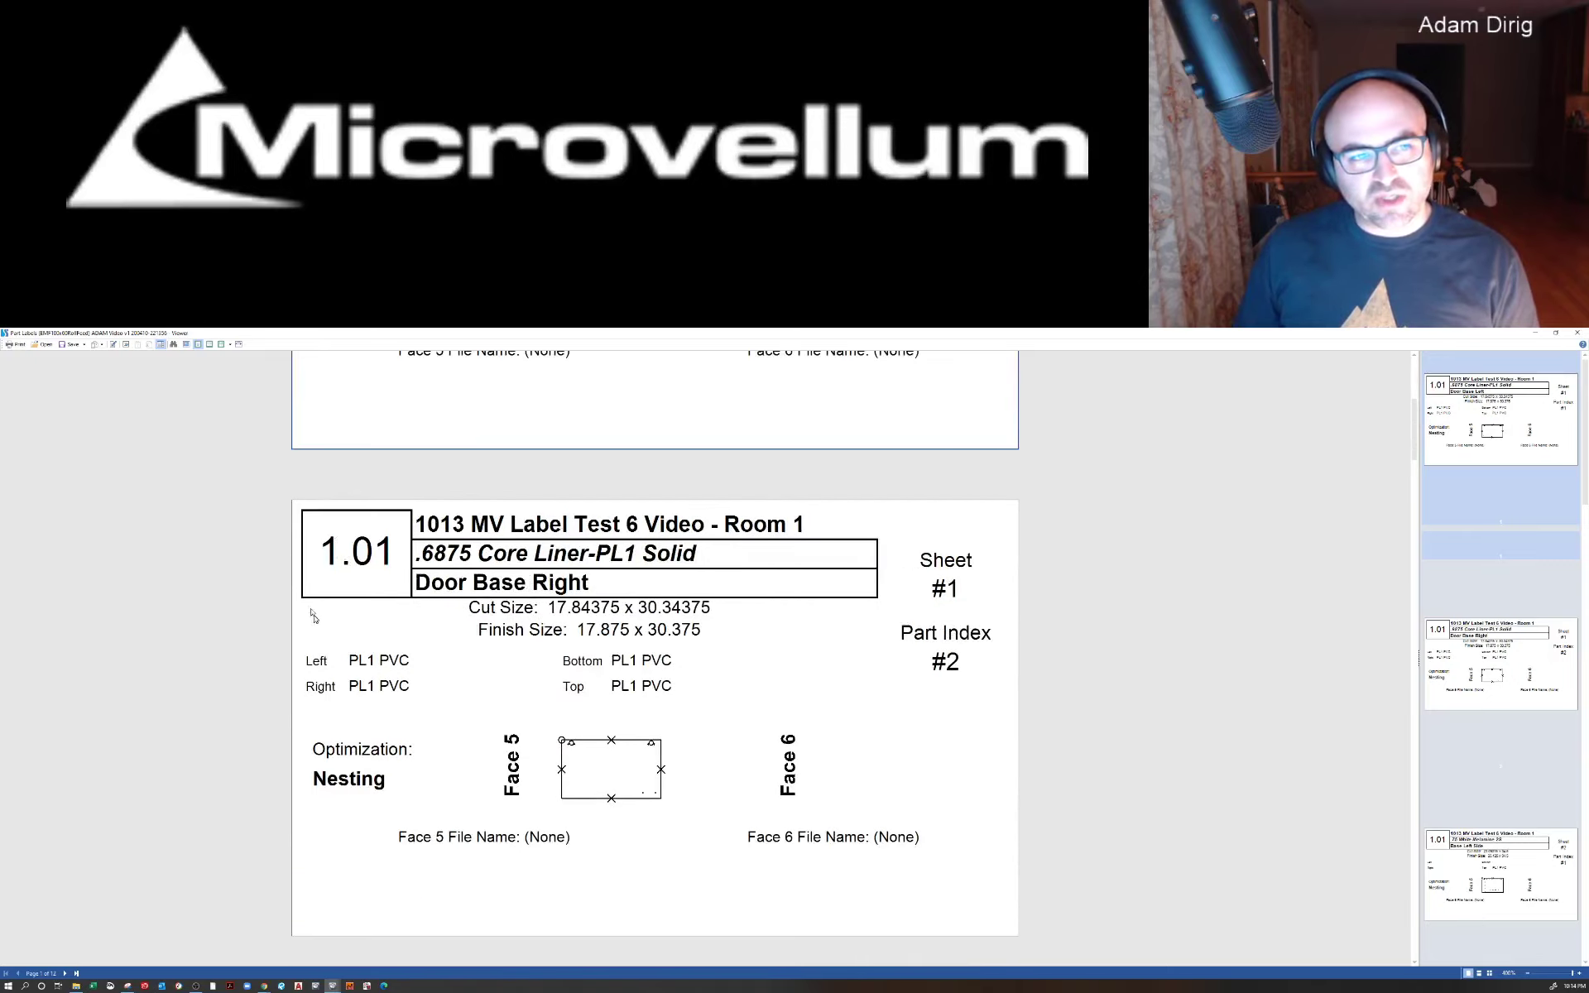
pyautogui.scroll(-9, 311, 571)
pyautogui.scroll(-9, 314, 619)
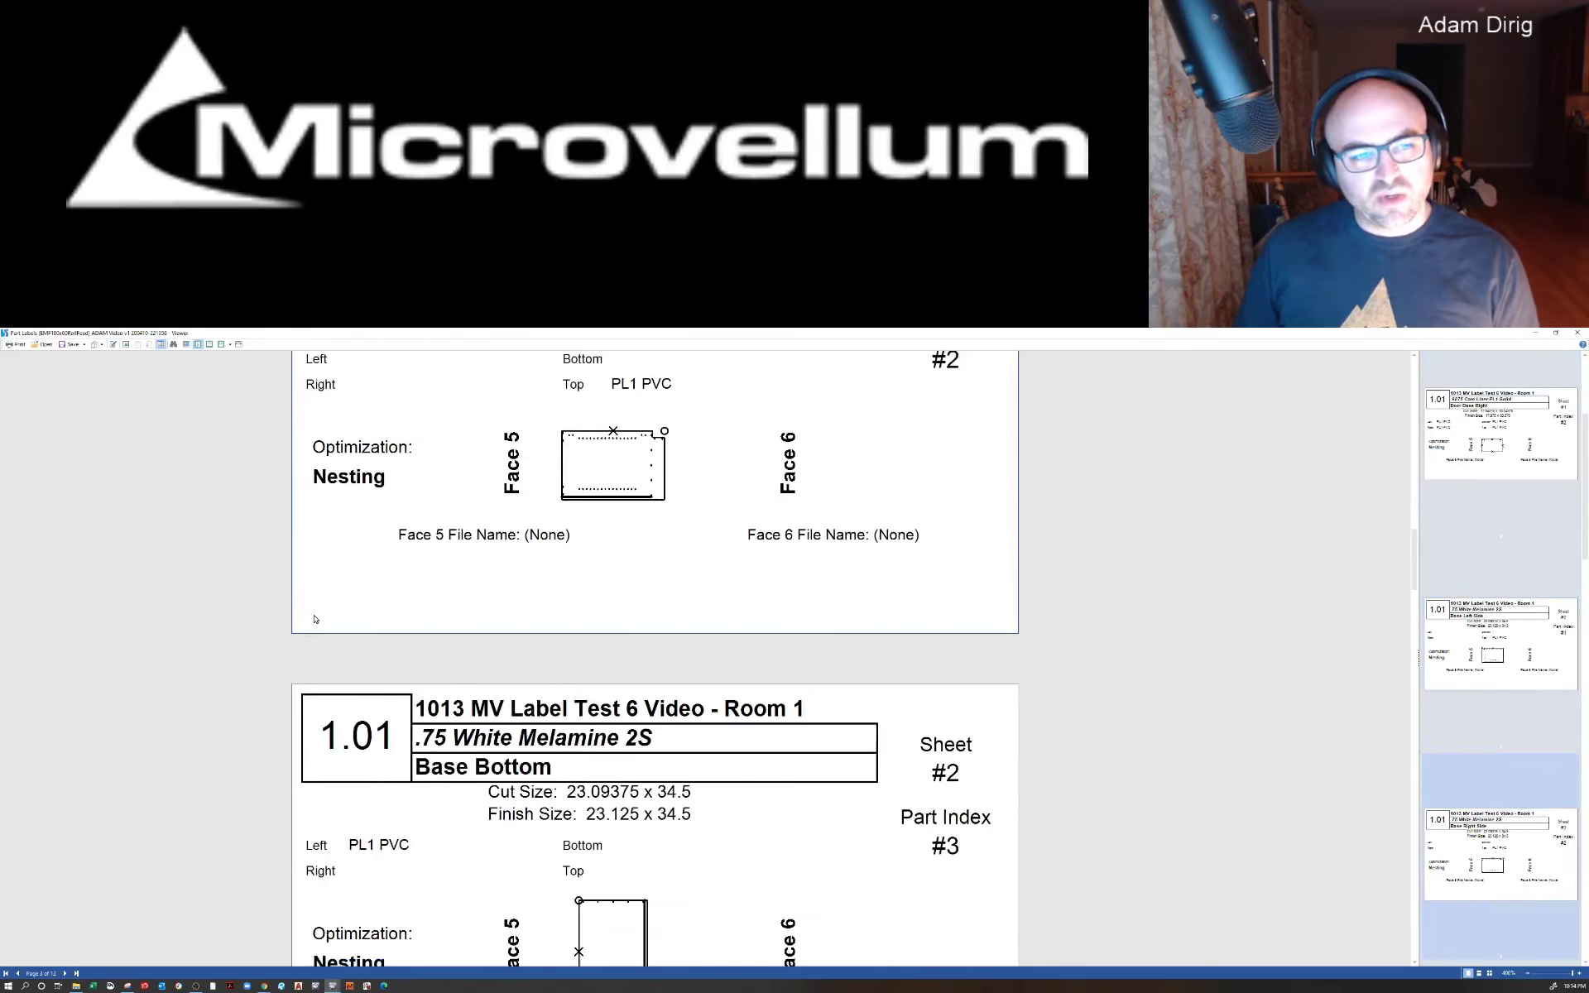
pyautogui.scroll(20, 315, 619)
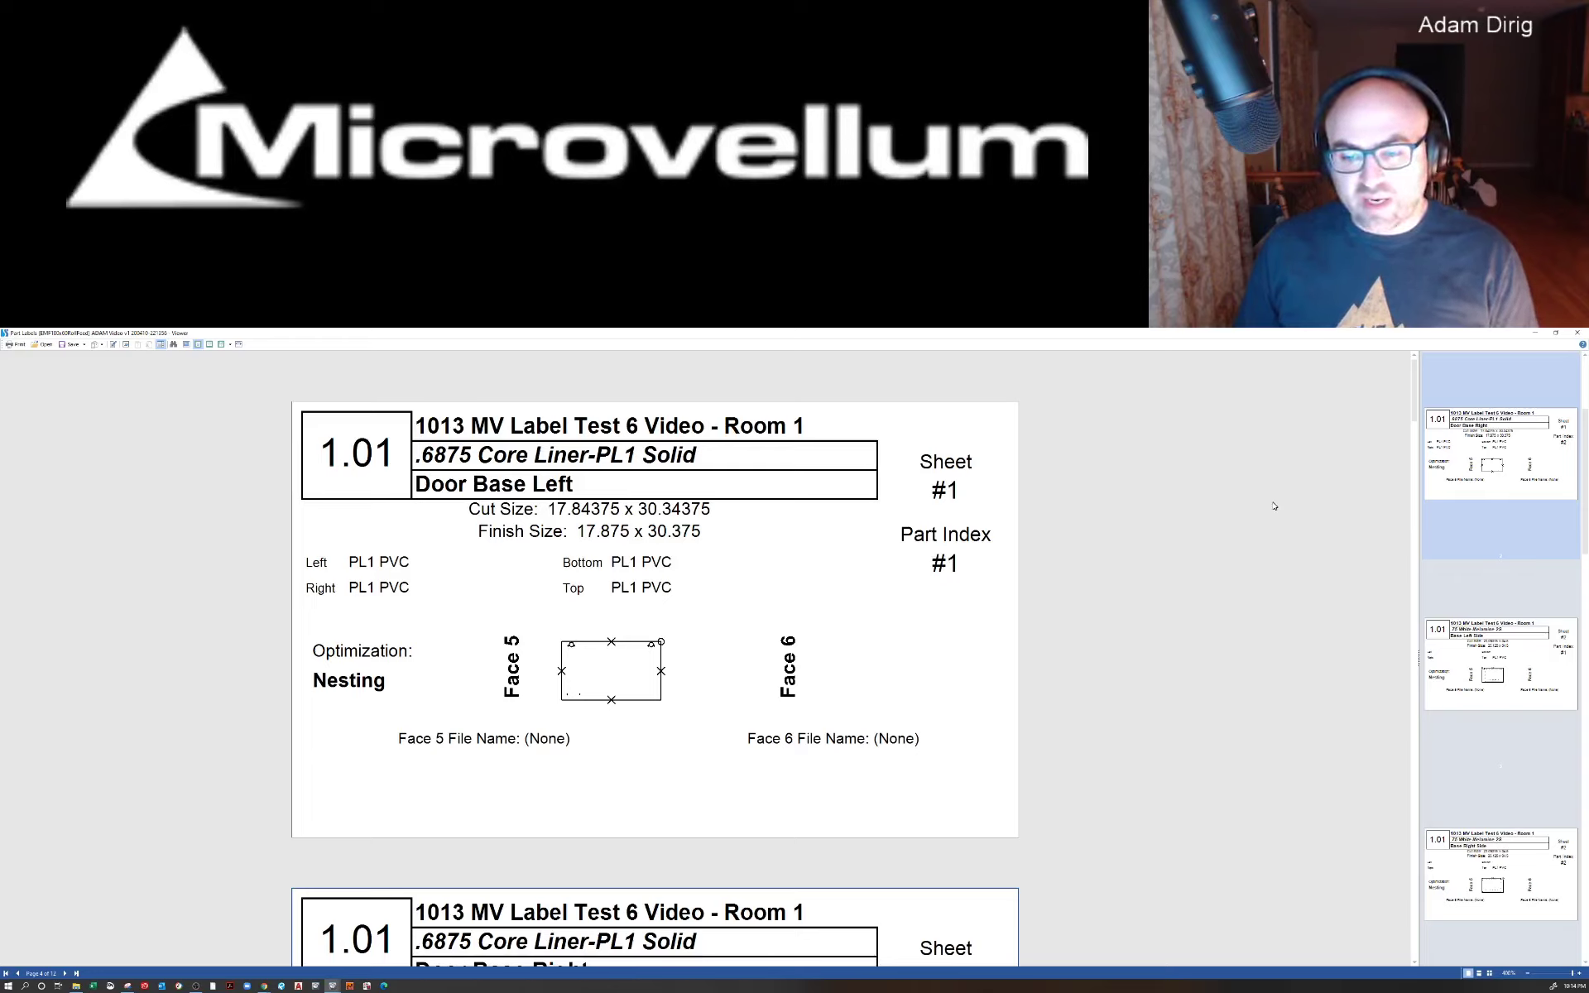
# Step: Close the label preview and the Processing Center, and open the project list
pyautogui.click(1578, 334)
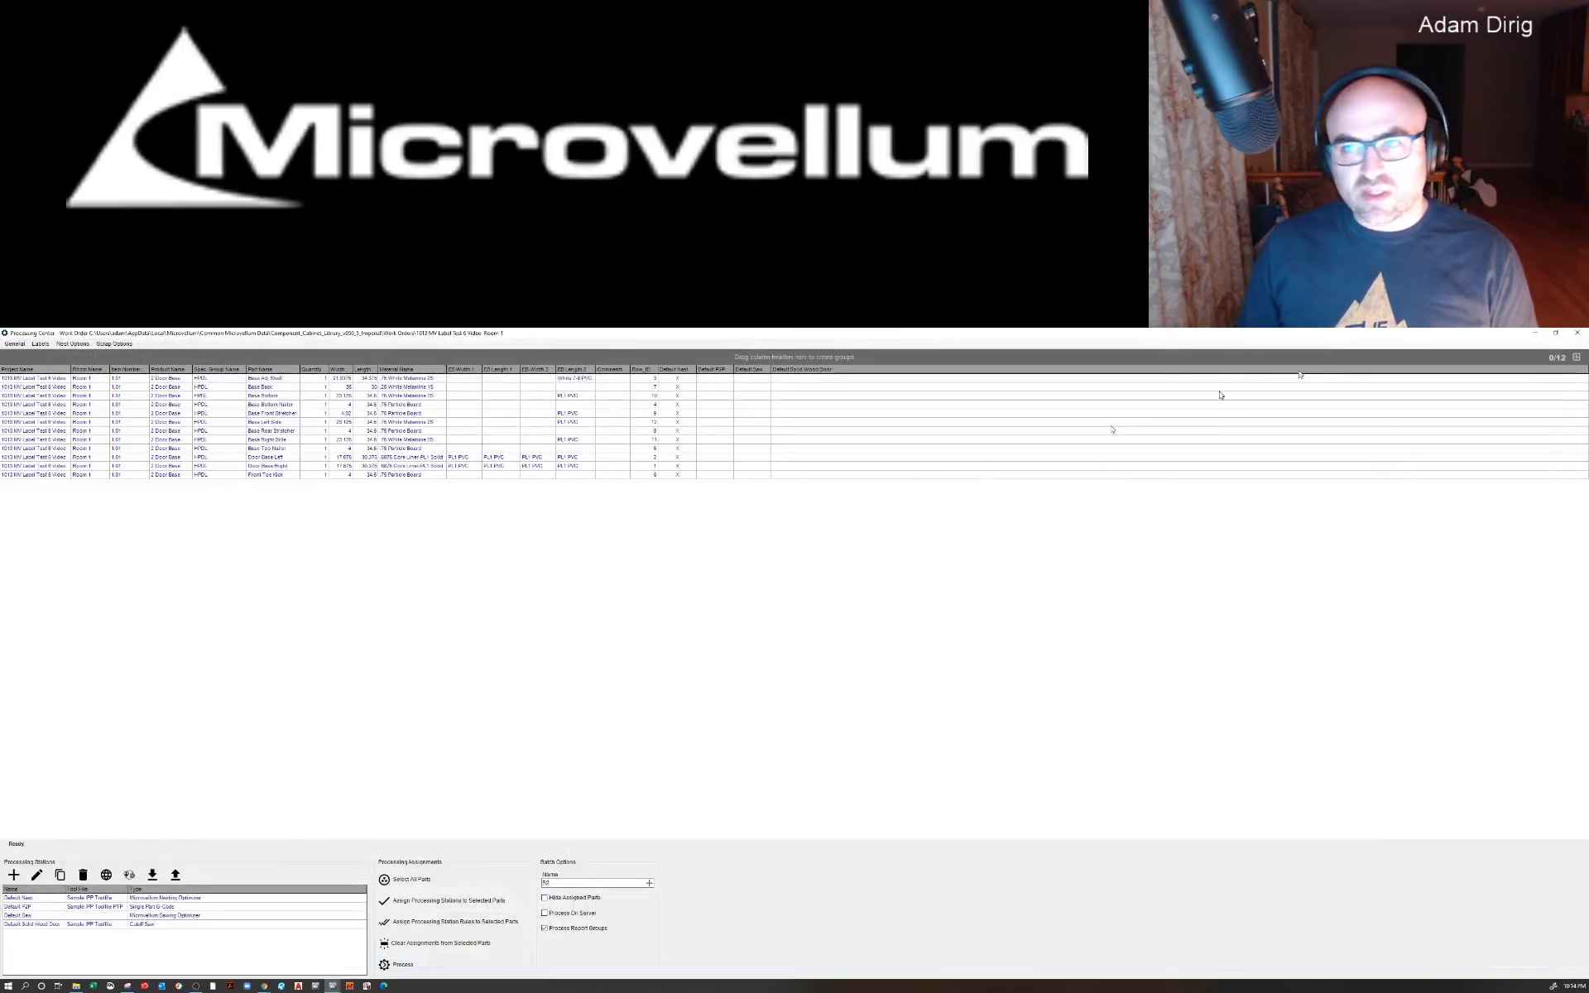
pyautogui.click(1577, 333)
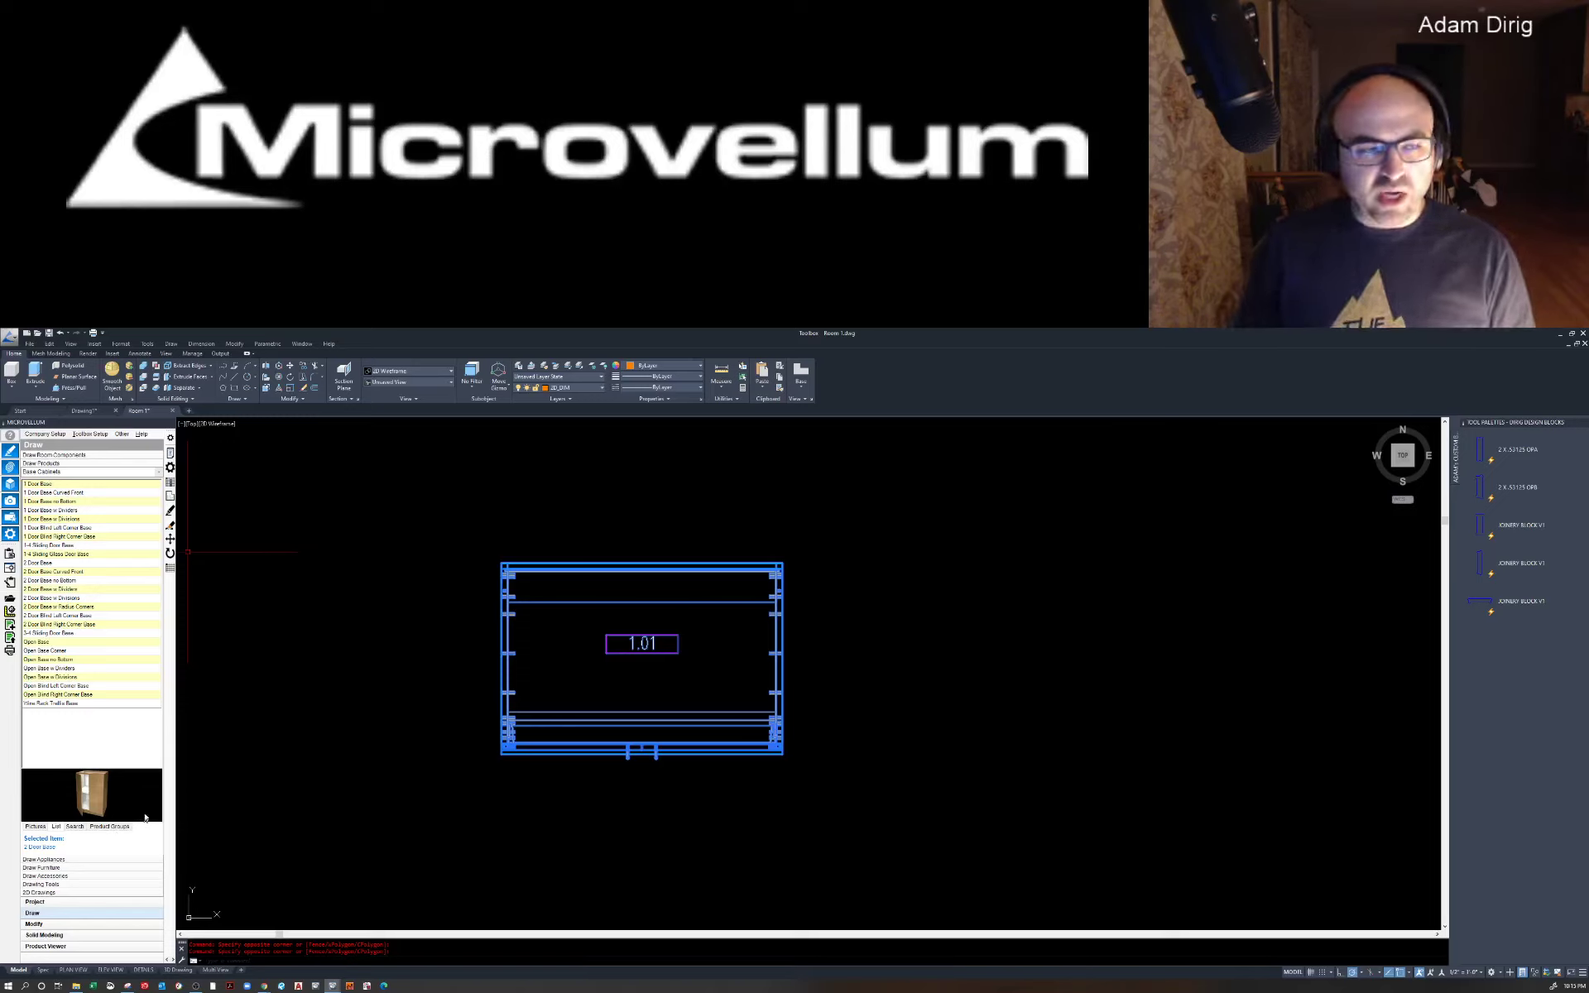
pyautogui.click(50, 901)
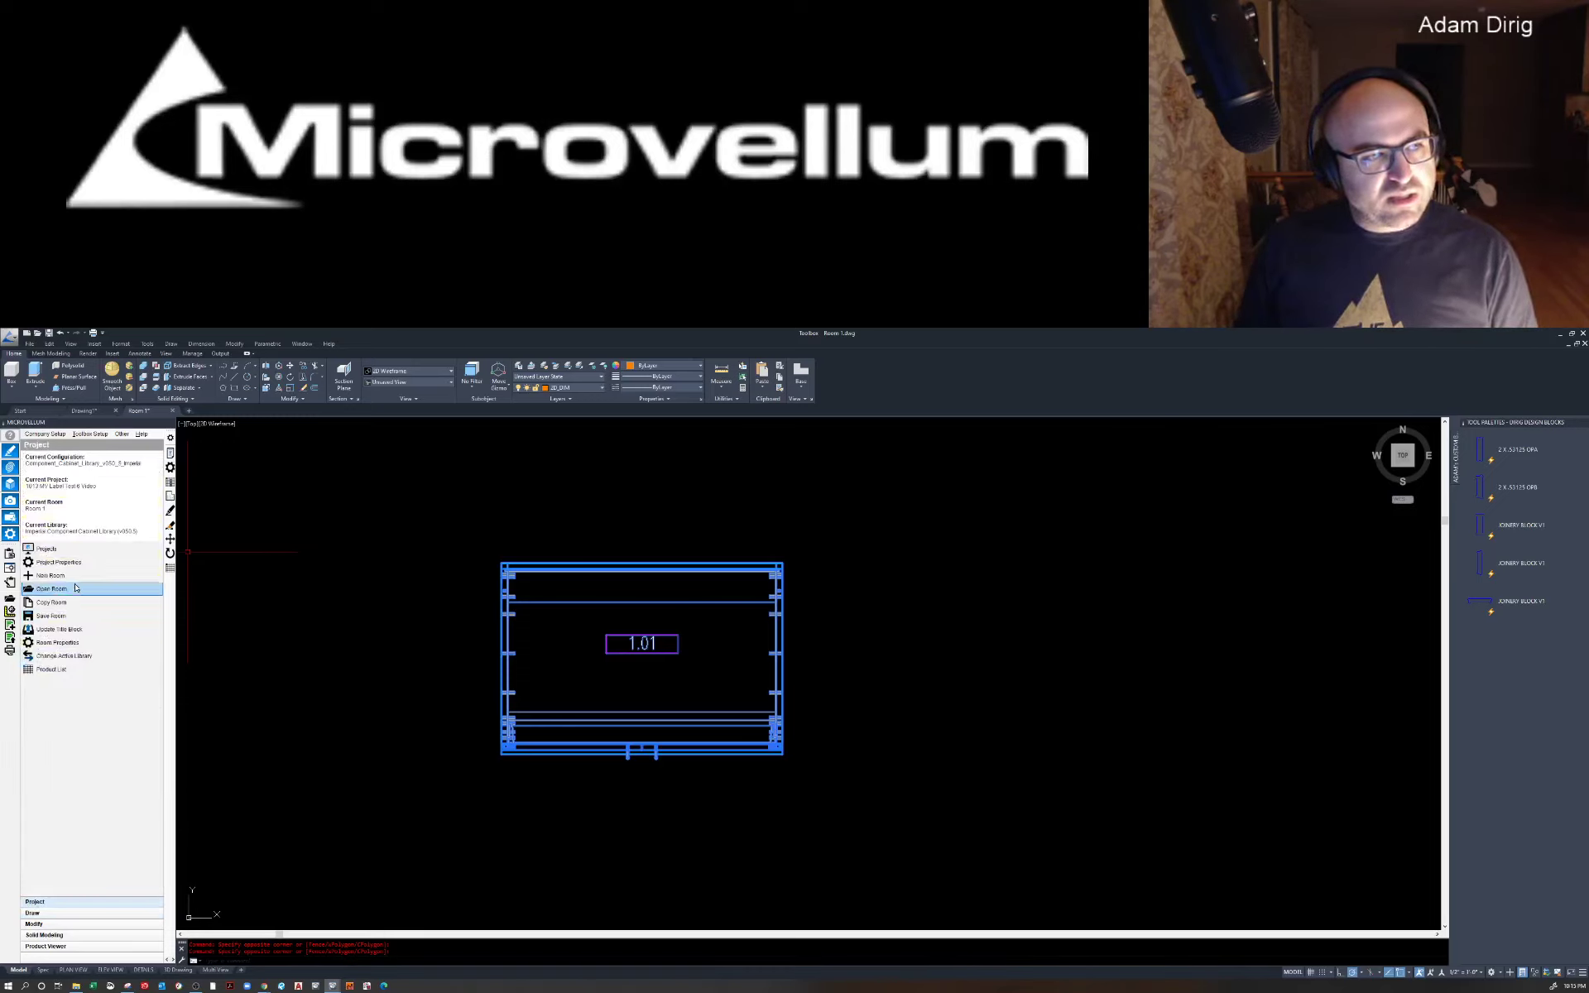
pyautogui.click(47, 549)
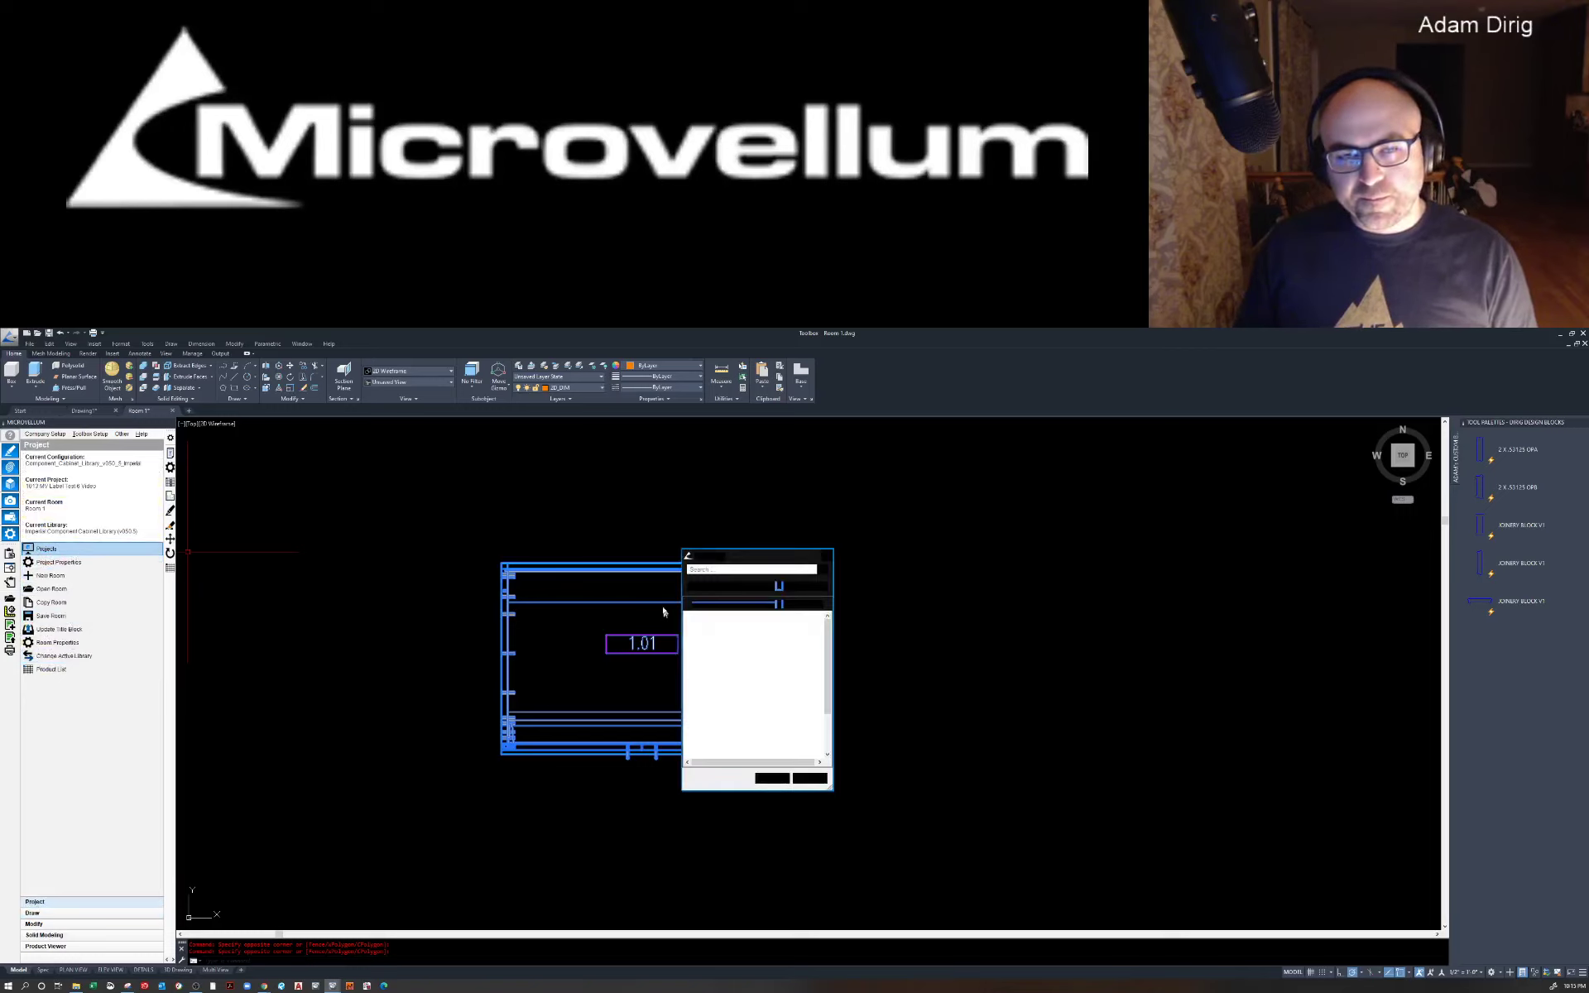
pyautogui.rightClick(718, 620)
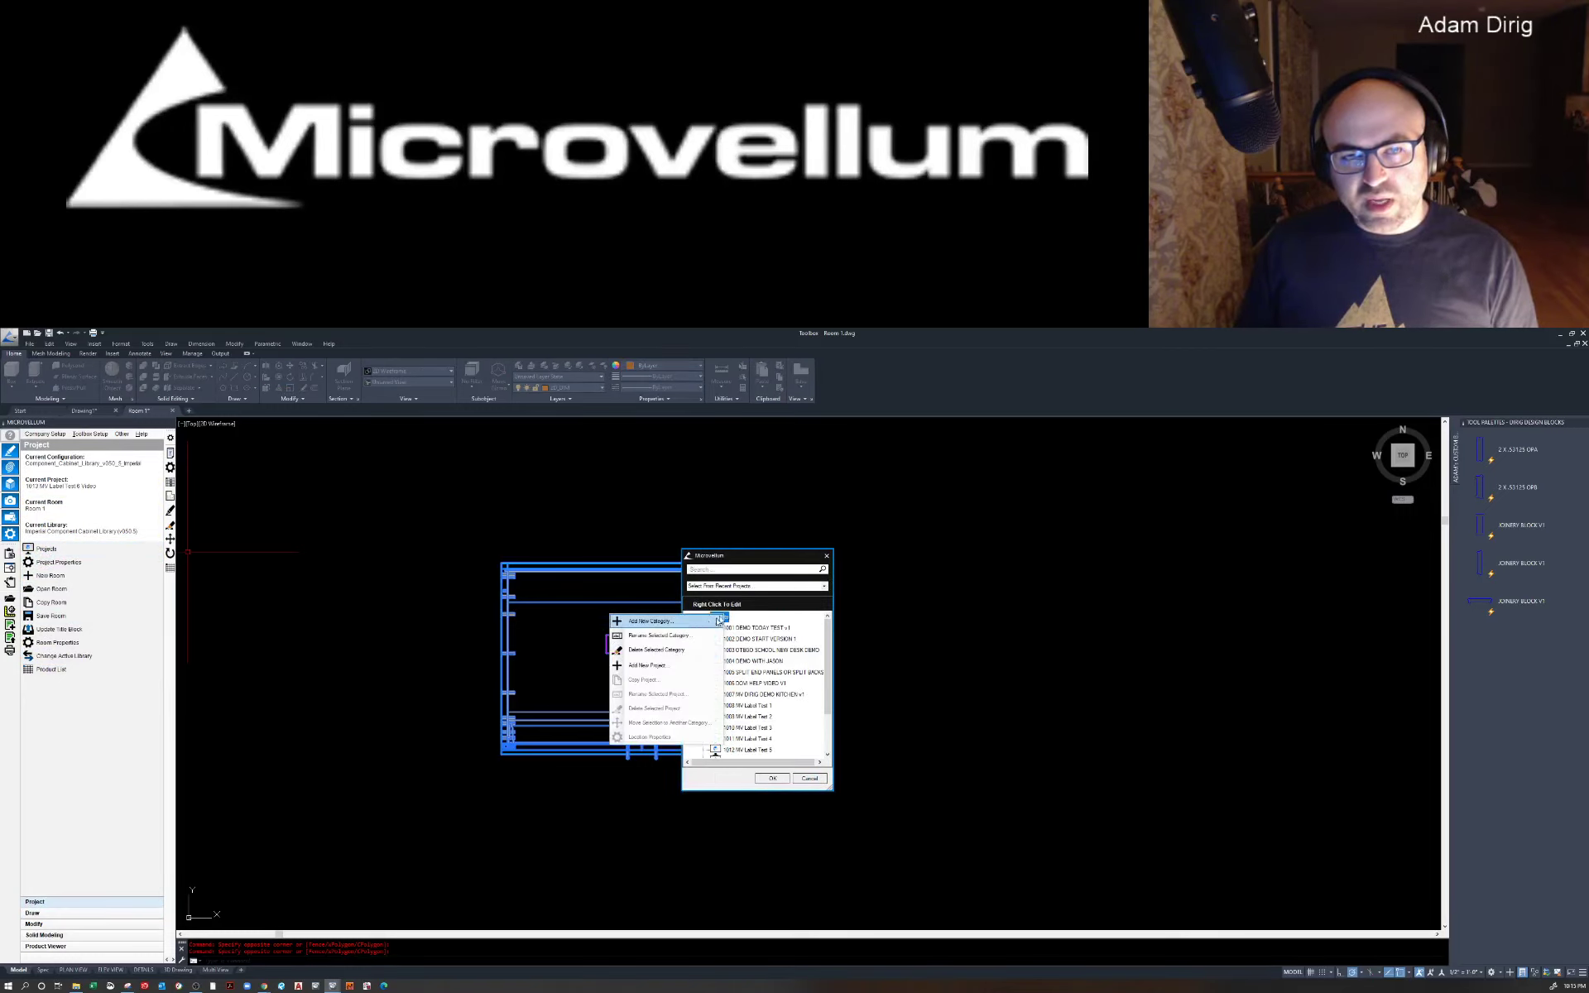
pyautogui.click(647, 665)
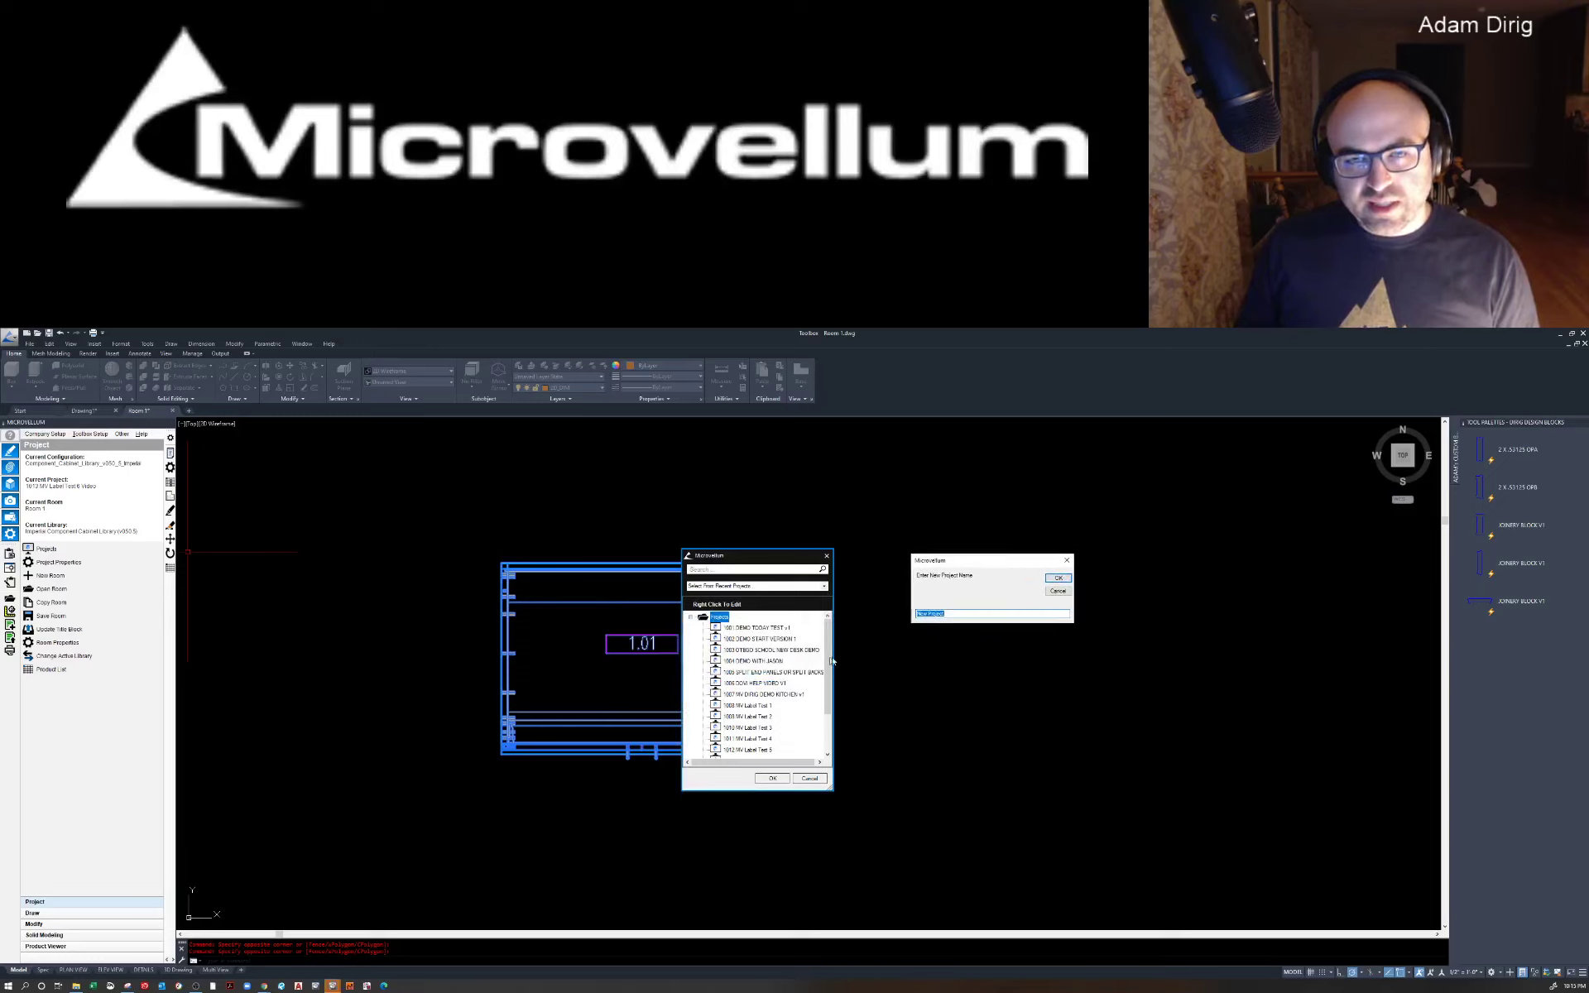
pyautogui.click(1057, 592)
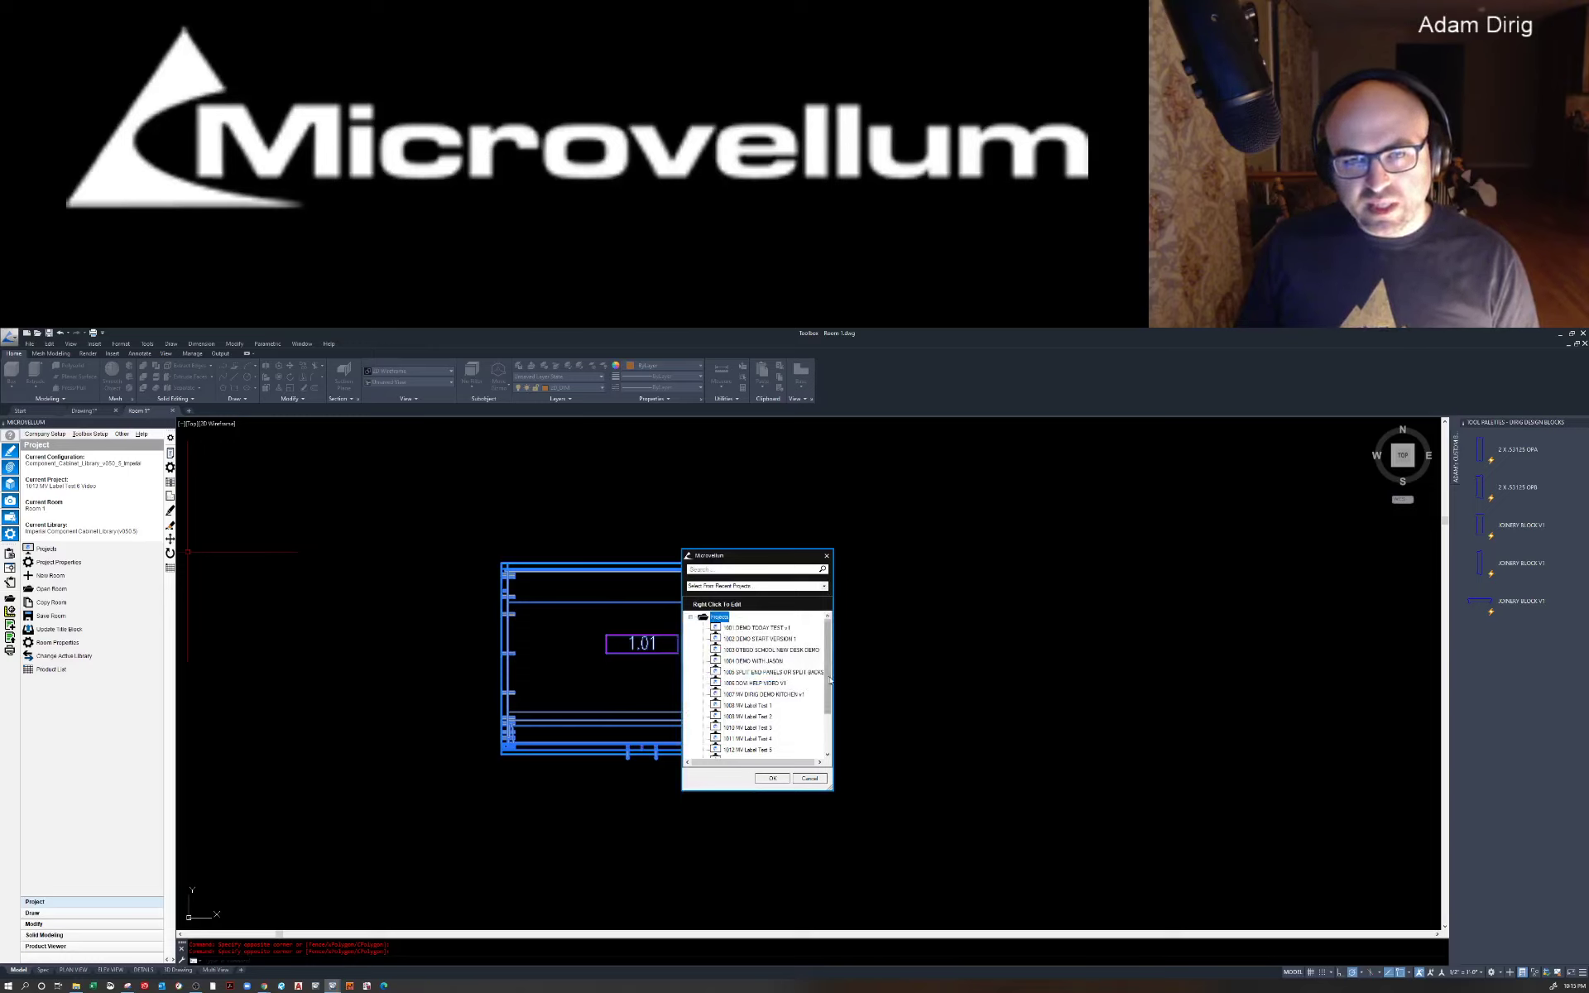
# Step: Enlarge the project list window and add a new project named 1014 MV Label Test 7 Video
pyautogui.moveTo(832, 790); pyautogui.dragTo(935, 902)
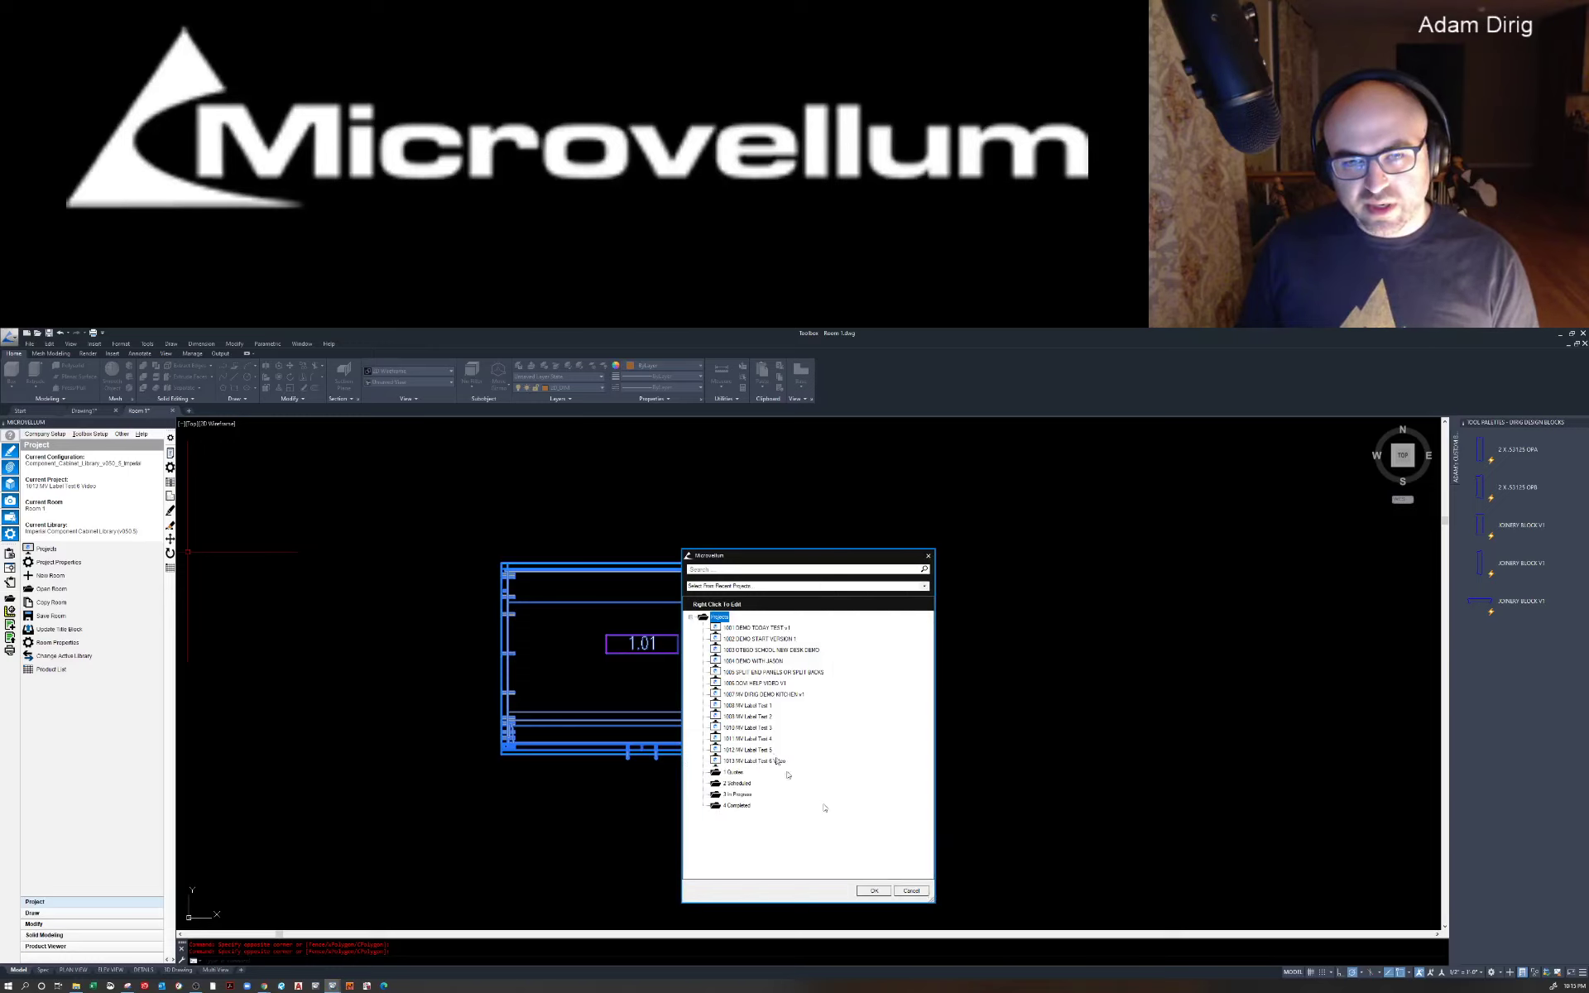
pyautogui.rightClick(725, 612)
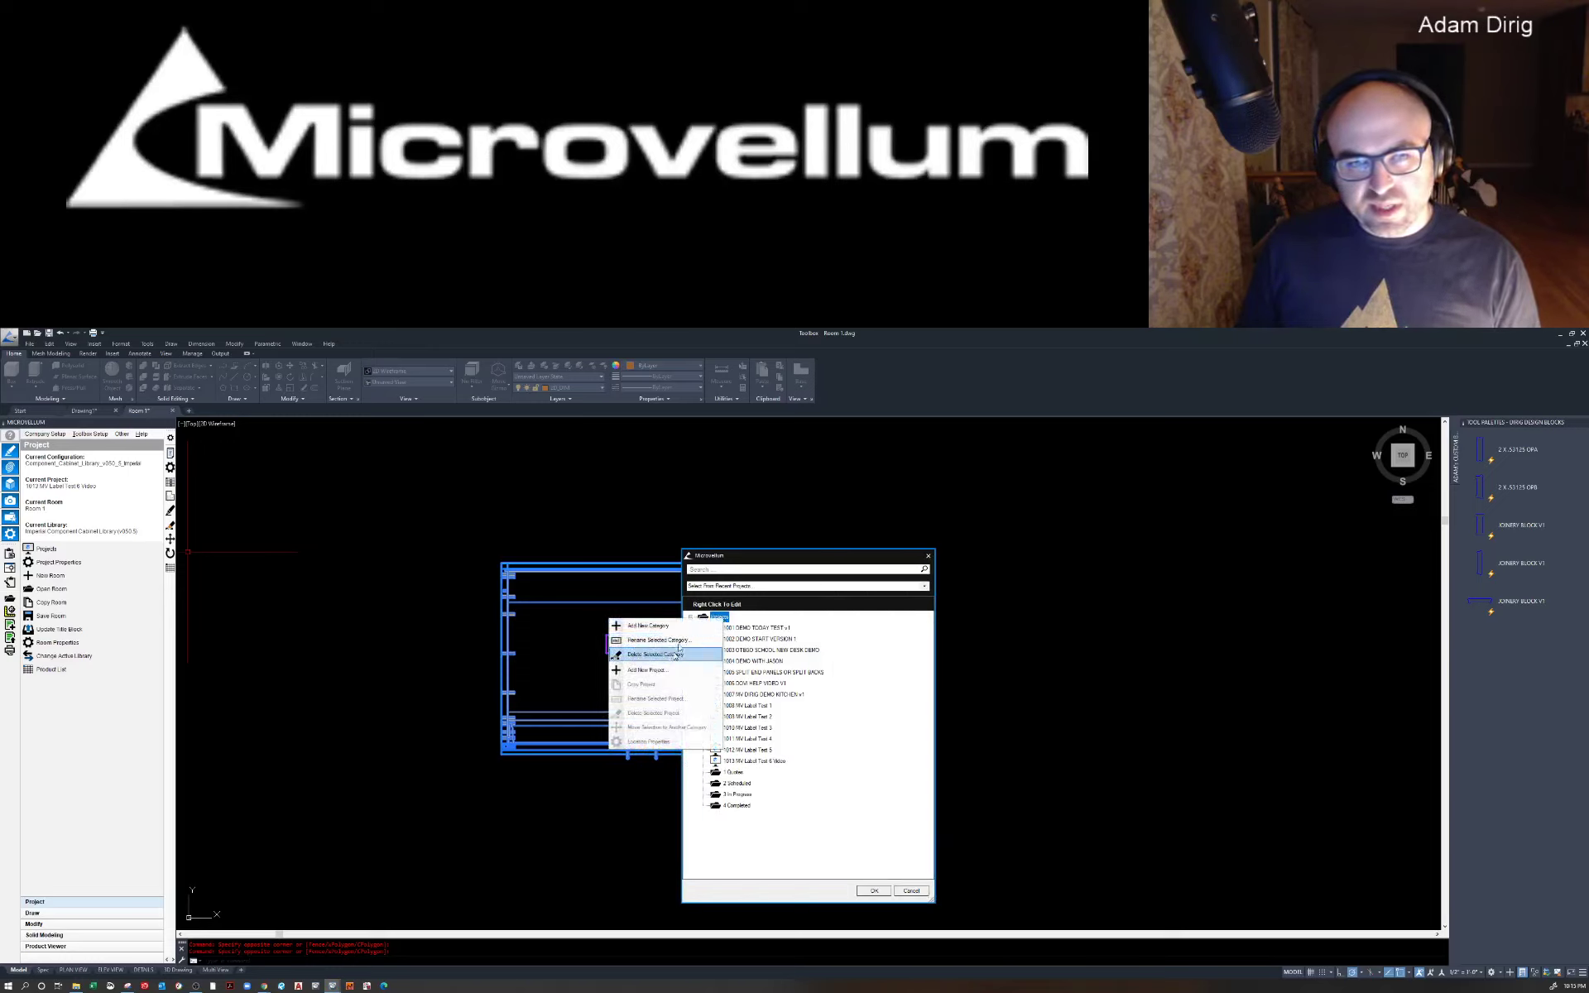
pyautogui.click(687, 670)
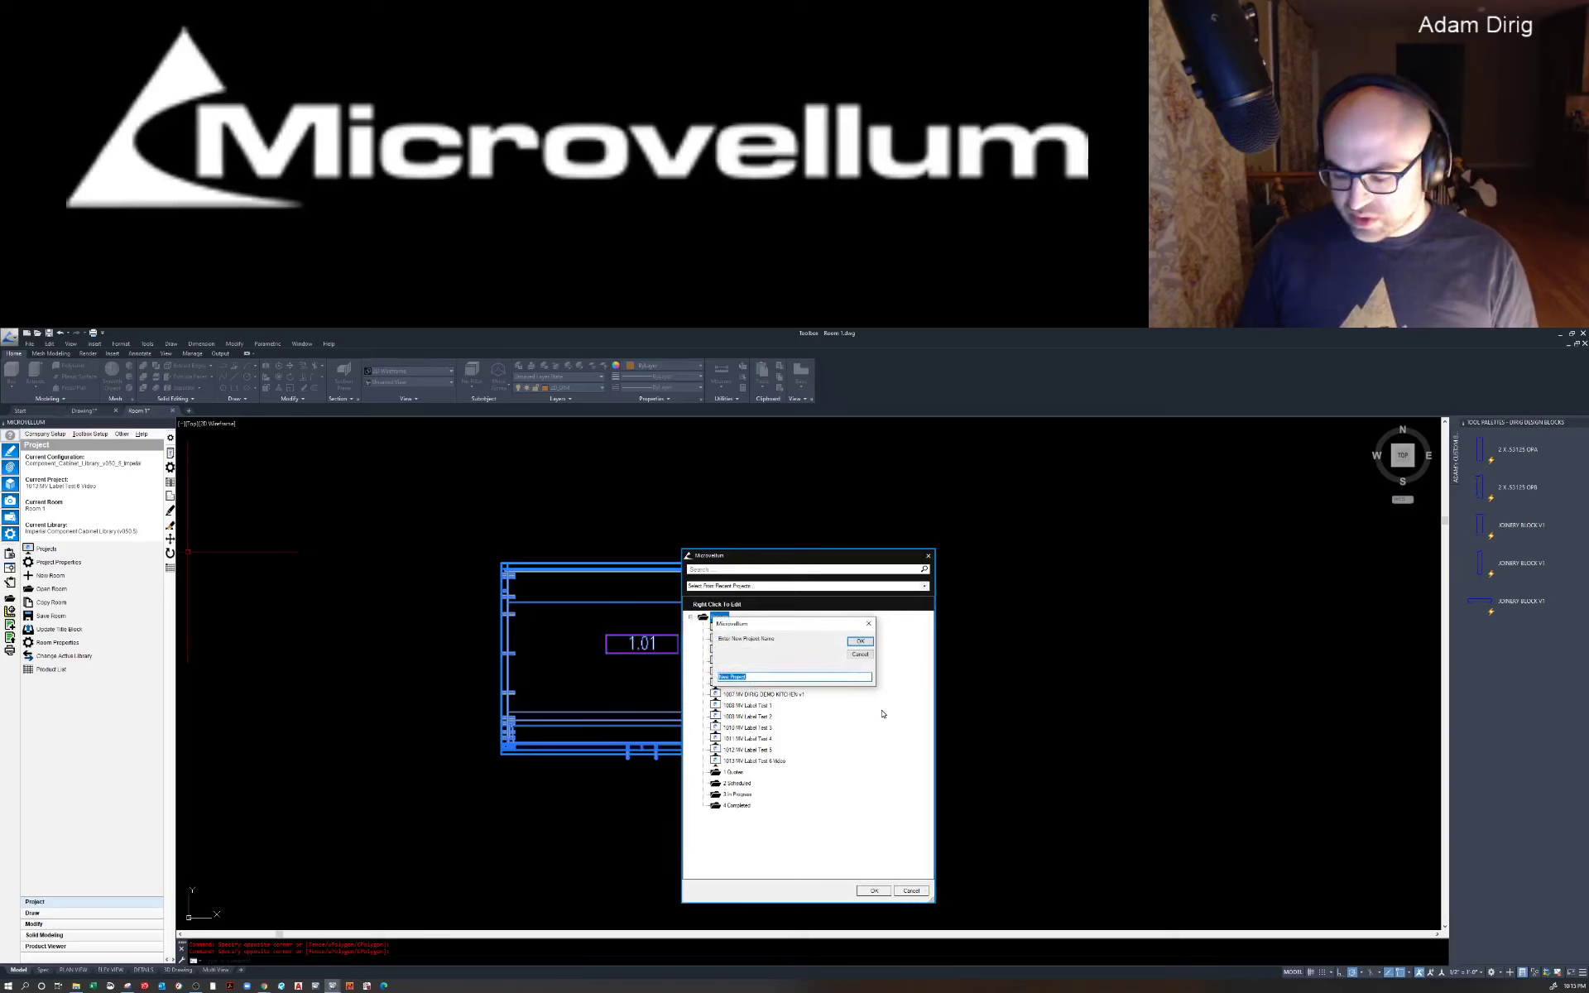
pyautogui.write('1014 MV Label Test 7 Video')
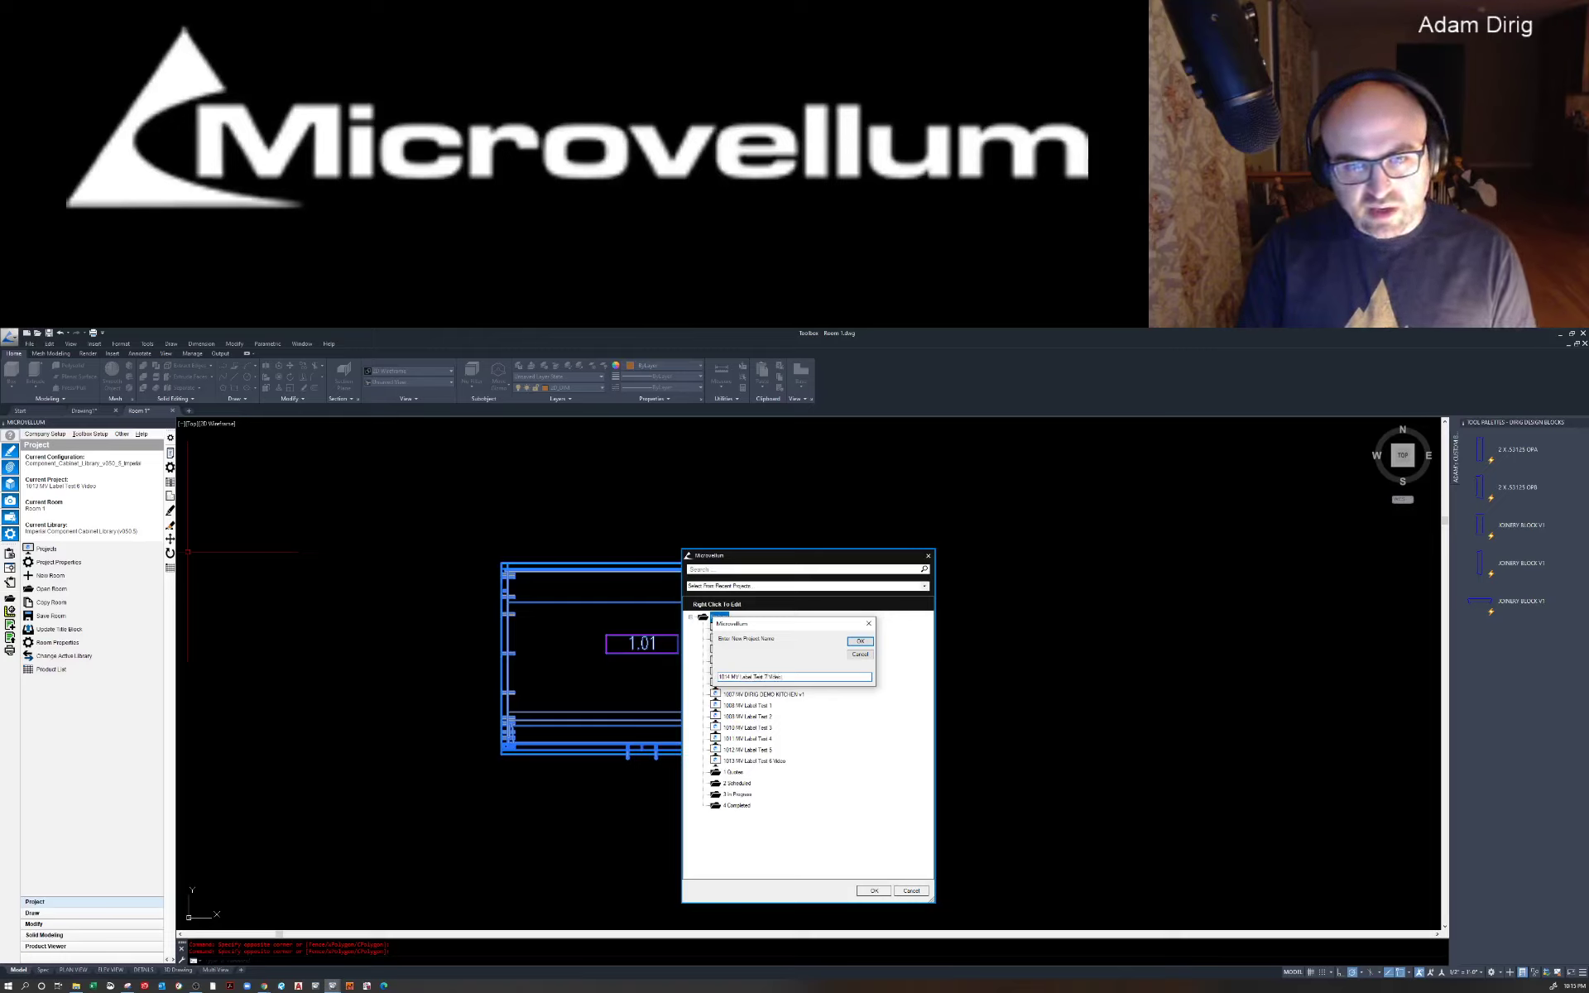
pyautogui.click(860, 642)
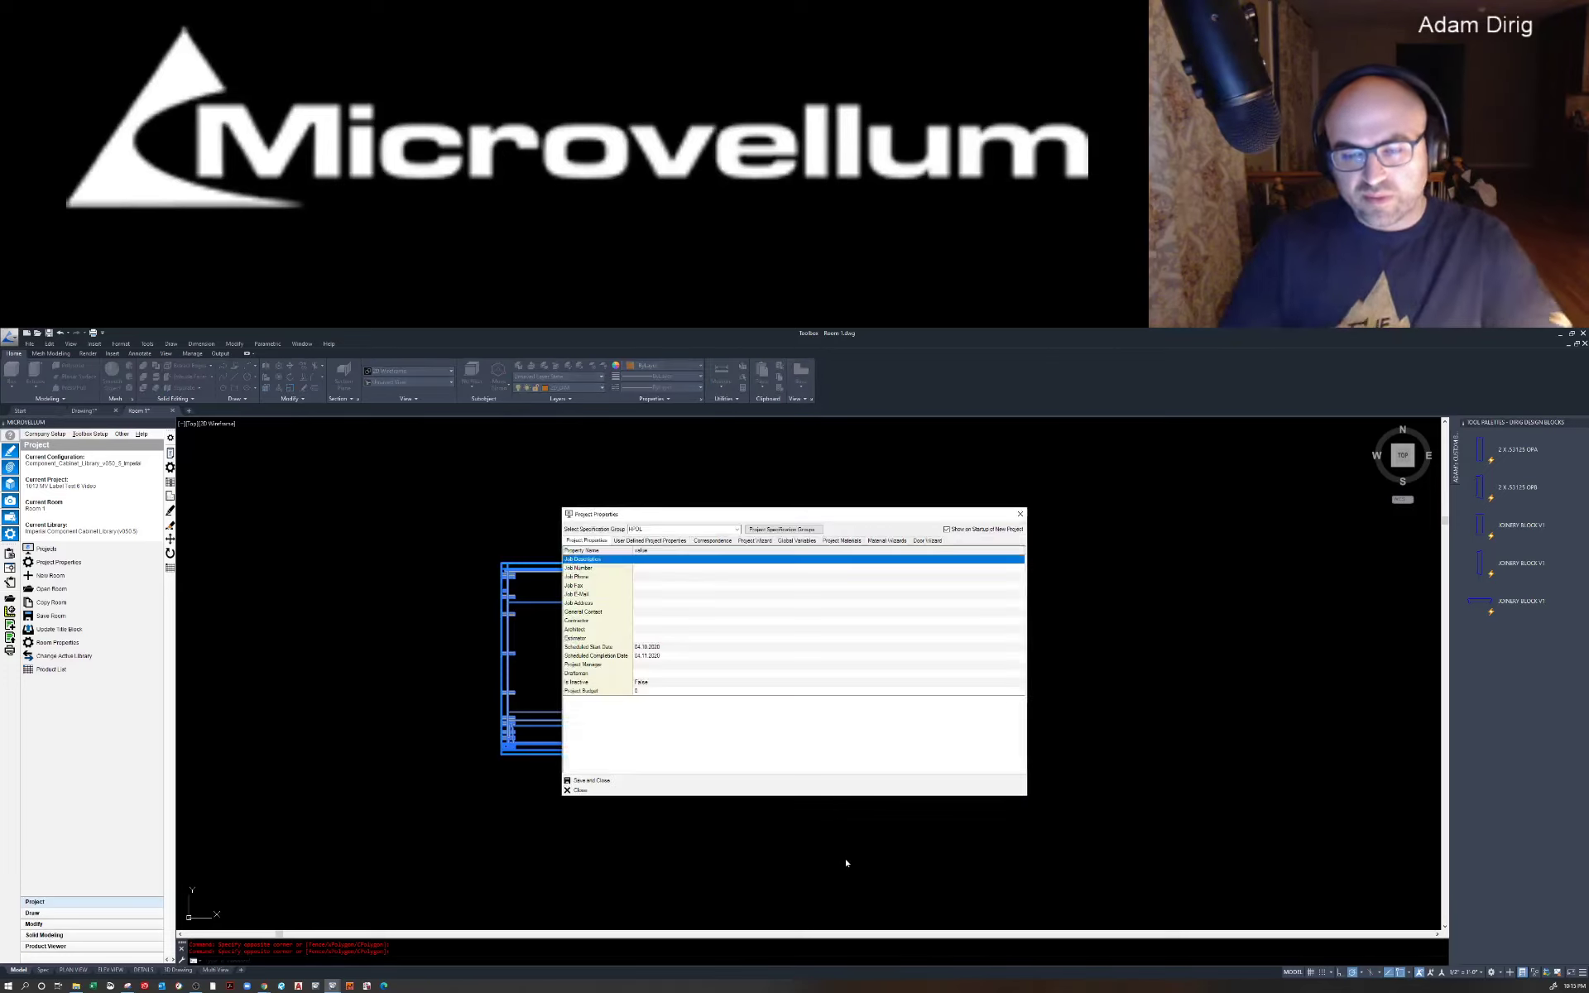
# Step: Save the new project's properties and add a room named Room 1 to the project
pyautogui.click(612, 781)
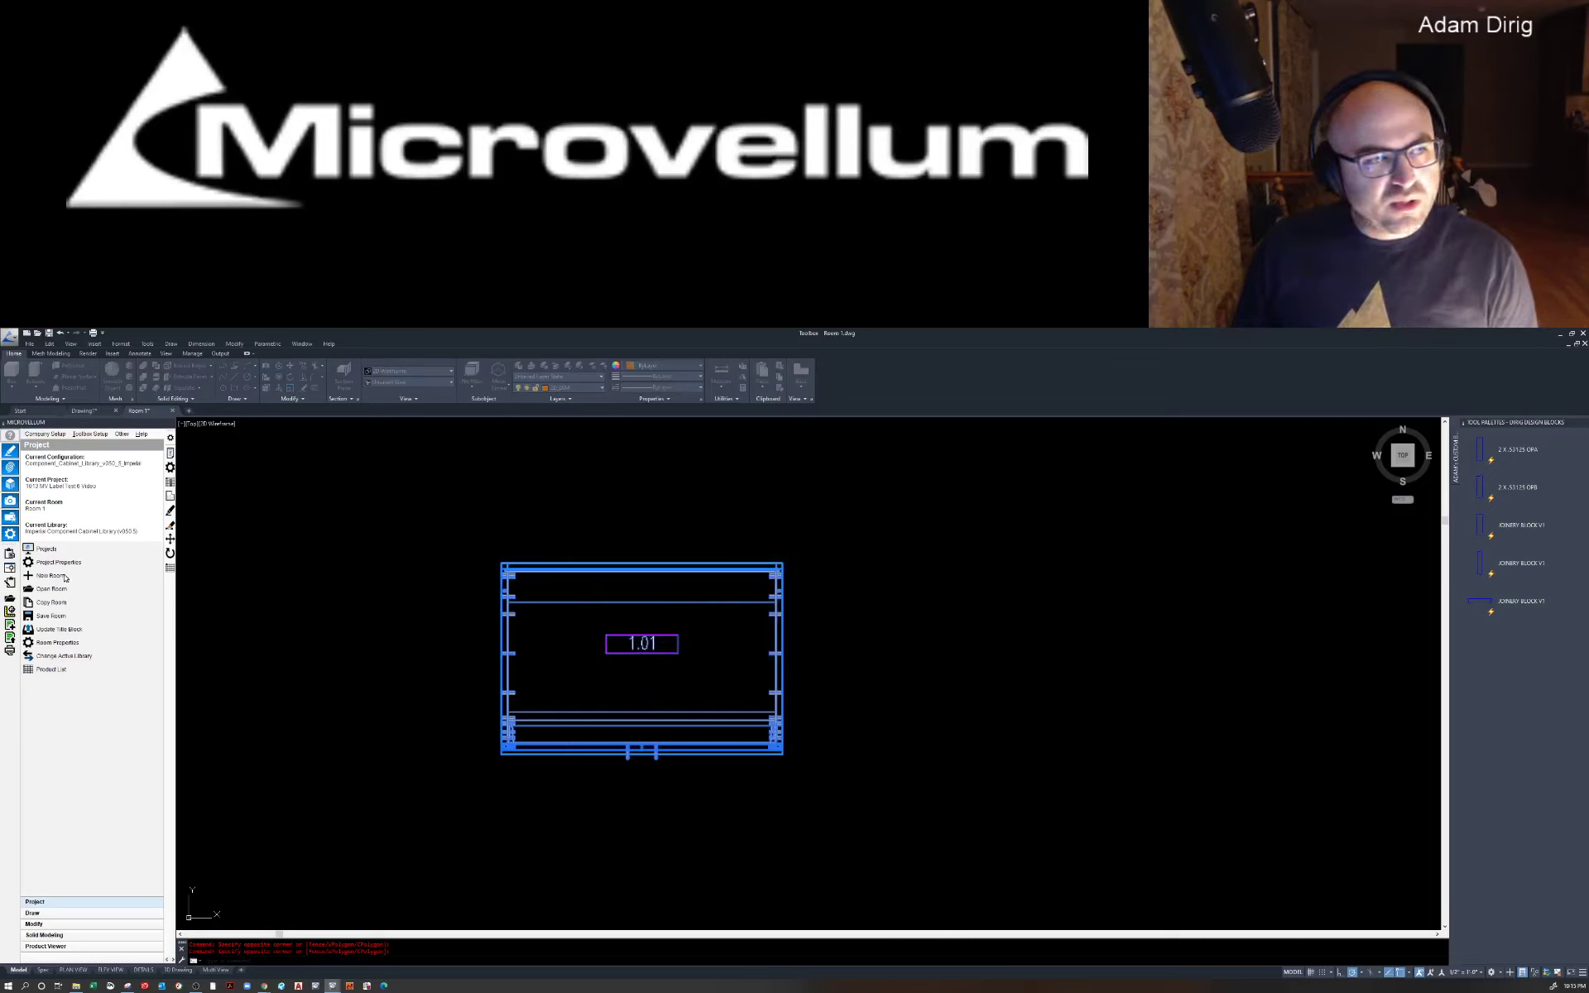
pyautogui.click(65, 577)
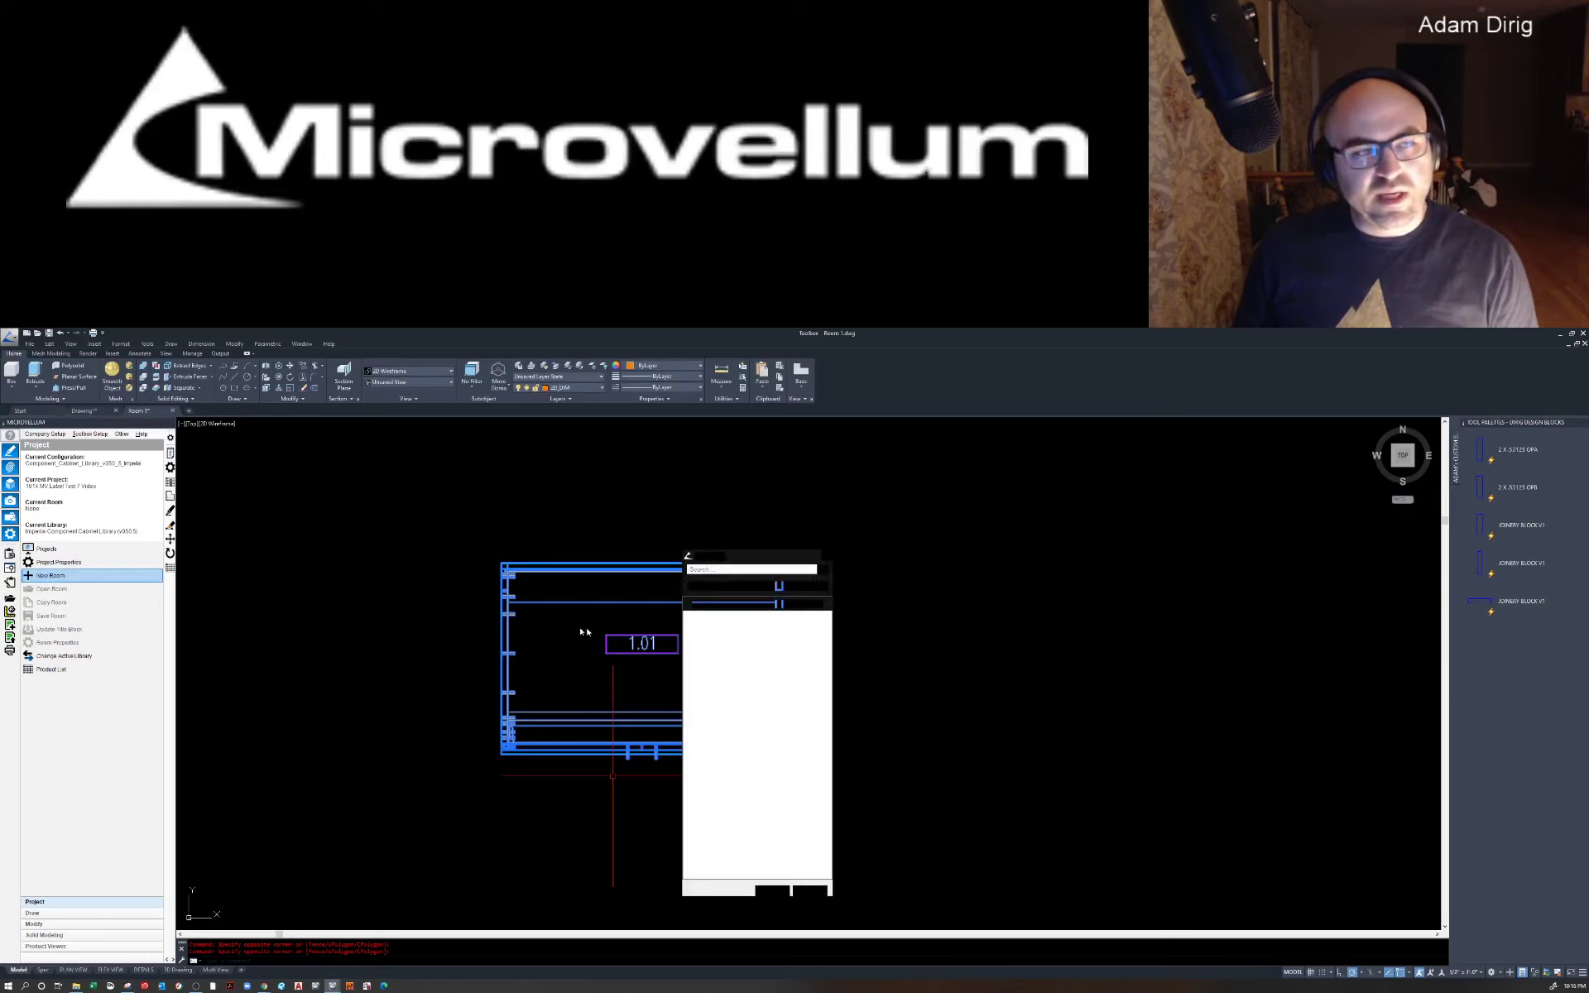
pyautogui.rightClick(760, 619)
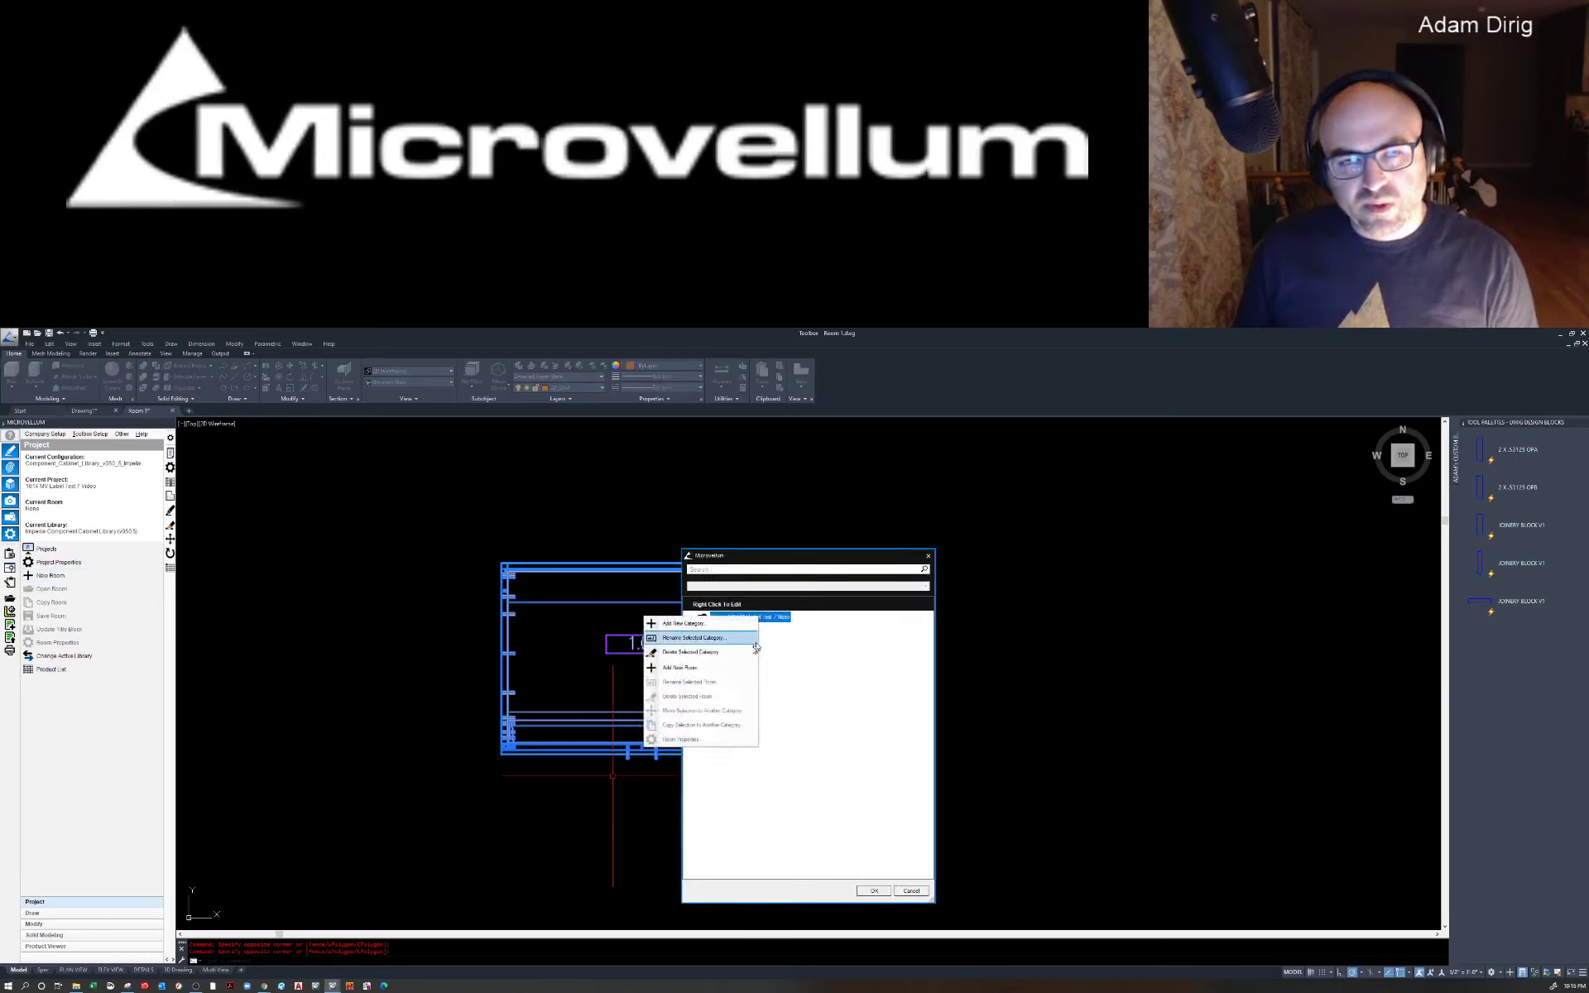
pyautogui.click(735, 669)
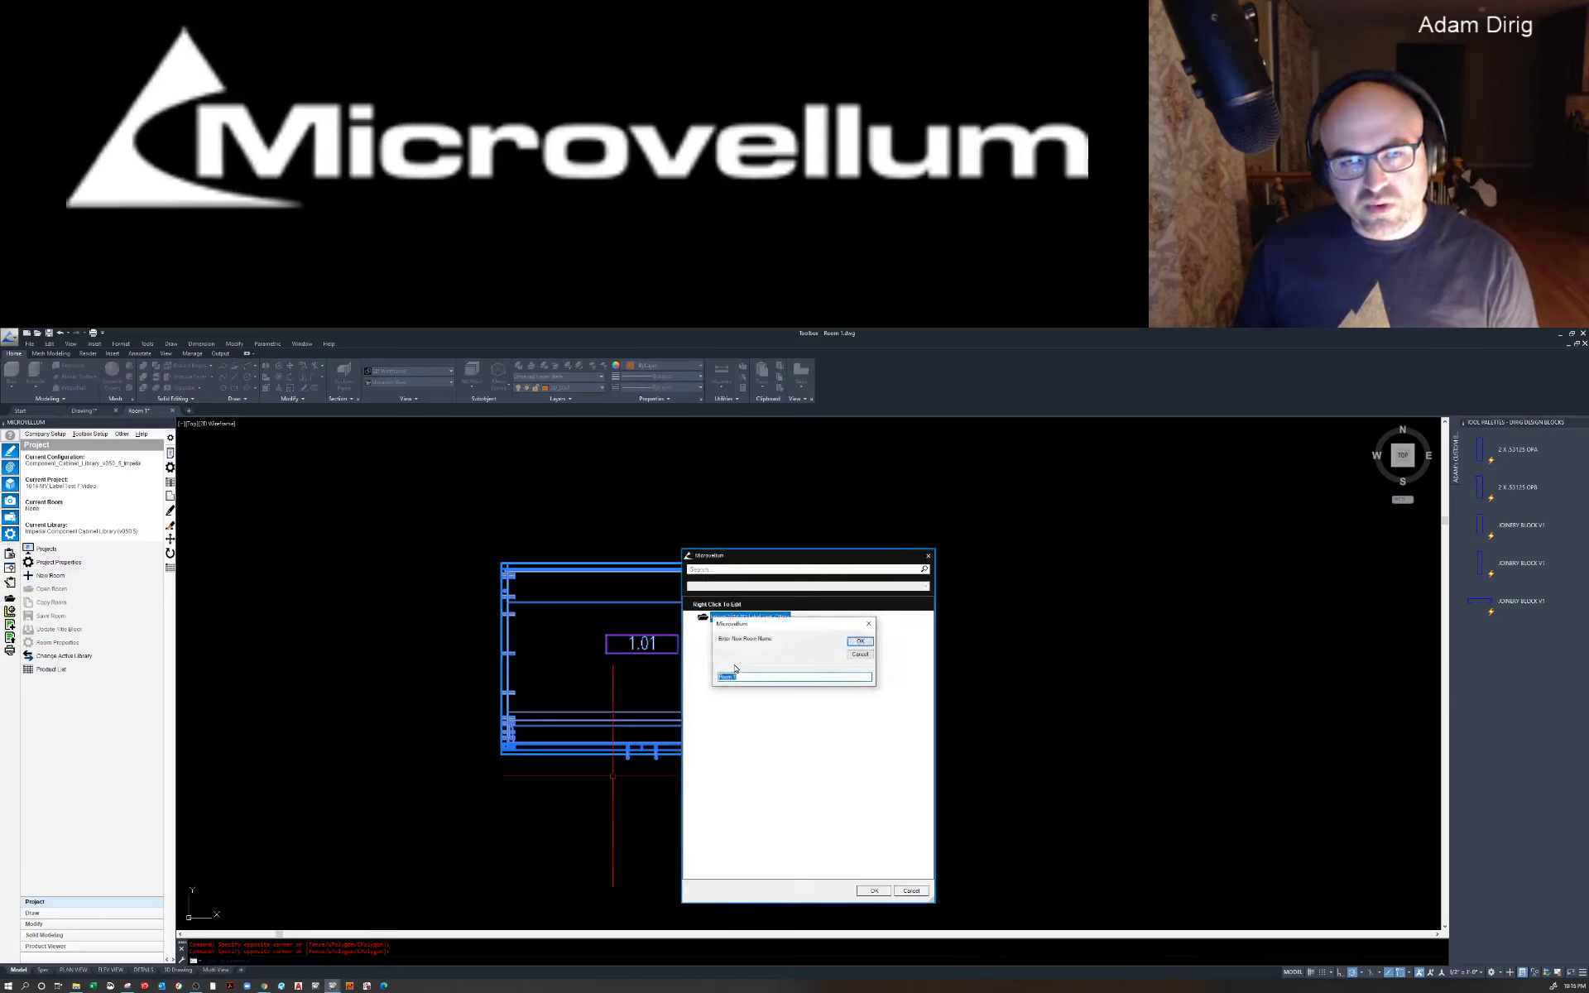
pyautogui.click(859, 642)
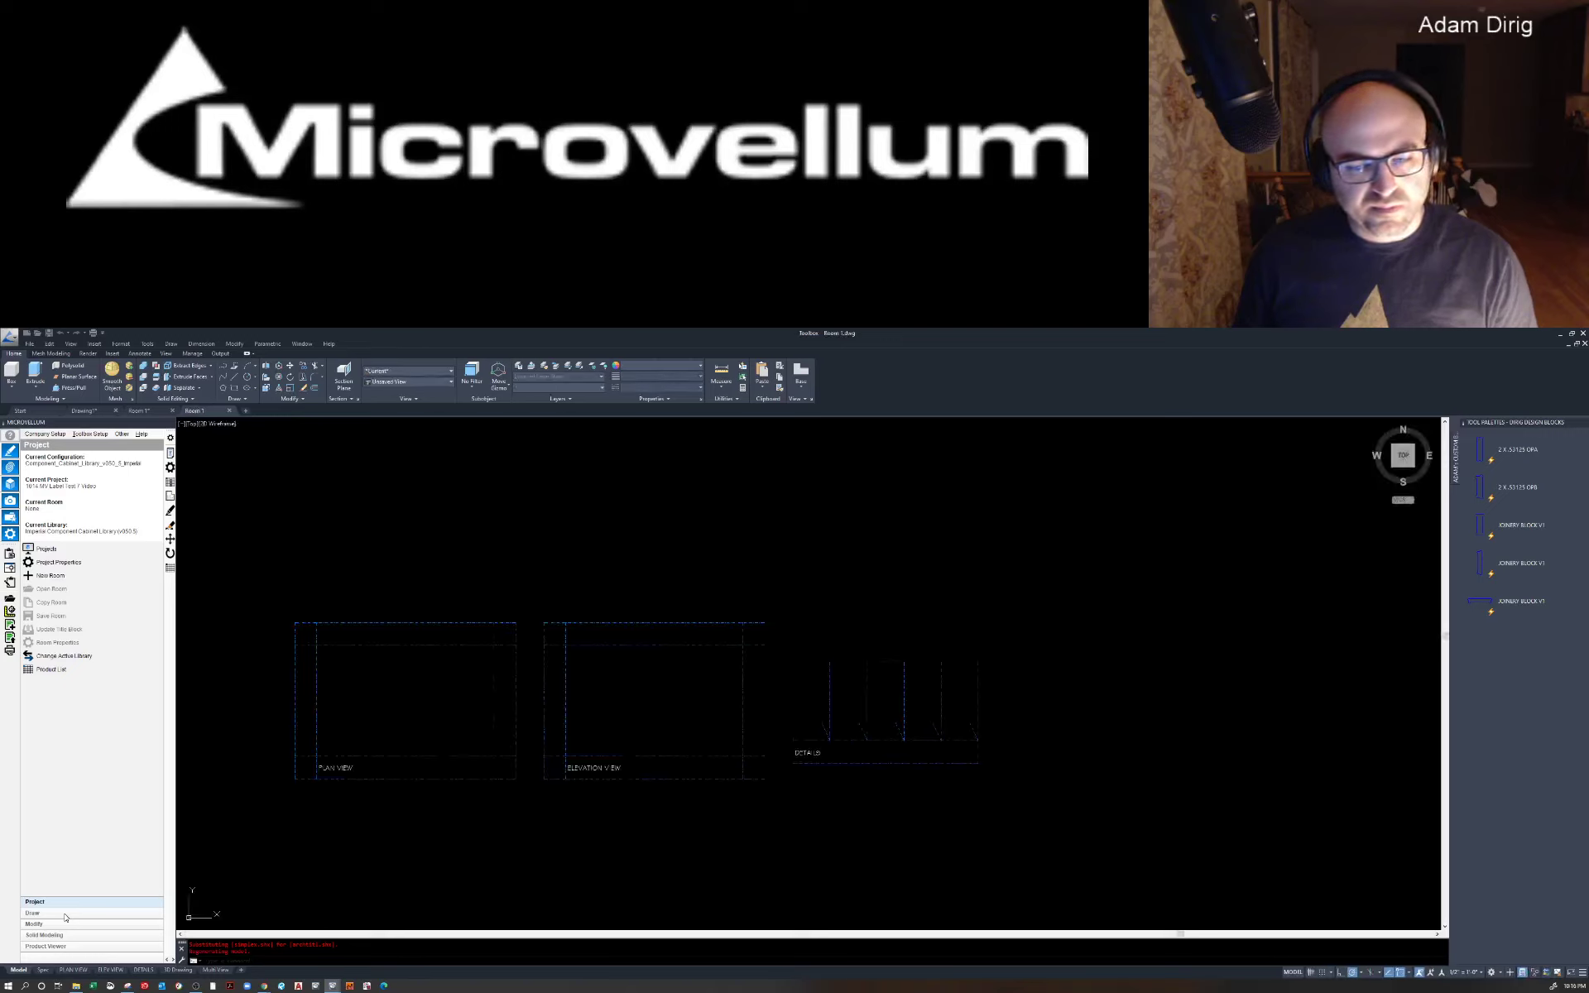
# Step: Place a 2 Door Base cabinet with its default prompts at a selected point in the plan view
pyautogui.click(65, 913)
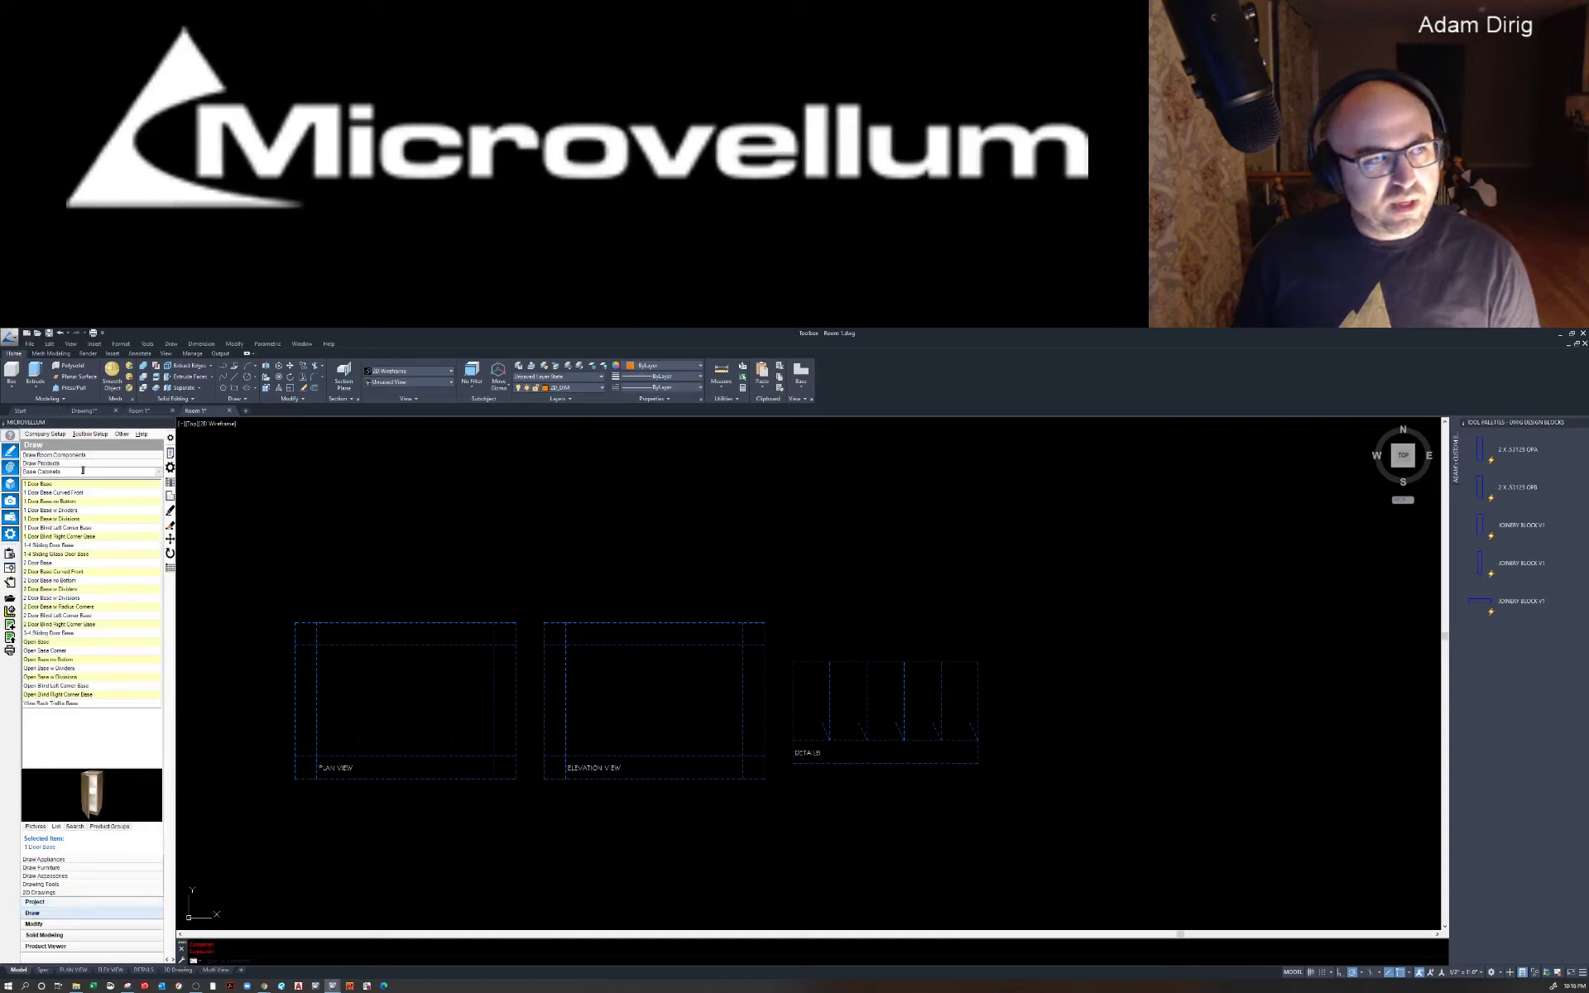
pyautogui.click(35, 563)
pyautogui.rightClick(35, 566)
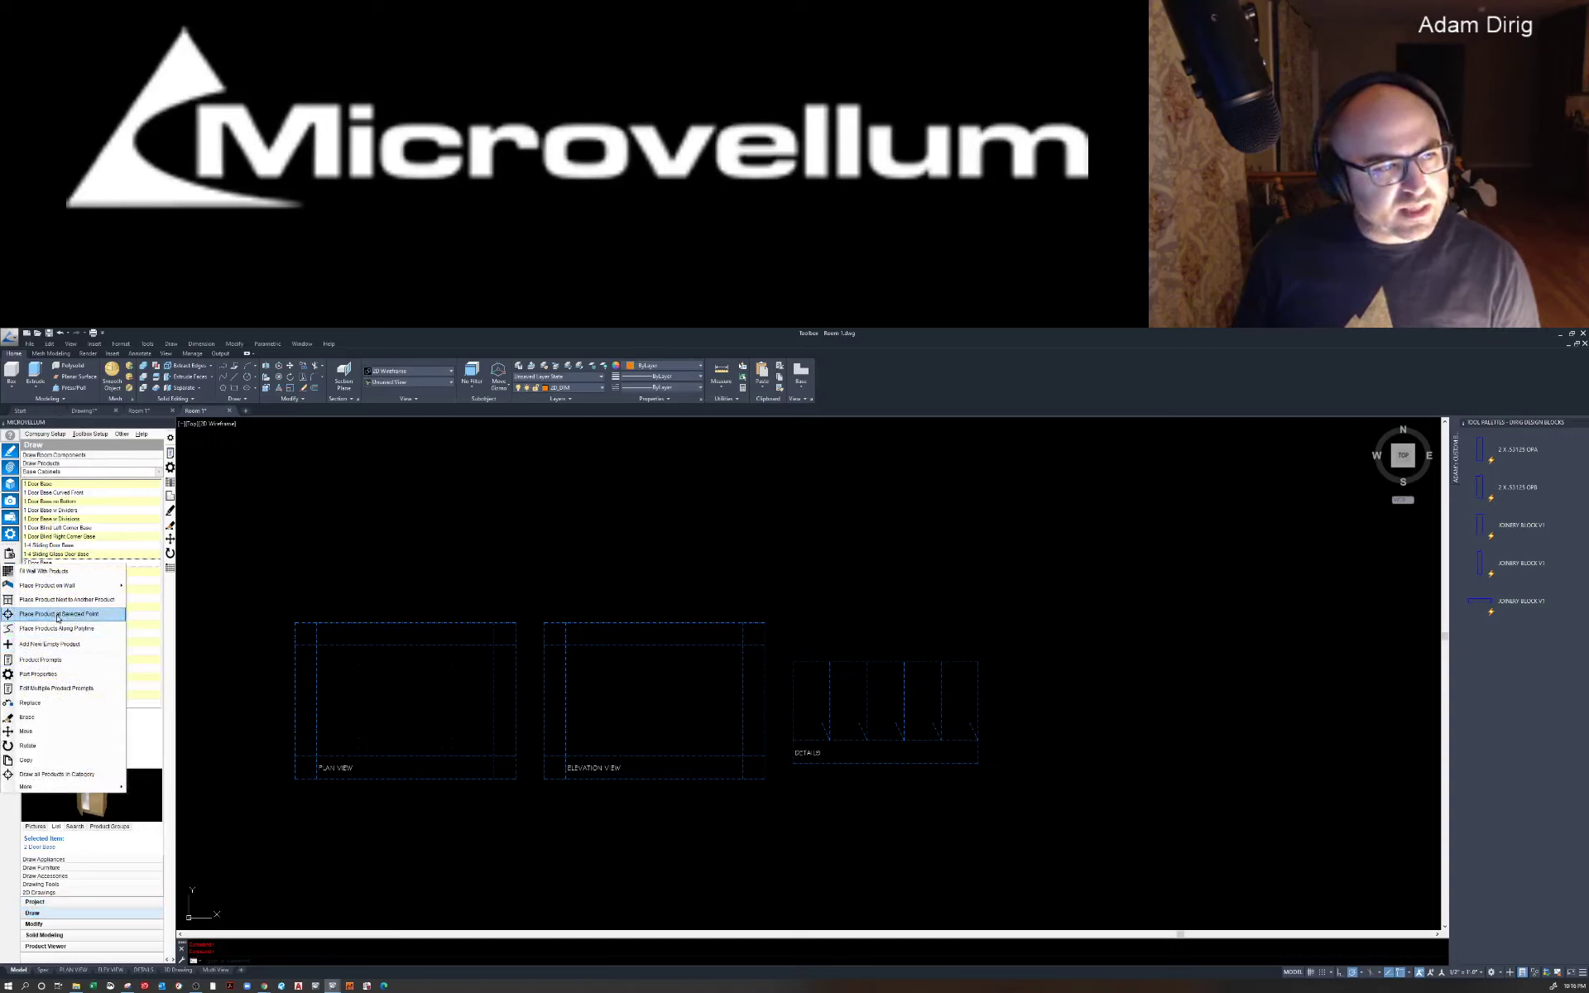
pyautogui.click(57, 617)
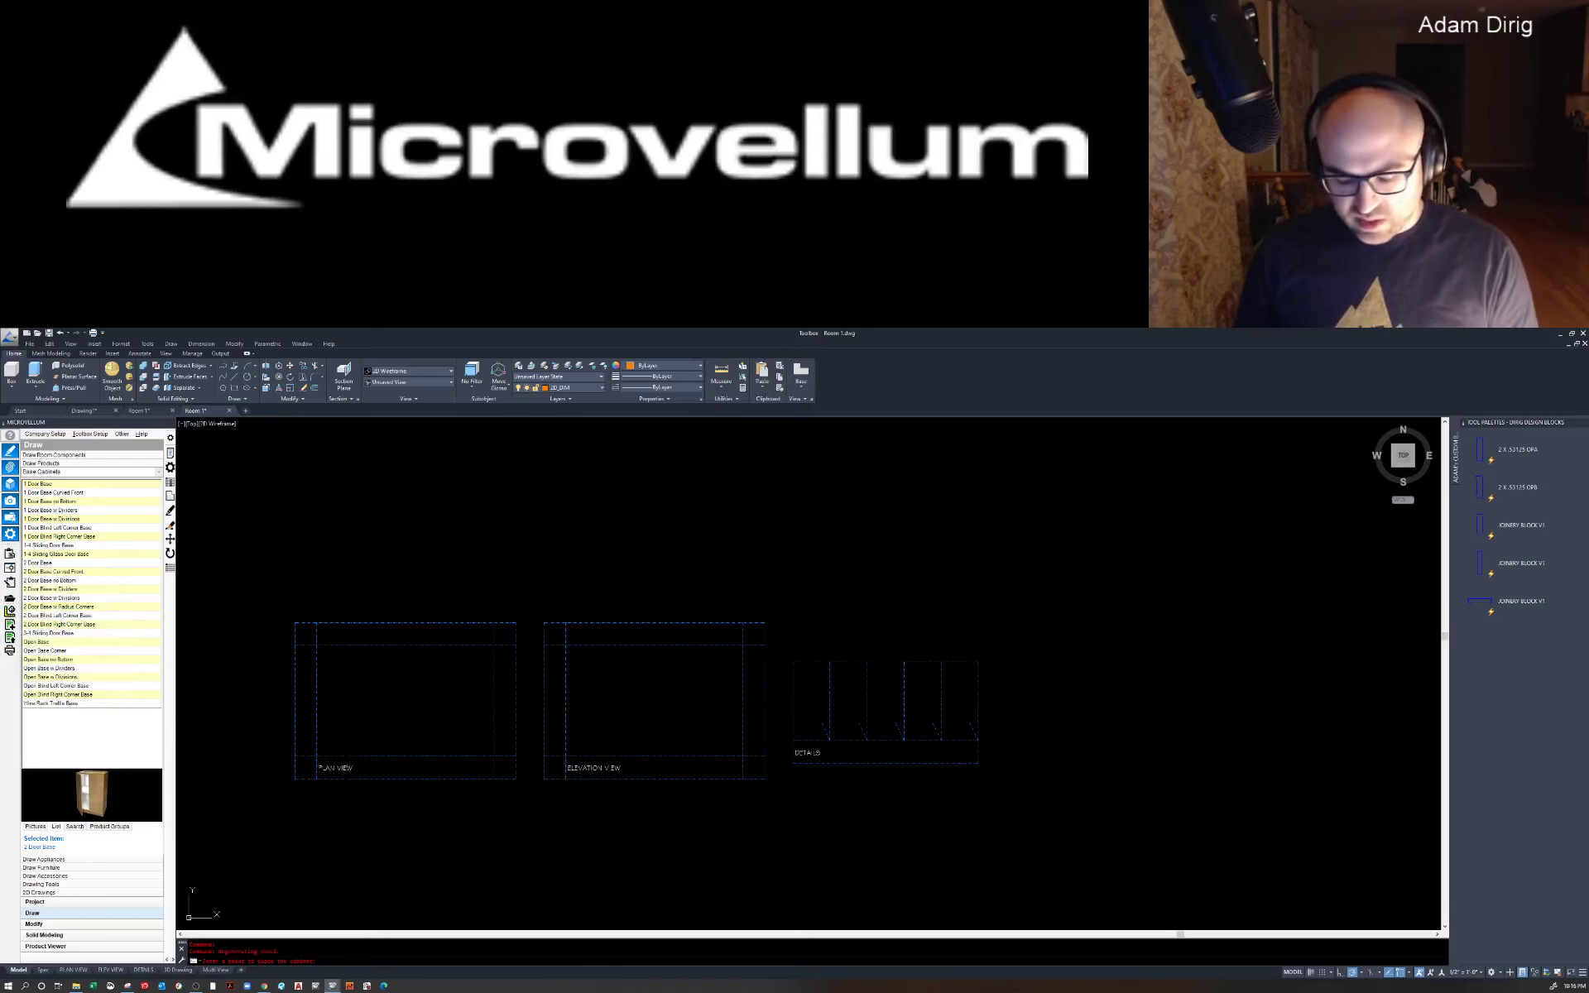
pyautogui.click(315, 655)
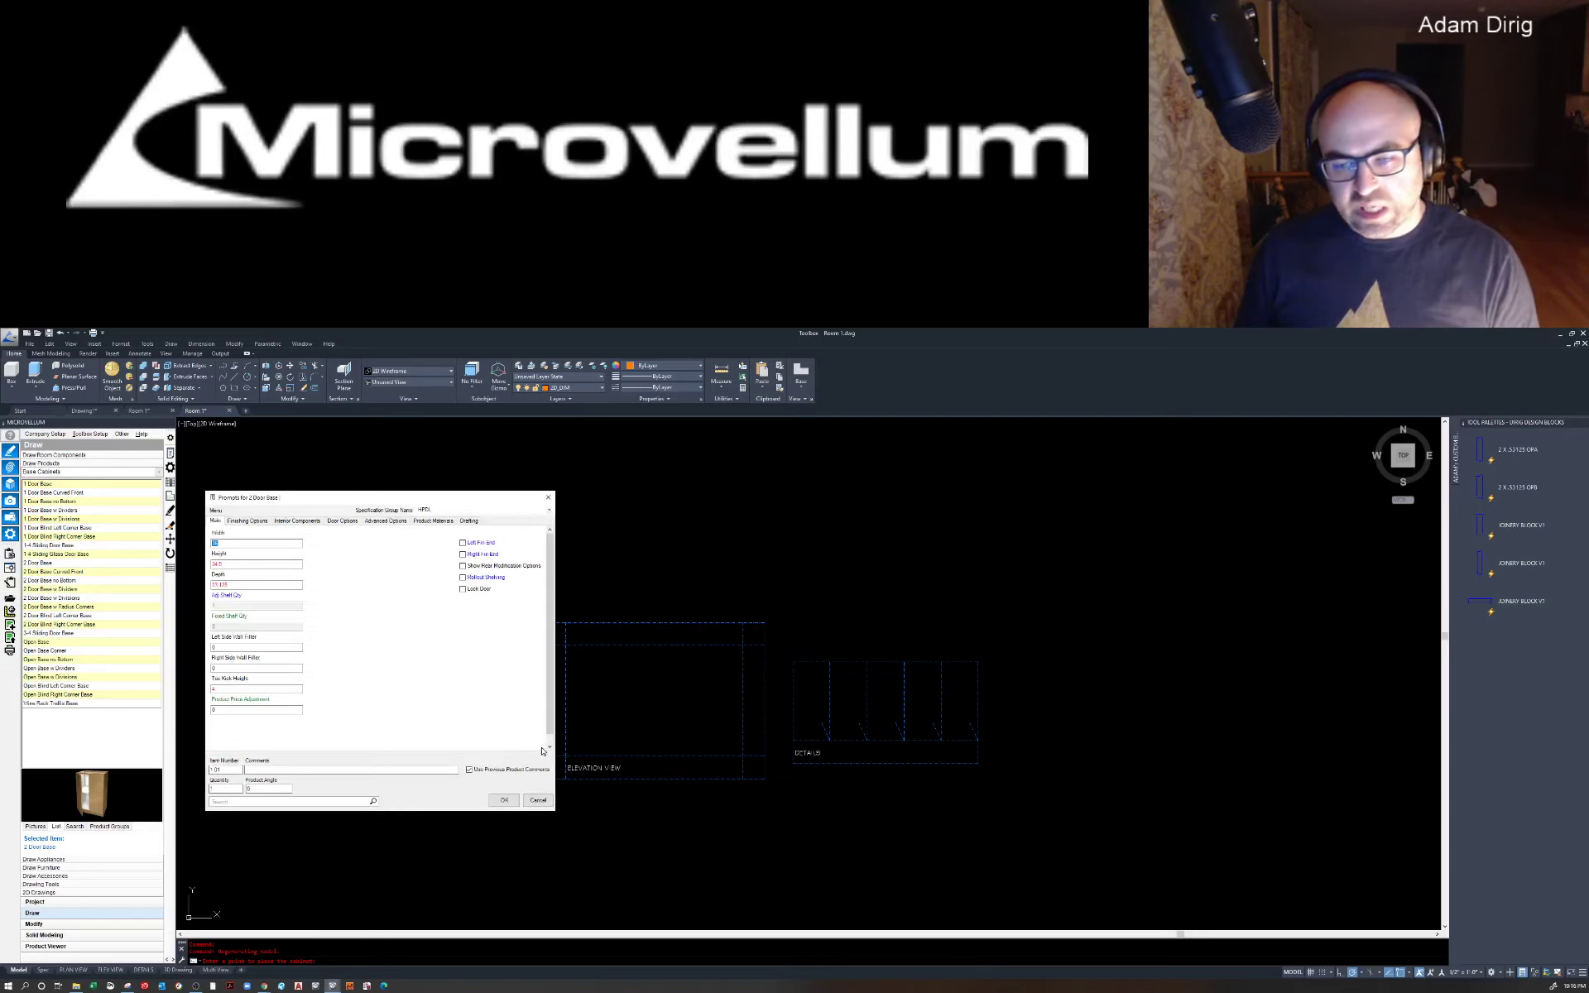
pyautogui.click(505, 800)
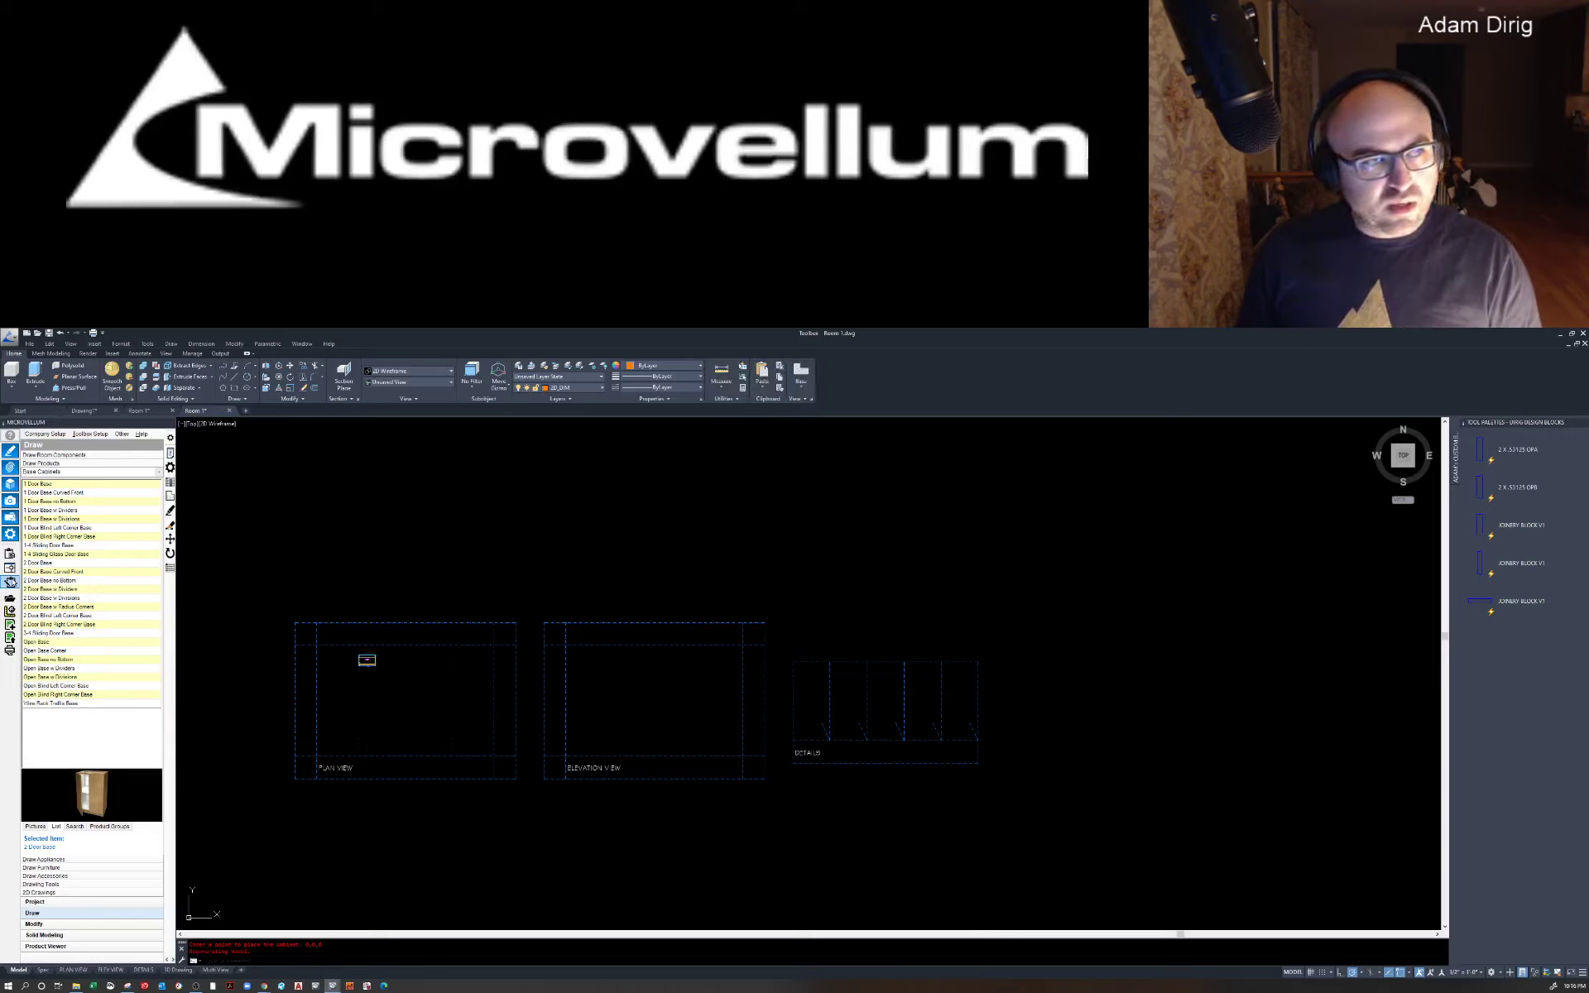
# Step: Create and process a new work order containing the placed base cabinet, and open it in the Processing Center
pyautogui.click(10, 582)
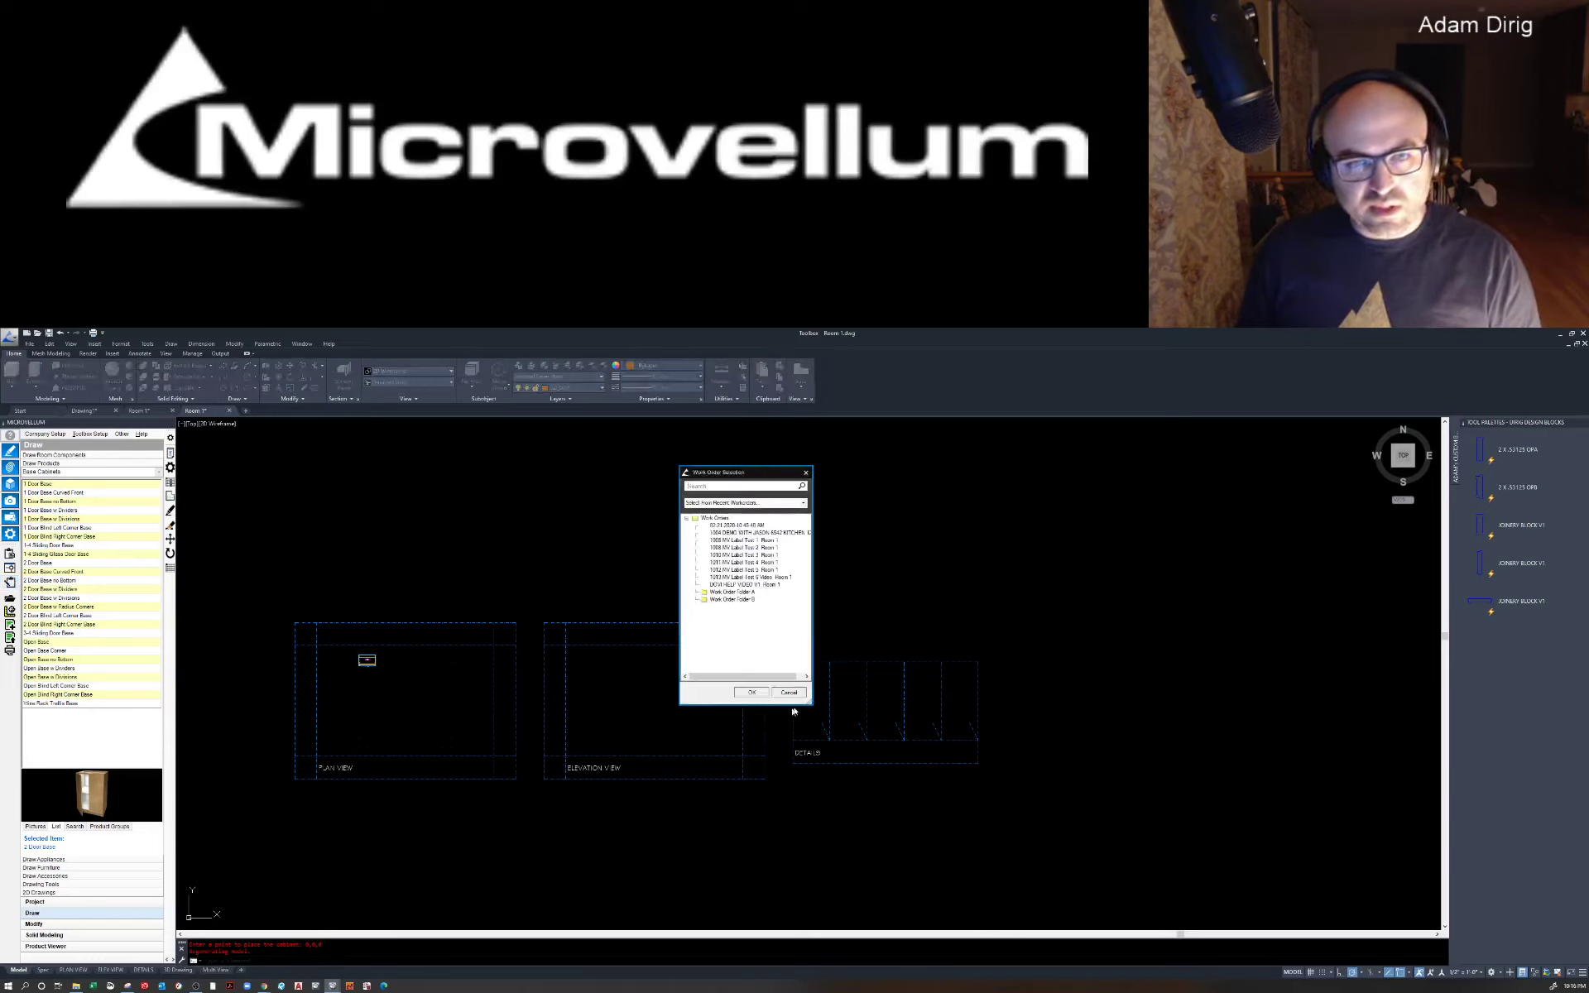
pyautogui.click(791, 692)
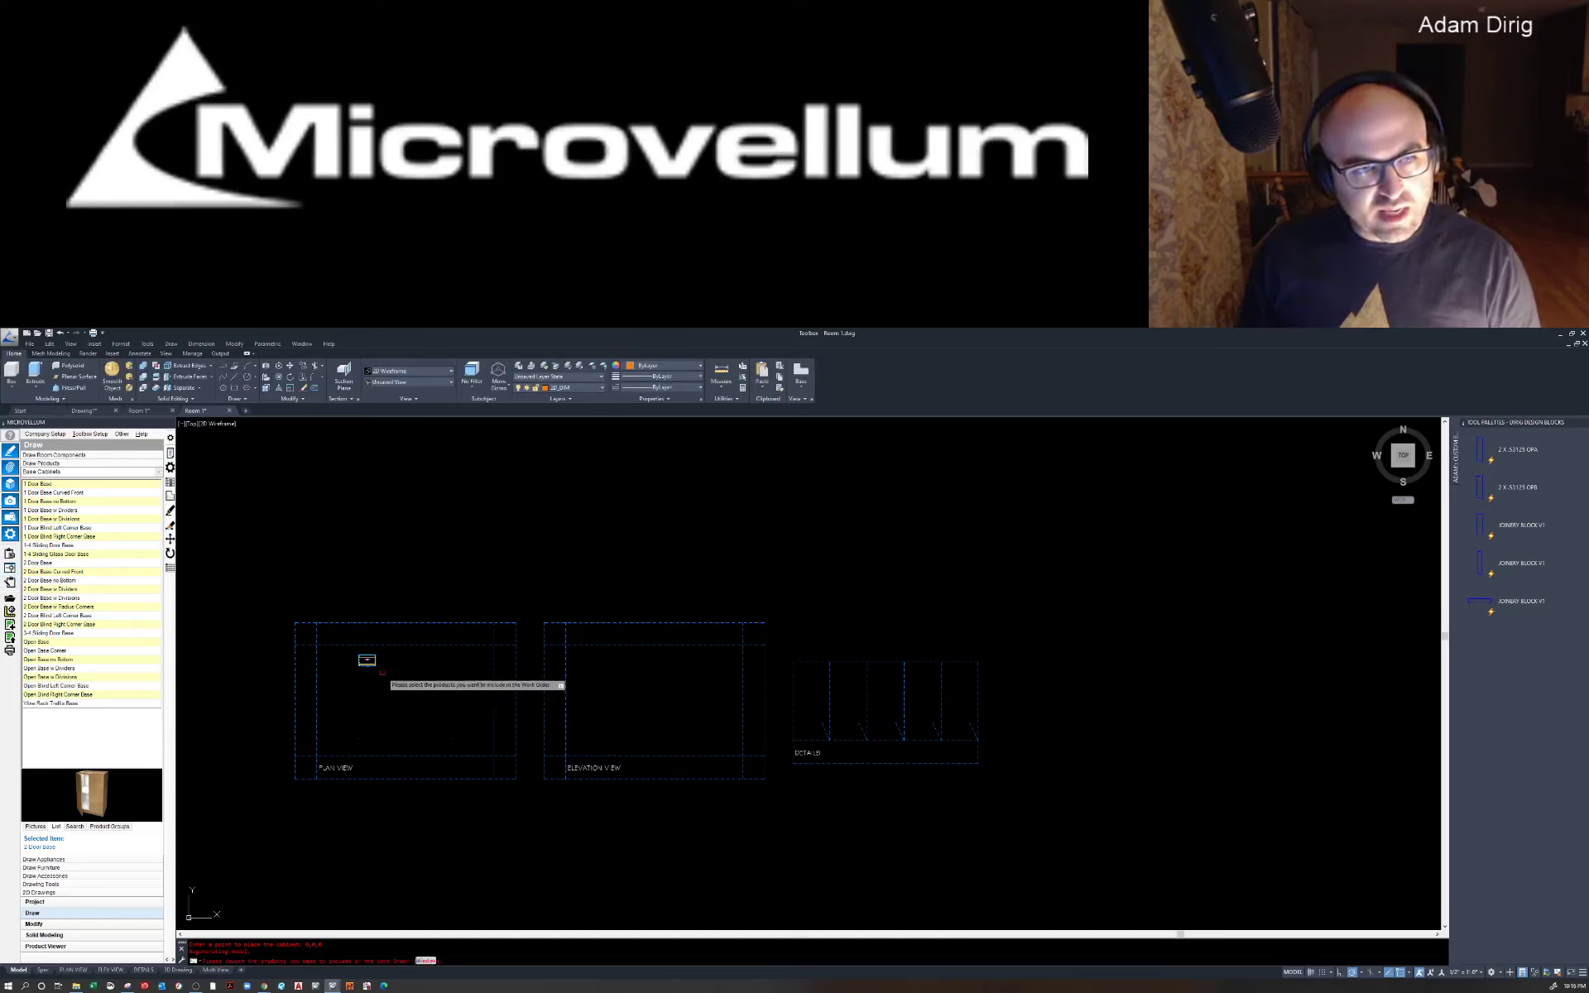
pyautogui.click(367, 659)
pyautogui.rightClick(369, 664)
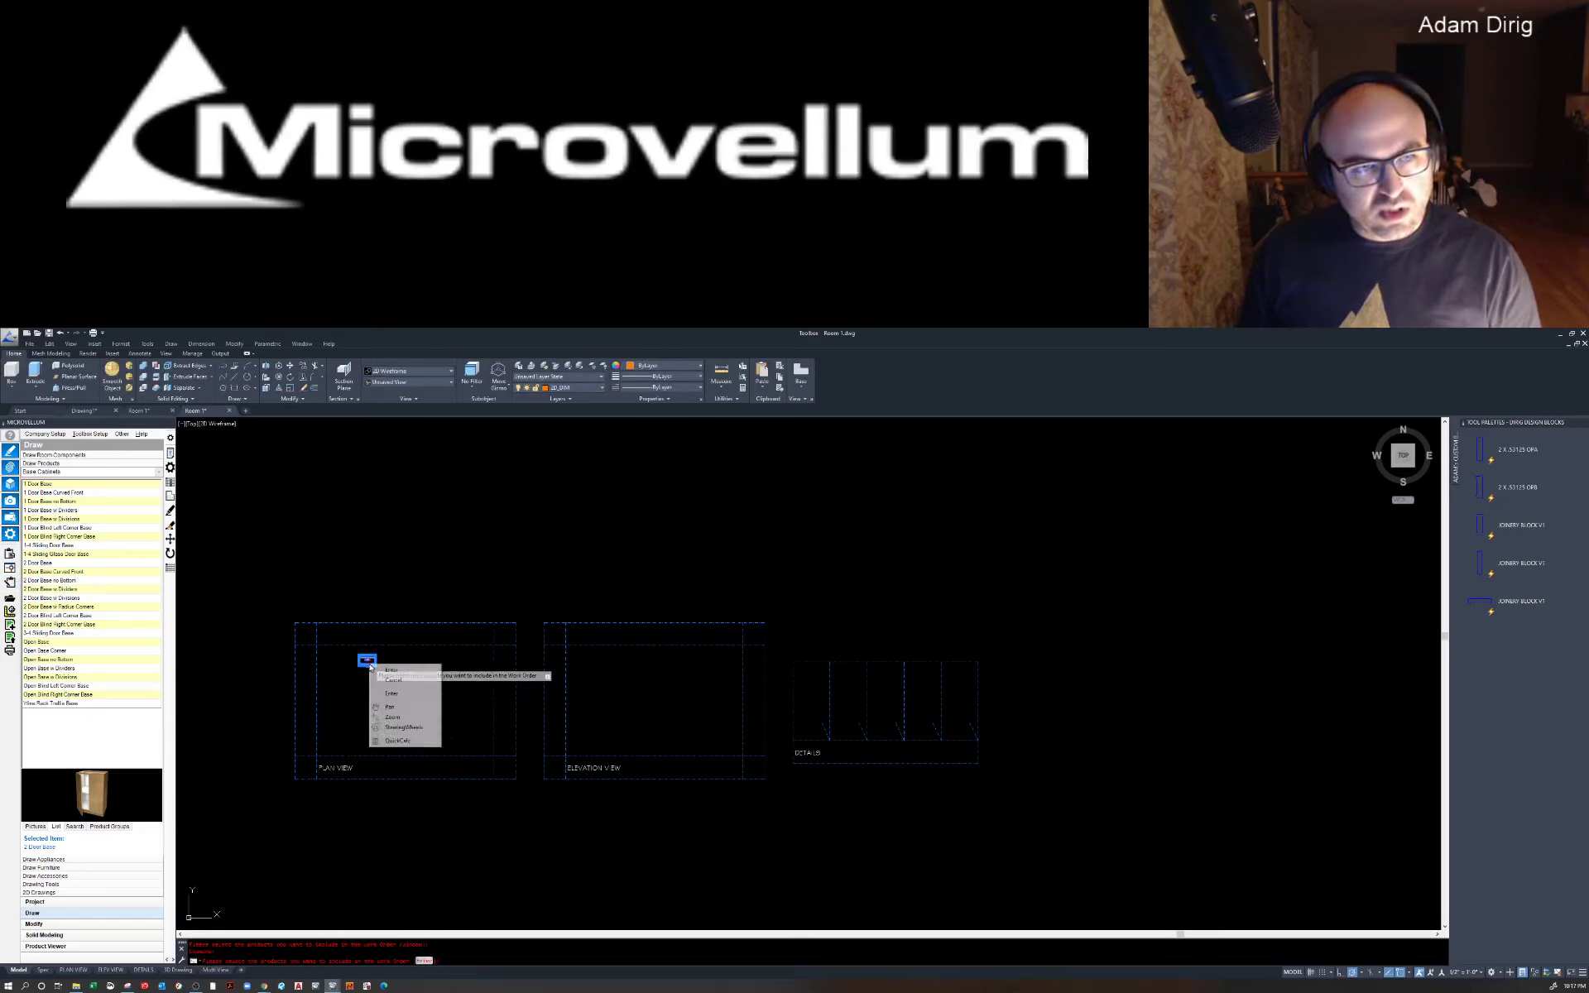
pyautogui.click(376, 671)
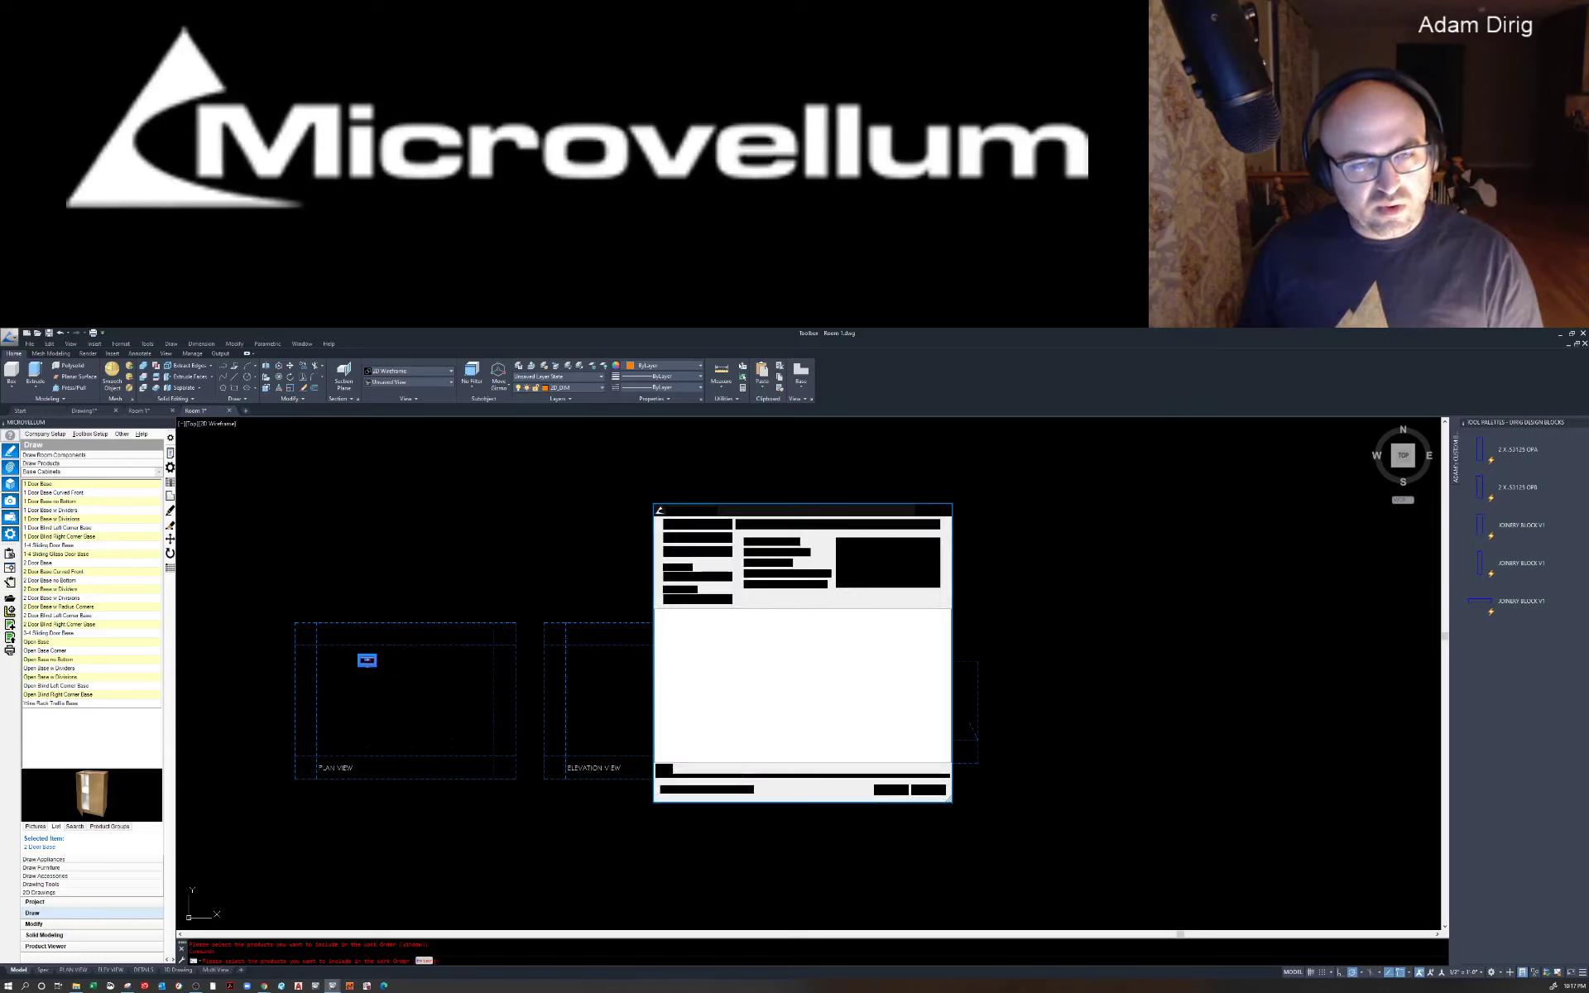
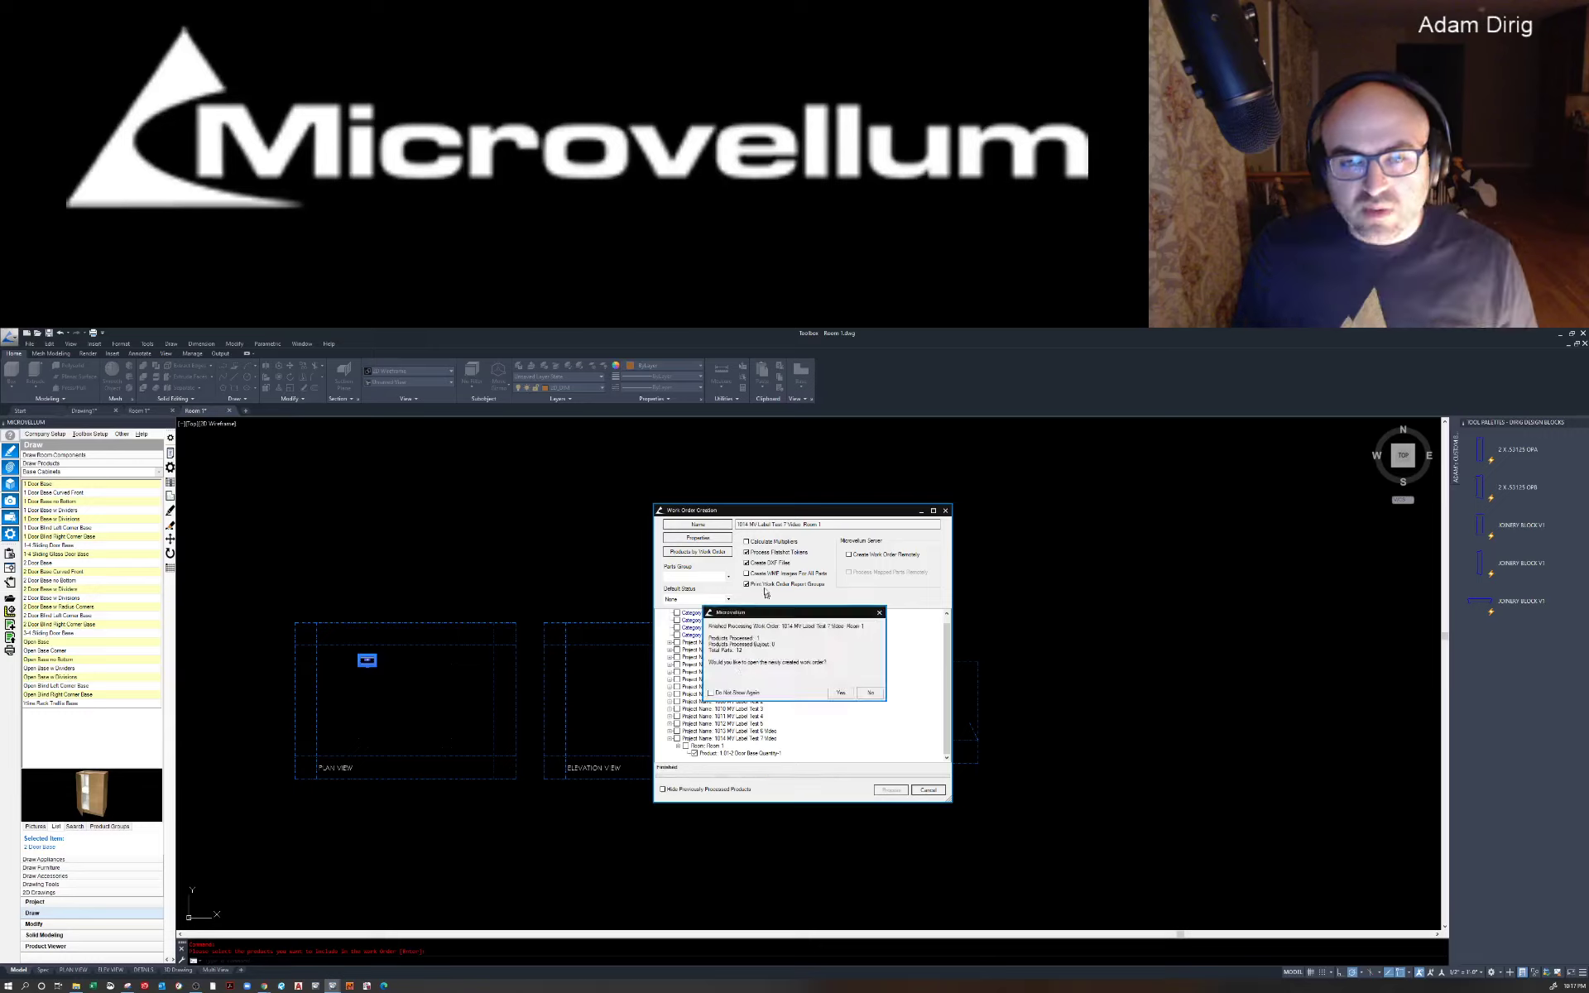
pyautogui.press('Escape')
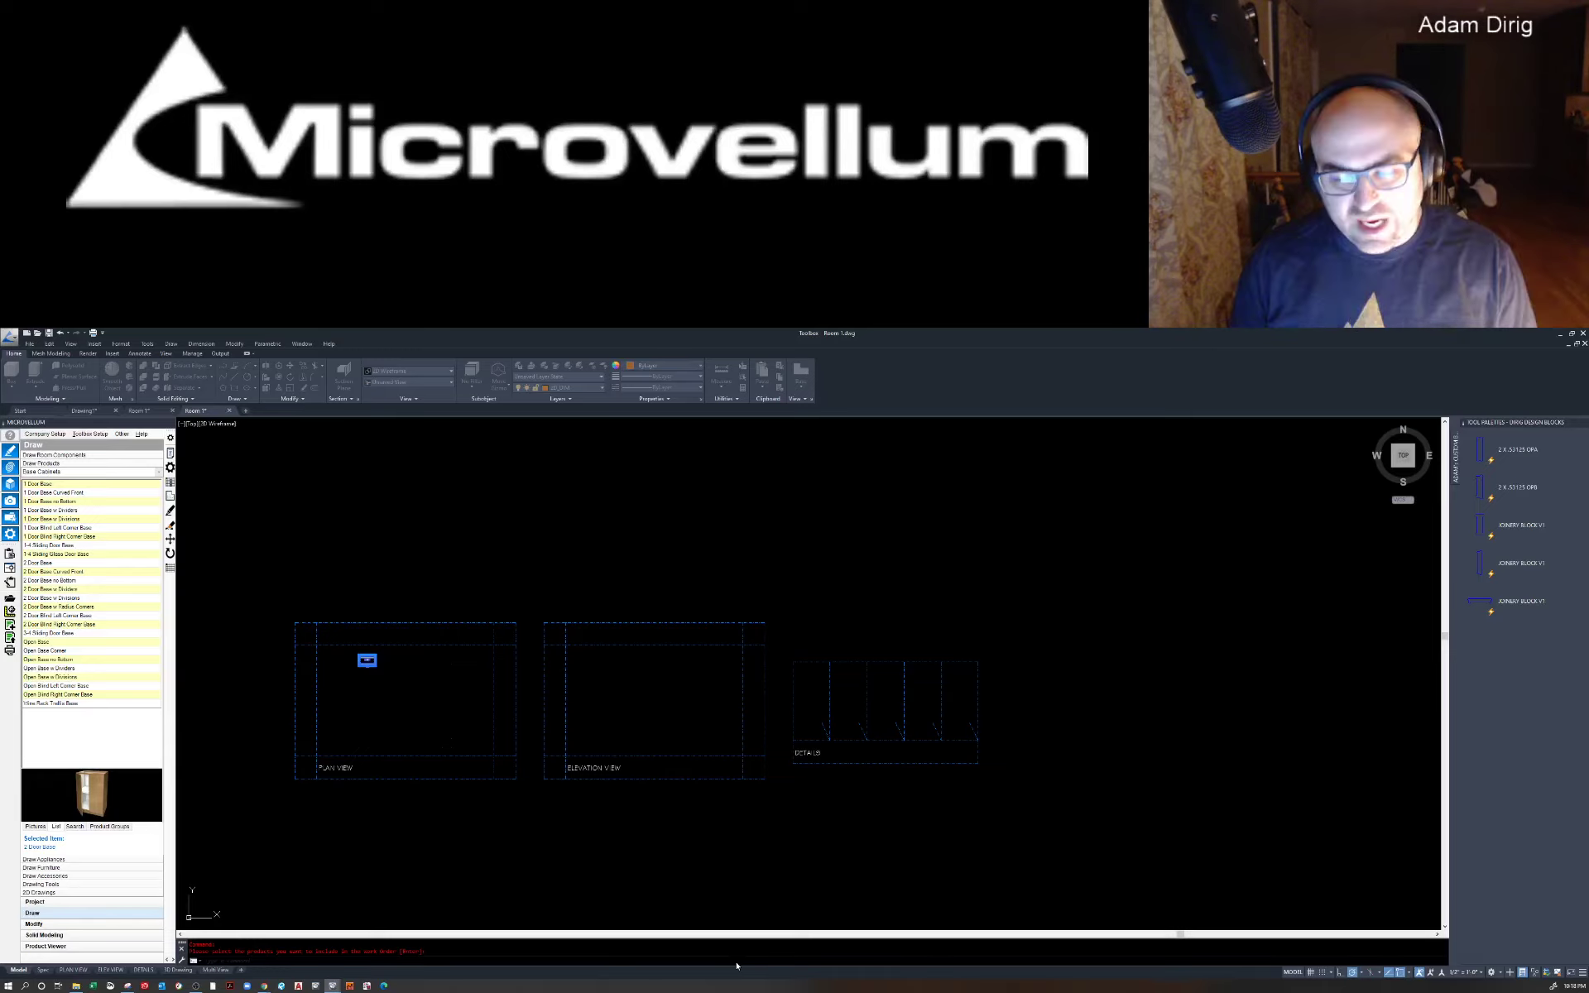
pyautogui.press('Return')
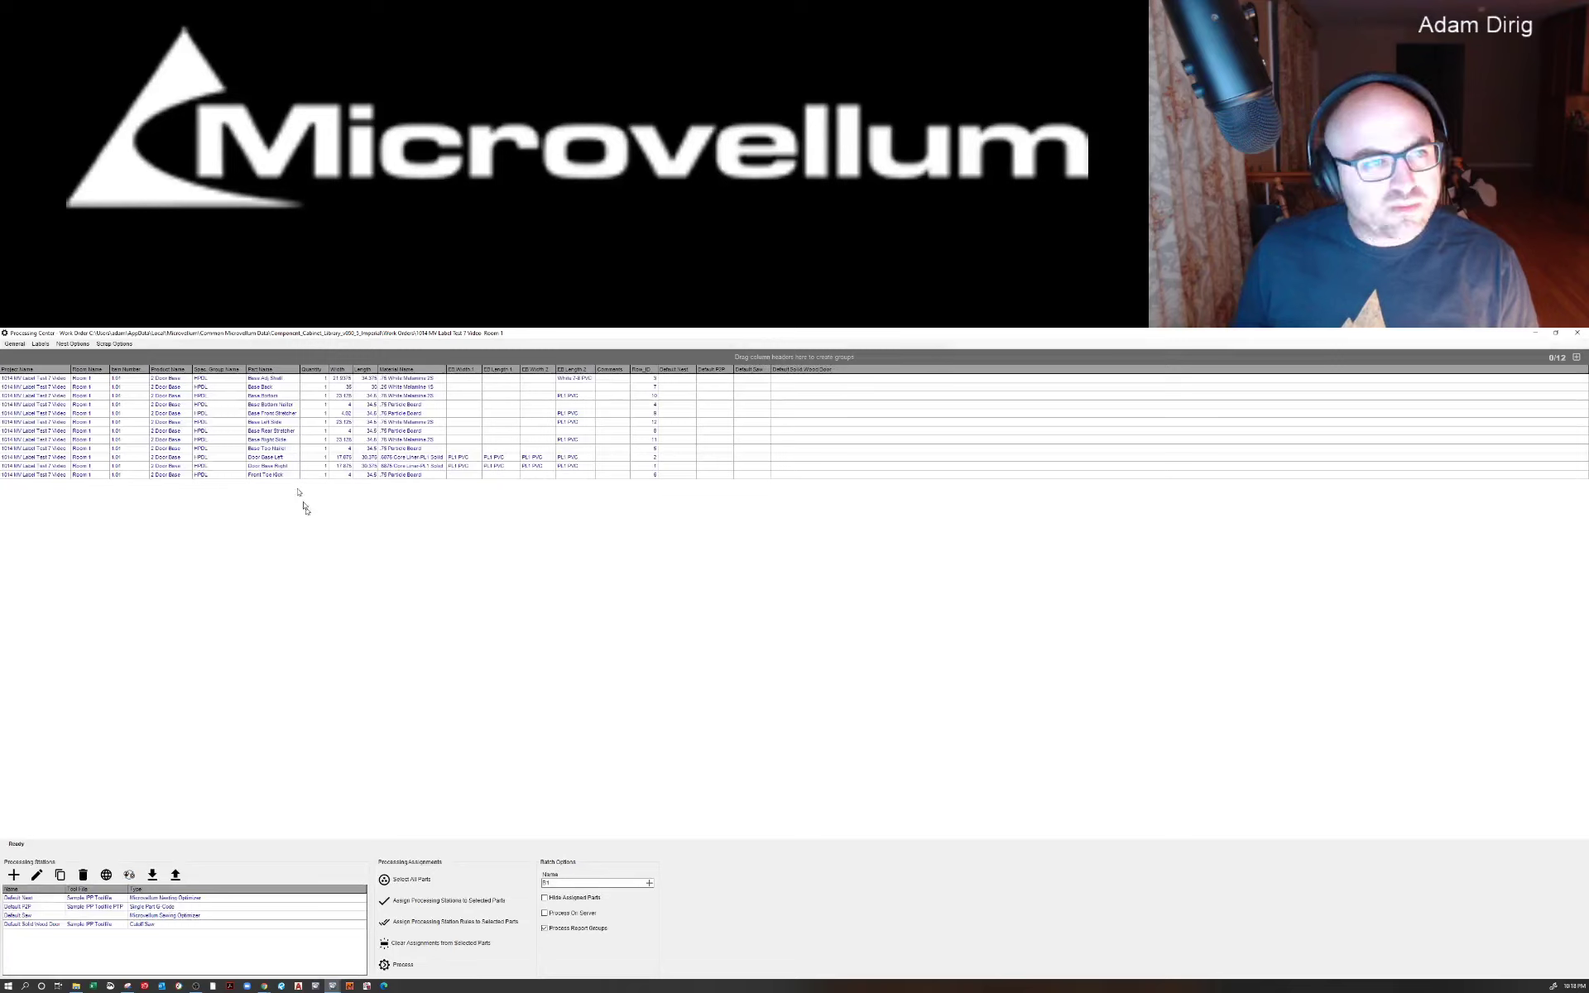
# Step: Assign the Default Nest processing station to all parts of the work order and process the batch
pyautogui.click(10, 898)
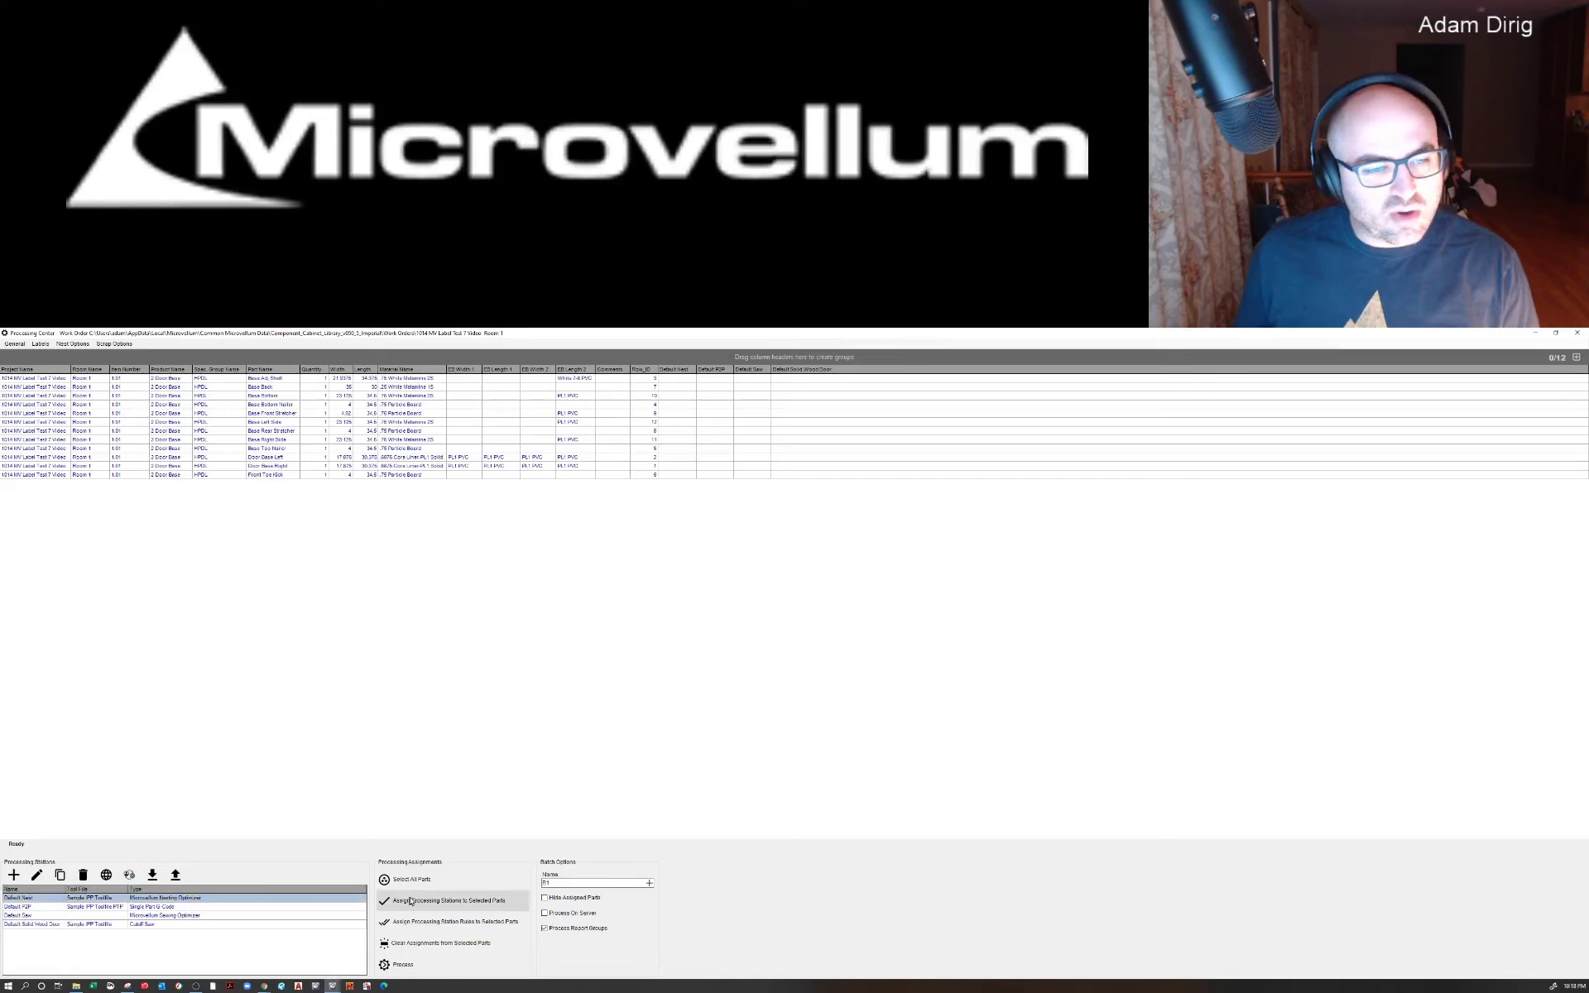
pyautogui.click(412, 881)
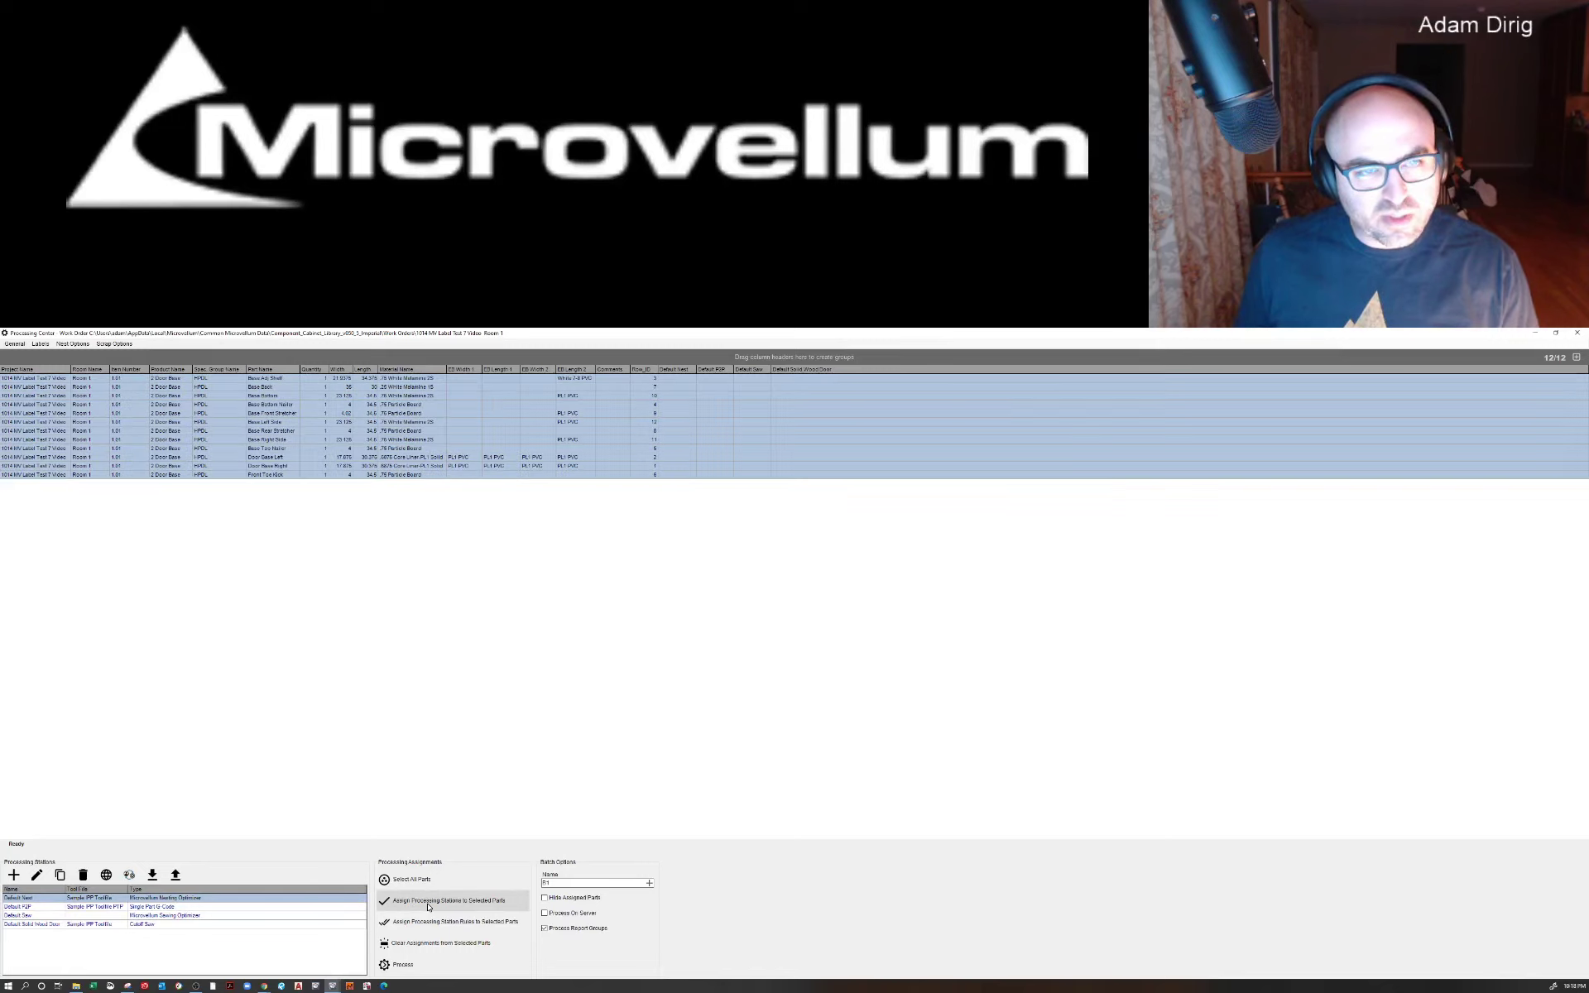
pyautogui.click(428, 903)
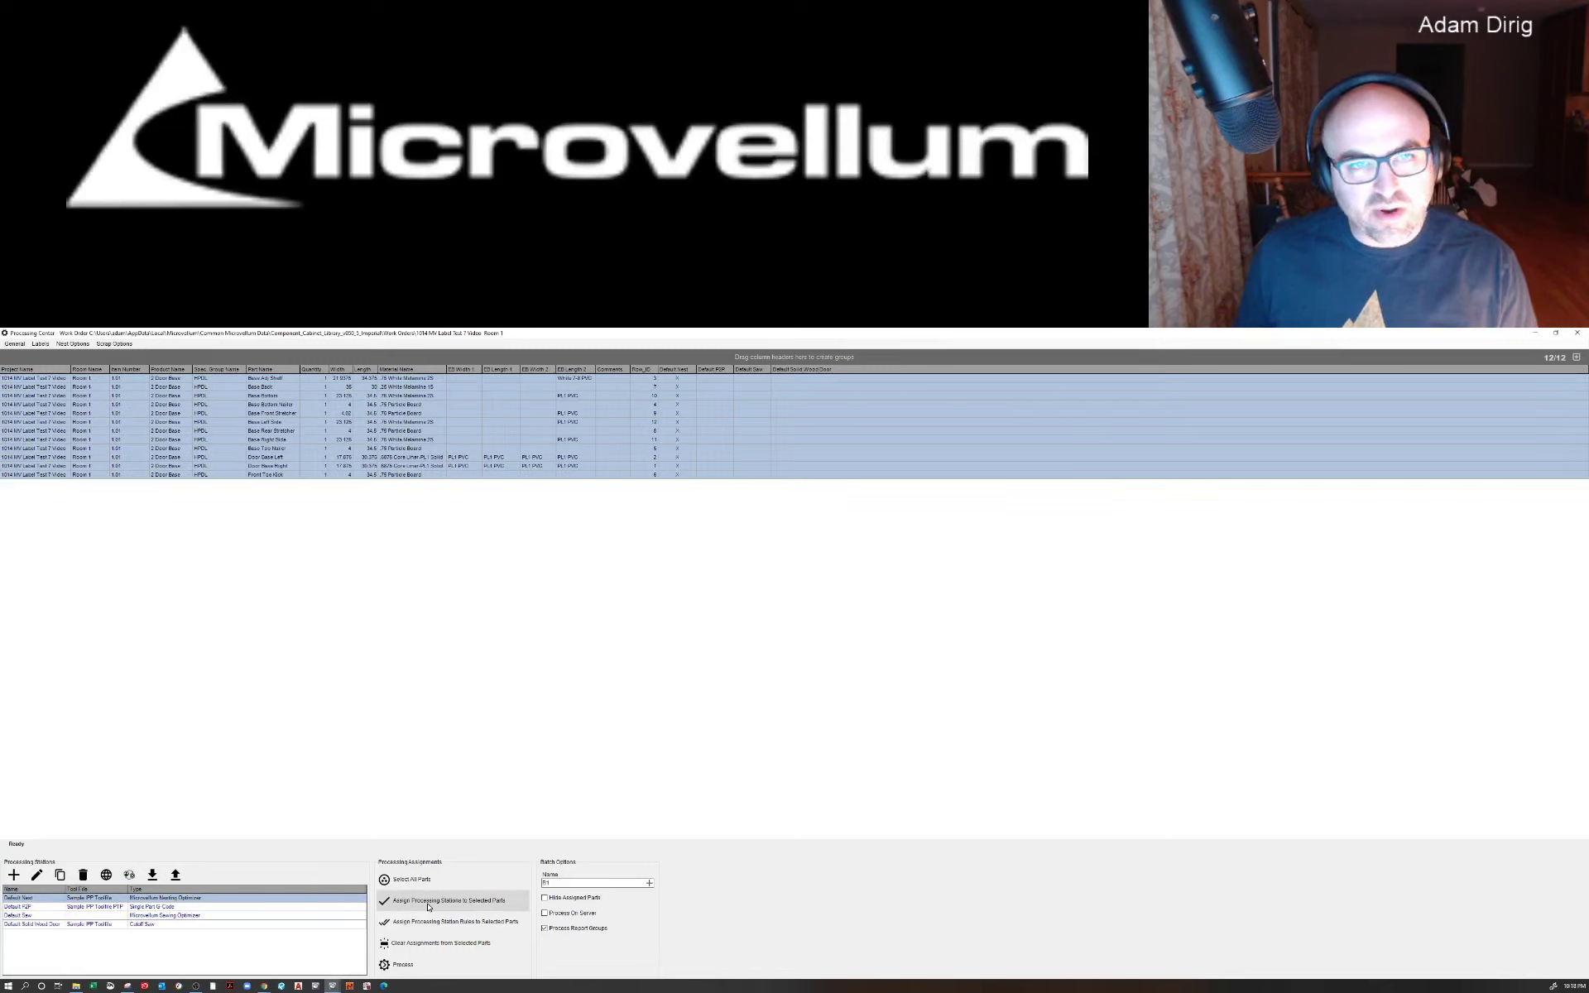
pyautogui.click(406, 966)
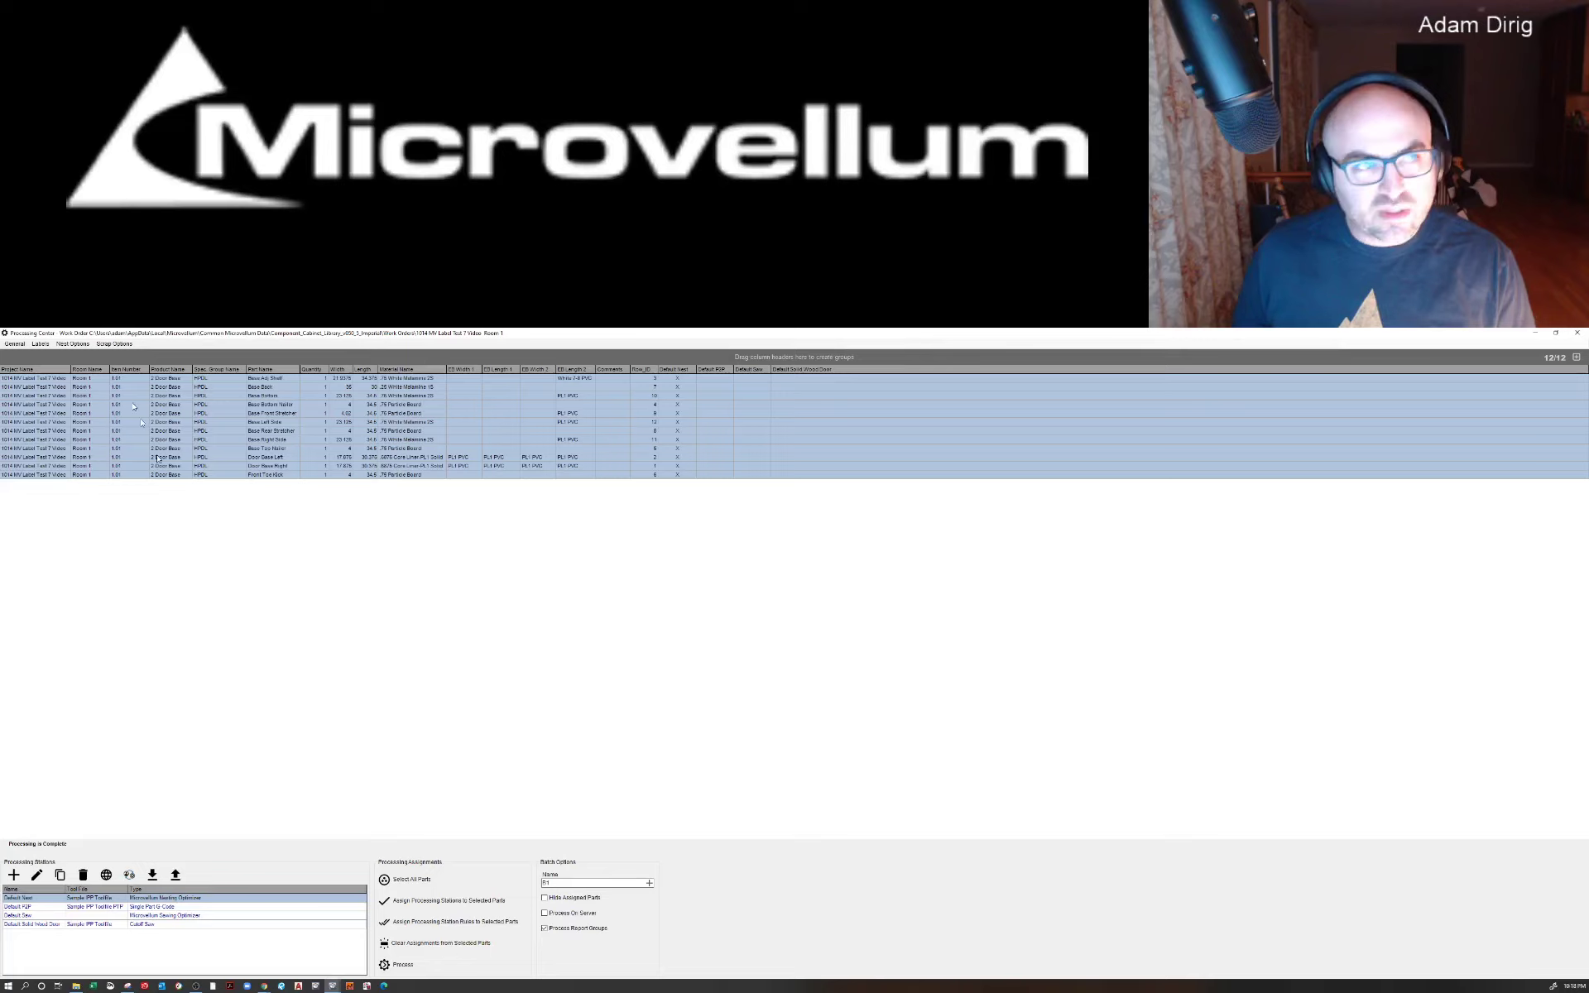
# Step: Open the print preview of the new work order's part labels and review the door labels' fields, part images and face file names
pyautogui.click(36, 346)
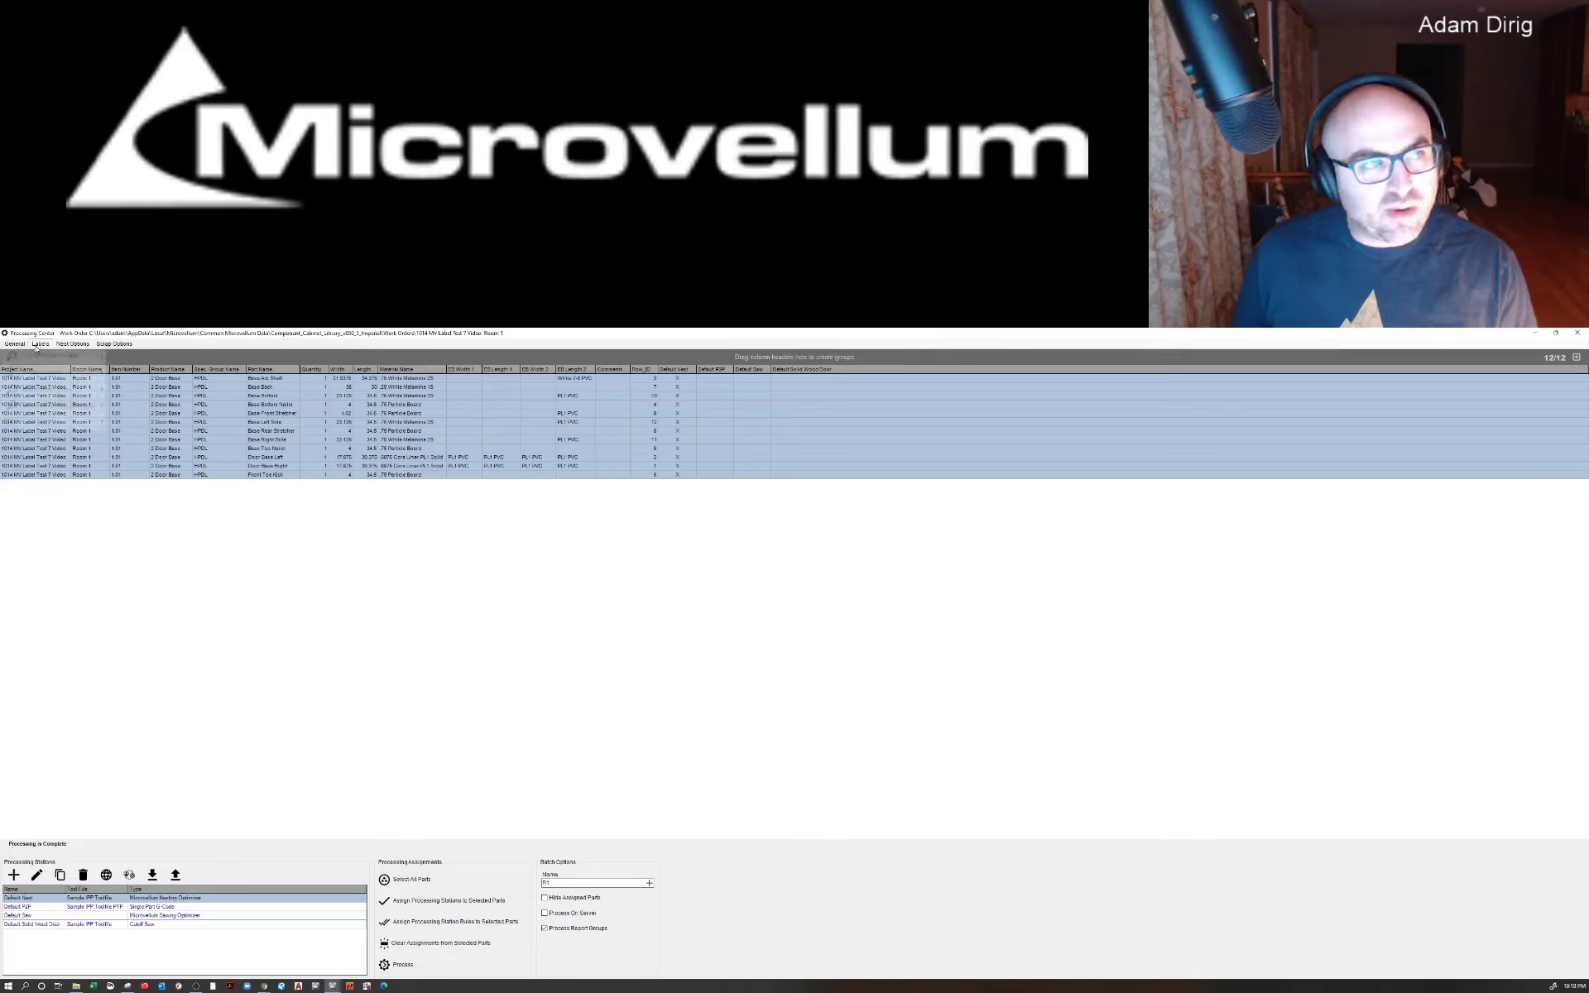
pyautogui.moveTo(42, 372)
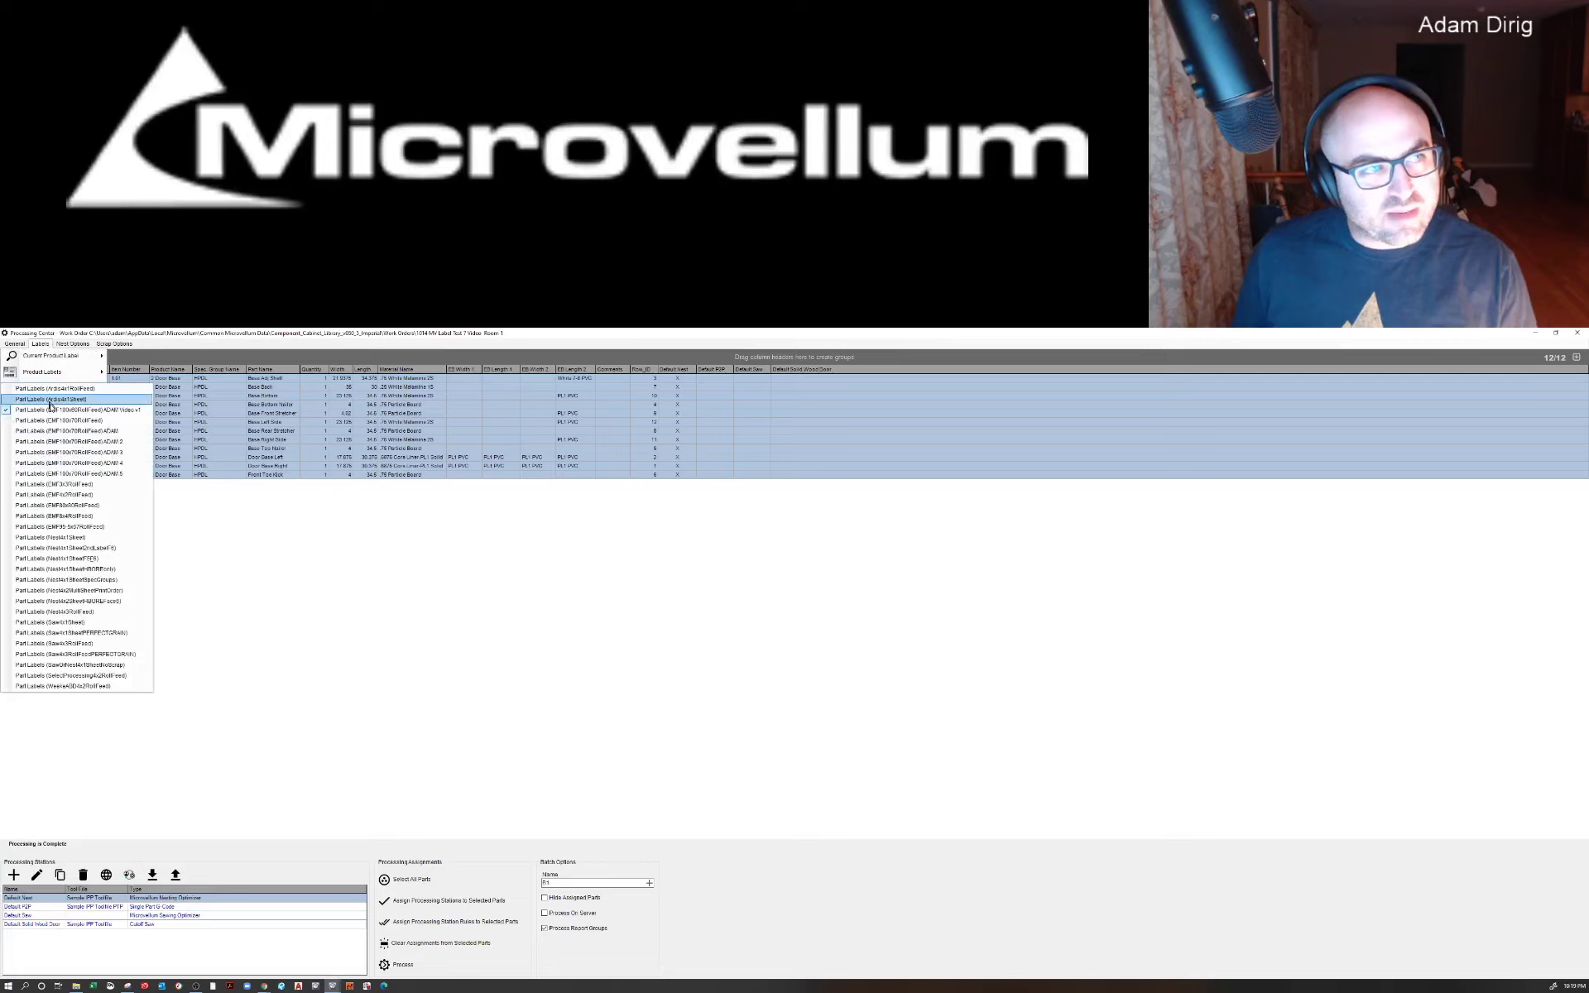
pyautogui.click(49, 399)
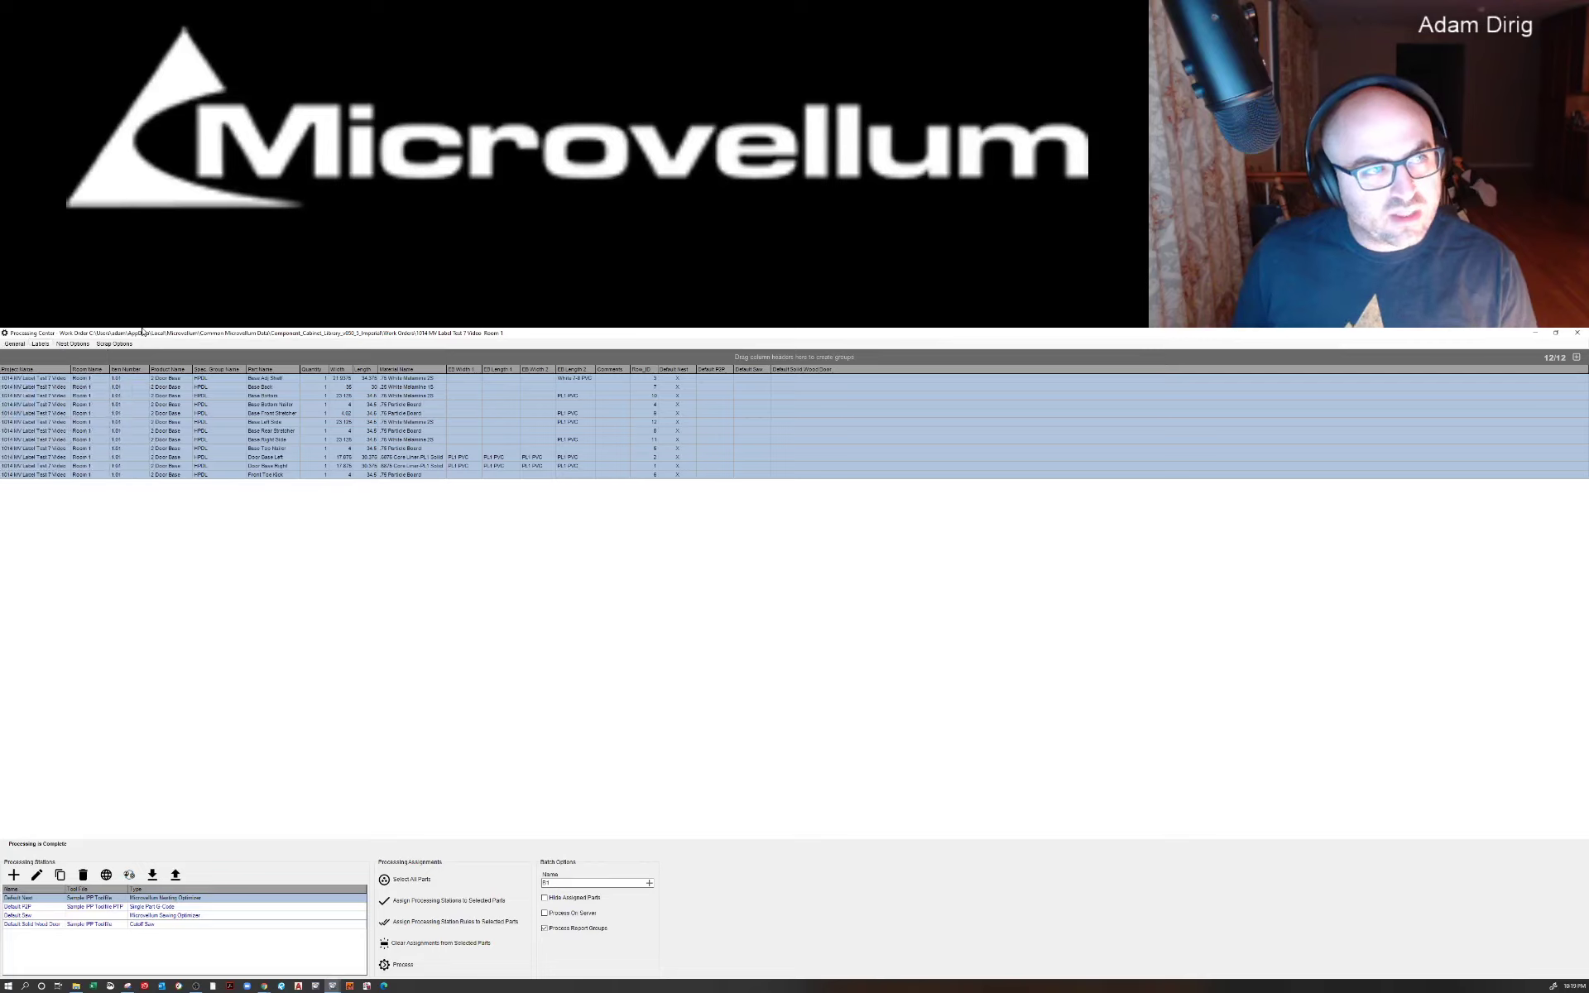
pyautogui.click(40, 343)
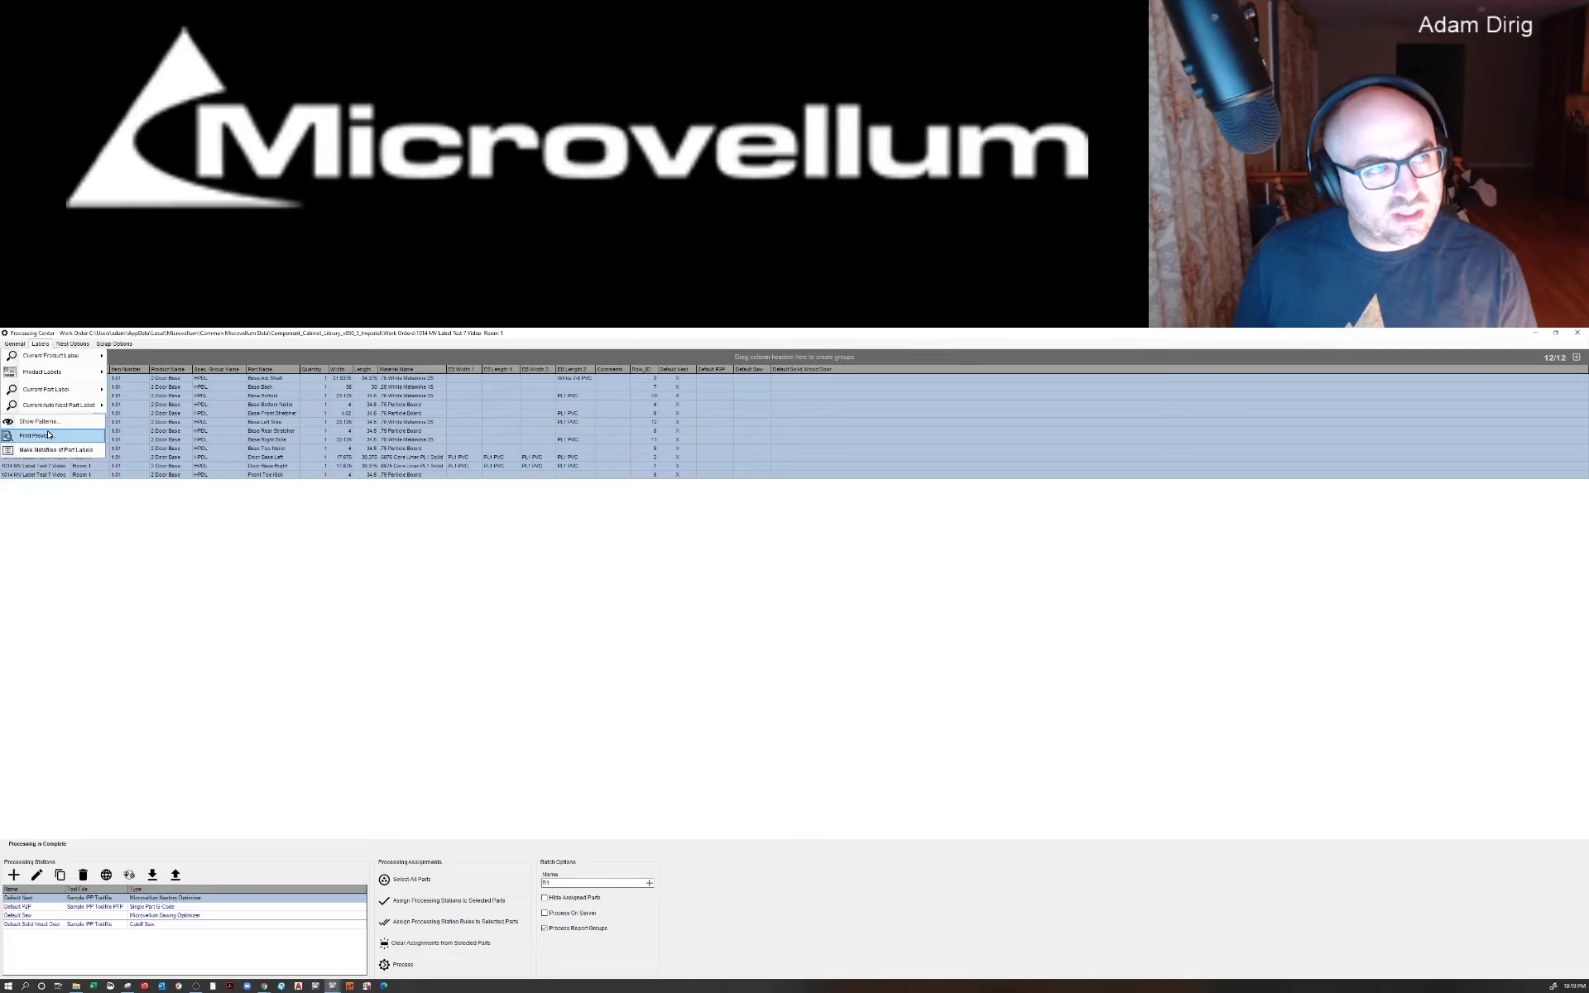
pyautogui.click(48, 434)
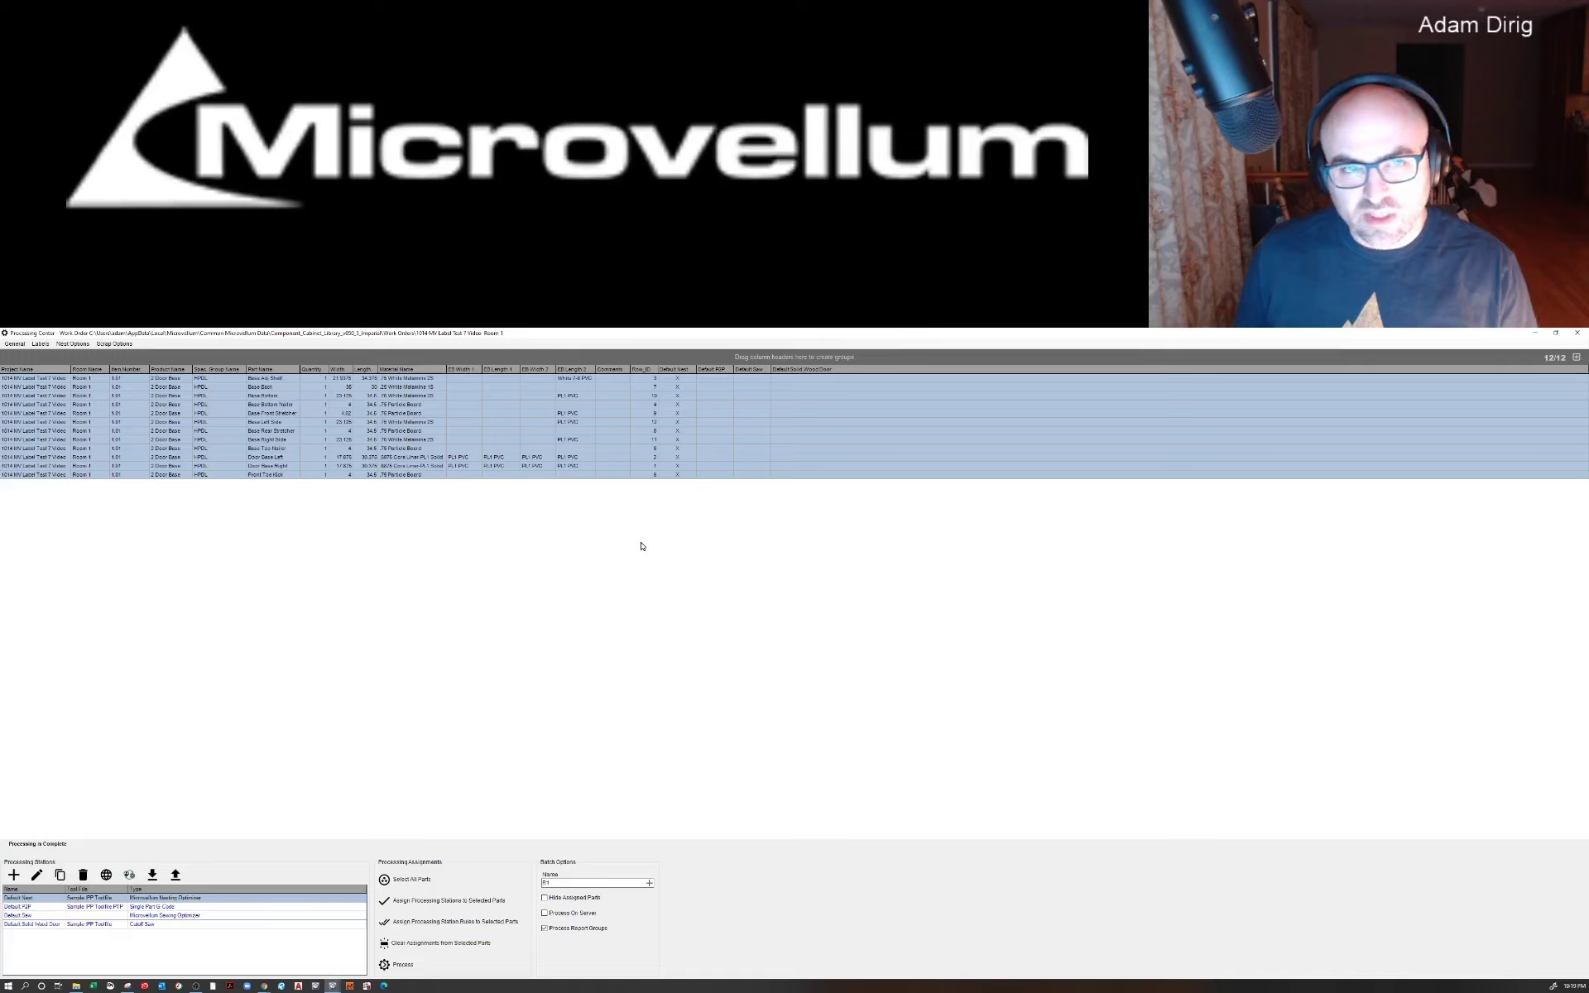
pyautogui.click(40, 343)
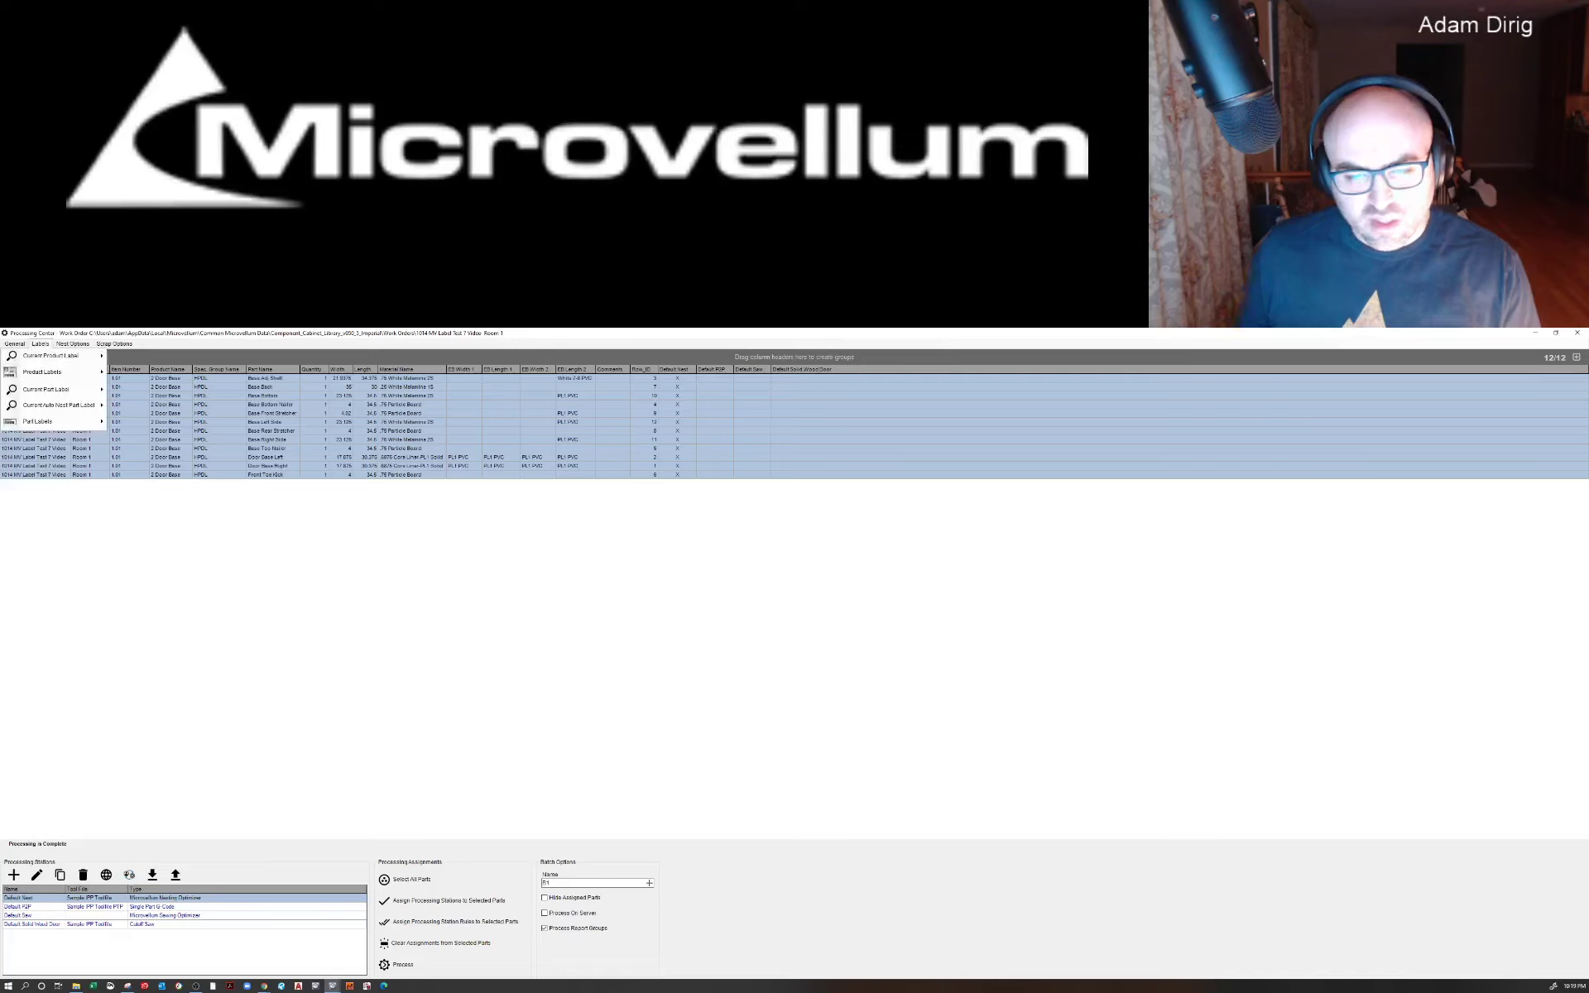
pyautogui.click(45, 389)
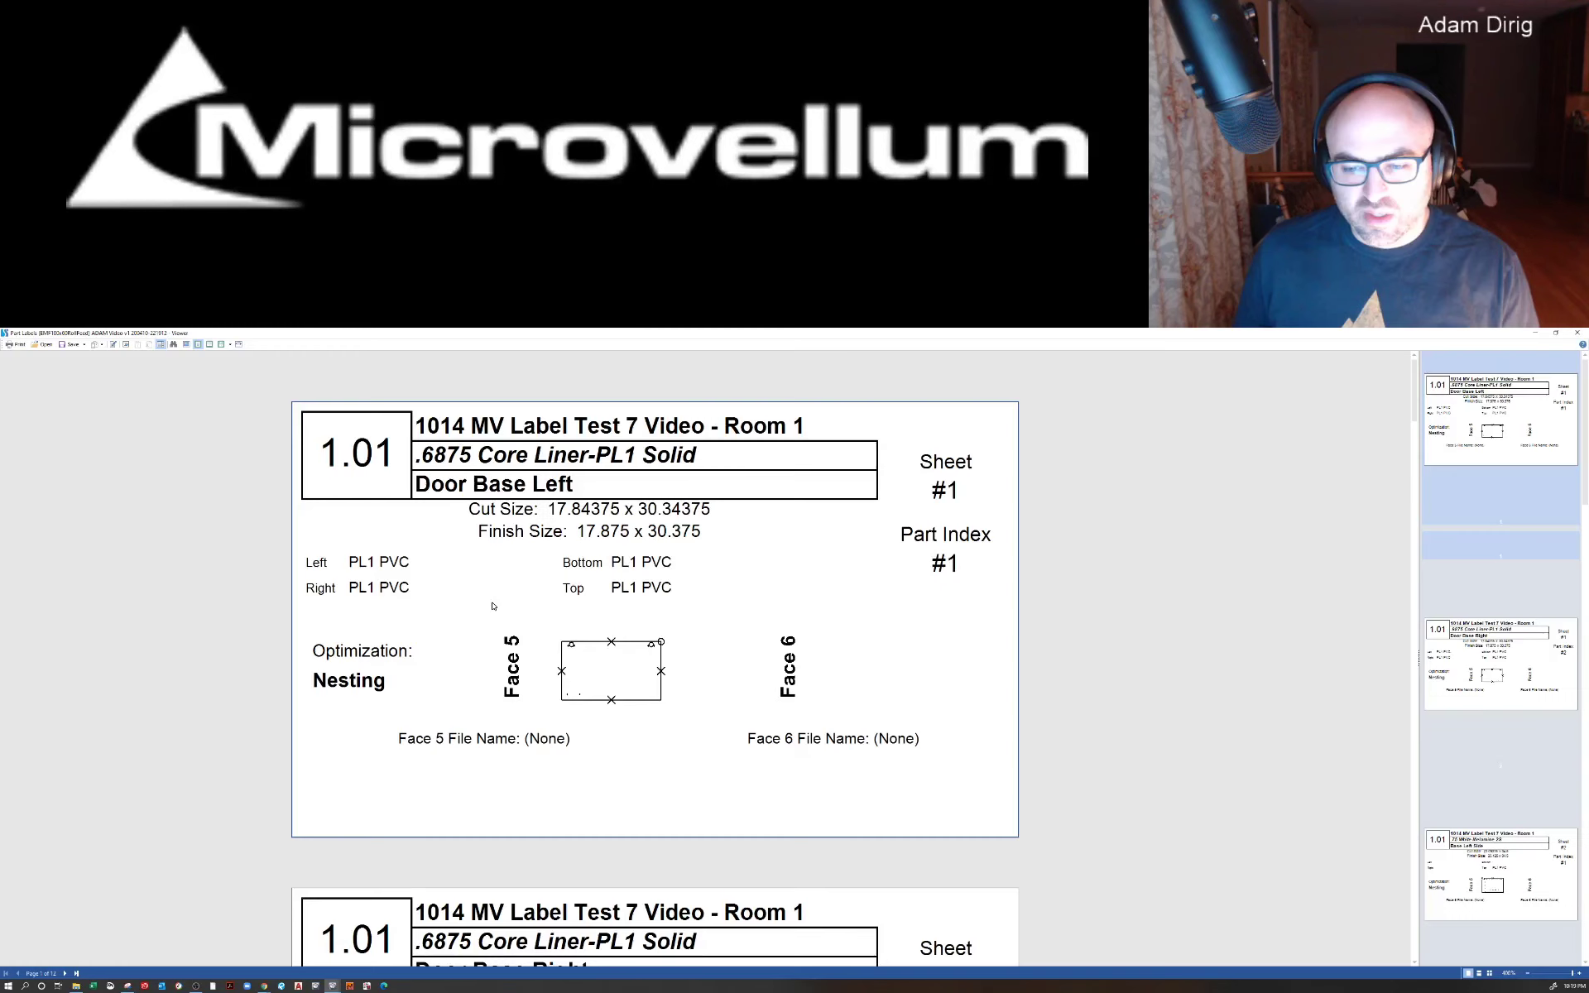
pyautogui.scroll(-3, 492, 607)
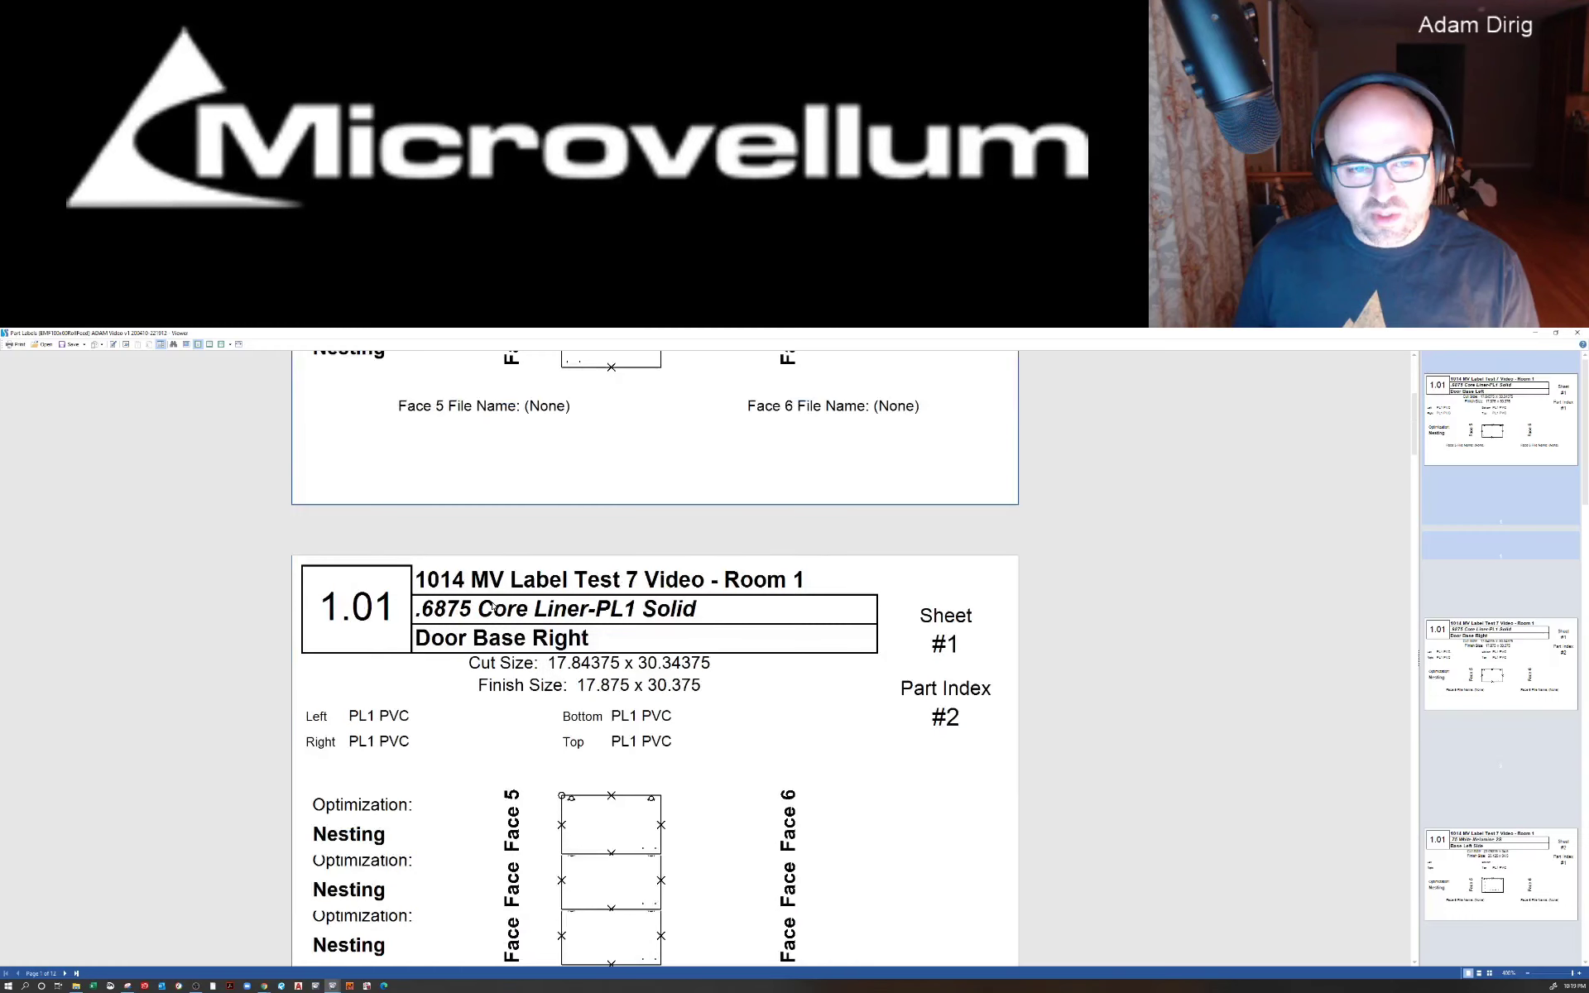
pyautogui.scroll(-11, 493, 607)
pyautogui.scroll(7, 492, 606)
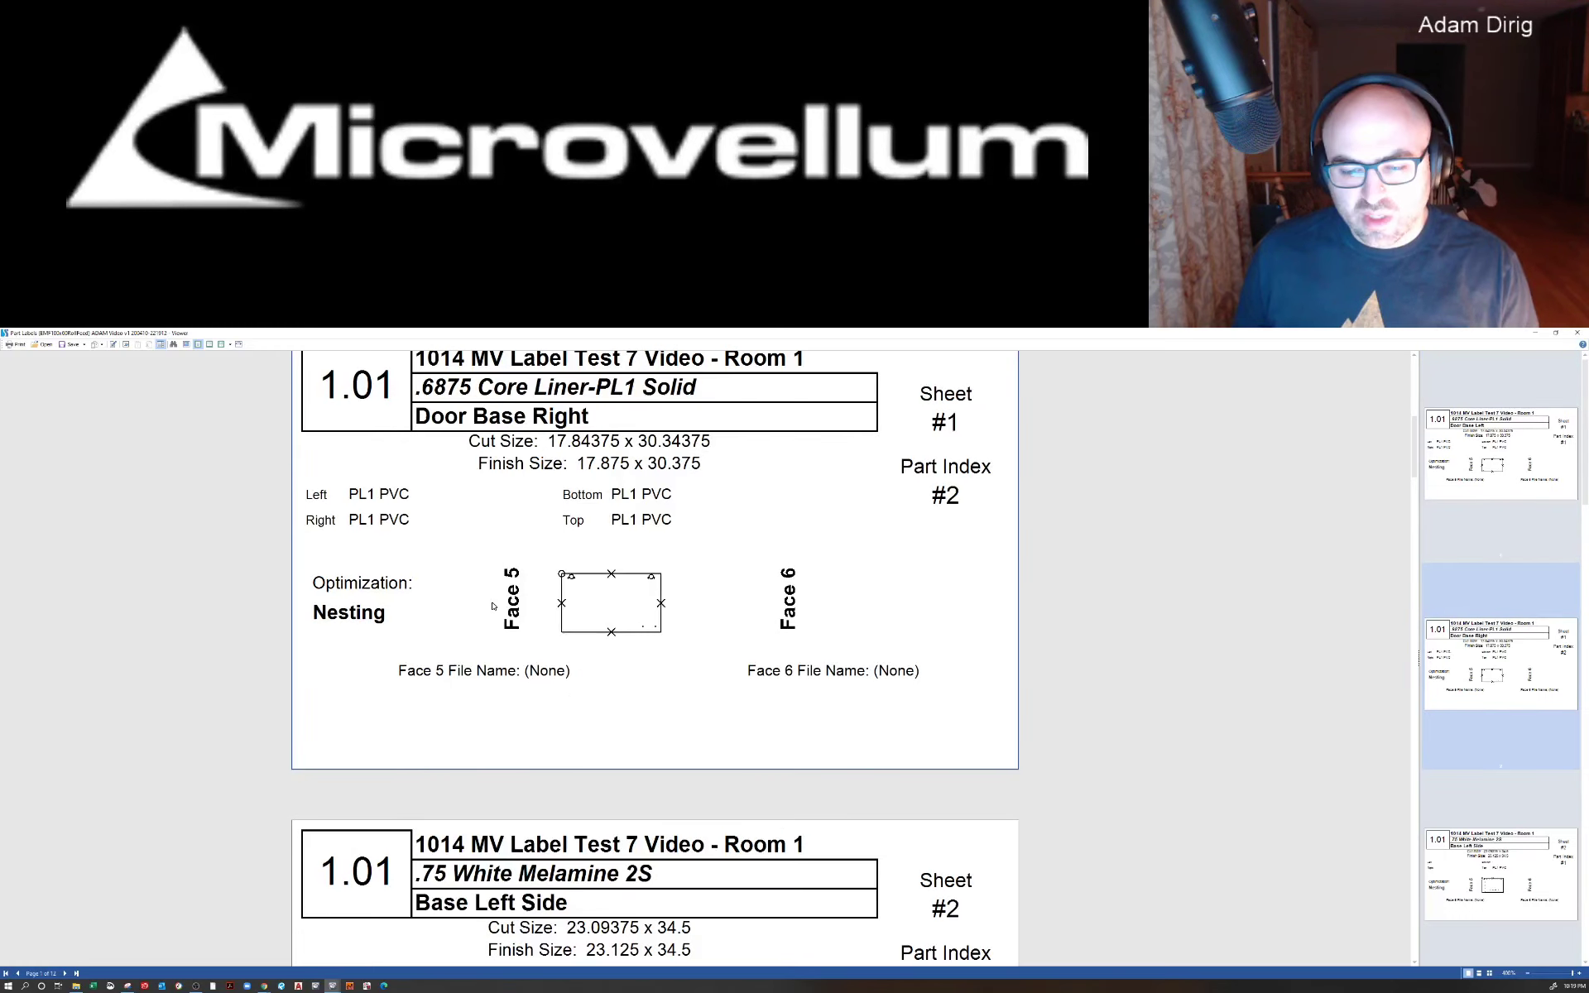
pyautogui.scroll(5, 492, 607)
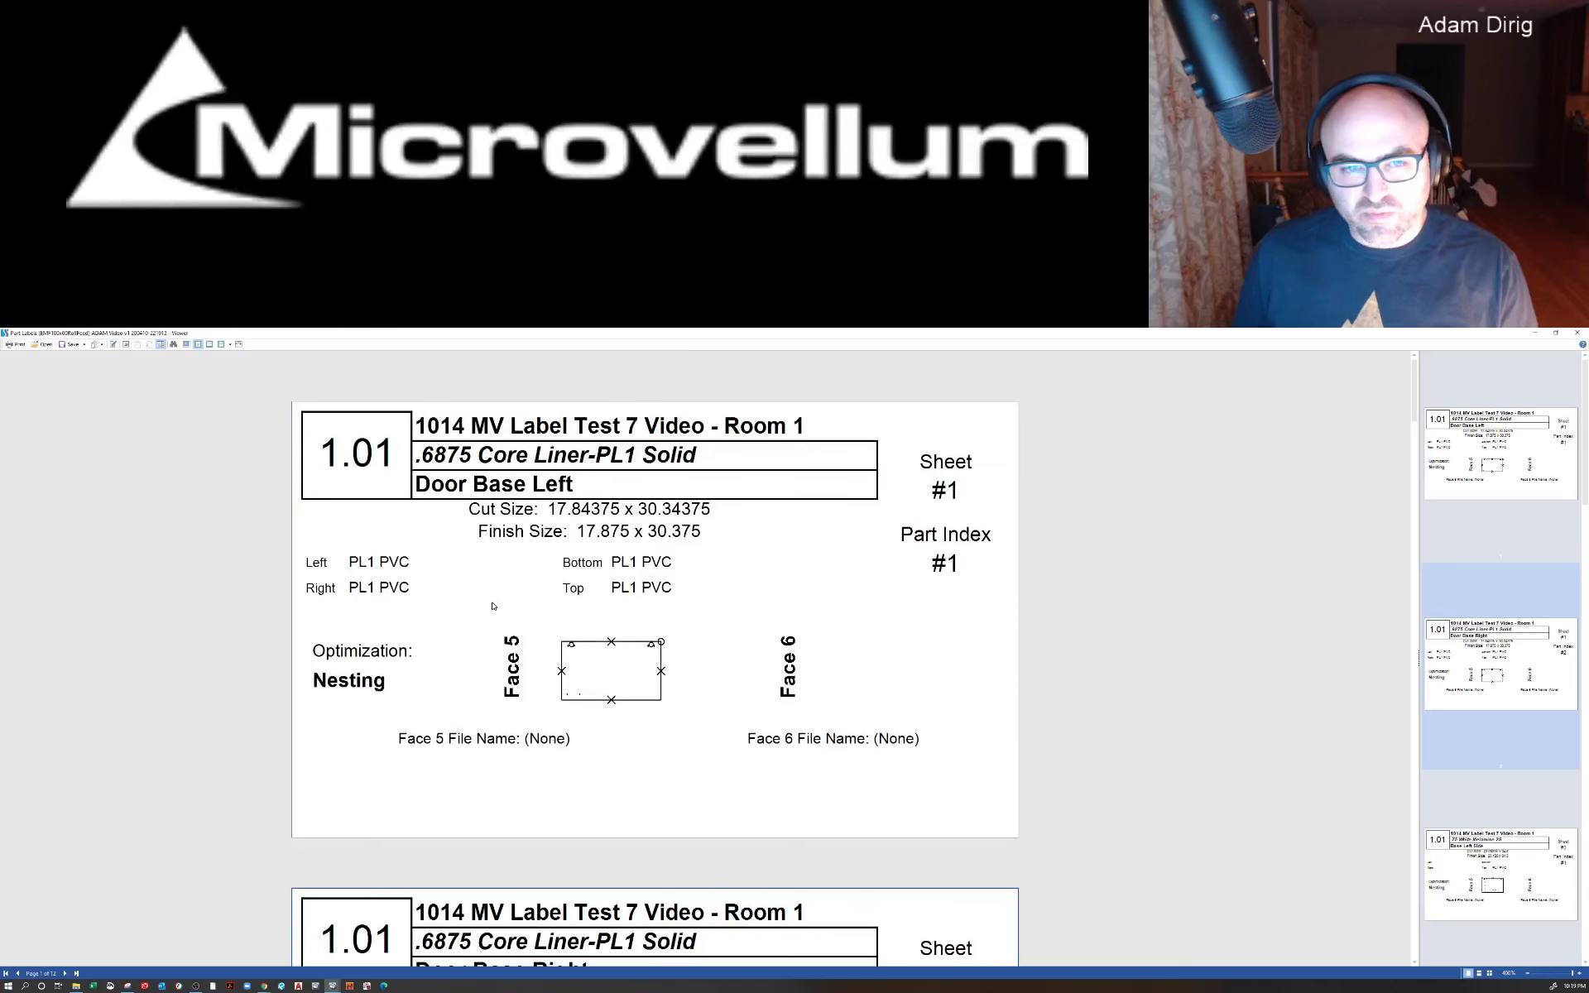